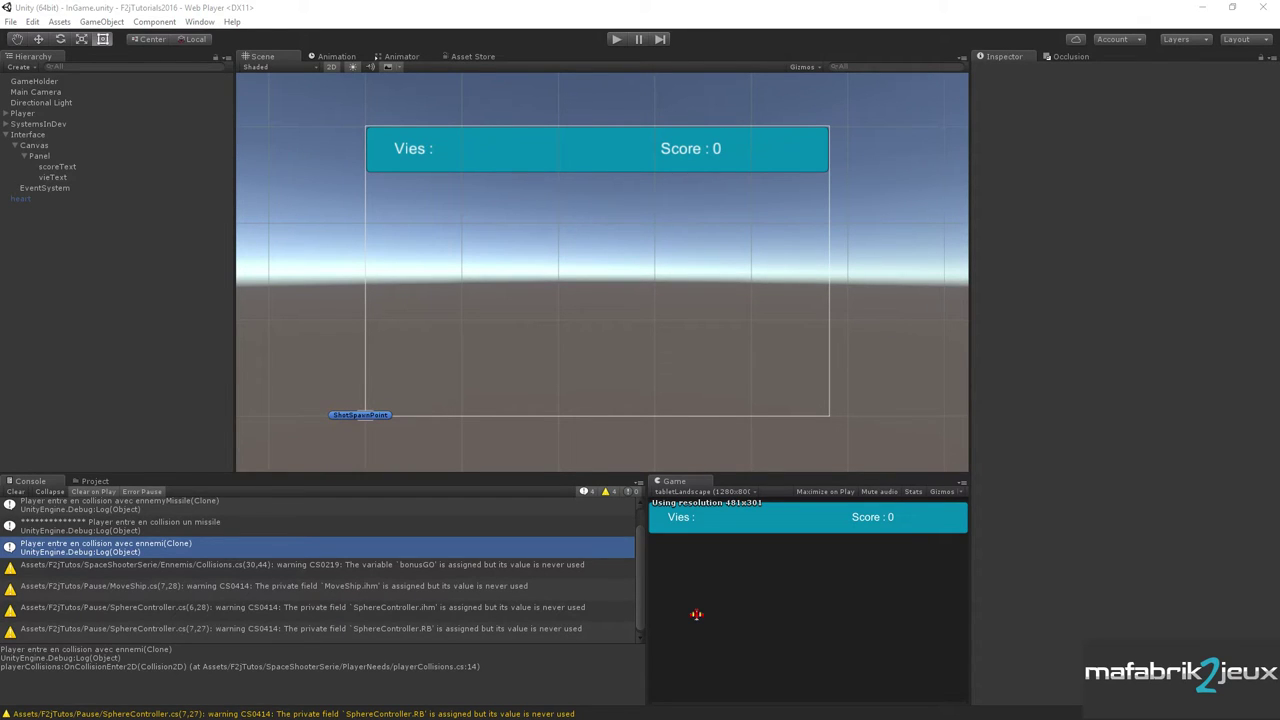
Review the tutorial plan's Finalisation section about visualising lives as hearts.
{"action": "key", "text": "alt+Tab"}
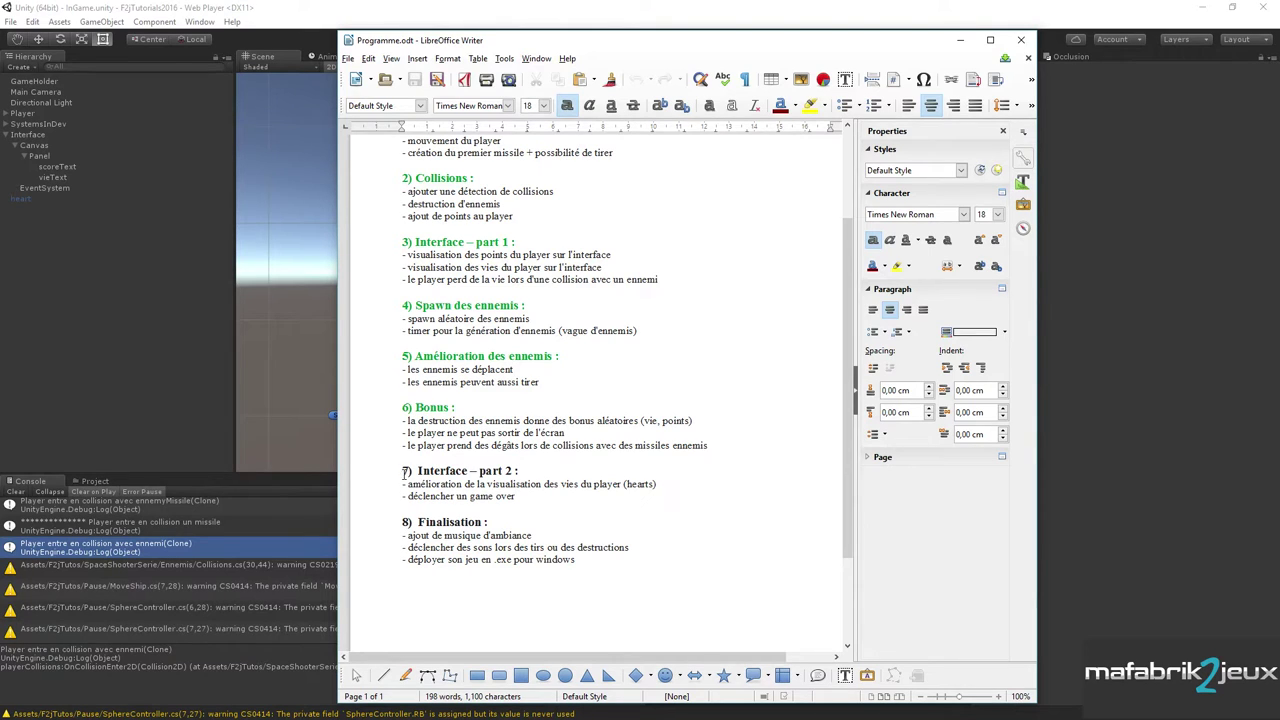
{"action": "left_click_drag", "start_coordinate": [402, 471], "coordinate": [520, 503]}
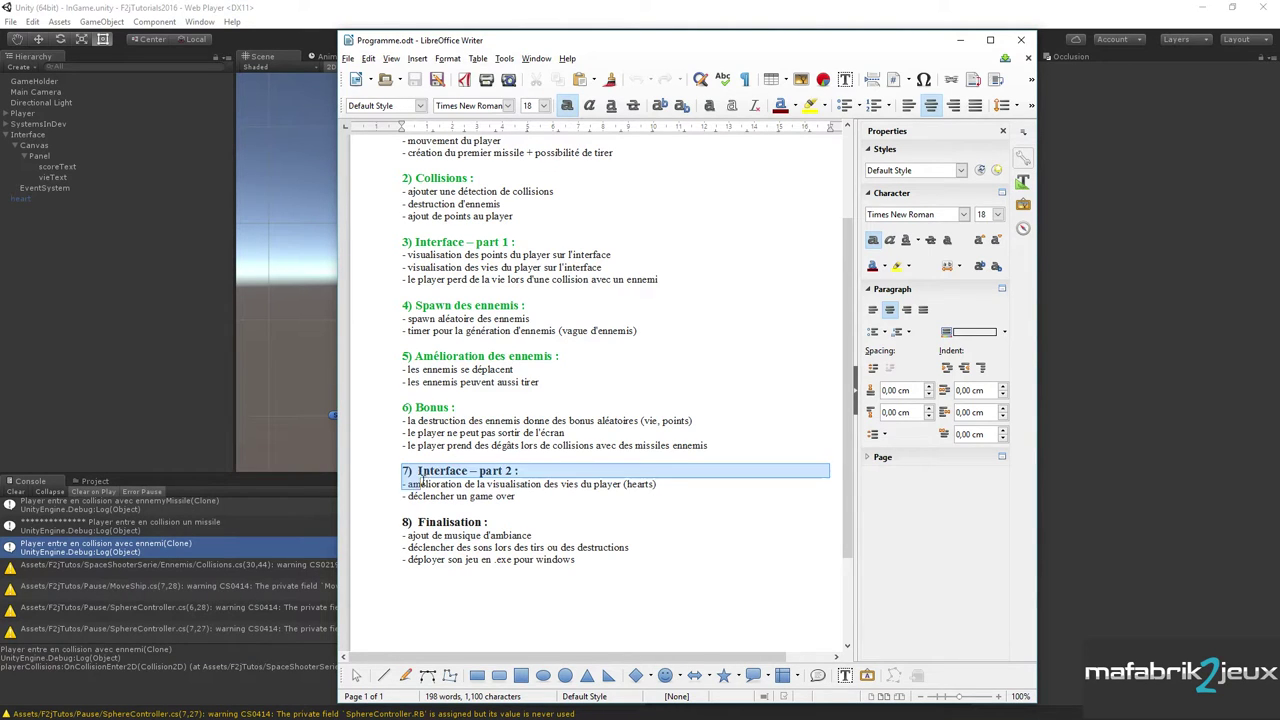
{"action": "double_click", "coordinate": [514, 484]}
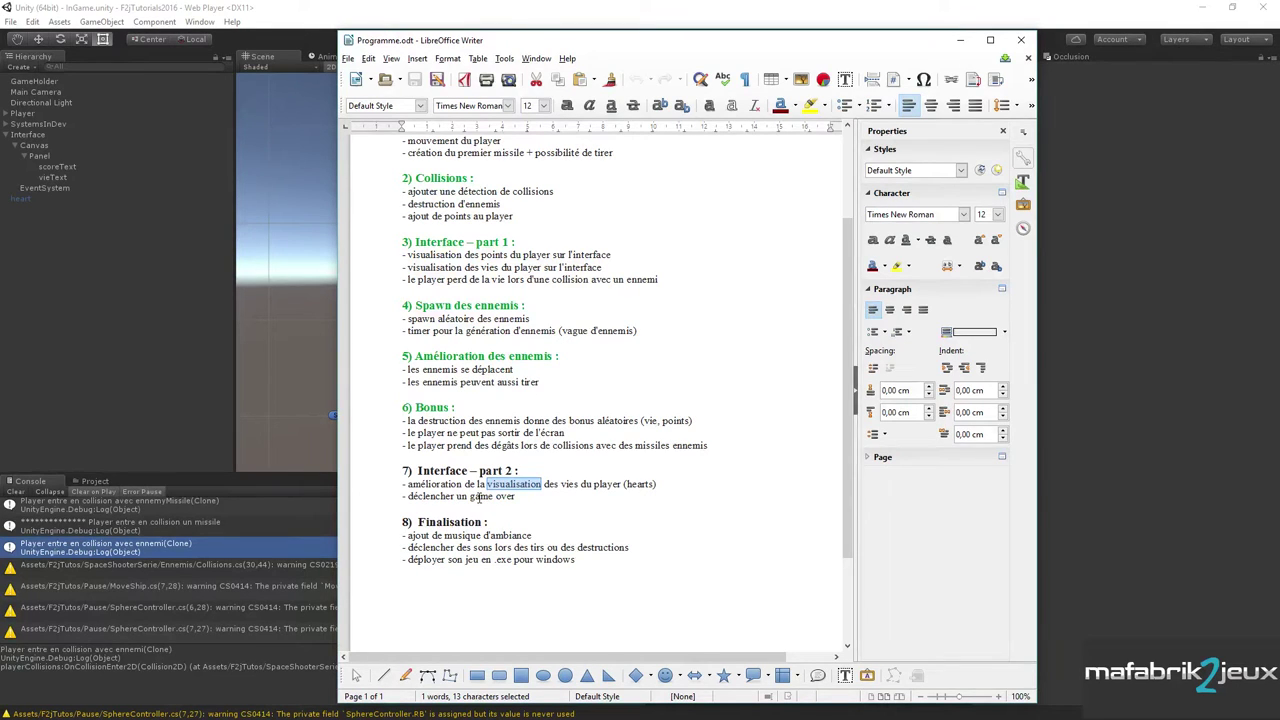
{"action": "left_click", "coordinate": [404, 522]}
{"action": "left_click_drag", "start_coordinate": [404, 522], "coordinate": [585, 561]}
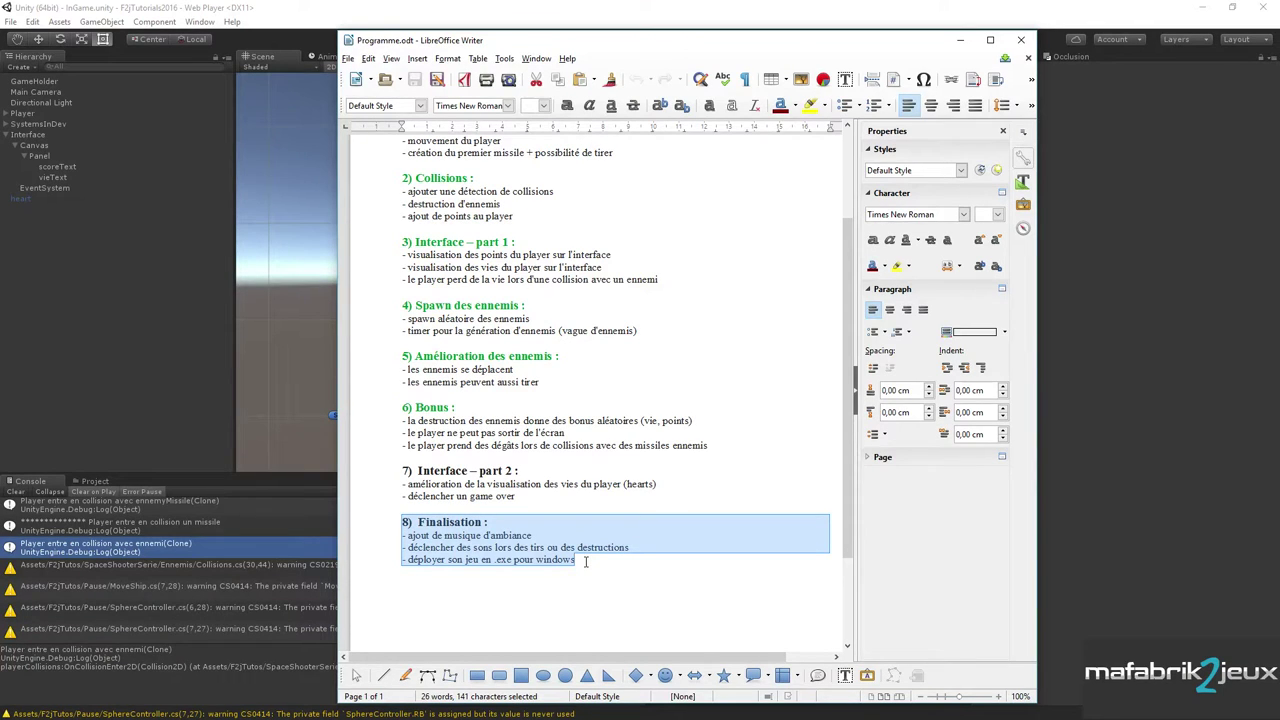
{"action": "left_click", "coordinate": [497, 521]}
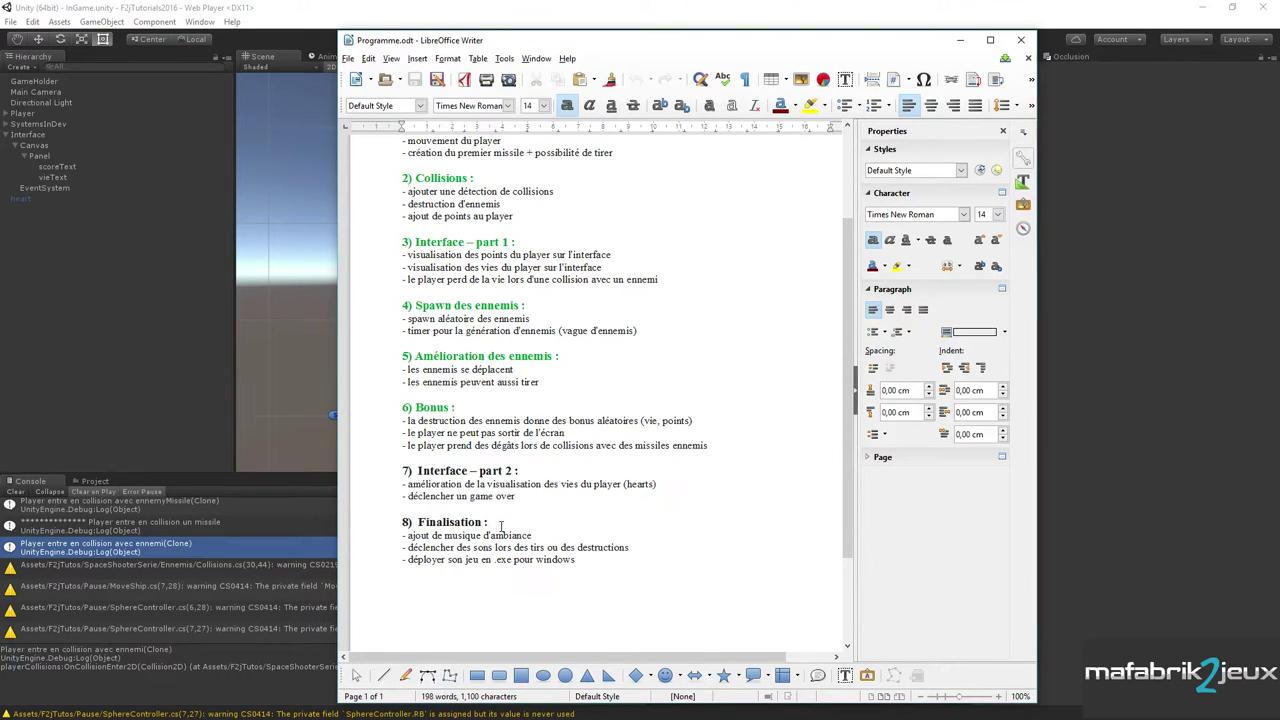
{"action": "left_click_drag", "start_coordinate": [393, 522], "coordinate": [496, 522]}
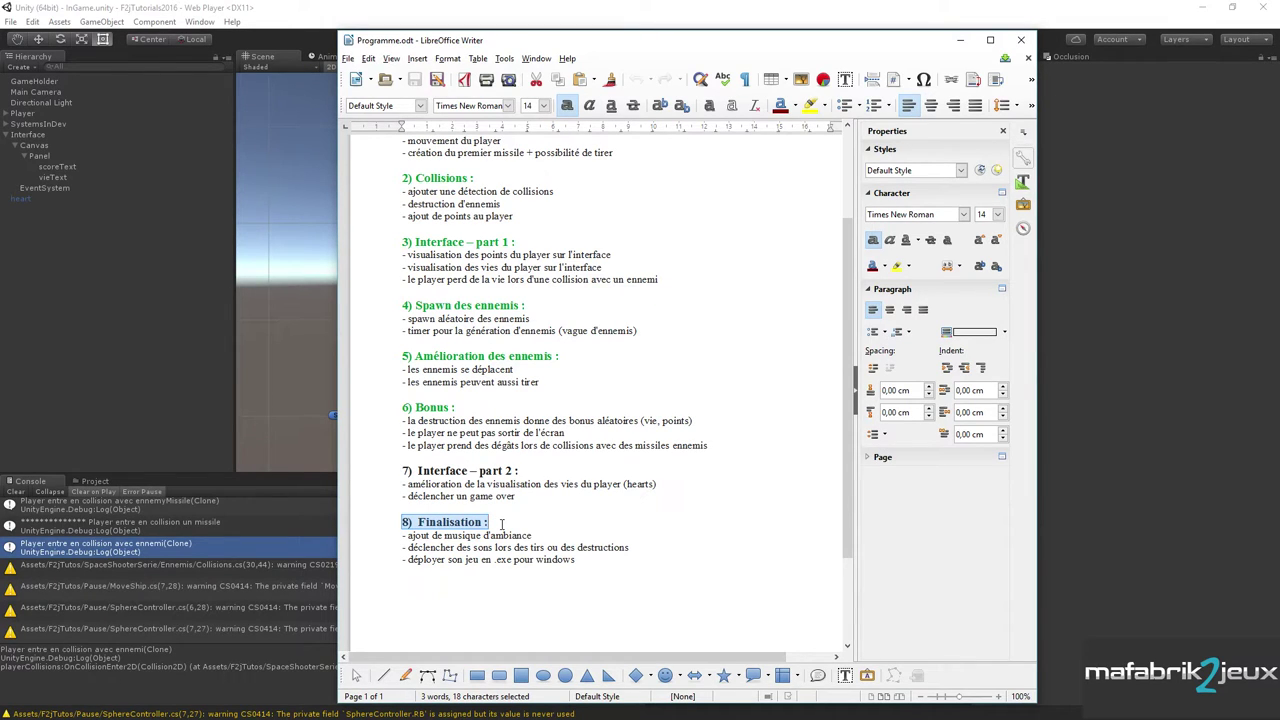
{"action": "mouse_move", "coordinate": [399, 483]}
{"action": "left_mouse_down"}
{"action": "mouse_move", "coordinate": [661, 468]}
{"action": "mouse_move", "coordinate": [660, 485]}
{"action": "left_mouse_up"}
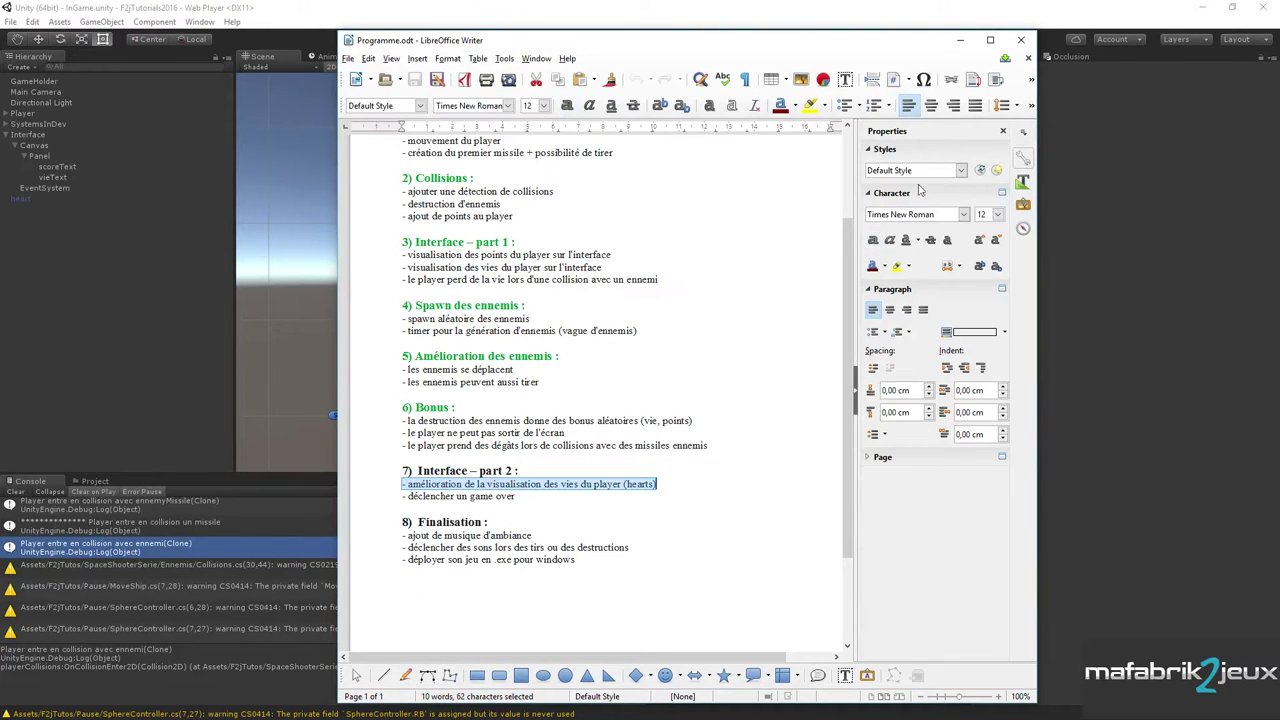
{"action": "left_click", "coordinate": [960, 42]}
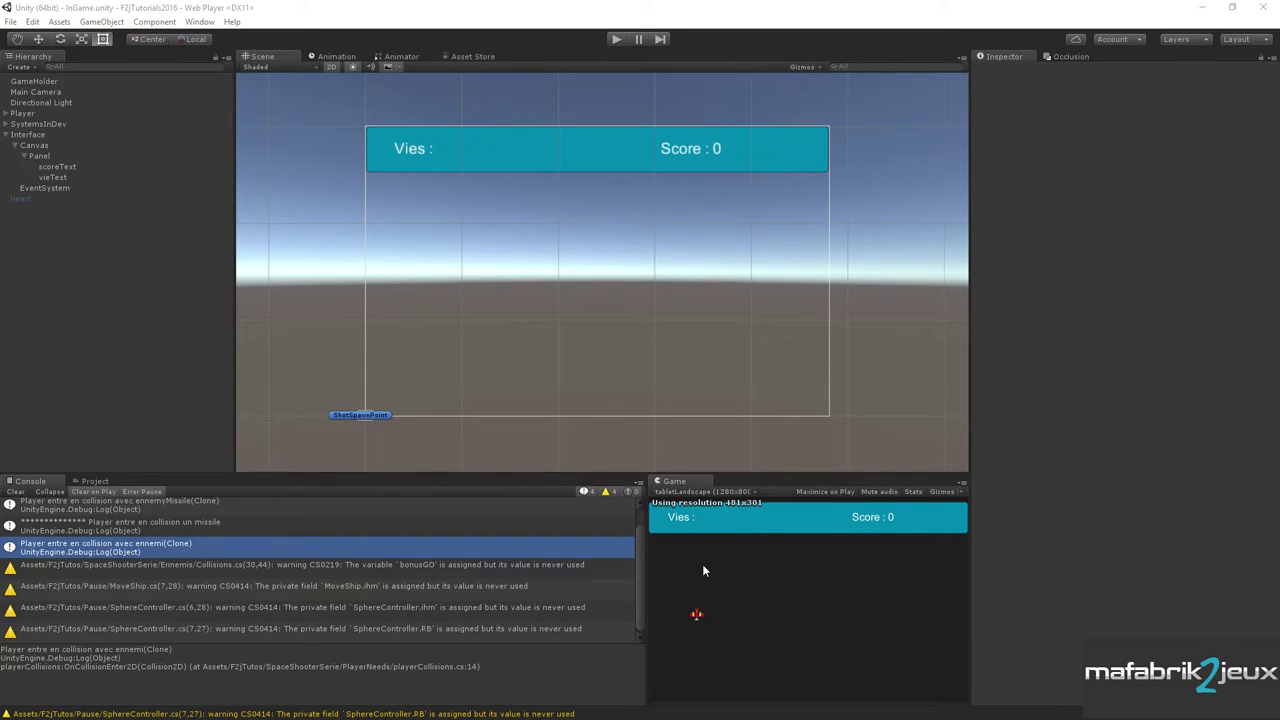
Clear the console, then inspect the Panel, scoreText and vieText objects.
{"action": "left_click", "coordinate": [16, 491]}
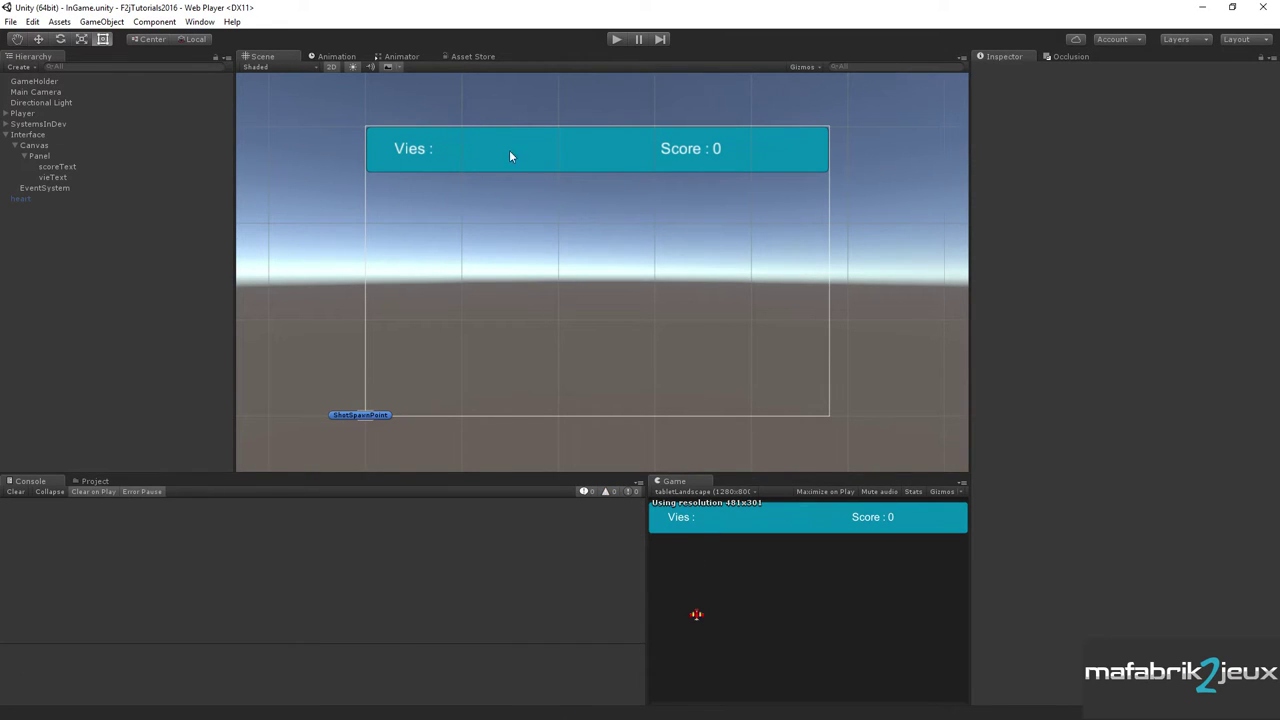
{"action": "left_click", "coordinate": [40, 156]}
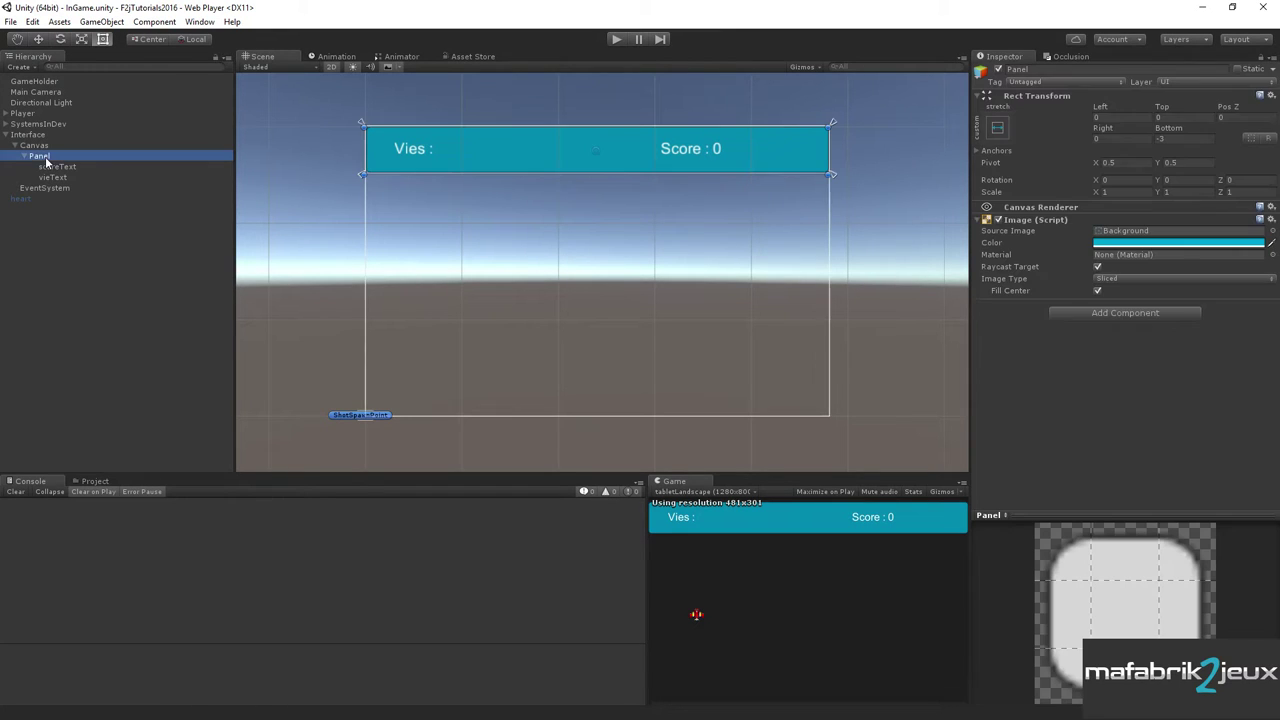
{"action": "left_click", "coordinate": [57, 166]}
{"action": "left_click", "coordinate": [55, 177]}
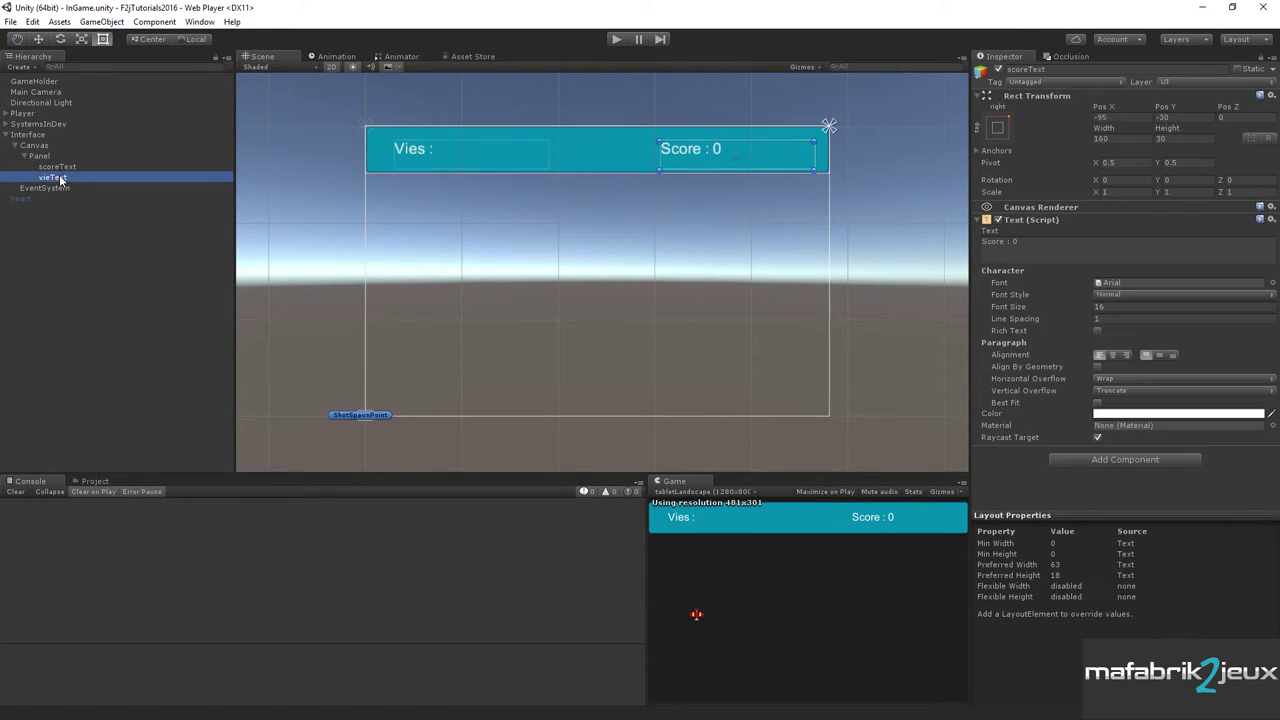
{"action": "left_click", "coordinate": [60, 168]}
{"action": "left_click", "coordinate": [55, 177]}
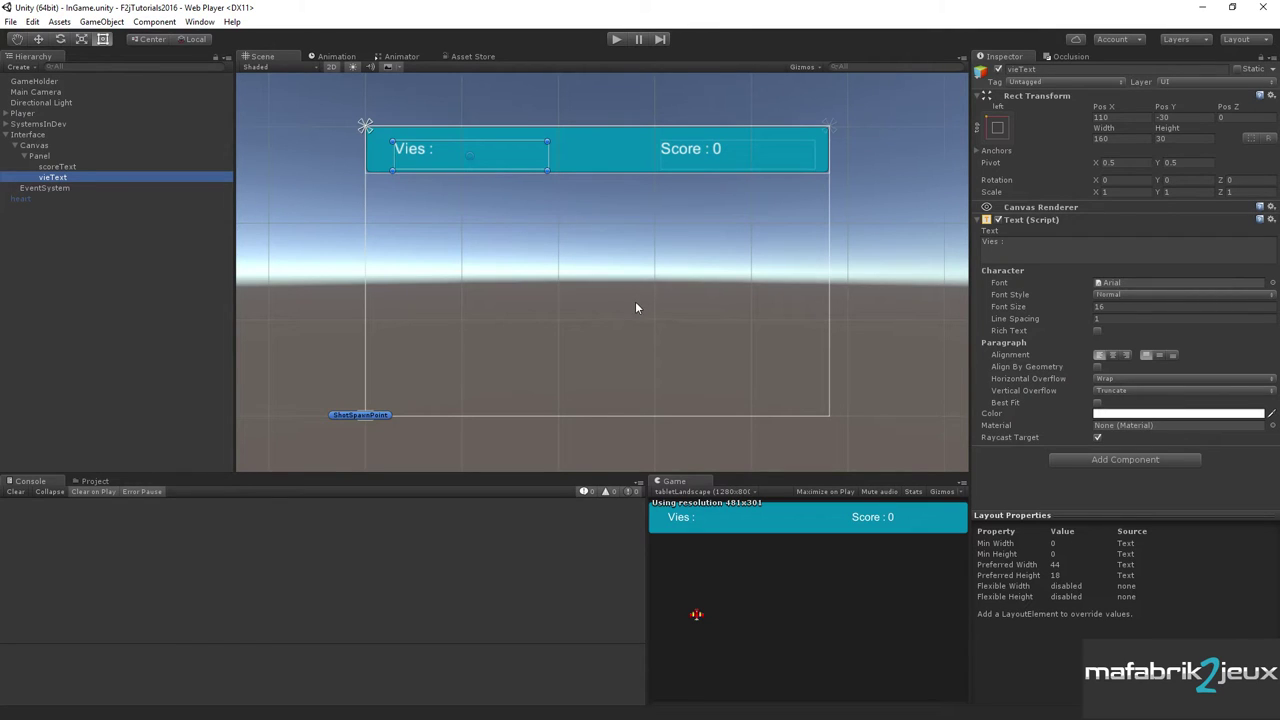
Add a UI Panel as a child of Panel and name it LifesPanel.
{"action": "right_click", "coordinate": [40, 156]}
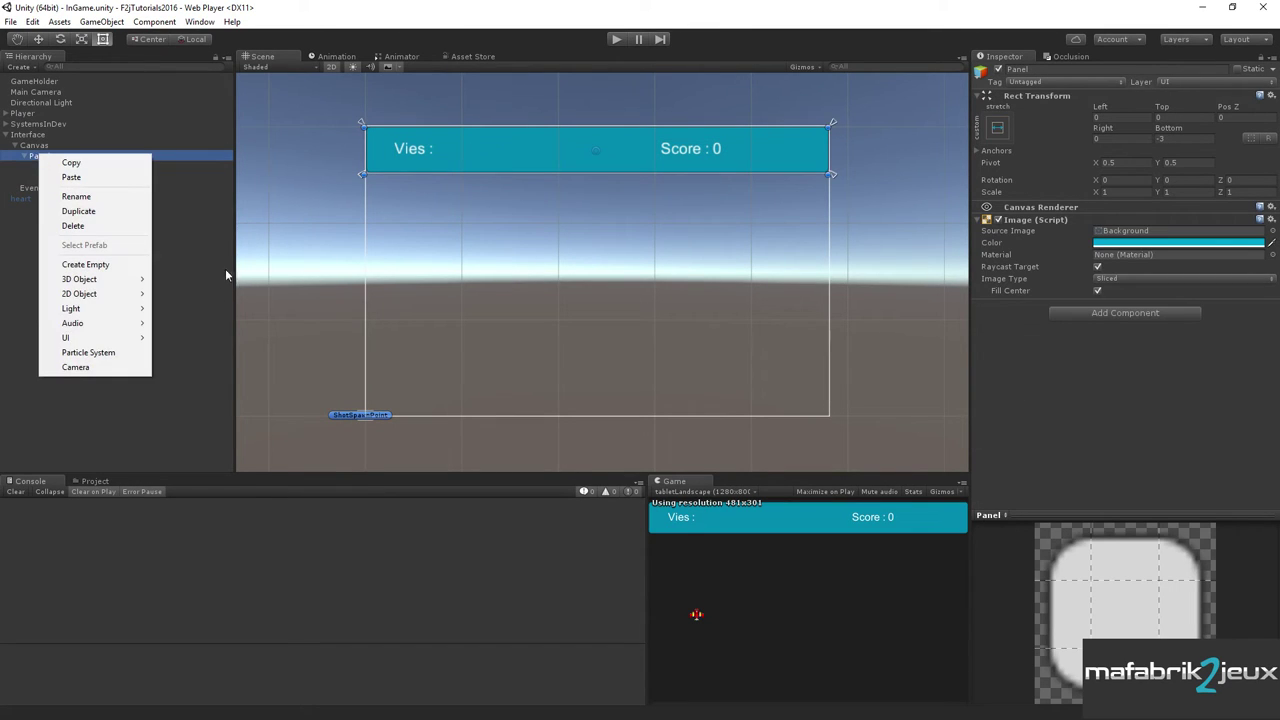
{"action": "mouse_move", "coordinate": [70, 337]}
{"action": "left_click", "coordinate": [180, 484]}
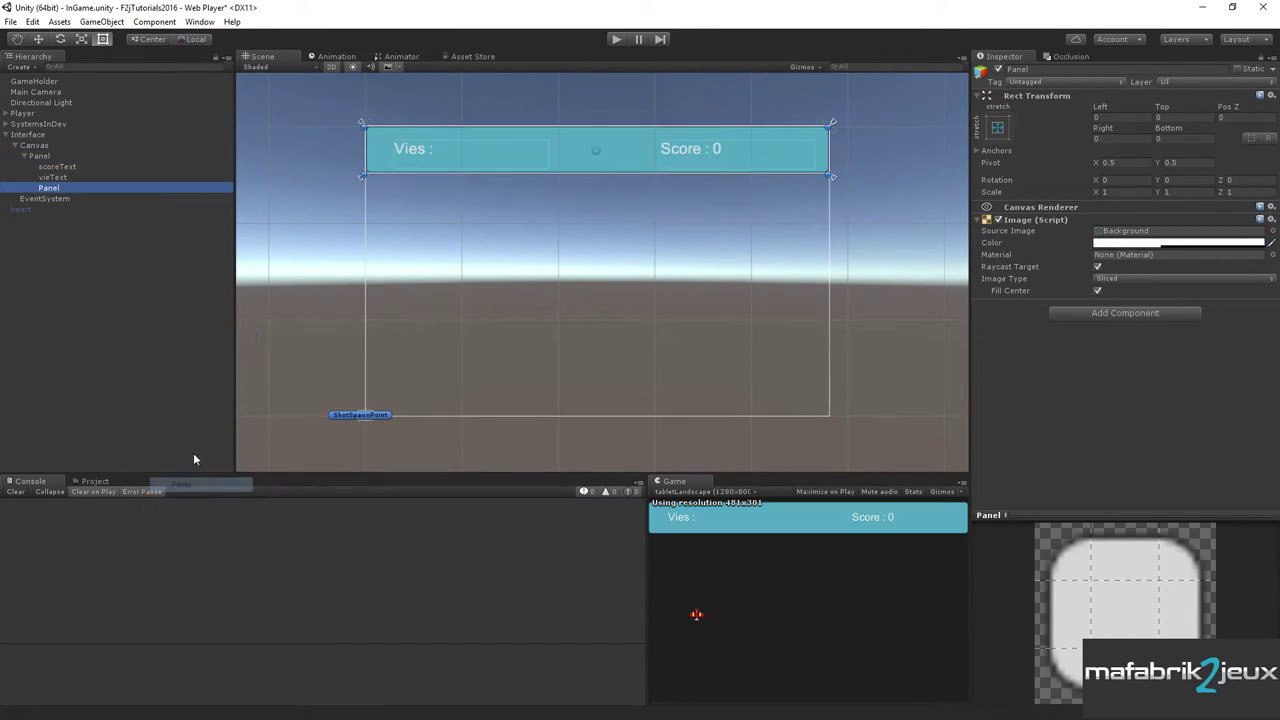
{"action": "type", "text": "Li"}
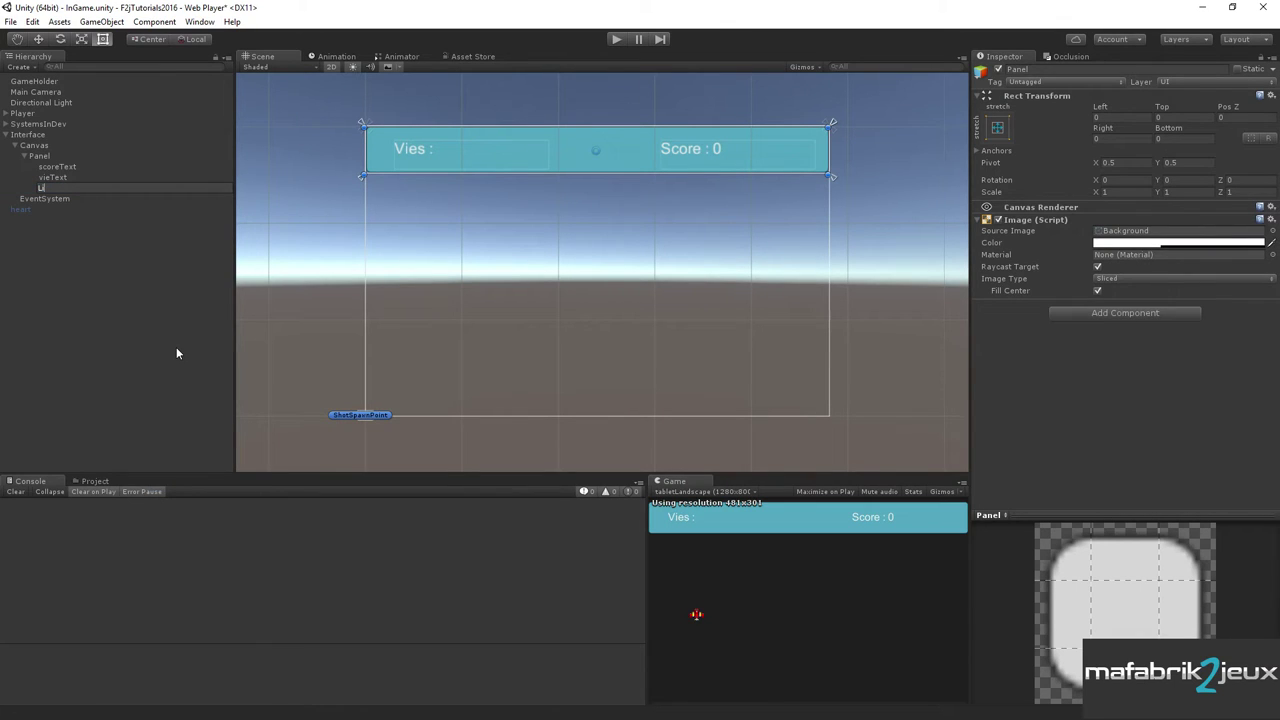
{"action": "type", "text": "fesP"}
{"action": "type", "text": "na"}
{"action": "key", "text": "BackSpace"}
{"action": "key", "text": "BackSpace"}
{"action": "type", "text": "anel"}
{"action": "key", "text": "Return"}
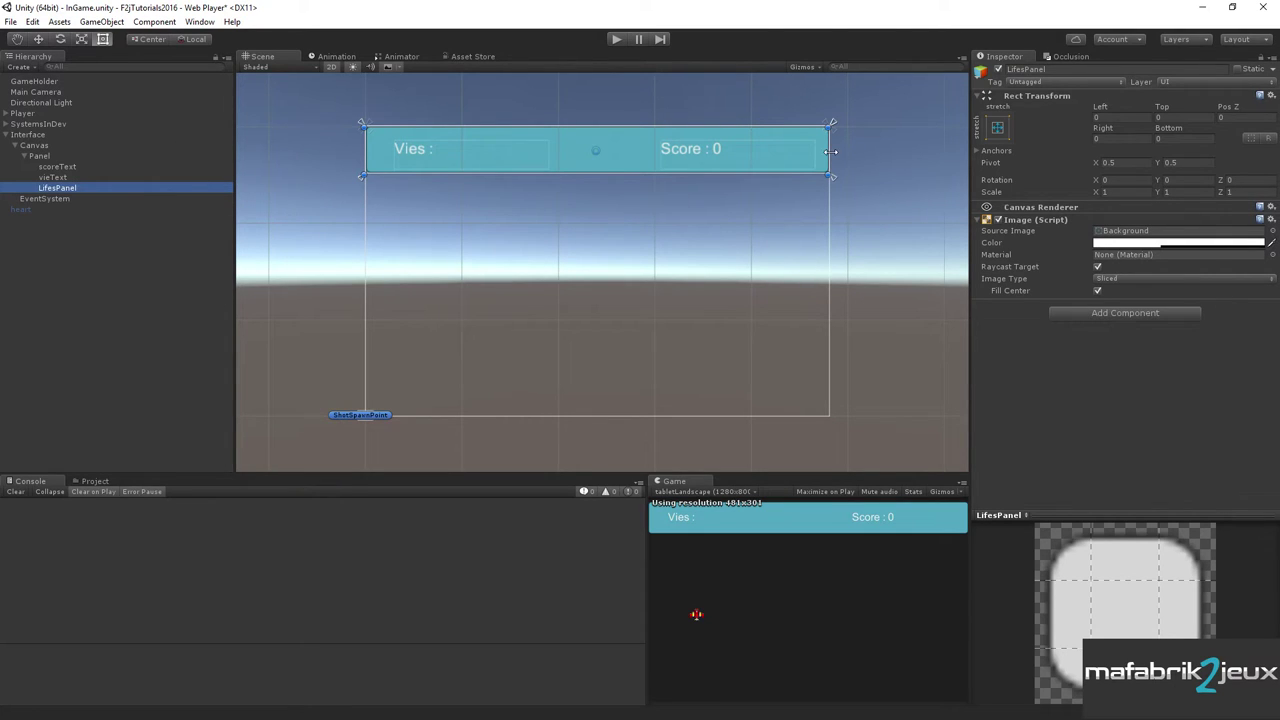
Resize LifesPanel to cover the left half of the bar around Vies.
{"action": "left_click_drag", "start_coordinate": [830, 150], "coordinate": [602, 168]}
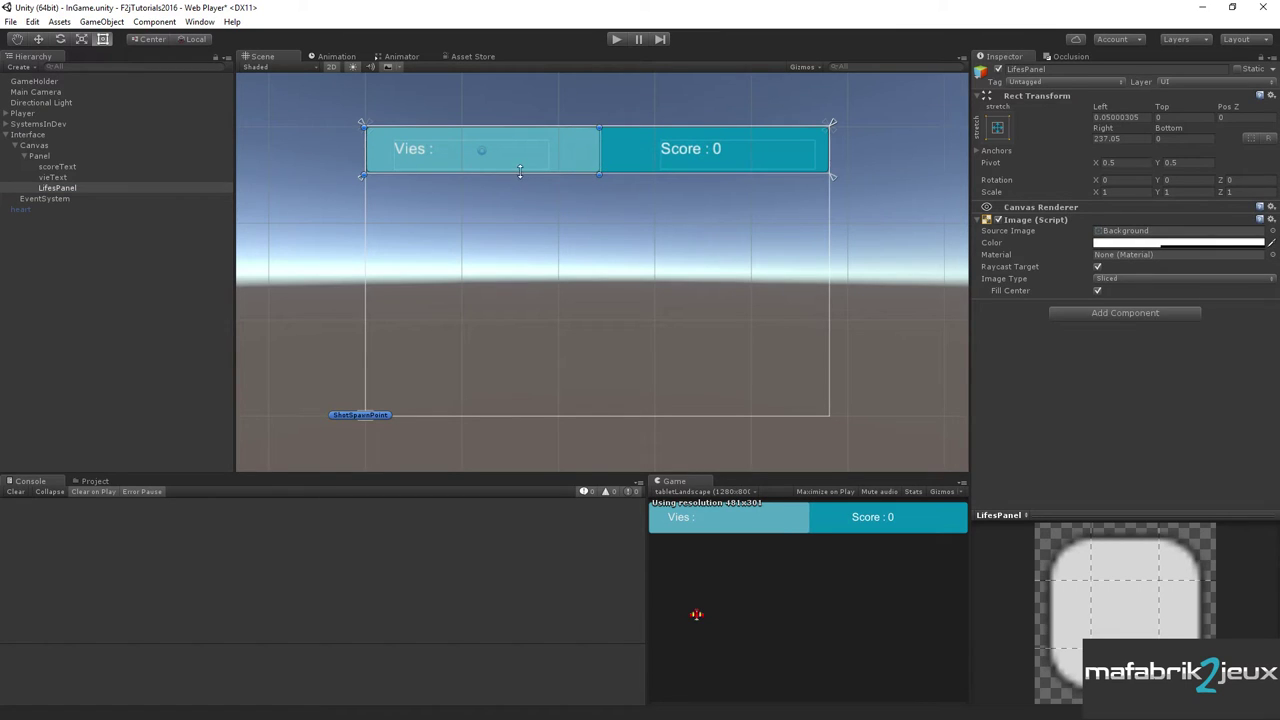
{"action": "left_click_drag", "start_coordinate": [519, 171], "coordinate": [504, 133]}
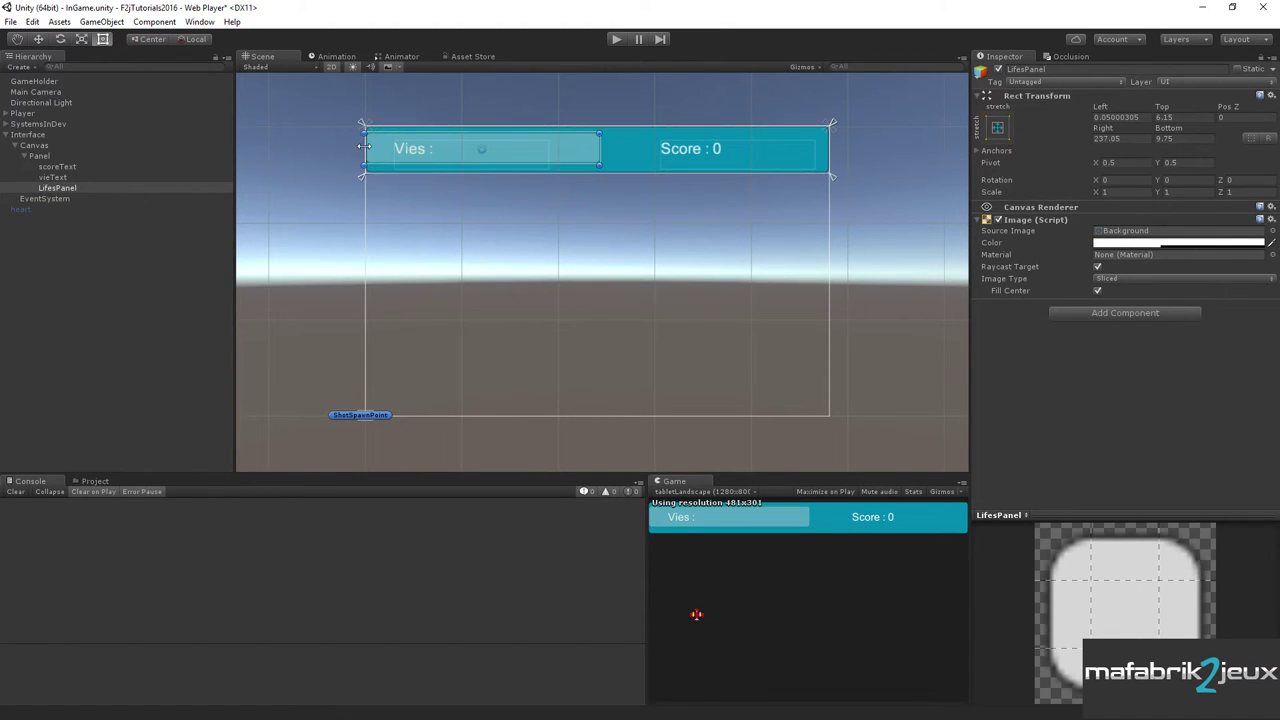
{"action": "left_click_drag", "start_coordinate": [366, 158], "coordinate": [385, 158]}
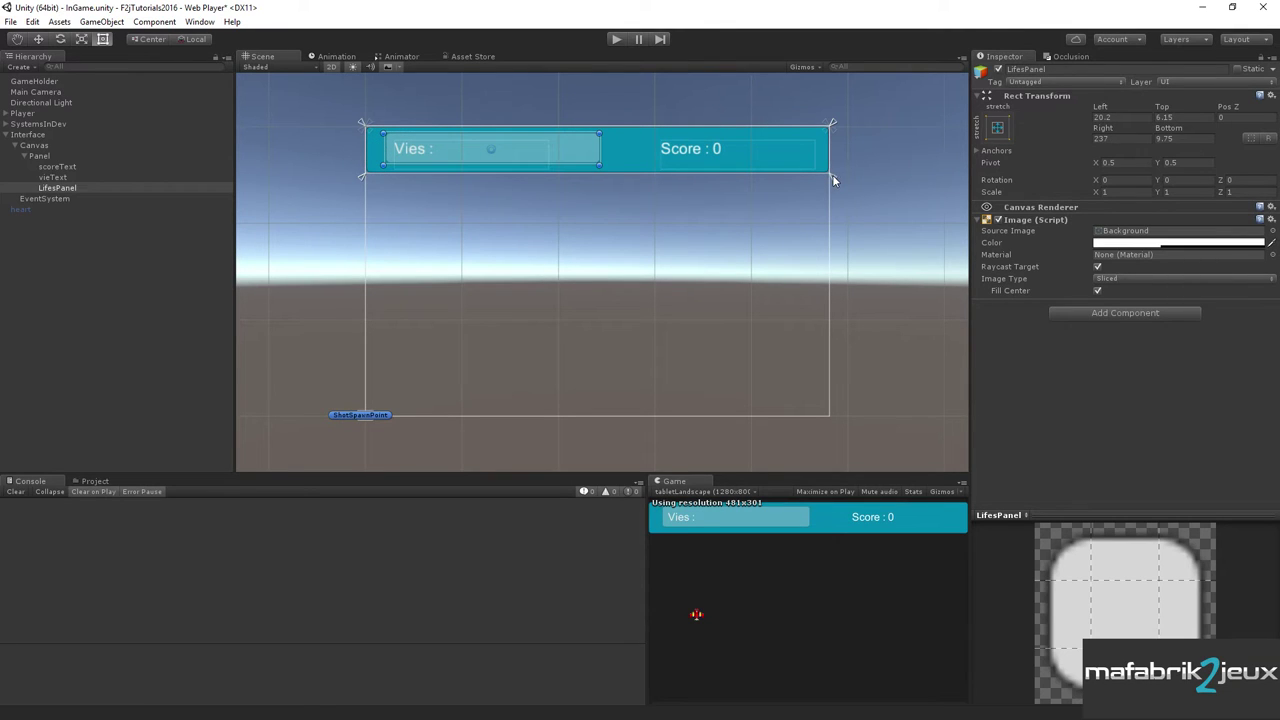
Add a UI Image inside LifesPanel using the heart sprite, with Preserve Aspect on.
{"action": "right_click", "coordinate": [53, 190]}
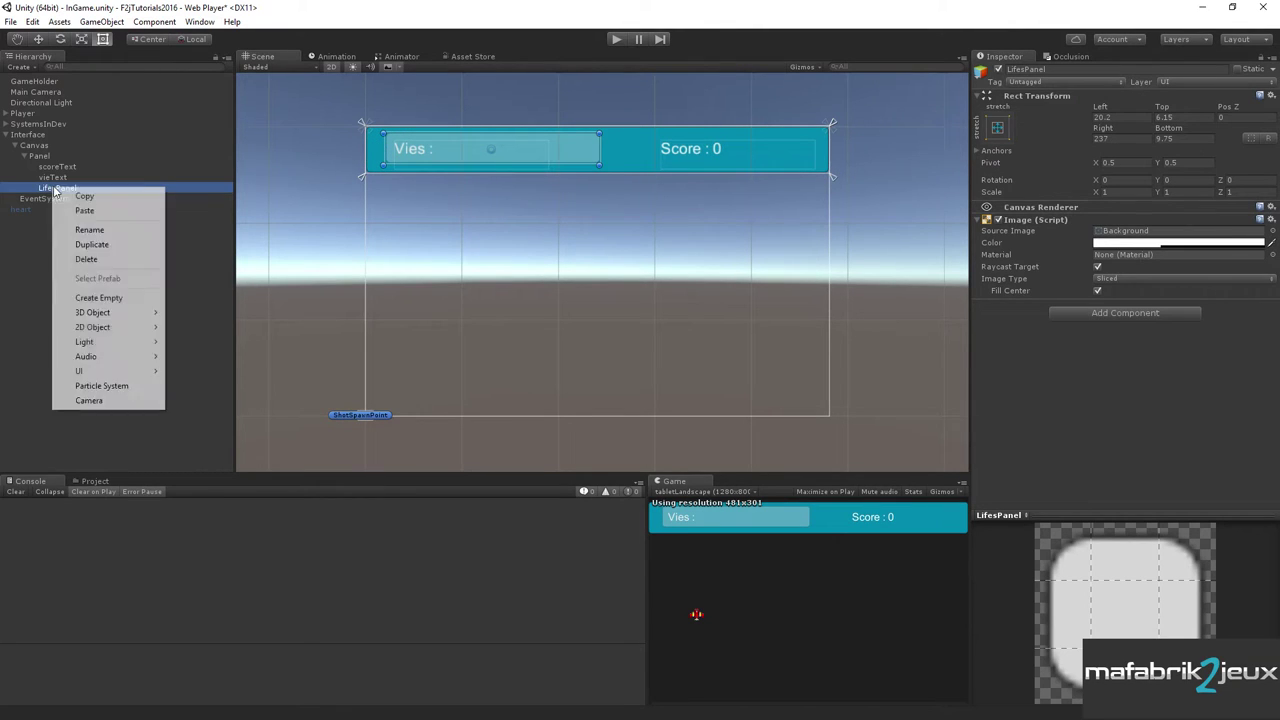
{"action": "mouse_move", "coordinate": [133, 377]}
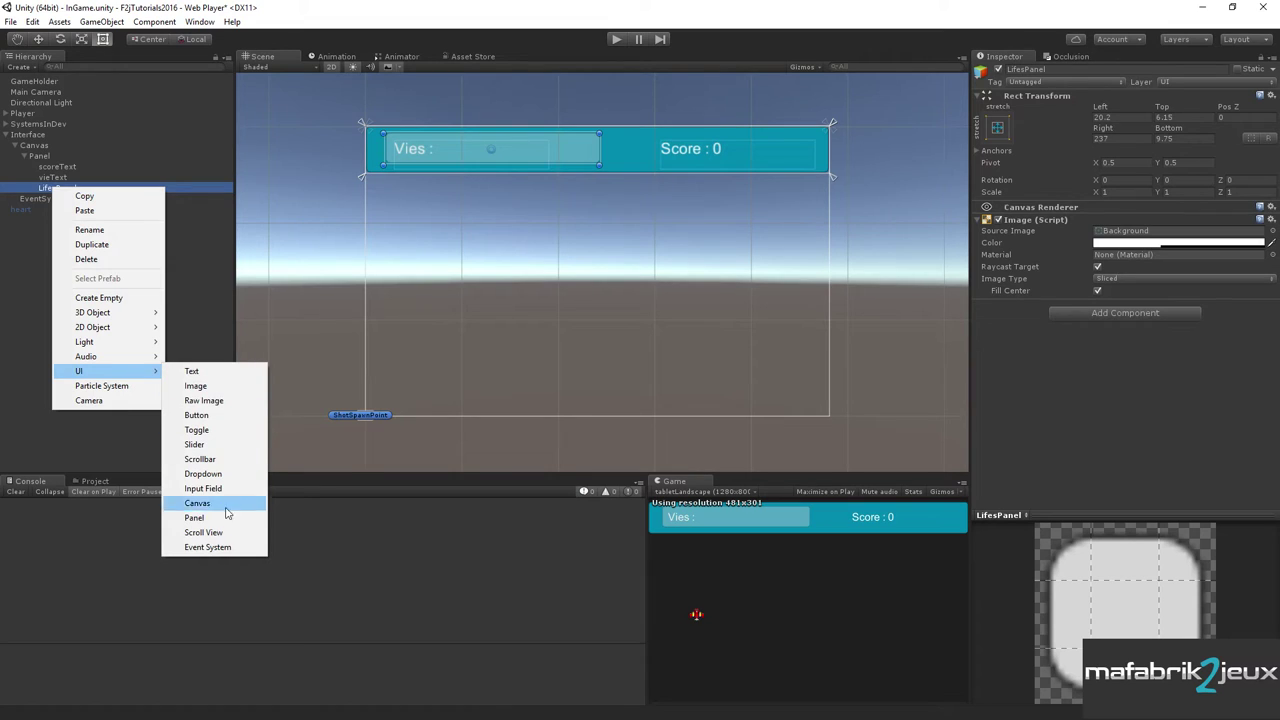
{"action": "left_click", "coordinate": [195, 386]}
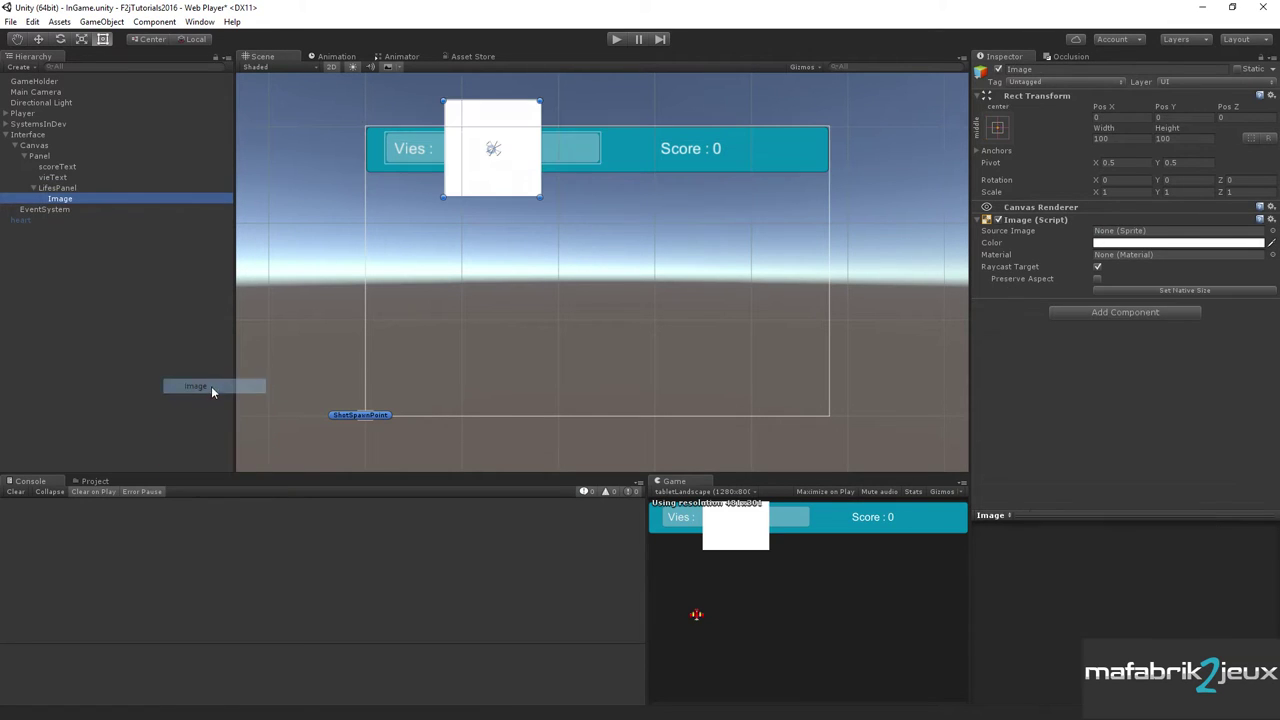
{"action": "left_click", "coordinate": [79, 482]}
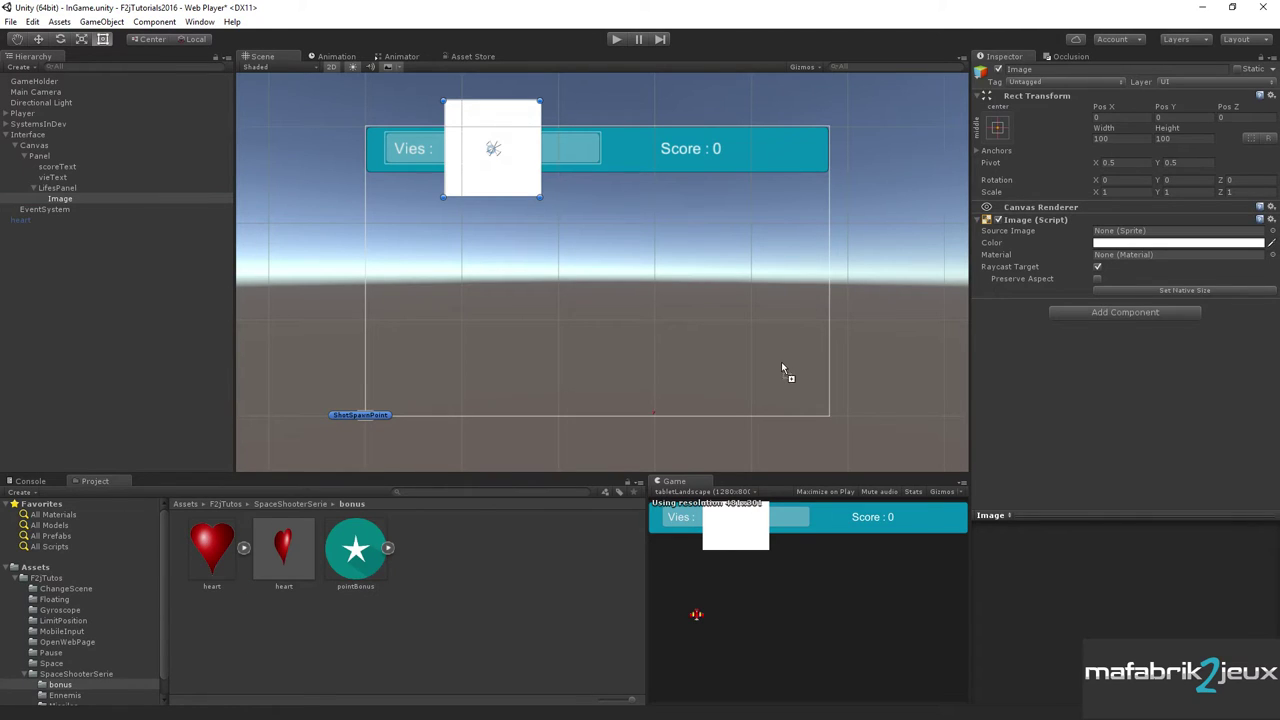
{"action": "left_click_drag", "start_coordinate": [208, 547], "coordinate": [1107, 236]}
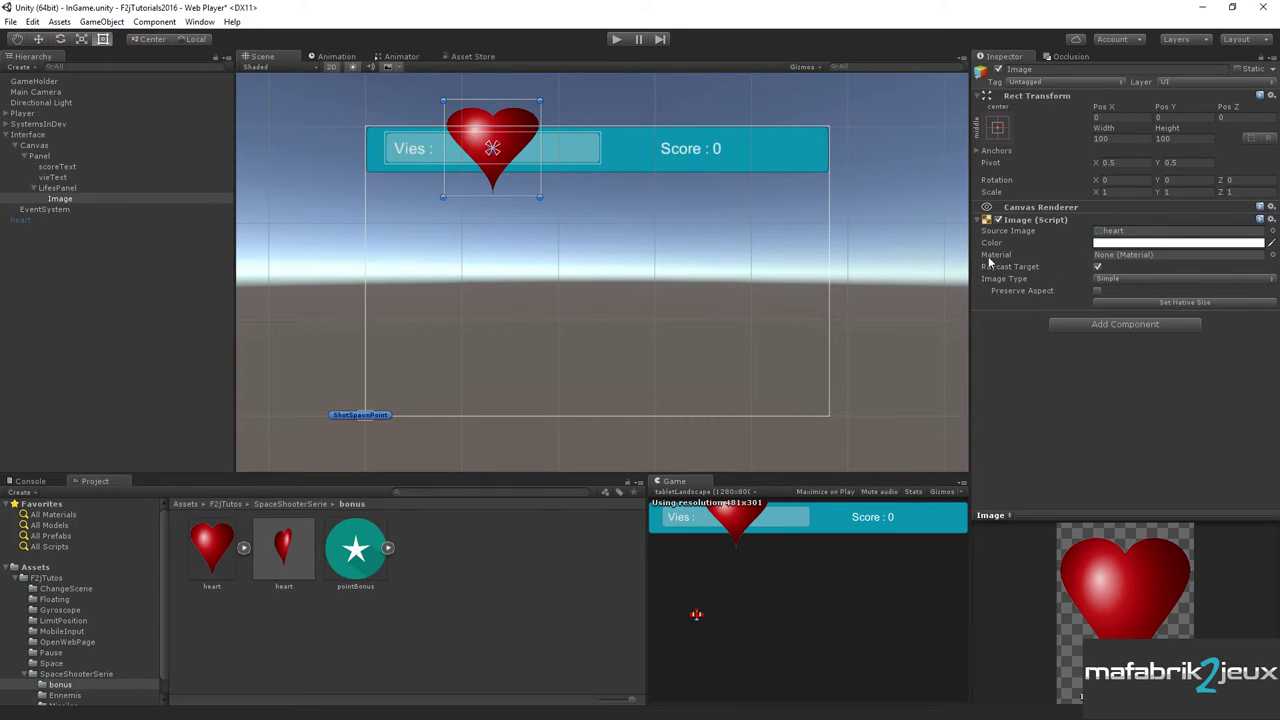
{"action": "left_click", "coordinate": [1098, 291]}
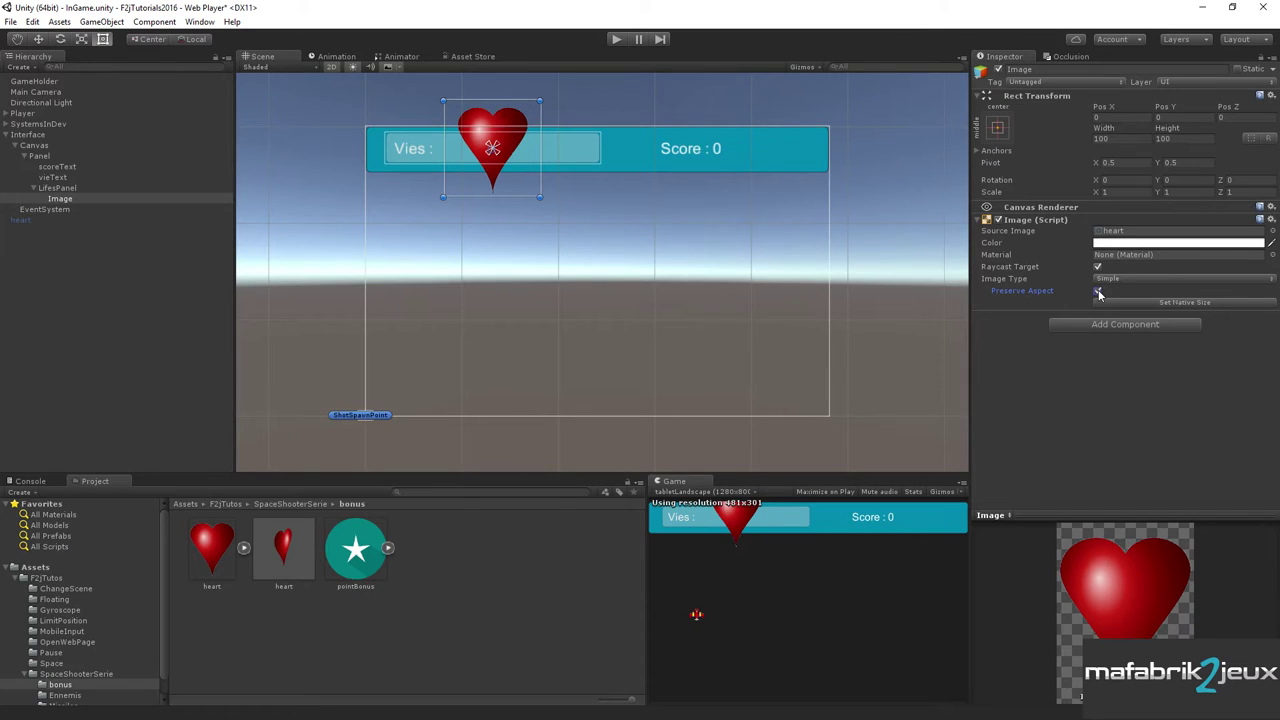
Shrink the heart to a small icon and move it up into the Vies bar.
{"action": "mouse_move", "coordinate": [540, 97]}
{"action": "left_mouse_down"}
{"action": "mouse_move", "coordinate": [559, 132]}
{"action": "mouse_move", "coordinate": [785, 87]}
{"action": "mouse_move", "coordinate": [513, 124]}
{"action": "mouse_move", "coordinate": [473, 202]}
{"action": "mouse_move", "coordinate": [468, 157]}
{"action": "left_mouse_up"}
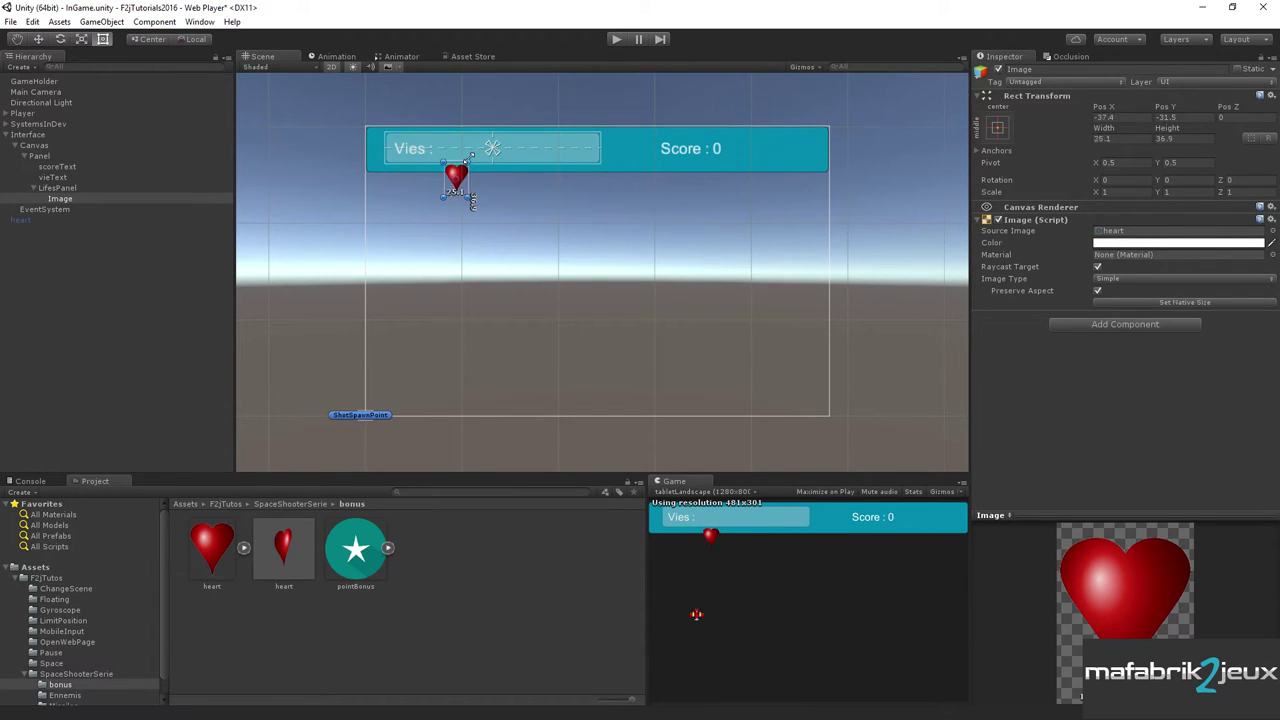
{"action": "key", "text": "w"}
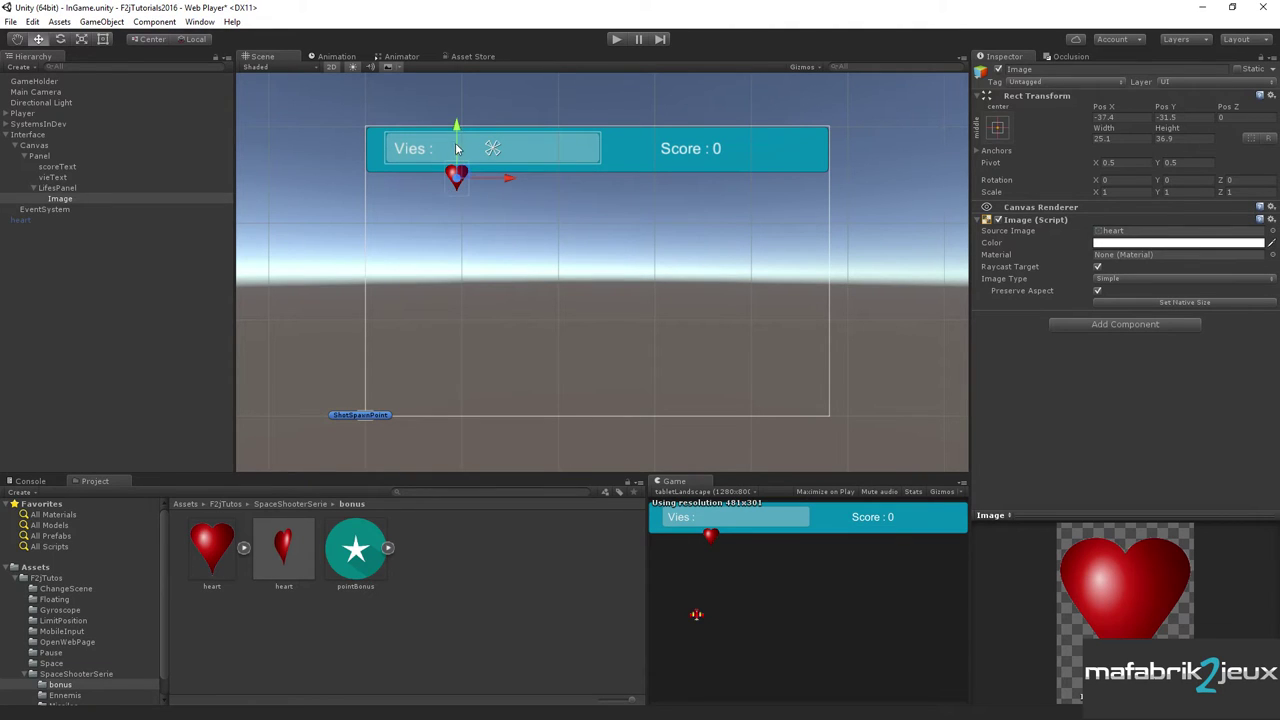
{"action": "left_click_drag", "start_coordinate": [457, 133], "coordinate": [455, 101]}
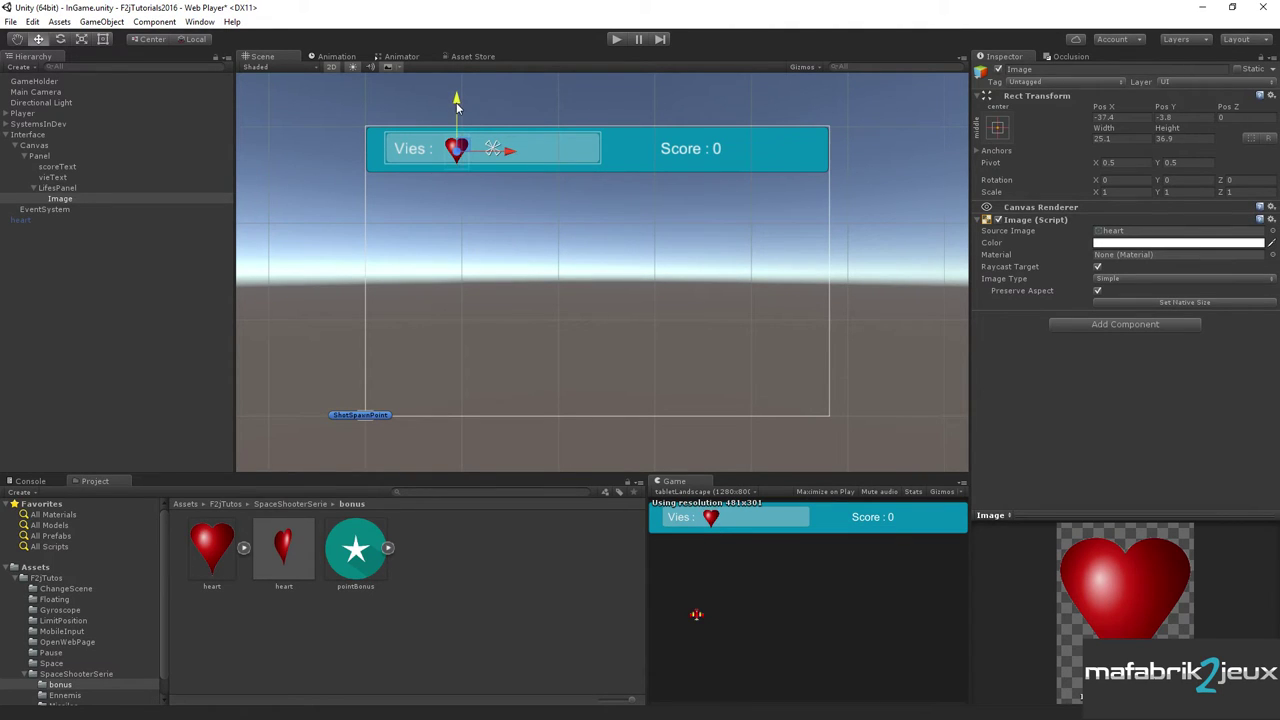
Set LifesPanel's background colour alpha to 0 so it is fully transparent.
{"action": "left_click", "coordinate": [560, 150]}
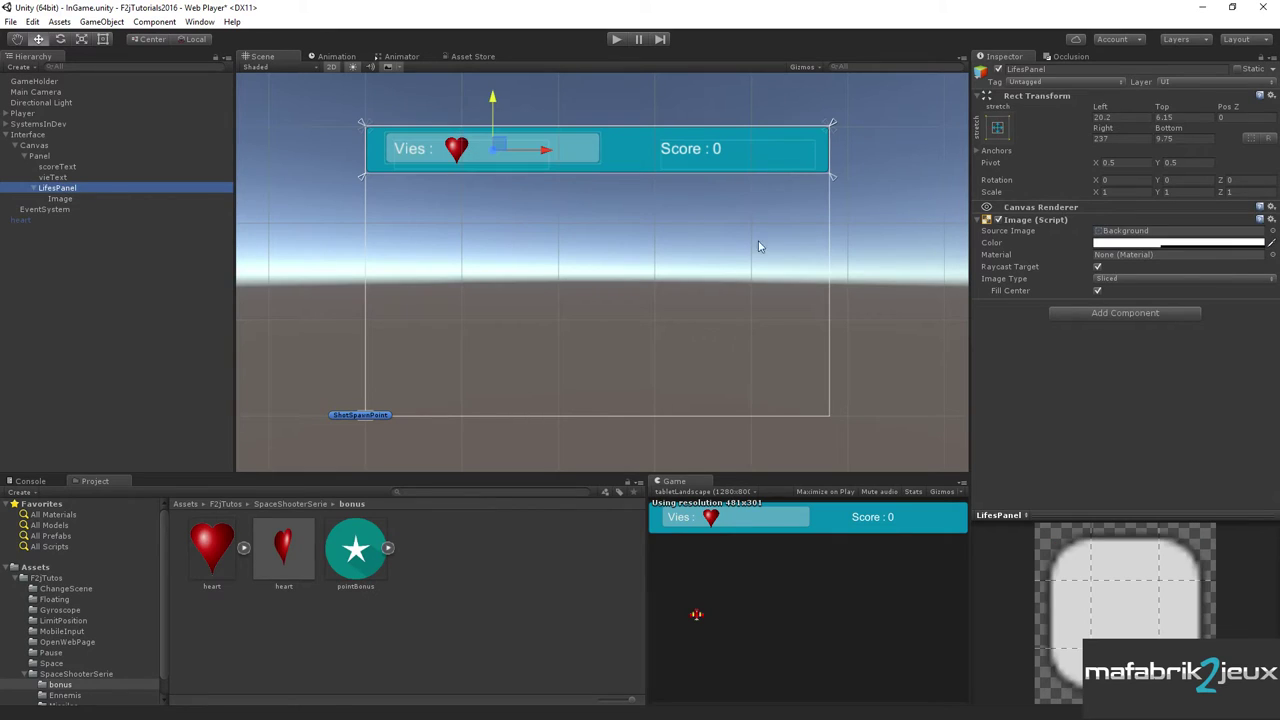
{"action": "left_click", "coordinate": [1173, 243]}
{"action": "left_click_drag", "start_coordinate": [891, 365], "coordinate": [835, 366]}
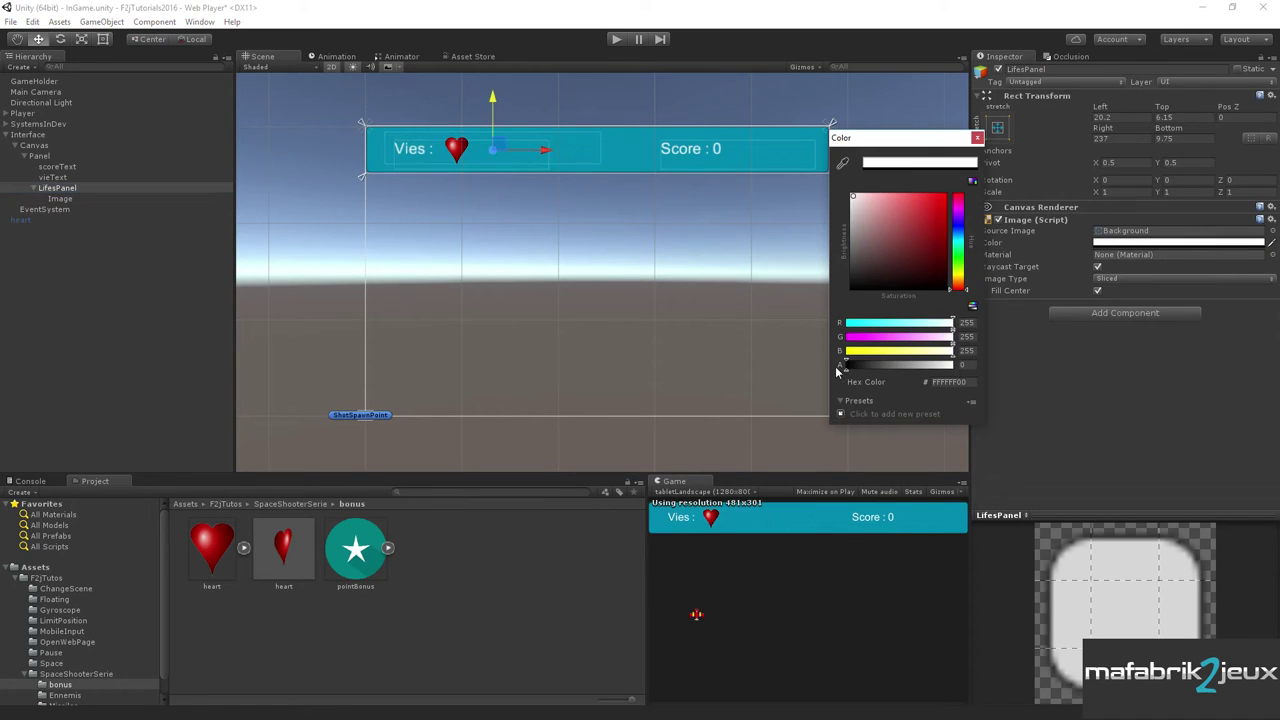
{"action": "left_click", "coordinate": [977, 138]}
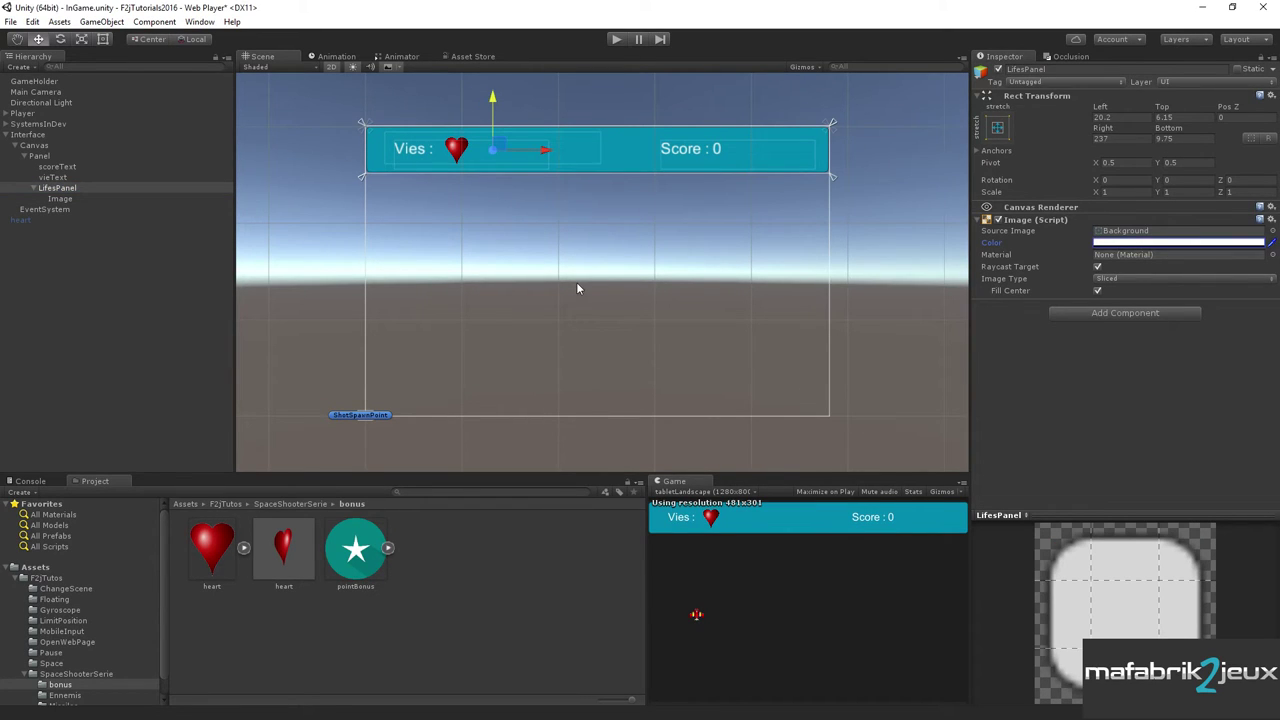
Rename the child Image to heart and move it to the bar's left end.
{"action": "left_click", "coordinate": [56, 197]}
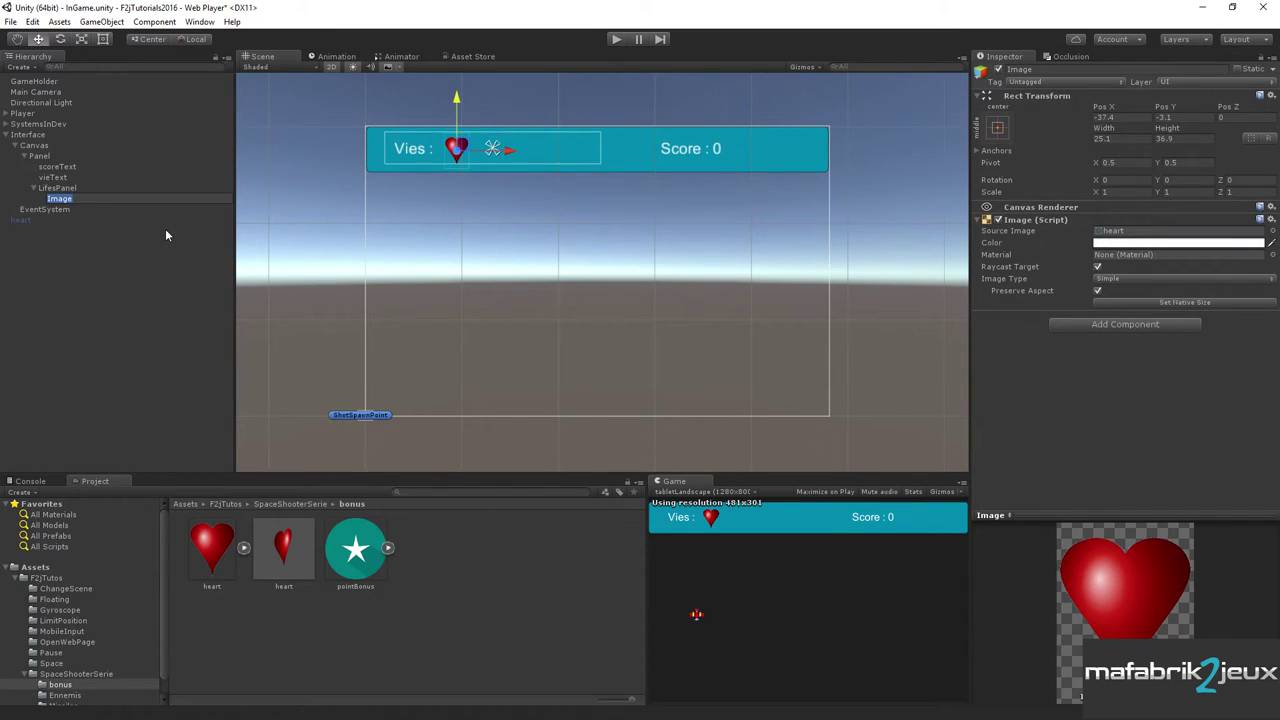
{"action": "type", "text": "heart"}
{"action": "key", "text": "Return"}
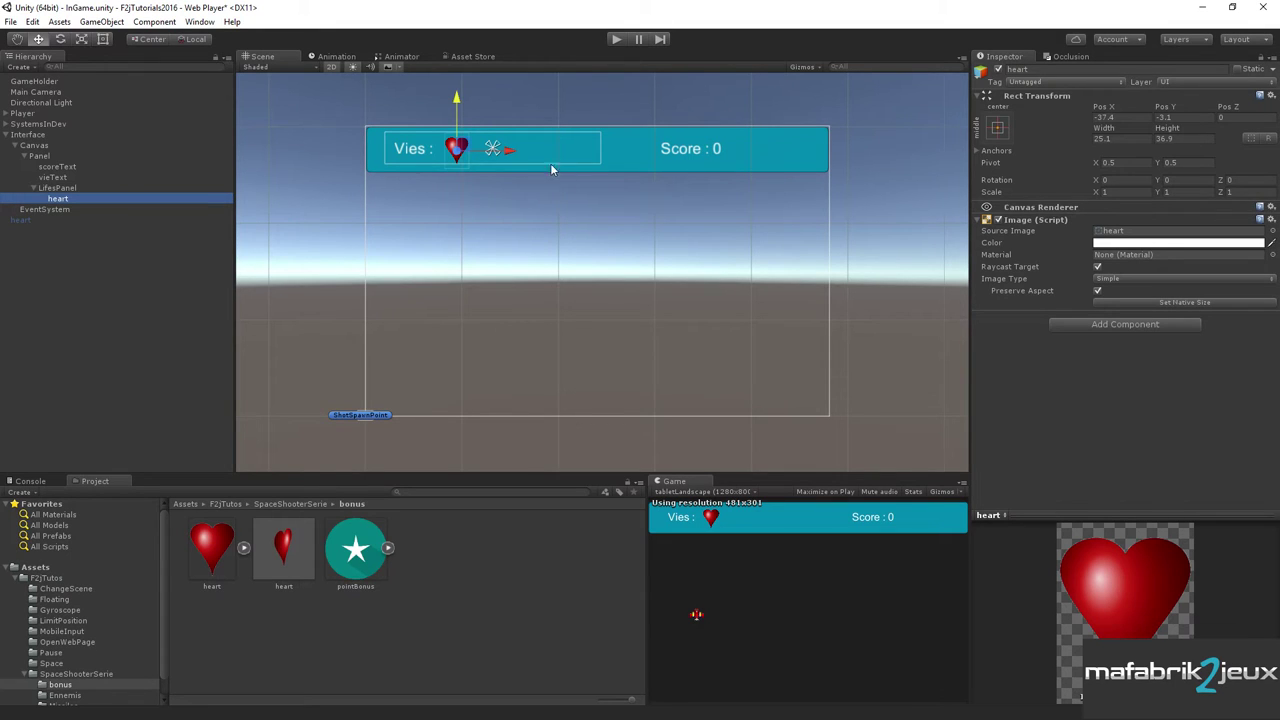
{"action": "left_click_drag", "start_coordinate": [510, 155], "coordinate": [454, 168]}
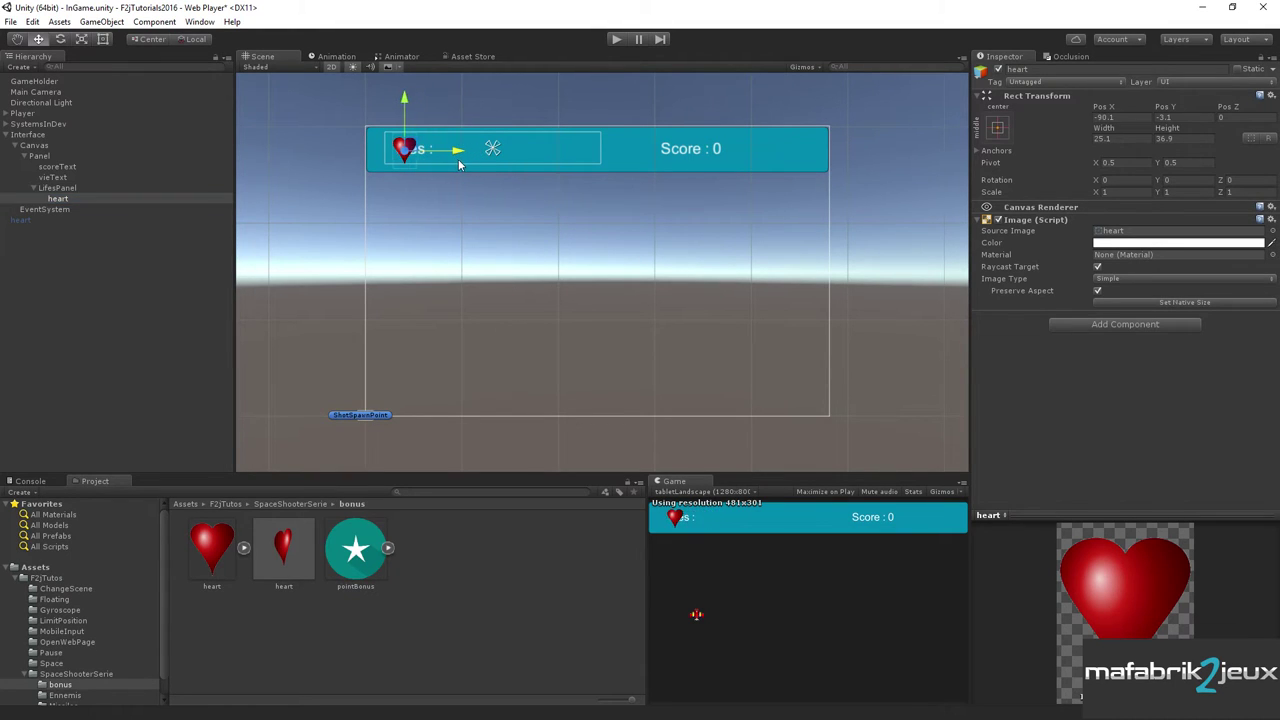
Anchor the heart image to the top-left preset.
{"action": "left_click", "coordinate": [68, 199]}
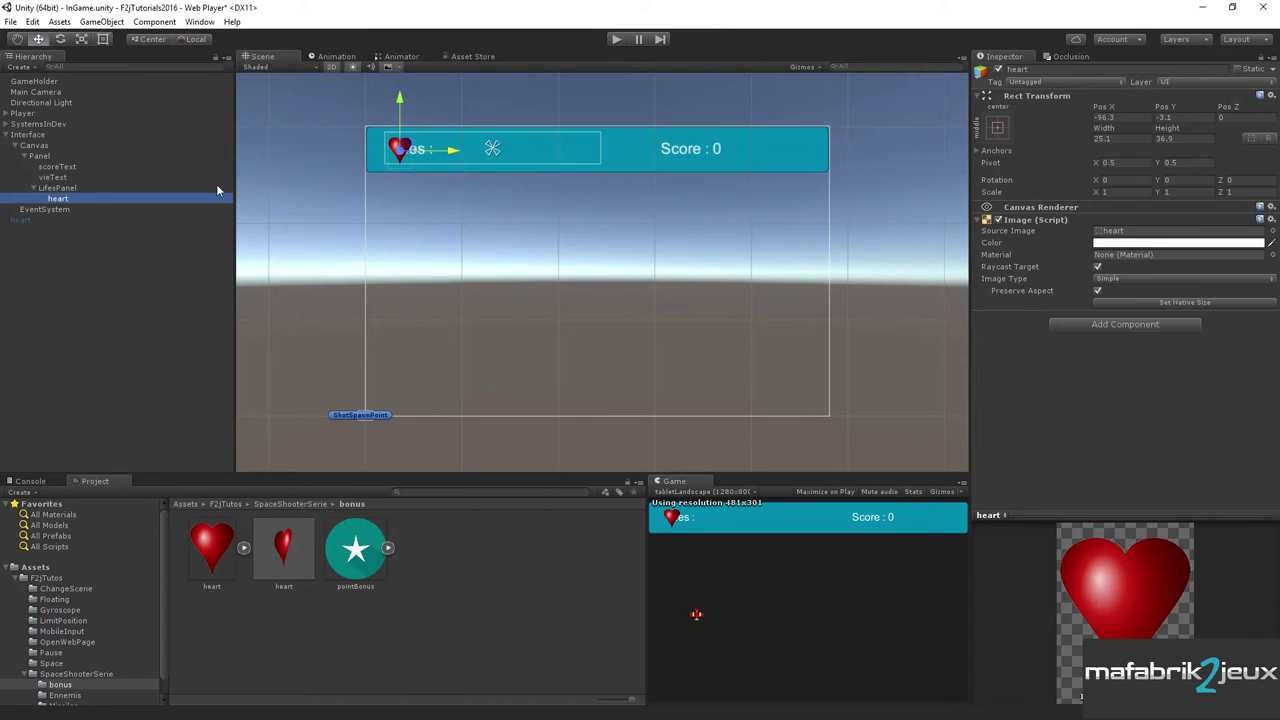
{"action": "left_click", "coordinate": [999, 126]}
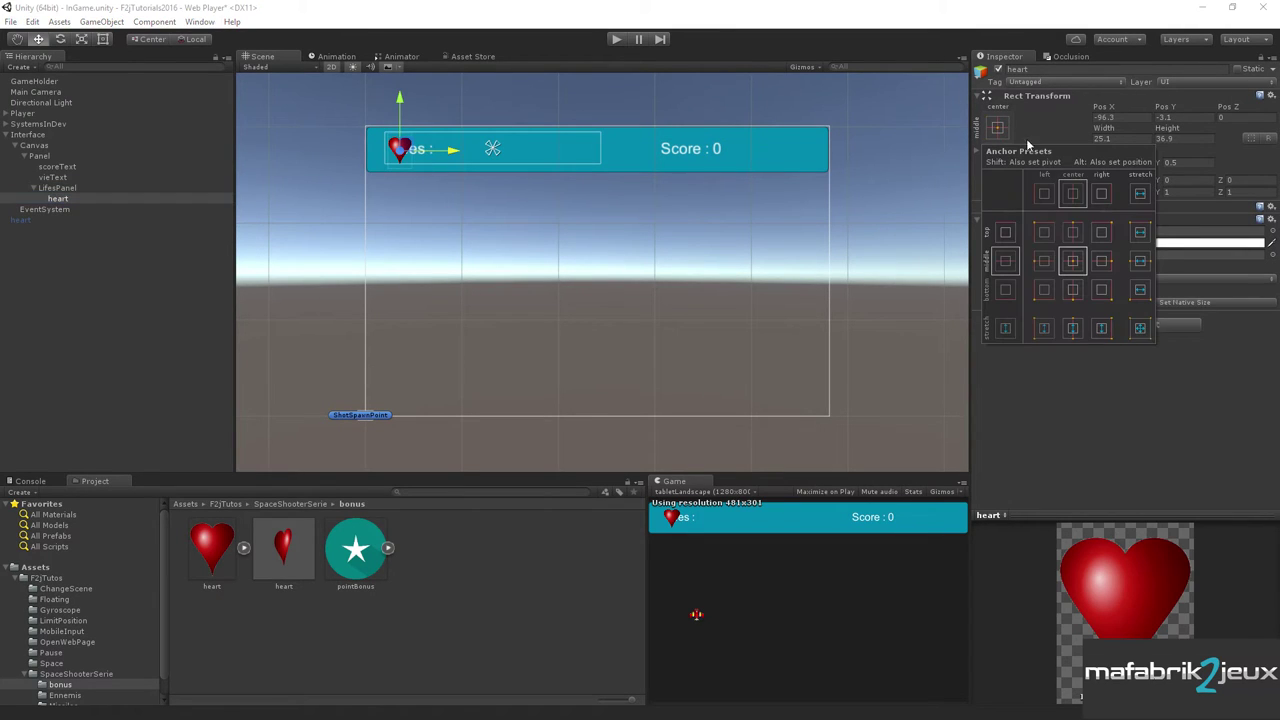
{"action": "left_click", "coordinate": [1041, 233]}
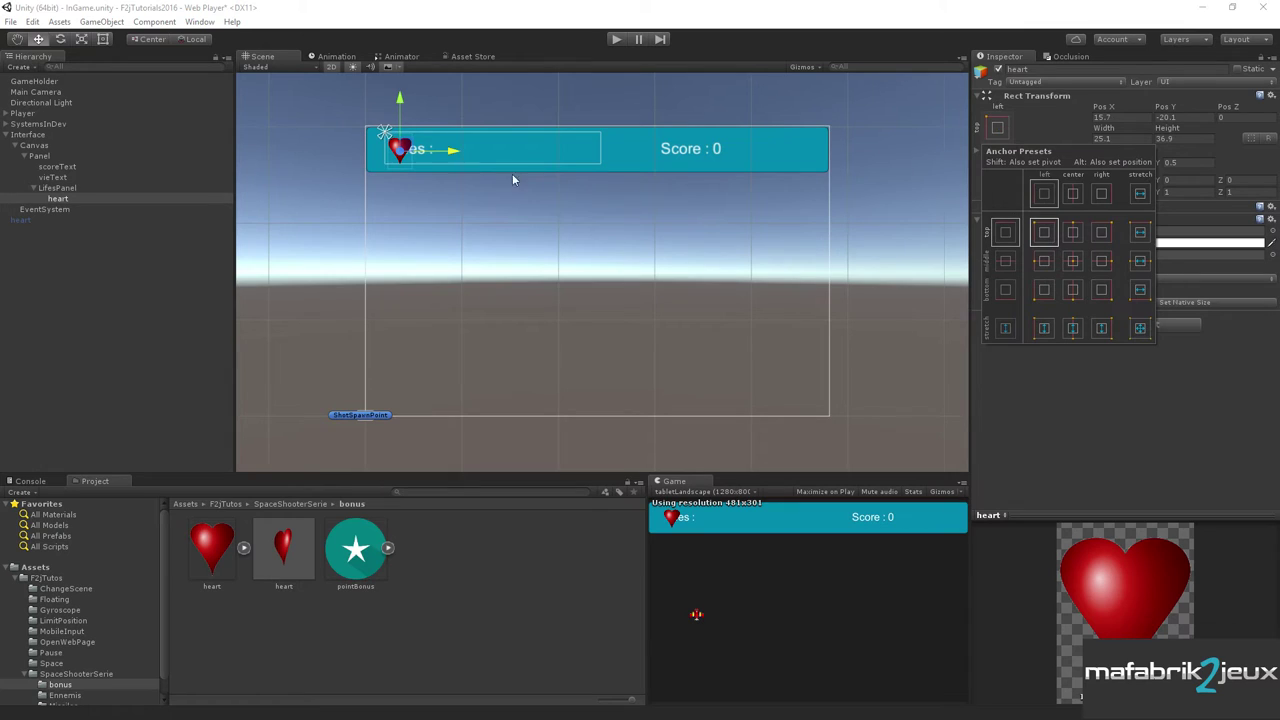
{"action": "left_click", "coordinate": [65, 199]}
Make the heart slightly shorter, to about 31.6 high, with the Rect tool.
{"action": "left_click", "coordinate": [103, 39]}
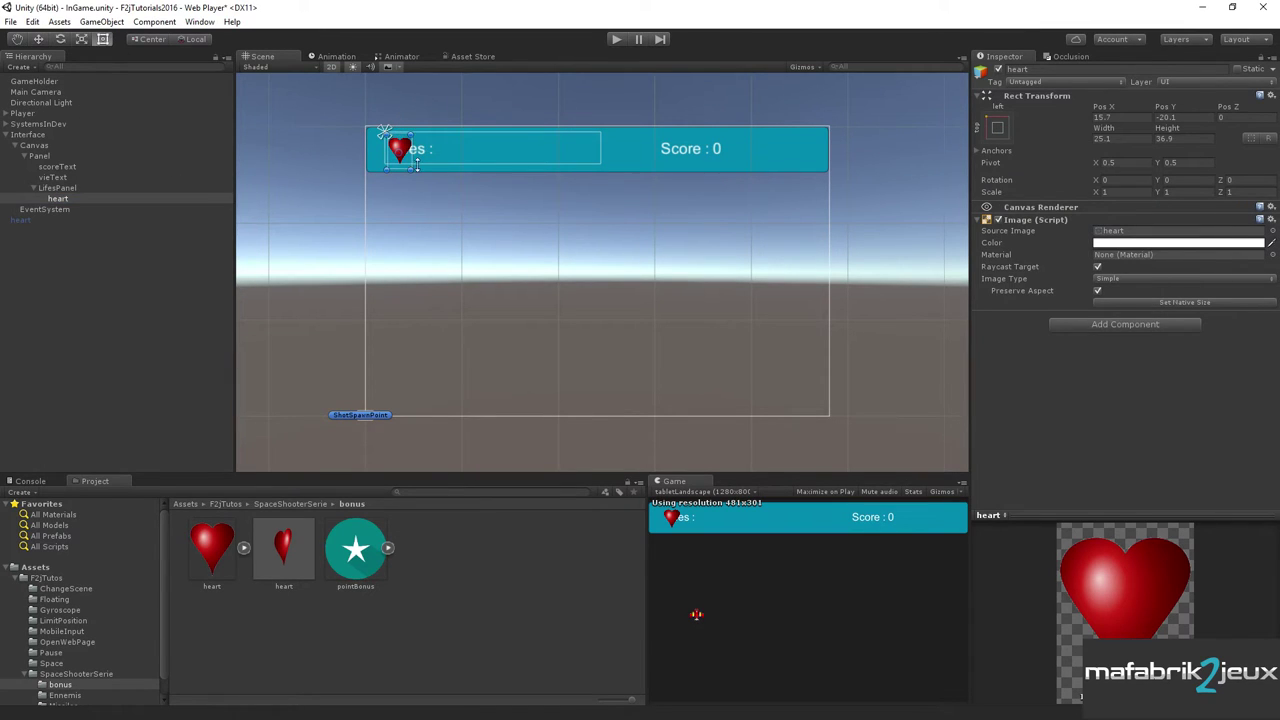
{"action": "left_click_drag", "start_coordinate": [416, 165], "coordinate": [414, 160]}
{"action": "left_click", "coordinate": [55, 200]}
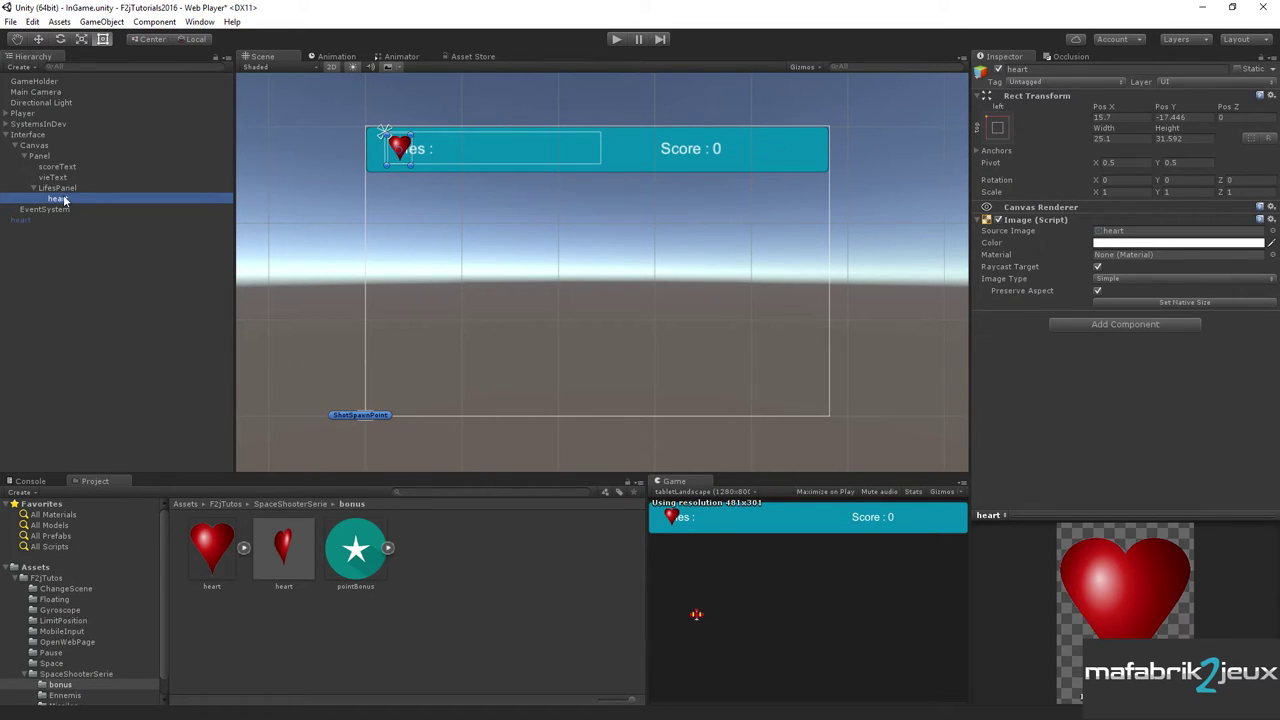
{"action": "left_click", "coordinate": [65, 201]}
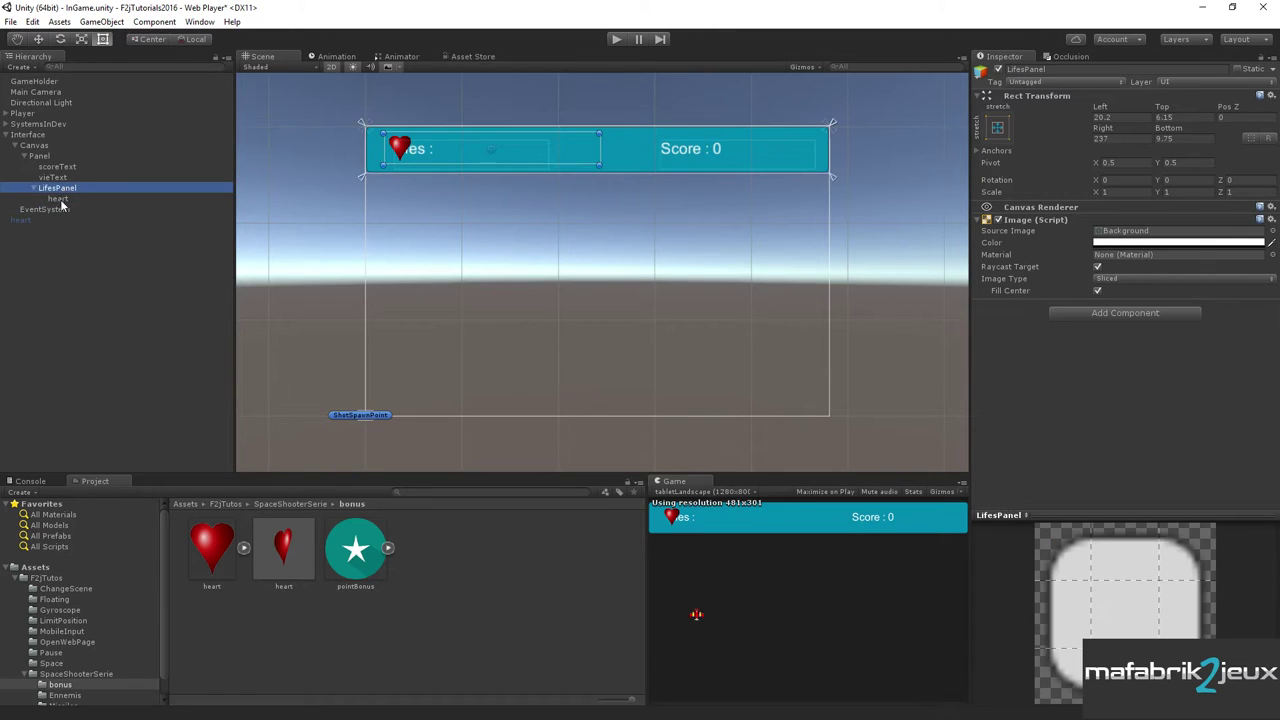
Duplicate the heart to create extra heart copies.
{"action": "key", "text": "Return"}
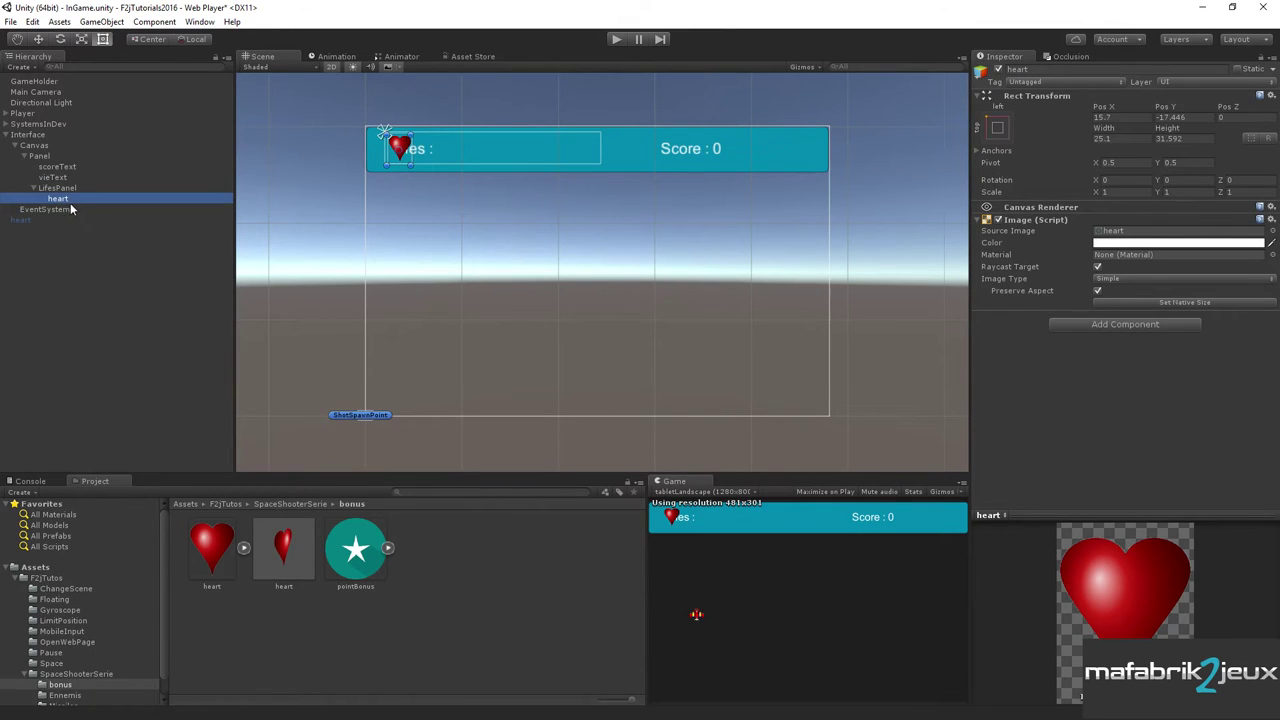
{"action": "key", "text": "ctrl+d"}
{"action": "key", "text": "ctrl+d"}
{"action": "key", "text": "ctrl+d"}
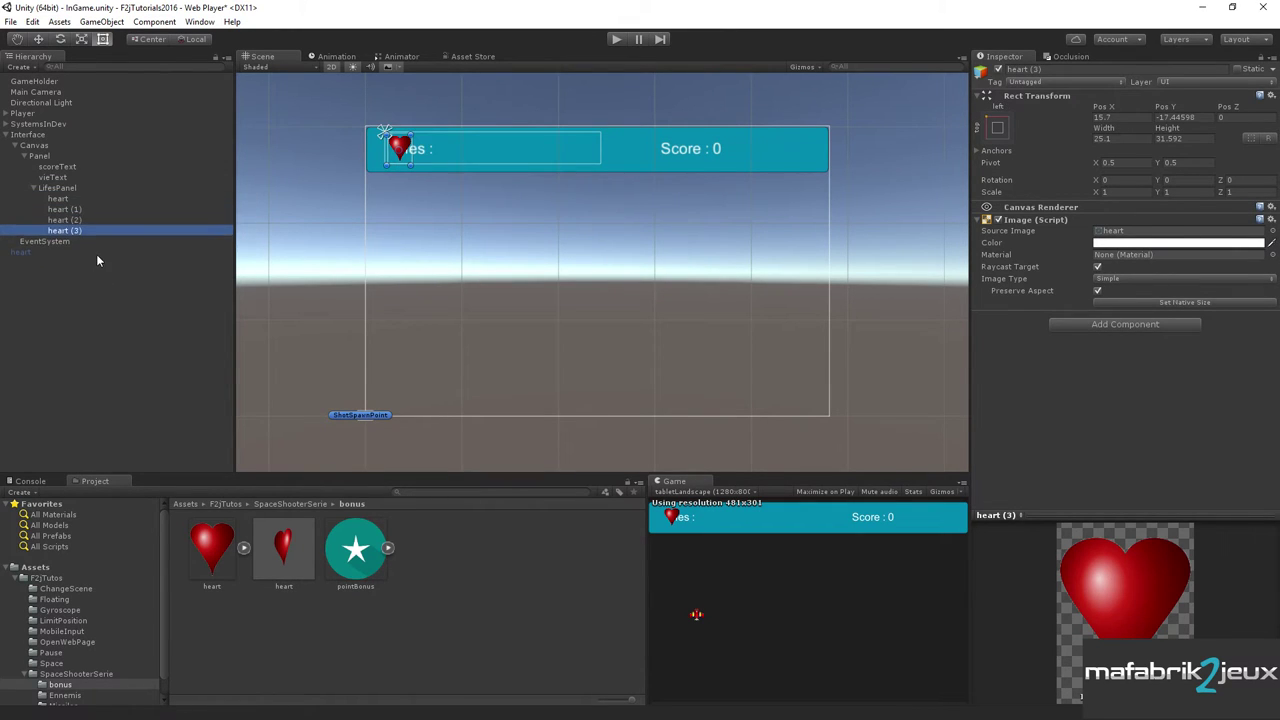
{"action": "key", "text": "ctrl+d"}
{"action": "left_click", "coordinate": [38, 38]}
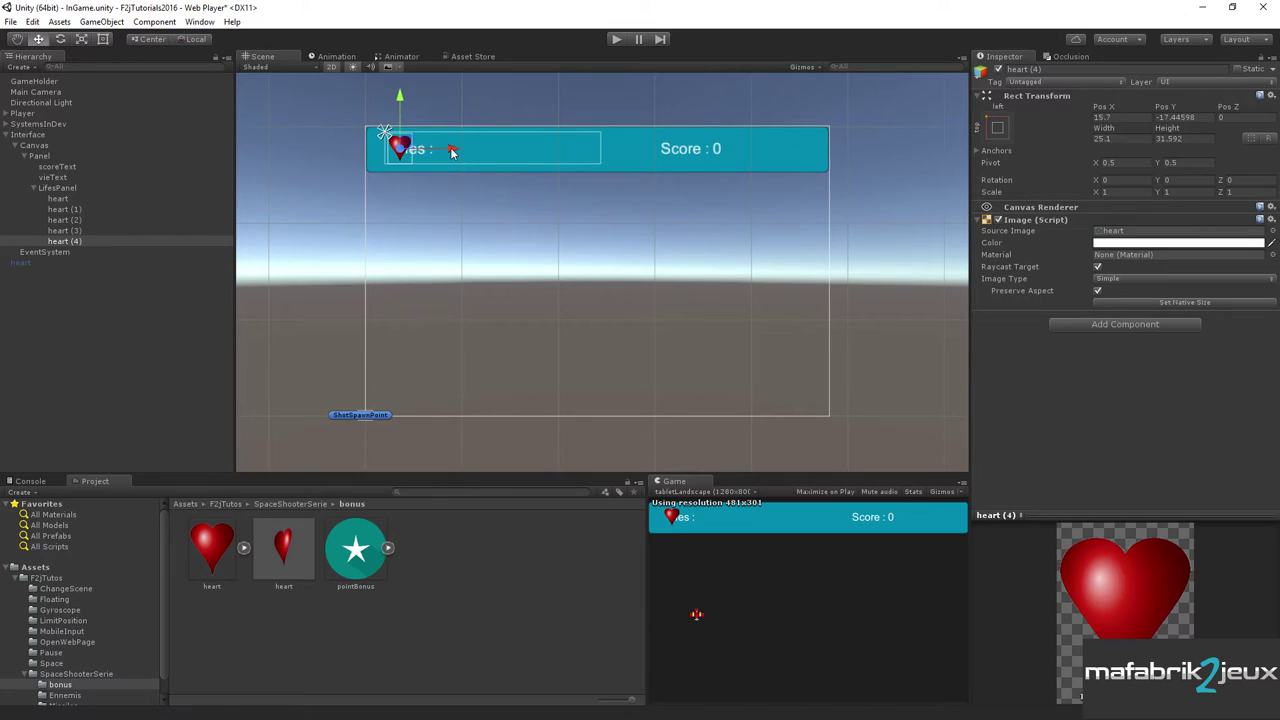
{"action": "left_click_drag", "start_coordinate": [451, 151], "coordinate": [477, 153]}
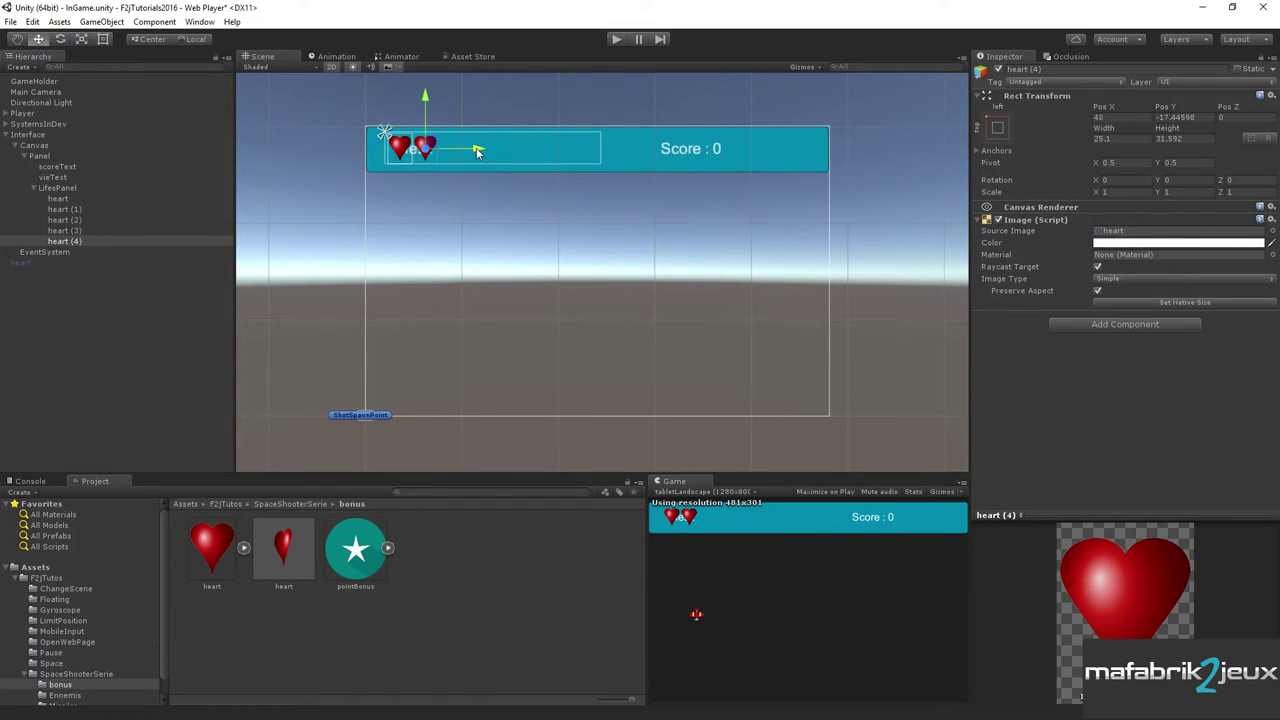
{"action": "key", "text": "ctrl+z"}
Place heart (1) and heart (2) side by side after the first heart.
{"action": "left_click", "coordinate": [61, 210]}
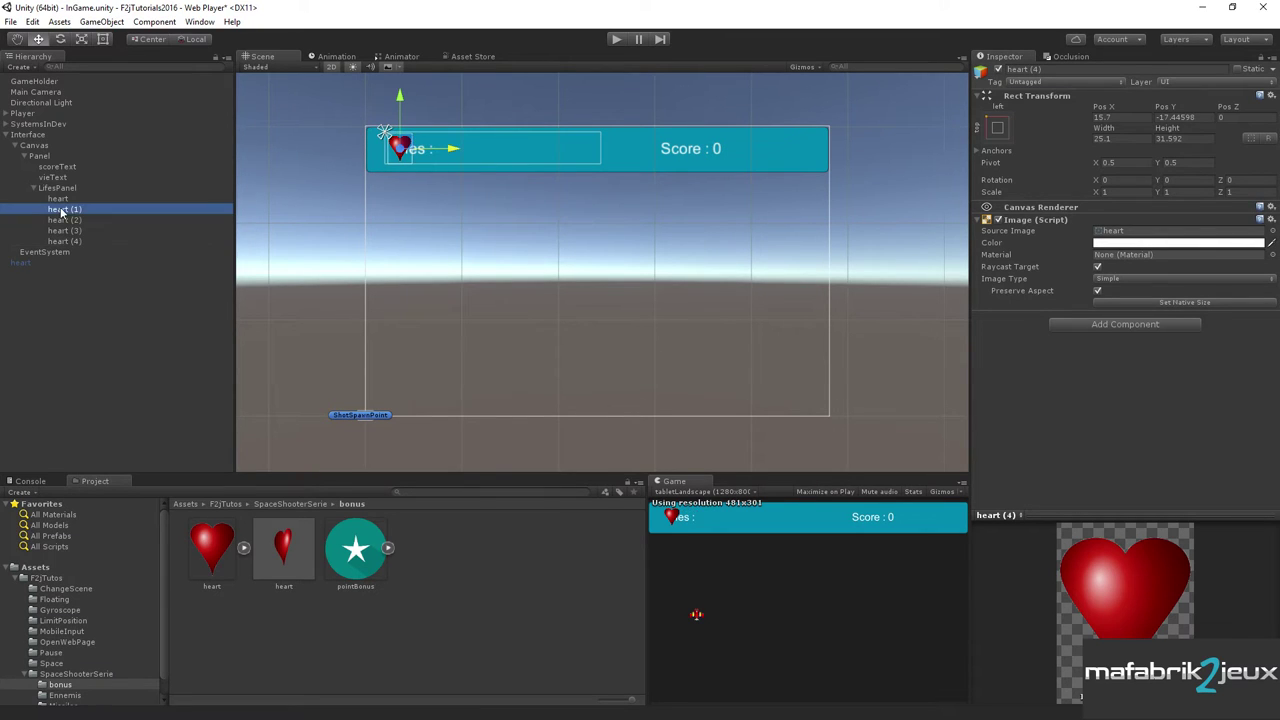
{"action": "left_click_drag", "start_coordinate": [451, 150], "coordinate": [477, 154]}
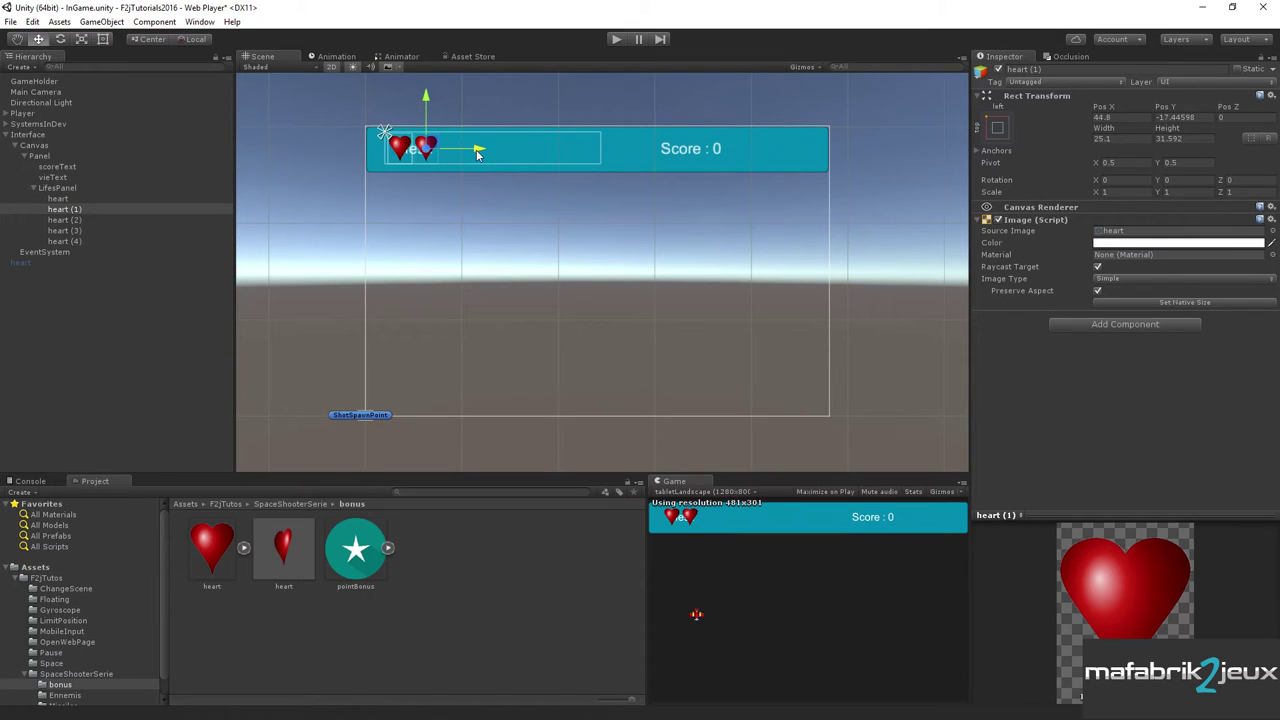
{"action": "left_click", "coordinate": [68, 220]}
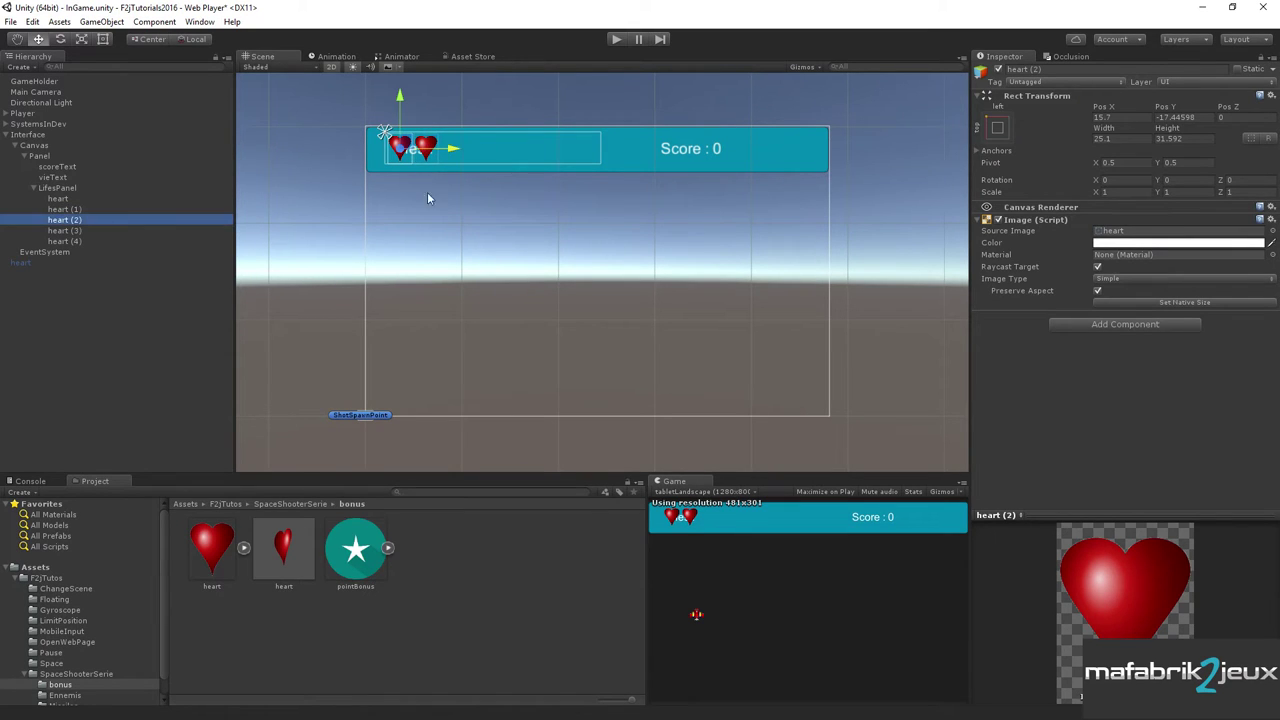
{"action": "left_click_drag", "start_coordinate": [459, 155], "coordinate": [504, 152]}
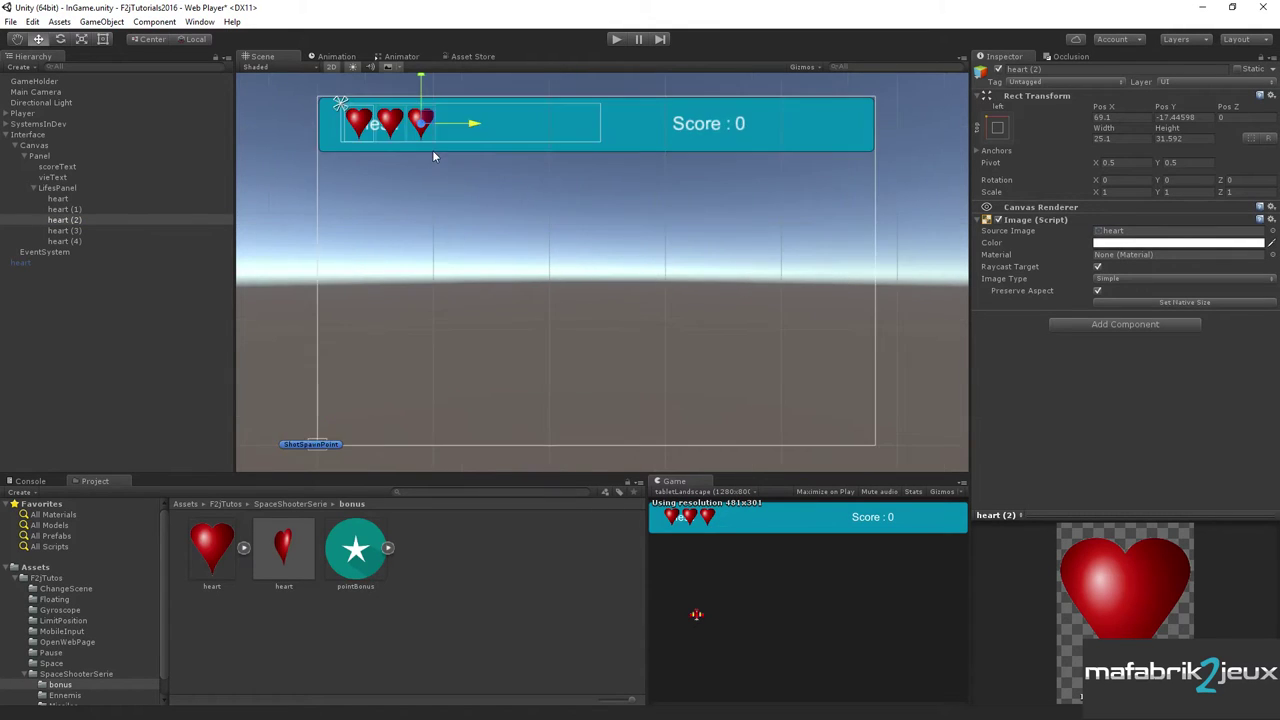
{"action": "middle_click_drag", "start_coordinate": [461, 178], "coordinate": [558, 232]}
{"action": "scroll", "coordinate": [558, 232], "scroll_direction": "up", "scroll_amount": 4}
{"action": "scroll", "coordinate": [558, 226], "scroll_direction": "up", "scroll_amount": 1}
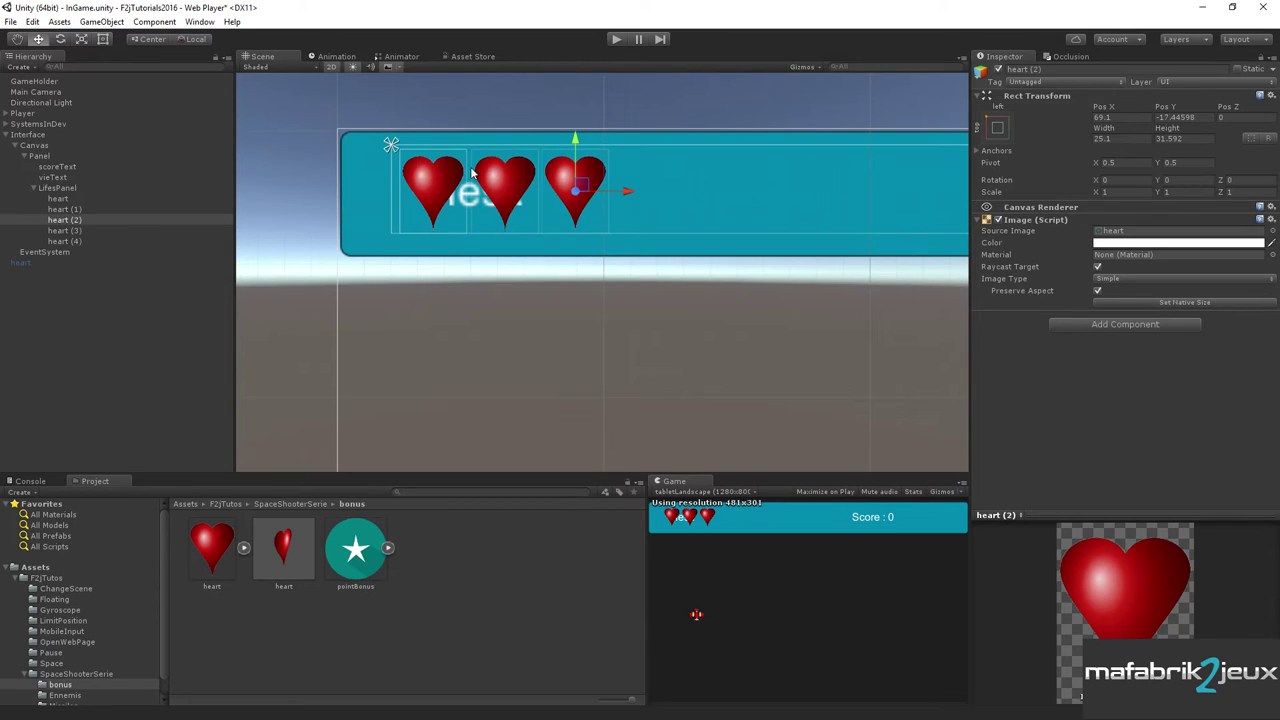
Place heart (3) and heart (4) fourth and fifth in the row, ending at x 123.
{"action": "left_click", "coordinate": [66, 231]}
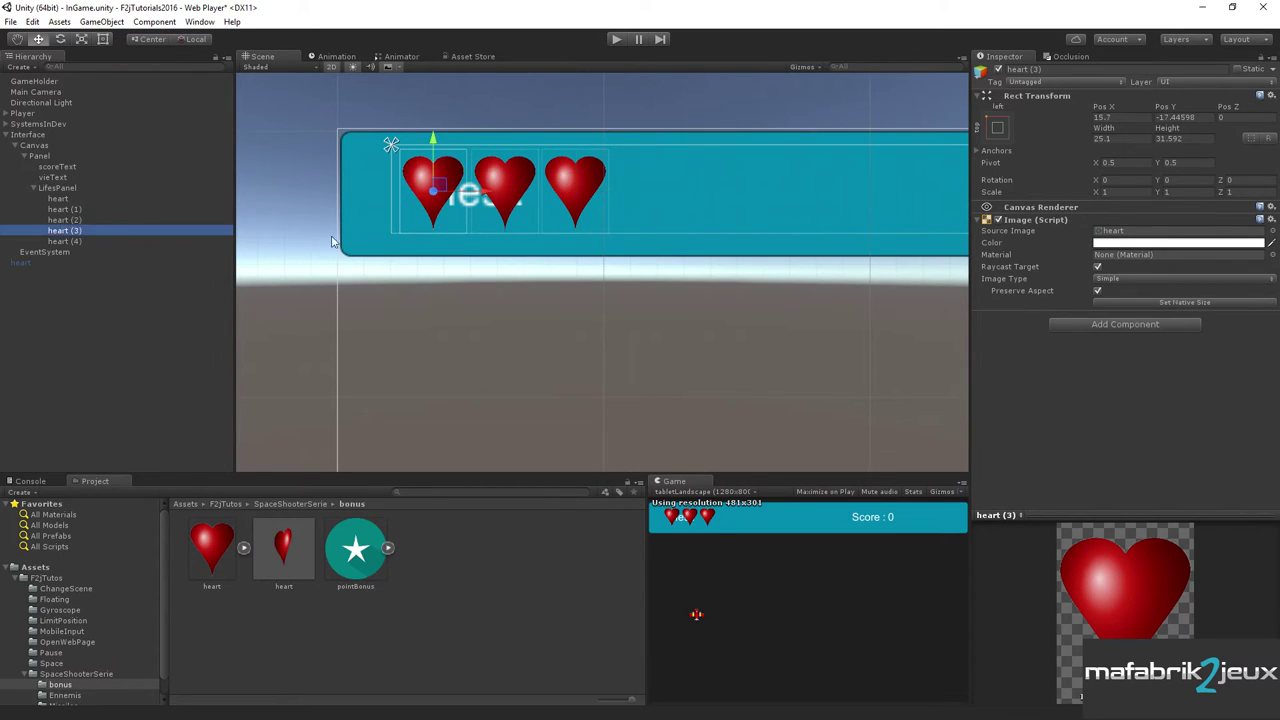
{"action": "left_click_drag", "start_coordinate": [485, 193], "coordinate": [700, 195]}
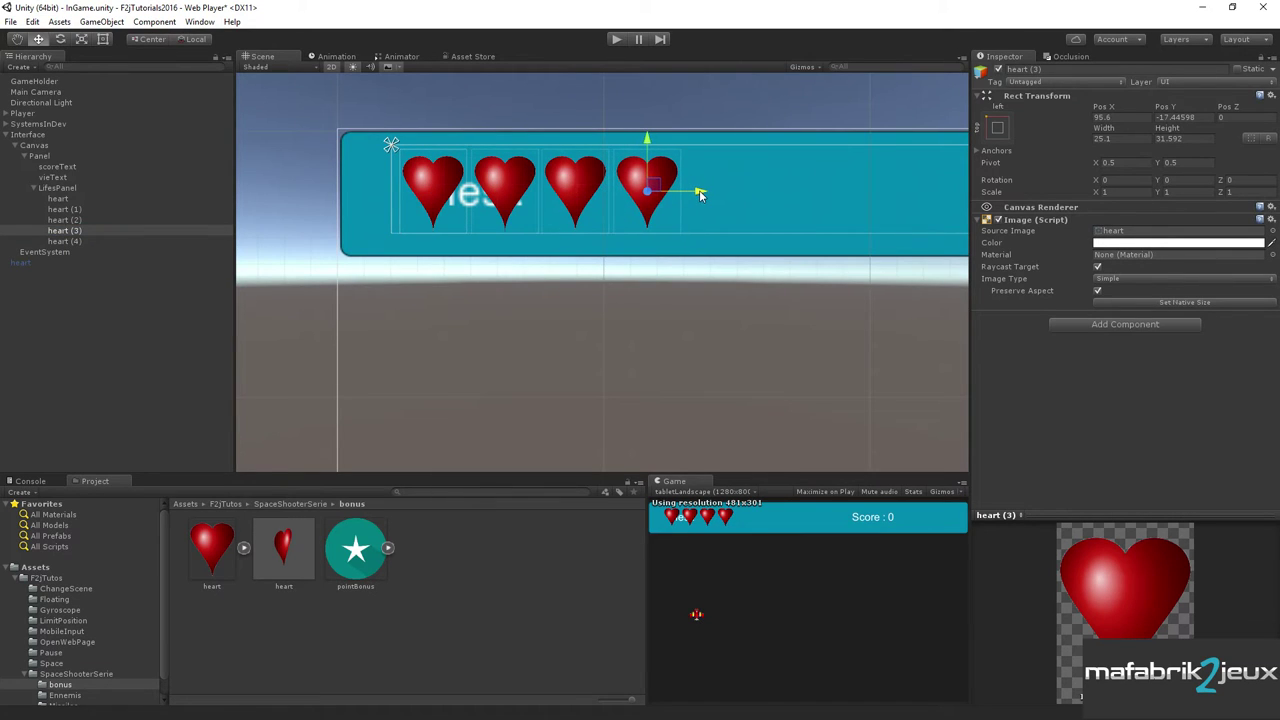
{"action": "left_click", "coordinate": [160, 241]}
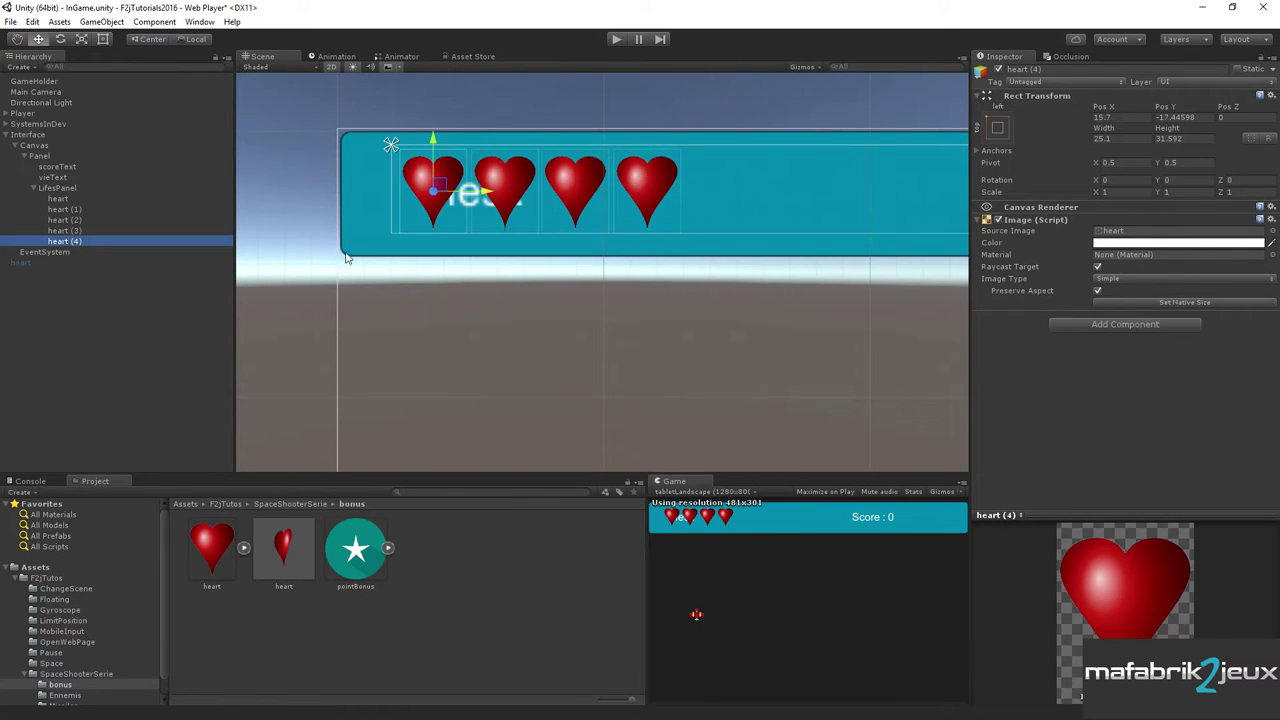
{"action": "left_click_drag", "start_coordinate": [485, 191], "coordinate": [769, 187]}
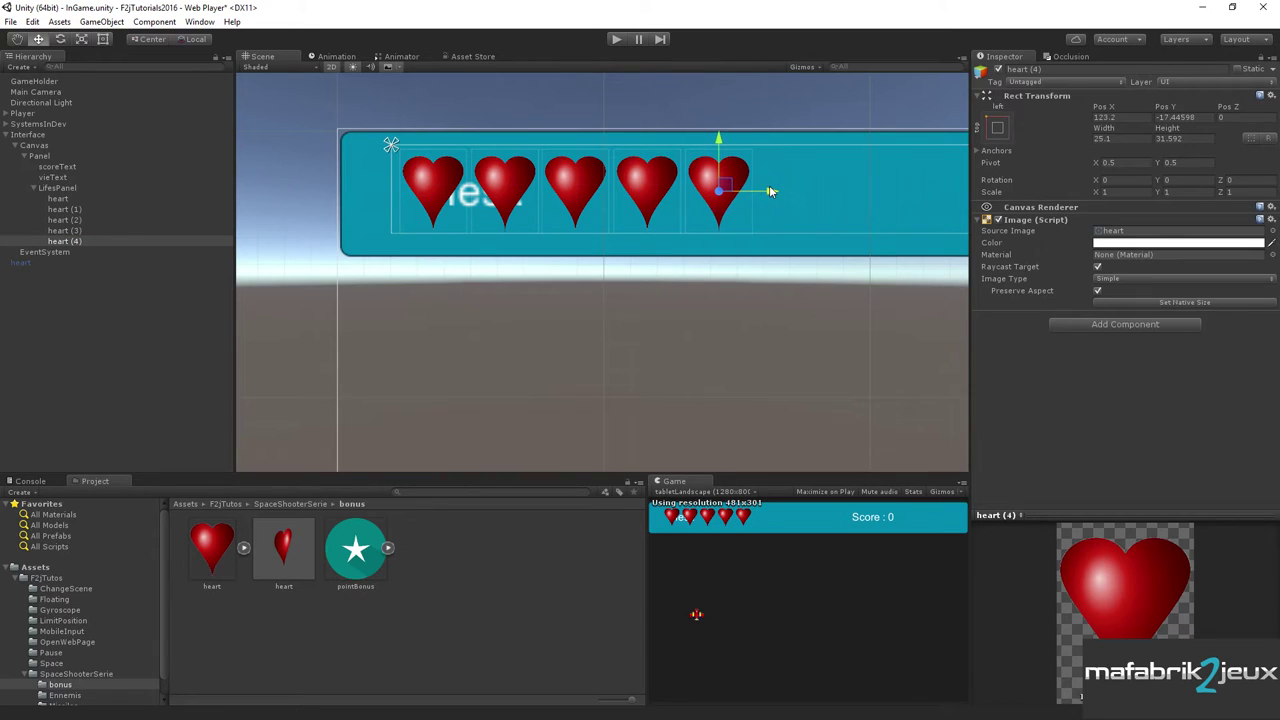
{"action": "scroll", "coordinate": [769, 186], "scroll_direction": "down", "scroll_amount": 5}
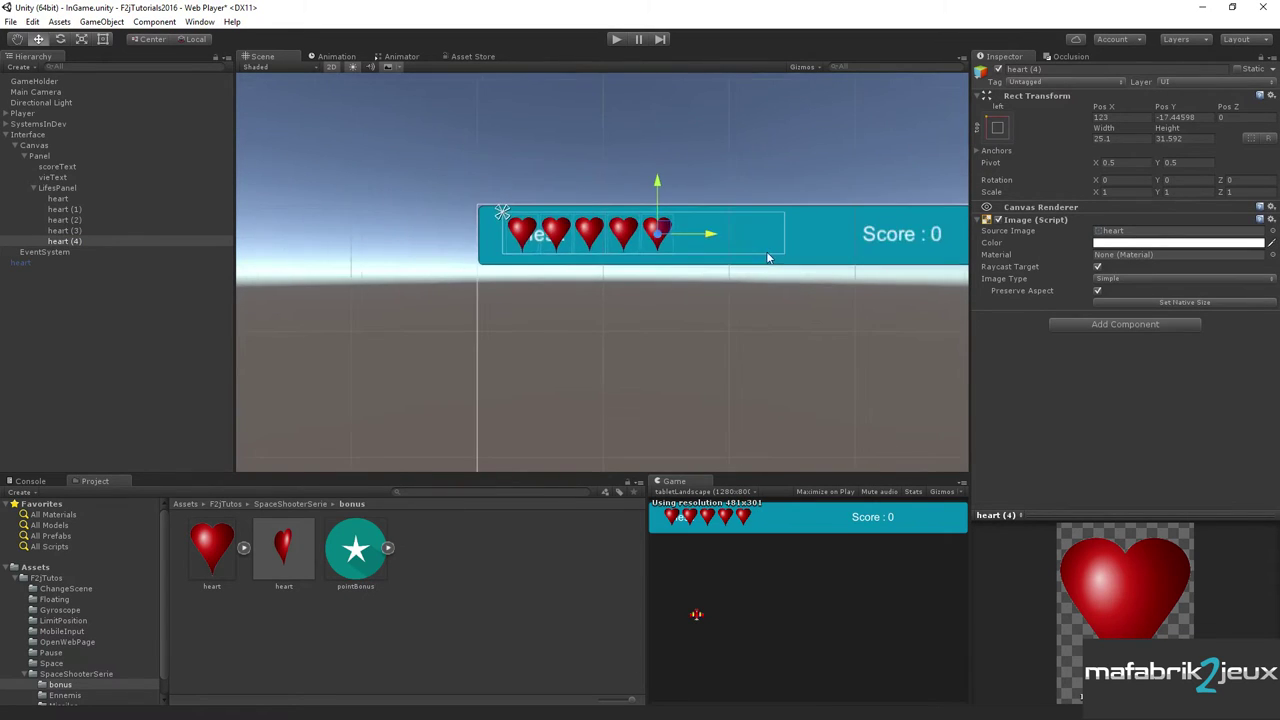
{"action": "left_click", "coordinate": [58, 188]}
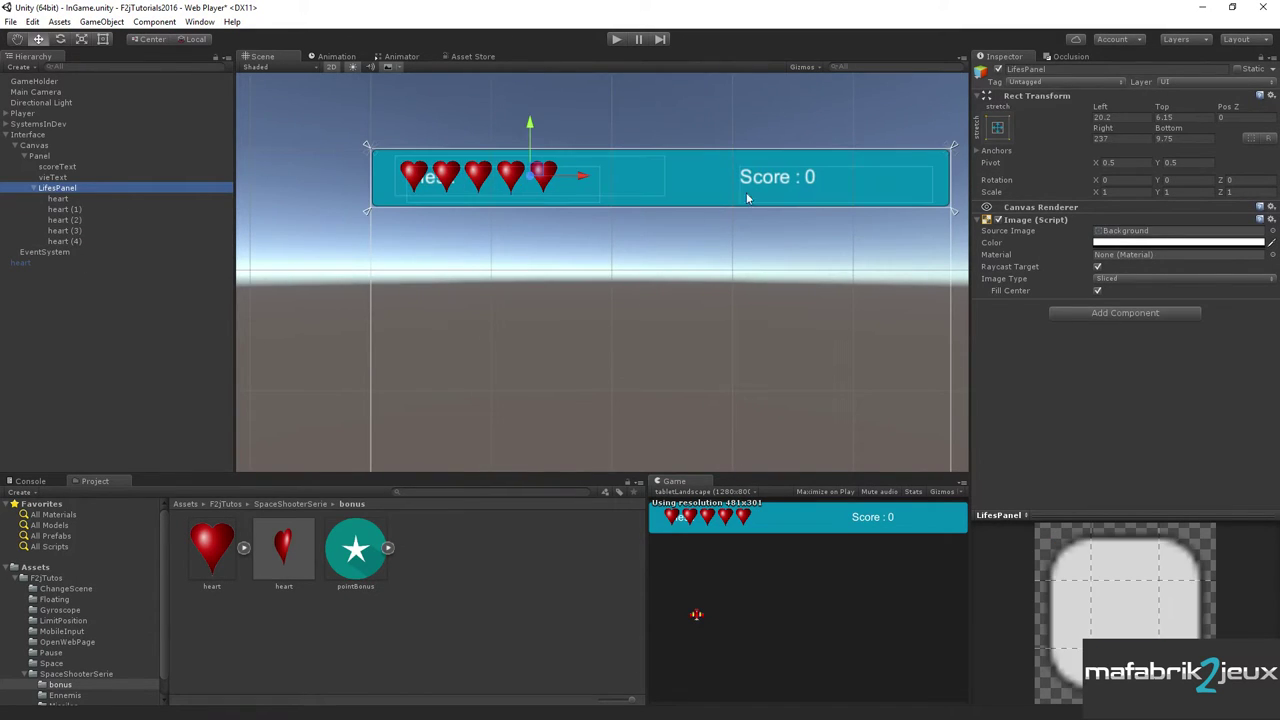
Narrow LifesPanel with the Rect tool so it just fits the five hearts.
{"action": "left_click", "coordinate": [103, 40]}
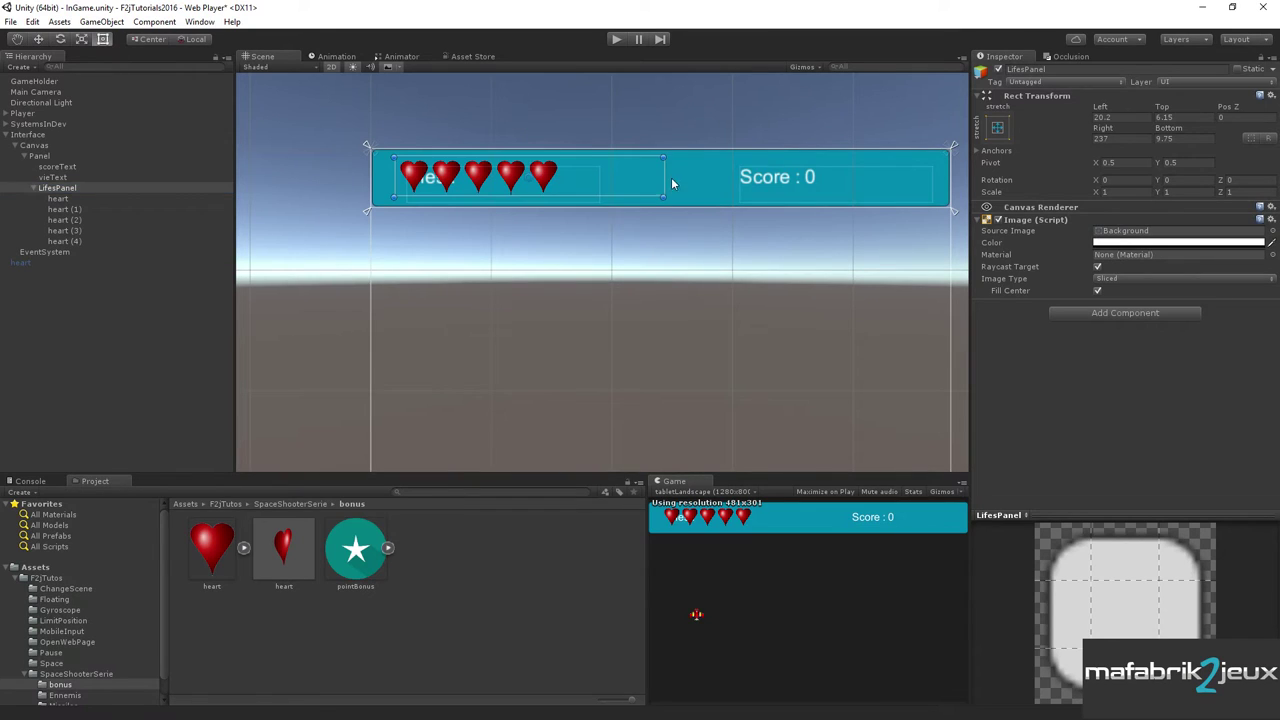
{"action": "left_click_drag", "start_coordinate": [661, 173], "coordinate": [565, 178]}
{"action": "scroll", "coordinate": [649, 202], "scroll_direction": "down", "scroll_amount": 2}
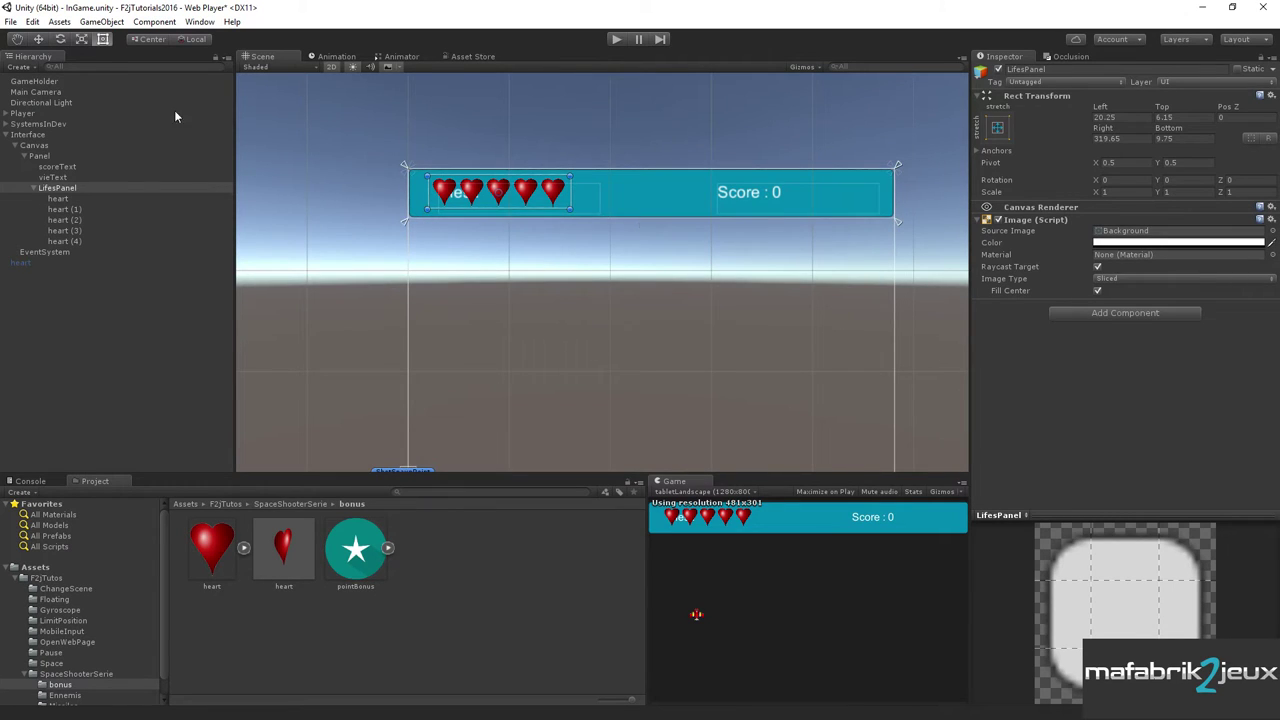
{"action": "left_click", "coordinate": [874, 160]}
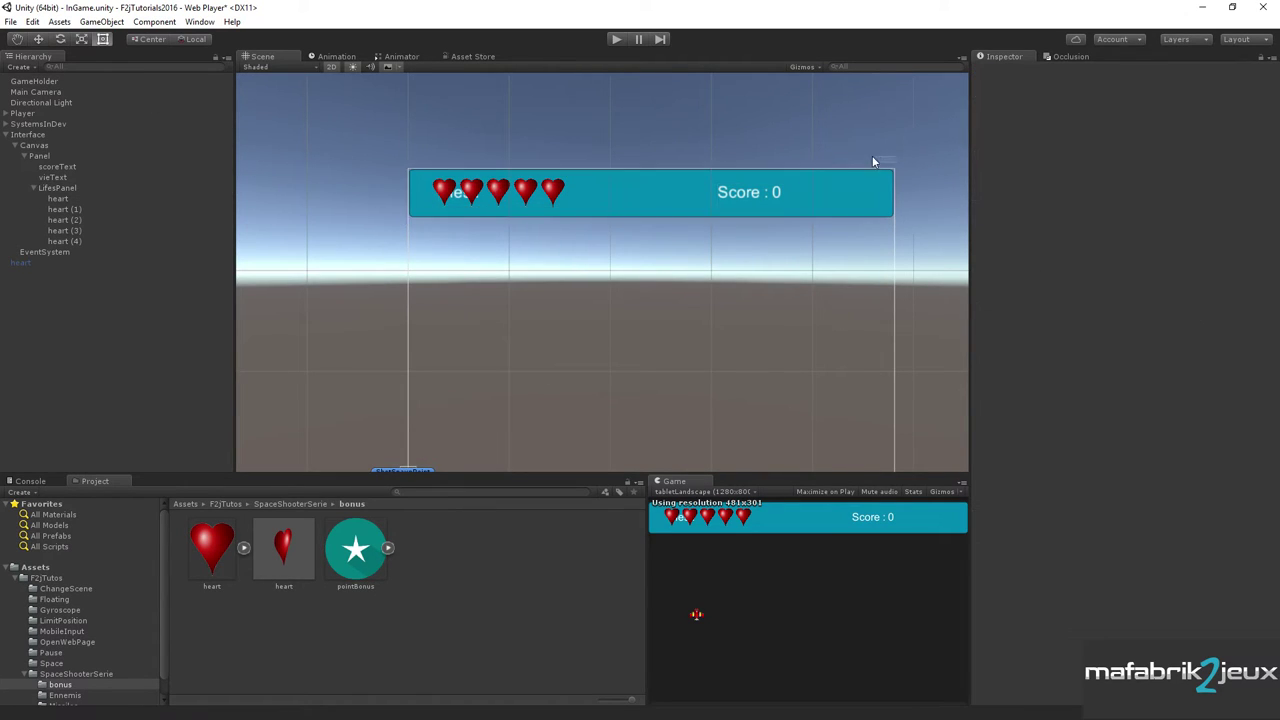
{"action": "left_click", "coordinate": [55, 189]}
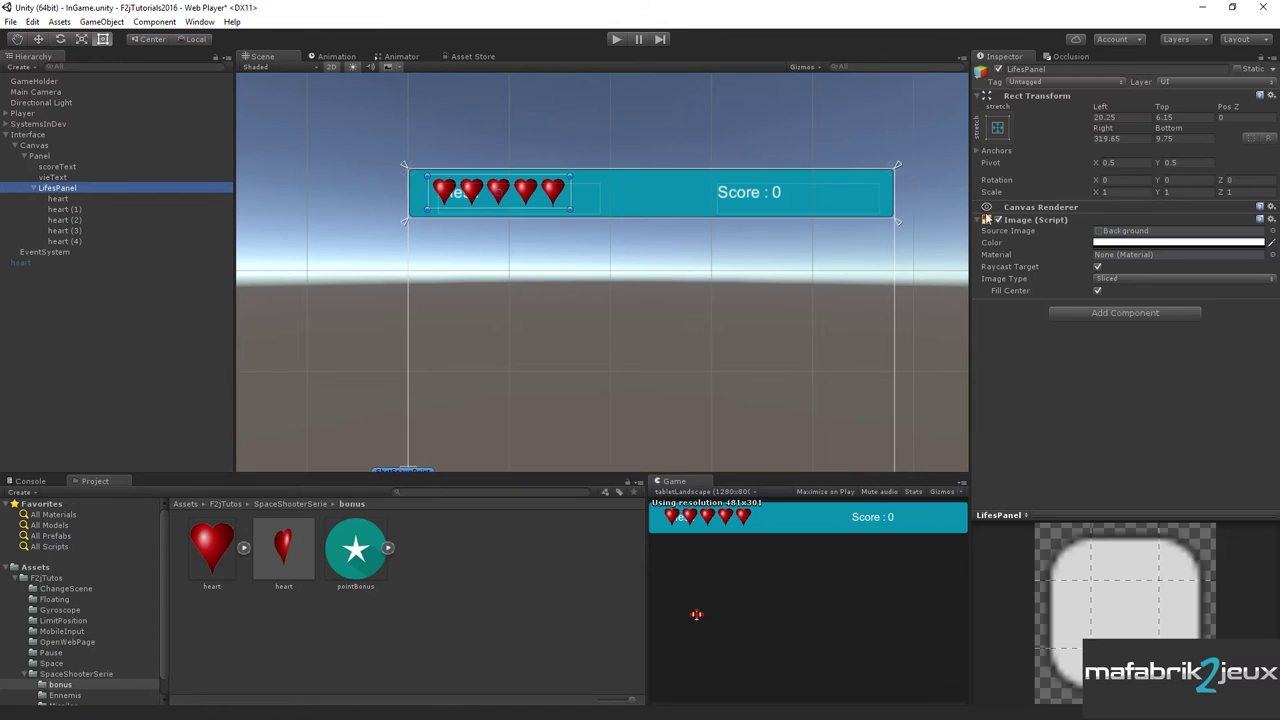
{"action": "left_click", "coordinate": [898, 166]}
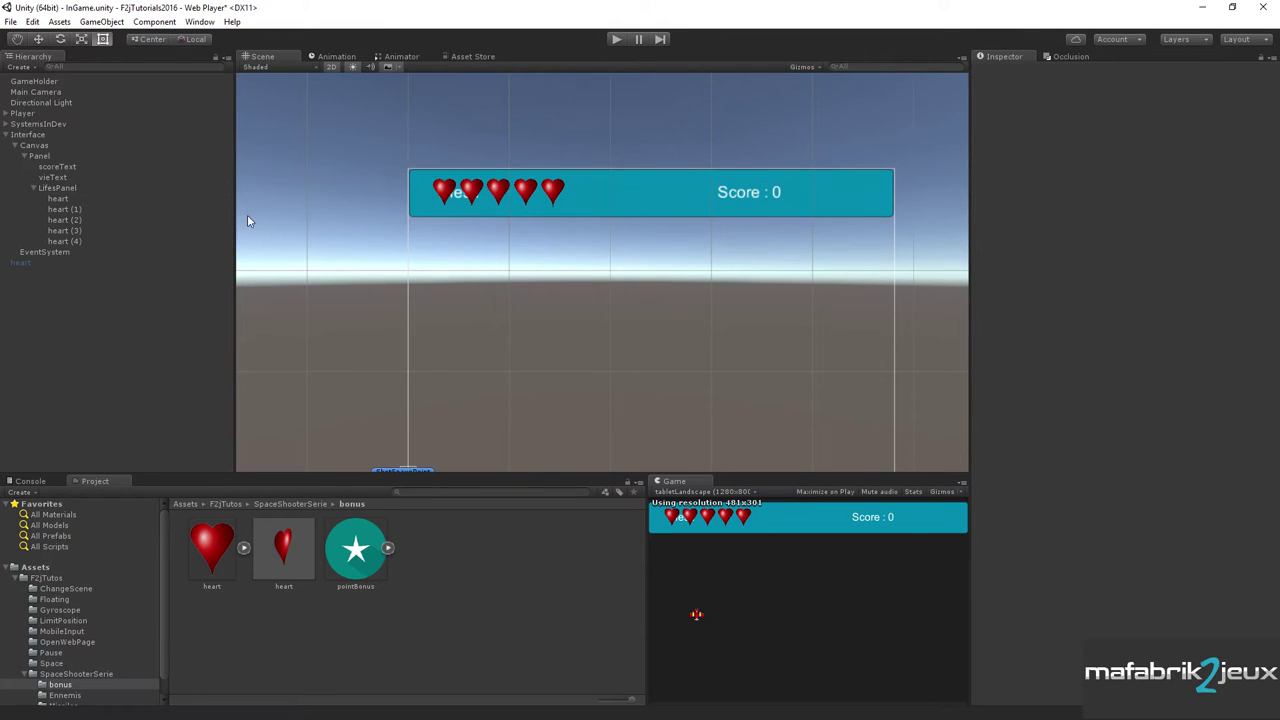
{"action": "left_click", "coordinate": [45, 190]}
Drag LifesPanel's anchors to its corners so it scales with the screen.
{"action": "left_click", "coordinate": [40, 39]}
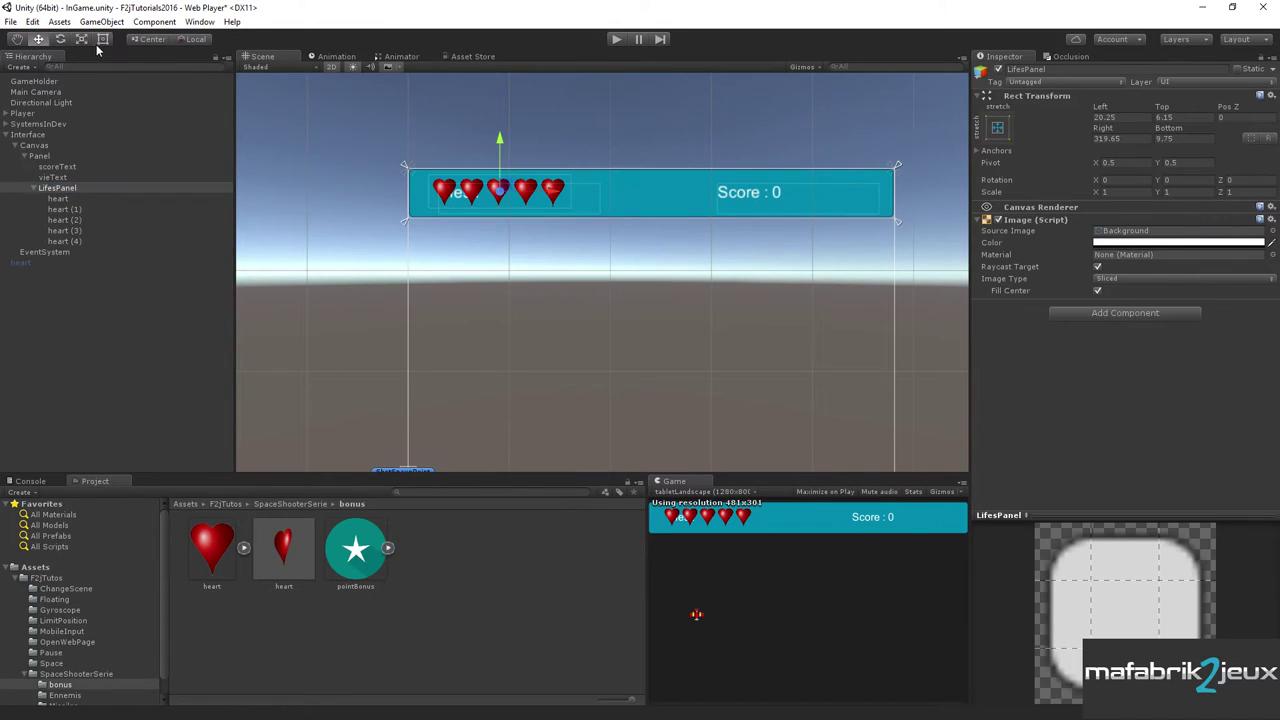
{"action": "left_click", "coordinate": [103, 39]}
{"action": "scroll", "coordinate": [902, 225], "scroll_direction": "up", "scroll_amount": 1}
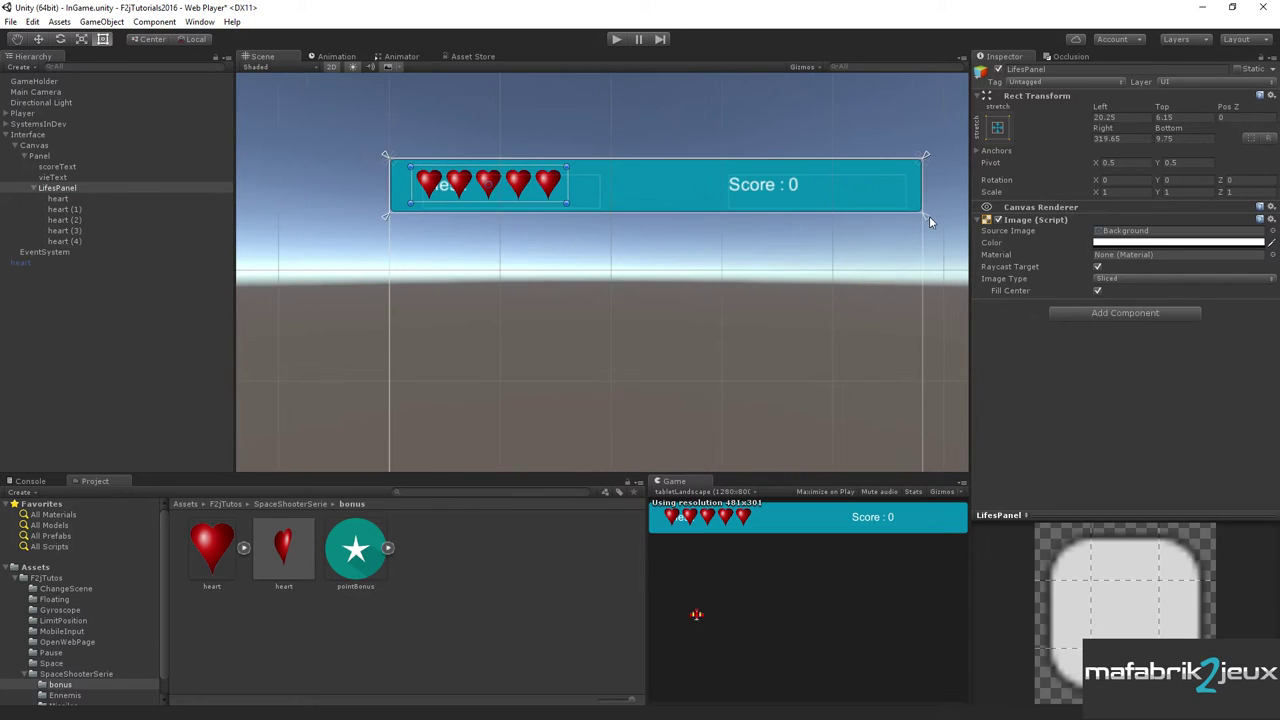
{"action": "left_click_drag", "start_coordinate": [926, 215], "coordinate": [574, 208]}
{"action": "left_click_drag", "start_coordinate": [385, 156], "coordinate": [407, 161]}
{"action": "left_click", "coordinate": [56, 199]}
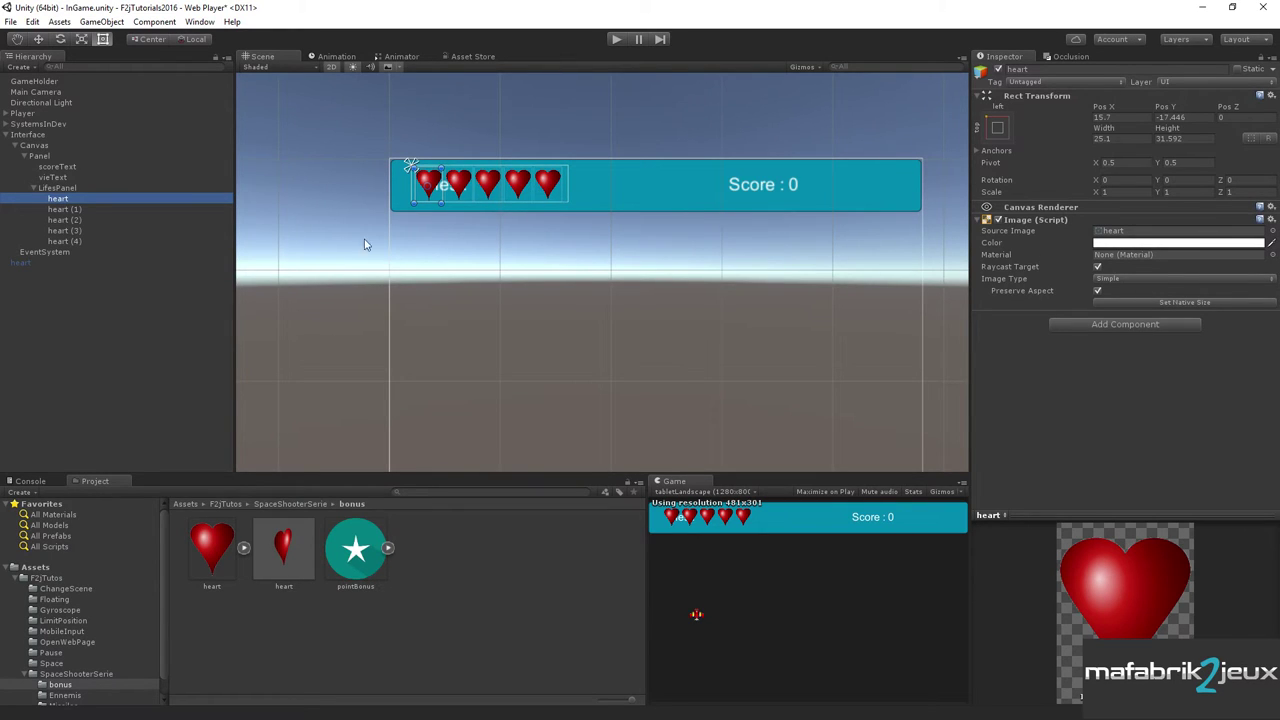
Slide the vieText label right of the hearts to about Pos X 250.
{"action": "left_click", "coordinate": [55, 178]}
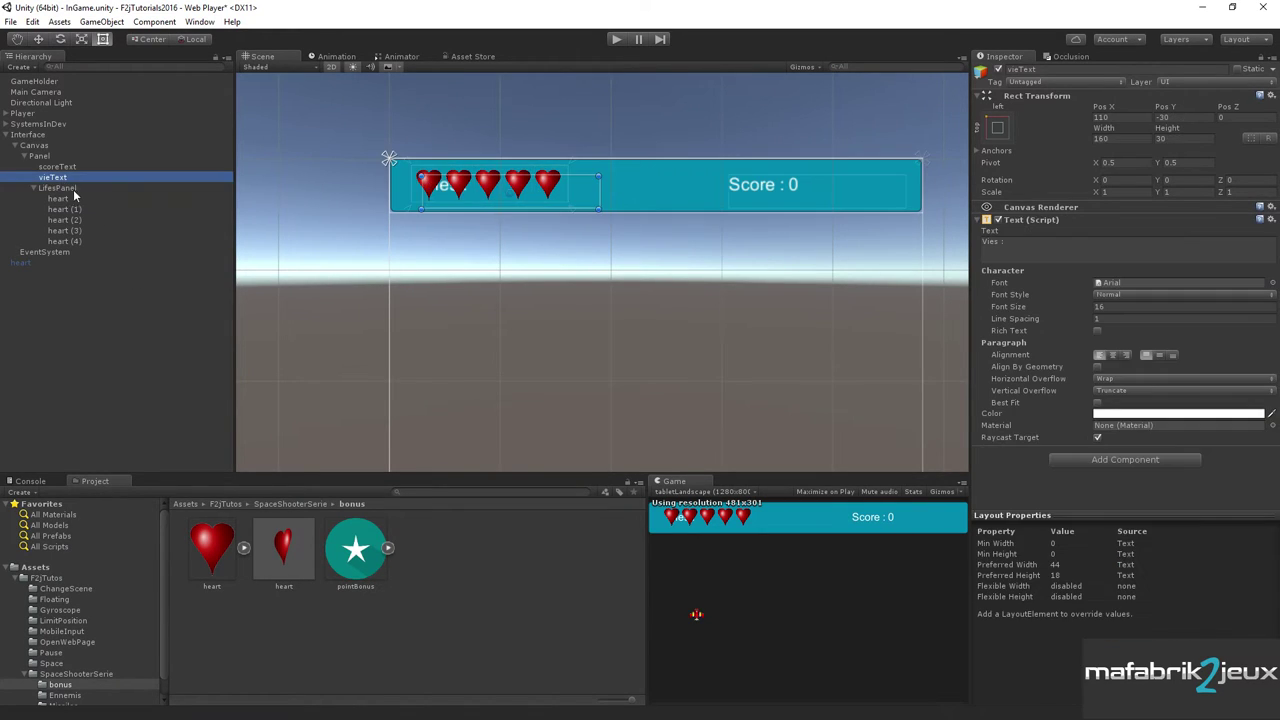
{"action": "left_click", "coordinate": [38, 39]}
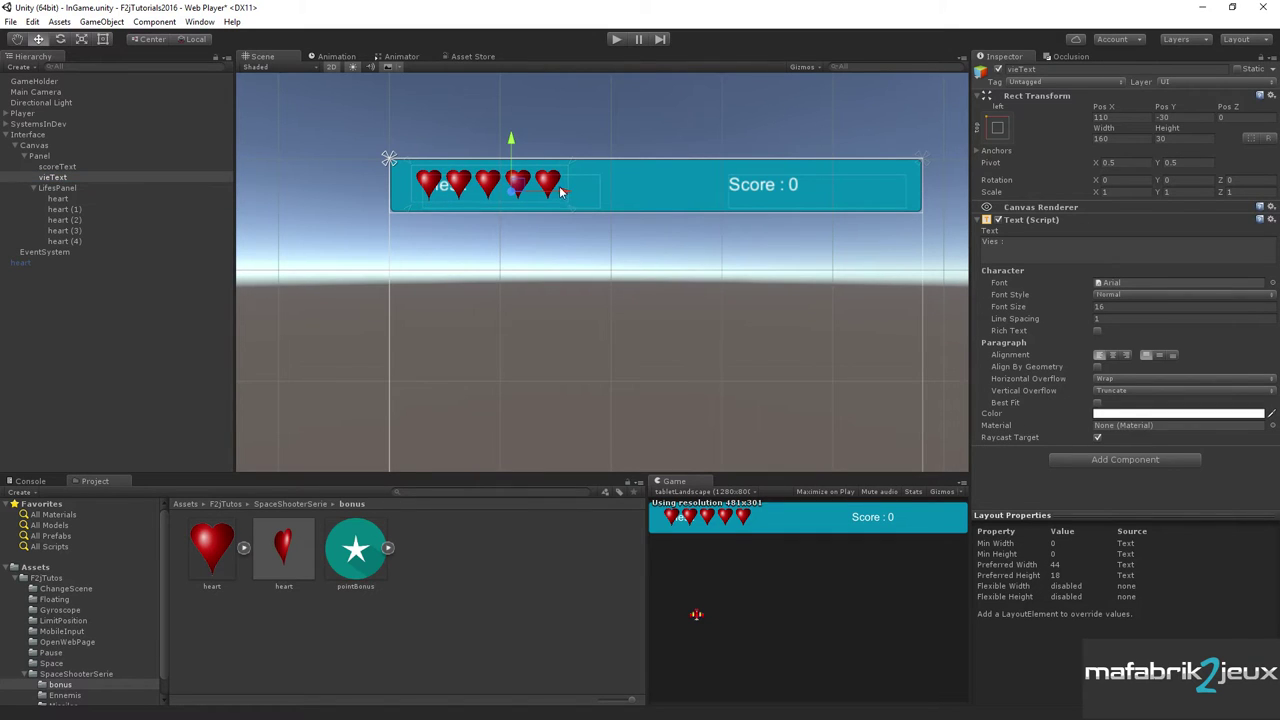
{"action": "left_click_drag", "start_coordinate": [566, 191], "coordinate": [730, 192]}
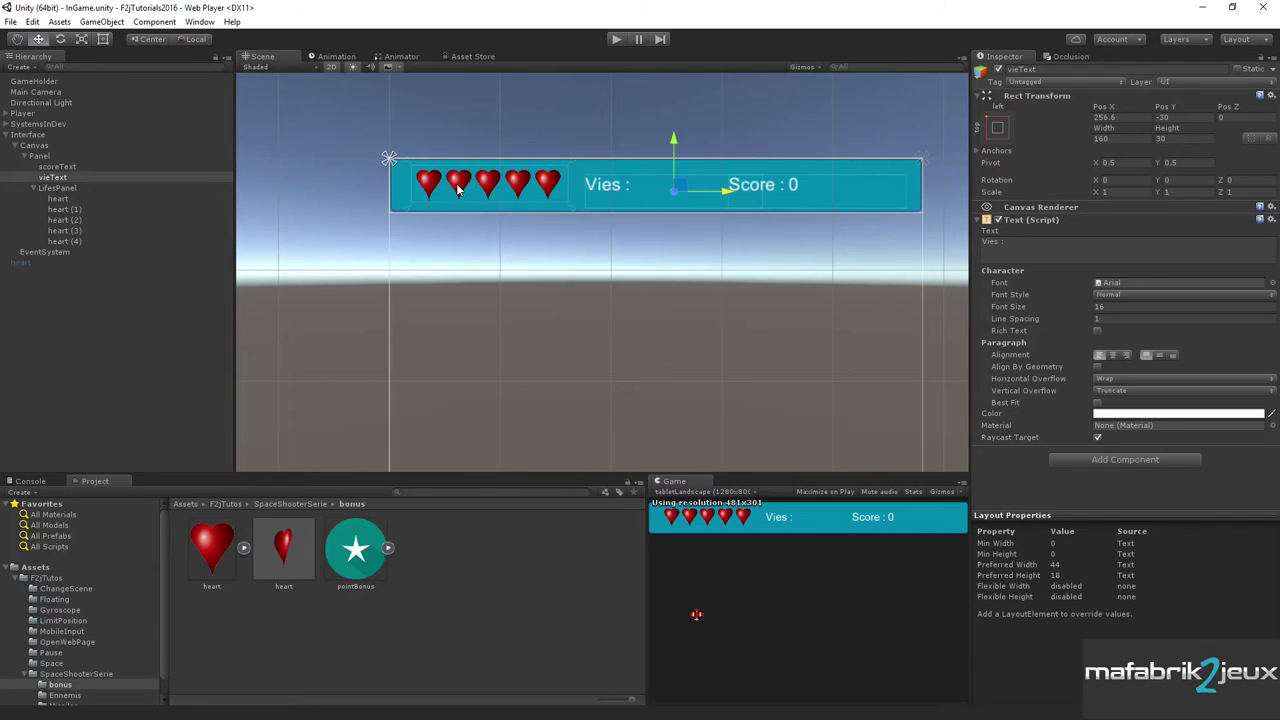
{"action": "left_click", "coordinate": [64, 241]}
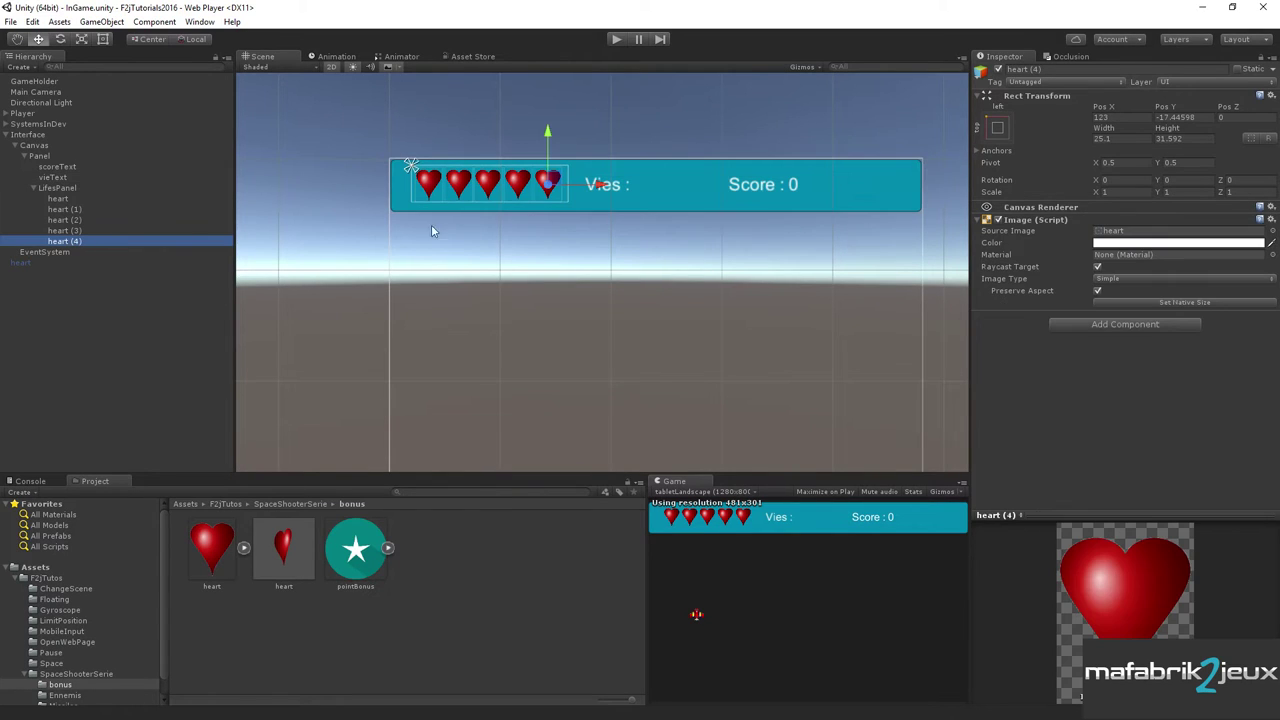
Deactivate heart (4) and heart (3) to test hiding, then reactivate both.
{"action": "left_click", "coordinate": [999, 71]}
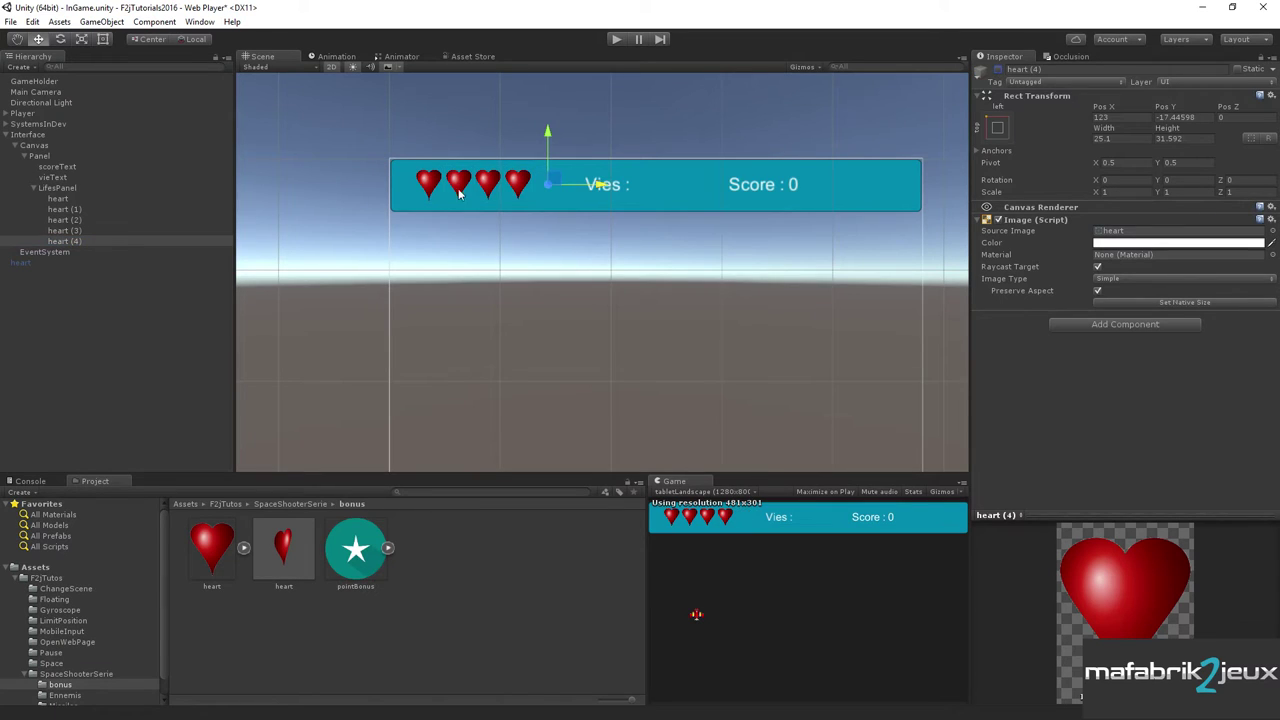
{"action": "left_click", "coordinate": [87, 231]}
{"action": "left_click", "coordinate": [999, 71]}
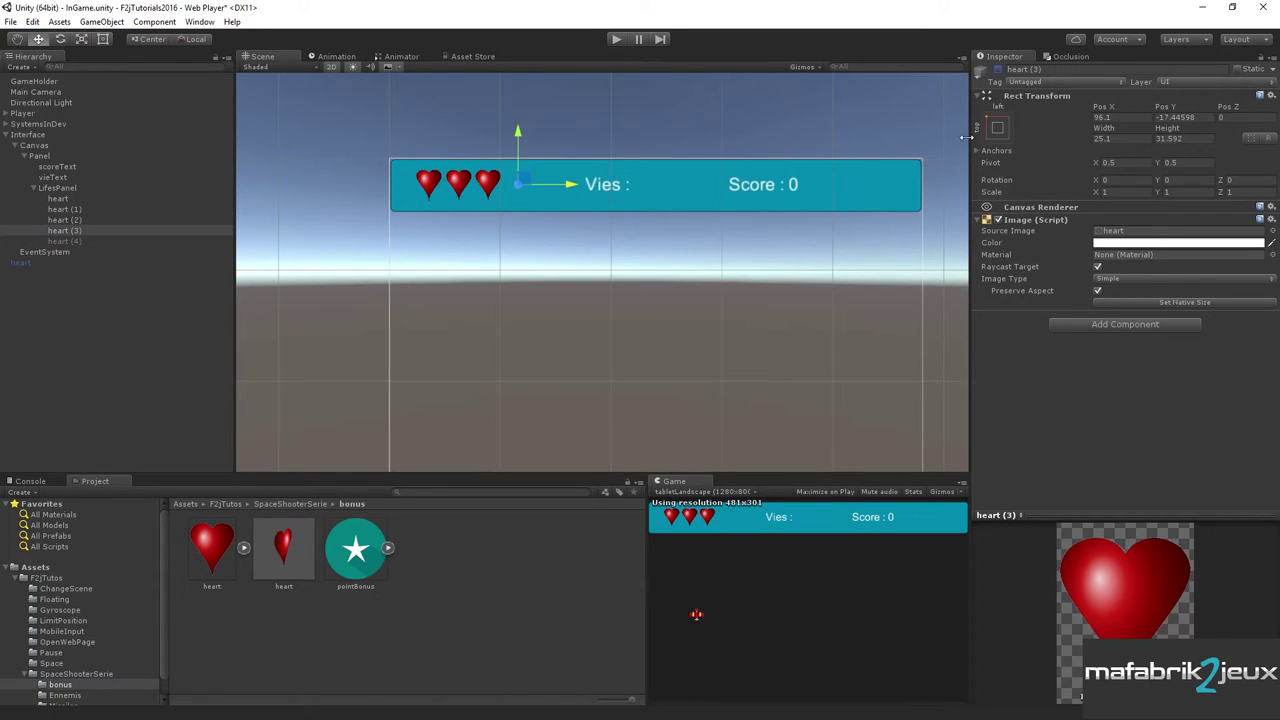
{"action": "left_click", "coordinate": [998, 70]}
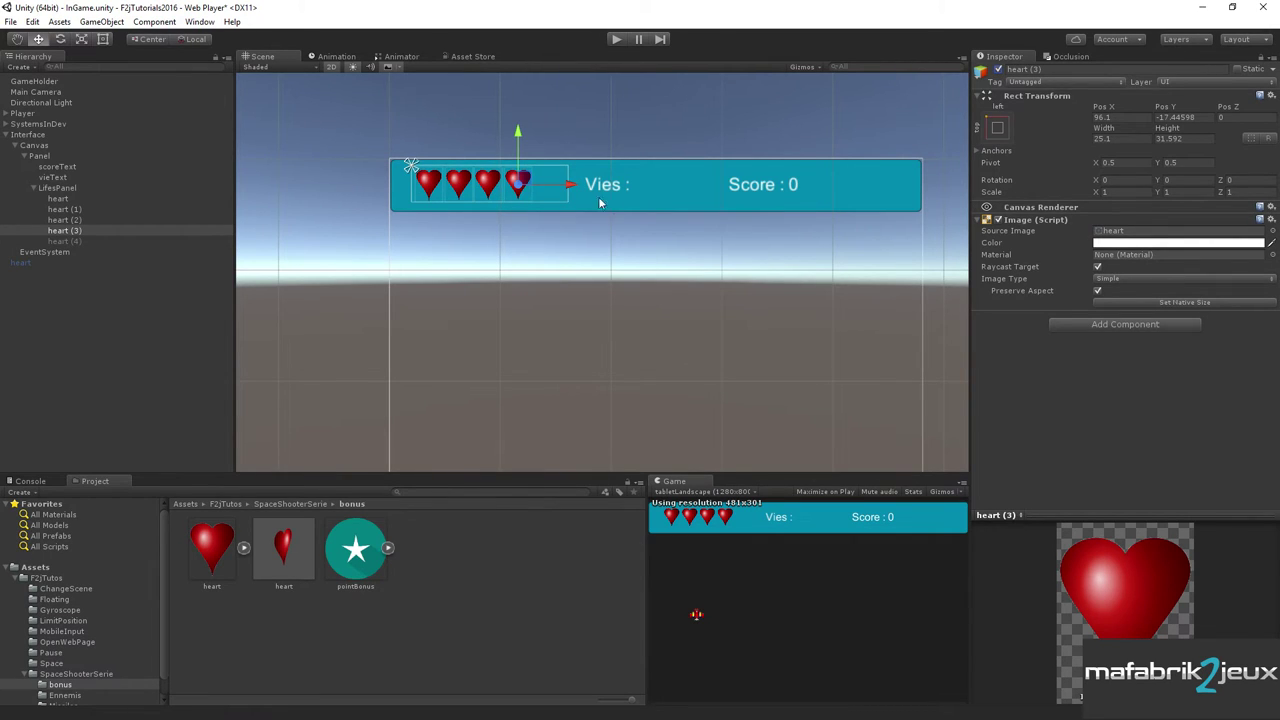
{"action": "left_click", "coordinate": [70, 242]}
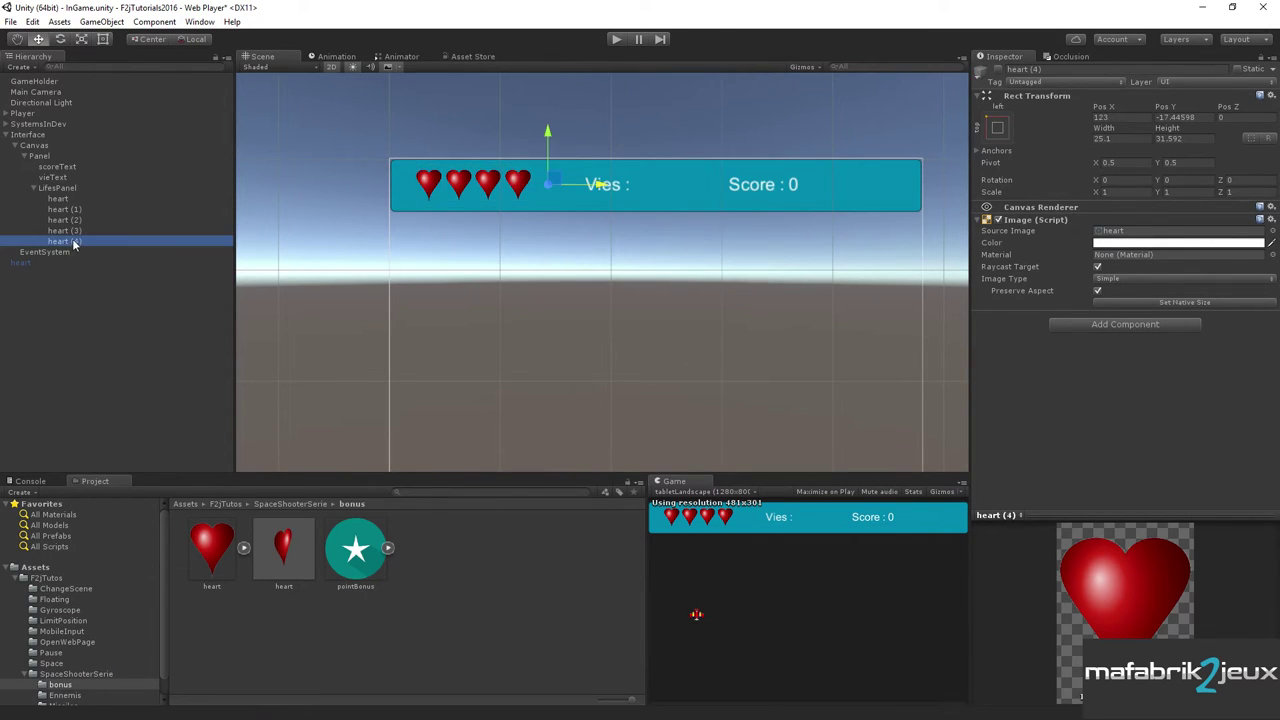
{"action": "left_click", "coordinate": [999, 70]}
{"action": "key", "text": "alt+Tab"}
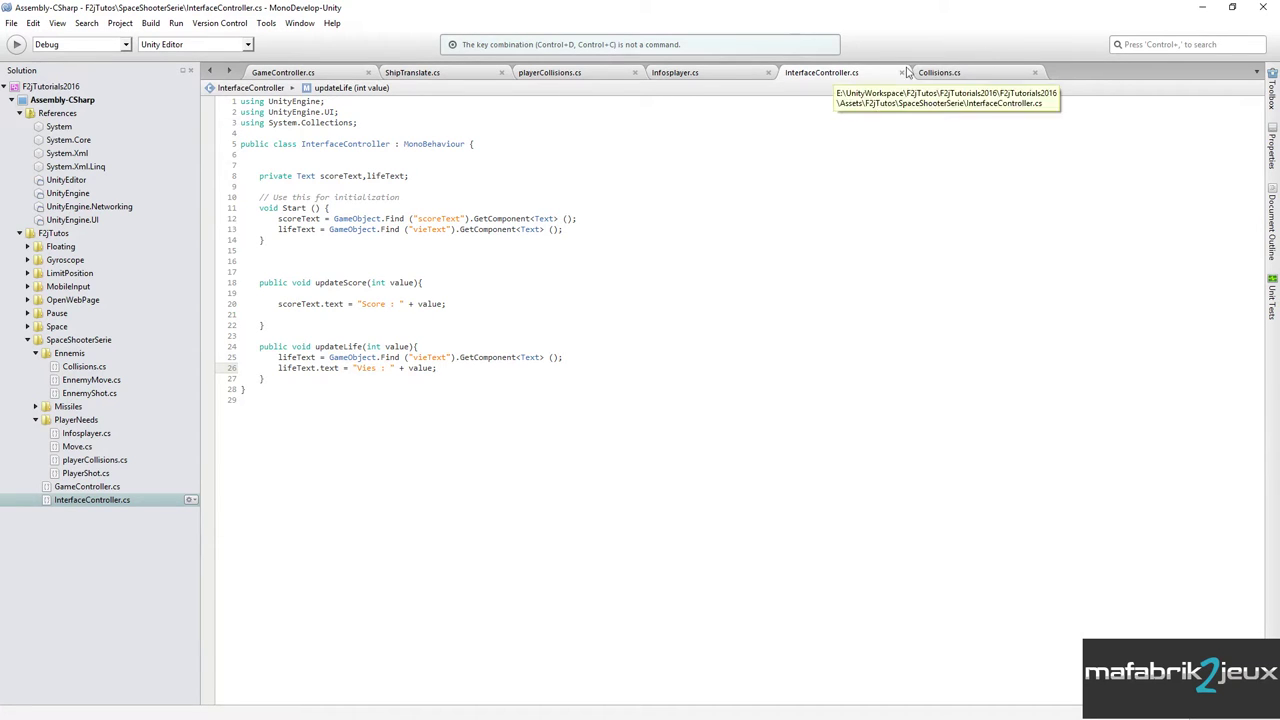
Select the Interface object and add blank lines below the scoreText, lifeText declaration.
{"action": "left_click", "coordinate": [1202, 7]}
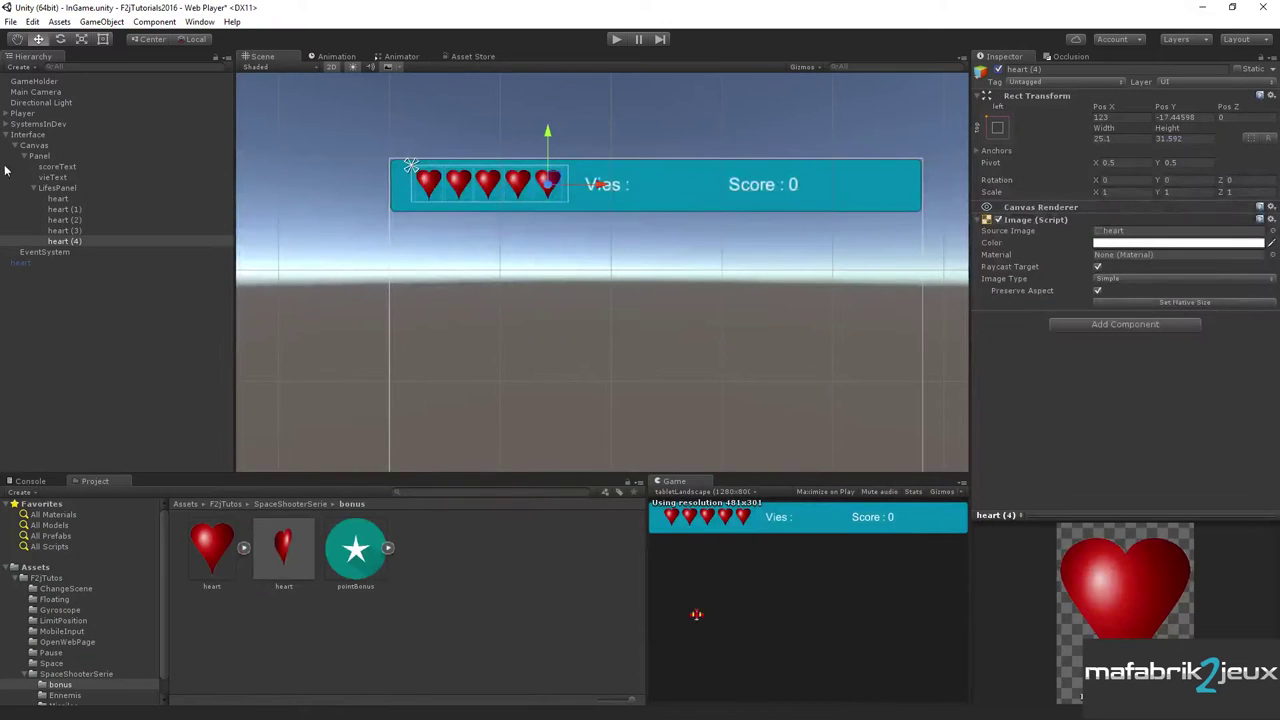
{"action": "left_click", "coordinate": [22, 136]}
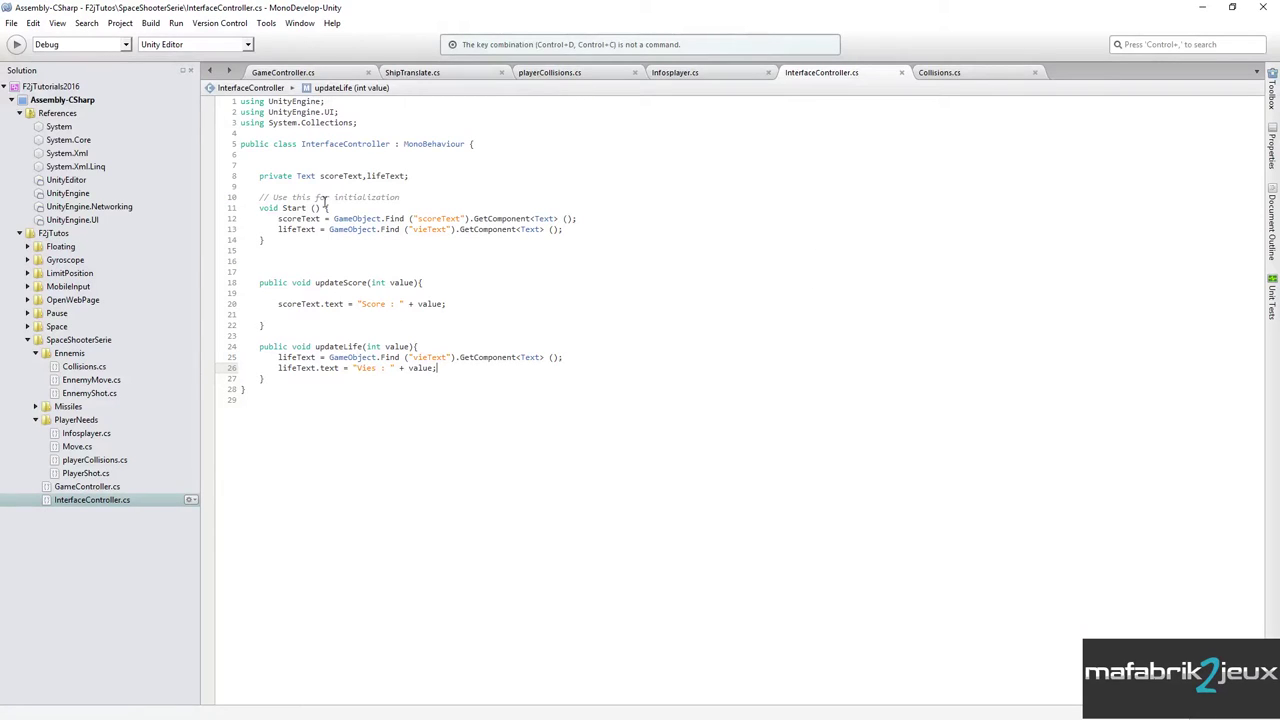
{"action": "left_click", "coordinate": [414, 175]}
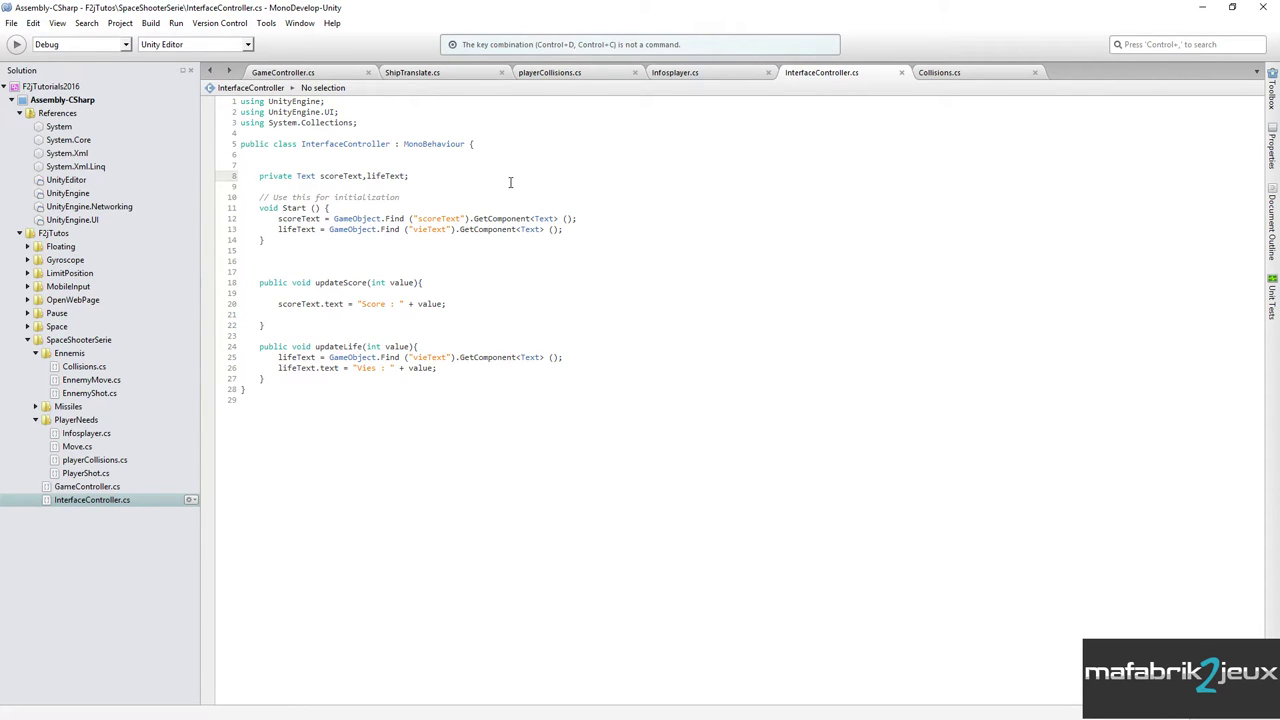
{"action": "key", "text": "Return"}
{"action": "key", "text": "Return"}
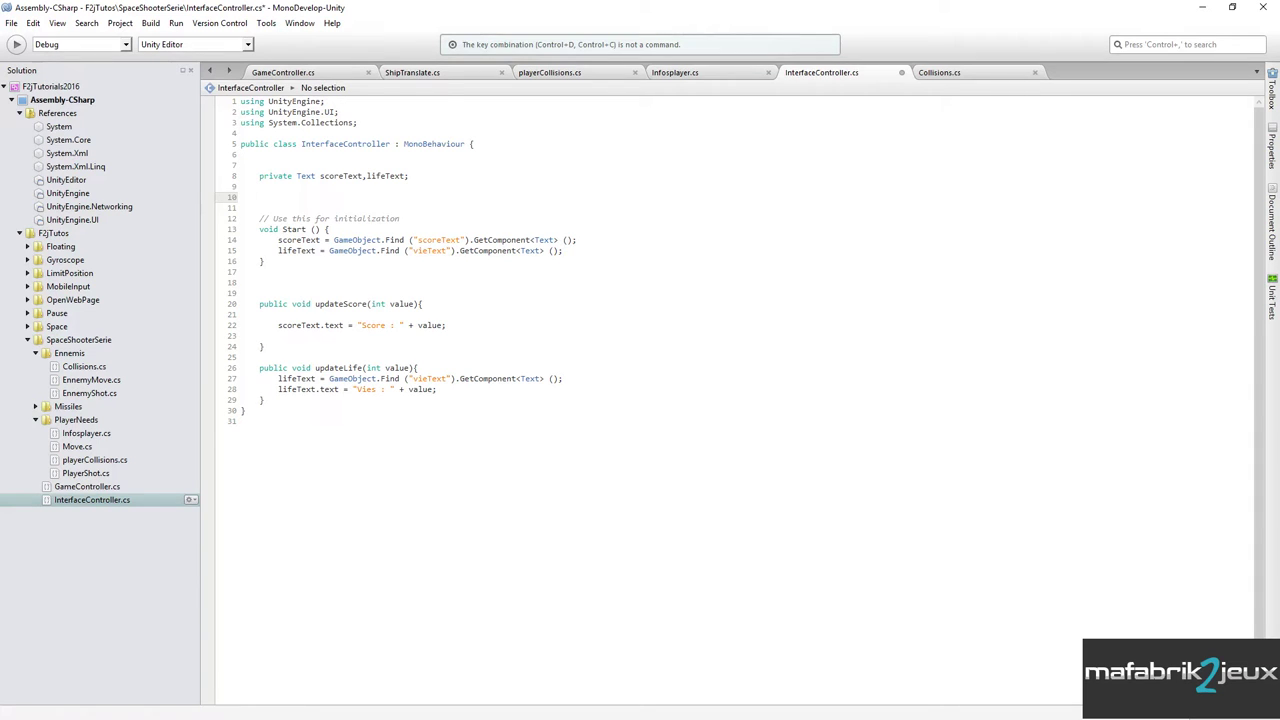
{"action": "left_click", "coordinate": [1202, 7]}
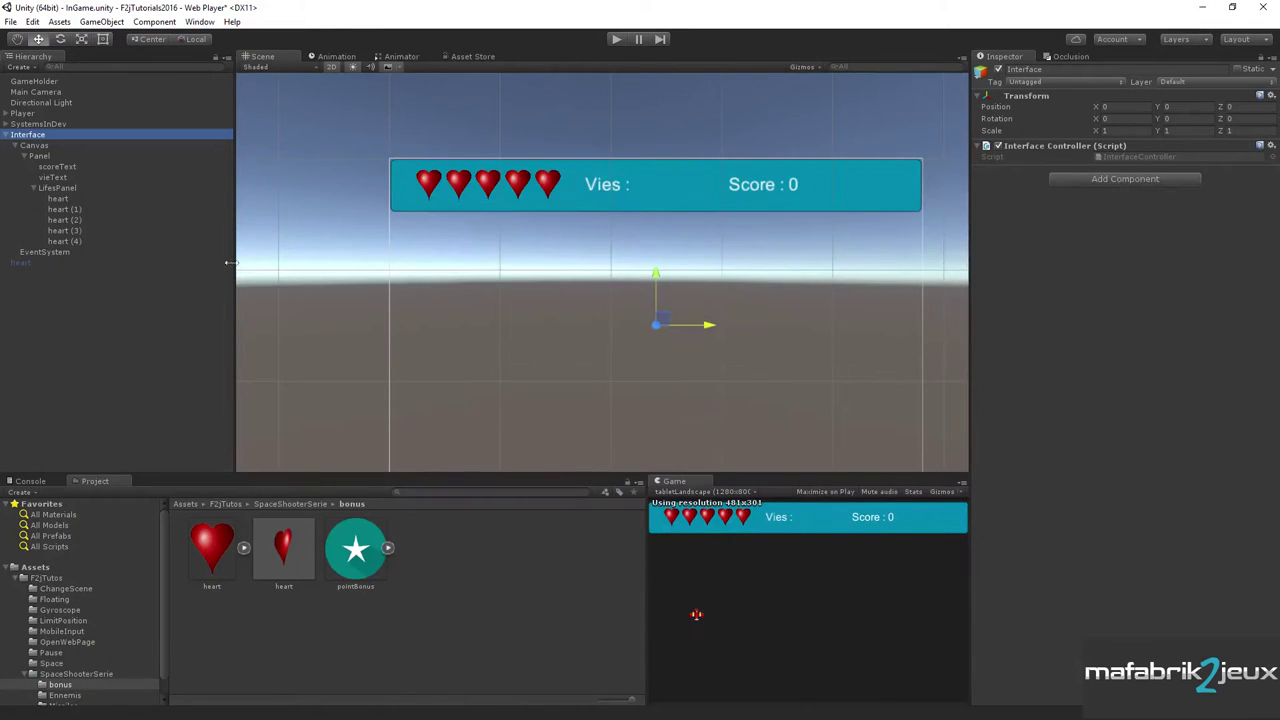
{"action": "left_click", "coordinate": [60, 189]}
{"action": "left_click", "coordinate": [62, 199]}
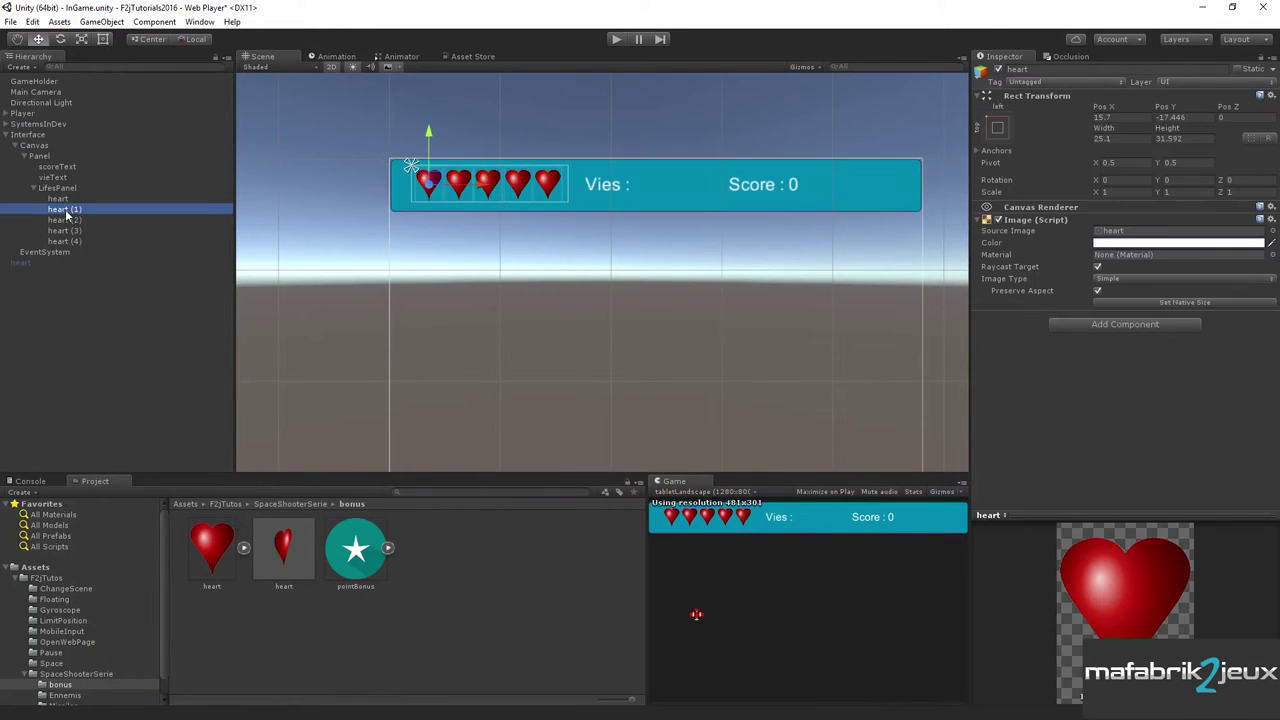
{"action": "left_click", "coordinate": [63, 209]}
{"action": "left_click", "coordinate": [65, 220]}
{"action": "left_click", "coordinate": [67, 230]}
{"action": "left_click", "coordinate": [66, 241]}
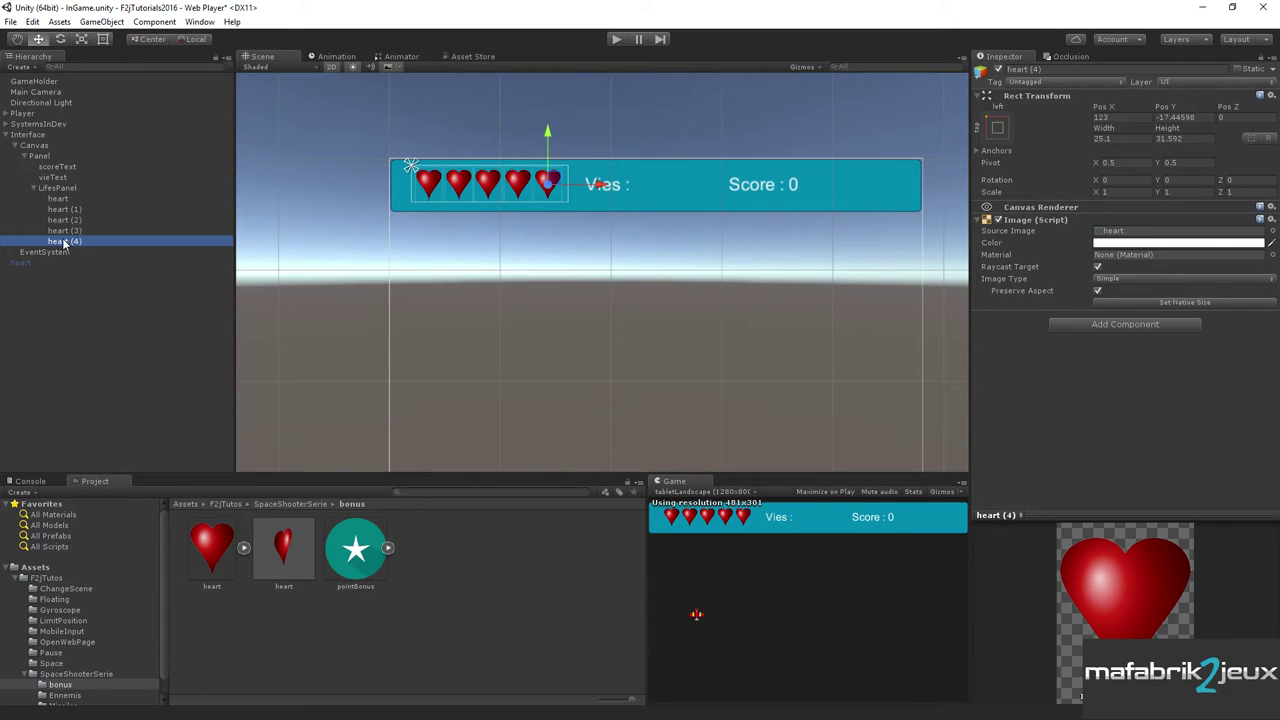
{"action": "left_click", "coordinate": [64, 190]}
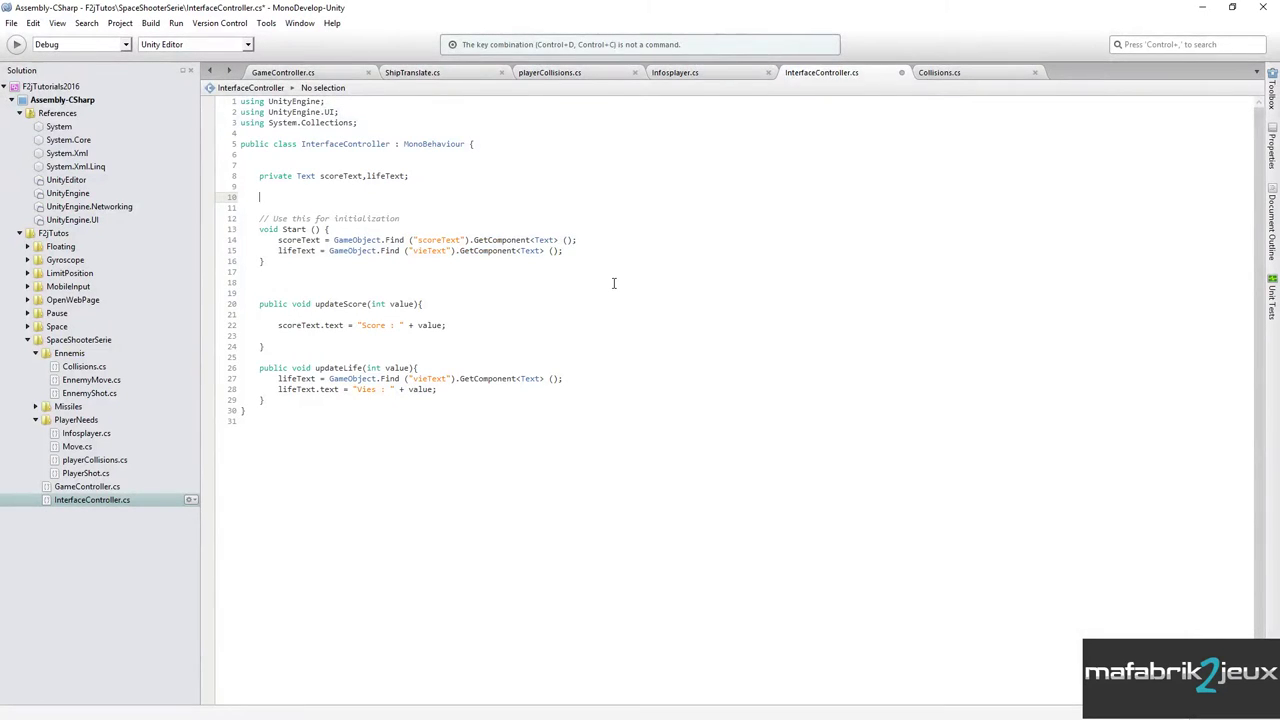
Declare public Transform LifePanelTransform on line 10 of InterfaceController.cs and save the script.
{"action": "type", "text": "public Game"}
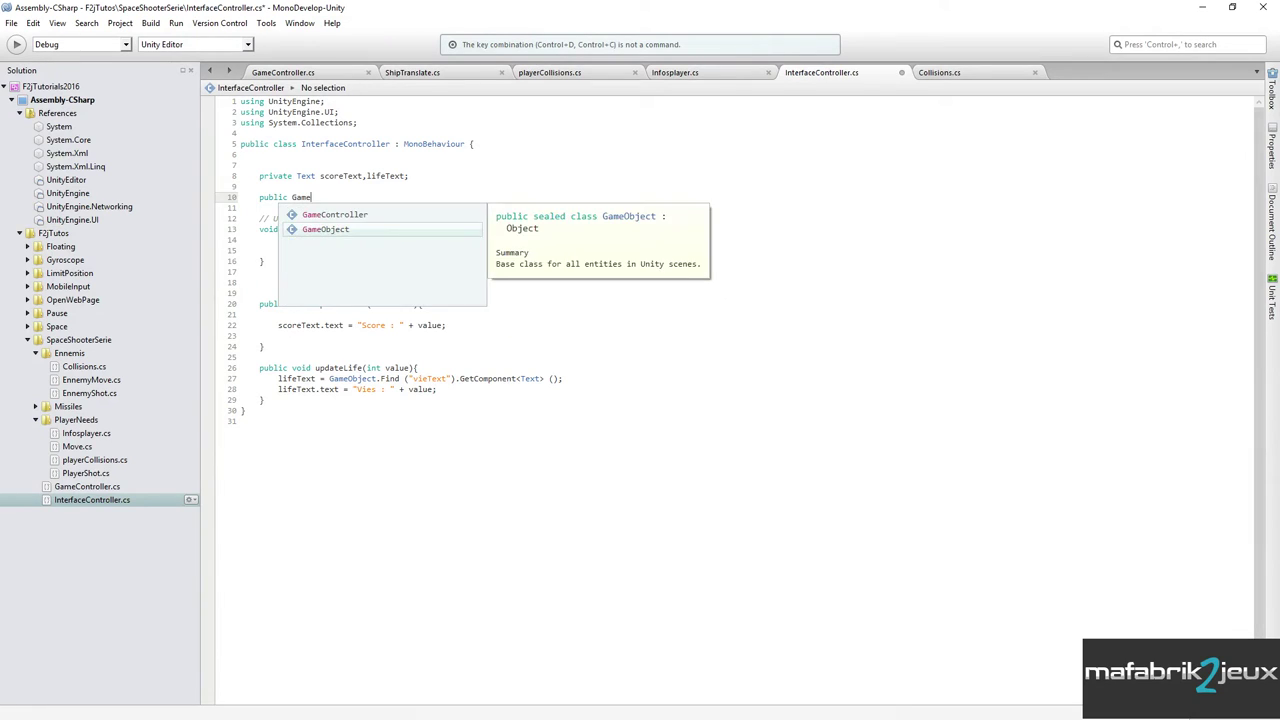
{"action": "key", "text": "Return"}
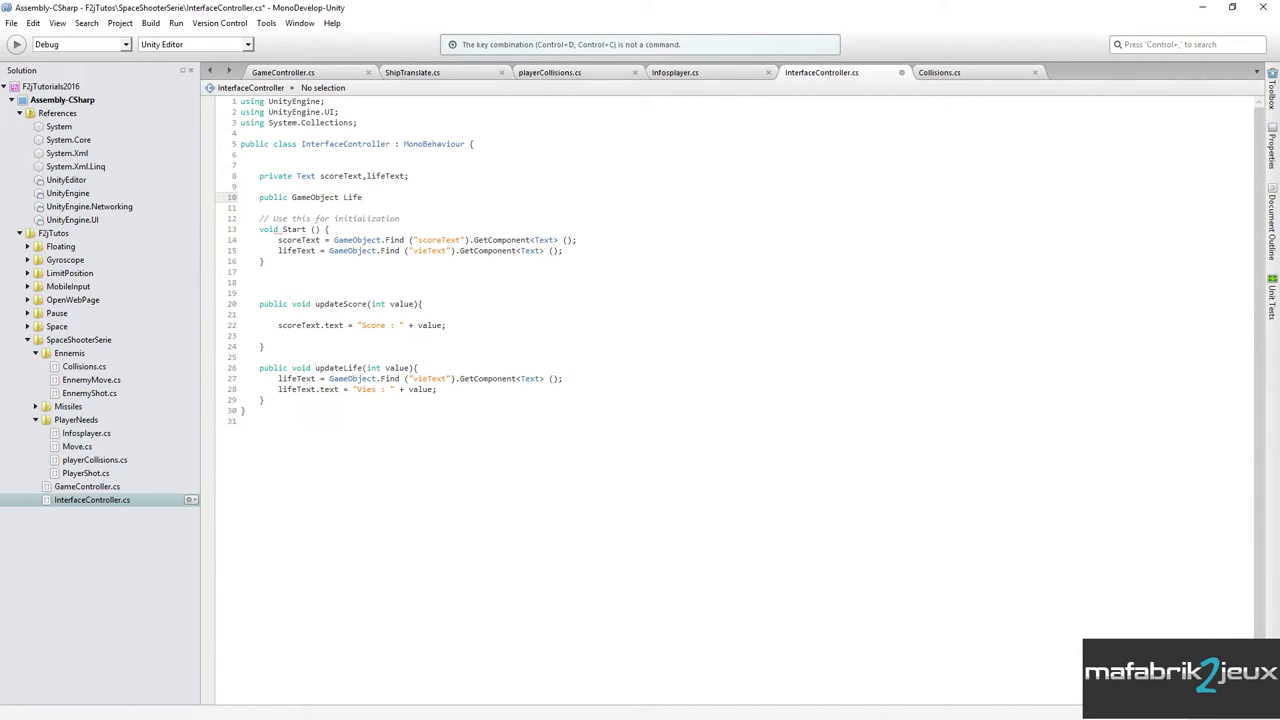
{"action": "double_click", "coordinate": [316, 197]}
{"action": "type", "text": "Tra"}
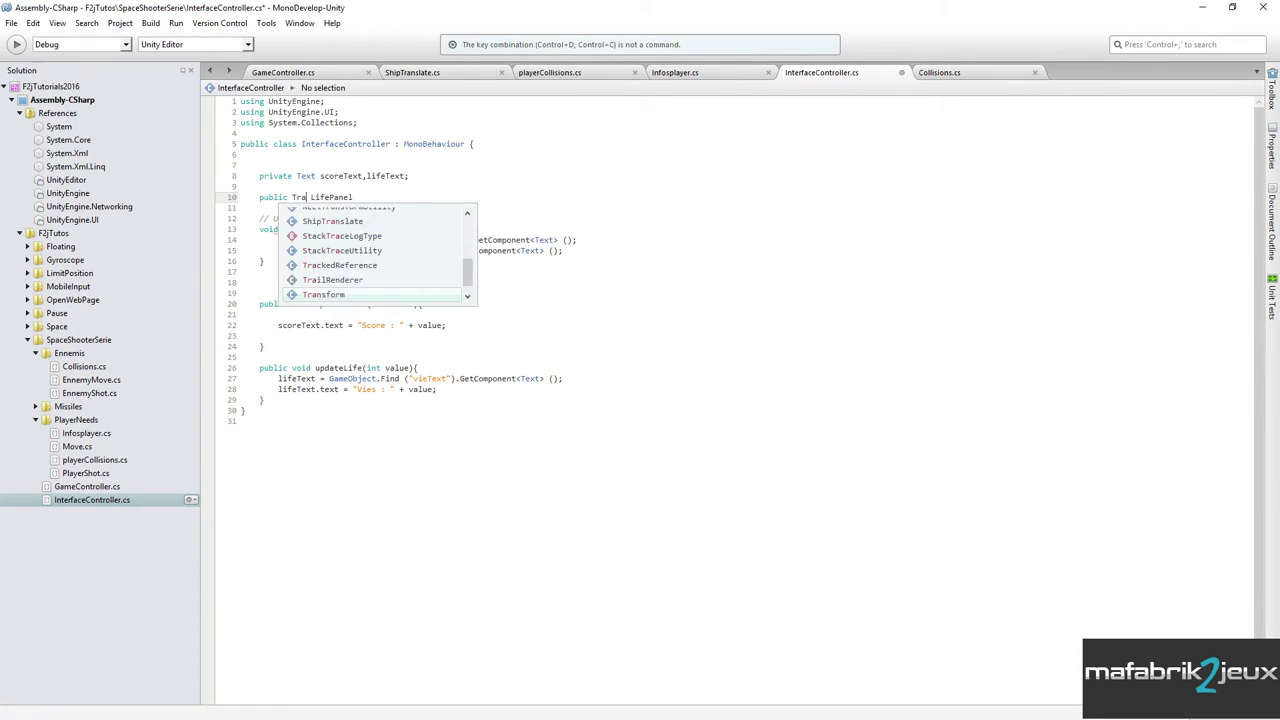
{"action": "type", "text": "nsfgorm"}
{"action": "key", "text": "BackSpace"}
{"action": "key", "text": "BackSpace"}
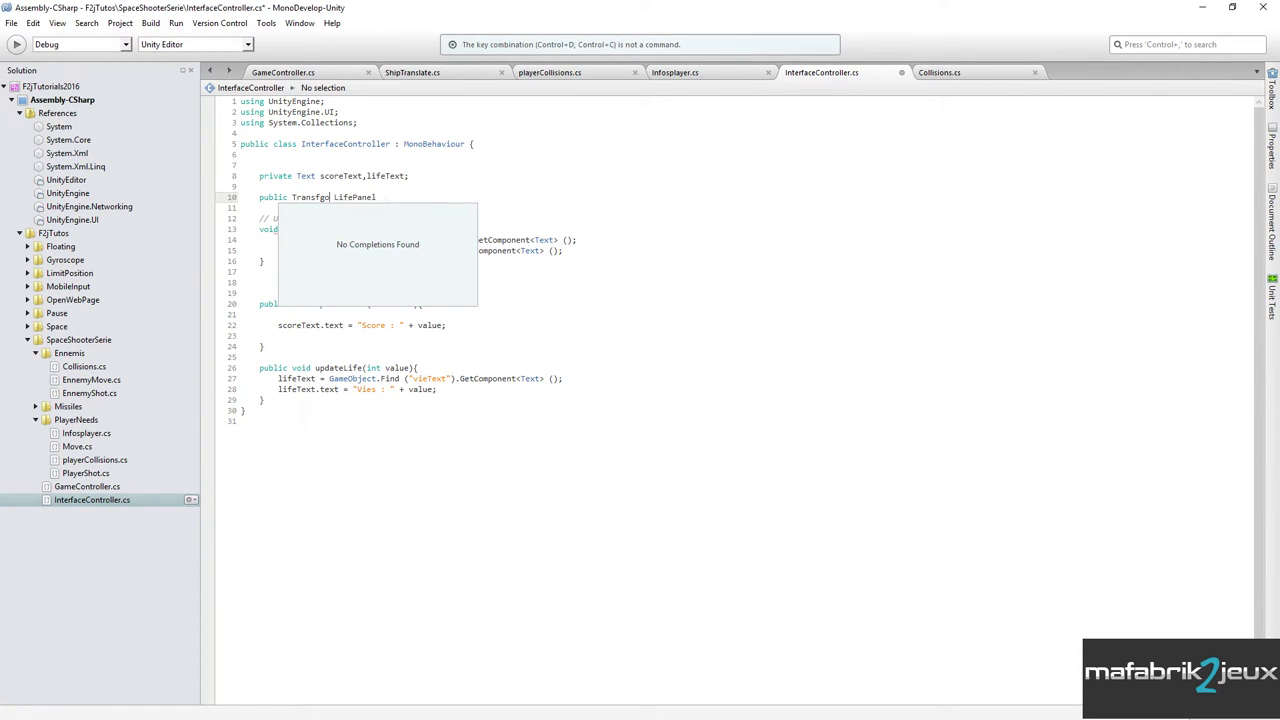
{"action": "key", "text": "BackSpace"}
{"action": "key", "text": "BackSpace"}
{"action": "type", "text": "orm"}
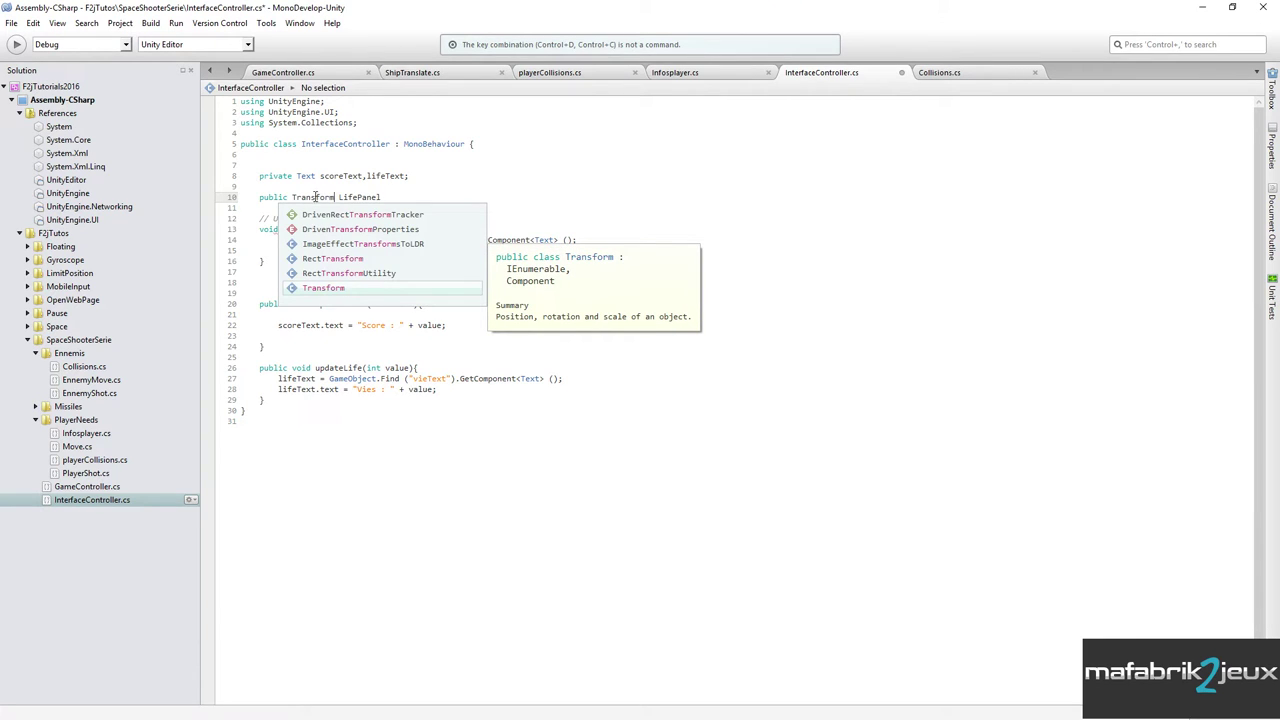
{"action": "left_click", "coordinate": [387, 197]}
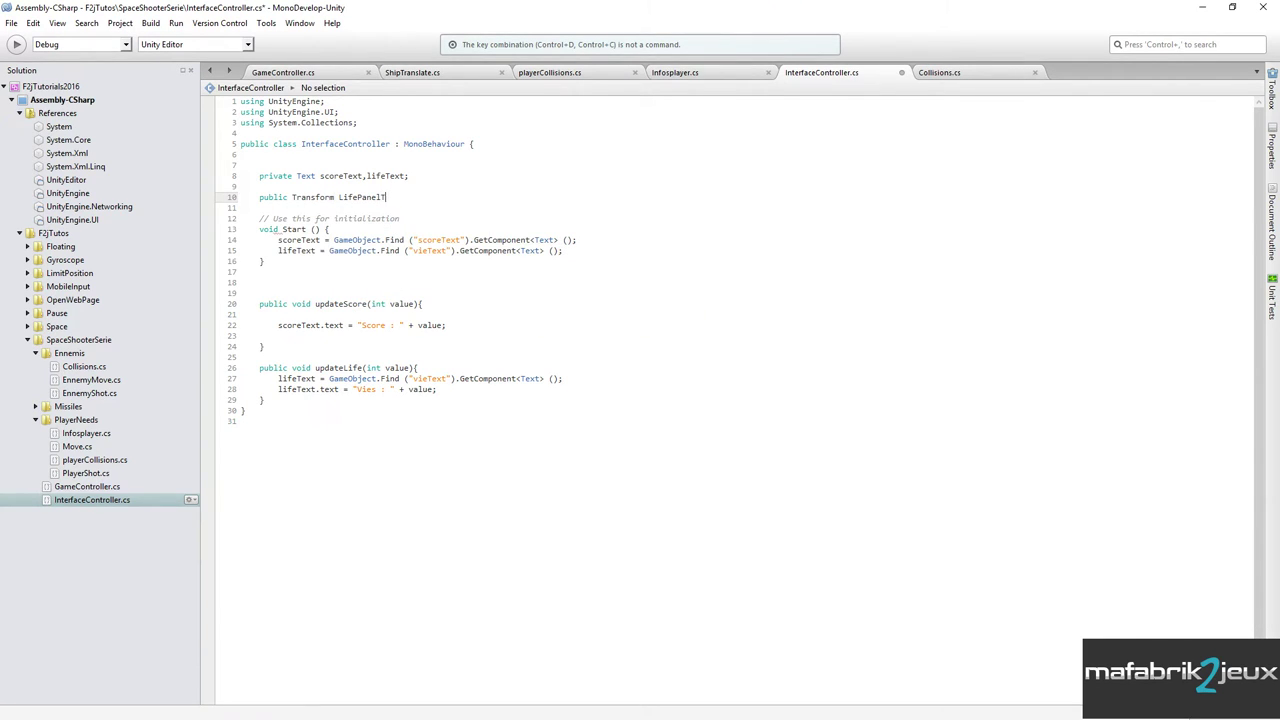
{"action": "type", "text": "ransform;"}
{"action": "double_click", "coordinate": [375, 197]}
{"action": "double_click", "coordinate": [271, 198]}
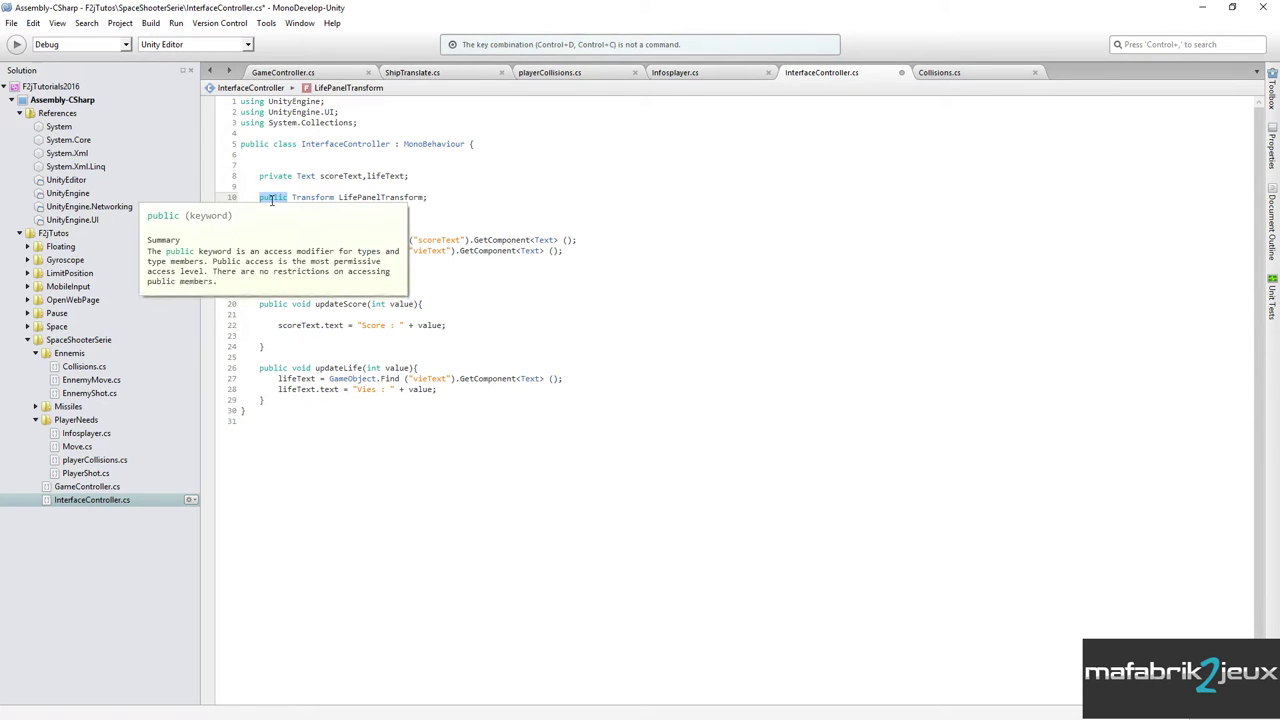
{"action": "key", "text": "ctrl+s"}
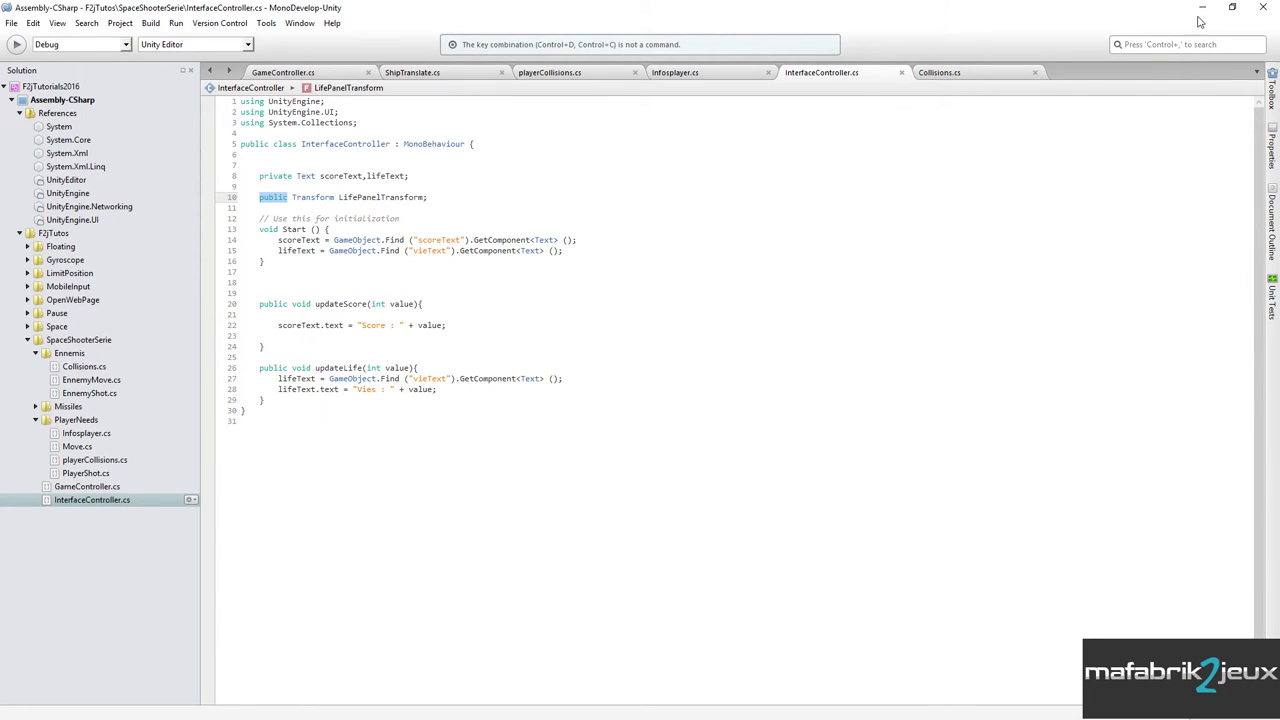
Assign LifesPanel to the Interface object's Life Panel Transform field in the Inspector.
{"action": "left_click", "coordinate": [1202, 7]}
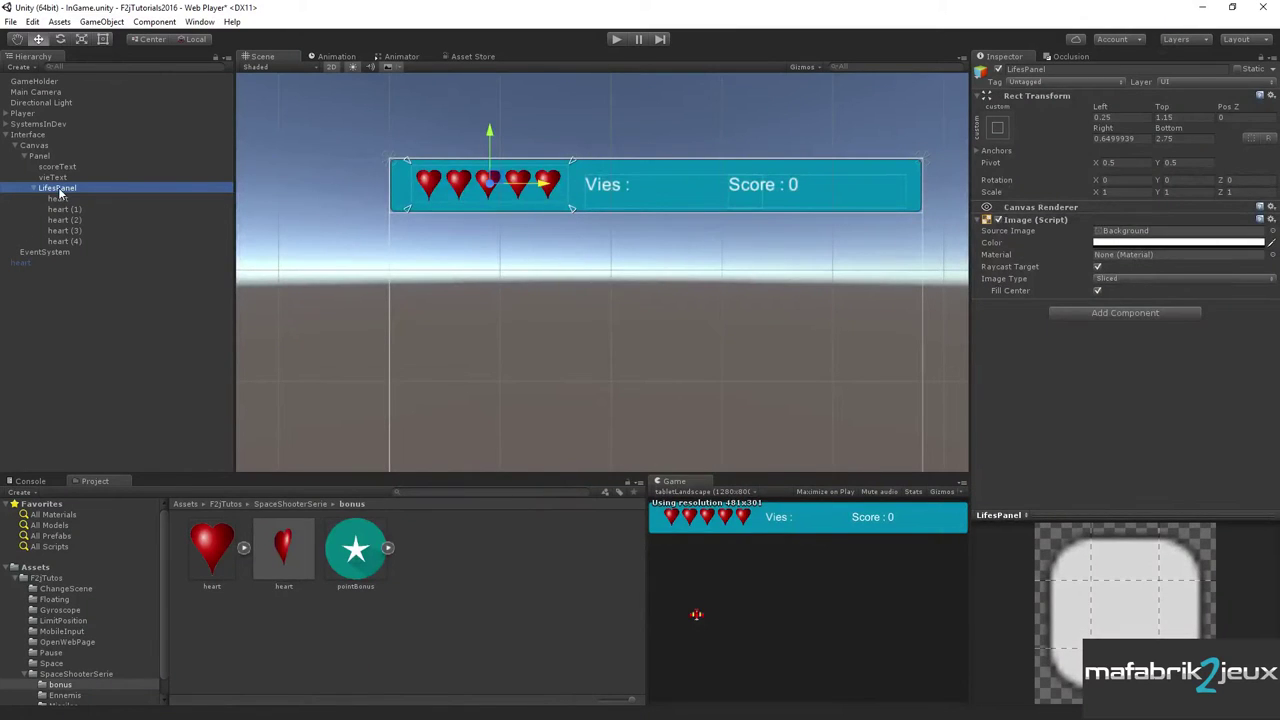
{"action": "left_click", "coordinate": [30, 135]}
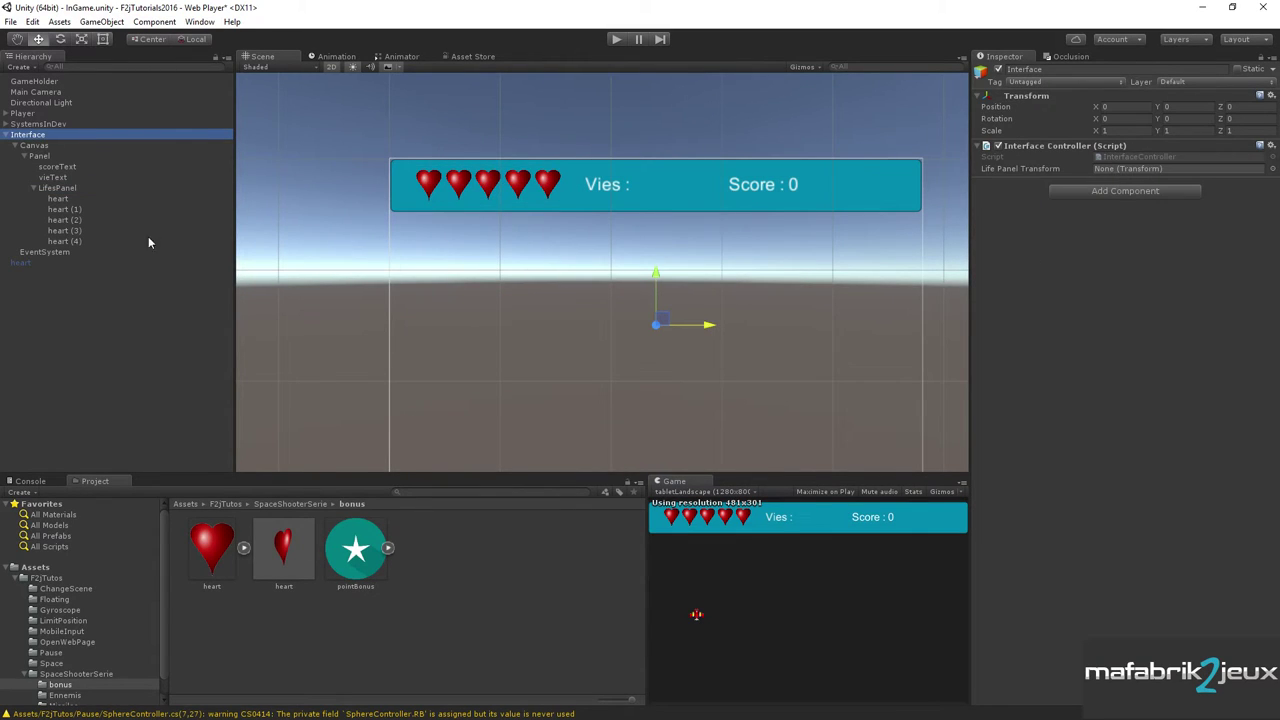
{"action": "mouse_move", "coordinate": [58, 189]}
{"action": "left_mouse_down"}
{"action": "mouse_move", "coordinate": [1160, 182]}
{"action": "mouse_move", "coordinate": [1147, 175]}
{"action": "left_mouse_up"}
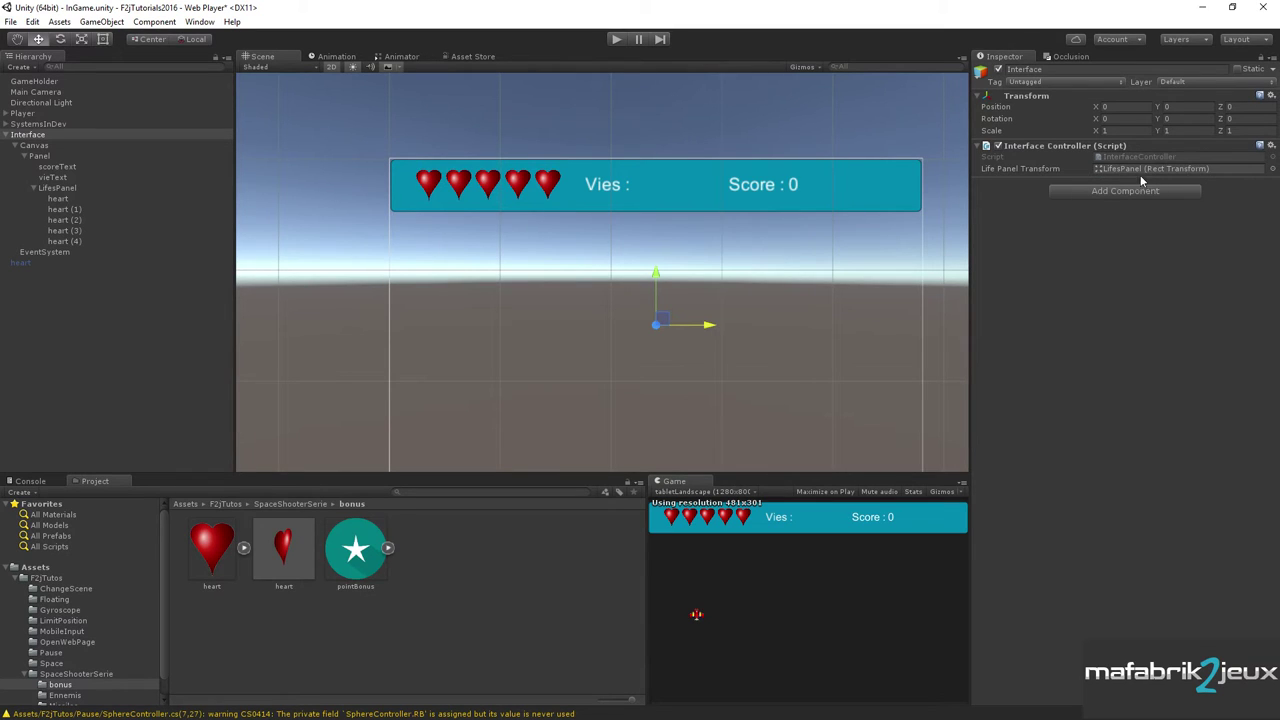
{"action": "left_click", "coordinate": [45, 190]}
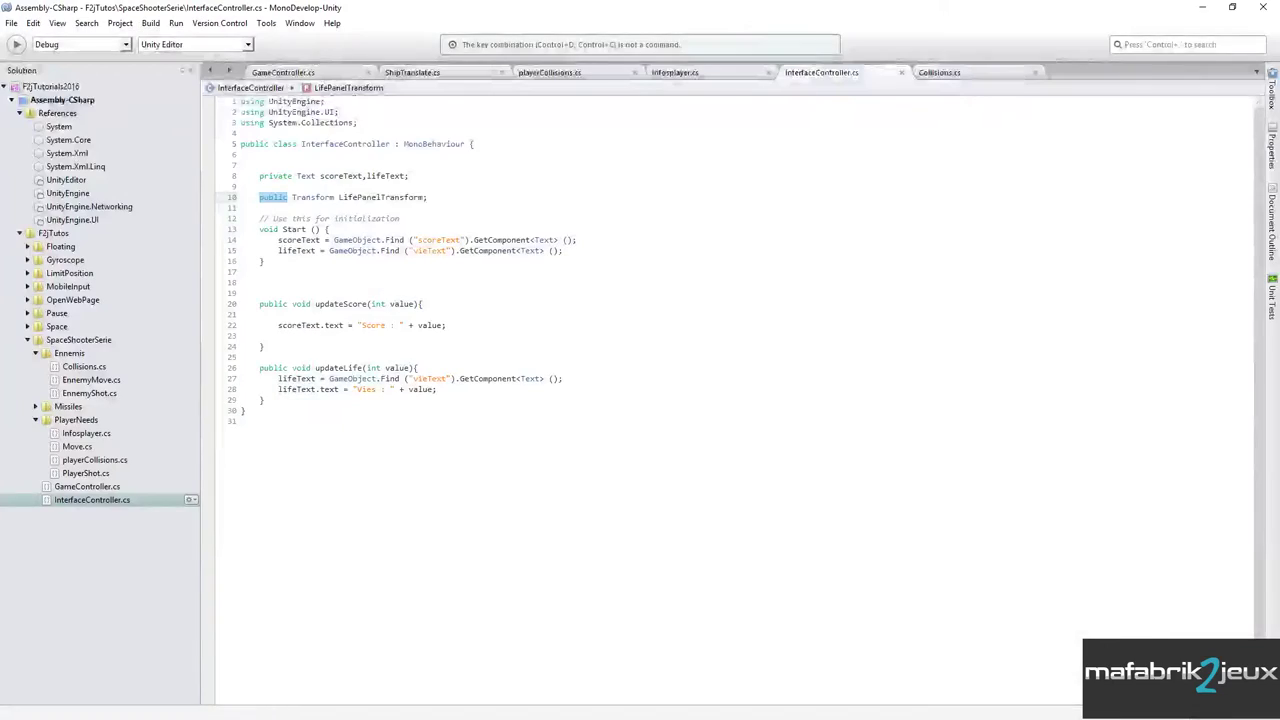
Add line 11: public GameObject[] lifes = new GameObject[5];.
{"action": "left_click", "coordinate": [437, 199]}
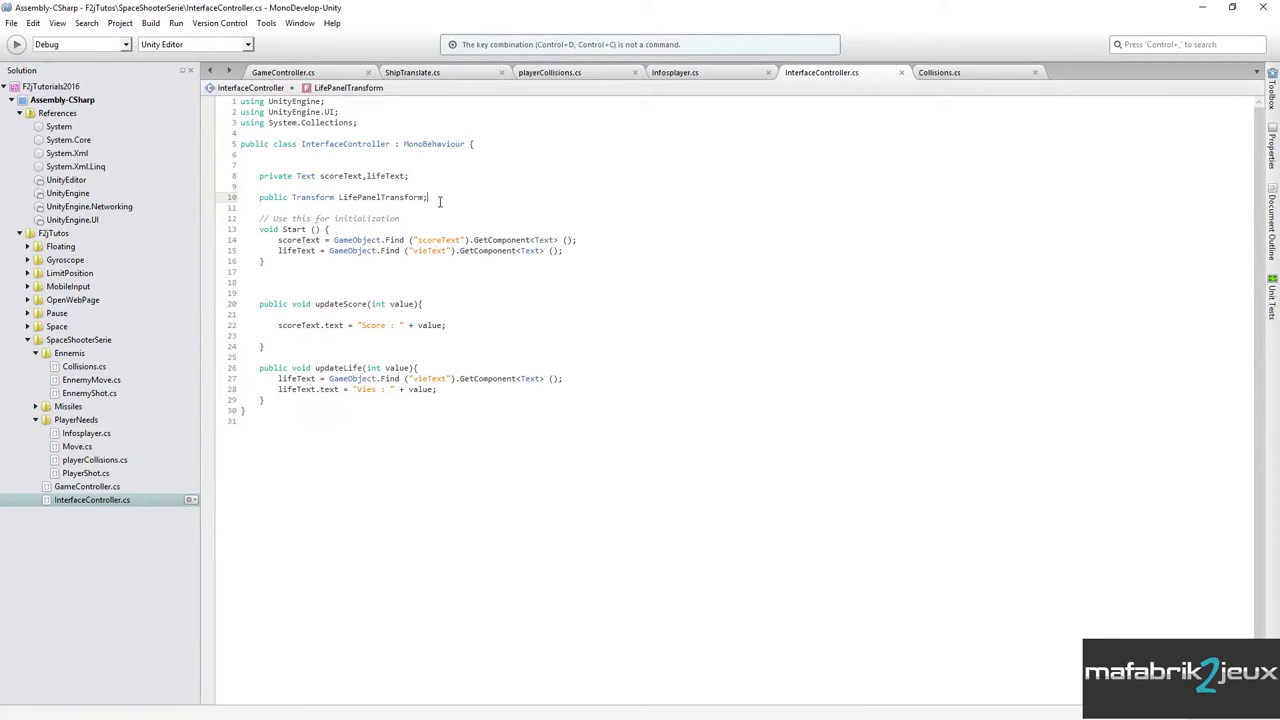
{"action": "key", "text": "Return"}
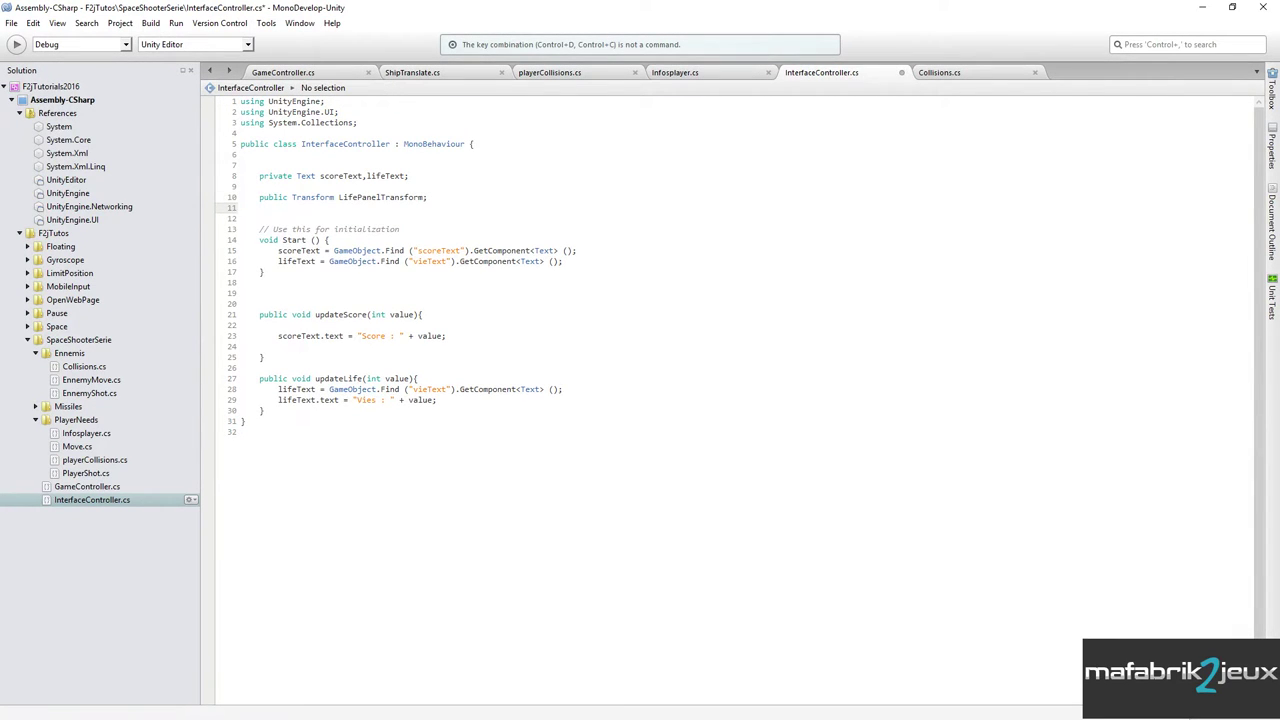
{"action": "type", "text": "public"}
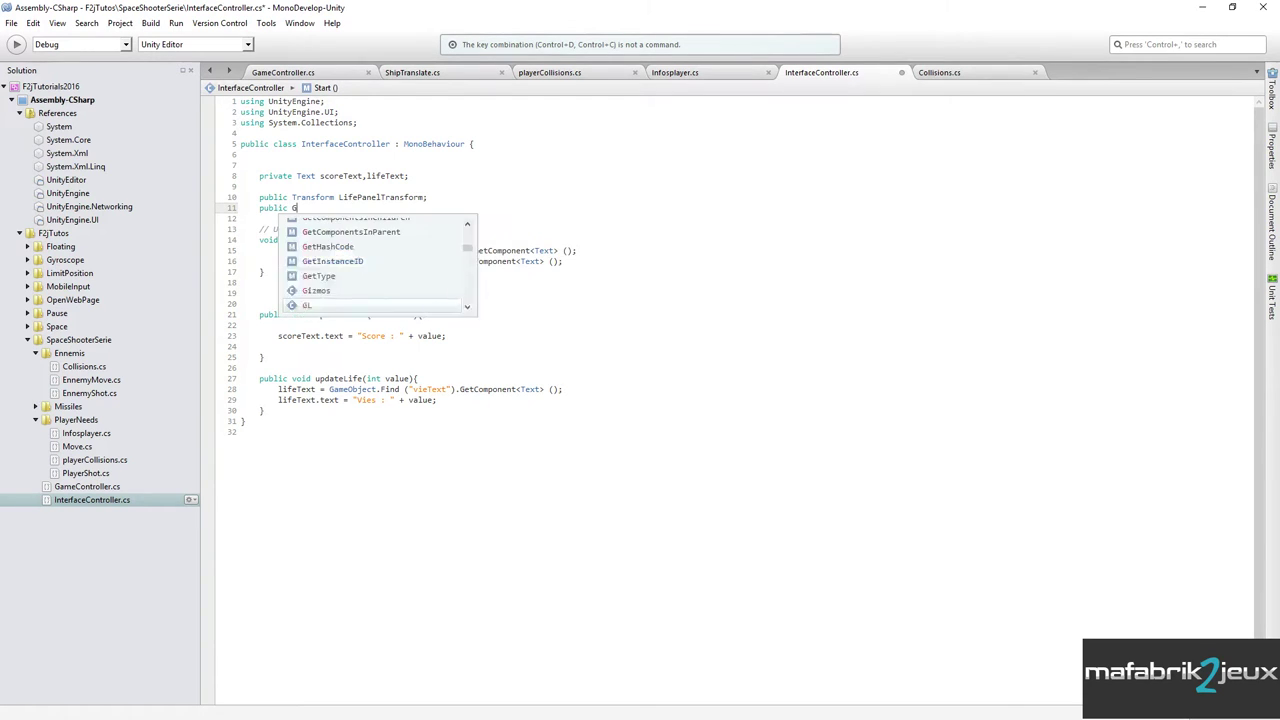
{"action": "type", "text": " GameO"}
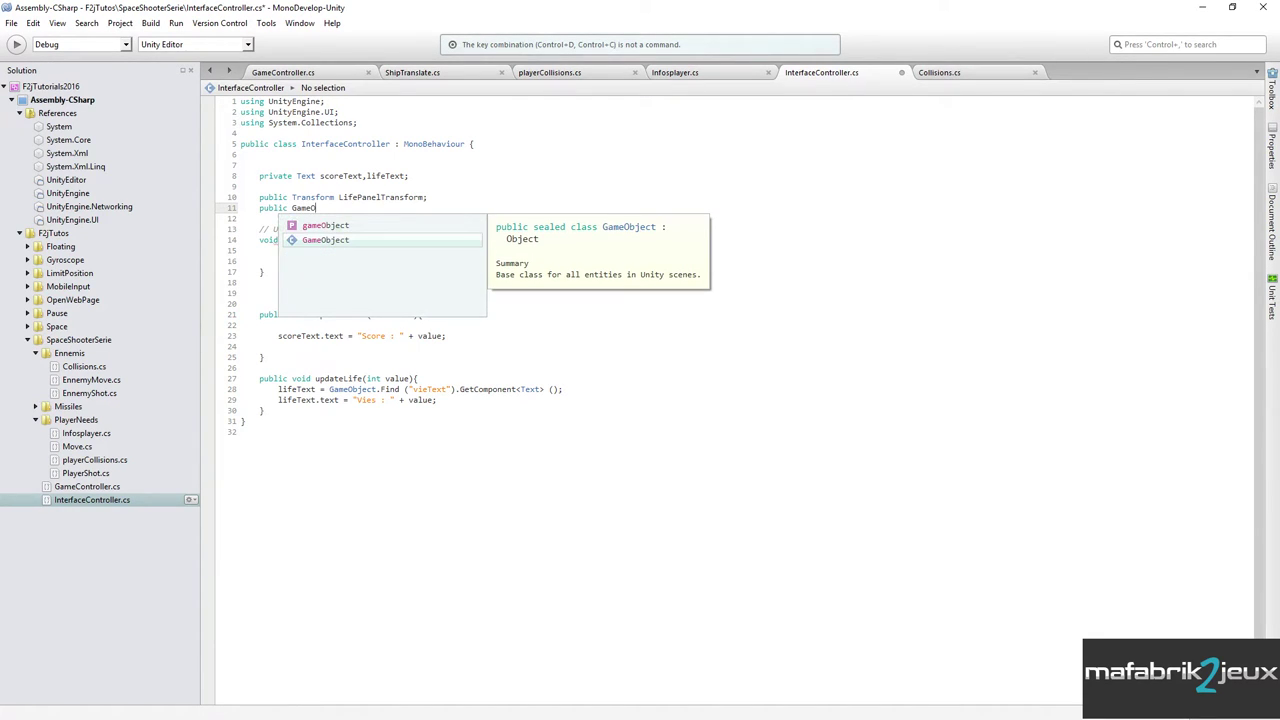
{"action": "type", "text": "b"}
{"action": "key", "text": "Return"}
{"action": "type", "text": "[]"}
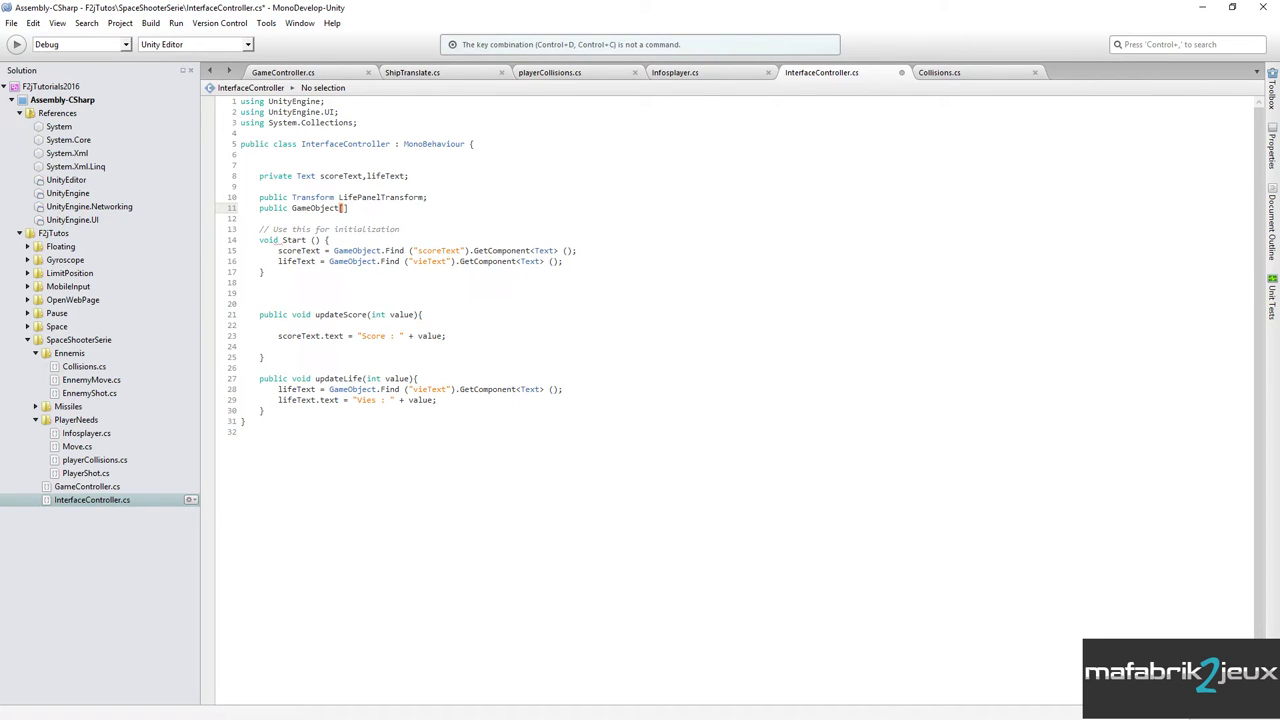
{"action": "type", "text": " lifes = "}
{"action": "type", "text": "new "}
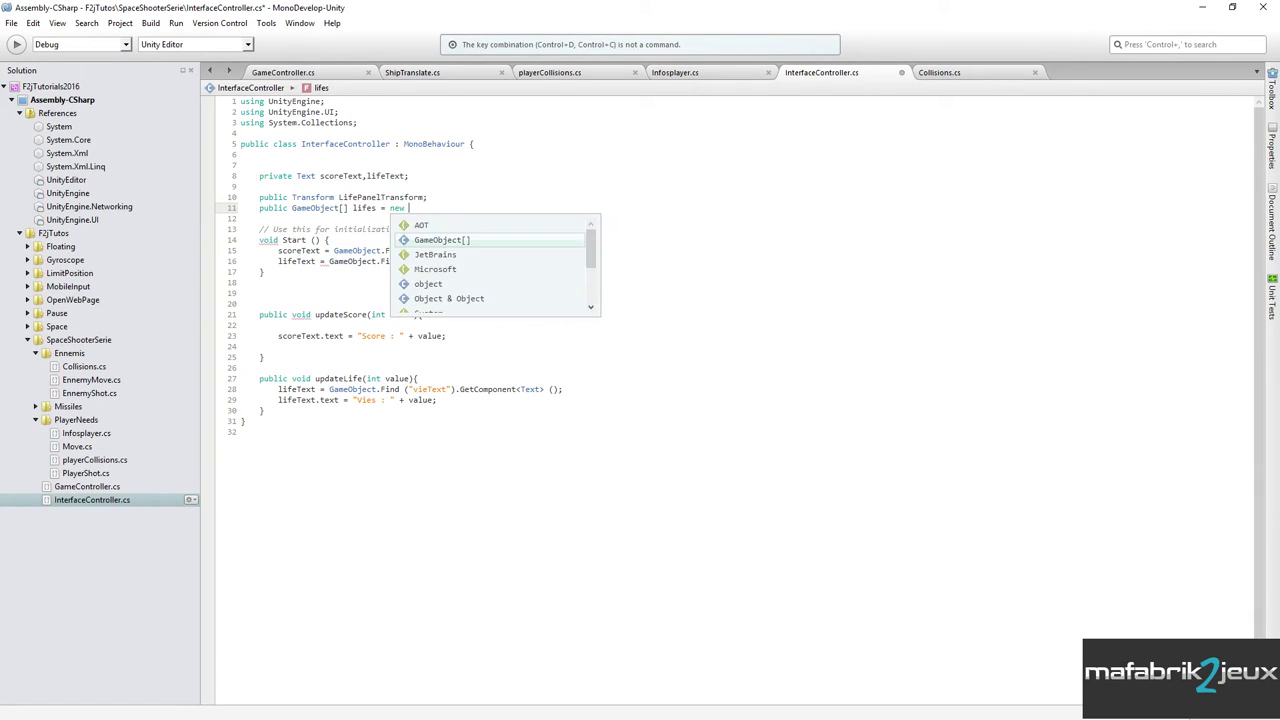
{"action": "type", "text": "Game"}
{"action": "key", "text": "Return"}
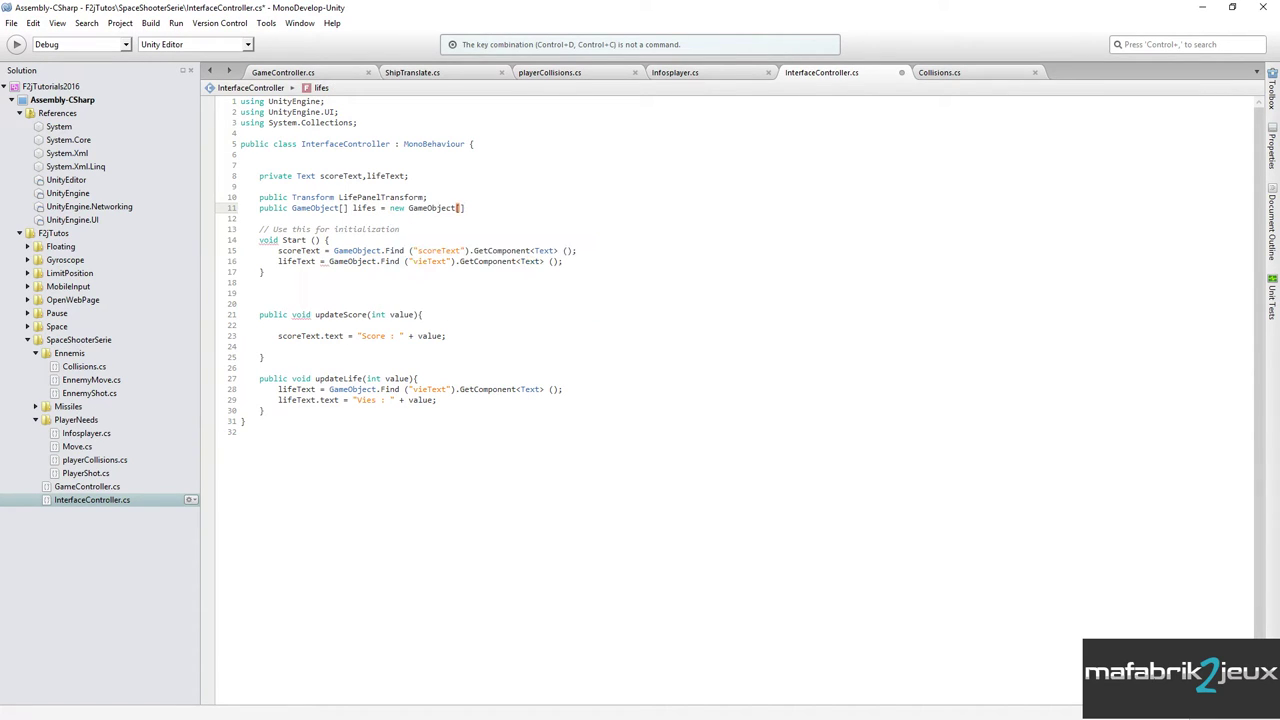
{"action": "type", "text": "5]"}
{"action": "type", "text": ";"}
{"action": "double_click", "coordinate": [461, 208]}
Add a foreach (Transform child in LifePanelTransform) loop inside Start.
{"action": "left_click", "coordinate": [574, 263]}
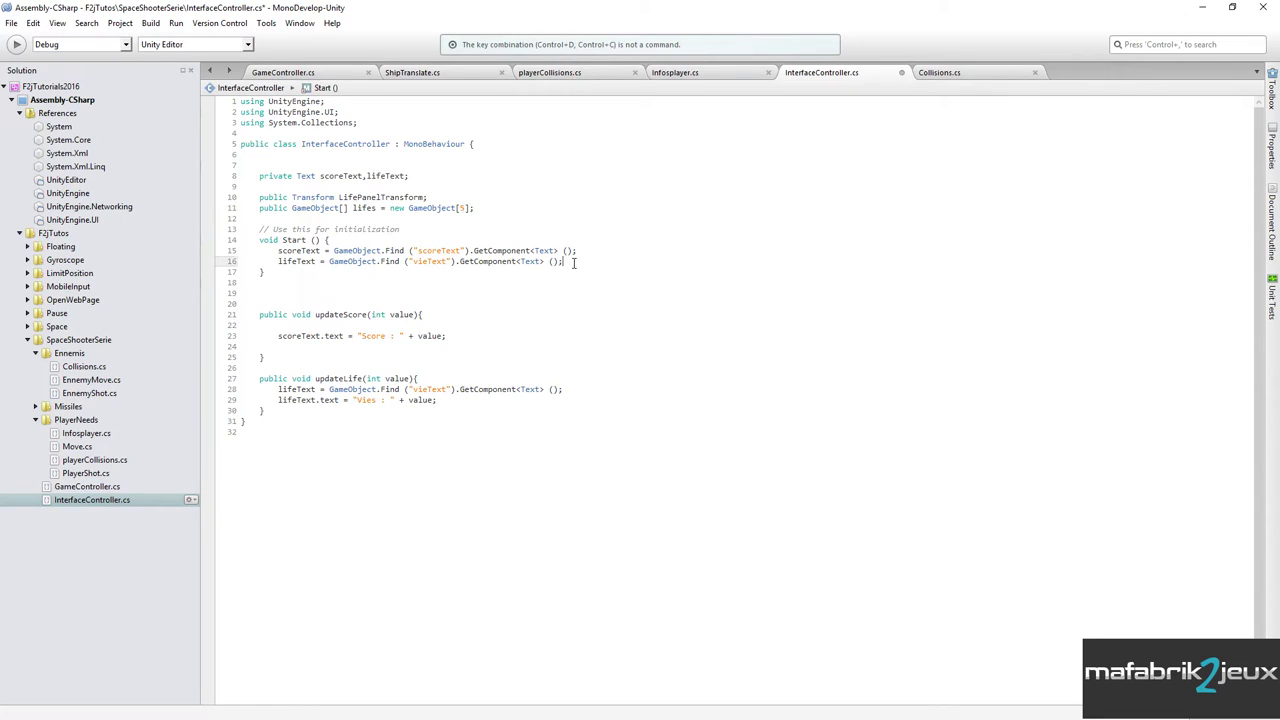
{"action": "key", "text": "Return"}
{"action": "key", "text": "Return"}
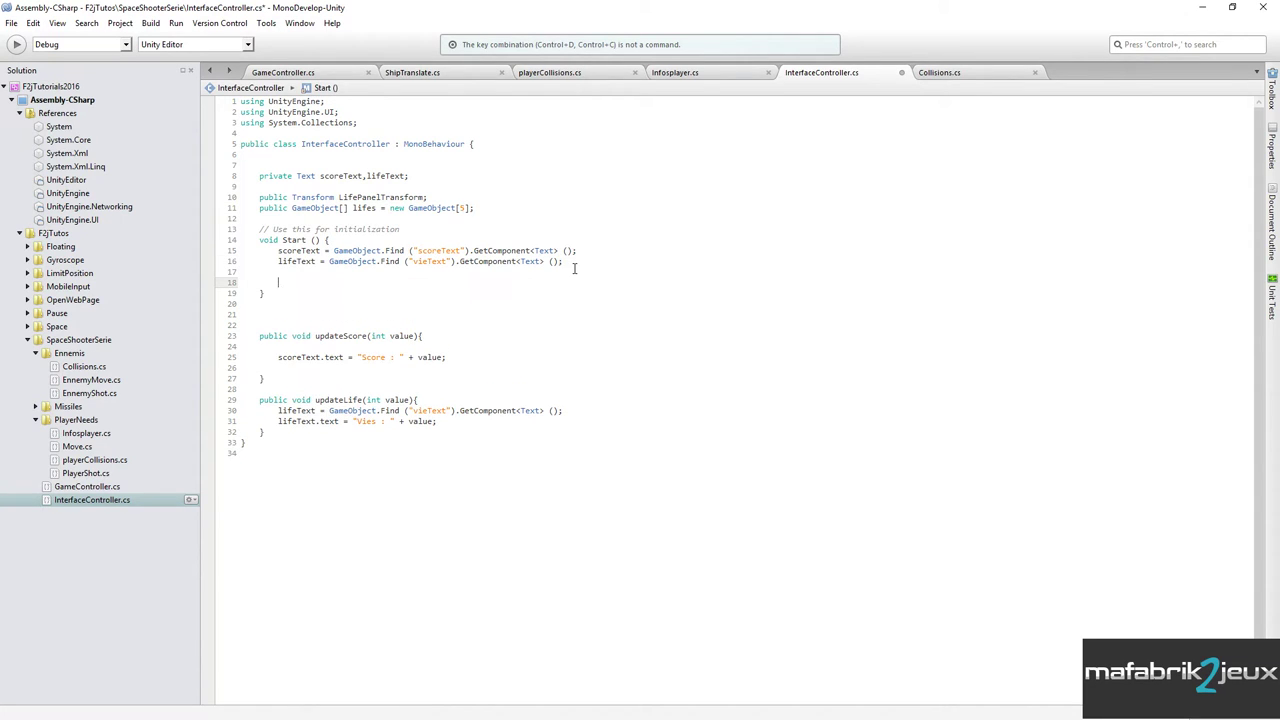
{"action": "type", "text": "for"}
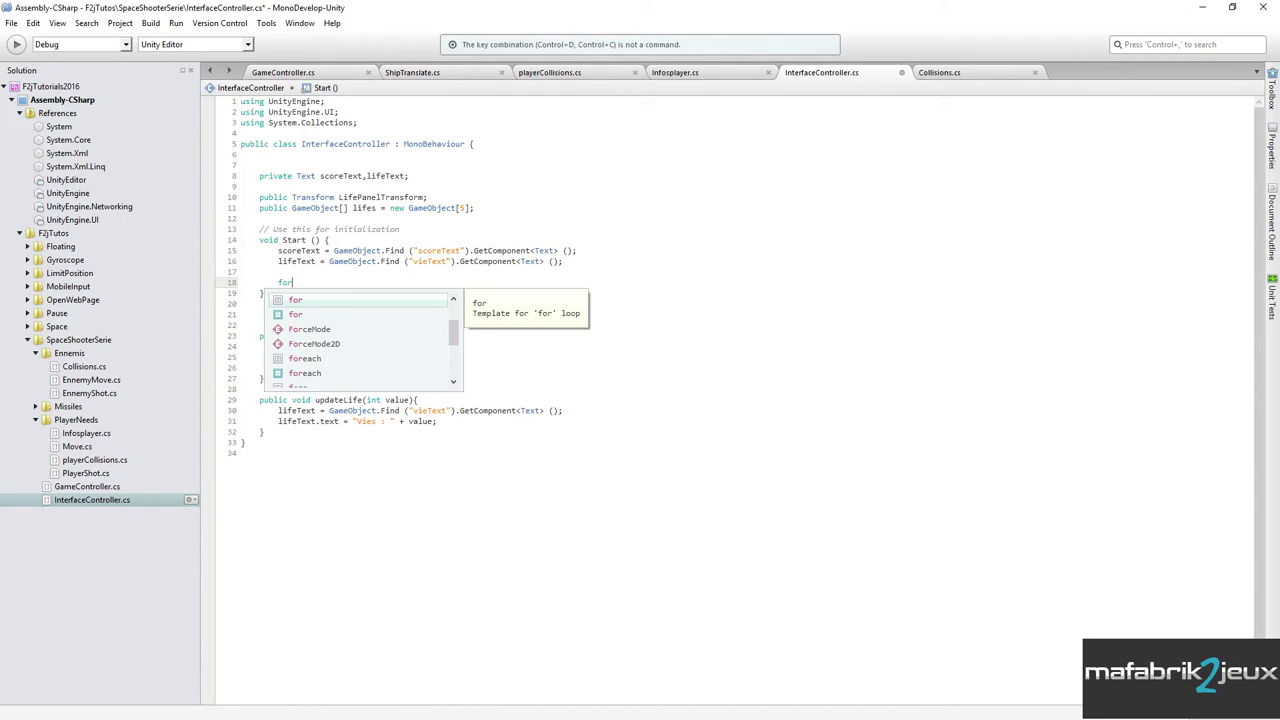
{"action": "type", "text": "ea"}
{"action": "key", "text": "Return"}
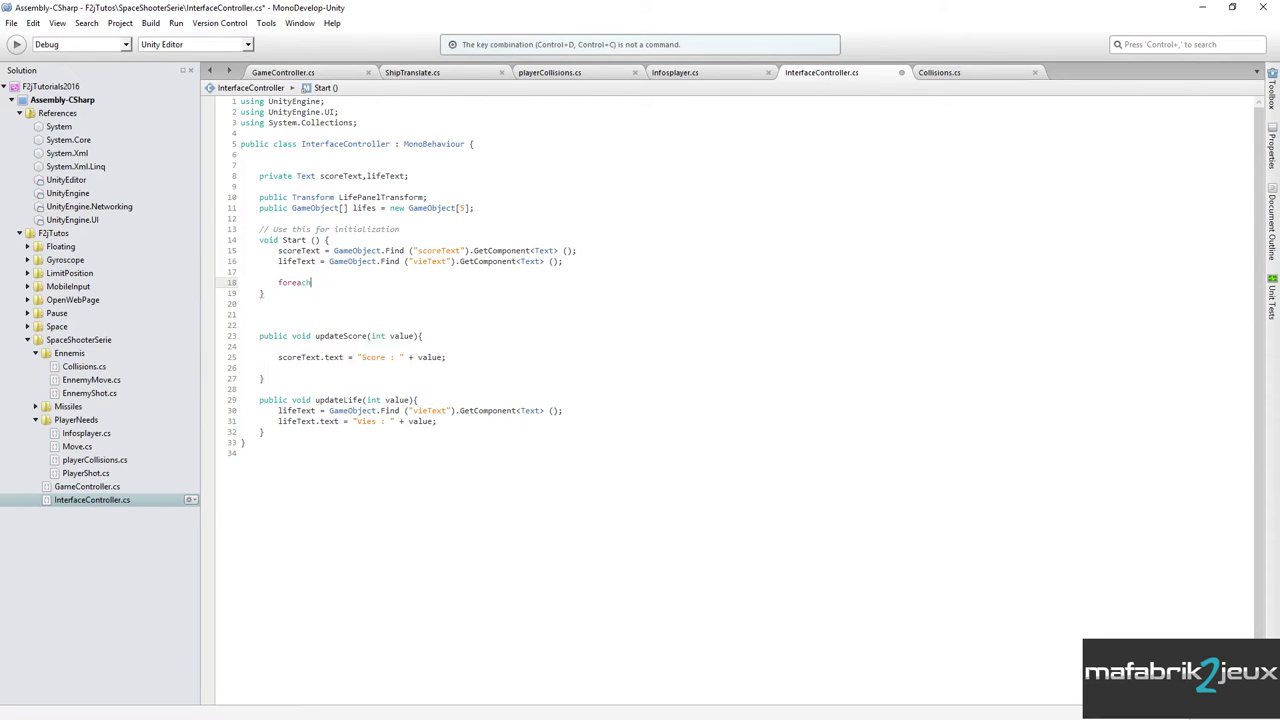
{"action": "type", "text": "(T"}
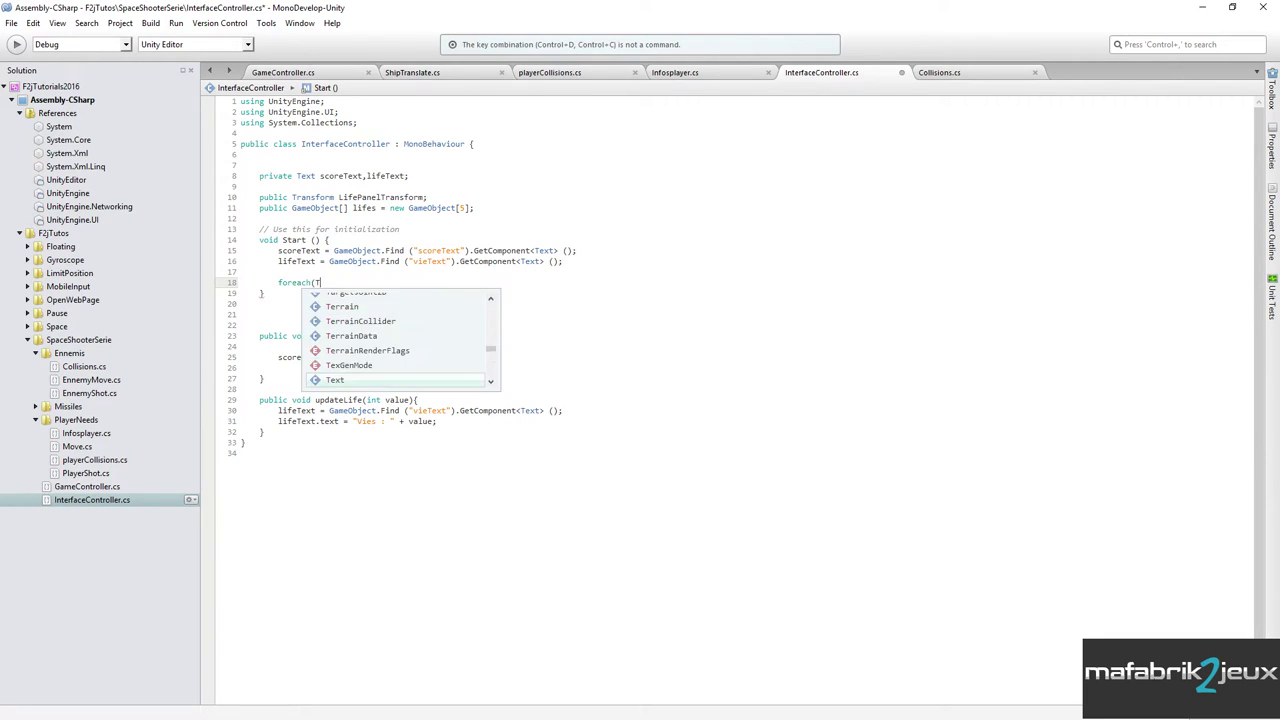
{"action": "type", "text": "rabf"}
{"action": "key", "text": "BackSpace"}
{"action": "key", "text": "BackSpace"}
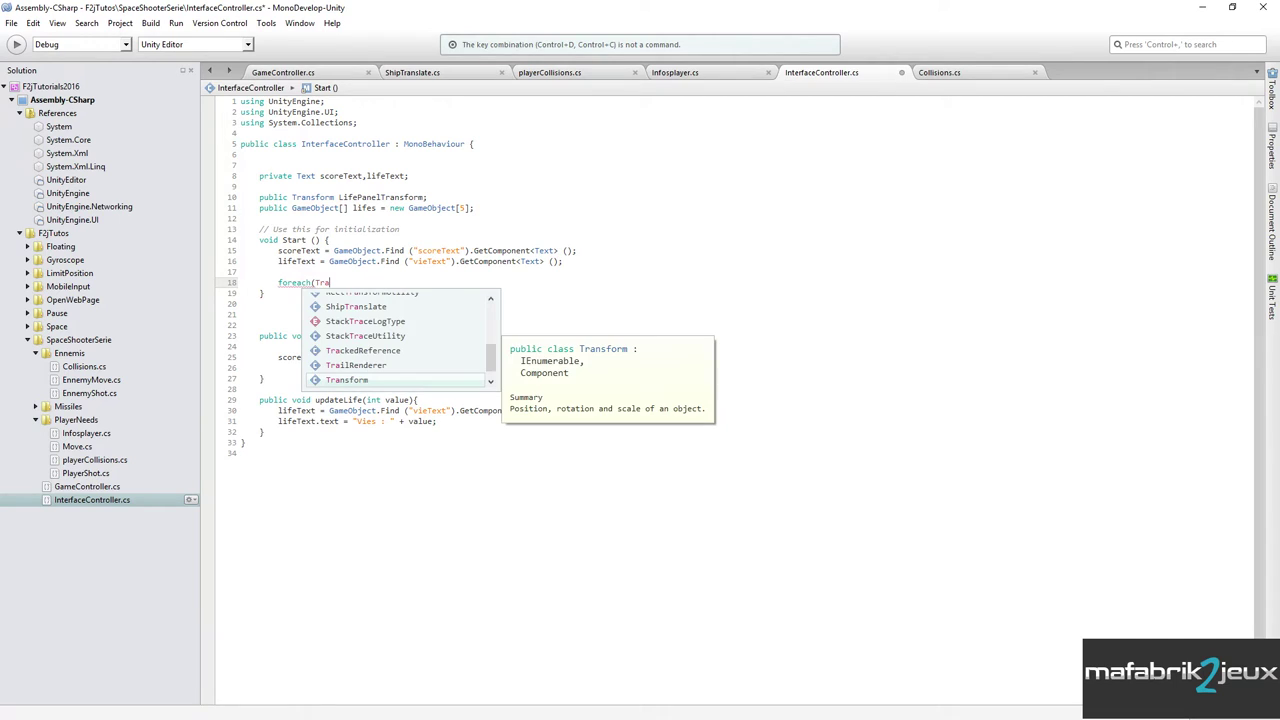
{"action": "type", "text": "nsf"}
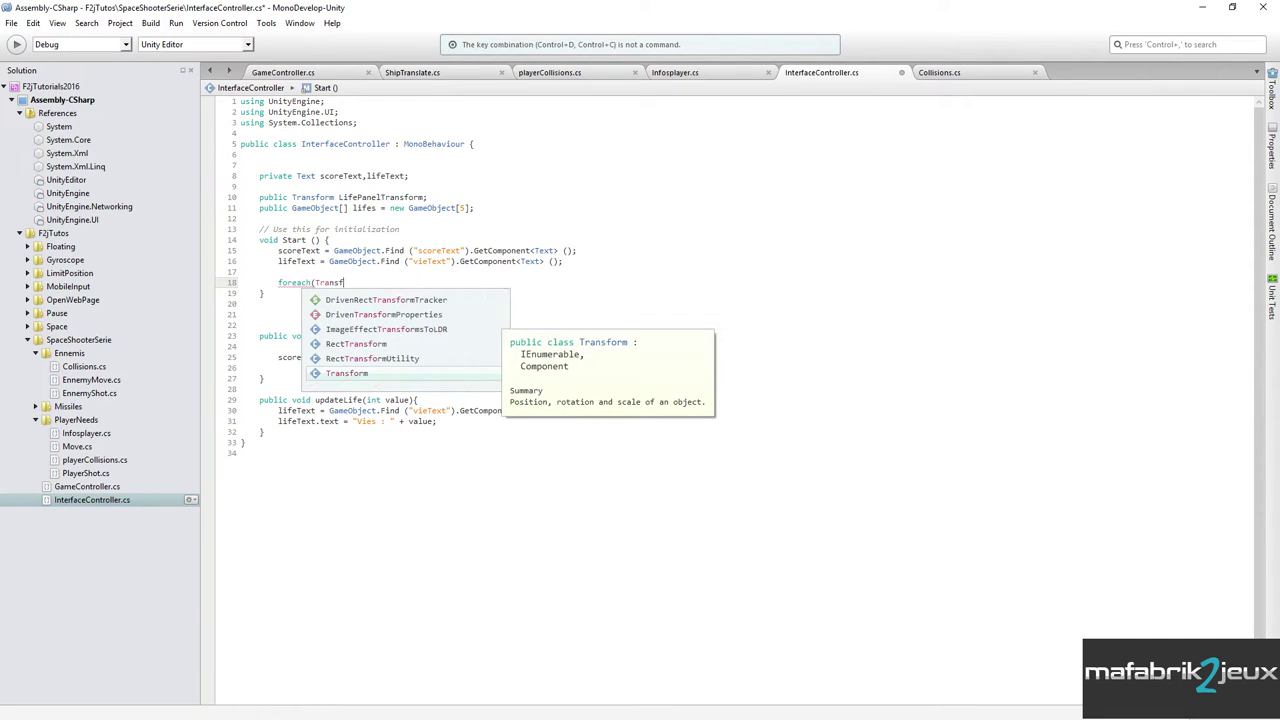
{"action": "type", "text": "orm ch"}
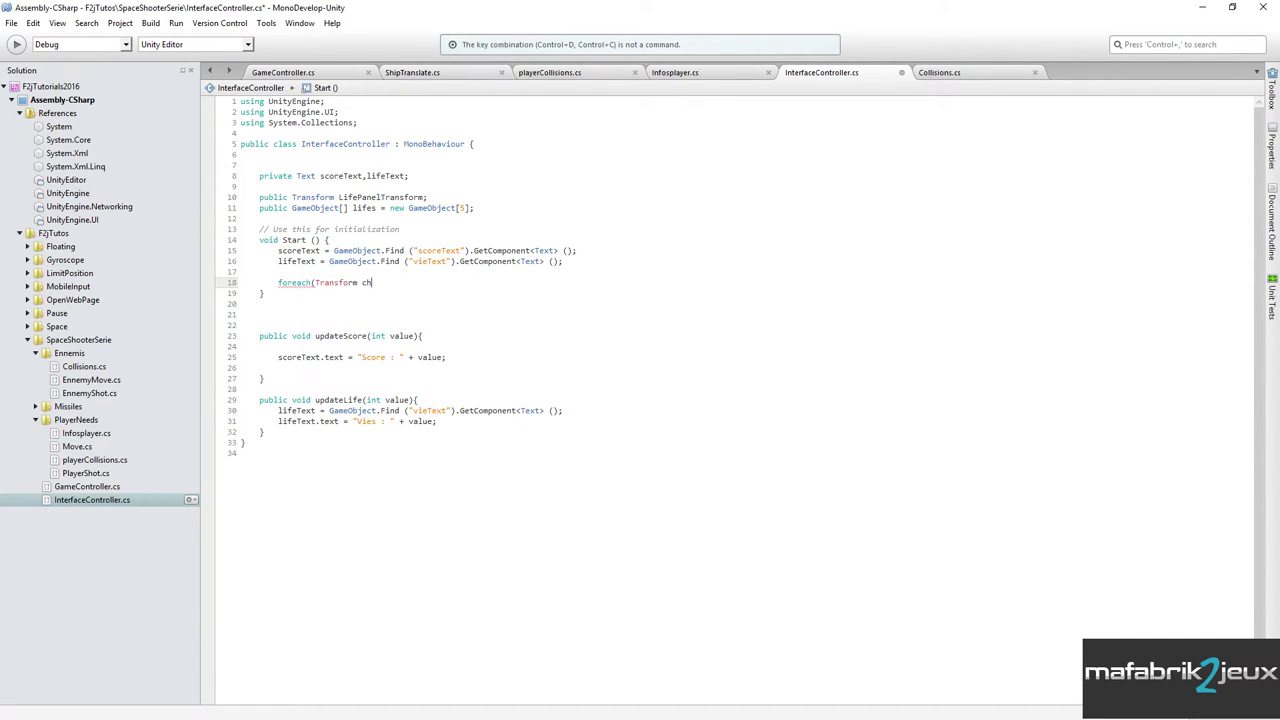
{"action": "type", "text": "ild in"}
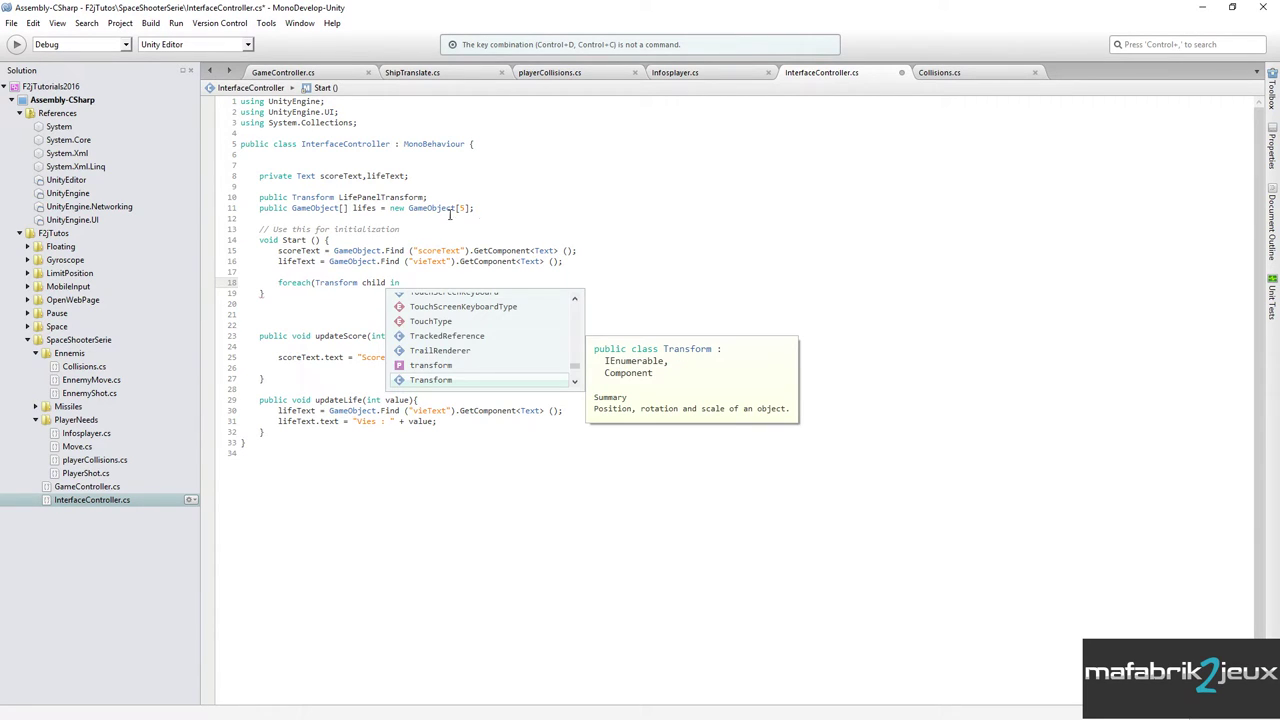
{"action": "double_click", "coordinate": [375, 196]}
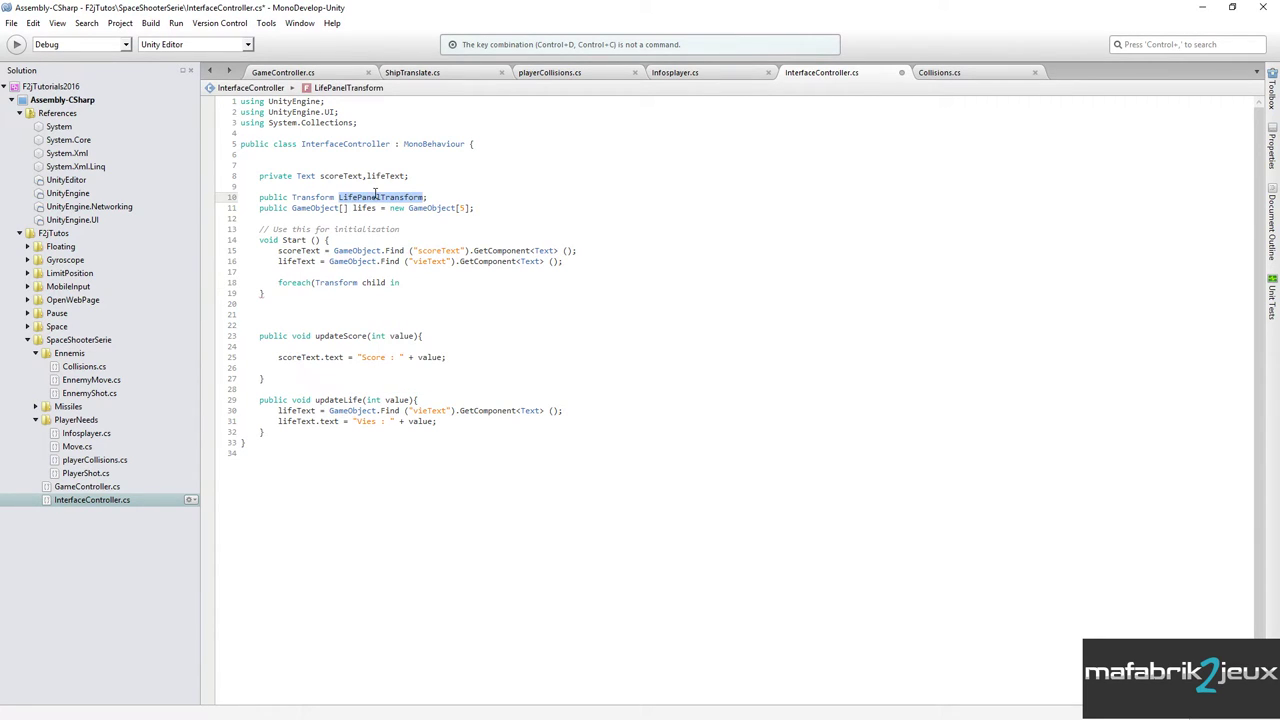
{"action": "left_click", "coordinate": [438, 286]}
{"action": "key", "text": "ctrl+v"}
{"action": "type", "text": ")"}
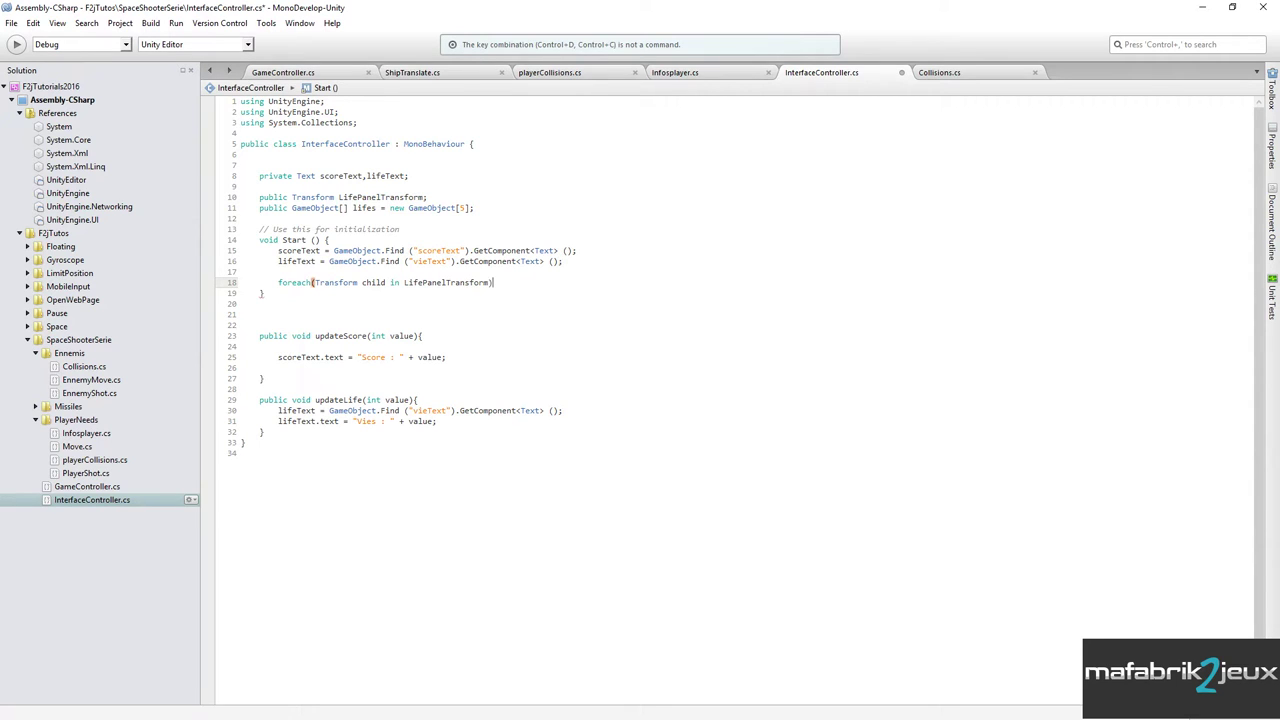
{"action": "type", "text": " {"}
{"action": "key", "text": "Return"}
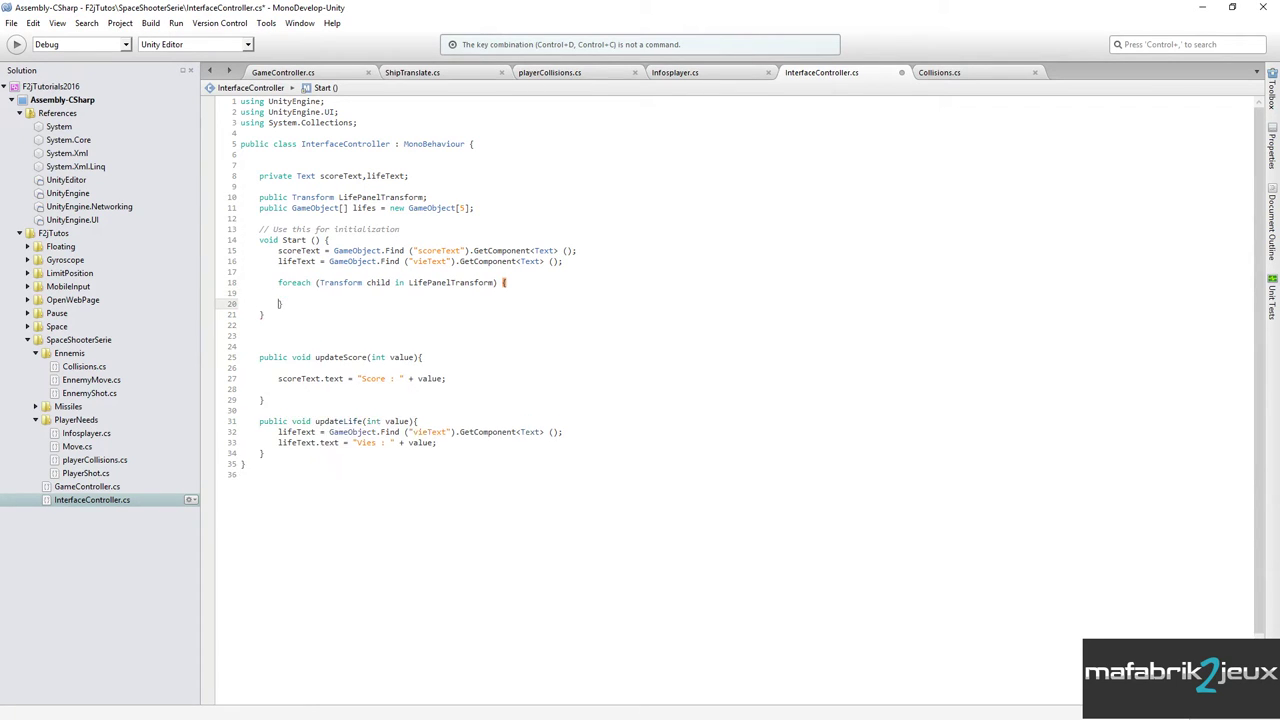
{"action": "key", "text": "Return"}
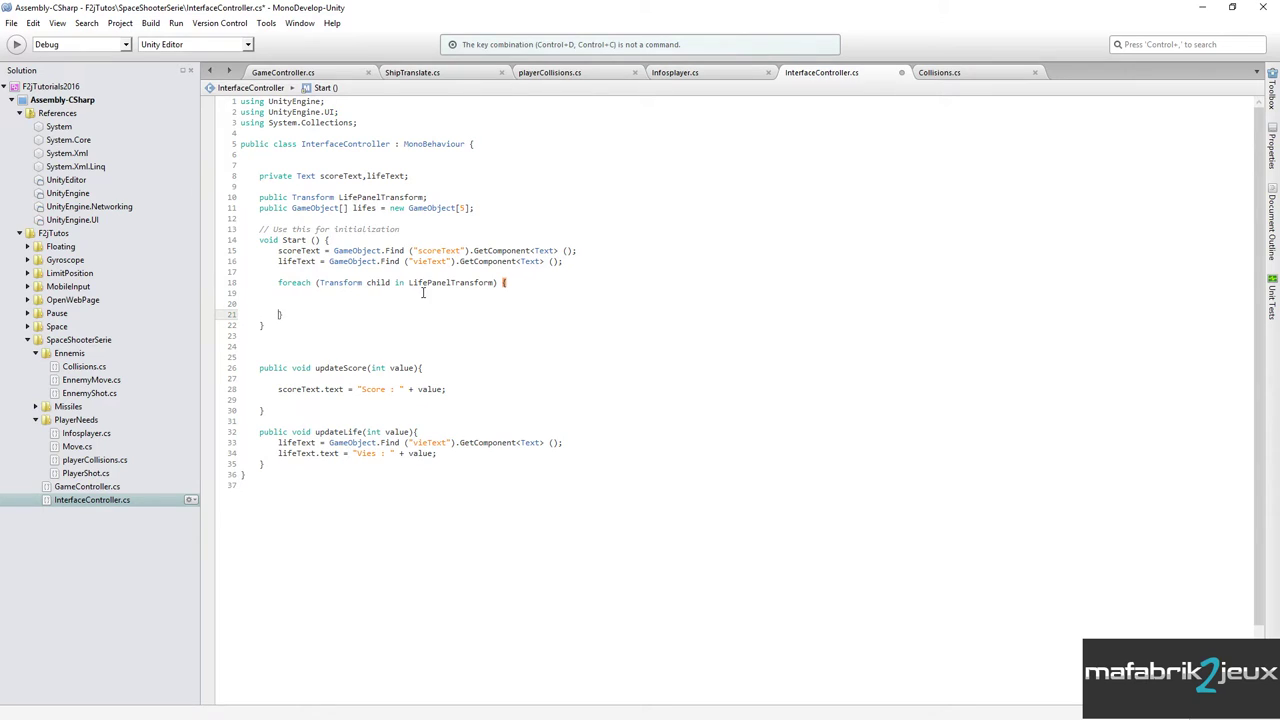
Begin a lifes[i] line inside the foreach loop body.
{"action": "left_click", "coordinate": [435, 274]}
{"action": "double_click", "coordinate": [435, 282]}
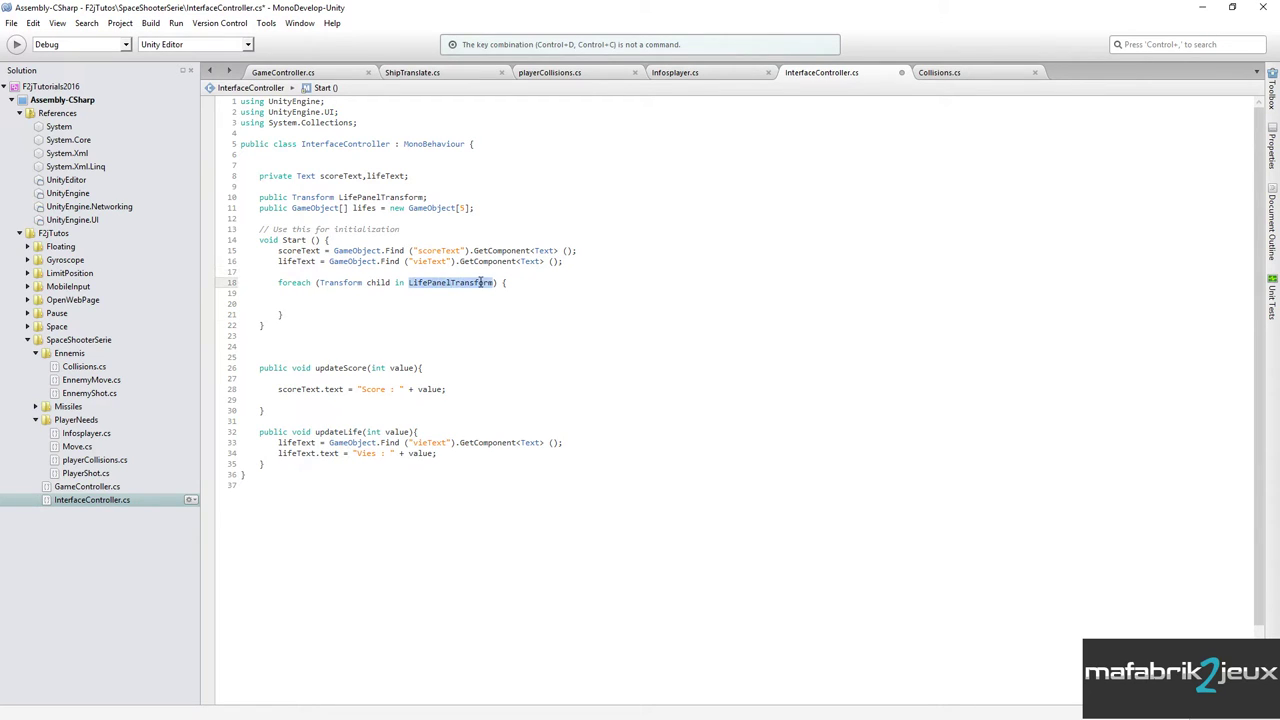
{"action": "left_click", "coordinate": [378, 282]}
{"action": "double_click", "coordinate": [378, 282]}
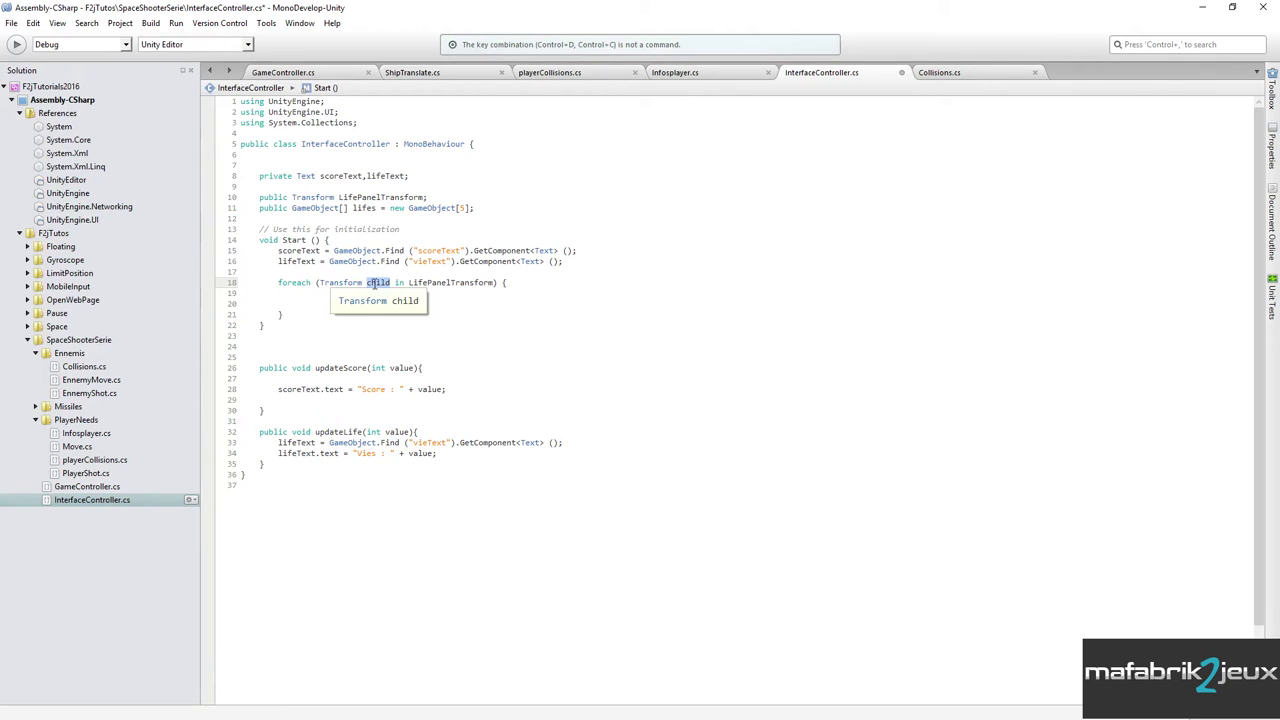
{"action": "left_click", "coordinate": [319, 303]}
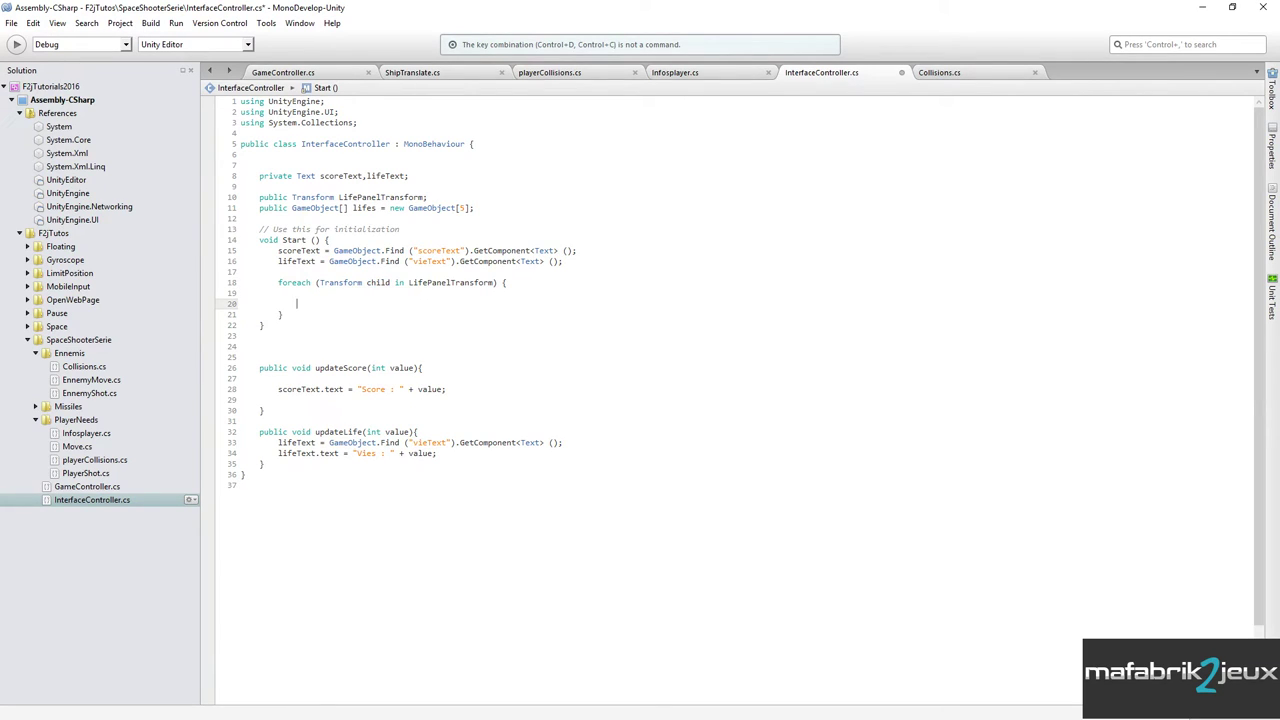
{"action": "type", "text": "life"}
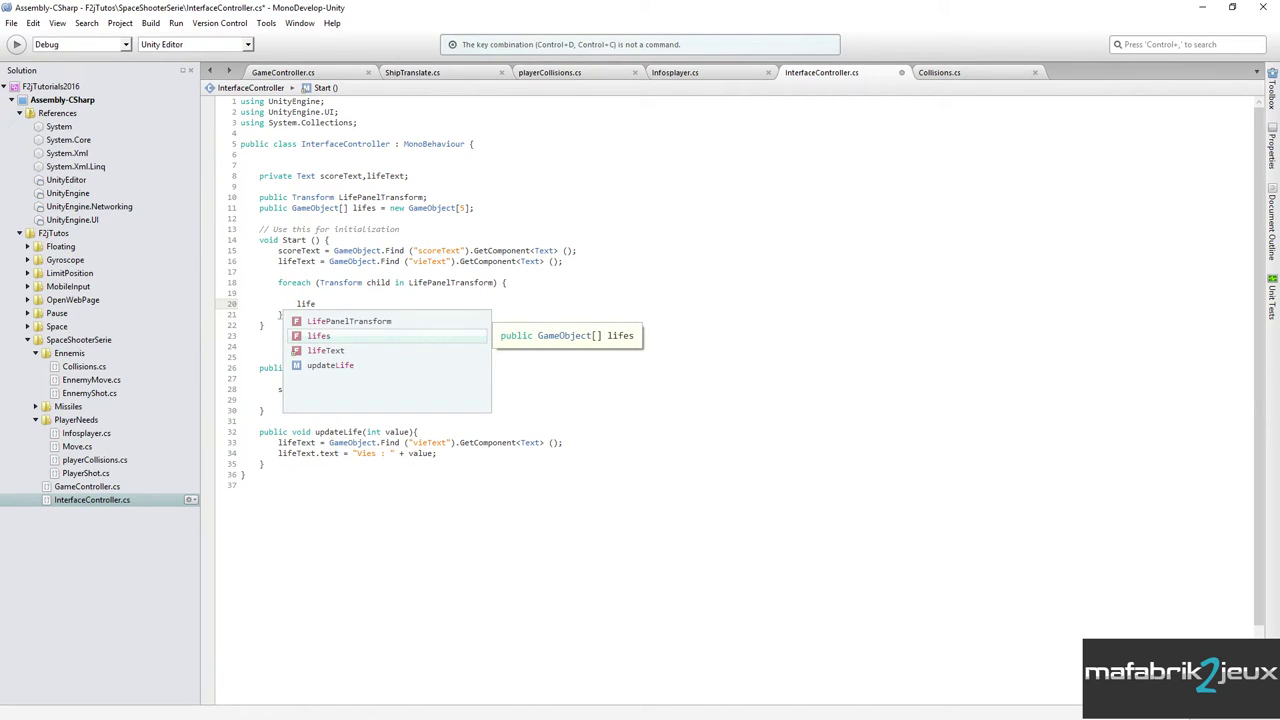
{"action": "type", "text": "s[i"}
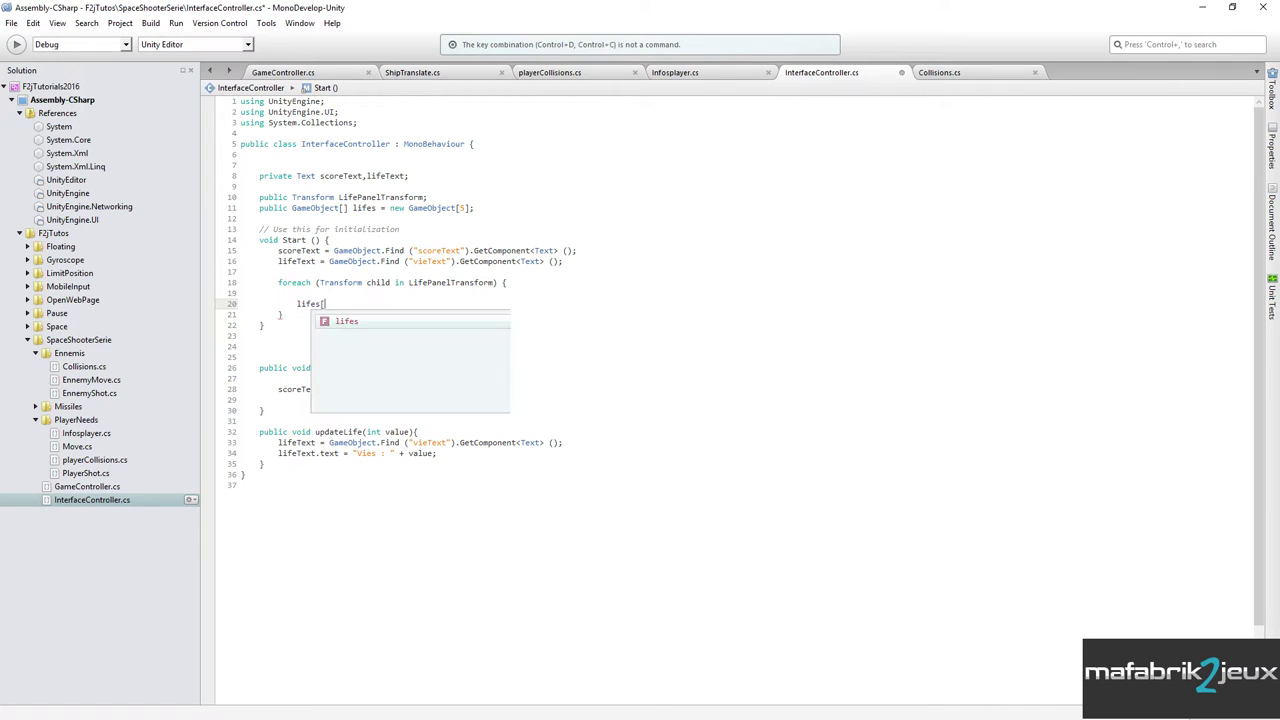
{"action": "type", "text": "f"}
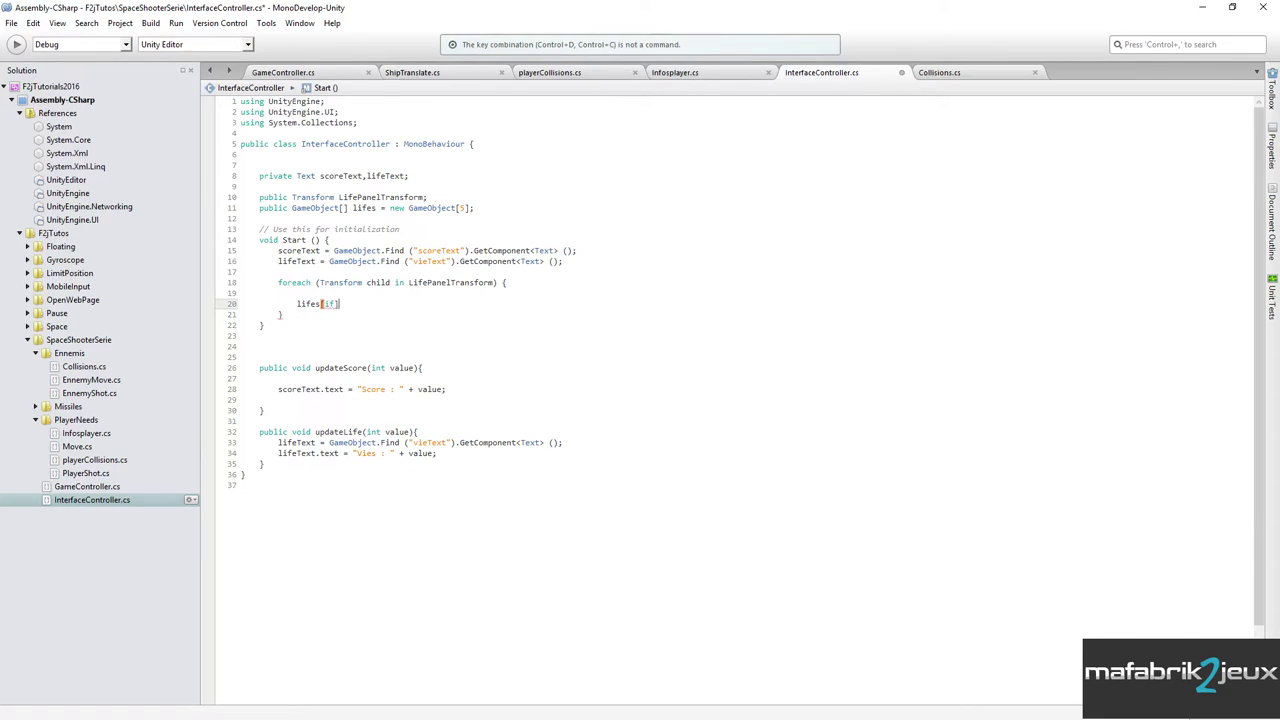
Declare the counter int i = 0; just above the foreach loop.
{"action": "left_click", "coordinate": [289, 271]}
{"action": "key", "text": "Return"}
{"action": "type", "text": "int i = "}
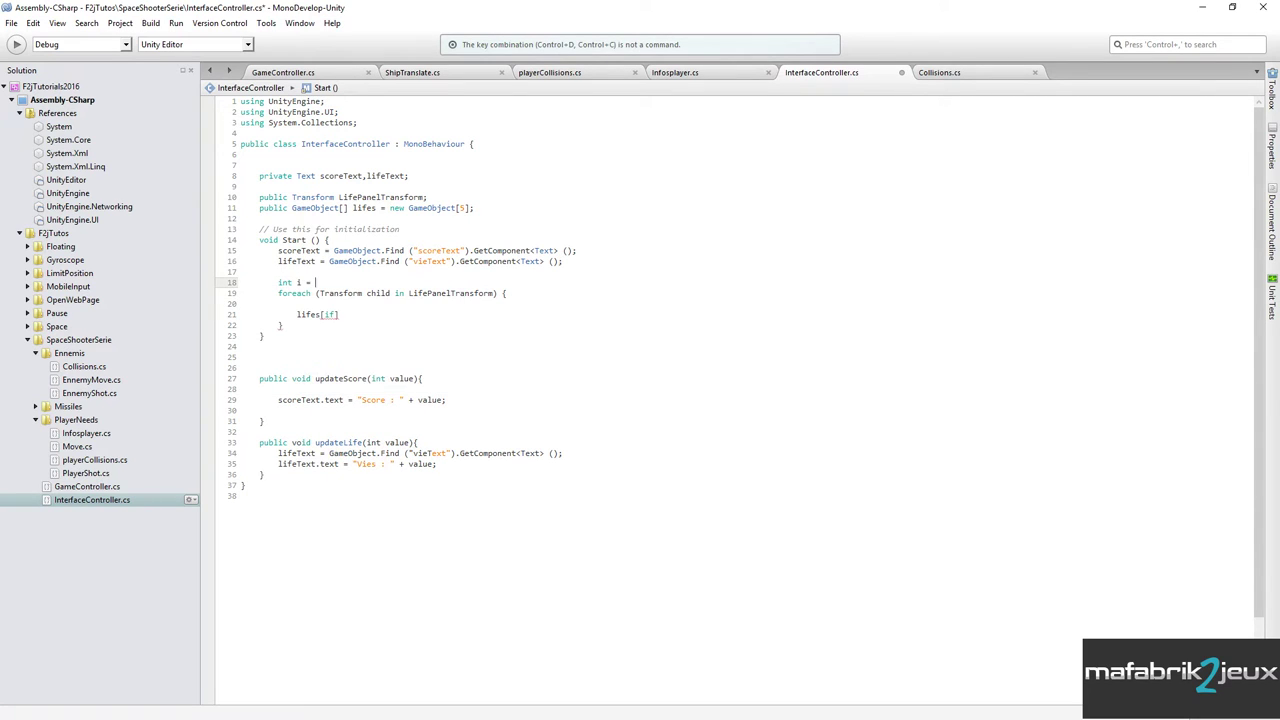
{"action": "type", "text": "0;"}
Complete the loop body line as lifes[i] = child.gameObject;.
{"action": "left_click", "coordinate": [335, 314]}
{"action": "key", "text": "BackSpace"}
{"action": "left_click", "coordinate": [363, 313]}
{"action": "type", "text": "= "}
{"action": "type", "text": "child."}
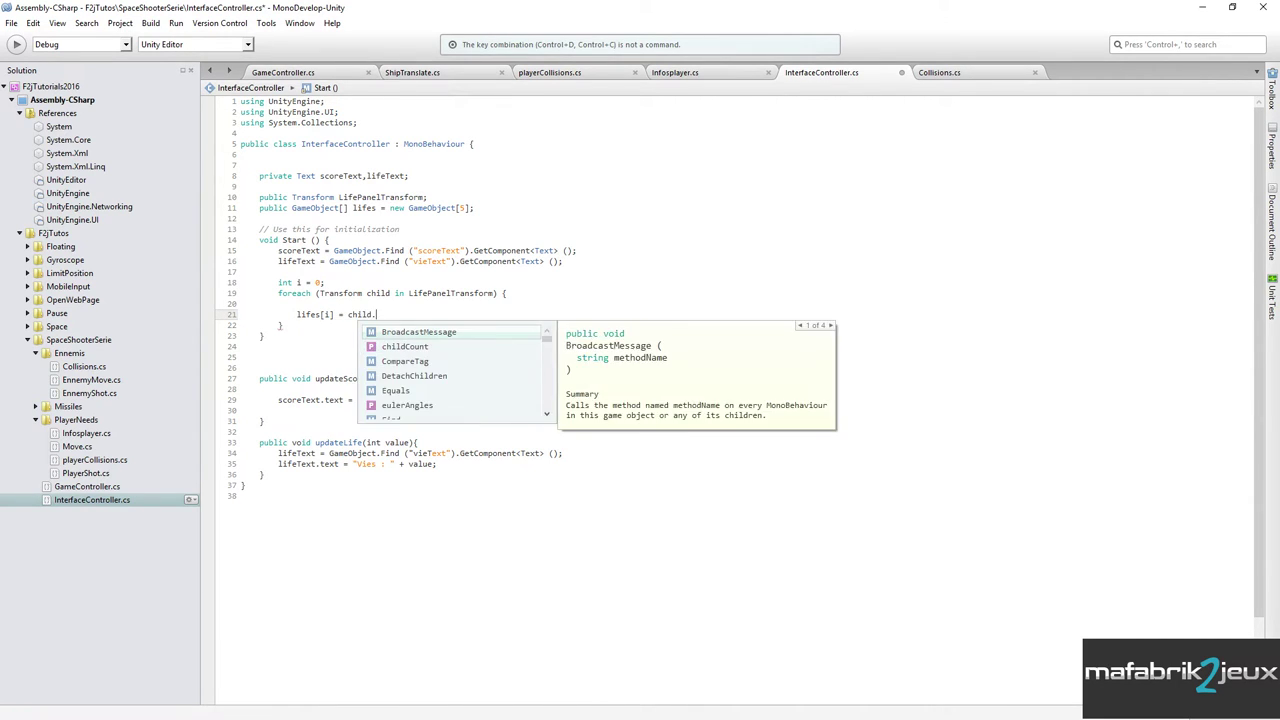
{"action": "type", "text": "ga"}
{"action": "key", "text": "Return"}
{"action": "type", "text": ";"}
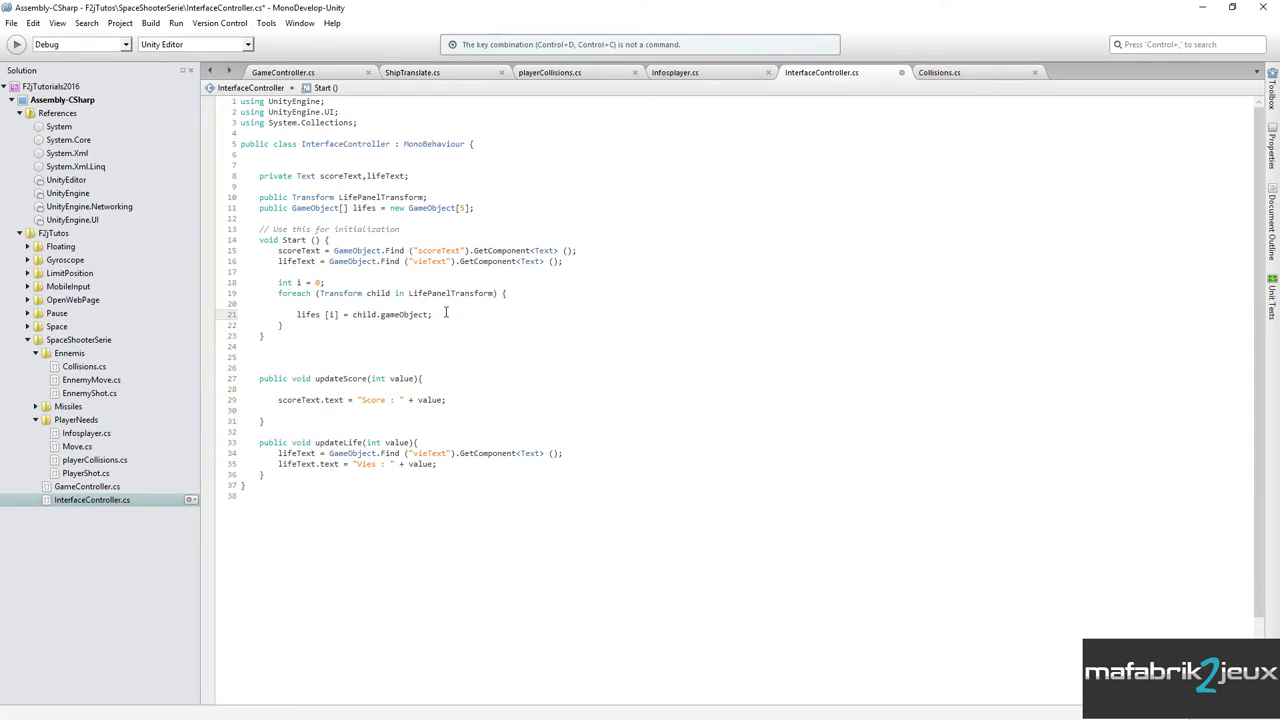
Add i++; after the assignment to advance the counter.
{"action": "double_click", "coordinate": [409, 316]}
{"action": "double_click", "coordinate": [422, 208]}
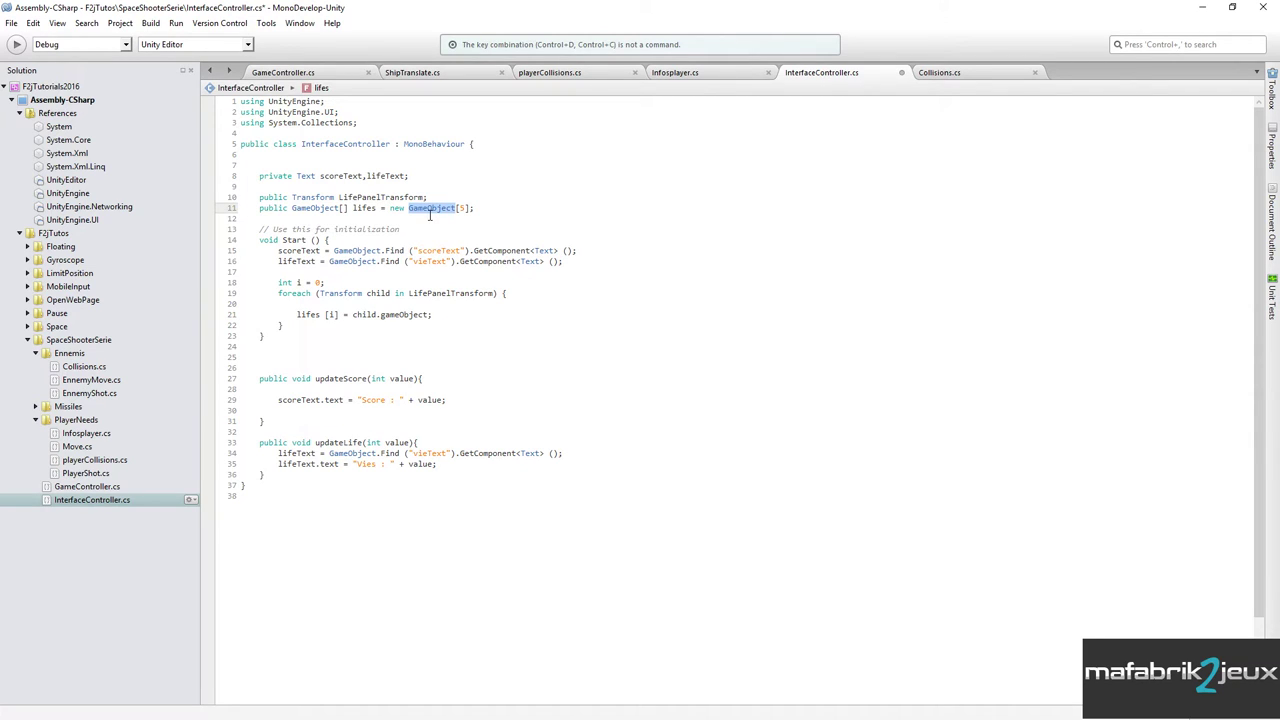
{"action": "left_click", "coordinate": [326, 315]}
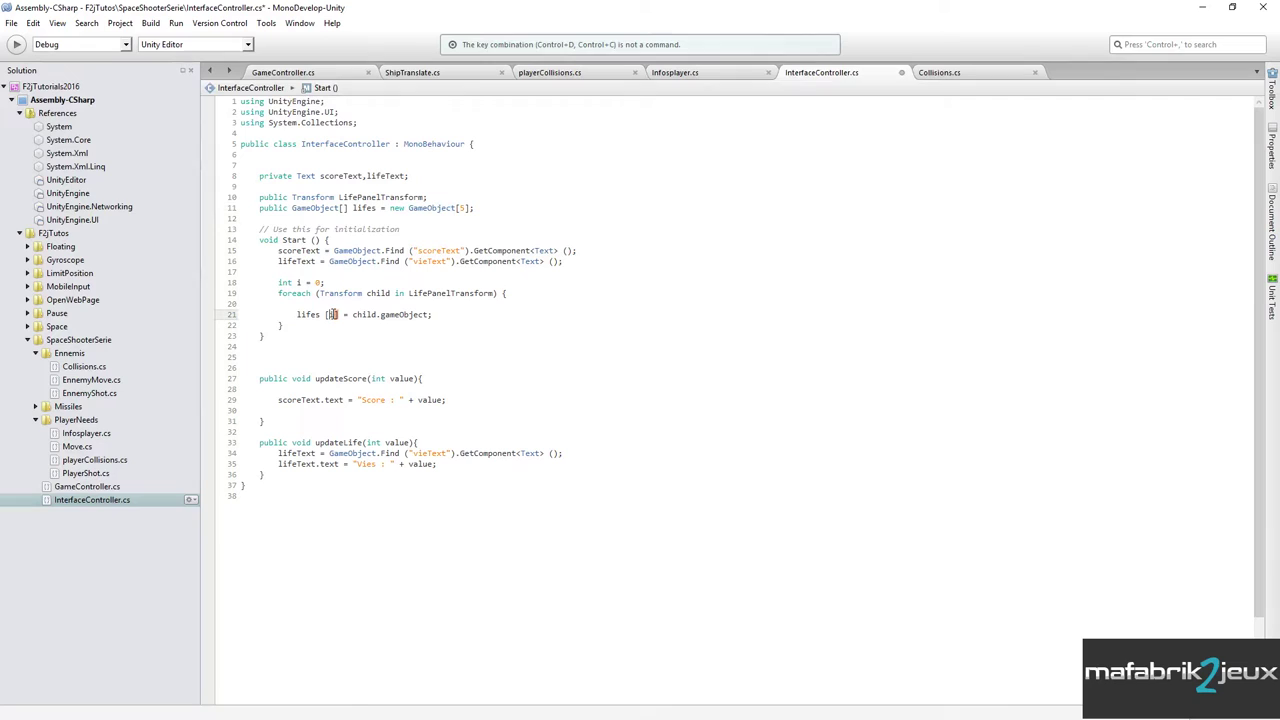
{"action": "left_click", "coordinate": [316, 282]}
{"action": "left_click", "coordinate": [443, 316]}
{"action": "key", "text": "Return"}
{"action": "type", "text": "i"}
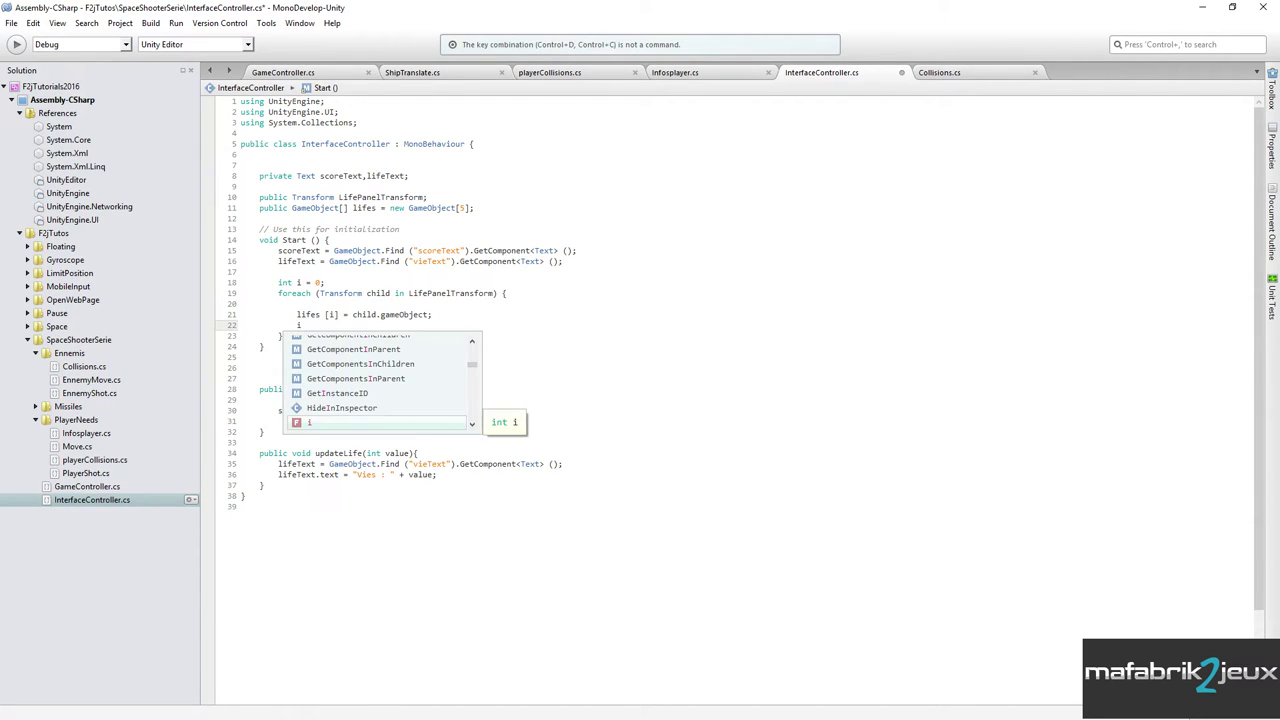
{"action": "type", "text": "++;"}
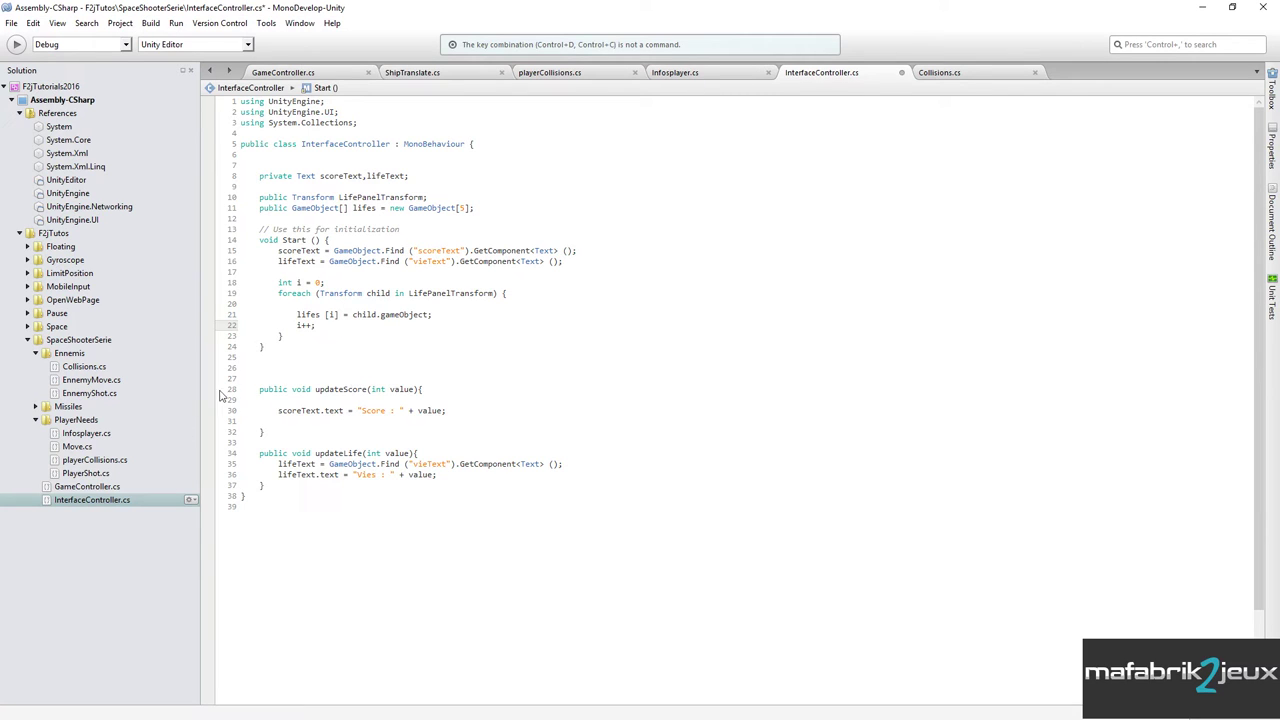
Add Debug.Log("nbre hearts : " + lifes.Length); after the loop's closing brace.
{"action": "left_click", "coordinate": [286, 339]}
{"action": "key", "text": "Return"}
{"action": "type", "text": "Deb"}
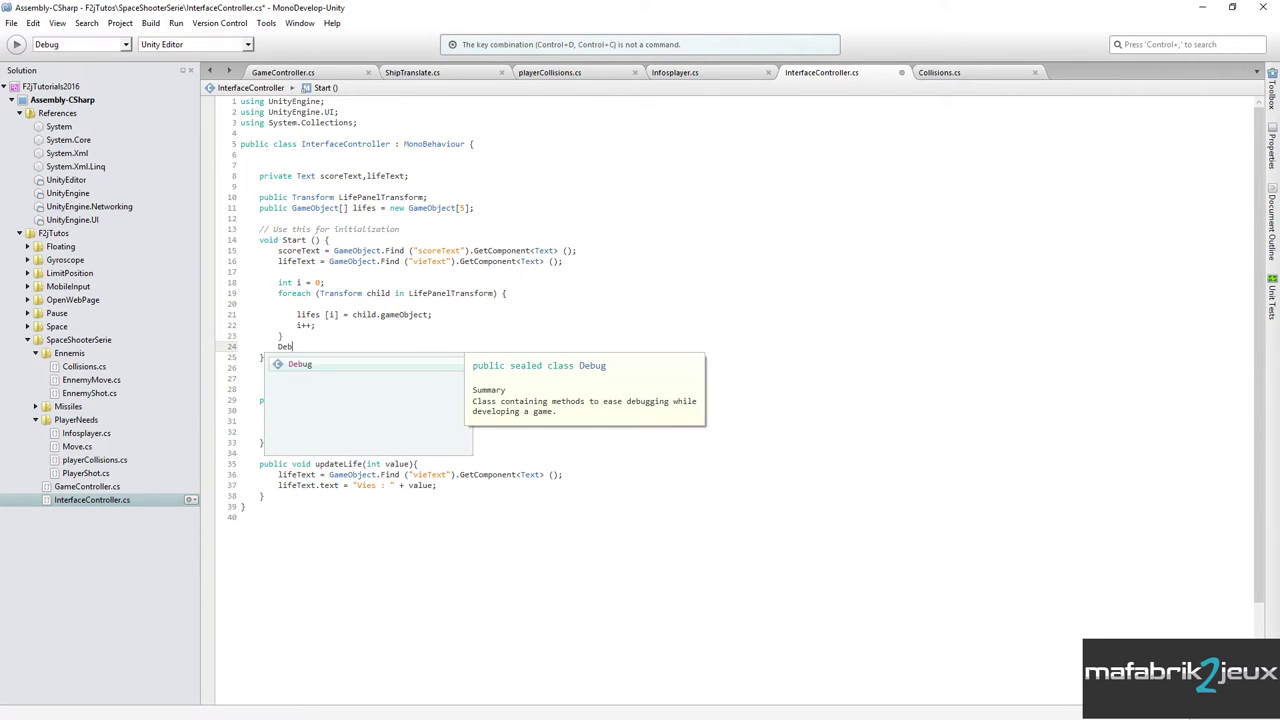
{"action": "type", "text": "ug.log"}
{"action": "key", "text": "Return"}
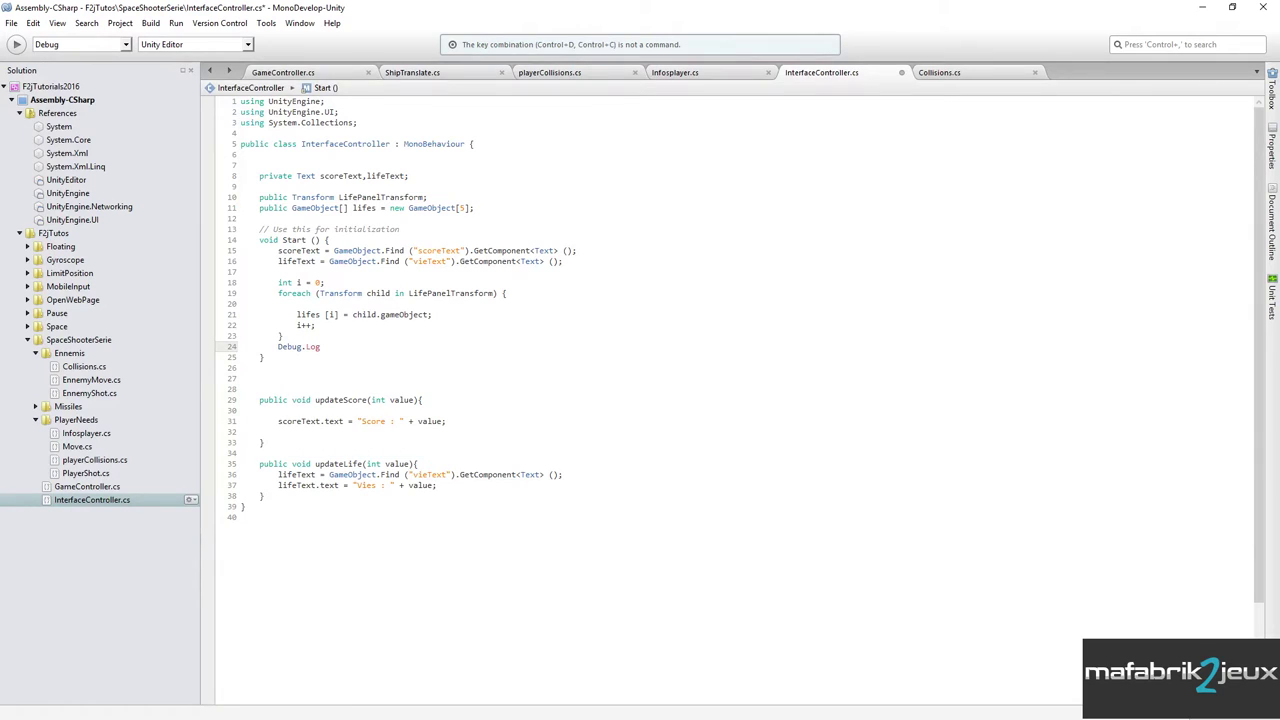
{"action": "type", "text": "(\""}
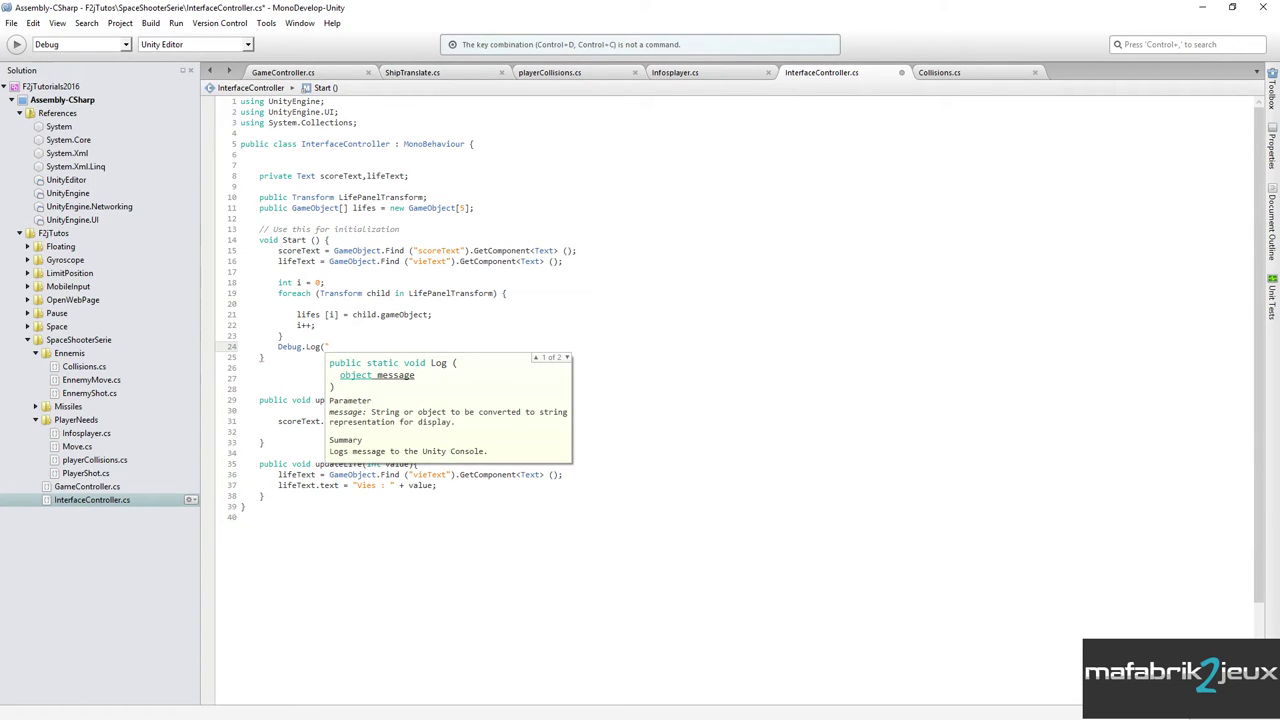
{"action": "type", "text": "nbre "}
{"action": "type", "text": "hearts"}
{"action": "type", "text": " : \" + "}
{"action": "type", "text": "lifes."}
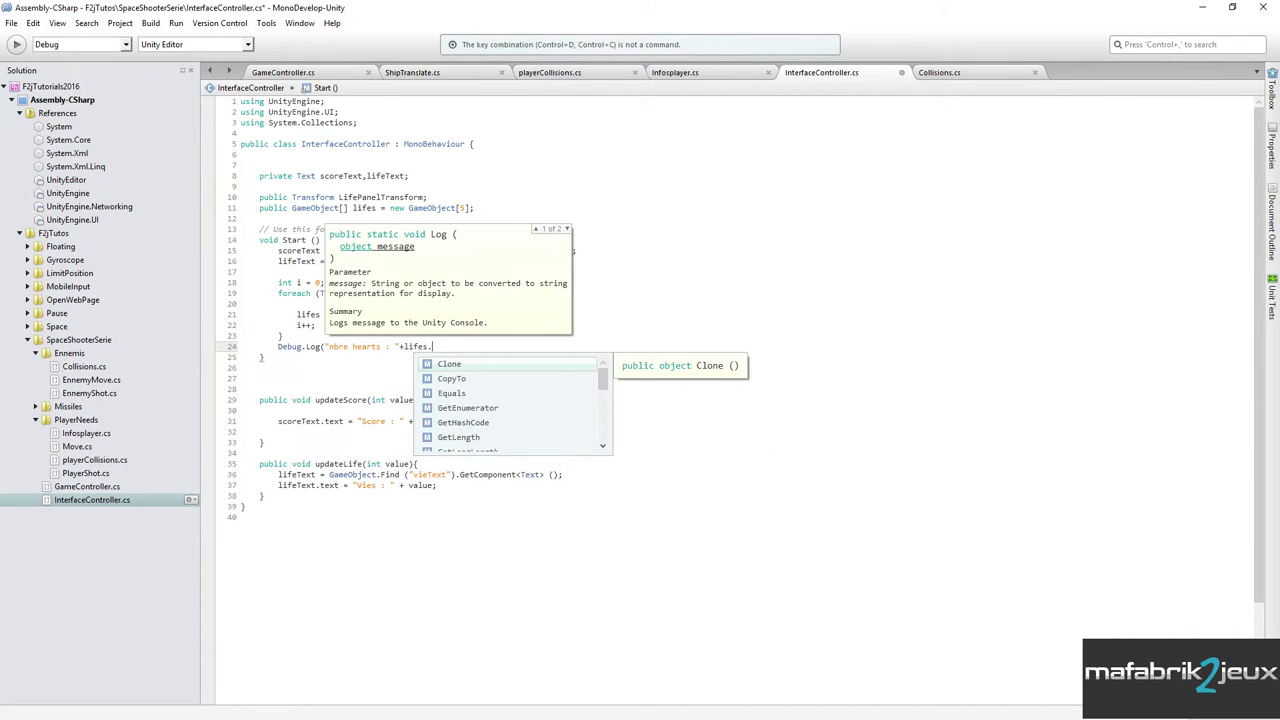
{"action": "type", "text": "Length"}
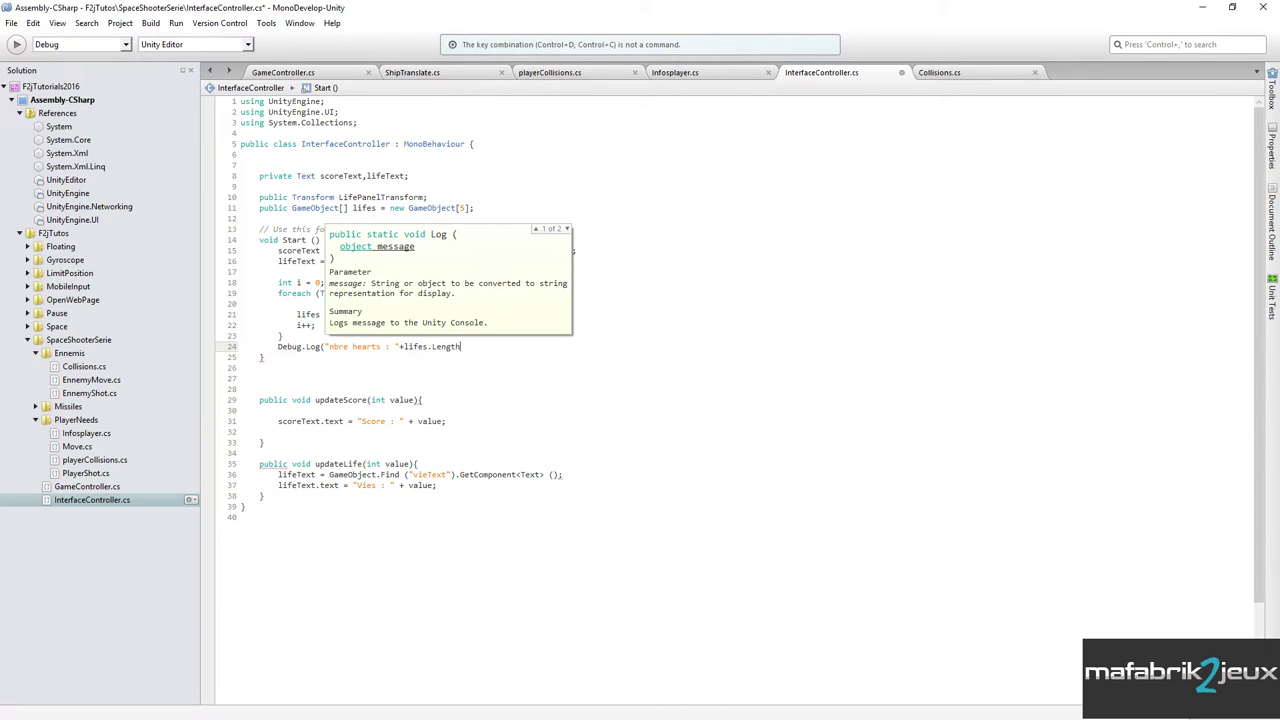
{"action": "type", "text": ");"}
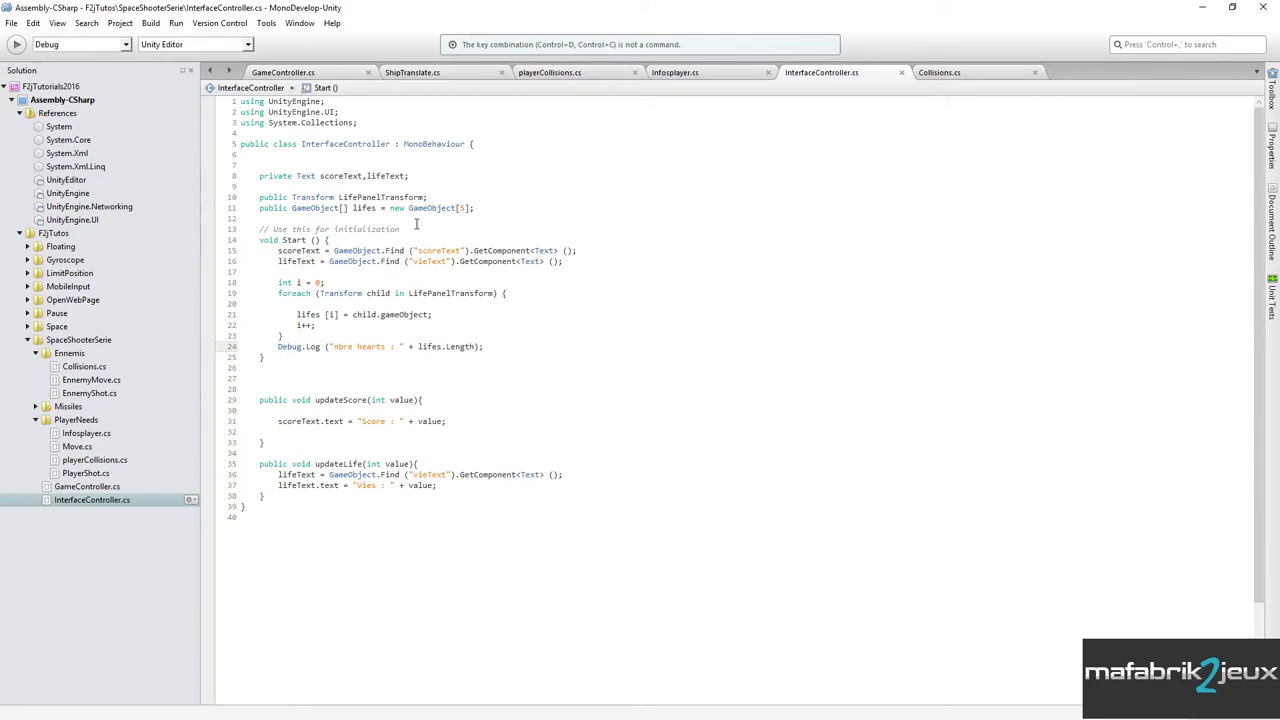
Highlight LifePanelTransform, the foreach header, gameObject and the log line, then return to Unity.
{"action": "left_click", "coordinate": [359, 188]}
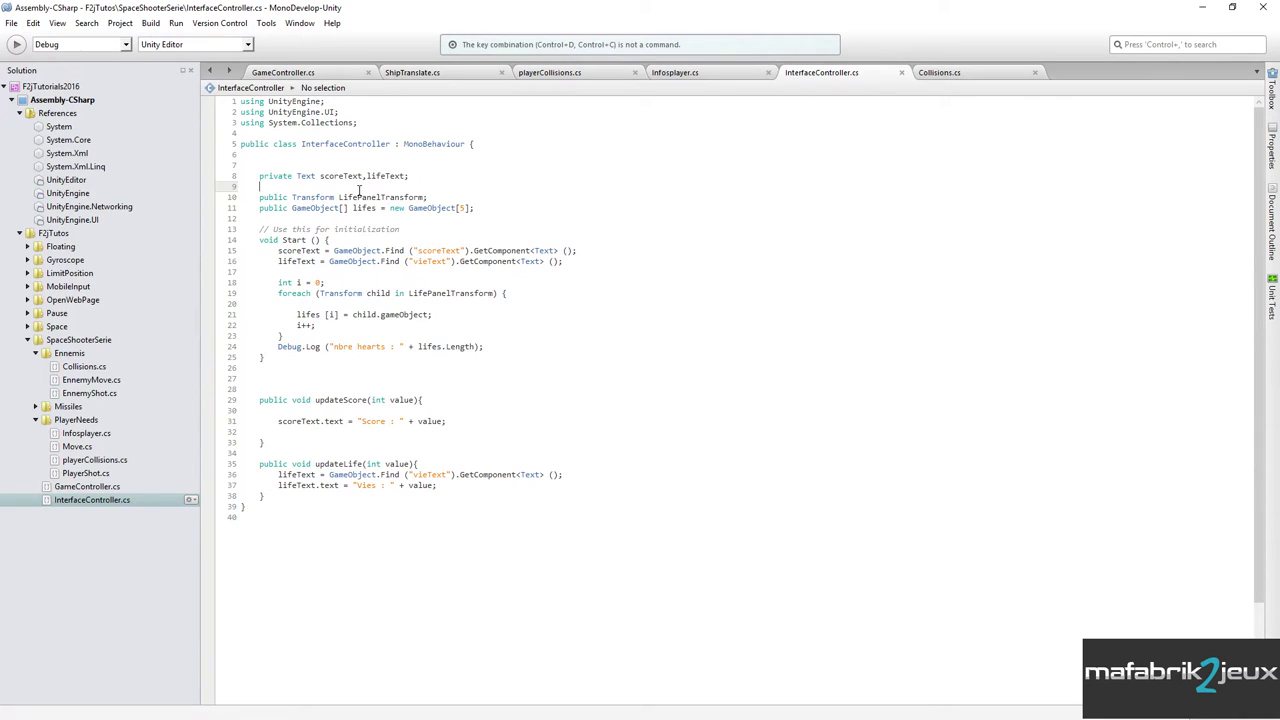
{"action": "double_click", "coordinate": [357, 197]}
{"action": "left_click_drag", "start_coordinate": [278, 293], "coordinate": [508, 293]}
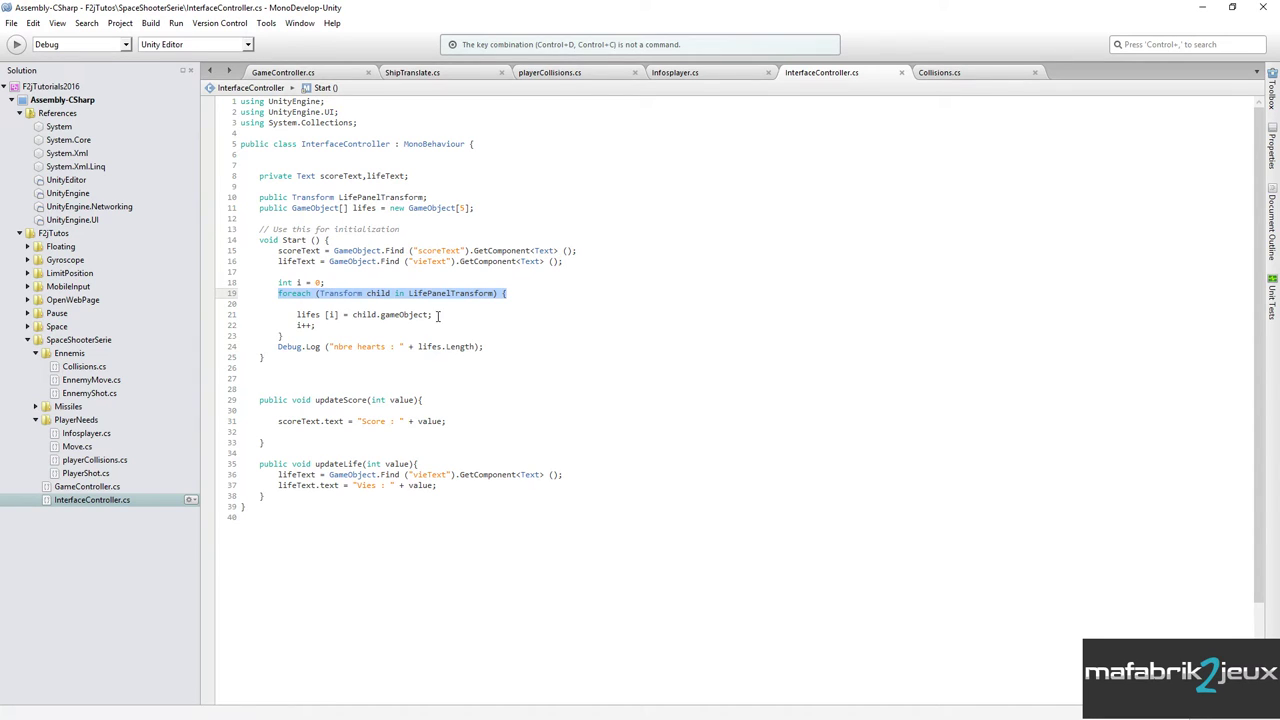
{"action": "double_click", "coordinate": [400, 316]}
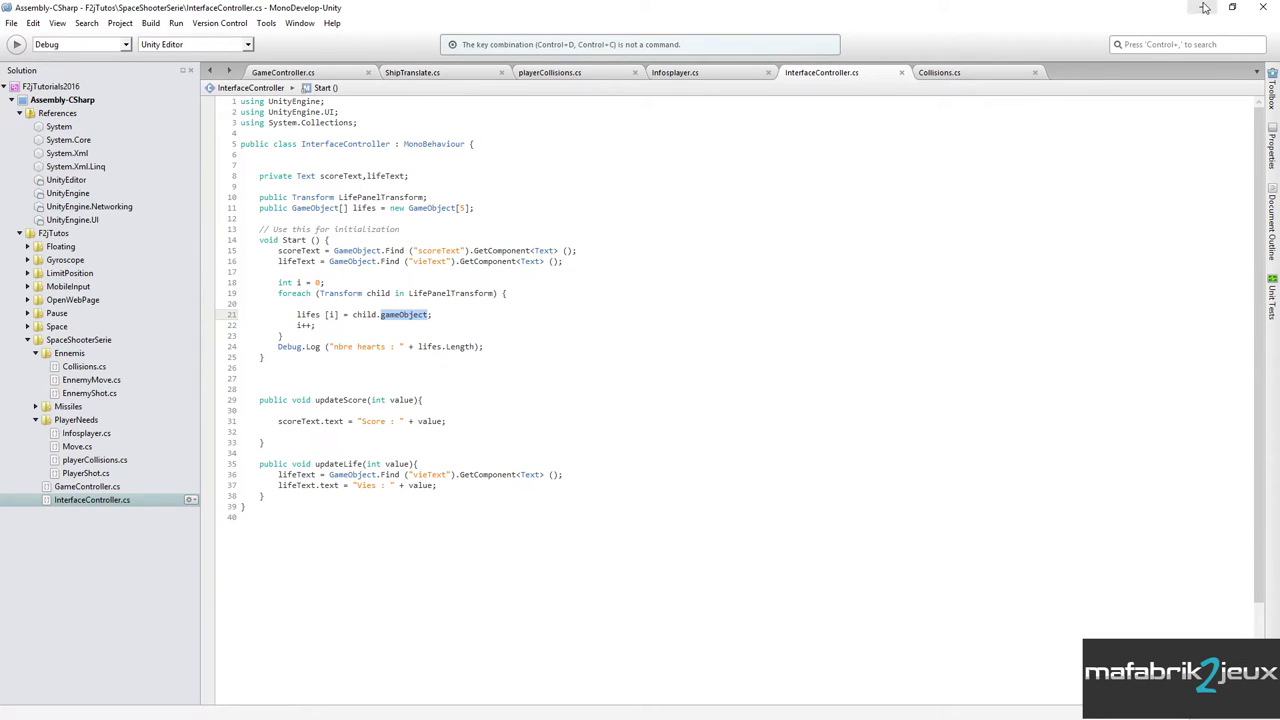
{"action": "left_click_drag", "start_coordinate": [270, 346], "coordinate": [552, 347]}
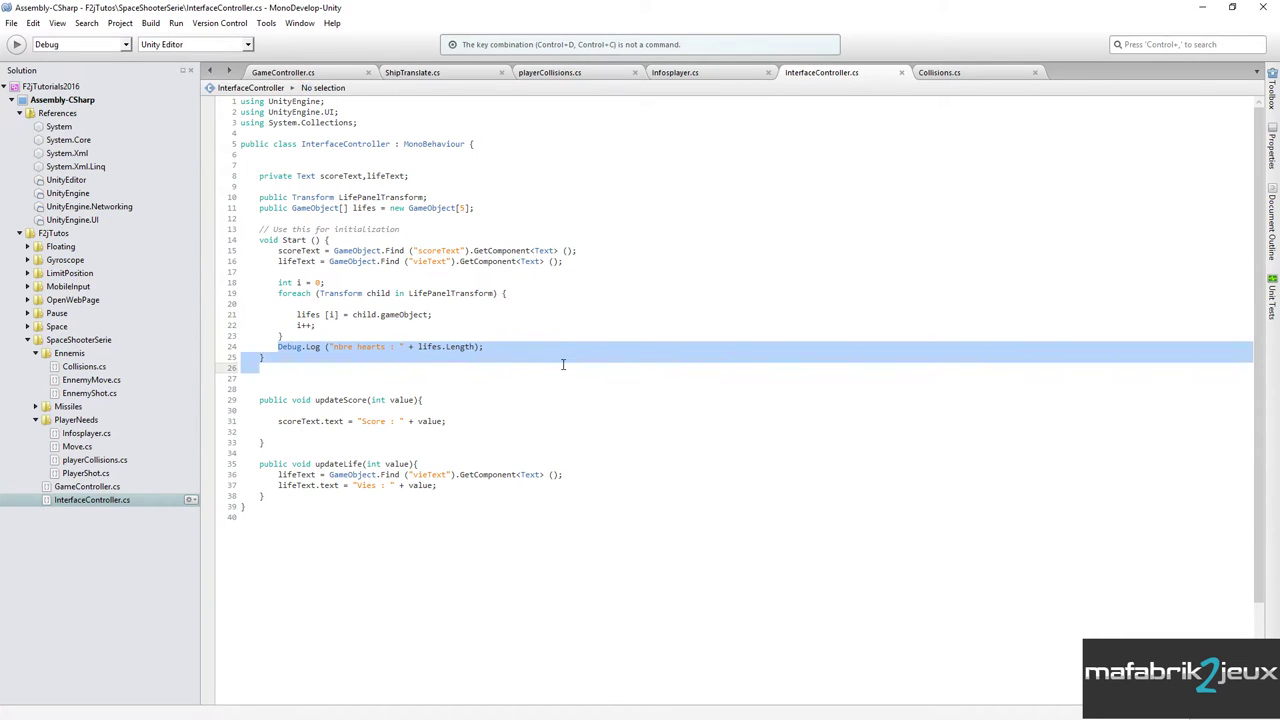
{"action": "left_click", "coordinate": [1202, 8]}
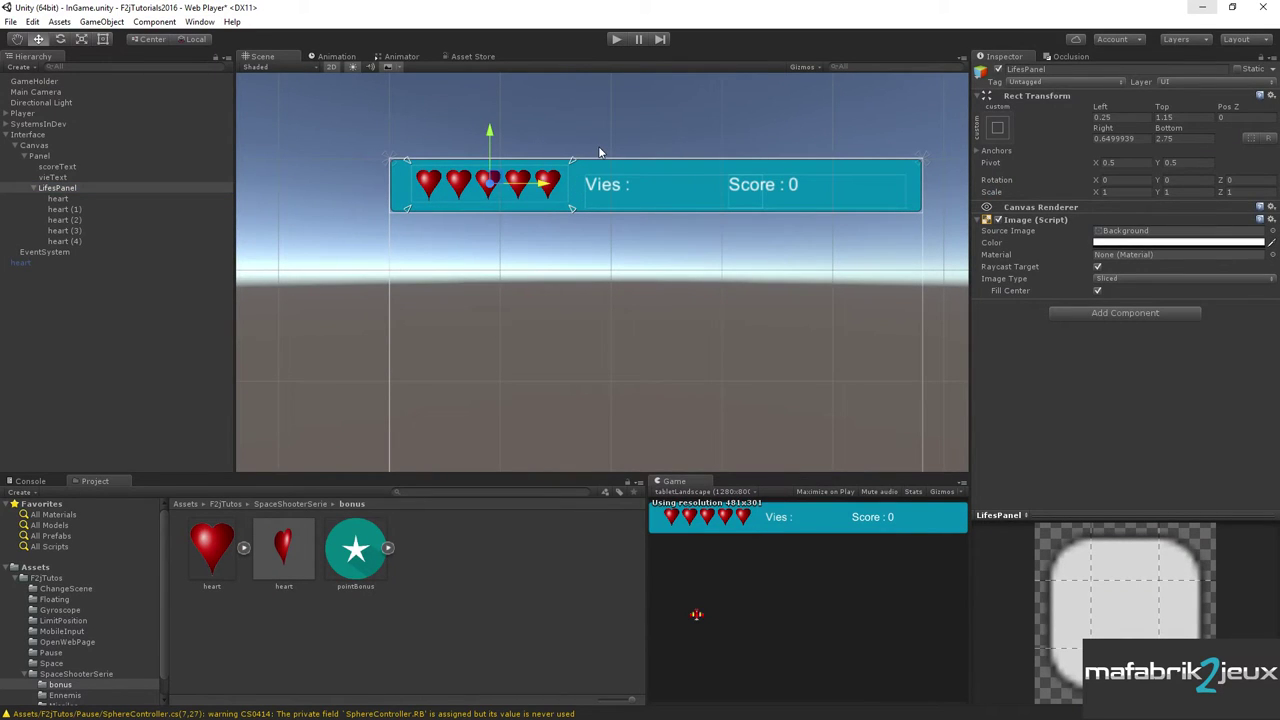
Play-test to confirm the 'nbre hearts : 5' log and five Lifes elements, then return to MonoDevelop.
{"action": "left_click", "coordinate": [29, 482]}
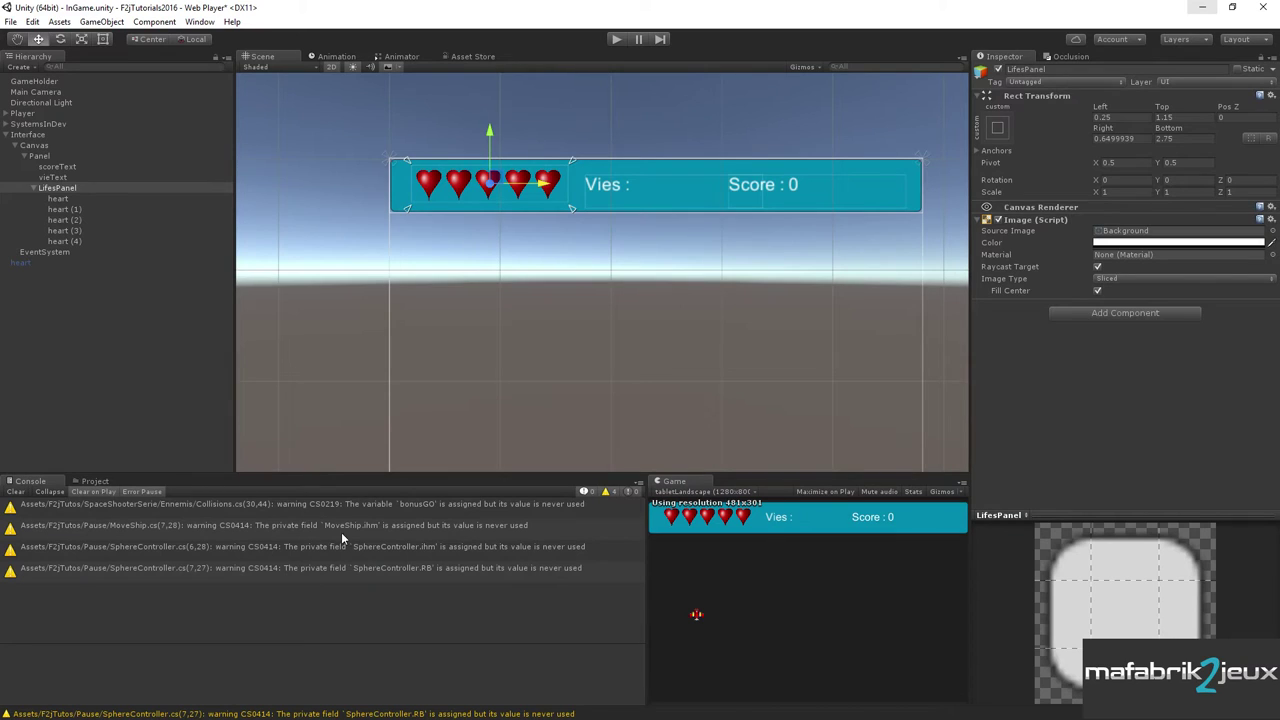
{"action": "left_click", "coordinate": [610, 40]}
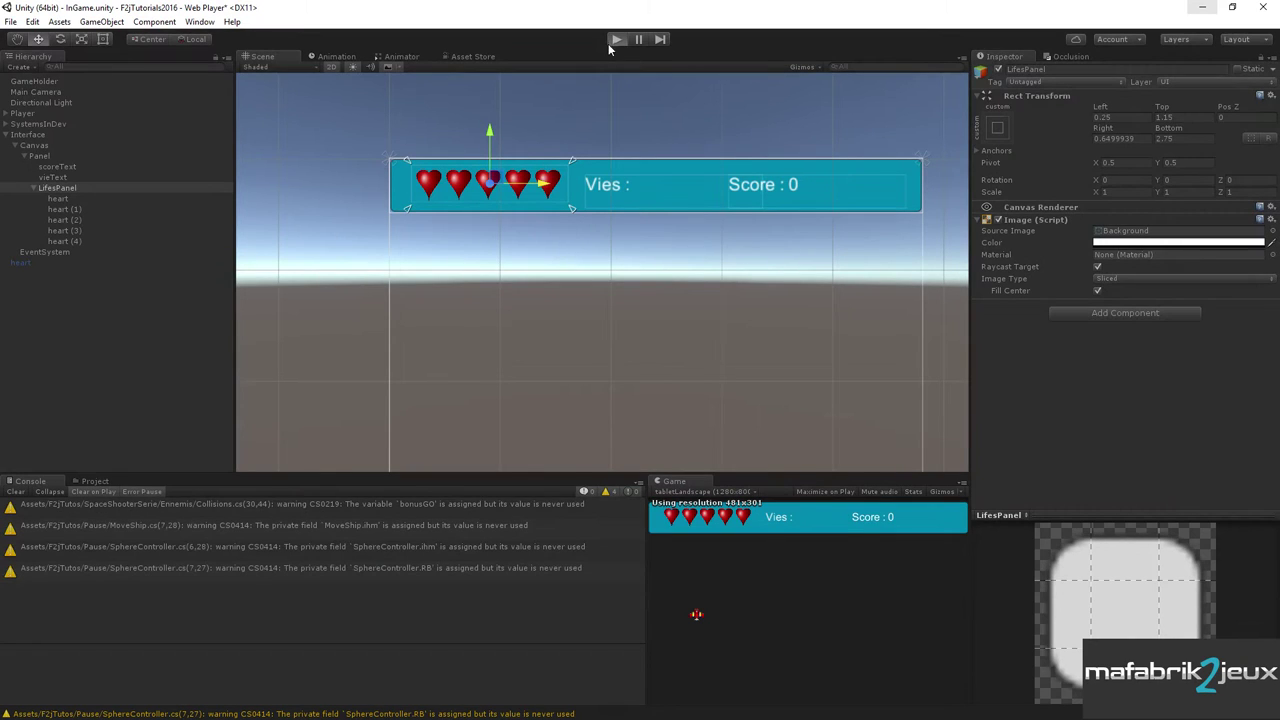
{"action": "left_click", "coordinate": [608, 43]}
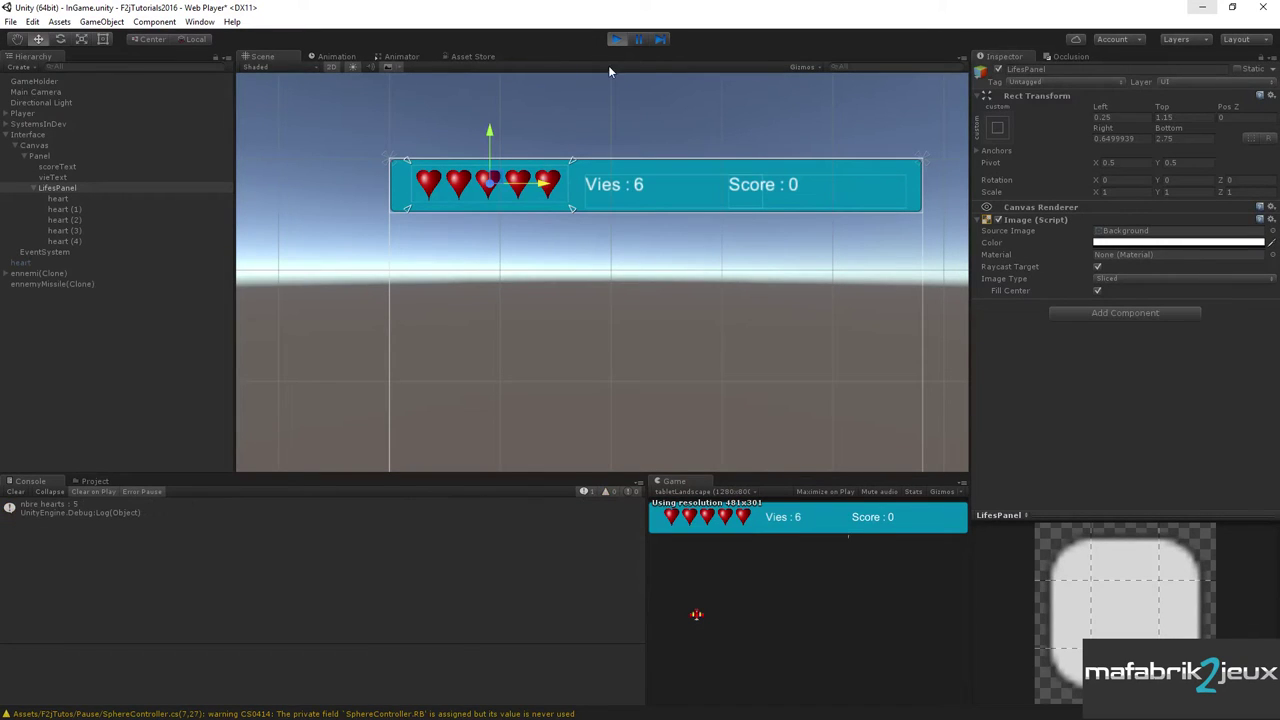
{"action": "left_click", "coordinate": [72, 506]}
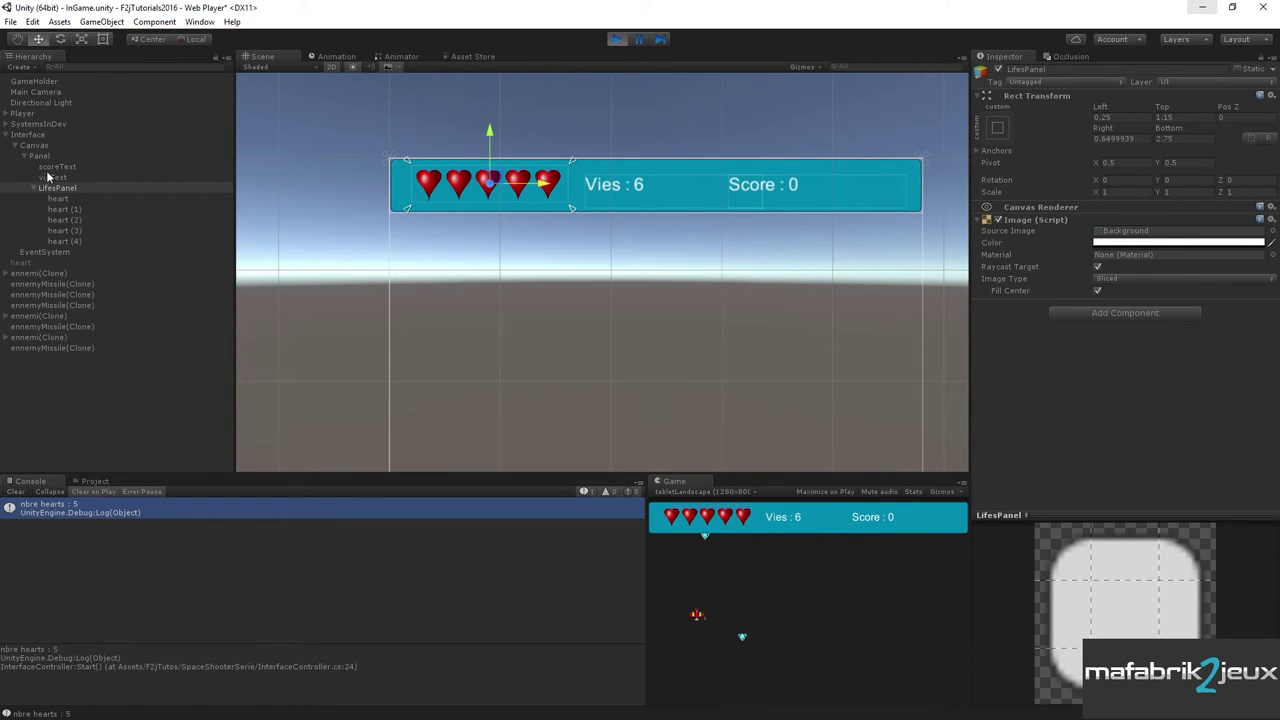
{"action": "left_click", "coordinate": [30, 134]}
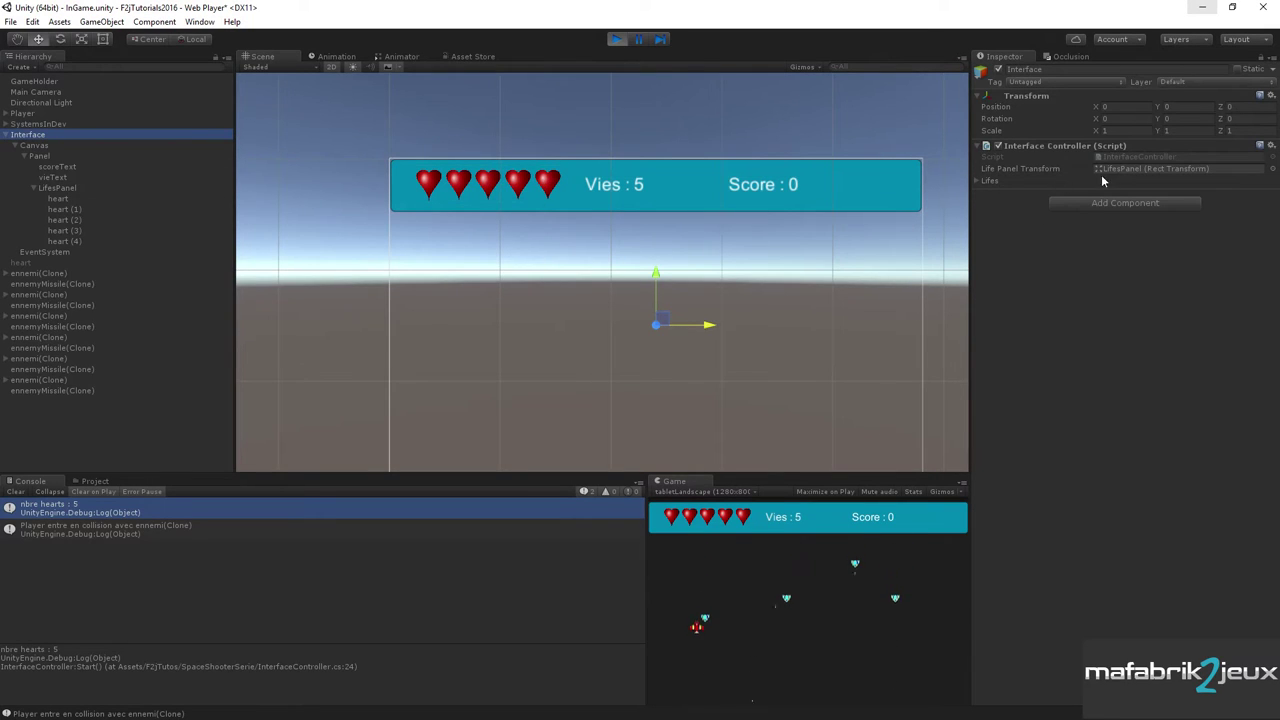
{"action": "left_click", "coordinate": [1015, 180]}
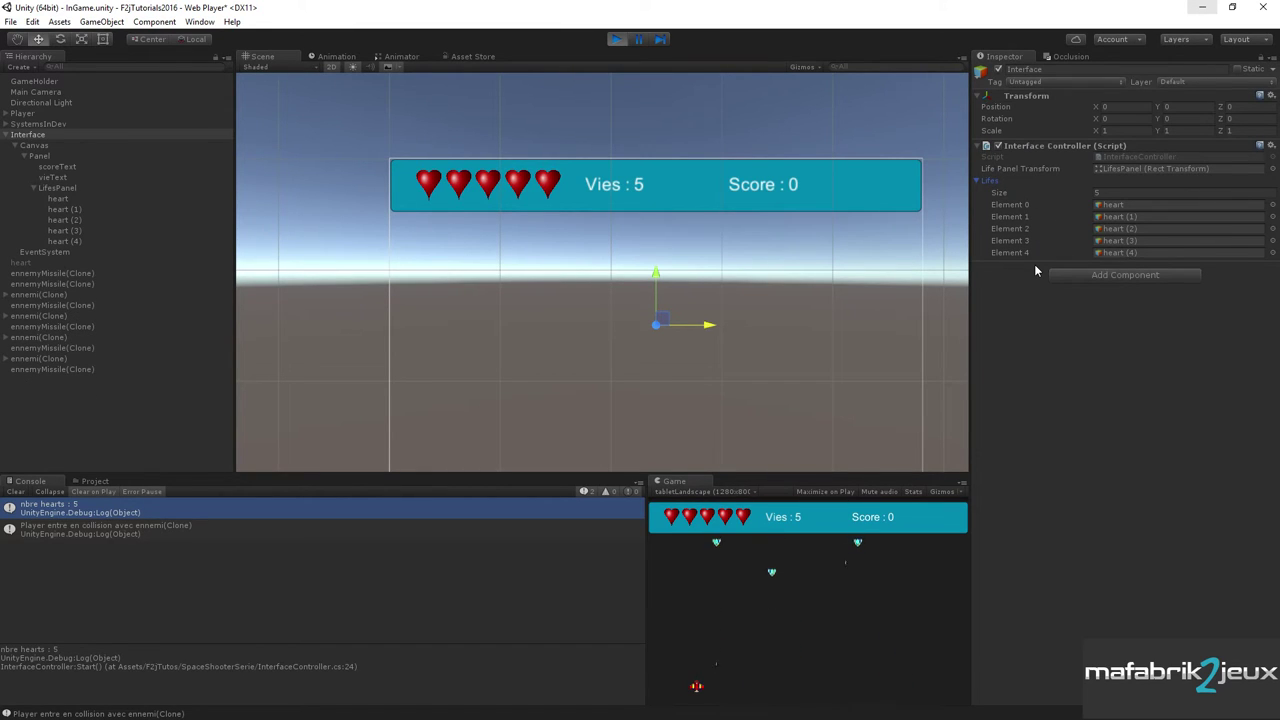
{"action": "left_click", "coordinate": [616, 40]}
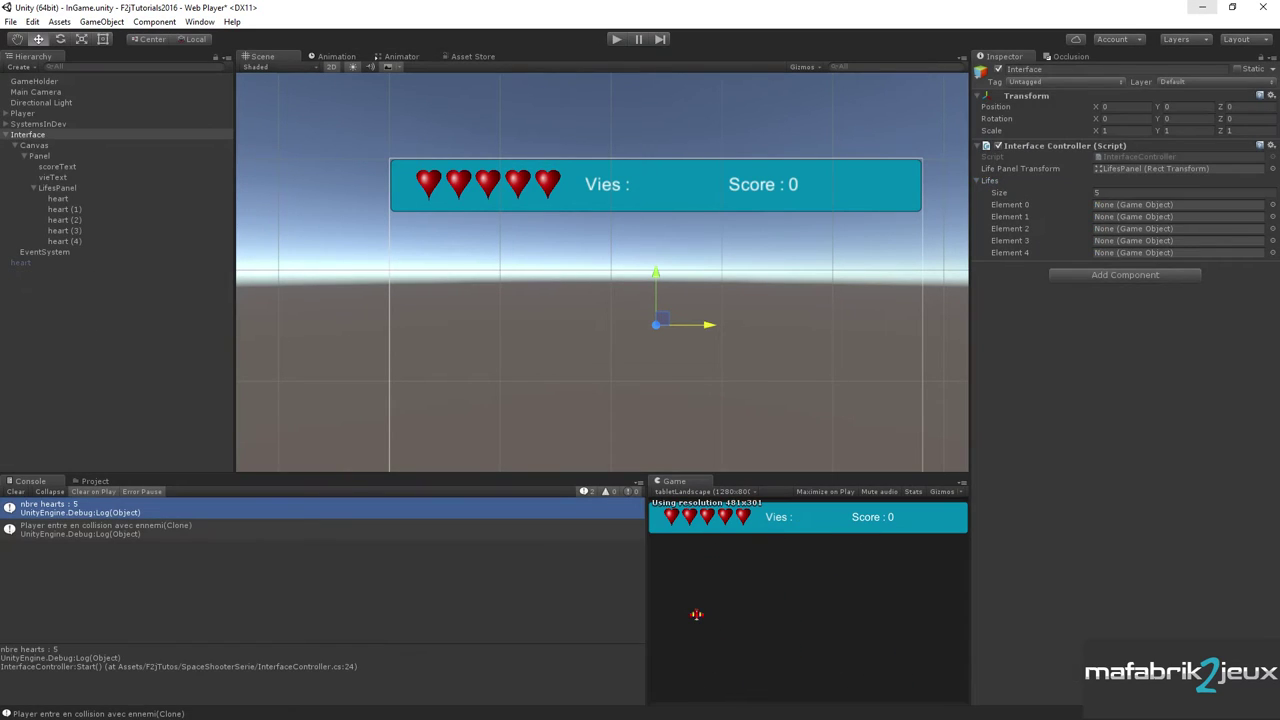
{"action": "key", "text": "alt+Tab"}
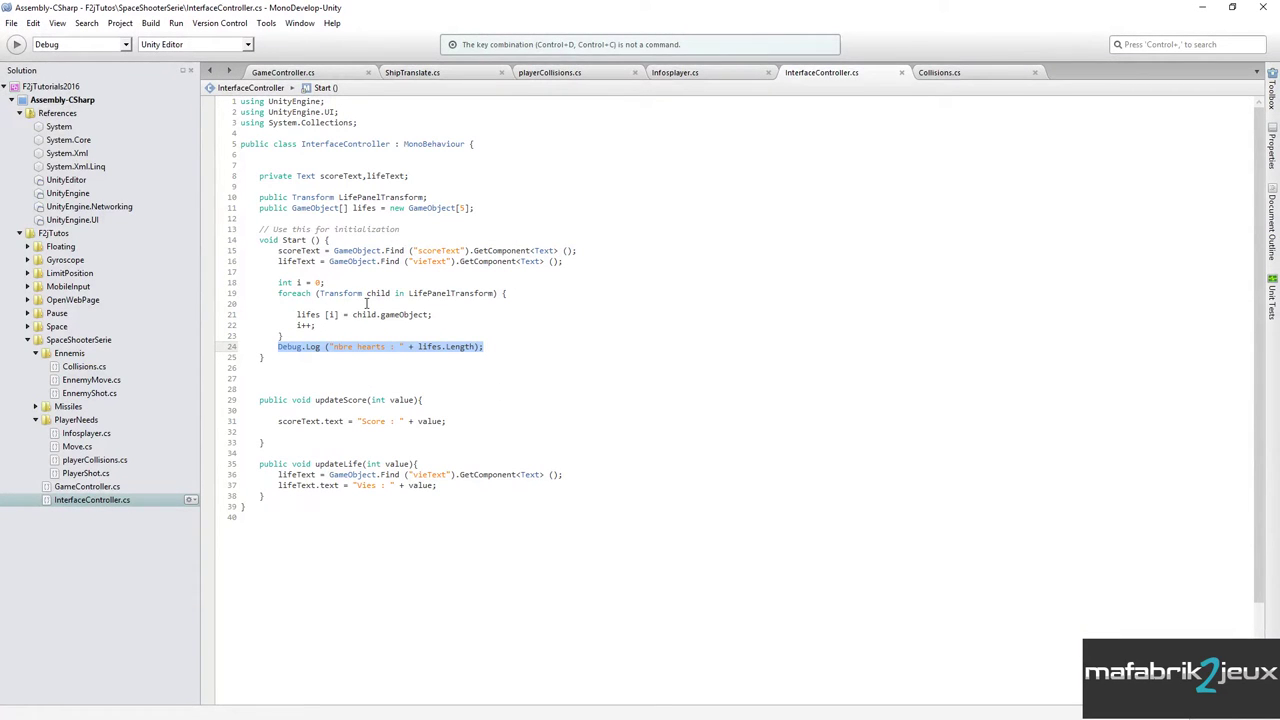
Highlight updateLife in InterfaceController and the call passing lifes in Infosplayer.cs.
{"action": "double_click", "coordinate": [340, 464]}
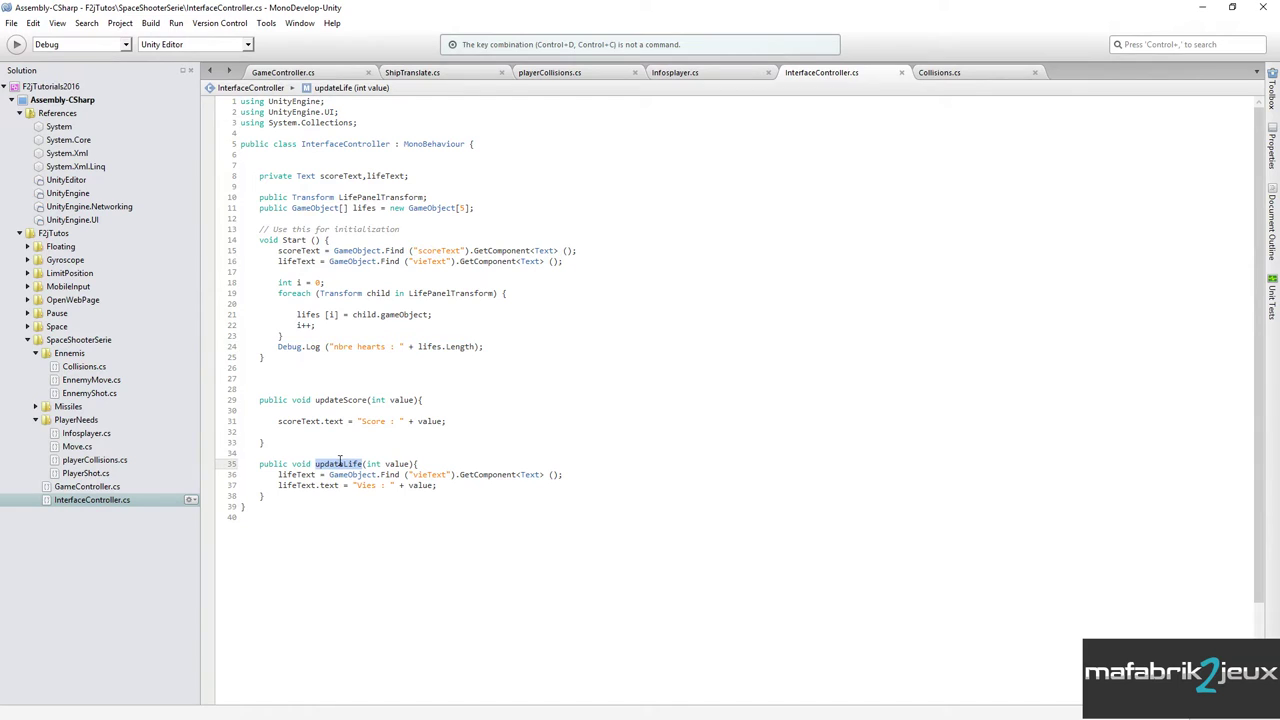
{"action": "left_click", "coordinate": [688, 80]}
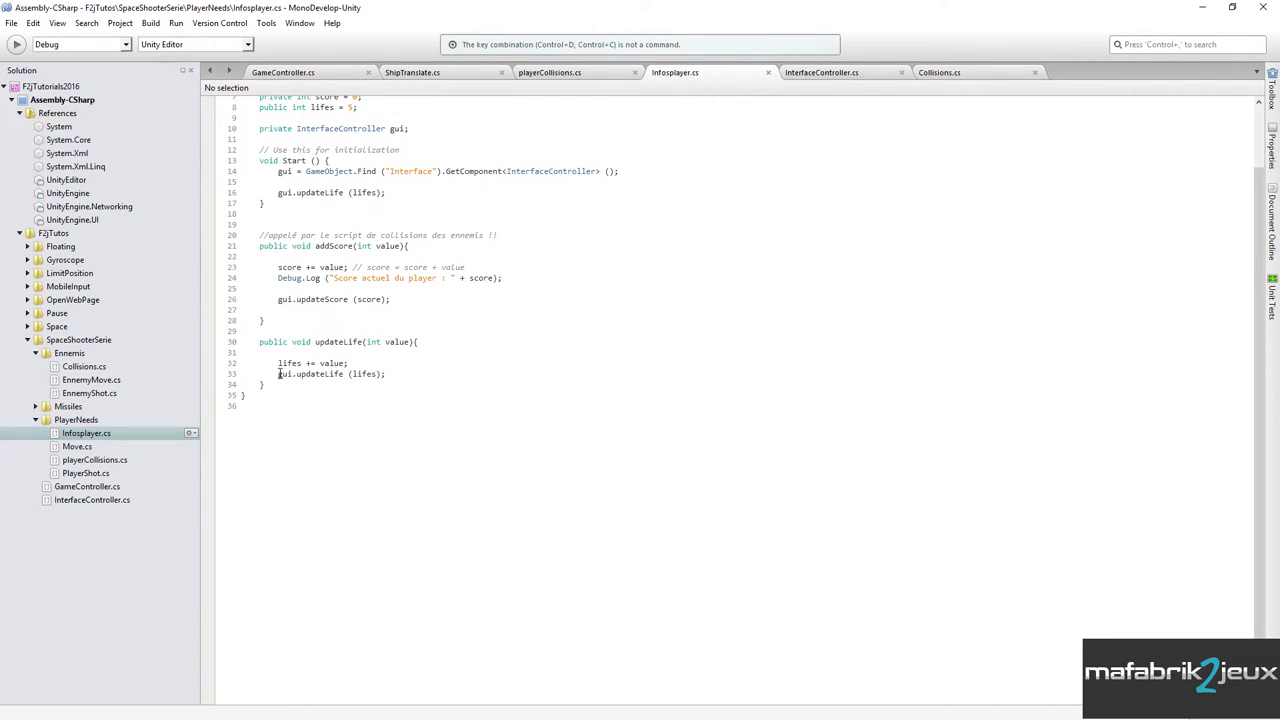
{"action": "left_click_drag", "start_coordinate": [277, 375], "coordinate": [404, 380]}
{"action": "double_click", "coordinate": [337, 342]}
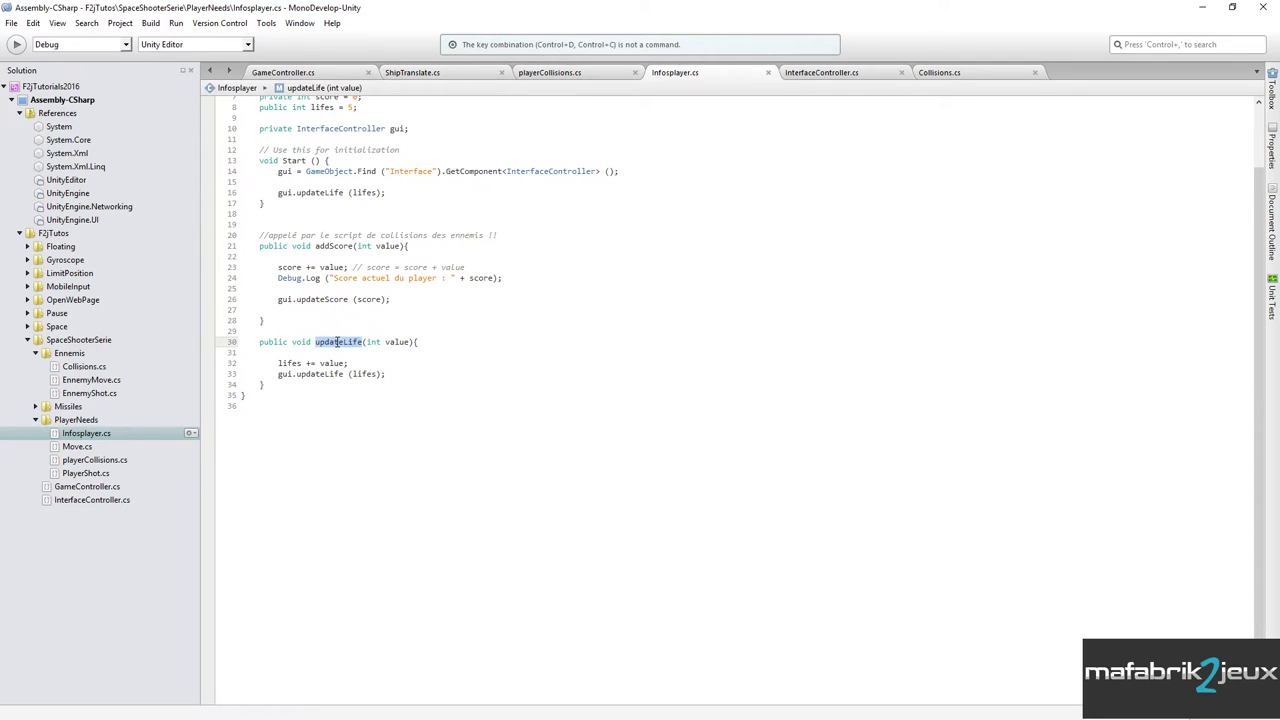
Review the HeartBonus and EnnemyMissile tag checks in playerCollisions.cs.
{"action": "left_click", "coordinate": [560, 76]}
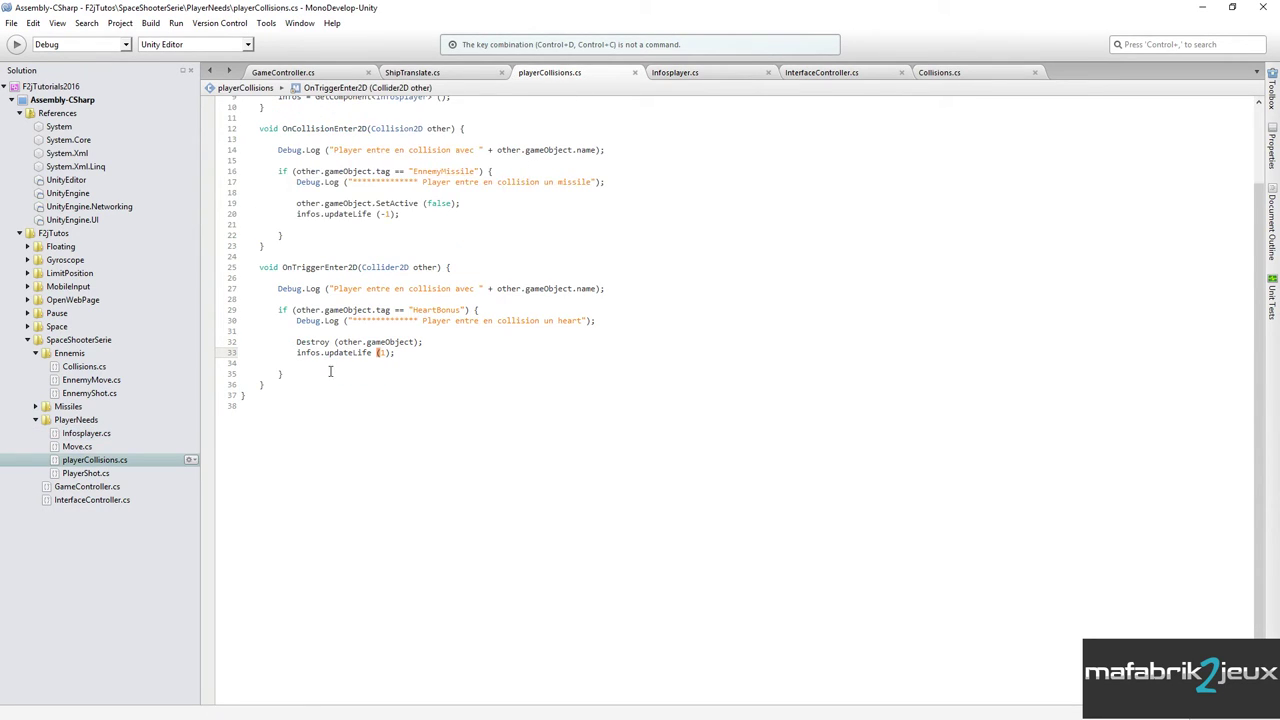
{"action": "left_click", "coordinate": [430, 310]}
{"action": "double_click", "coordinate": [429, 310]}
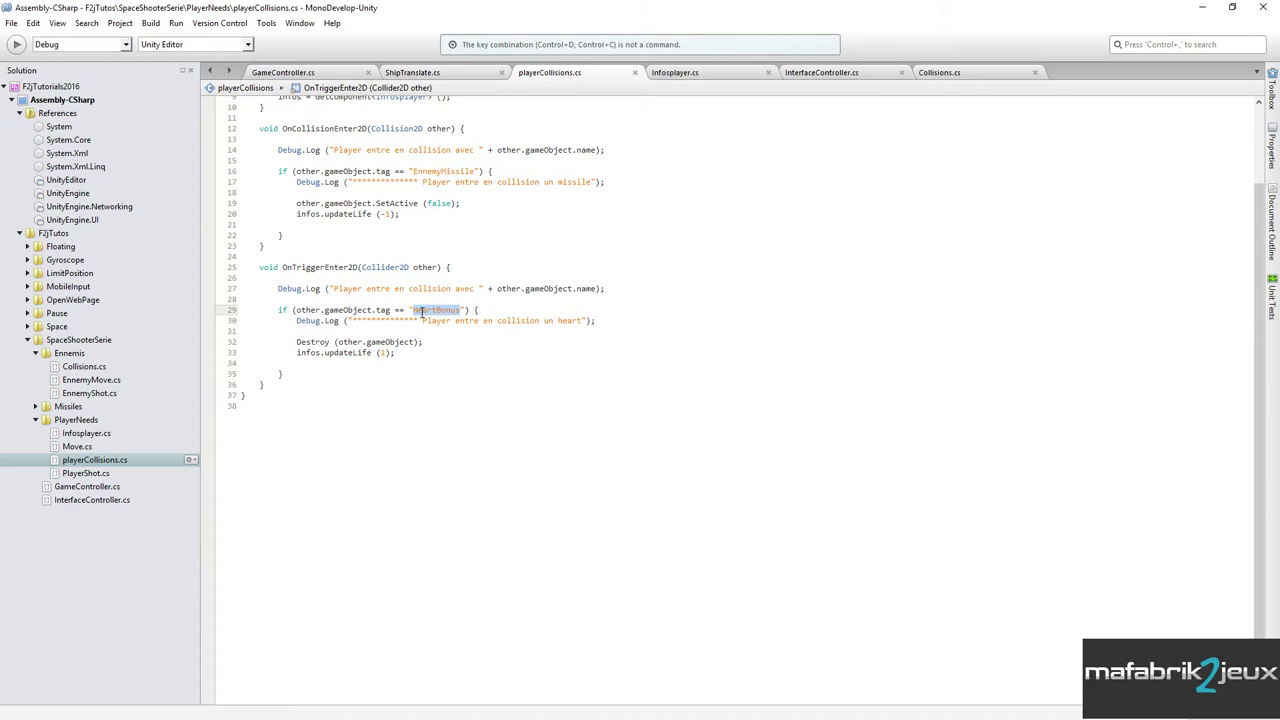
{"action": "double_click", "coordinate": [424, 173]}
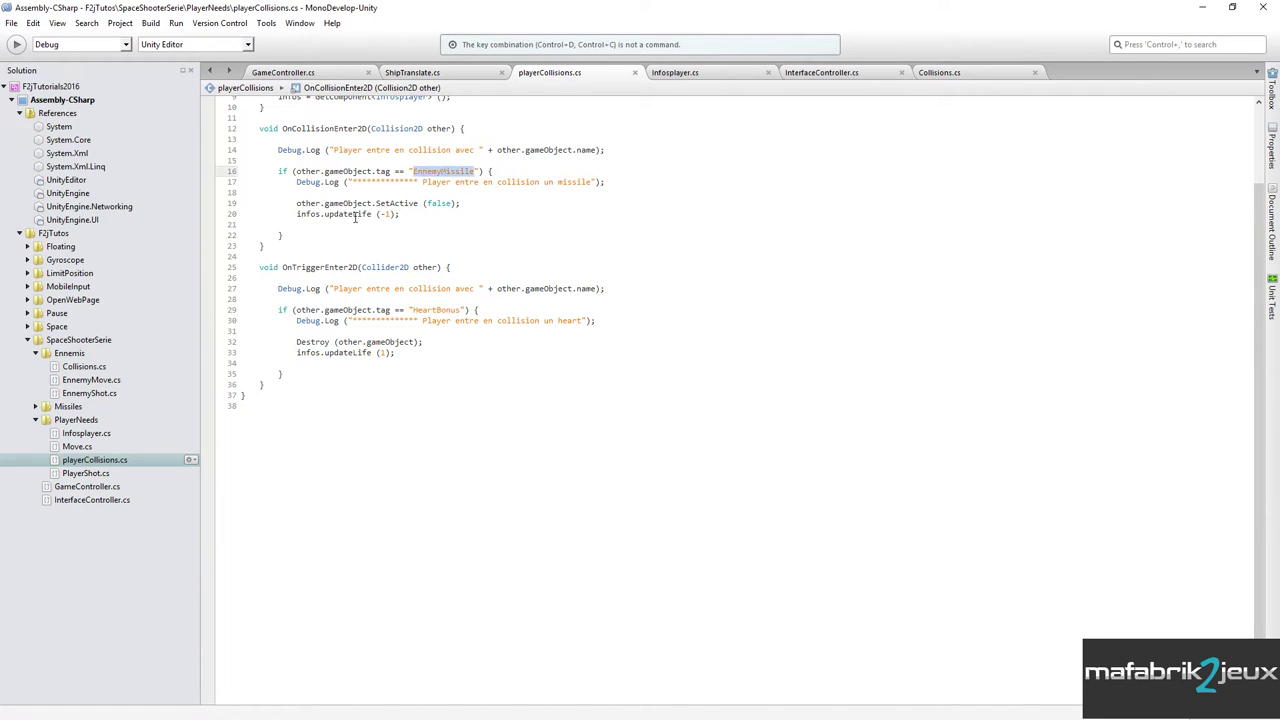
Highlight the Player tag check and updateLife(-1*playerLifeLost) call in Collisions.cs.
{"action": "left_click", "coordinate": [945, 77]}
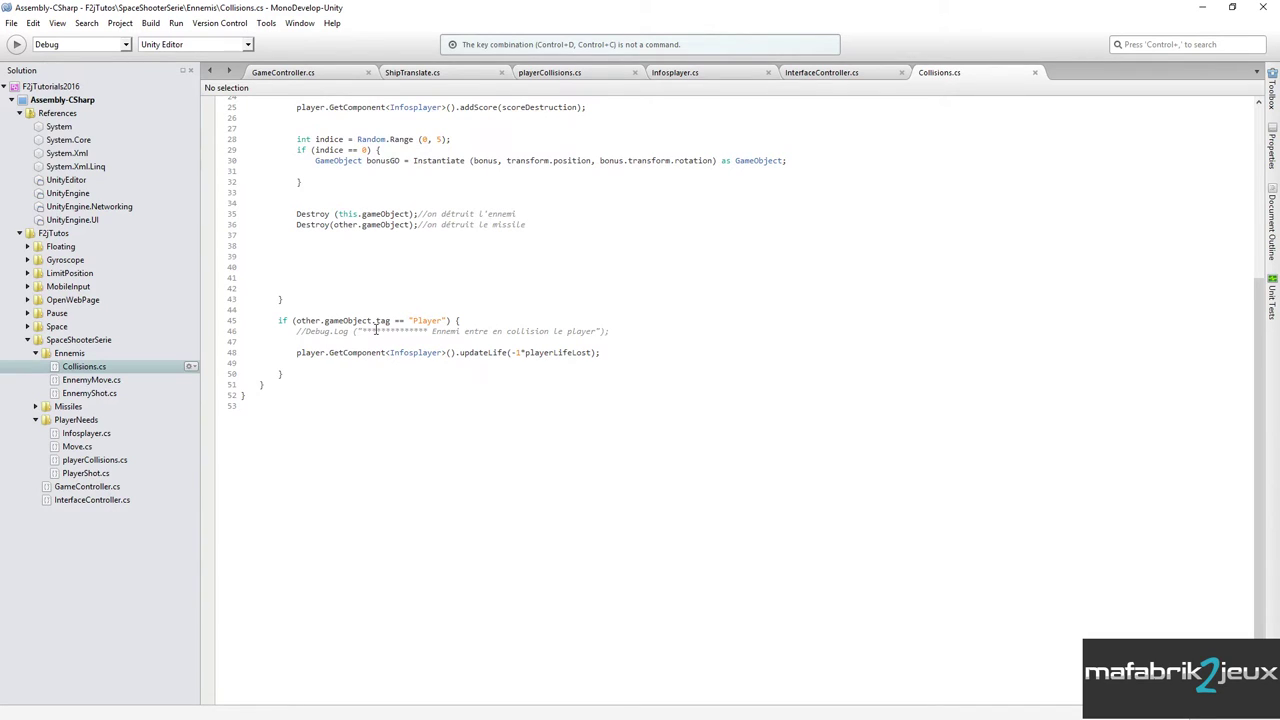
{"action": "double_click", "coordinate": [426, 321]}
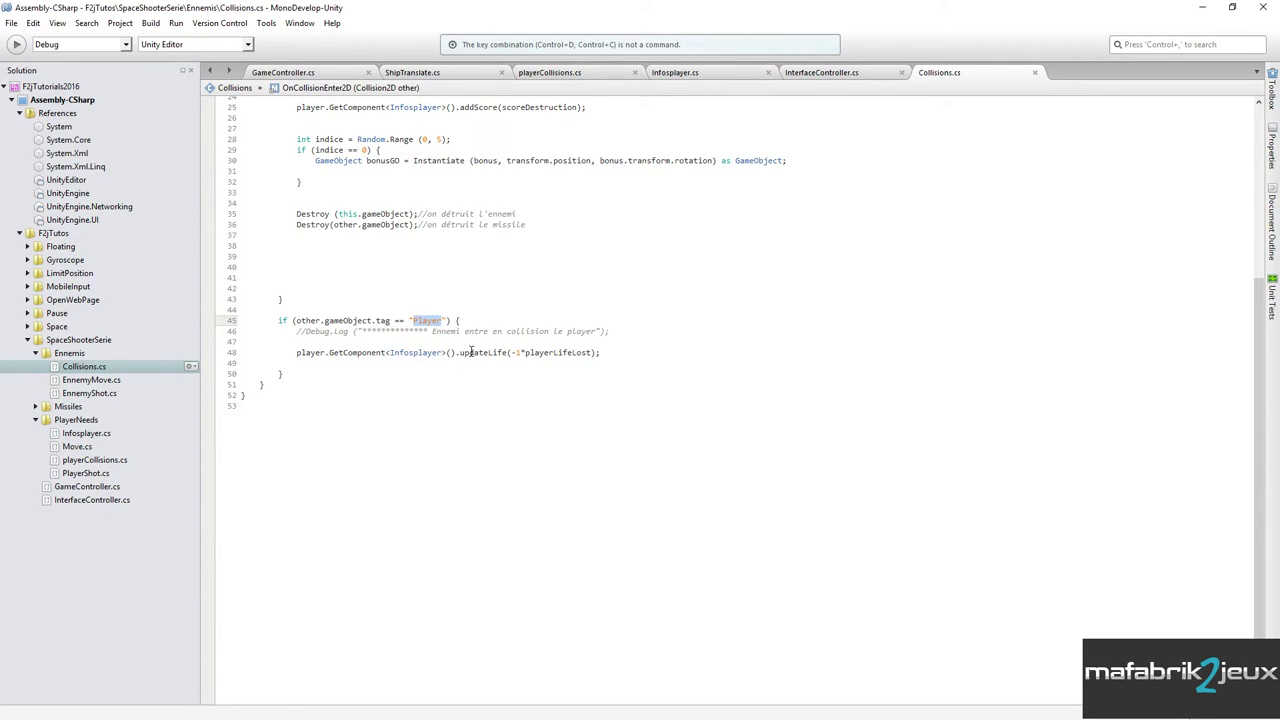
{"action": "left_click_drag", "start_coordinate": [460, 352], "coordinate": [592, 352]}
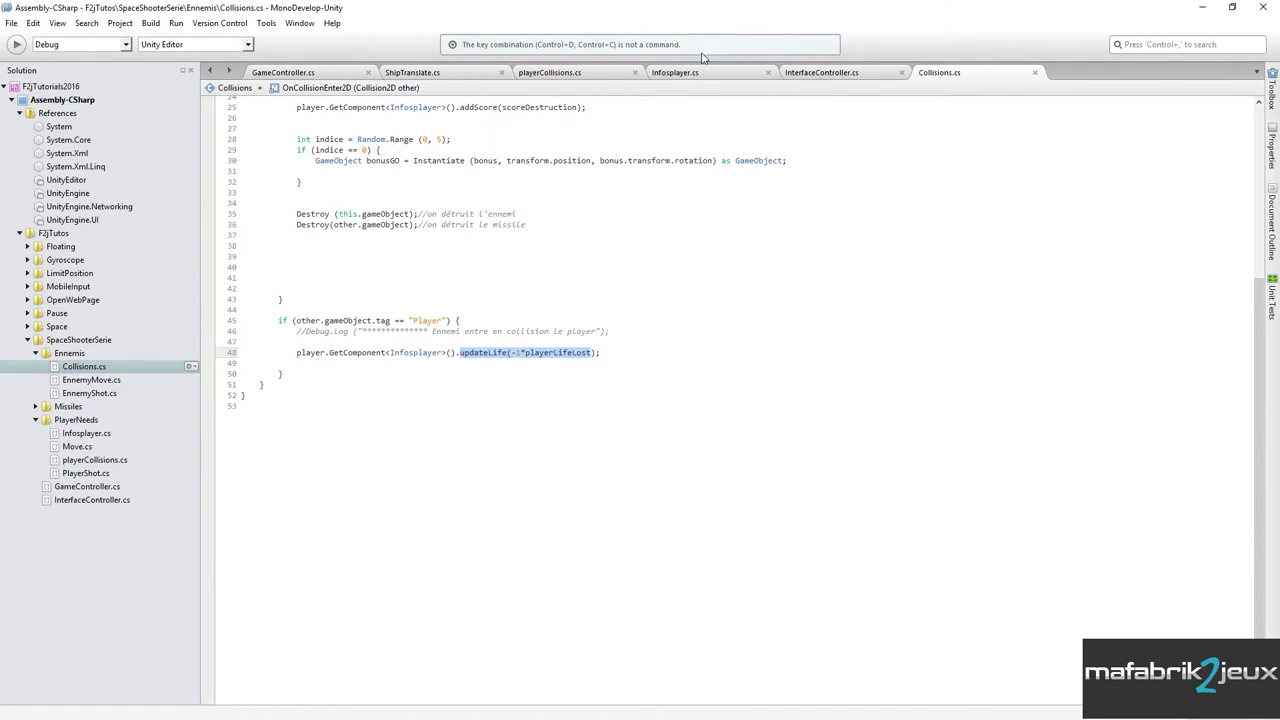
Review the lifes += value line and gui.updateLife (lifes) call in Infosplayer.cs.
{"action": "left_click", "coordinate": [682, 75]}
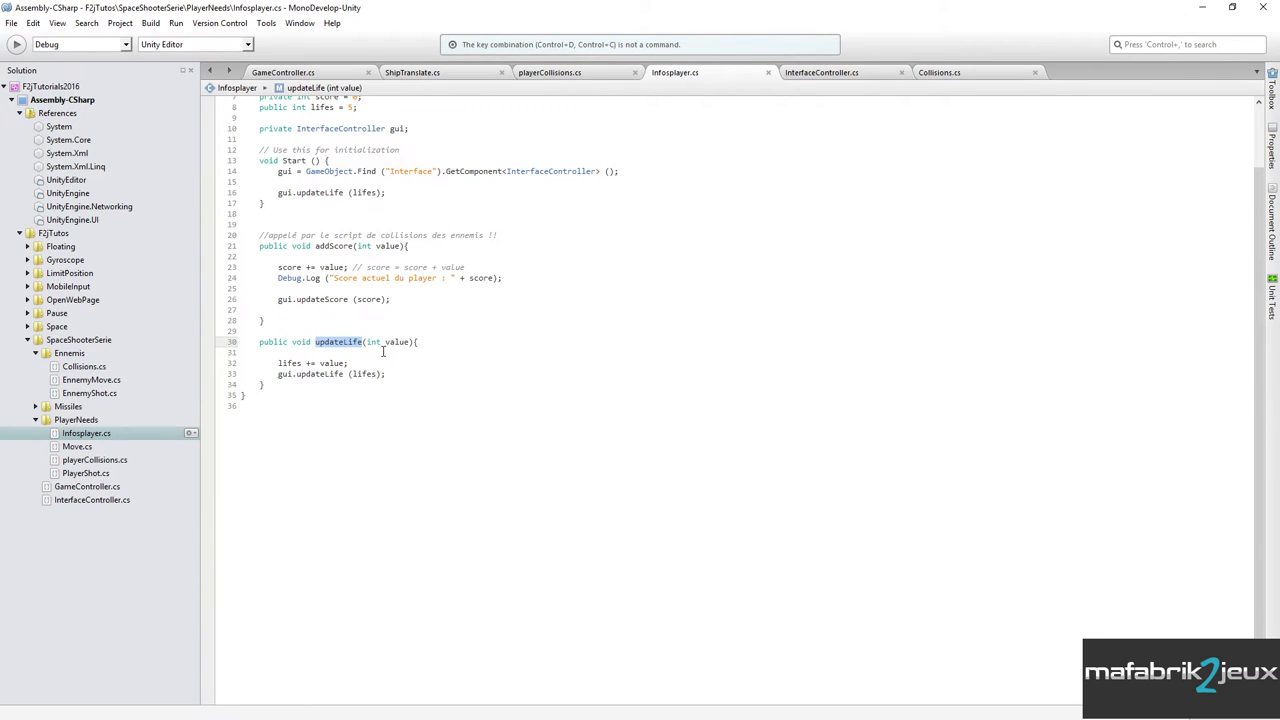
{"action": "left_click_drag", "start_coordinate": [278, 363], "coordinate": [349, 364]}
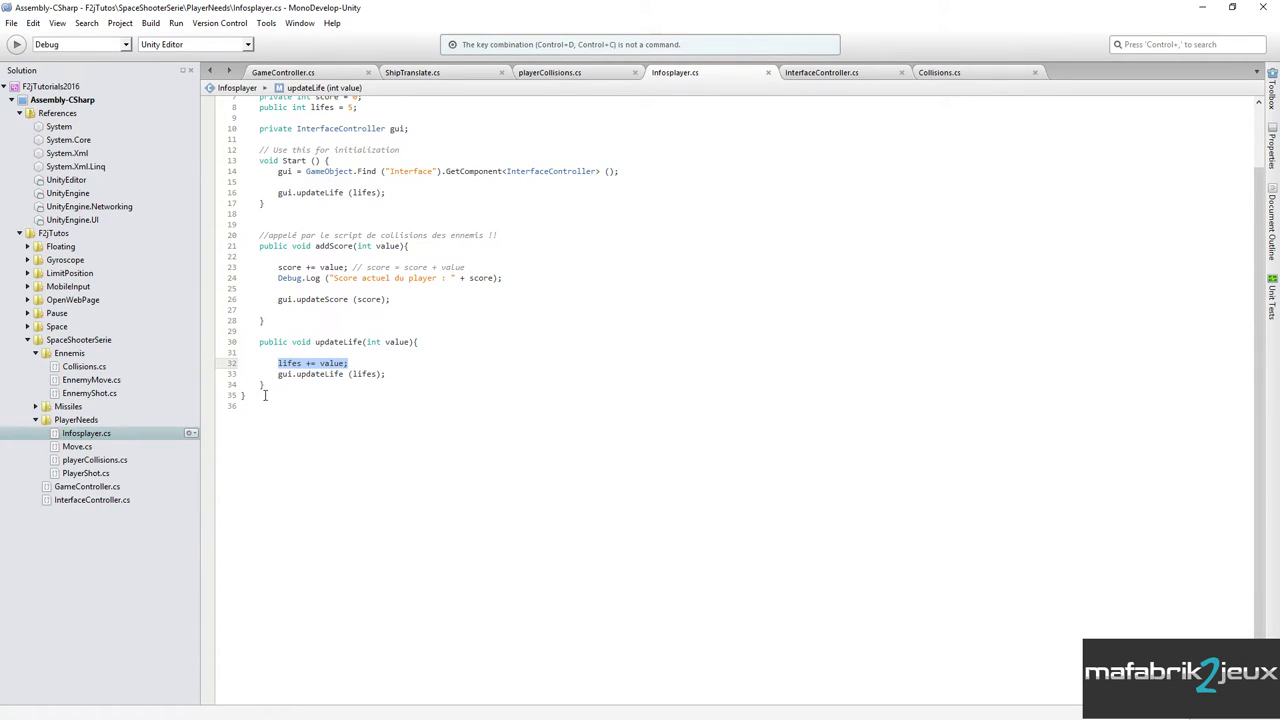
{"action": "left_click_drag", "start_coordinate": [278, 374], "coordinate": [391, 371]}
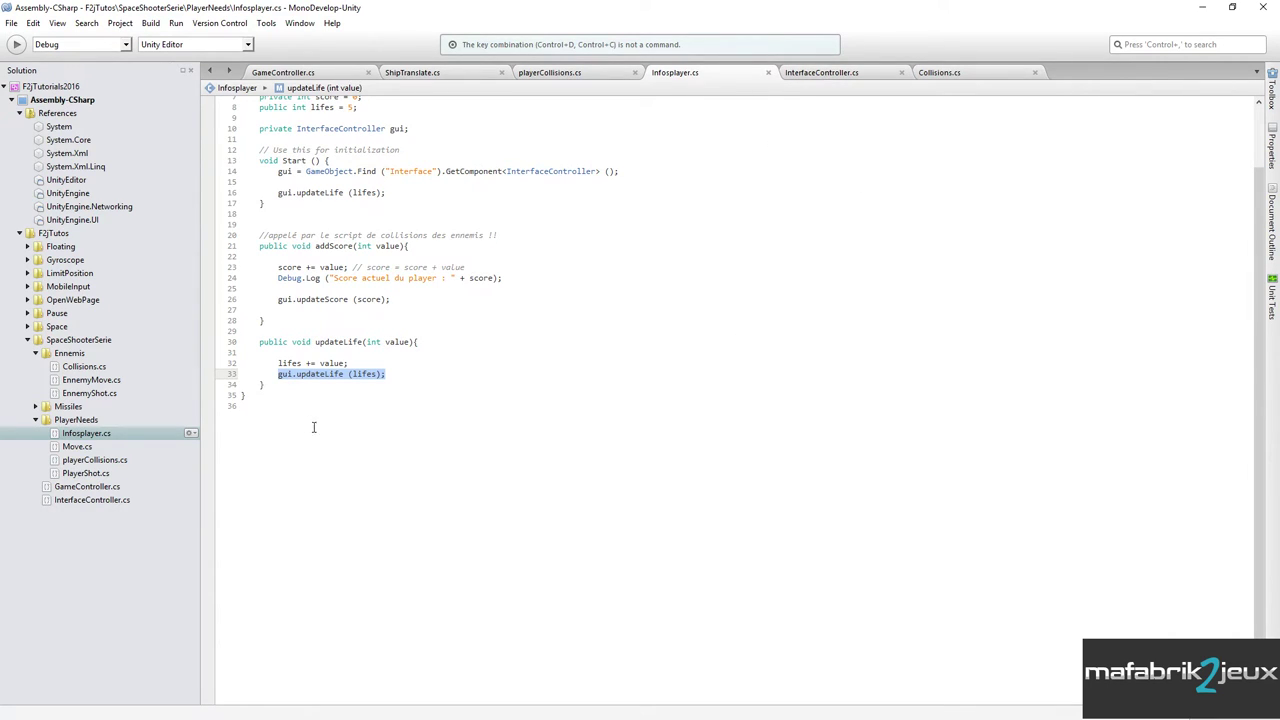
{"action": "left_click_drag", "start_coordinate": [279, 375], "coordinate": [284, 383]}
In InterfaceController.cs, highlight updateLife's two lifeText lines and place the caret after them.
{"action": "left_click", "coordinate": [812, 75]}
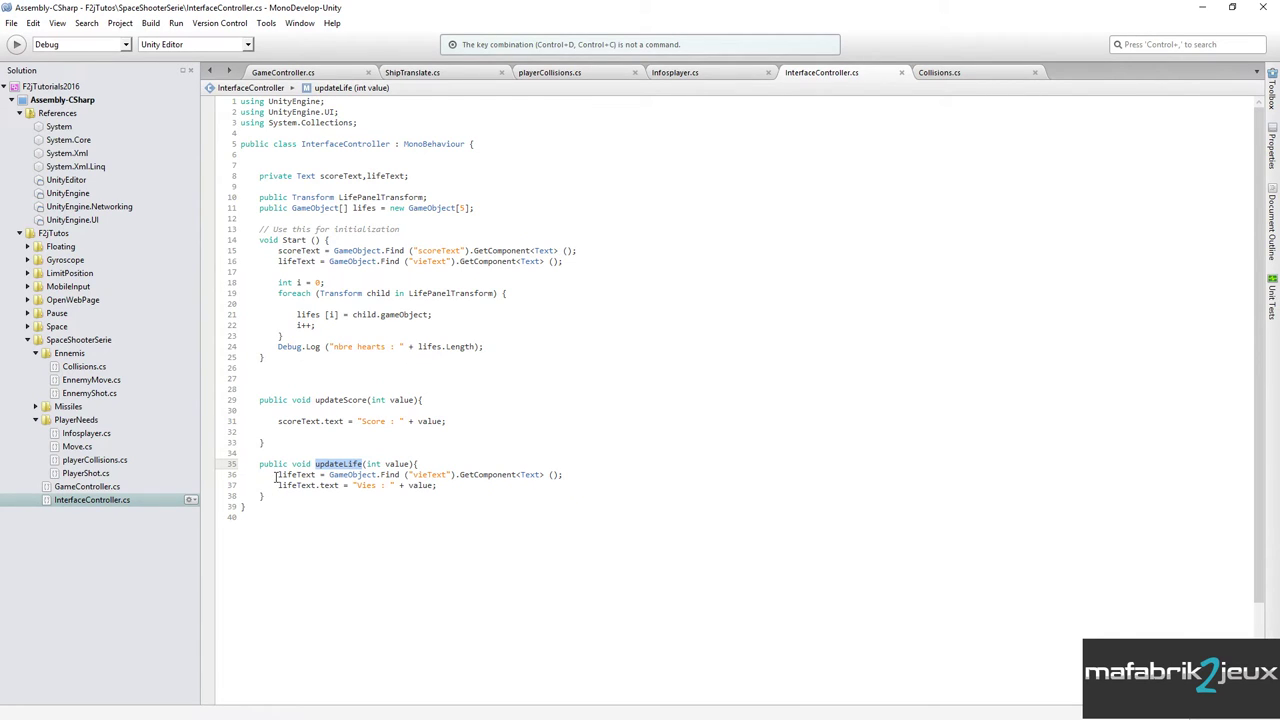
{"action": "left_click_drag", "start_coordinate": [278, 475], "coordinate": [446, 486]}
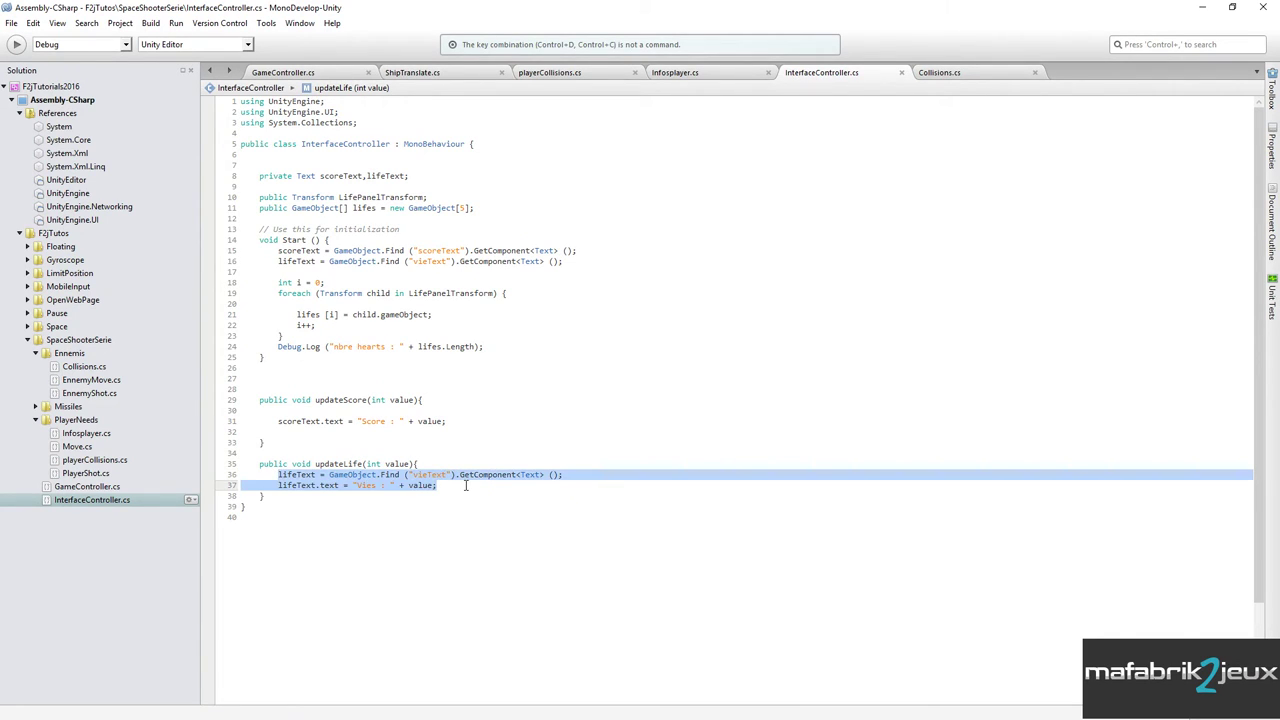
{"action": "left_click", "coordinate": [446, 486]}
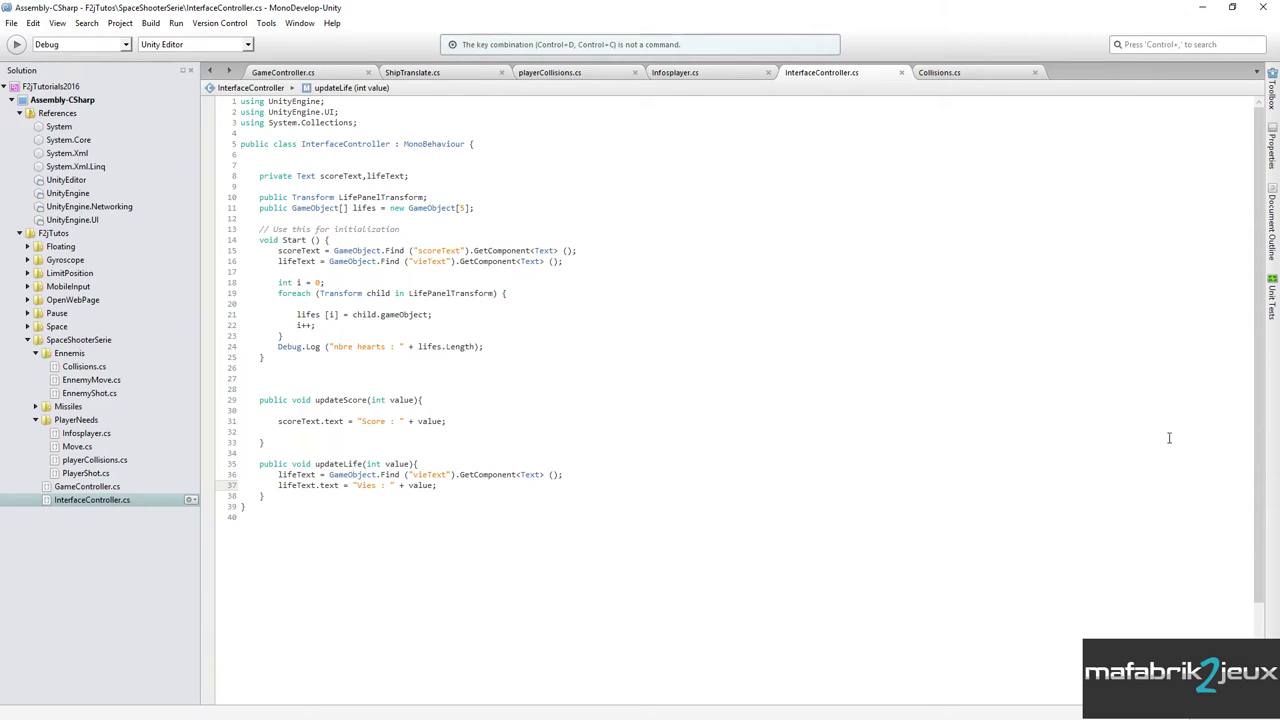
Add for (int i = 0; i < lifes.Length; i++) containing an empty if (i > (value - 1)) block.
{"action": "key", "text": "Return"}
{"action": "key", "text": "Return"}
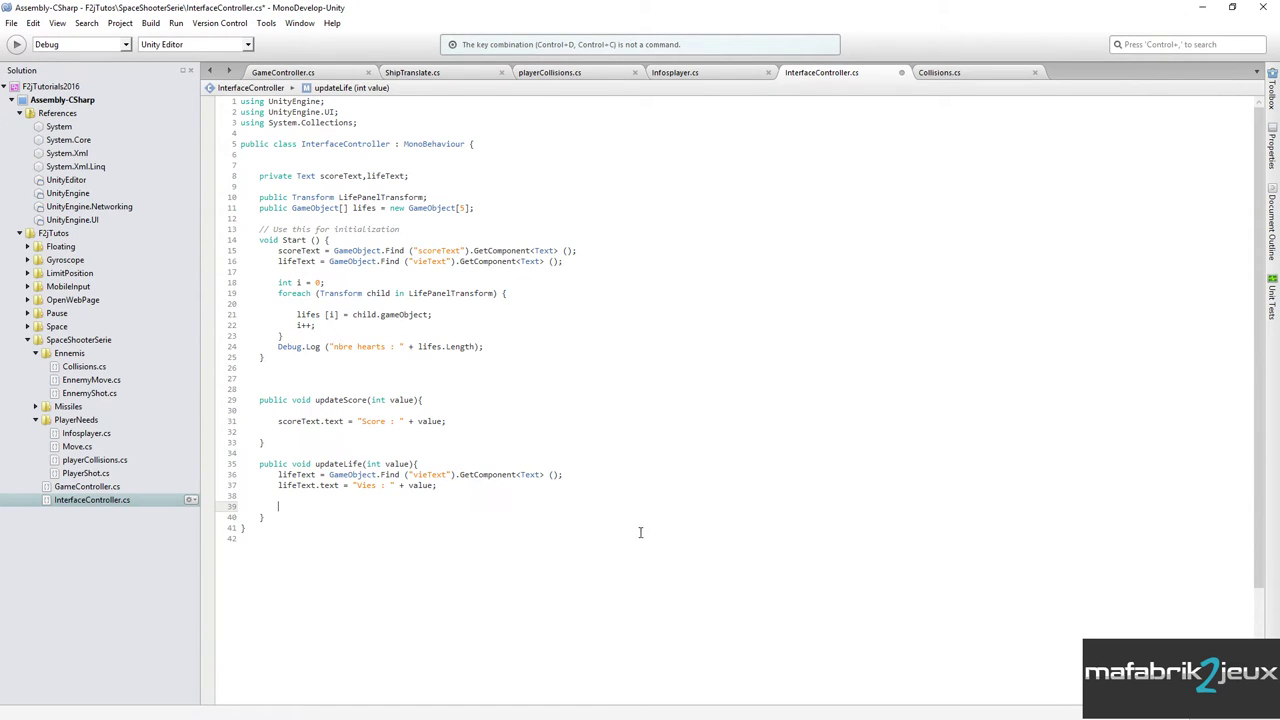
{"action": "type", "text": "f"}
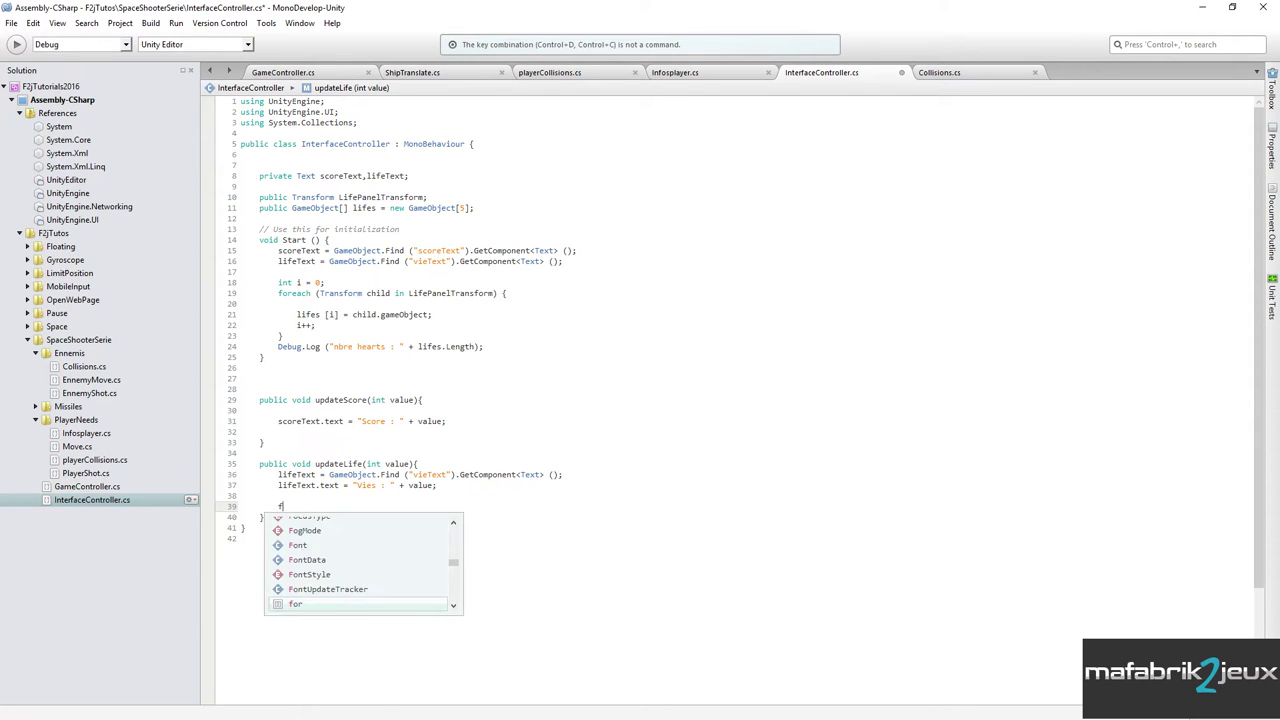
{"action": "type", "text": "or(int"}
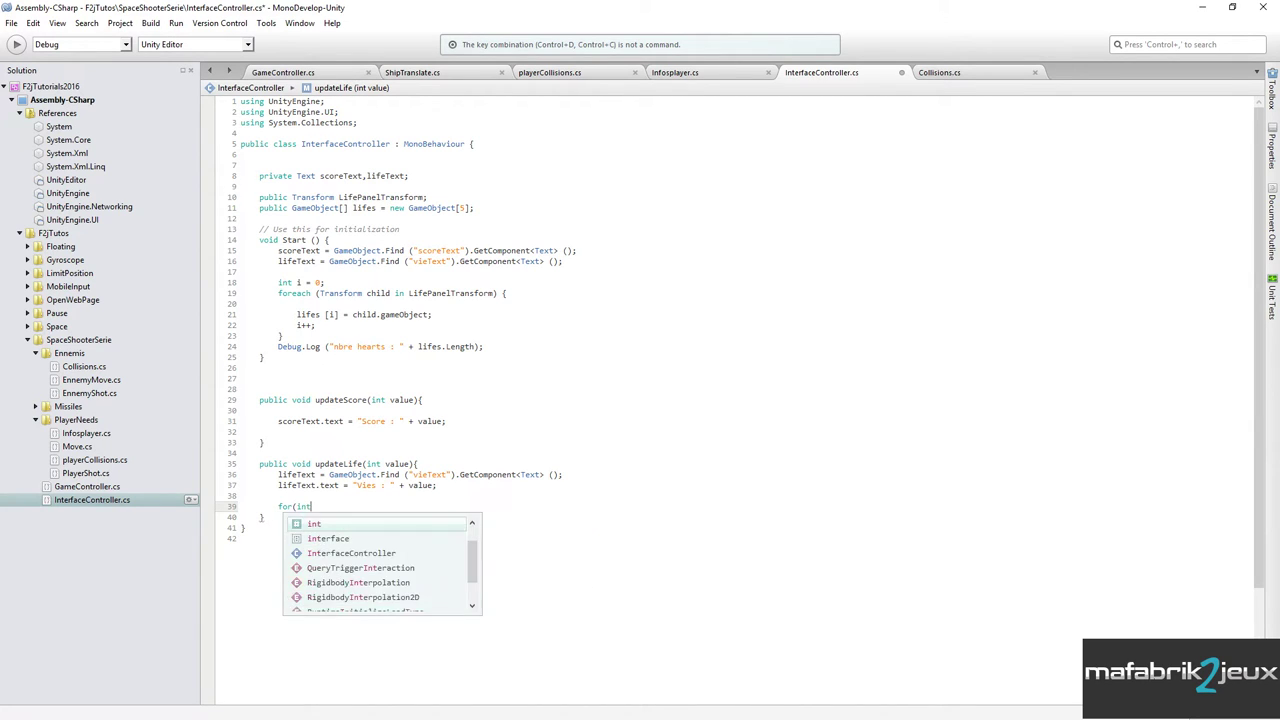
{"action": "type", "text": " i = 0; i <"}
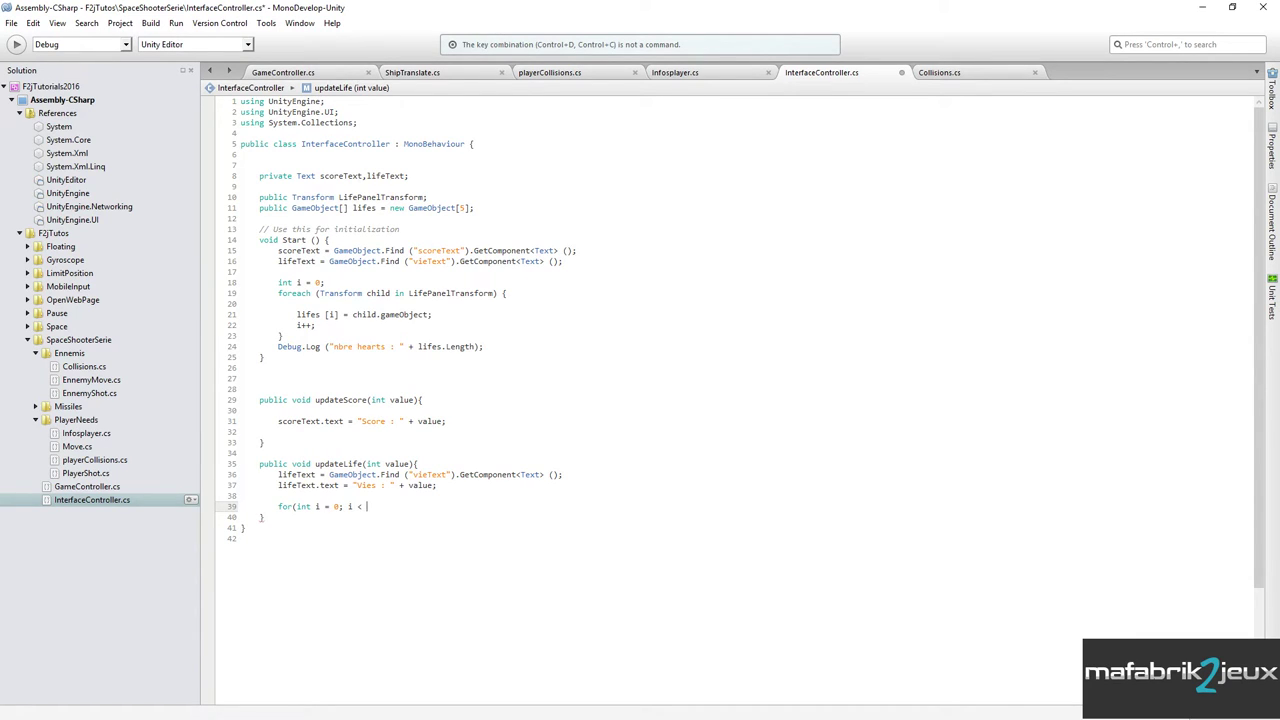
{"action": "type", "text": "lifes"}
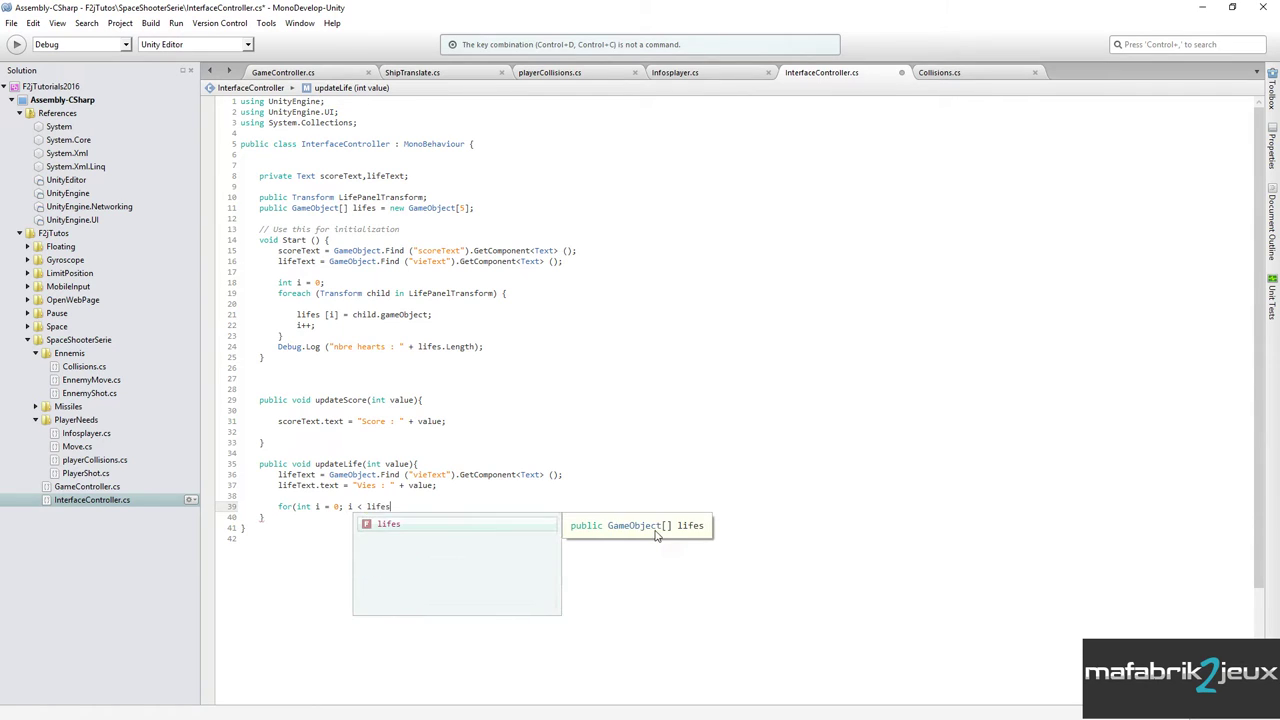
{"action": "type", "text": ".le"}
{"action": "key", "text": "Return"}
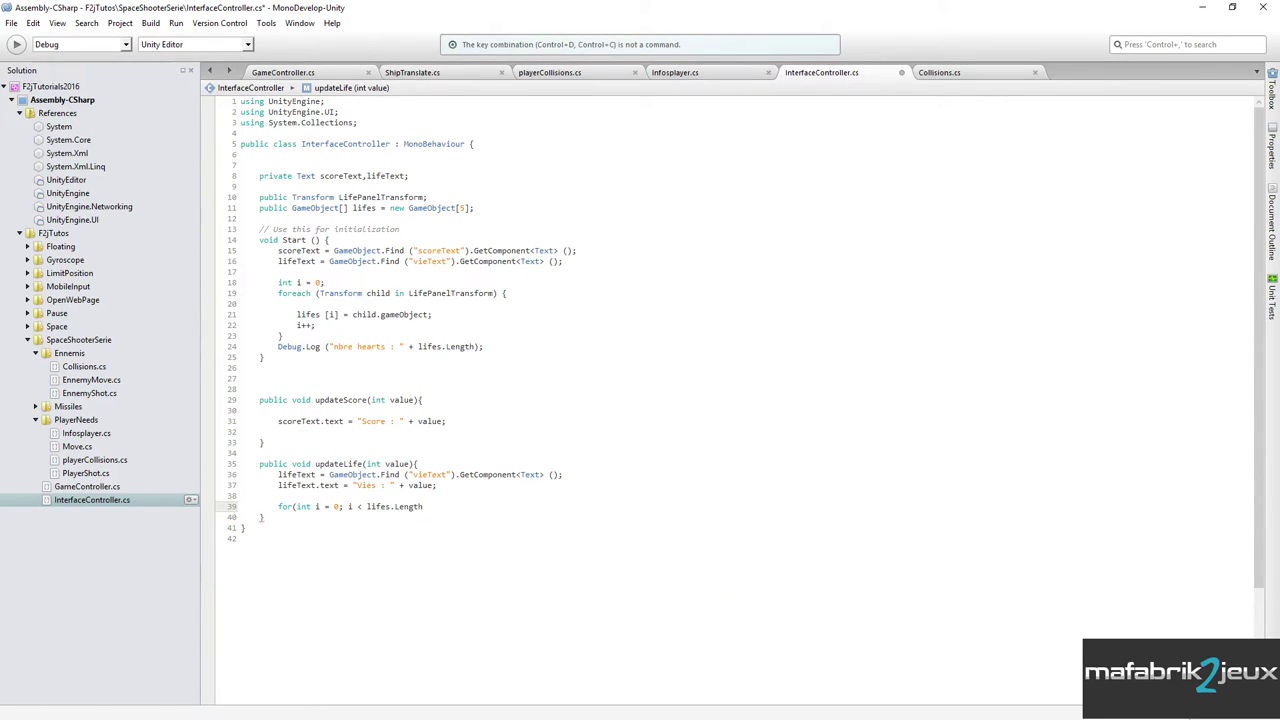
{"action": "type", "text": "; i++) "}
{"action": "type", "text": "{"}
{"action": "key", "text": "Return"}
{"action": "key", "text": "Return"}
{"action": "key", "text": "Return"}
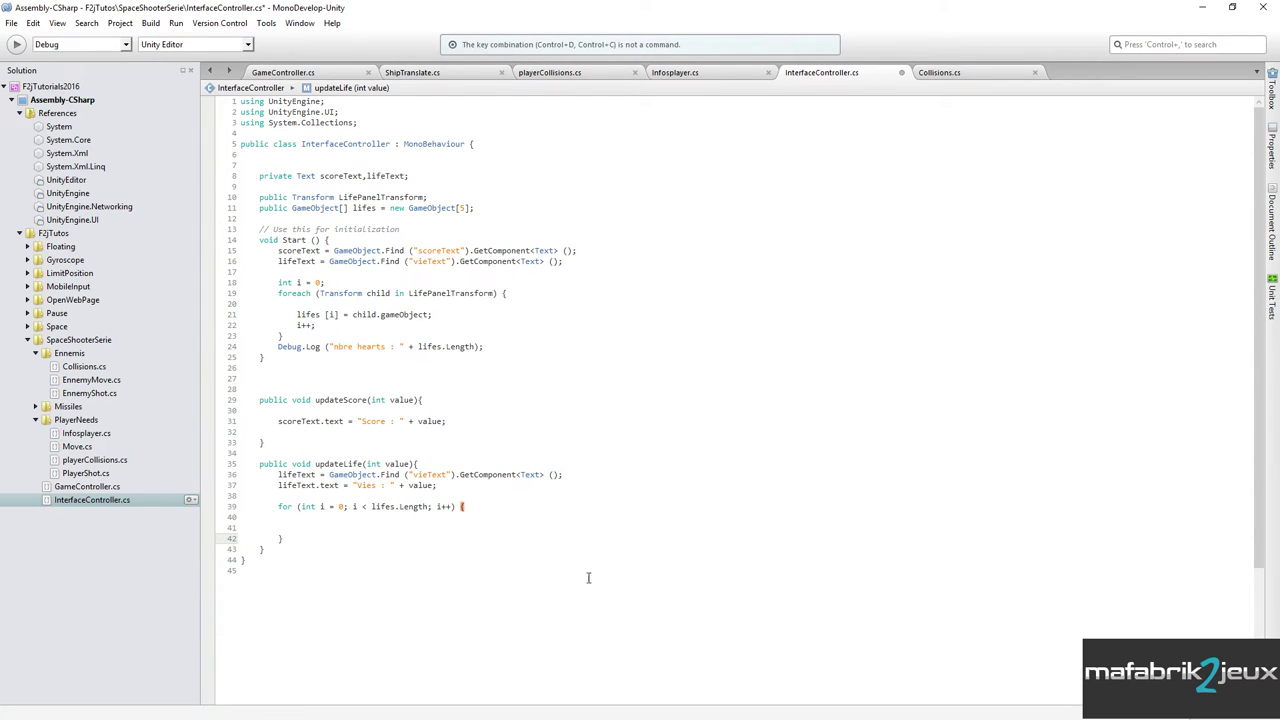
{"action": "left_click", "coordinate": [326, 517]}
{"action": "double_click", "coordinate": [396, 463]}
{"action": "left_click", "coordinate": [315, 518]}
{"action": "type", "text": "if"}
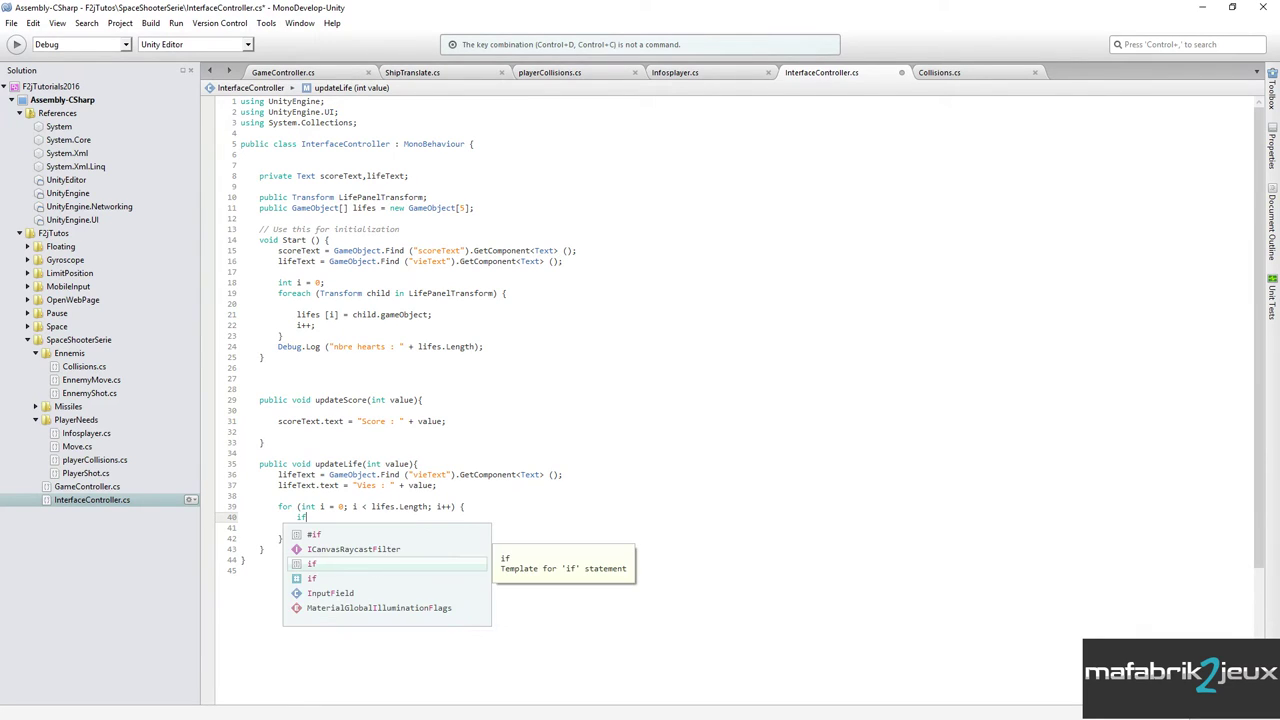
{"action": "type", "text": "("}
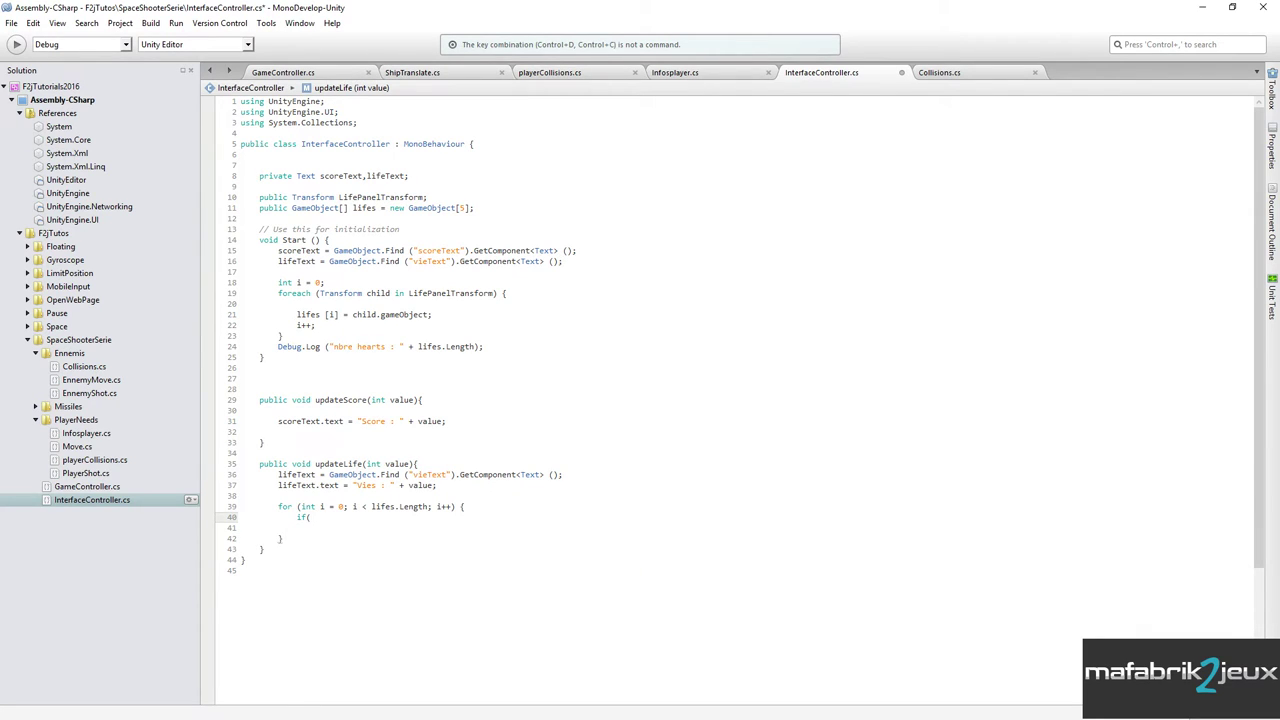
{"action": "type", "text": " i"}
{"action": "type", "text": " >"}
{"action": "type", "text": "value"}
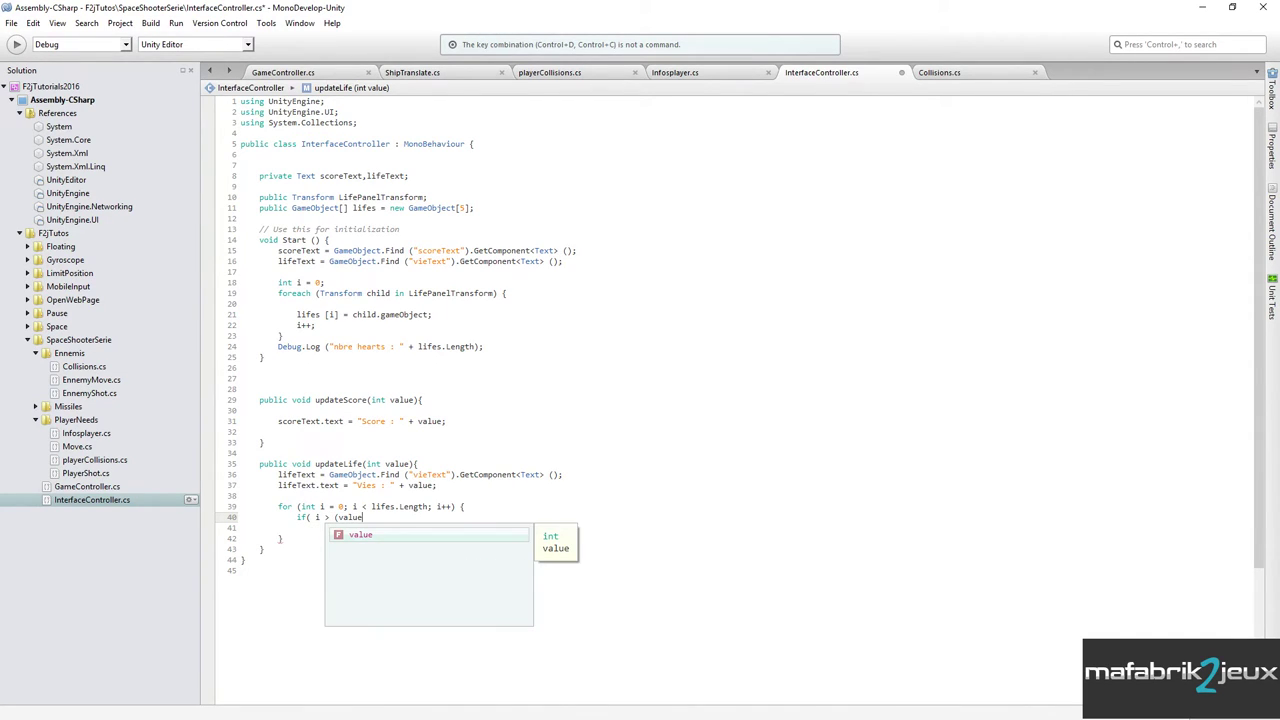
{"action": "type", "text": " -1"}
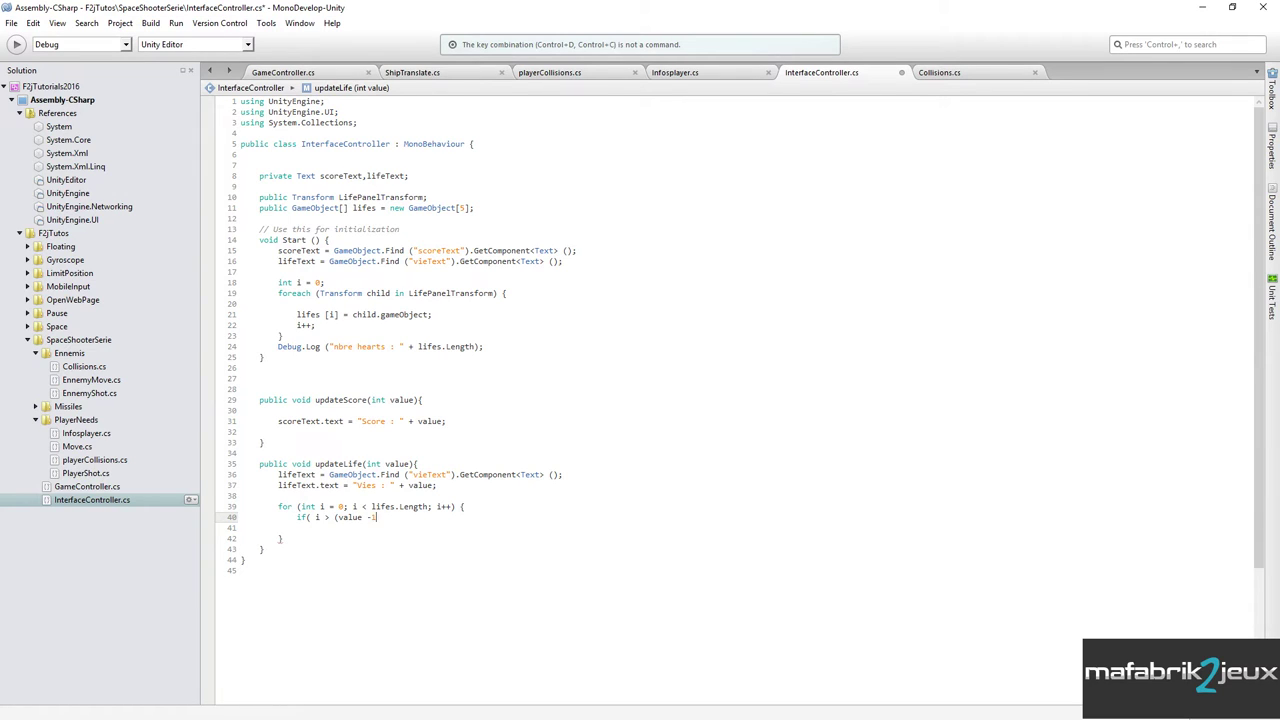
{"action": "type", "text": ")){"}
{"action": "key", "text": "Return"}
{"action": "key", "text": "Return"}
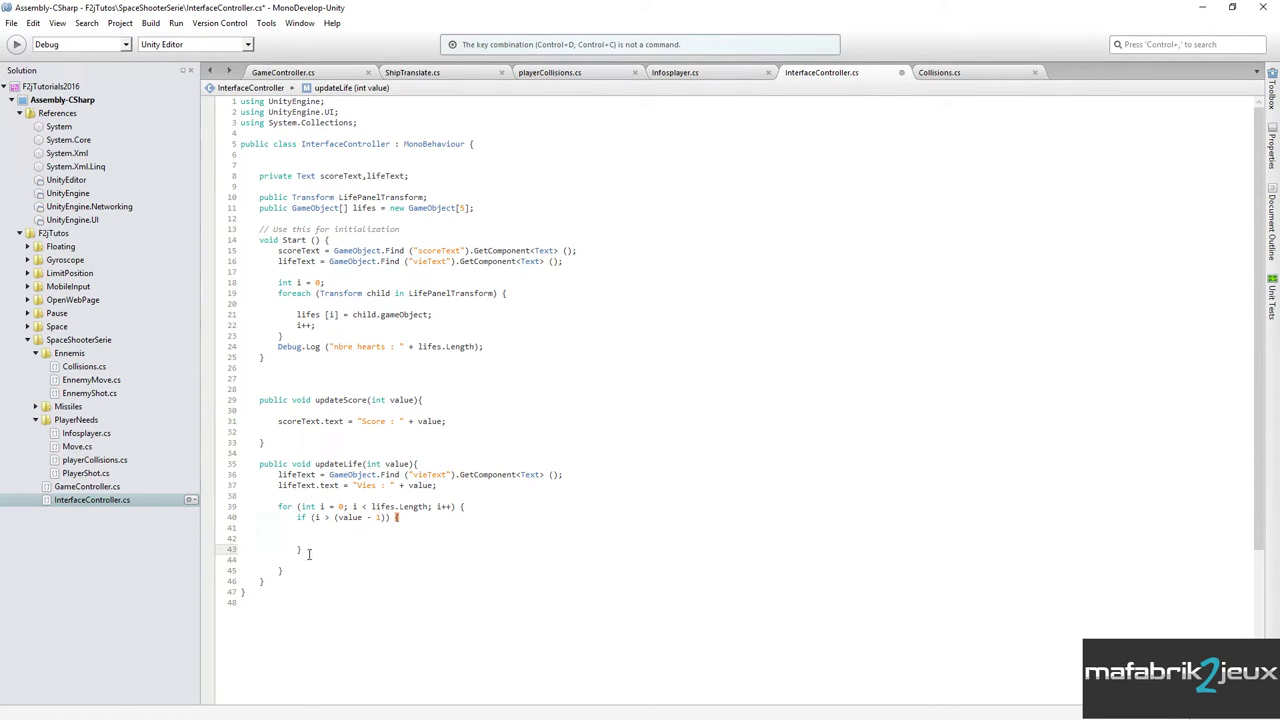
Copy lifes [i] from the Start loop onto line 42 inside the if block.
{"action": "left_click", "coordinate": [309, 532]}
{"action": "key", "text": "Tab"}
{"action": "left_click_drag", "start_coordinate": [295, 315], "coordinate": [338, 316]}
{"action": "key", "text": "ctrl+c"}
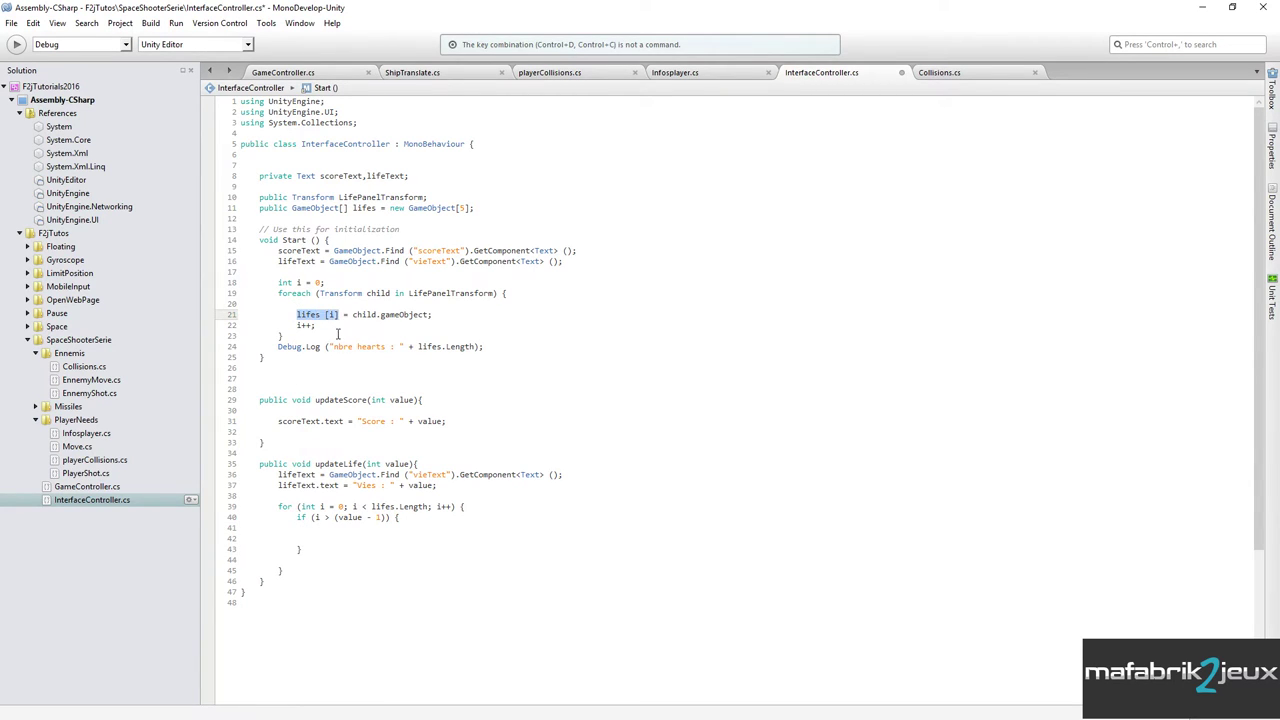
{"action": "left_click", "coordinate": [328, 537]}
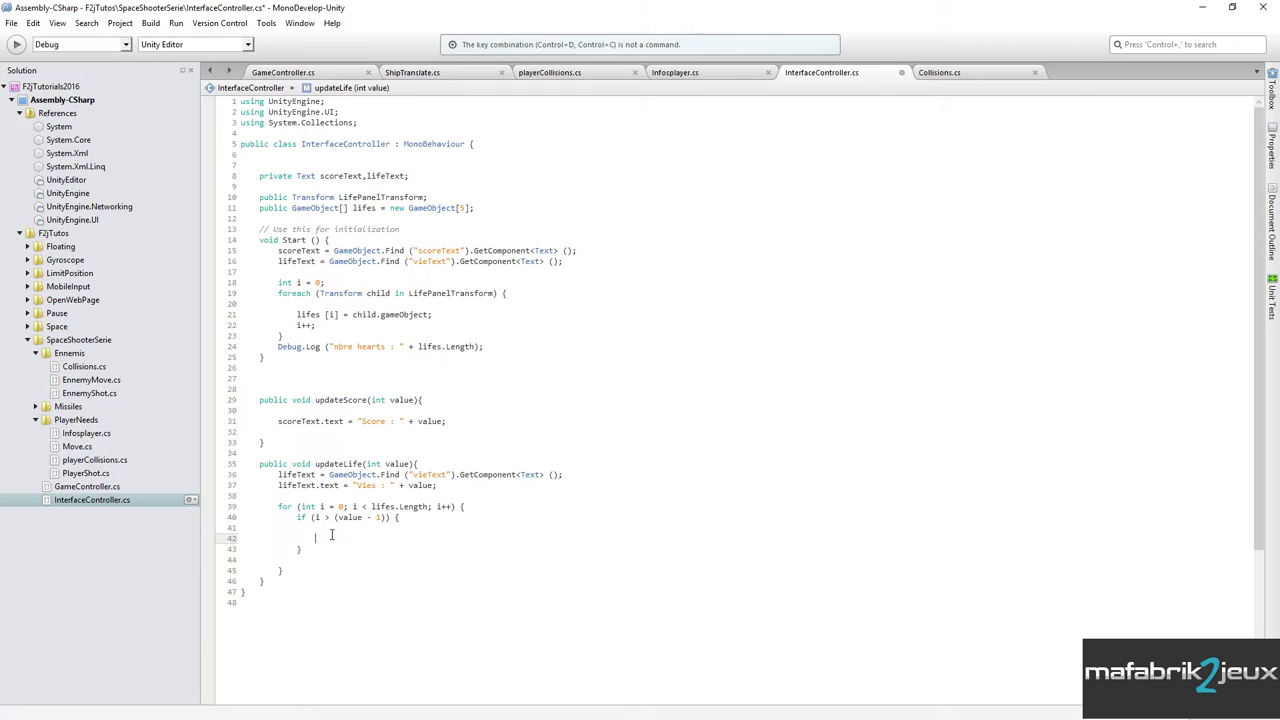
{"action": "key", "text": "ctrl+v"}
{"action": "left_click_drag", "start_coordinate": [315, 538], "coordinate": [362, 538]}
{"action": "left_click", "coordinate": [350, 538]}
{"action": "key", "text": "BackSpace"}
{"action": "key", "text": "BackSpace"}
Complete it as lifes [i].SetActive (false); and close the if block.
{"action": "type", "text": ".Set"}
{"action": "key", "text": "Return"}
{"action": "type", "text": "(f"}
{"action": "key", "text": "Return"}
{"action": "type", "text": ");"}
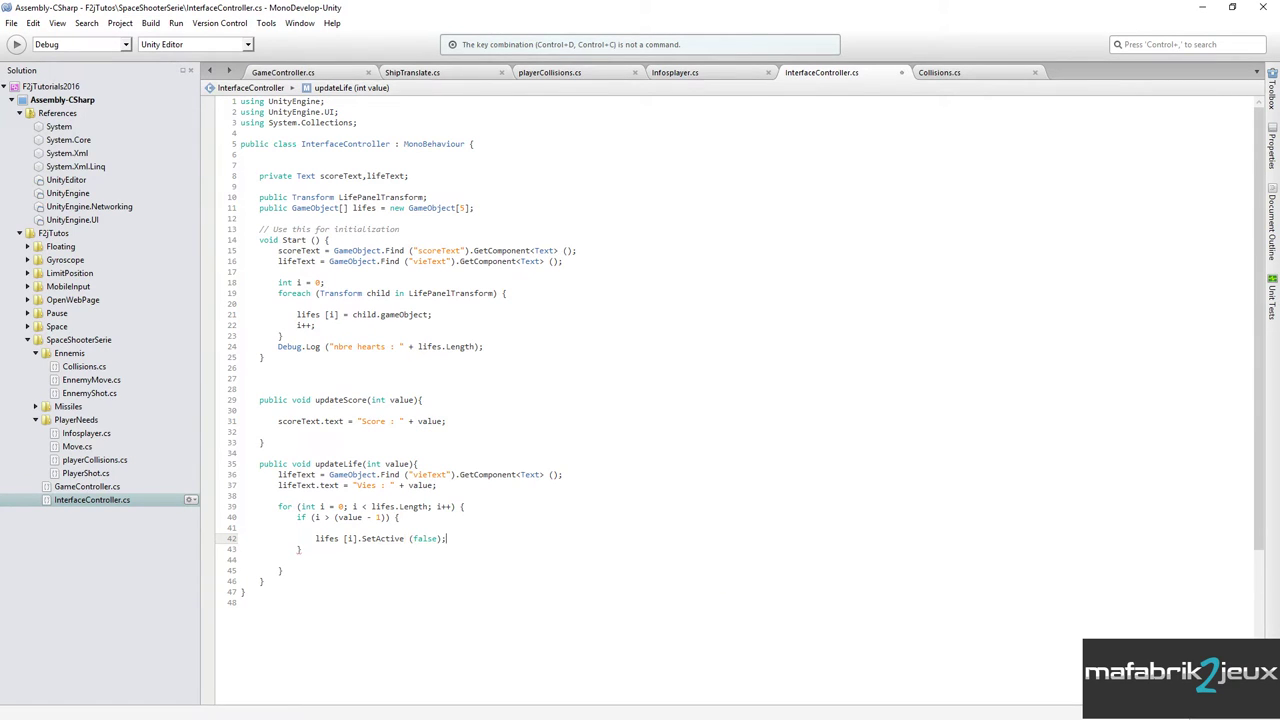
{"action": "mouse_move", "coordinate": [390, 542]}
{"action": "type", "text": "}"}
{"action": "key", "text": "Return"}
Add an else block to updateLife and select the lifes [i].SetActive (false); statement.
{"action": "type", "text": "else"}
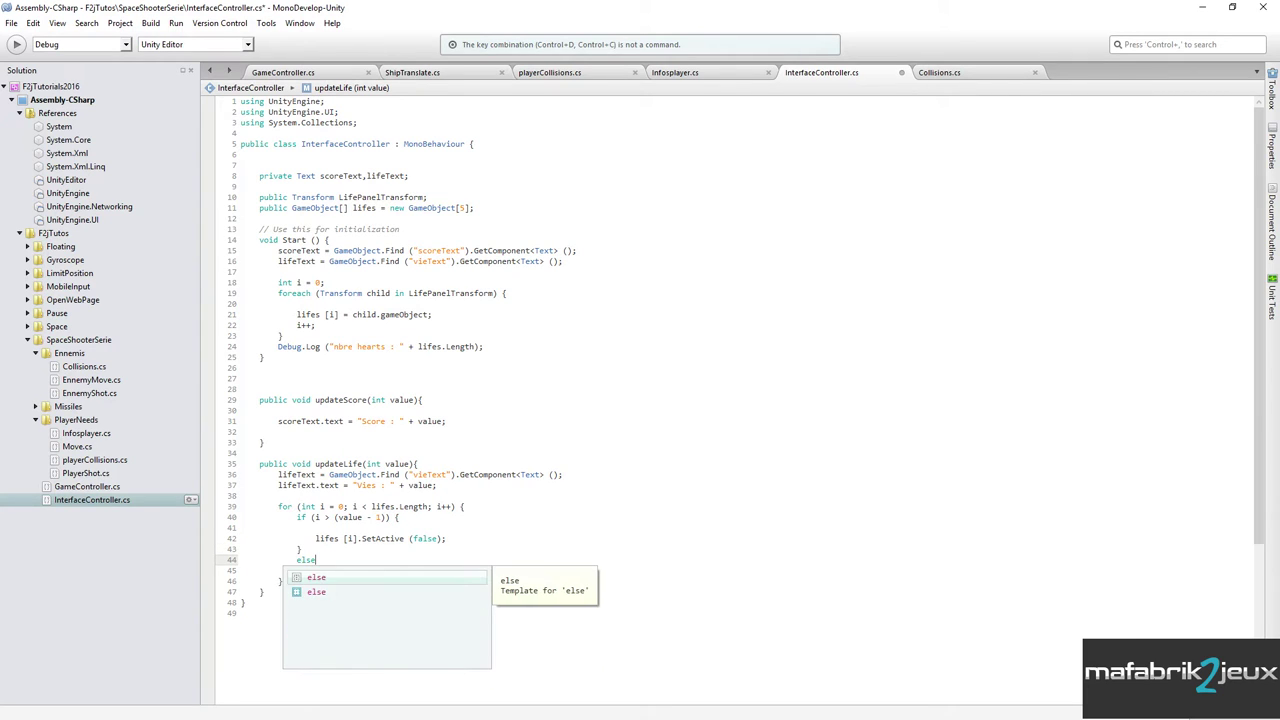
{"action": "key", "text": "Tab"}
{"action": "key", "text": "Return"}
{"action": "key", "text": "Return"}
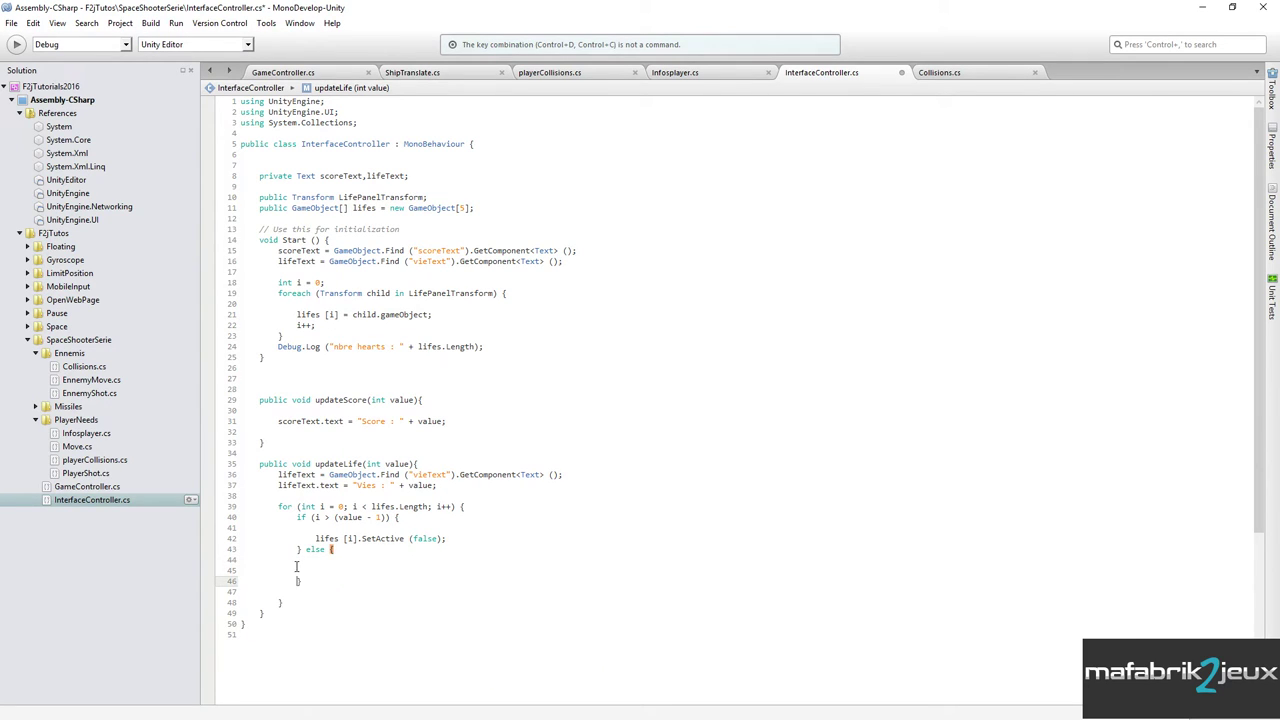
{"action": "left_click", "coordinate": [312, 538]}
{"action": "left_click_drag", "start_coordinate": [312, 538], "coordinate": [446, 538]}
{"action": "key", "text": "ctrl+c"}
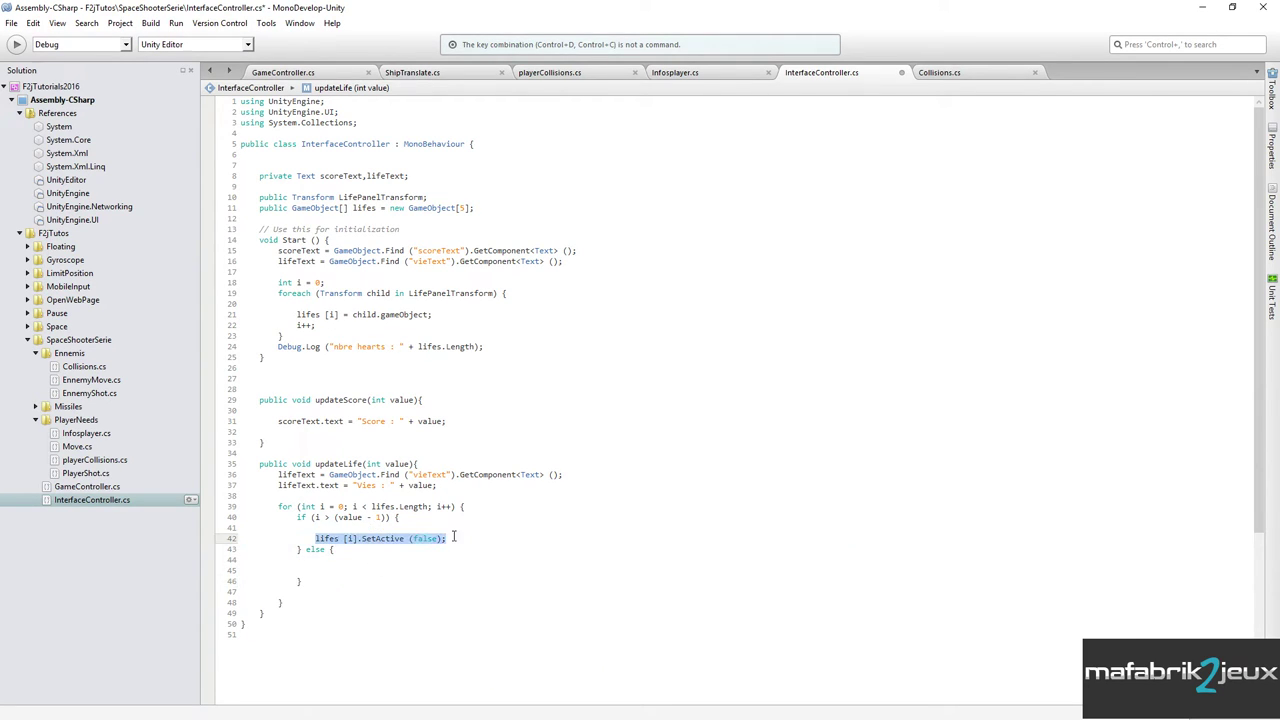
Paste the statement into the else block as lifes [i].SetActive (true); and review it against value.
{"action": "left_click", "coordinate": [317, 562]}
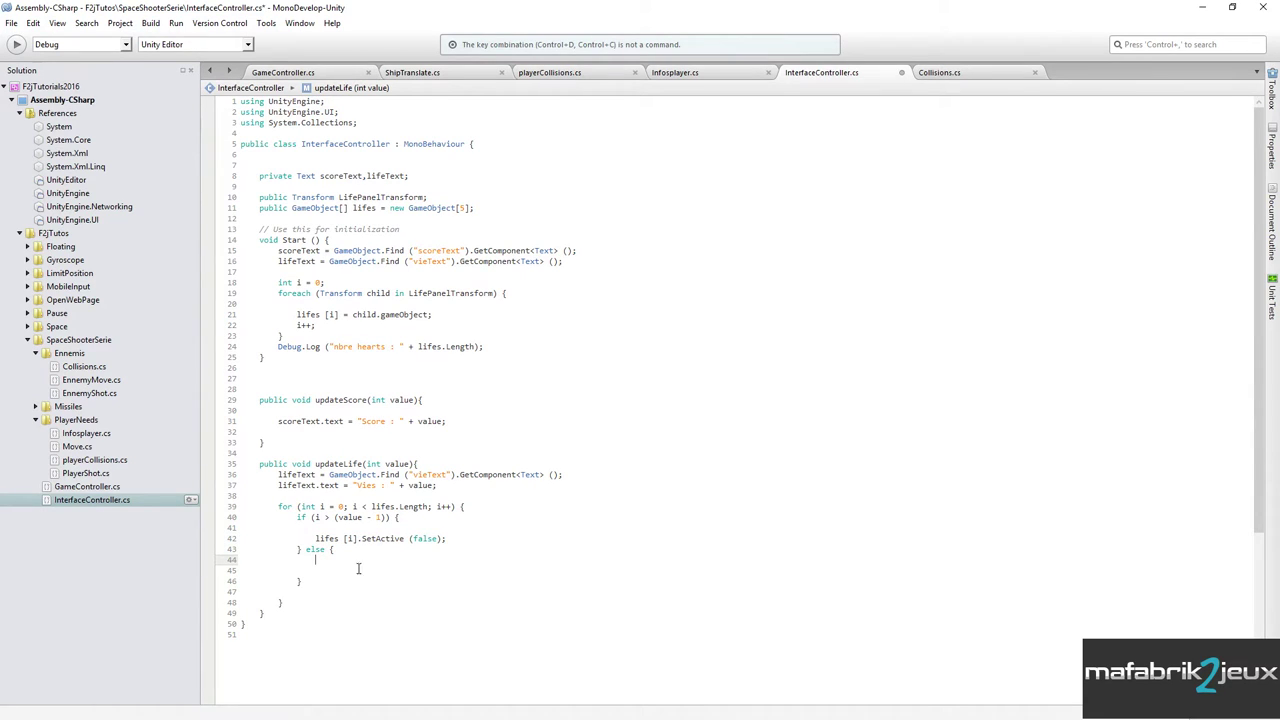
{"action": "key", "text": "ctrl+v"}
{"action": "double_click", "coordinate": [425, 560]}
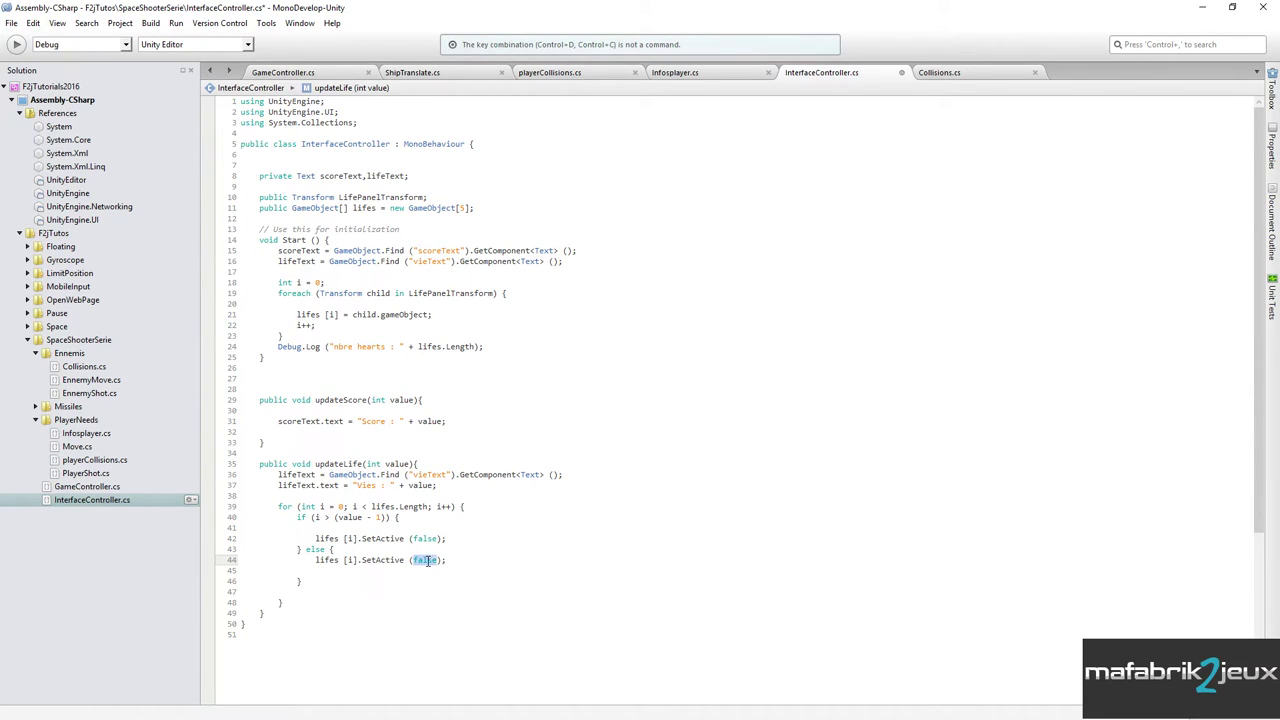
{"action": "type", "text": "true"}
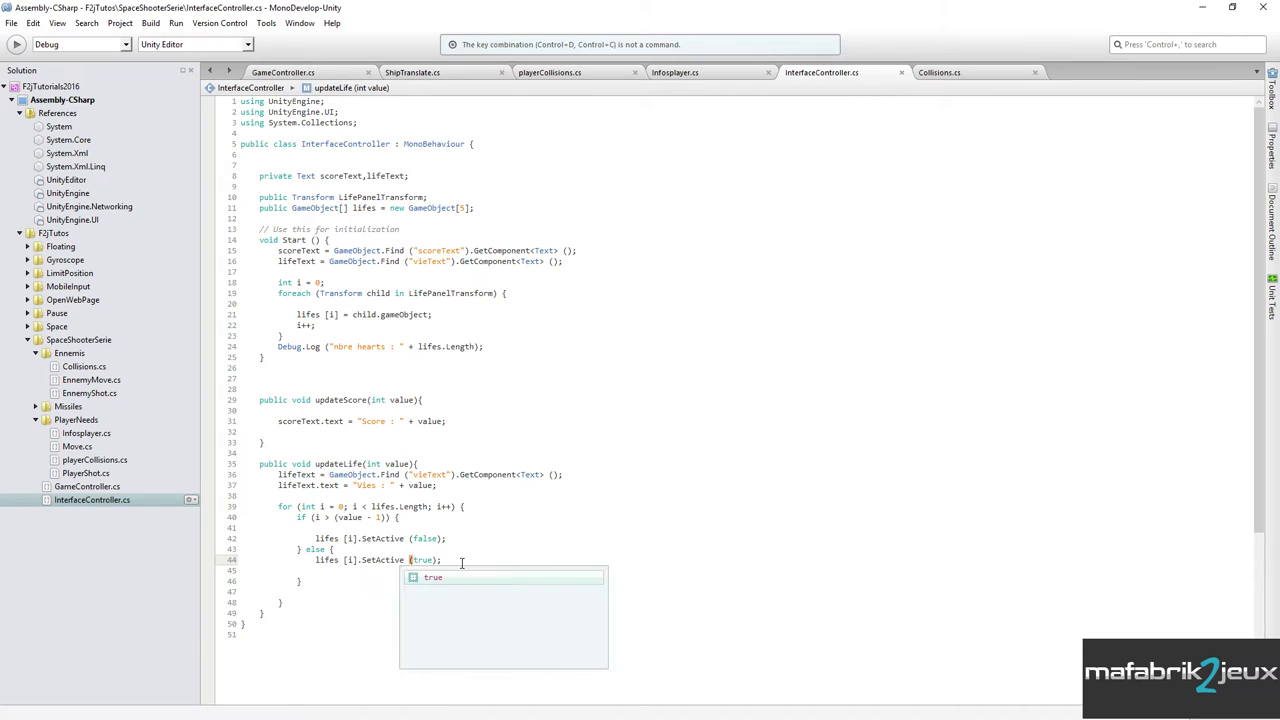
{"action": "left_click", "coordinate": [461, 563]}
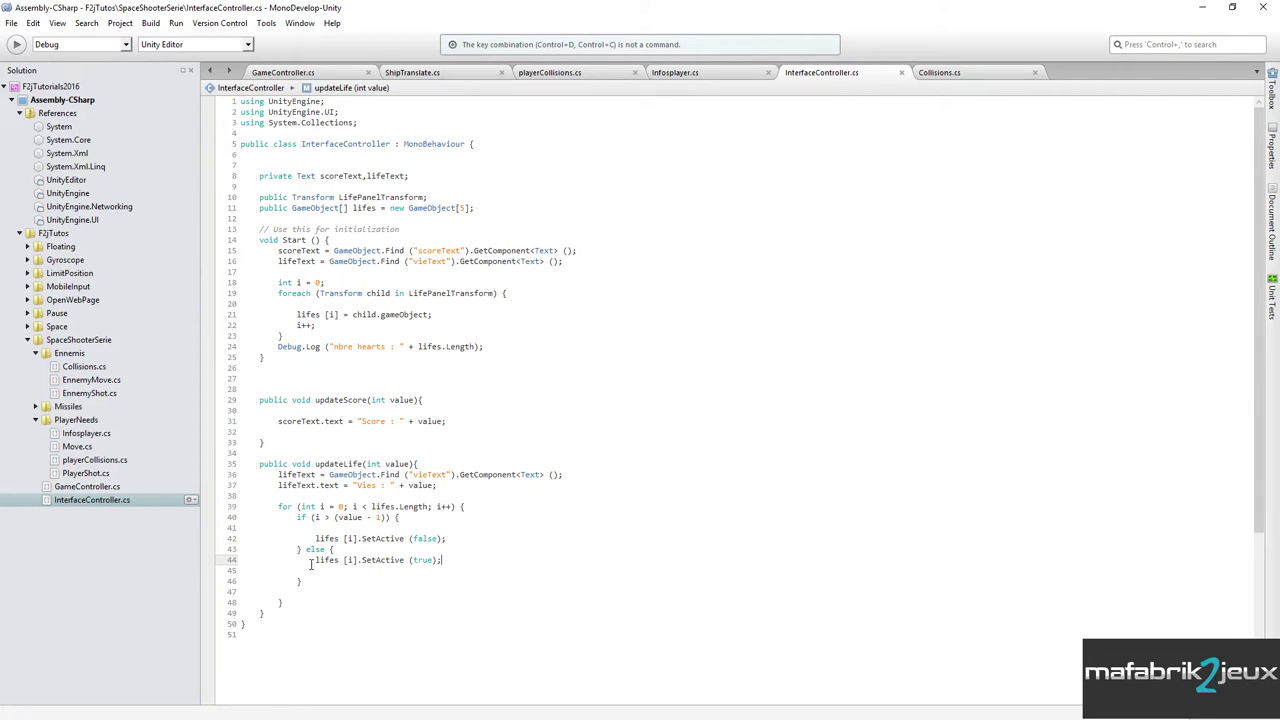
{"action": "left_click_drag", "start_coordinate": [315, 560], "coordinate": [457, 563]}
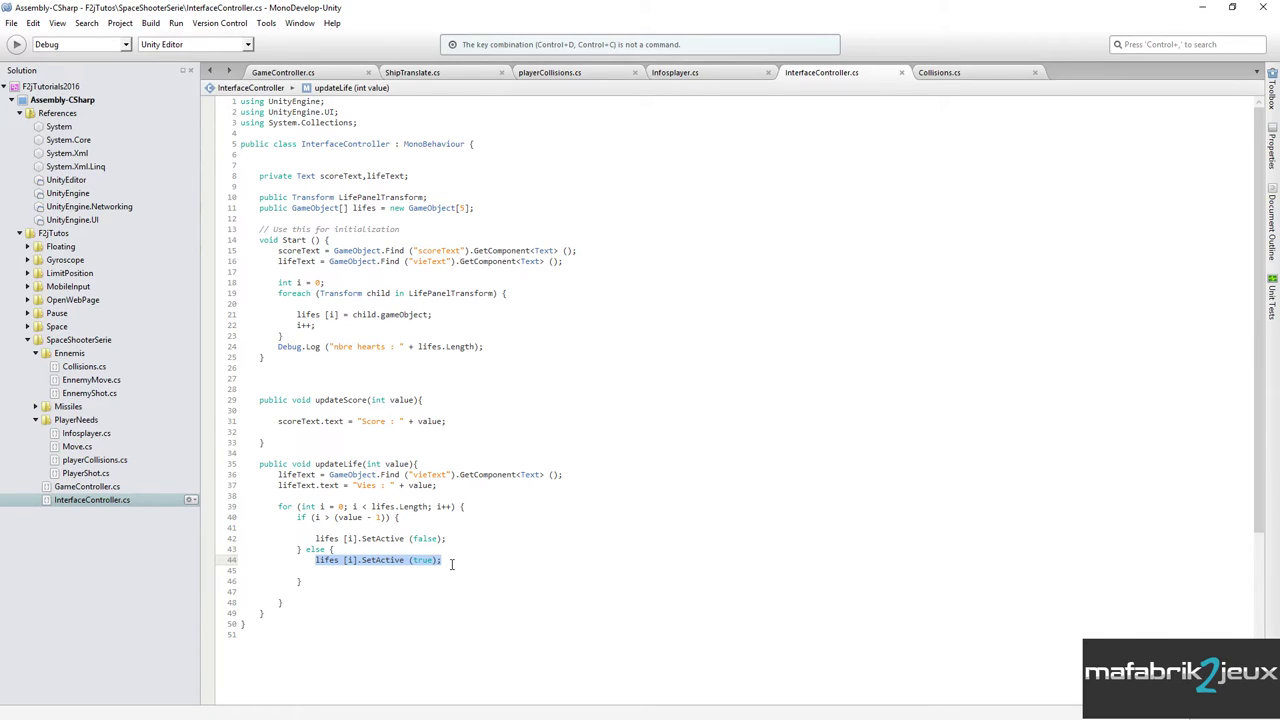
{"action": "left_click", "coordinate": [397, 464]}
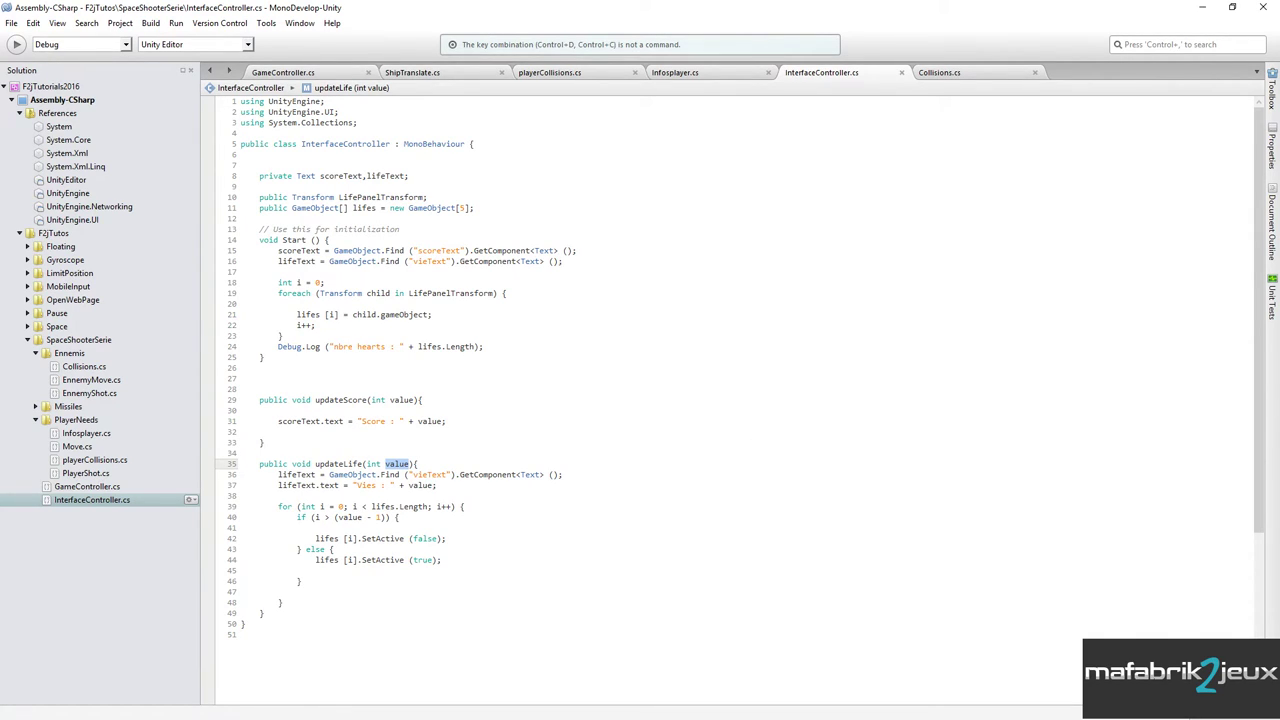
Run the game in Unity and inspect the nbre hearts log and the NullReferenceException error.
{"action": "key", "text": "alt+Tab"}
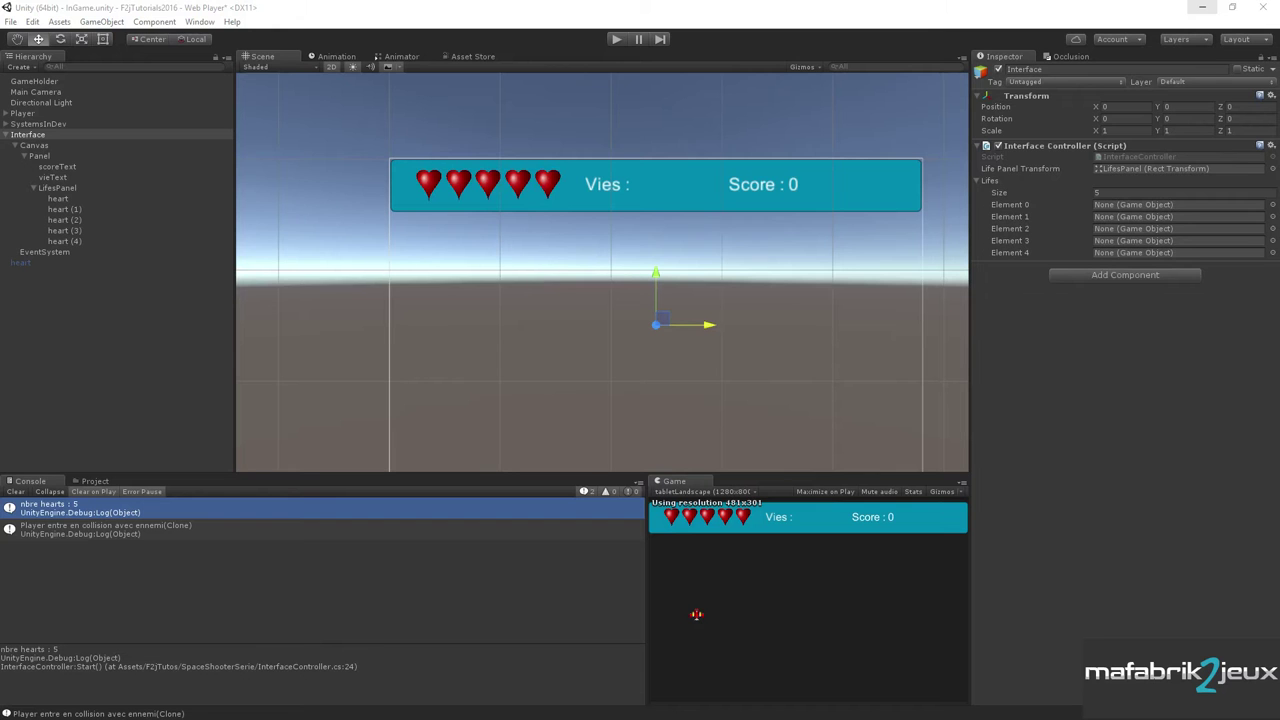
{"action": "left_click", "coordinate": [616, 39]}
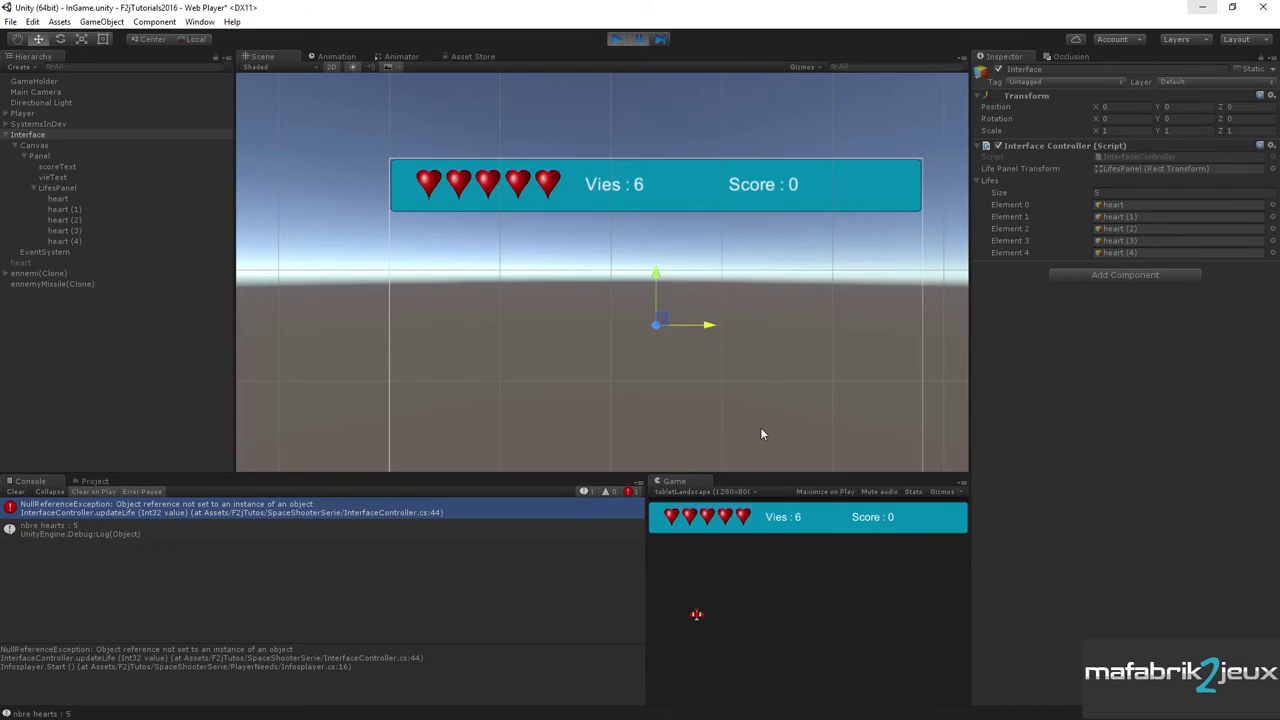
{"action": "left_click", "coordinate": [89, 529]}
{"action": "left_click", "coordinate": [91, 511]}
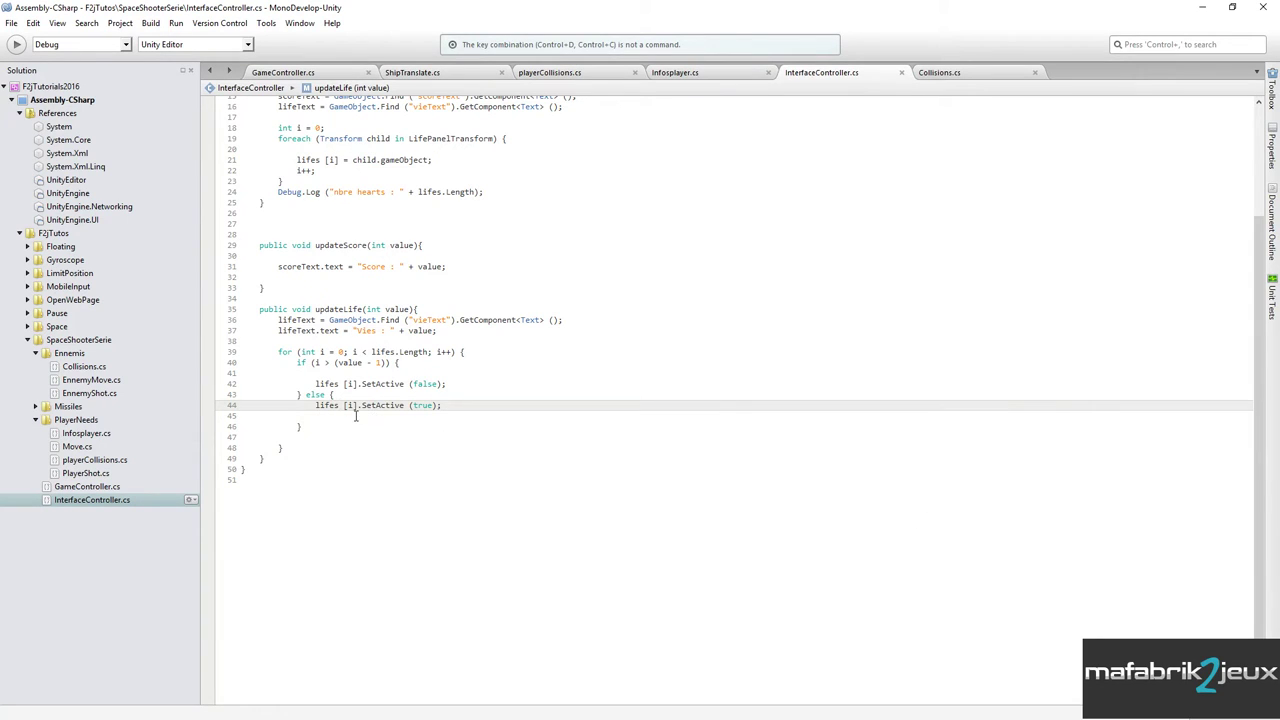
Check in the Infosplayer script that Start calls updateLife.
{"action": "double_click", "coordinate": [326, 310]}
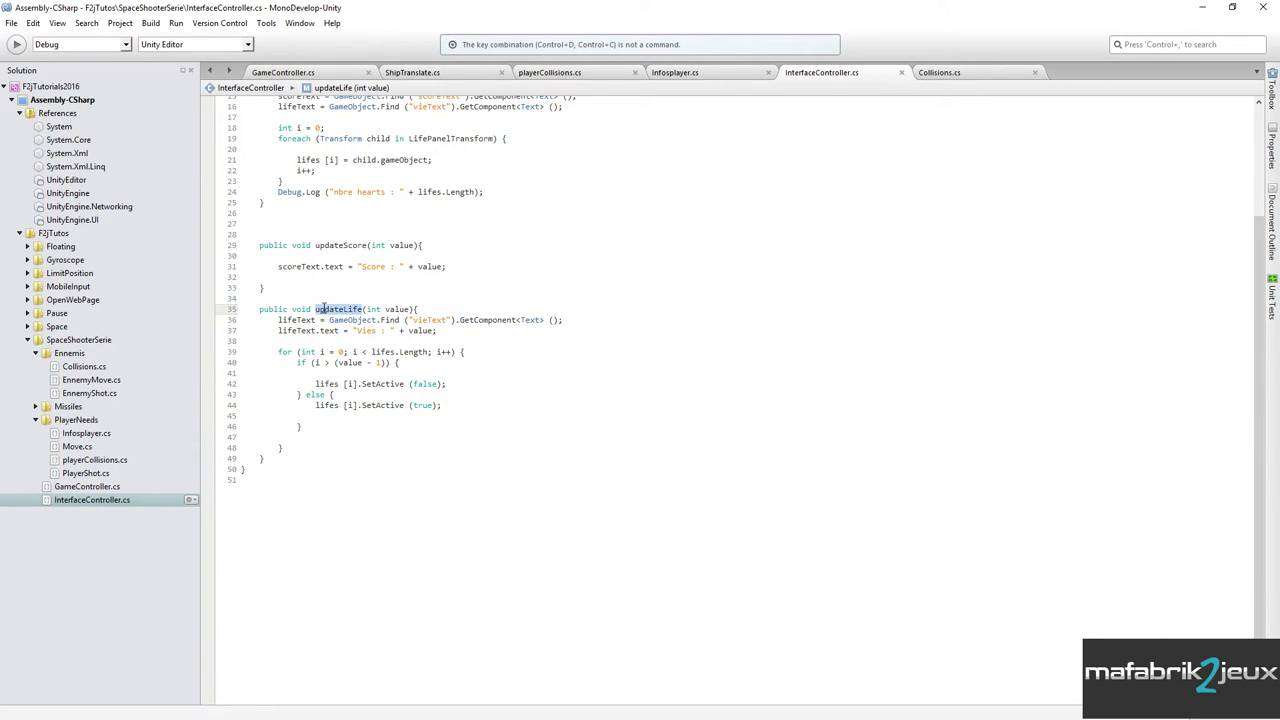
{"action": "left_click", "coordinate": [690, 78]}
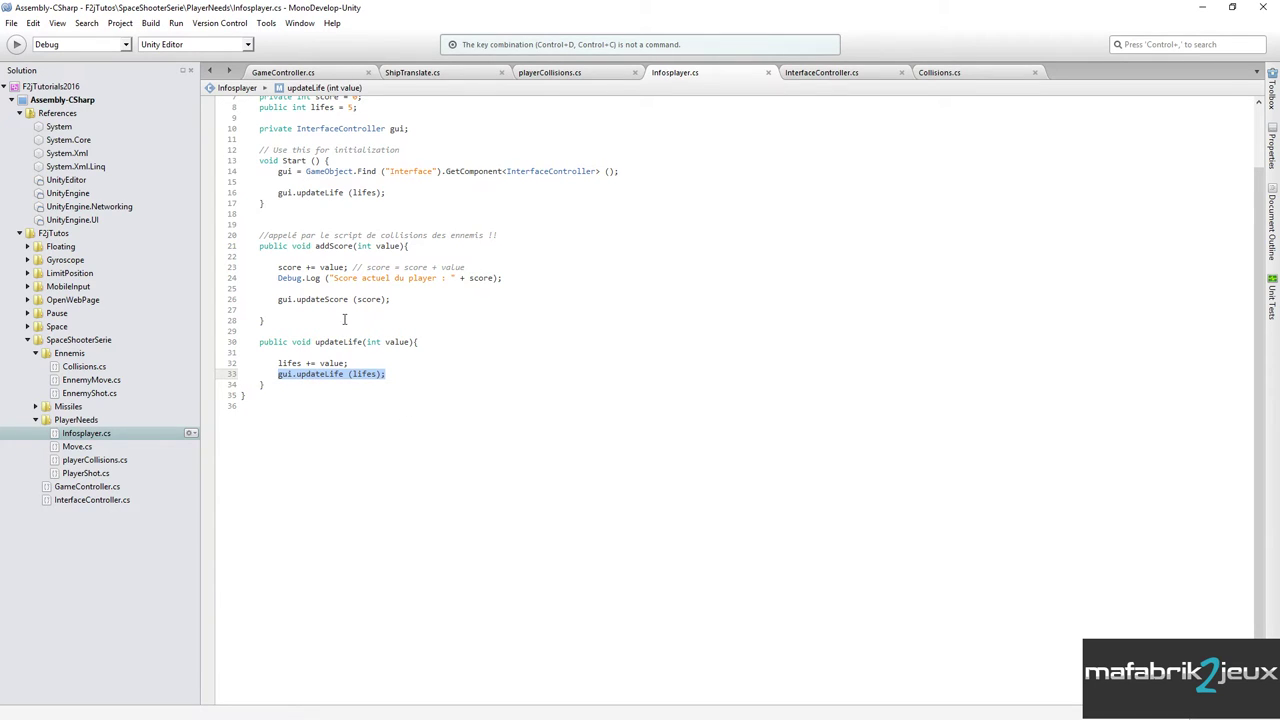
{"action": "scroll", "coordinate": [310, 266], "scroll_direction": "up", "scroll_amount": 2}
{"action": "left_click_drag", "start_coordinate": [275, 255], "coordinate": [398, 255]}
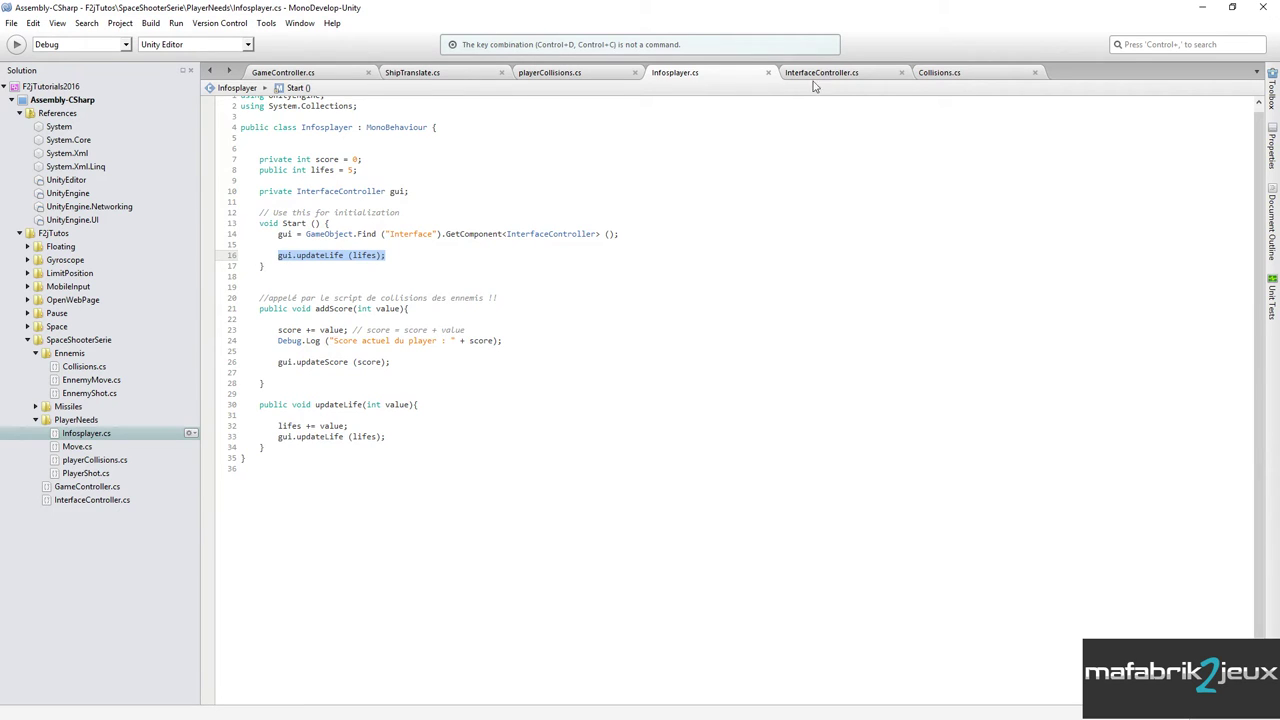
{"action": "left_click", "coordinate": [815, 78]}
Review line 44's lifes [i] and the setup lines that fill the heart array.
{"action": "left_click", "coordinate": [316, 405]}
{"action": "left_click_drag", "start_coordinate": [316, 405], "coordinate": [369, 405]}
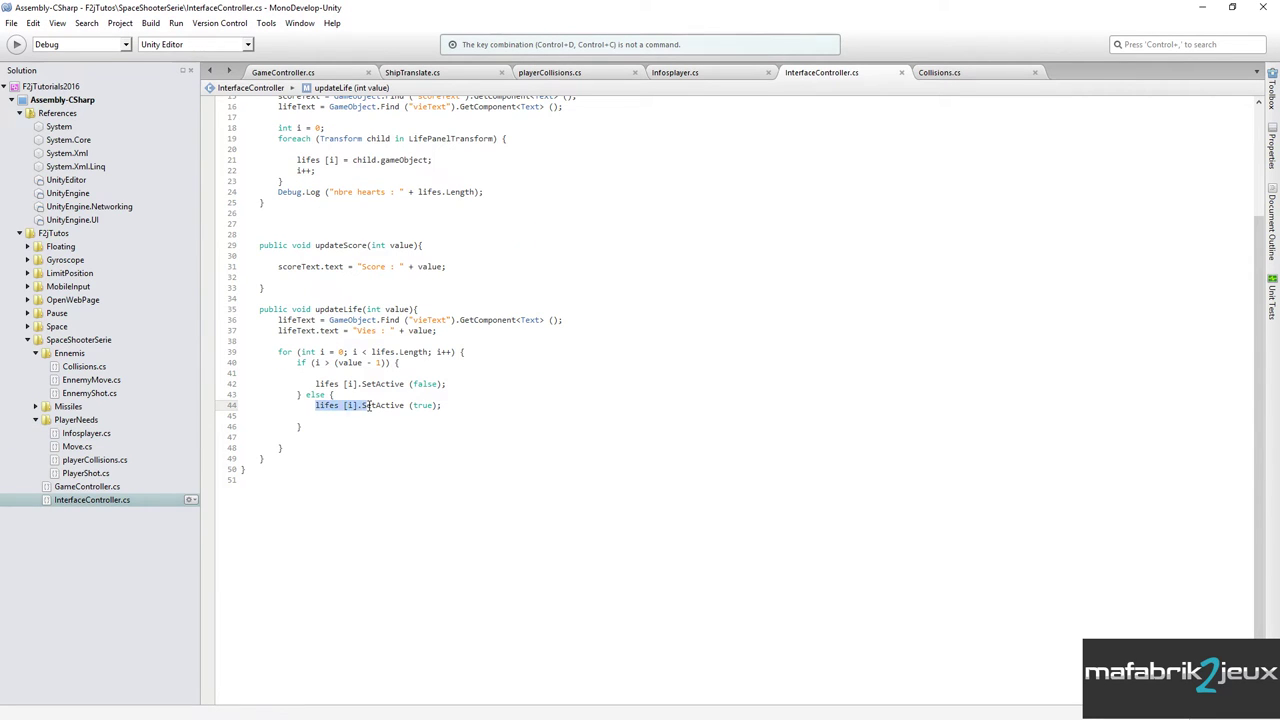
{"action": "scroll", "coordinate": [346, 340], "scroll_direction": "up", "scroll_amount": 4}
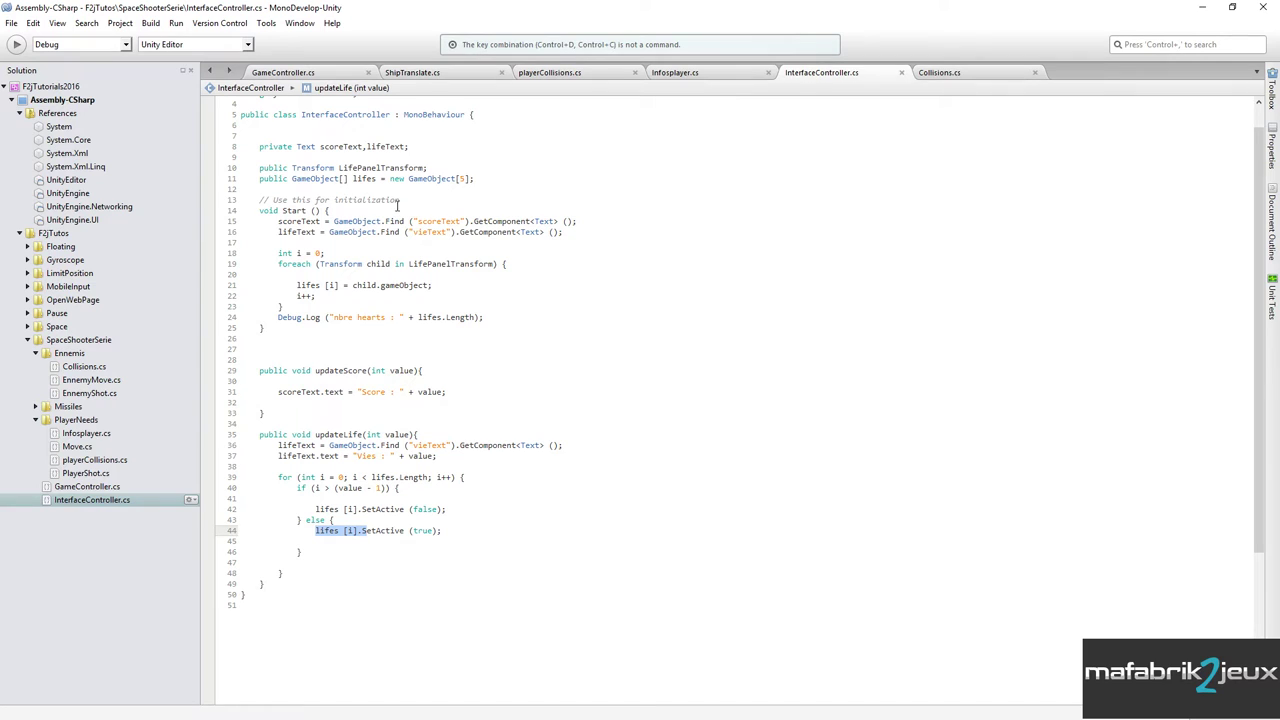
{"action": "left_click", "coordinate": [272, 222]}
{"action": "left_click_drag", "start_coordinate": [279, 224], "coordinate": [563, 232]}
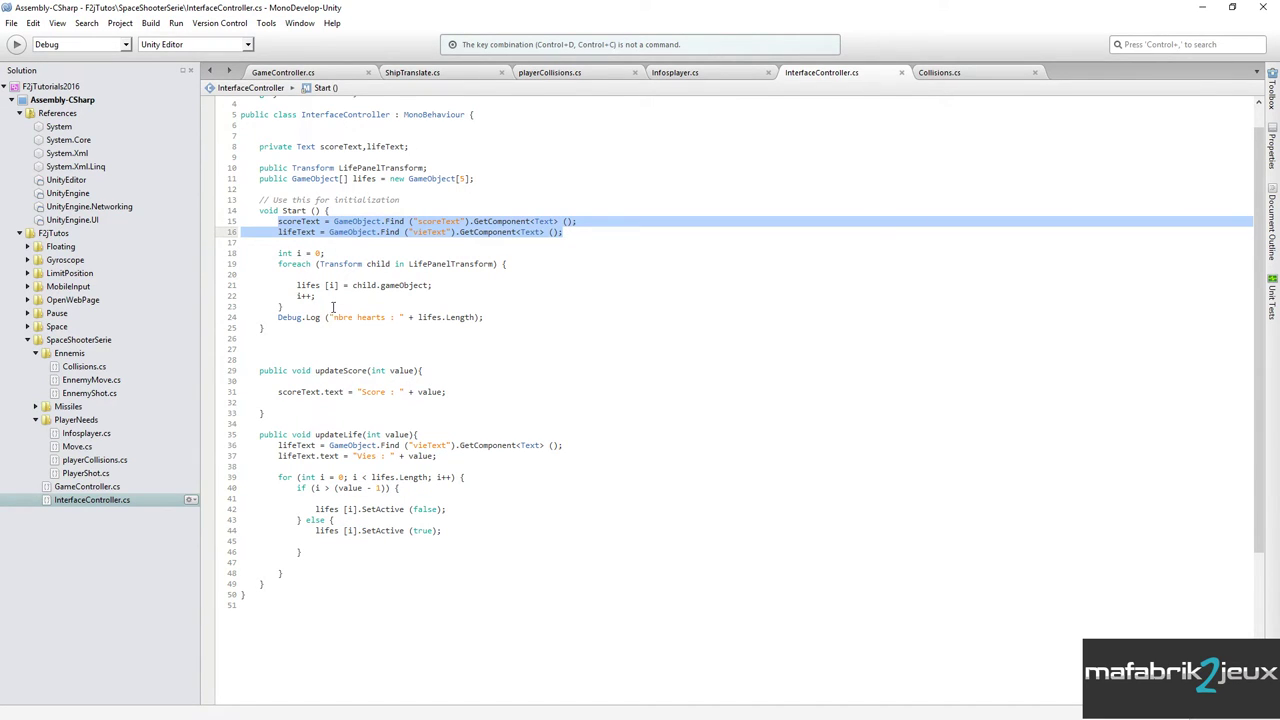
{"action": "left_click_drag", "start_coordinate": [296, 286], "coordinate": [450, 288]}
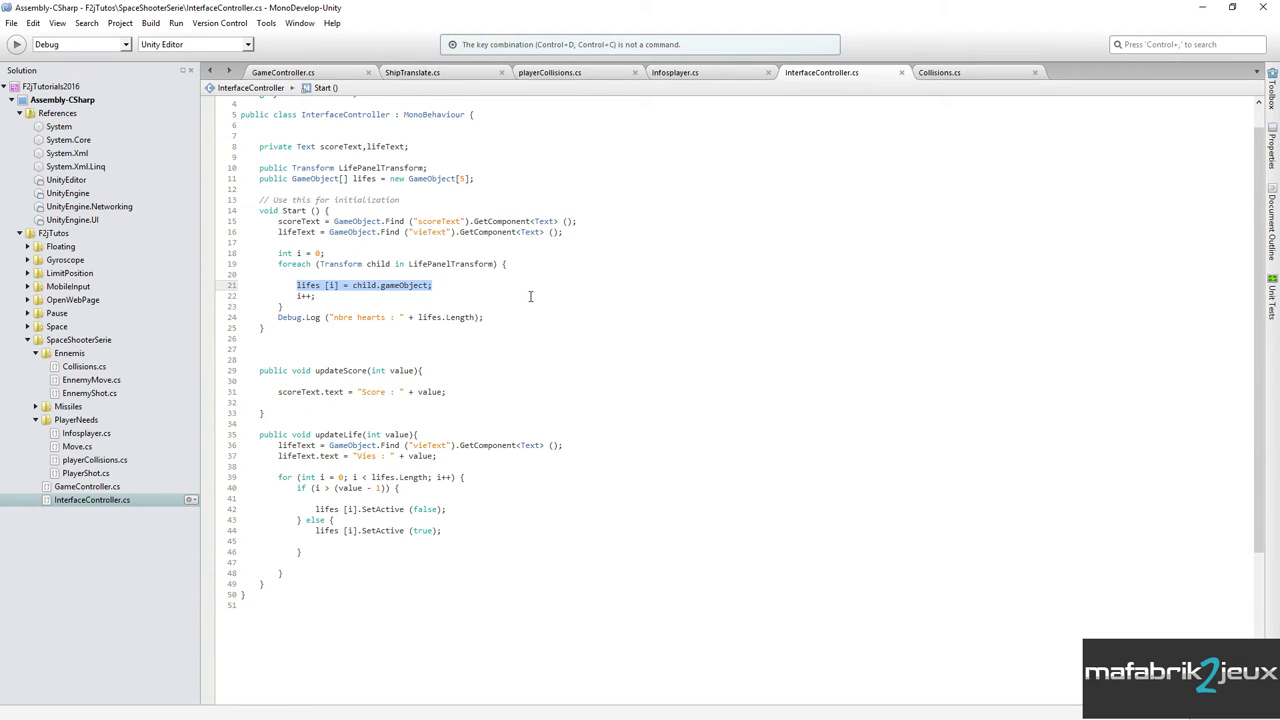
Rename InterfaceController's Start method to Awake and save the script.
{"action": "left_click", "coordinate": [293, 212]}
{"action": "type", "text": "Awake"}
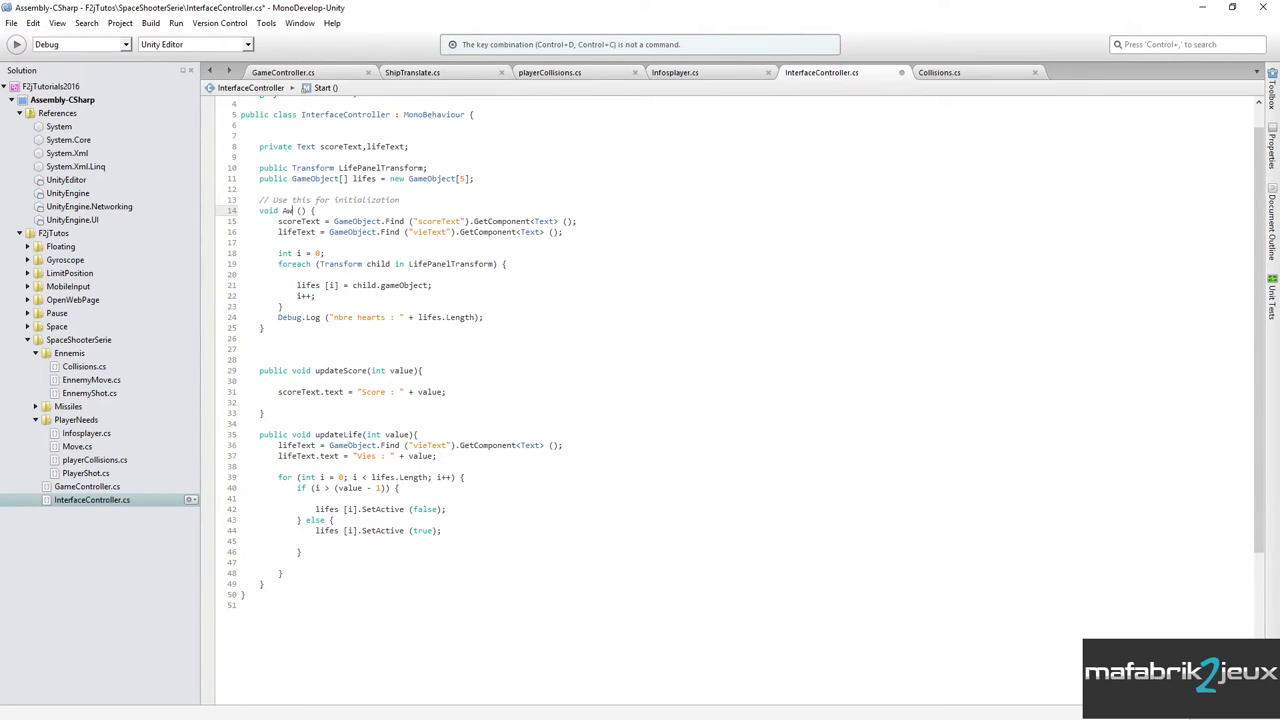
{"action": "key", "text": "ctrl+s"}
{"action": "left_click", "coordinate": [336, 212]}
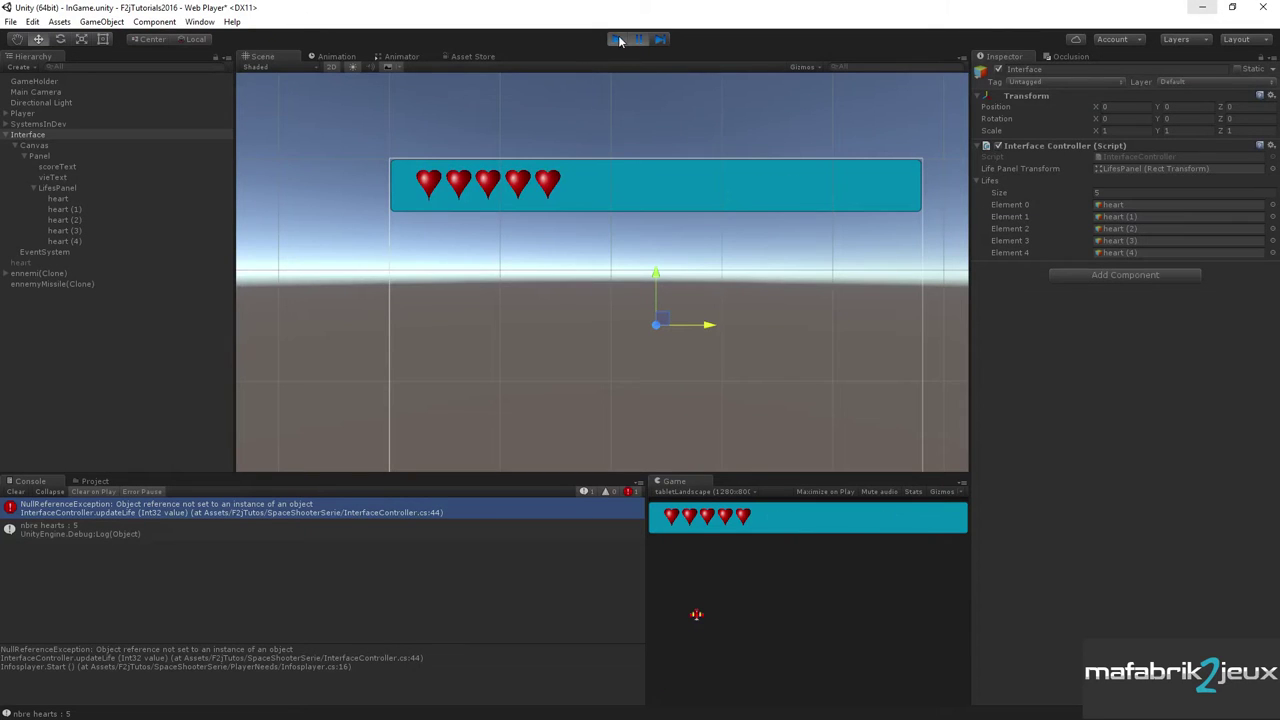
Stop the running game and start it again to retest the hearts.
{"action": "left_click", "coordinate": [617, 40]}
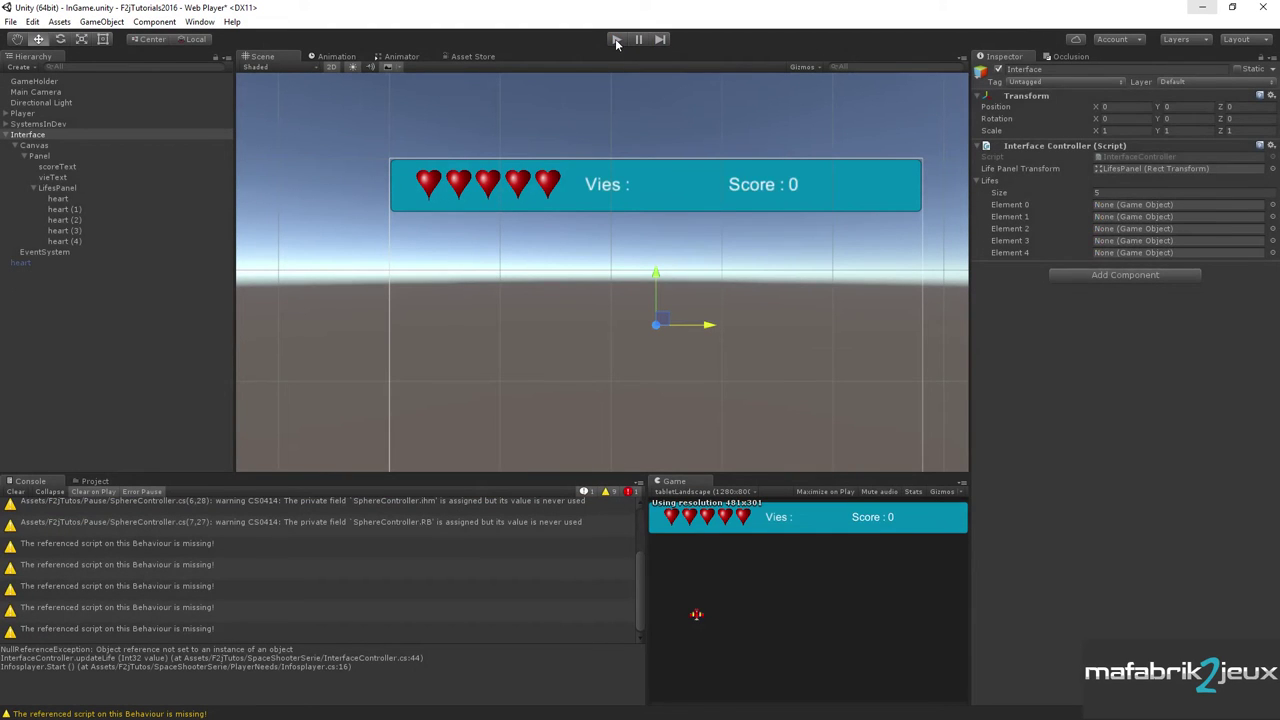
{"action": "left_click", "coordinate": [615, 38]}
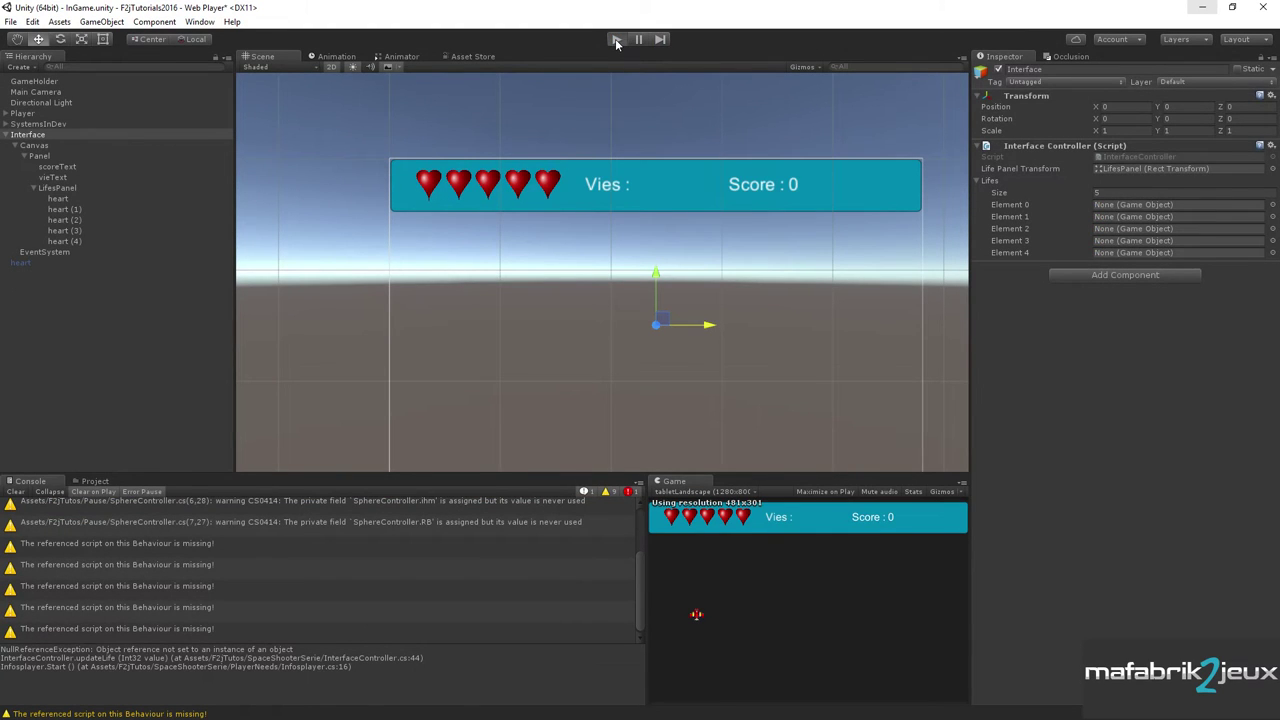
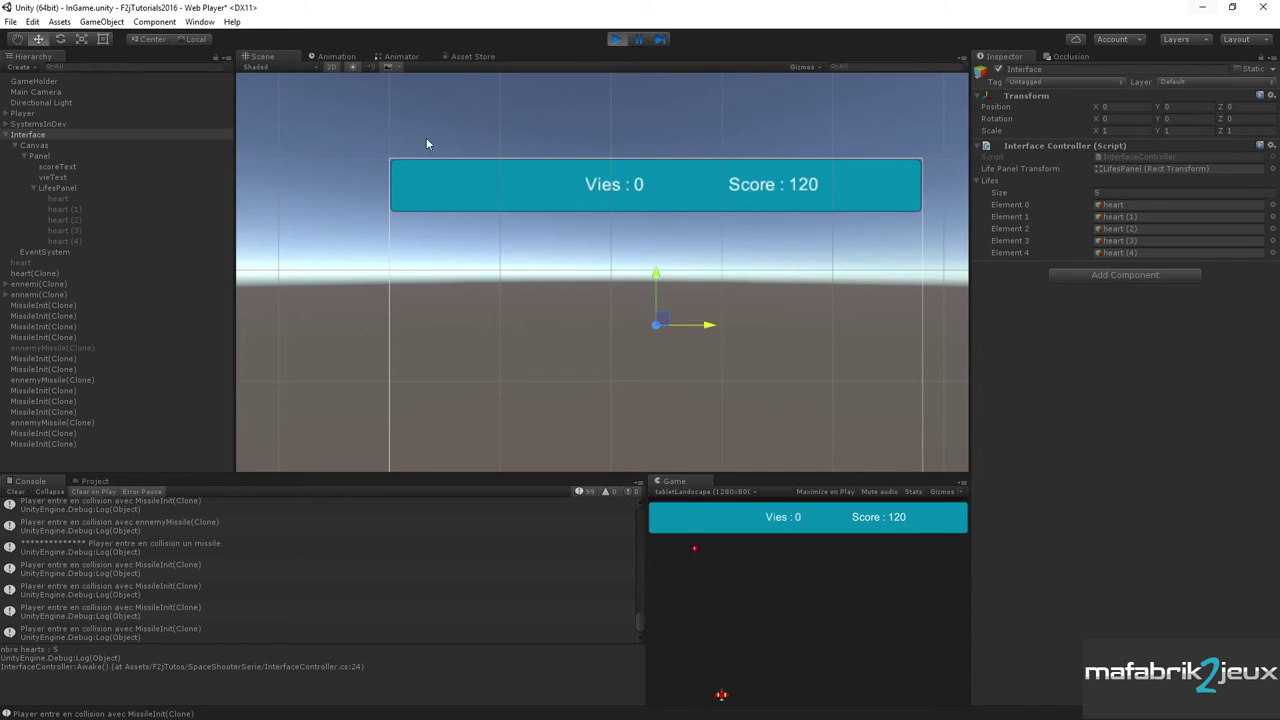
Stop the running game, then launch another test run to check the heart count.
{"action": "left_click", "coordinate": [616, 39]}
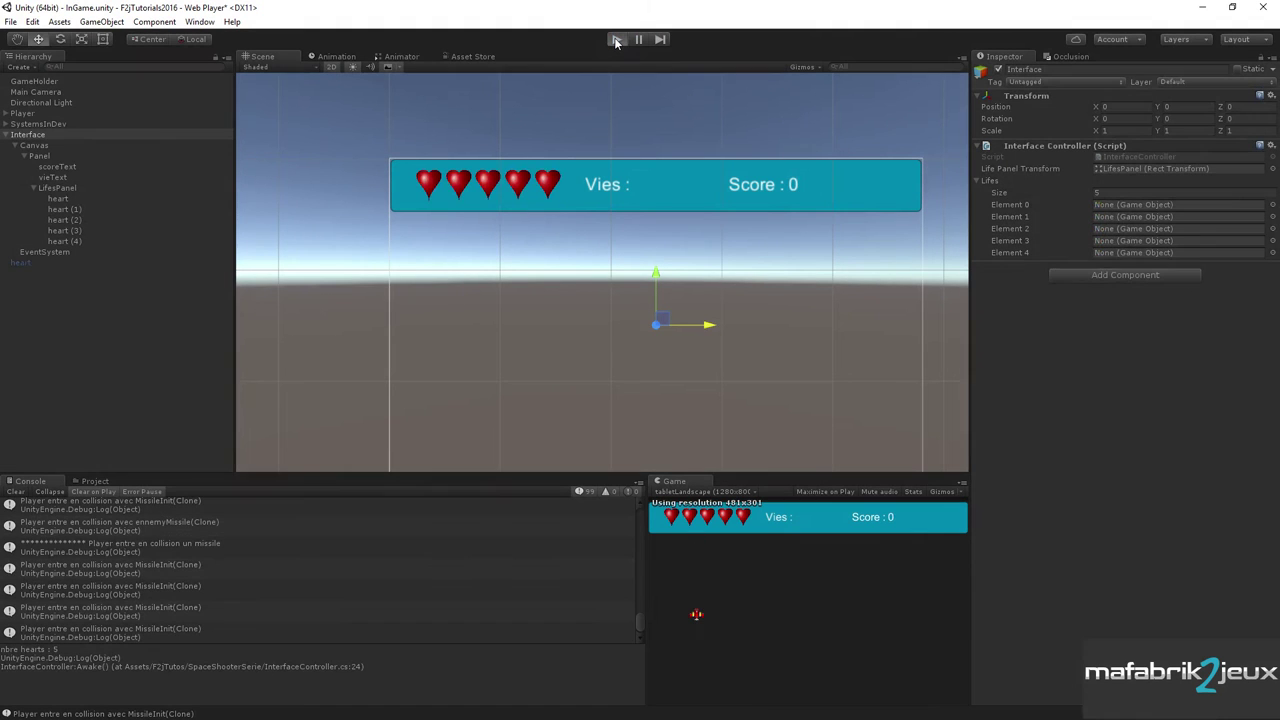
{"action": "left_click", "coordinate": [616, 39]}
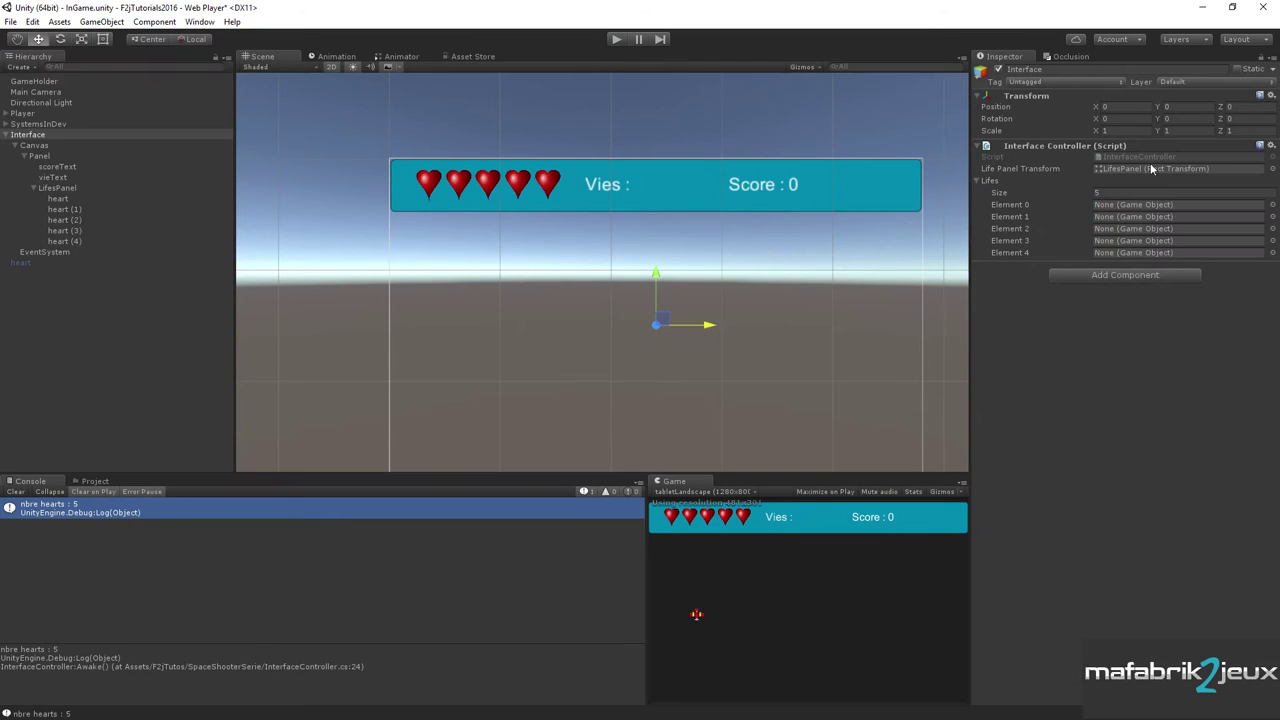
Compare the Infosplayer.cs and InterfaceController.cs code in MonoDevelop, then minimize it to return to Unity.
{"action": "key", "text": "alt+Tab"}
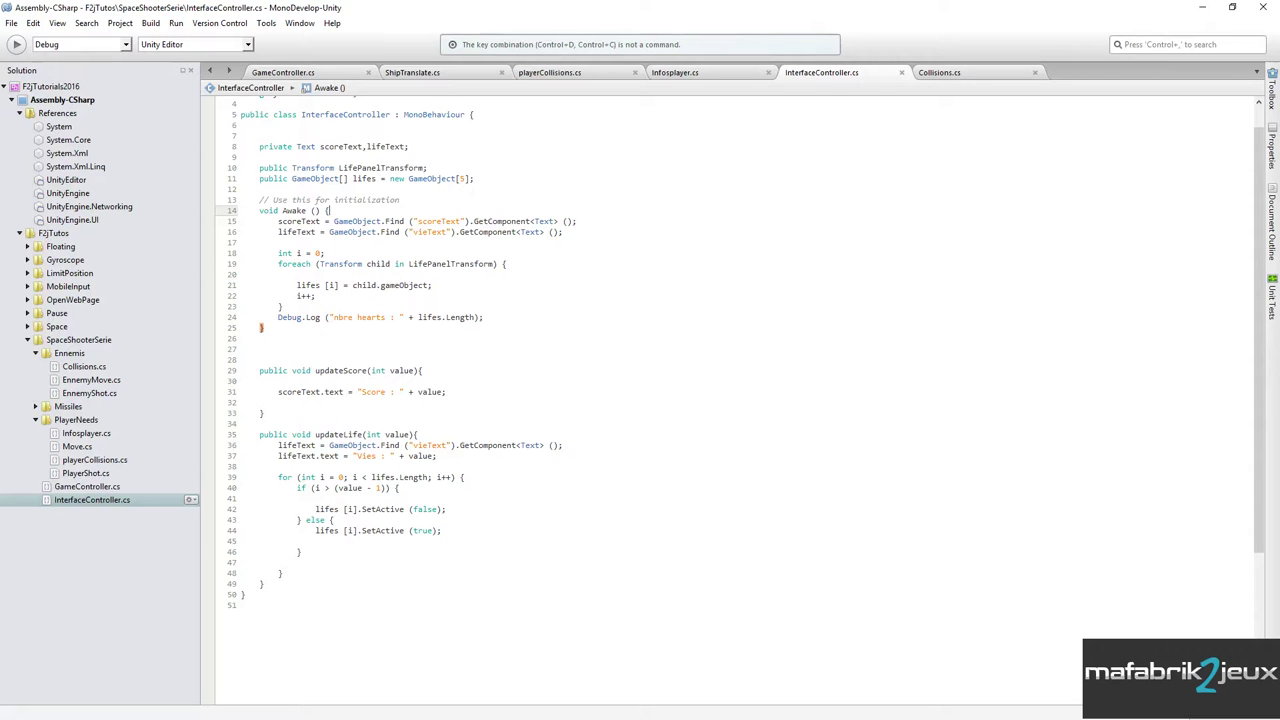
{"action": "left_click", "coordinate": [663, 73]}
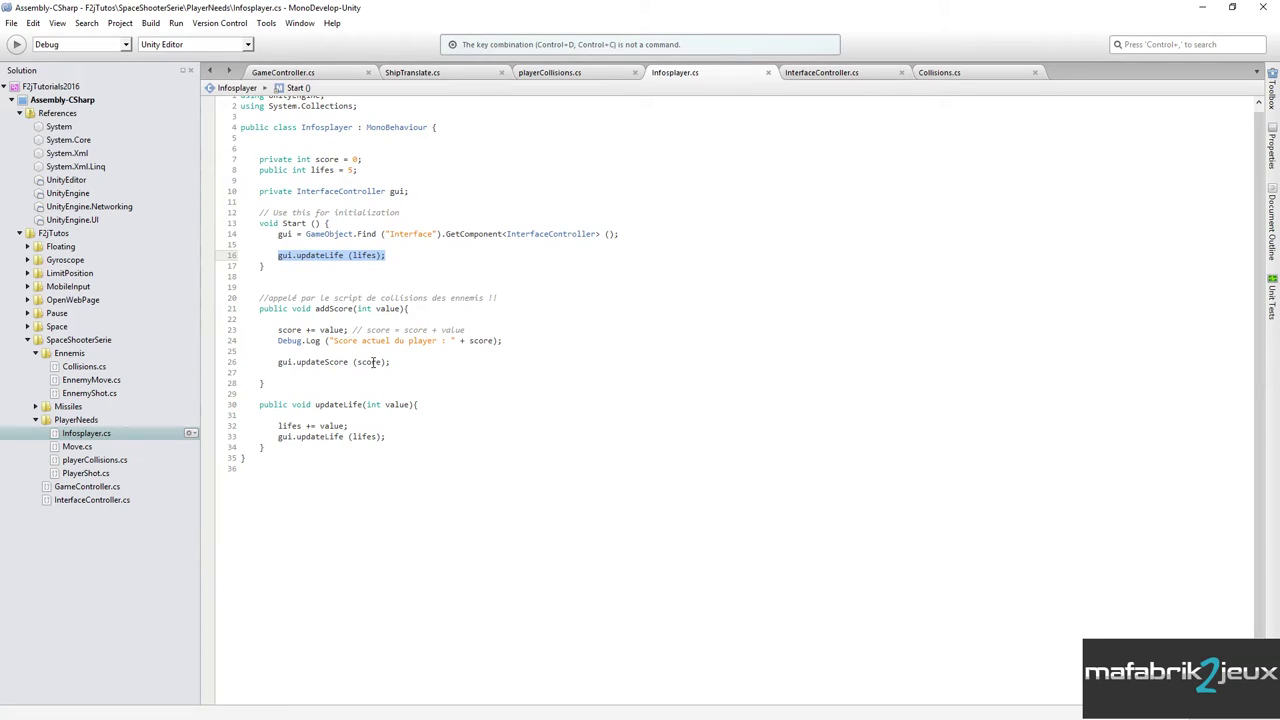
{"action": "left_click", "coordinate": [818, 76]}
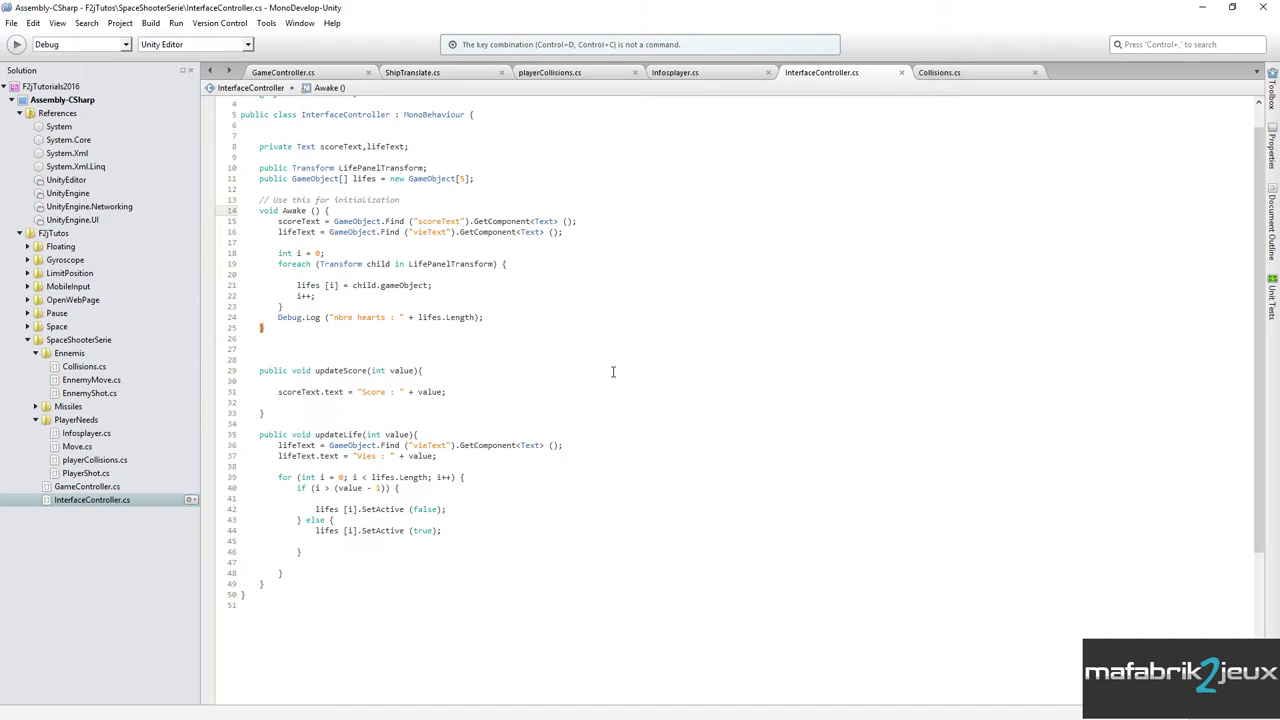
{"action": "left_click", "coordinate": [684, 75]}
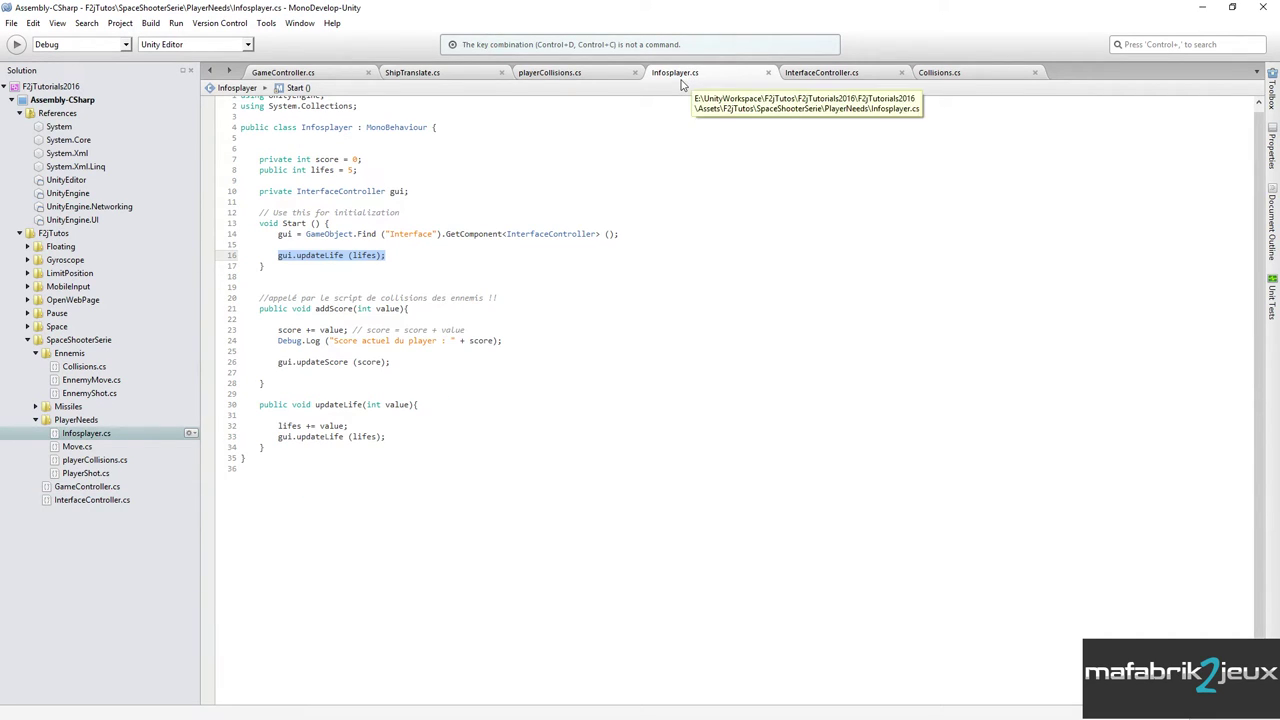
{"action": "left_click", "coordinate": [1205, 8]}
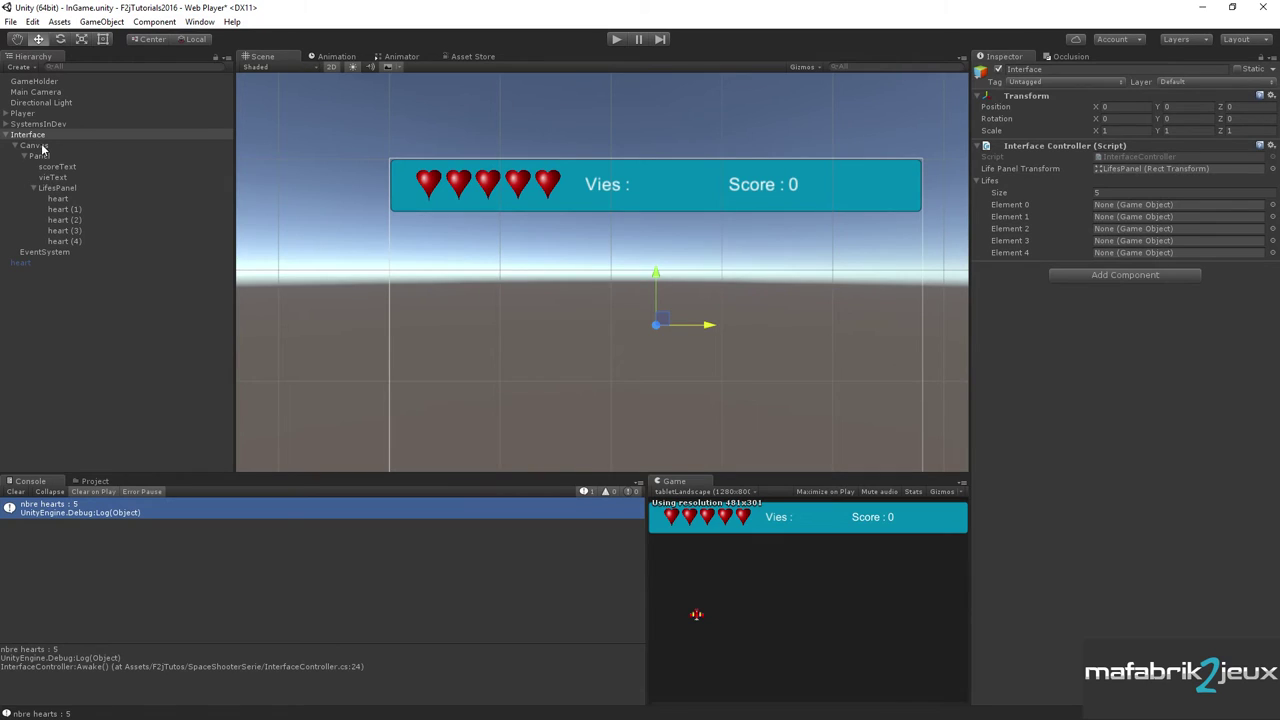
Change the Player's Infosplayer Lifes from 6 to 5, save the scene, and enter Play mode.
{"action": "left_click", "coordinate": [26, 113]}
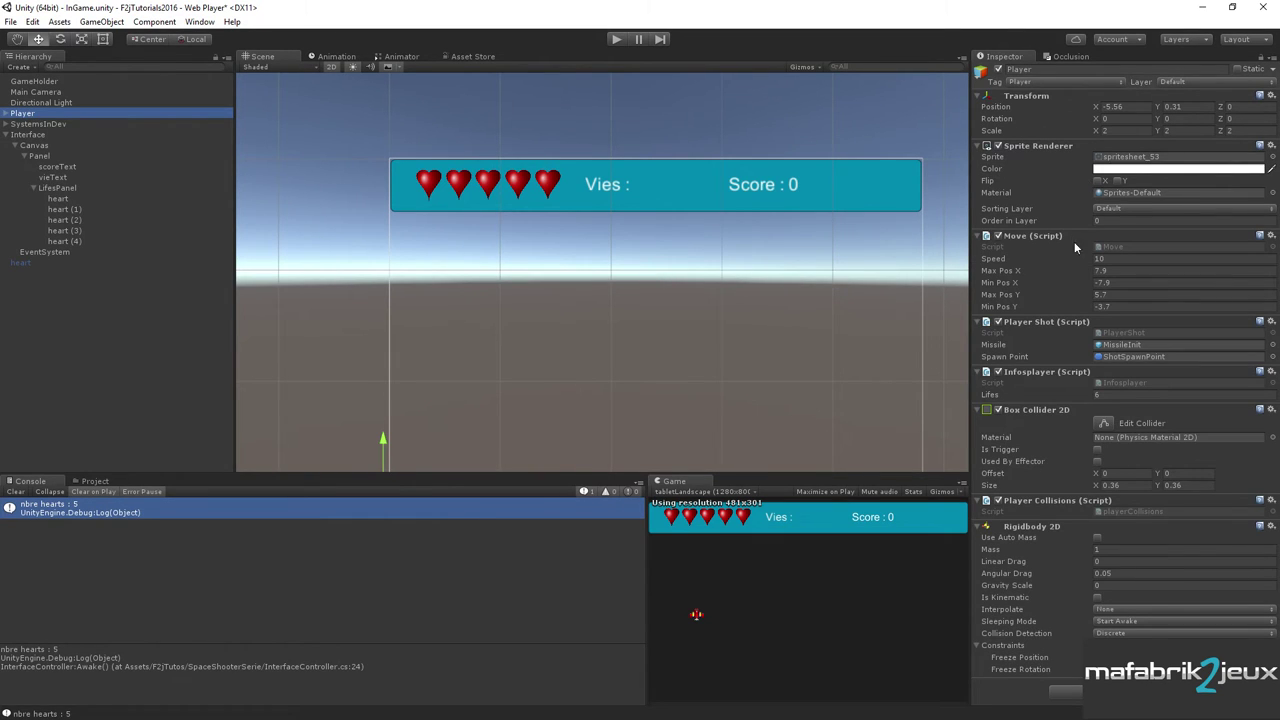
{"action": "left_click", "coordinate": [1098, 394]}
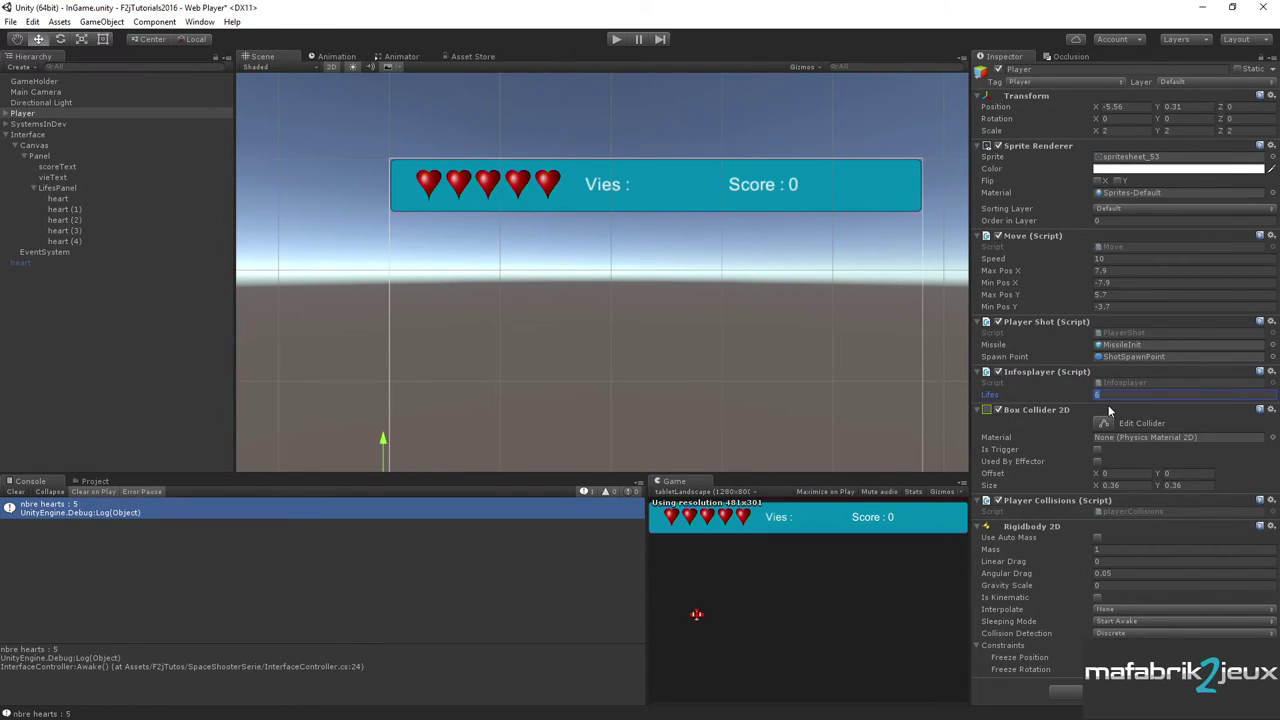
{"action": "type", "text": "5"}
{"action": "key", "text": "Return"}
{"action": "key", "text": "ctrl+s"}
{"action": "left_click", "coordinate": [616, 39]}
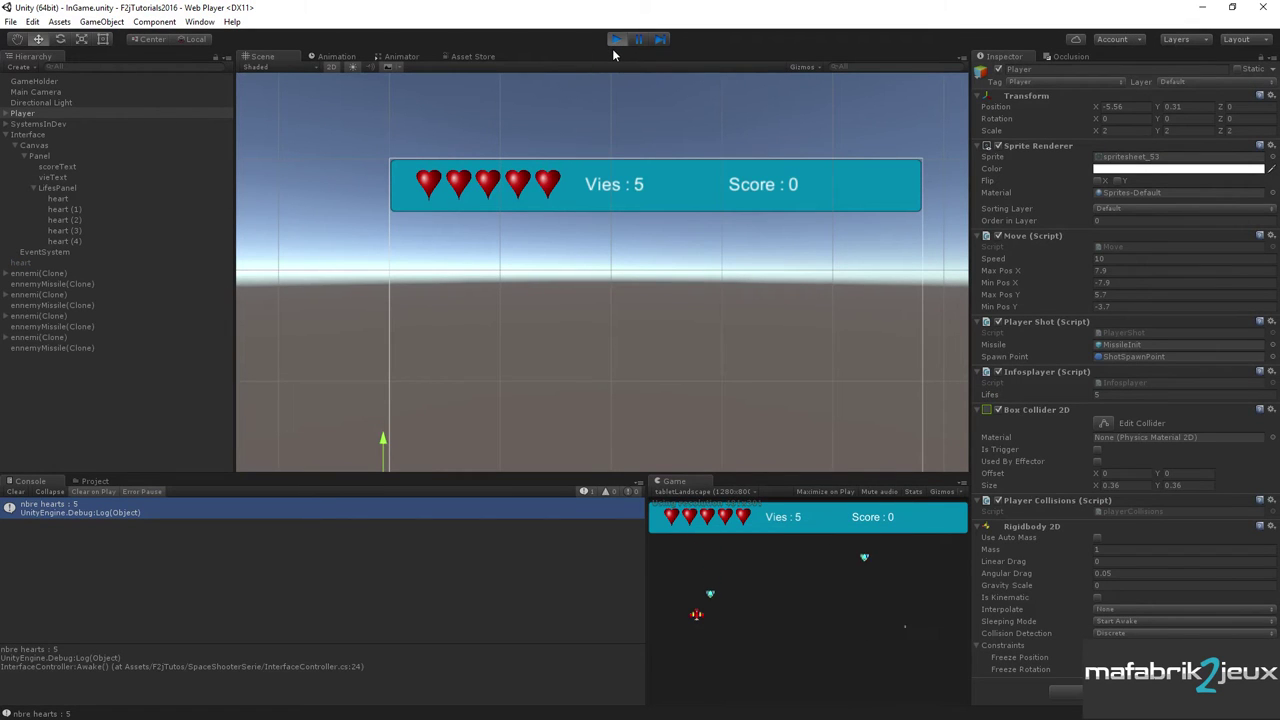
Fly the ship left and right with the arrow keys while firing at enemies with Space.
{"action": "key", "text": "Right"}
{"action": "key", "text": "space"}
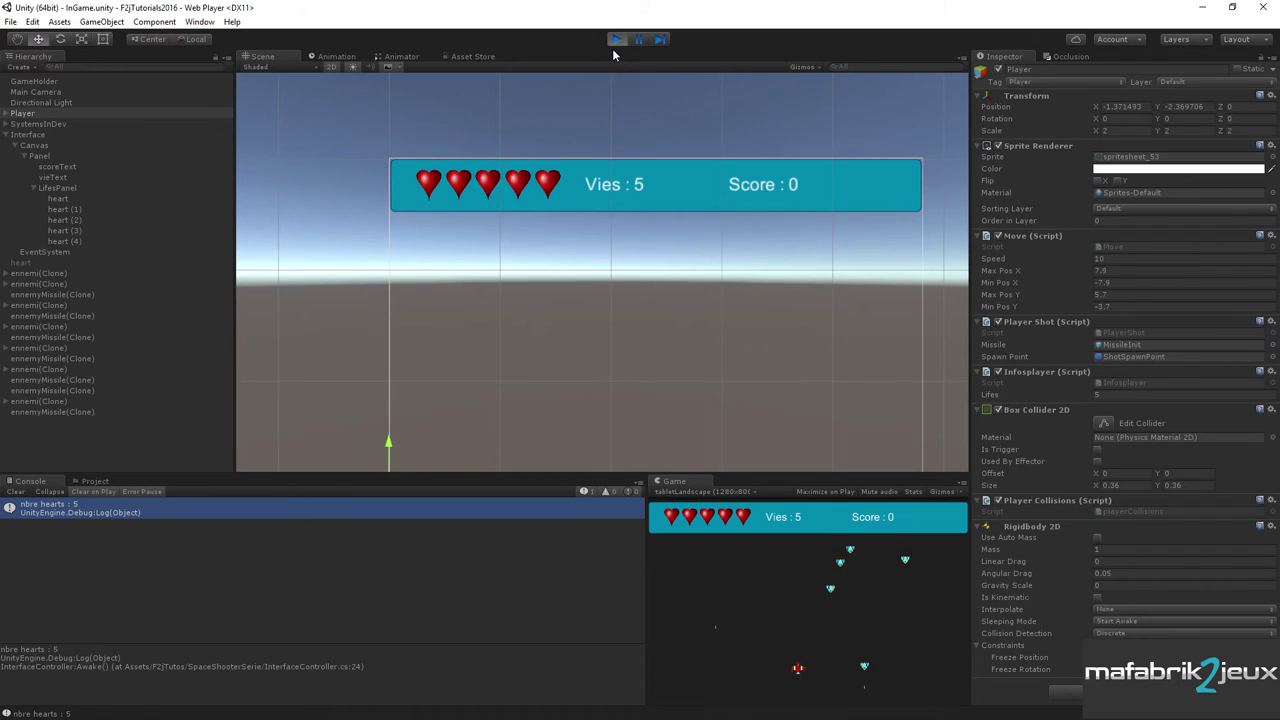
{"action": "key", "text": "Down"}
{"action": "key", "text": "Left"}
{"action": "key", "text": "space"}
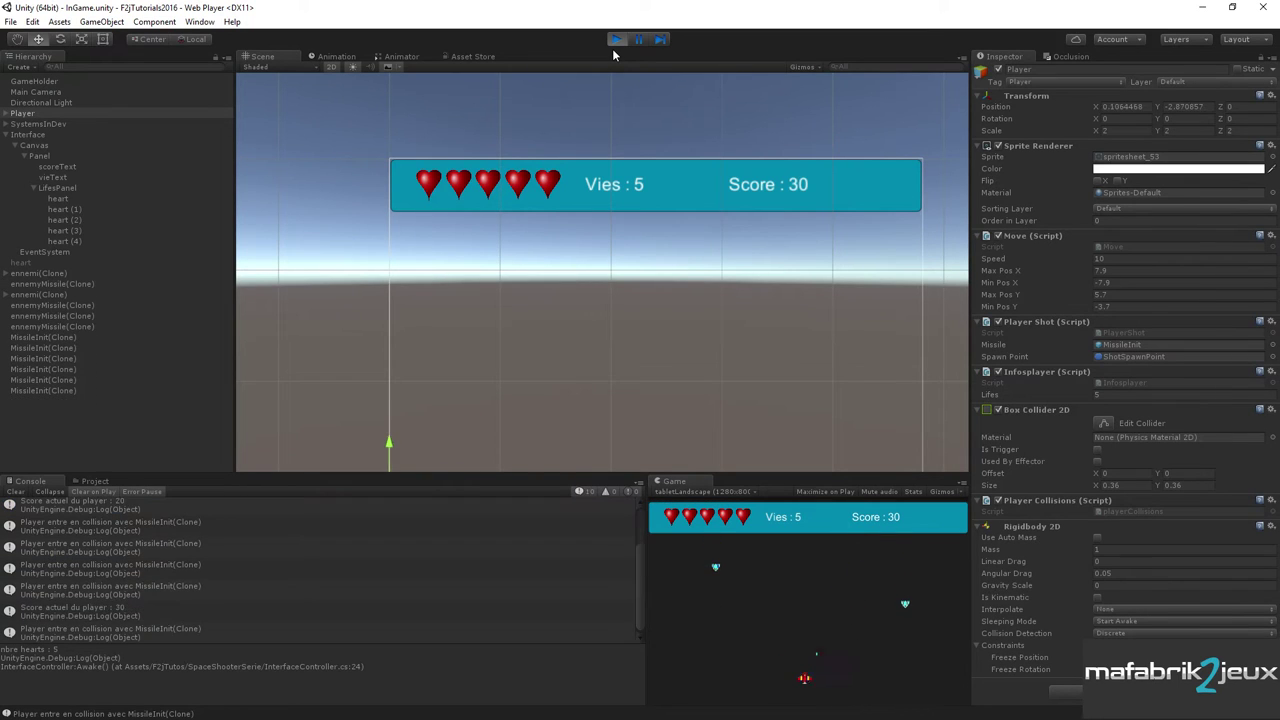
{"action": "key", "text": "Right"}
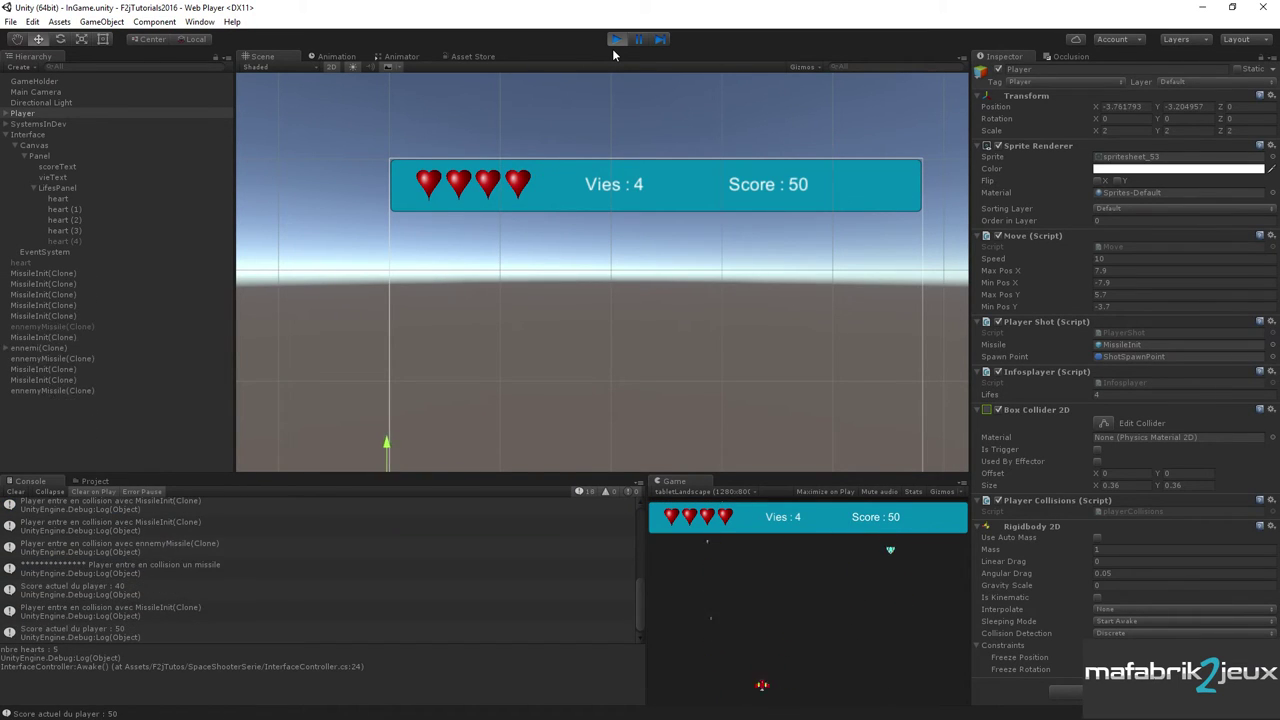
{"action": "key", "text": "space"}
{"action": "key", "text": "Left"}
{"action": "key", "text": "space"}
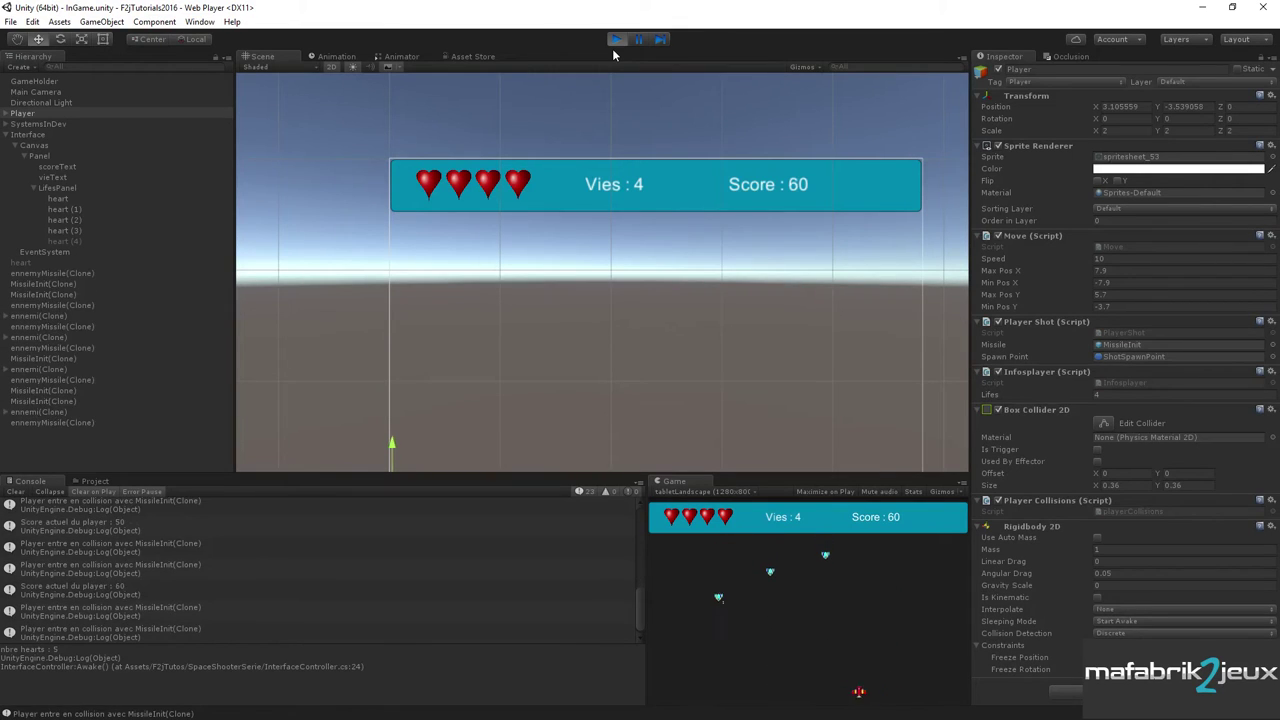
{"action": "key", "text": "Left"}
{"action": "key", "text": "space"}
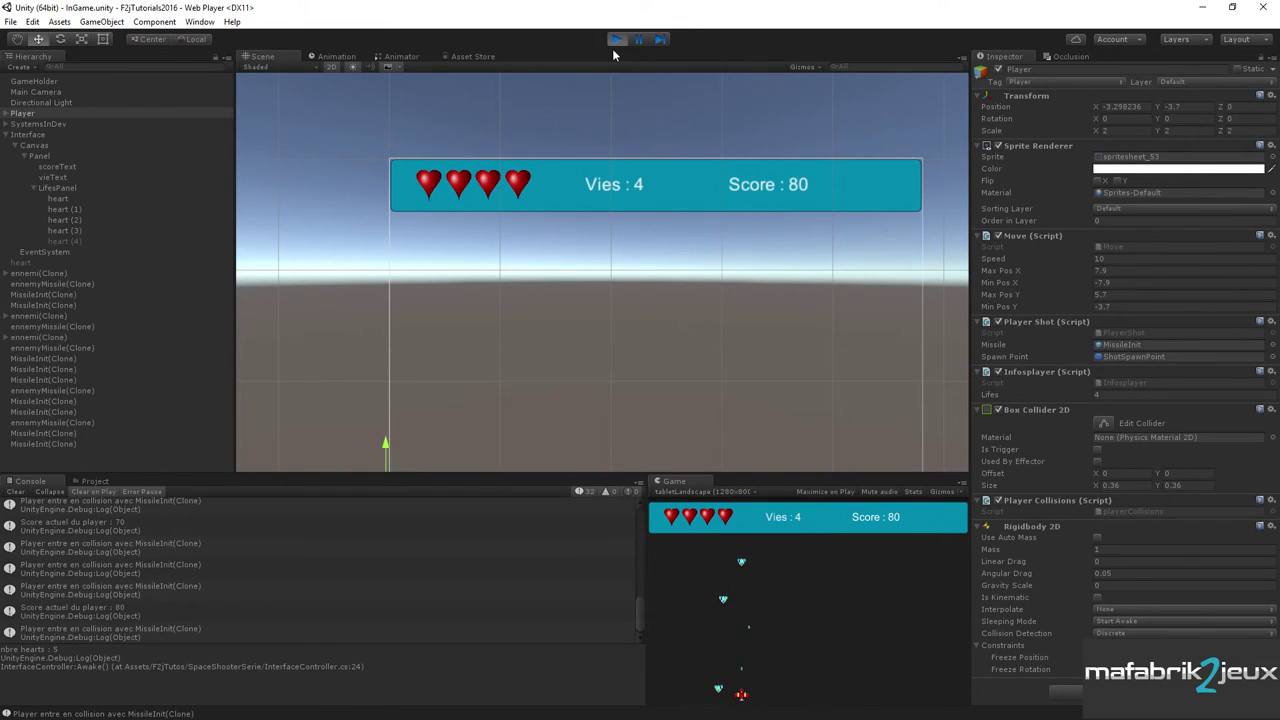
{"action": "key", "text": "space"}
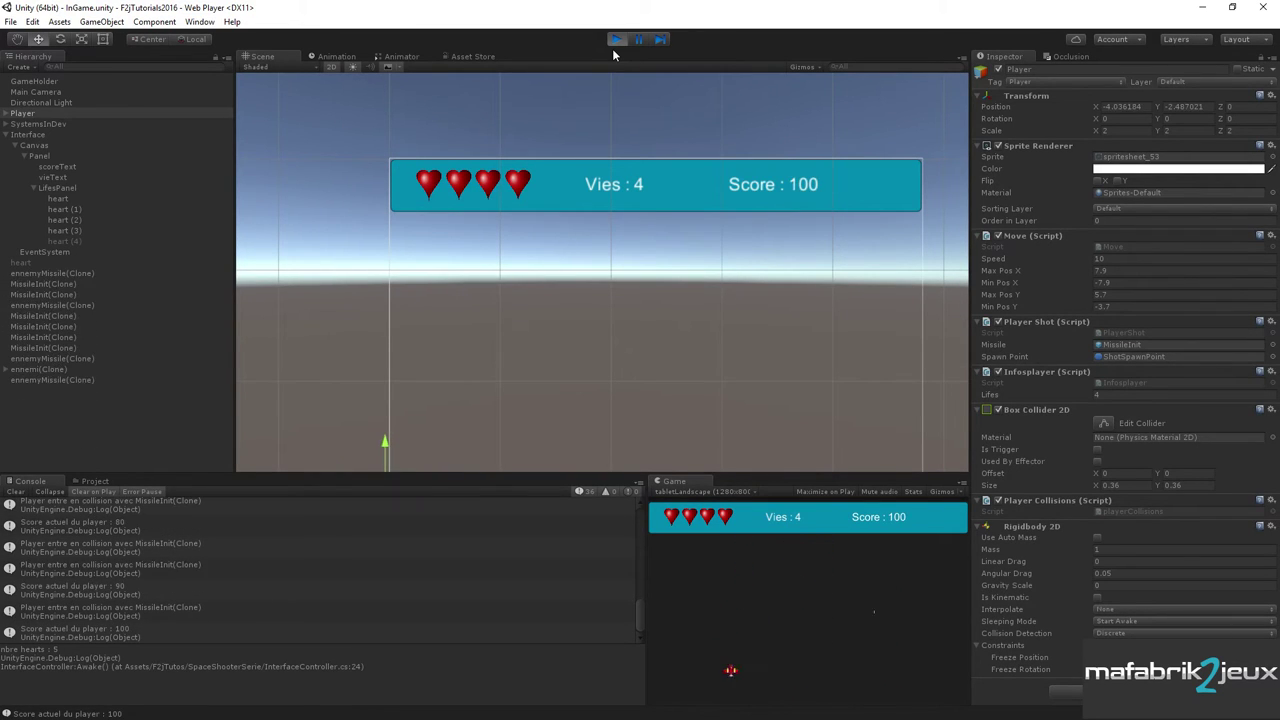
{"action": "key", "text": "Right"}
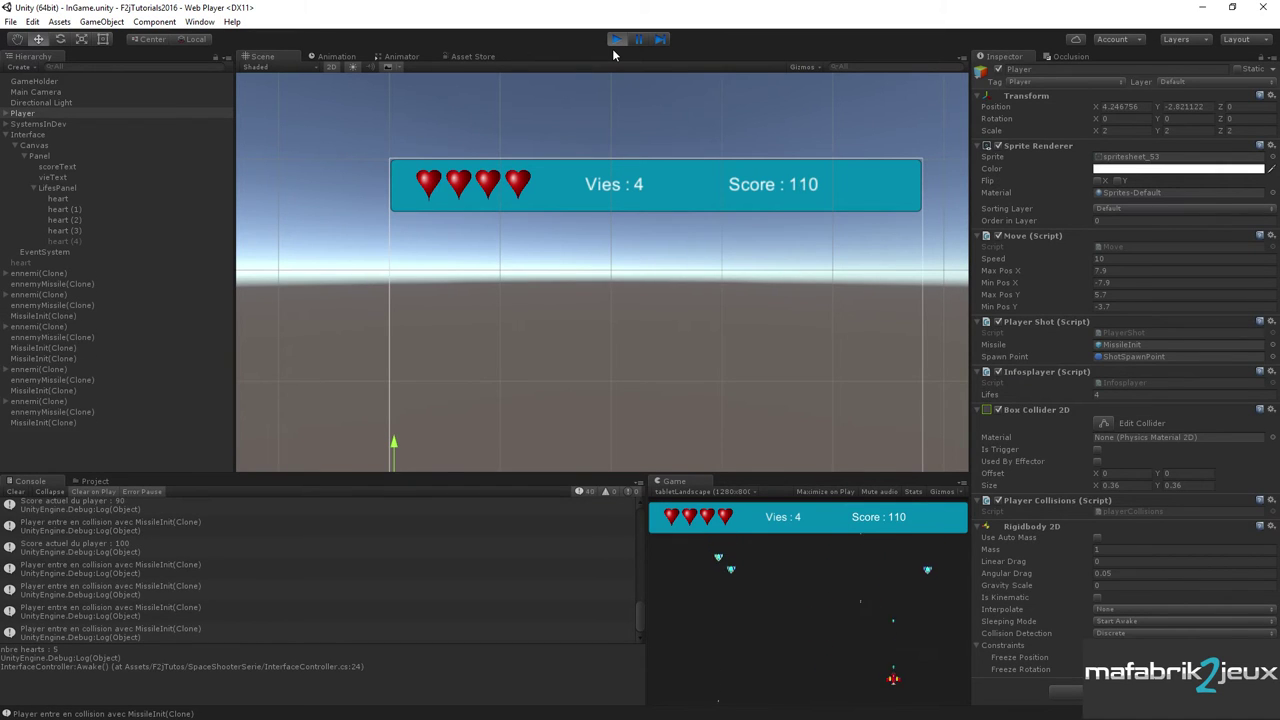
{"action": "key", "text": "Left"}
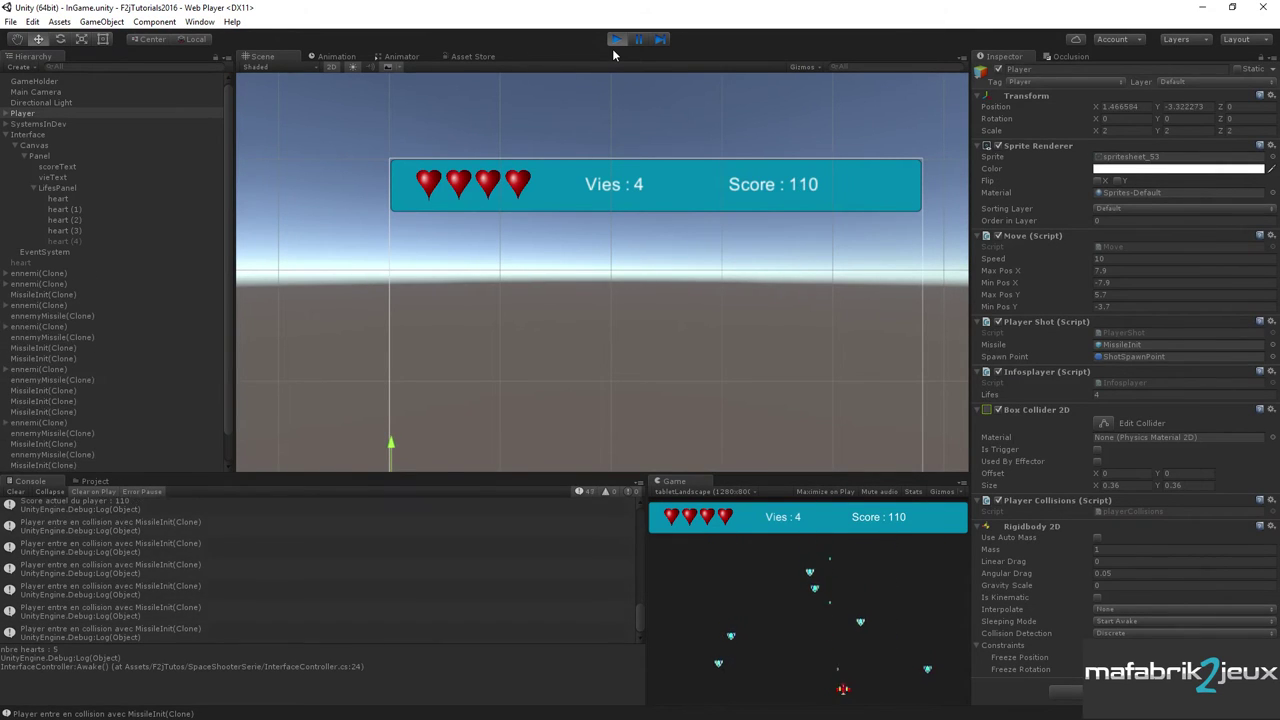
{"action": "key", "text": "Left"}
Steer the ship onto heart pickups so the lives counter rises to 1.
{"action": "key", "text": "Right"}
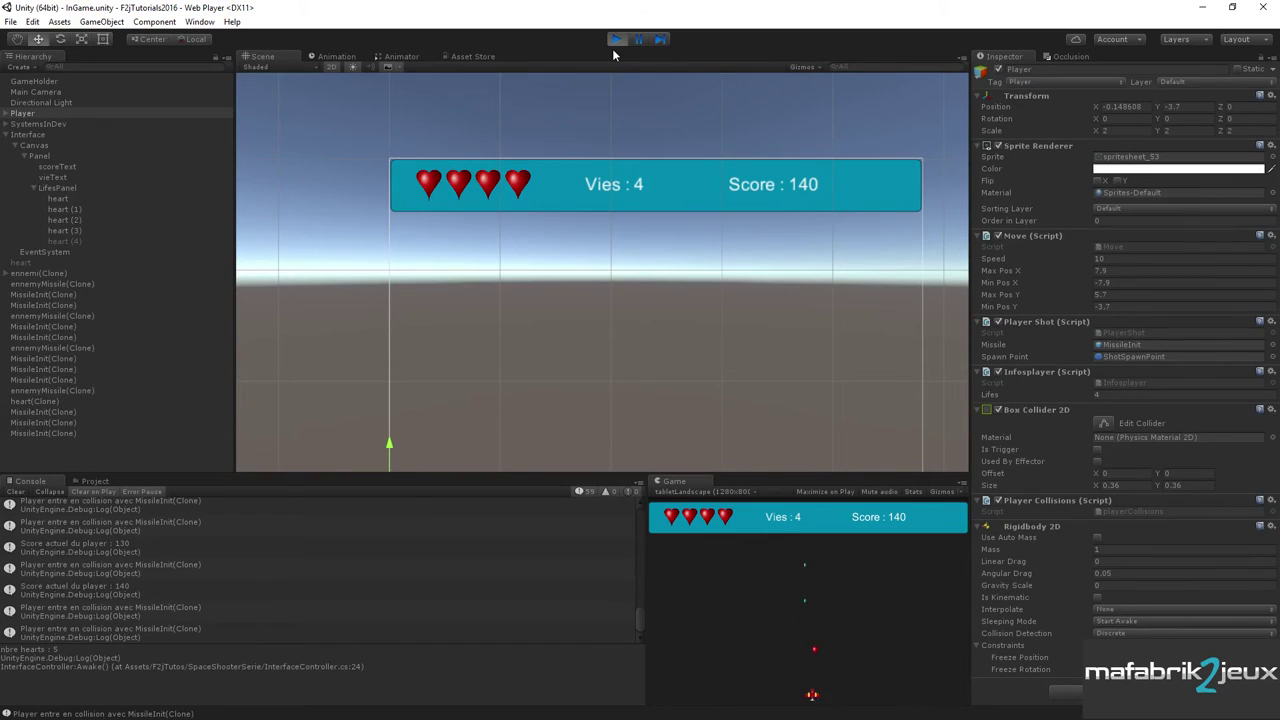
{"action": "key", "text": "Up"}
{"action": "key", "text": "Down"}
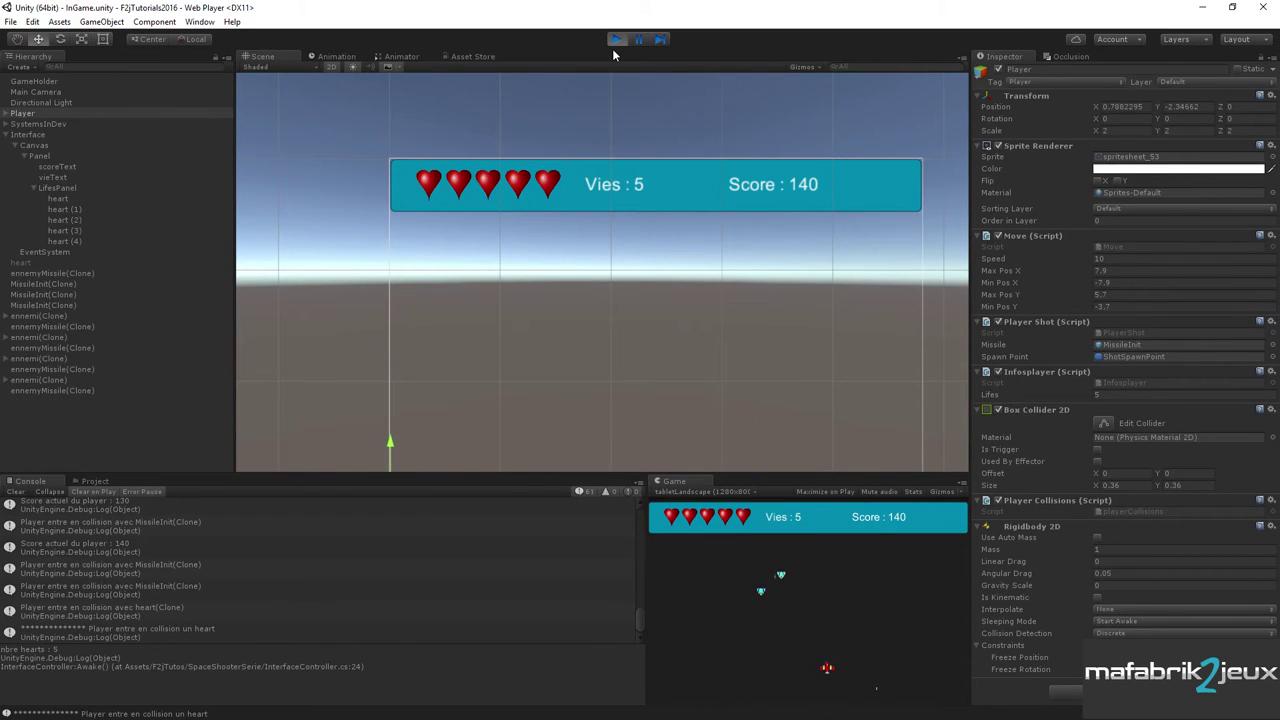
{"action": "key", "text": "Left"}
{"action": "key", "text": "Left"}
{"action": "key", "text": "Down"}
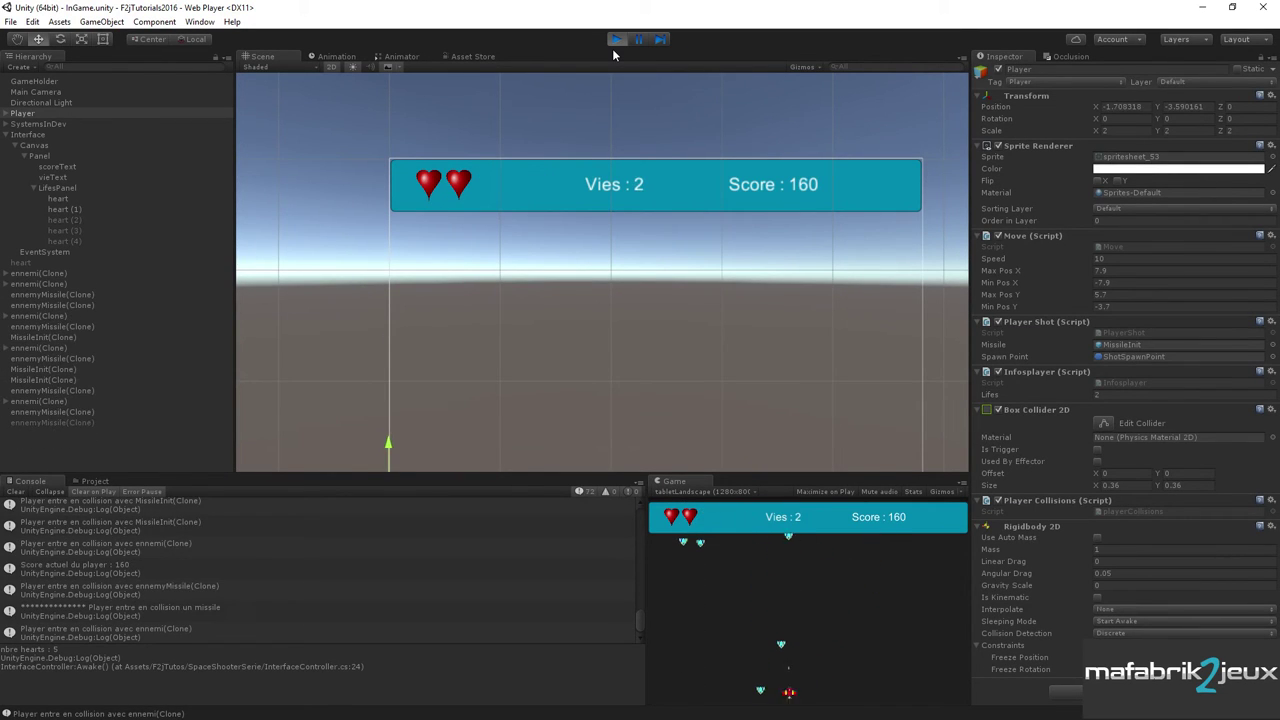
{"action": "key", "text": "Left"}
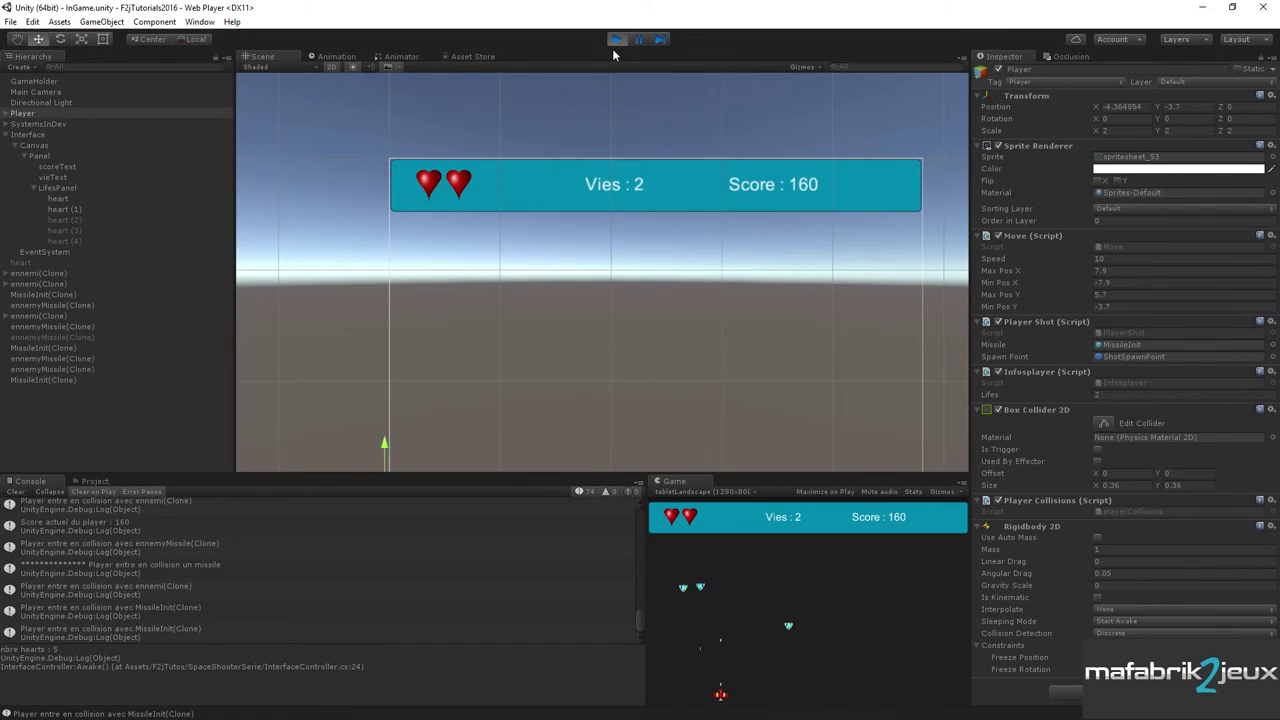
{"action": "key", "text": "Right"}
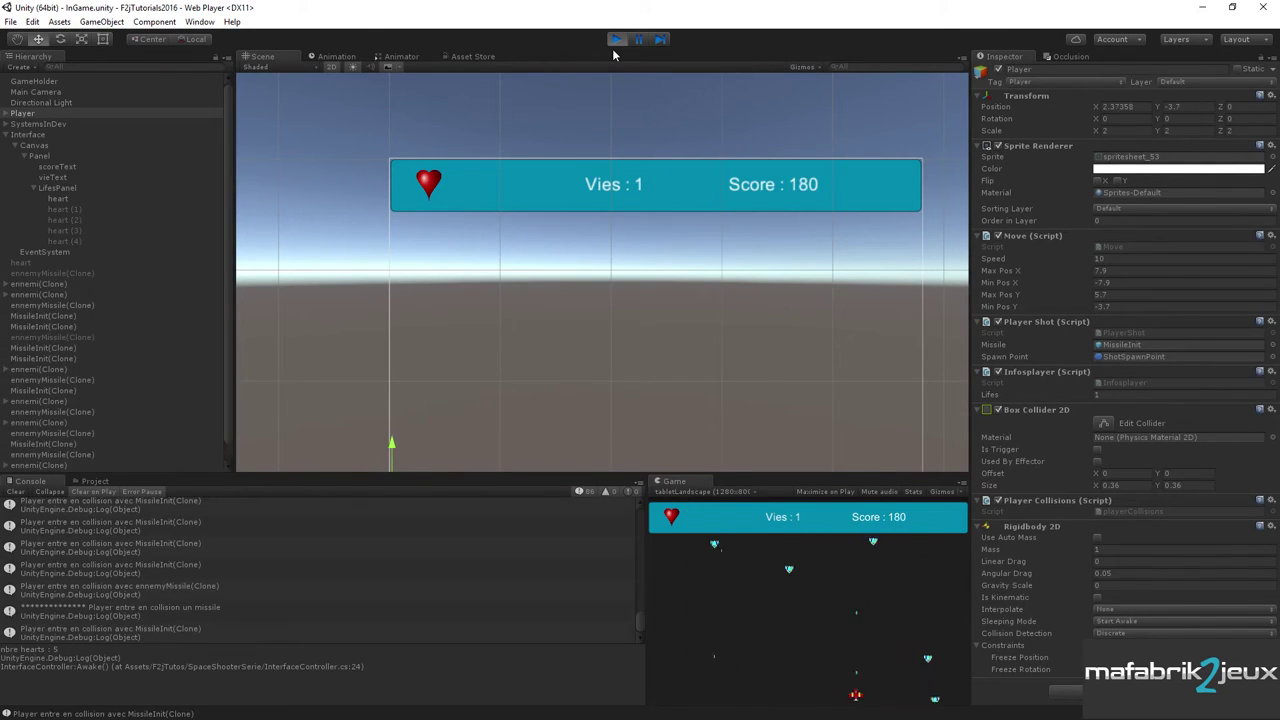
{"action": "key", "text": "Left"}
{"action": "key", "text": "Right"}
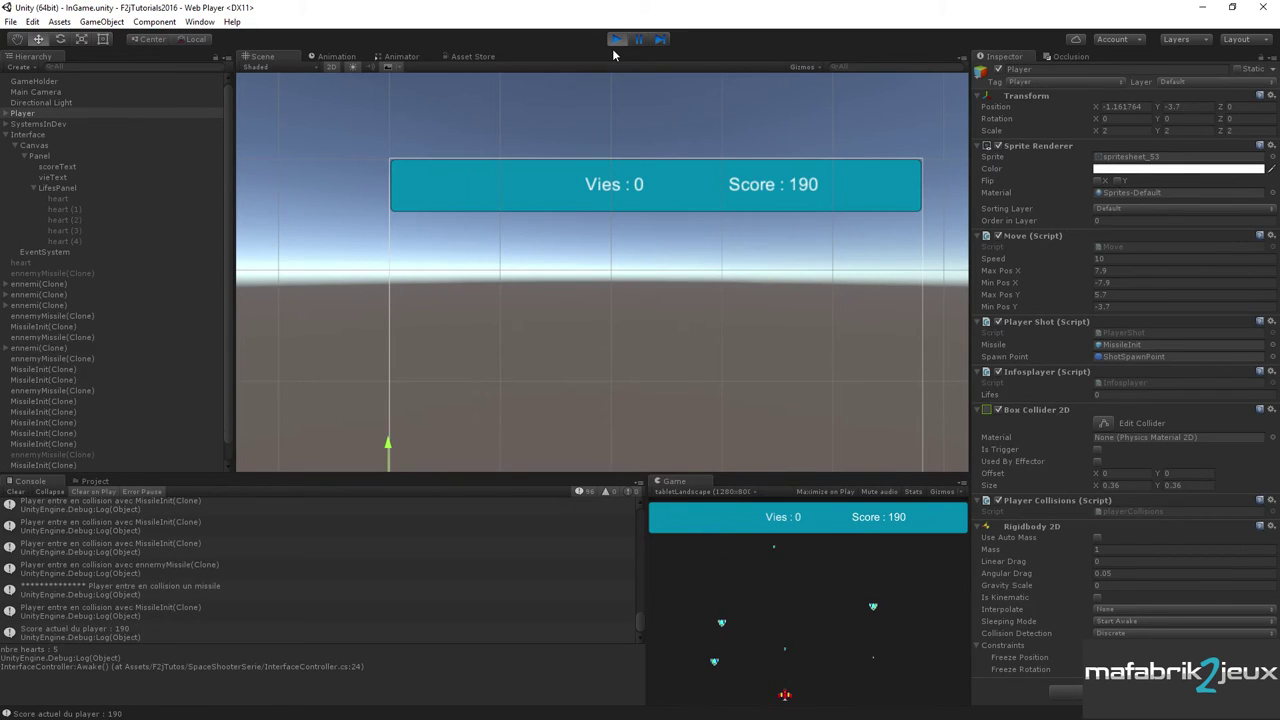
{"action": "key", "text": "Right"}
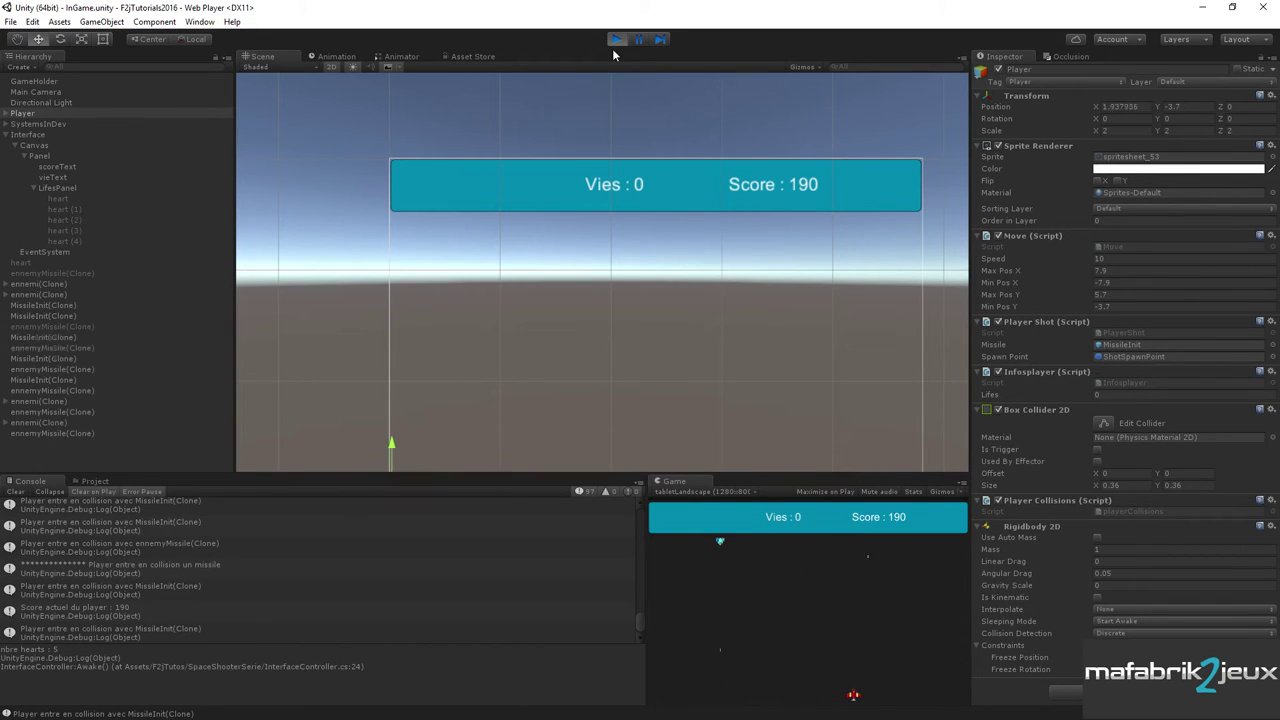
{"action": "key", "text": "Left"}
{"action": "key", "text": "Right"}
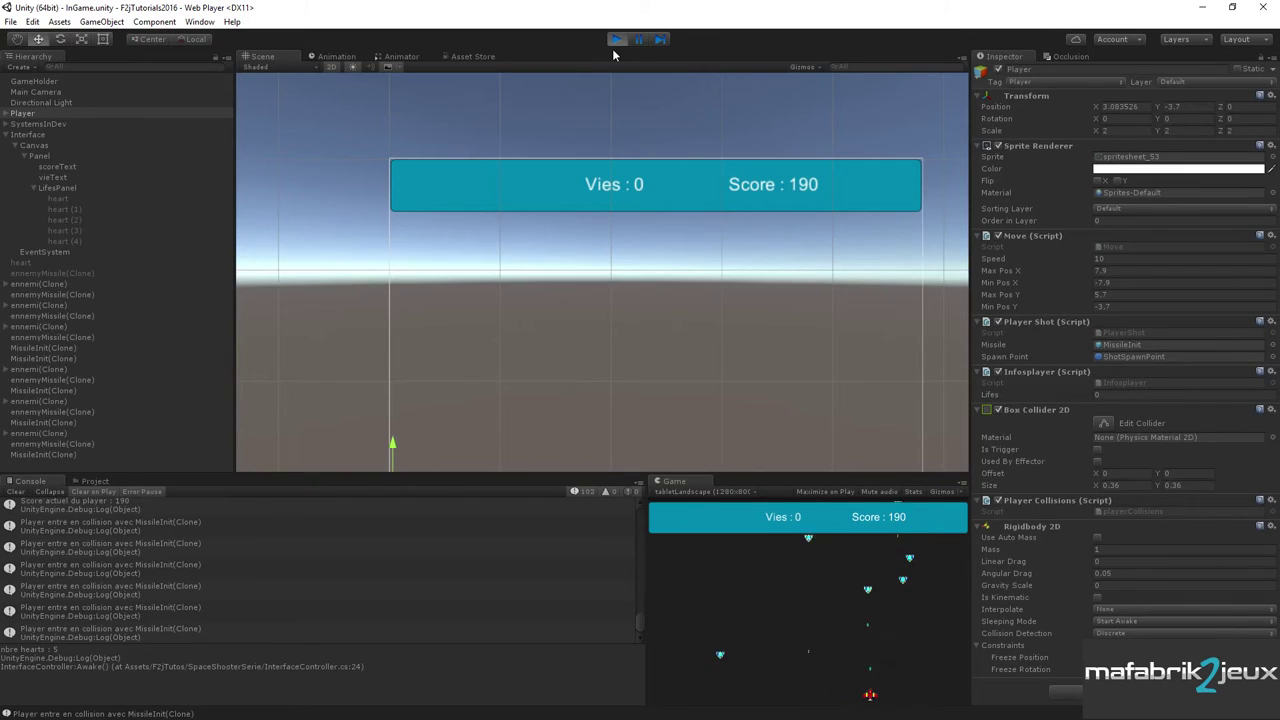
{"action": "key", "text": "Left"}
{"action": "key", "text": "Right"}
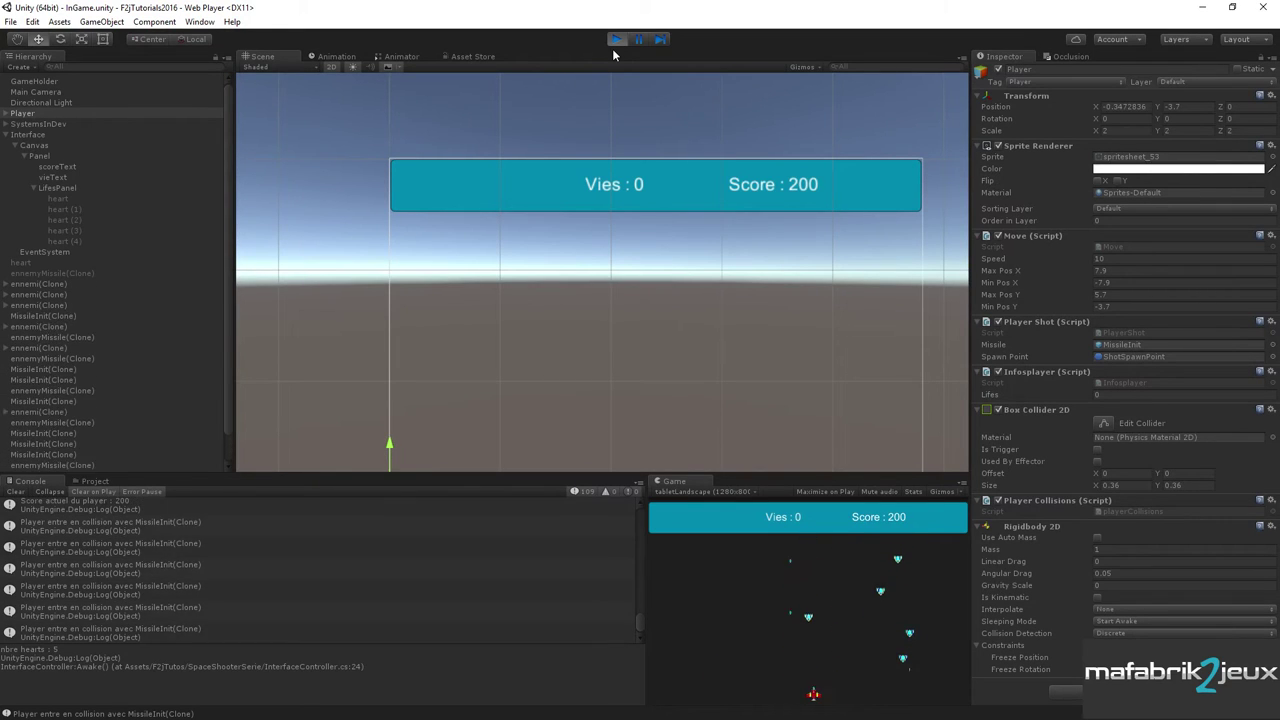
{"action": "key", "text": "Up"}
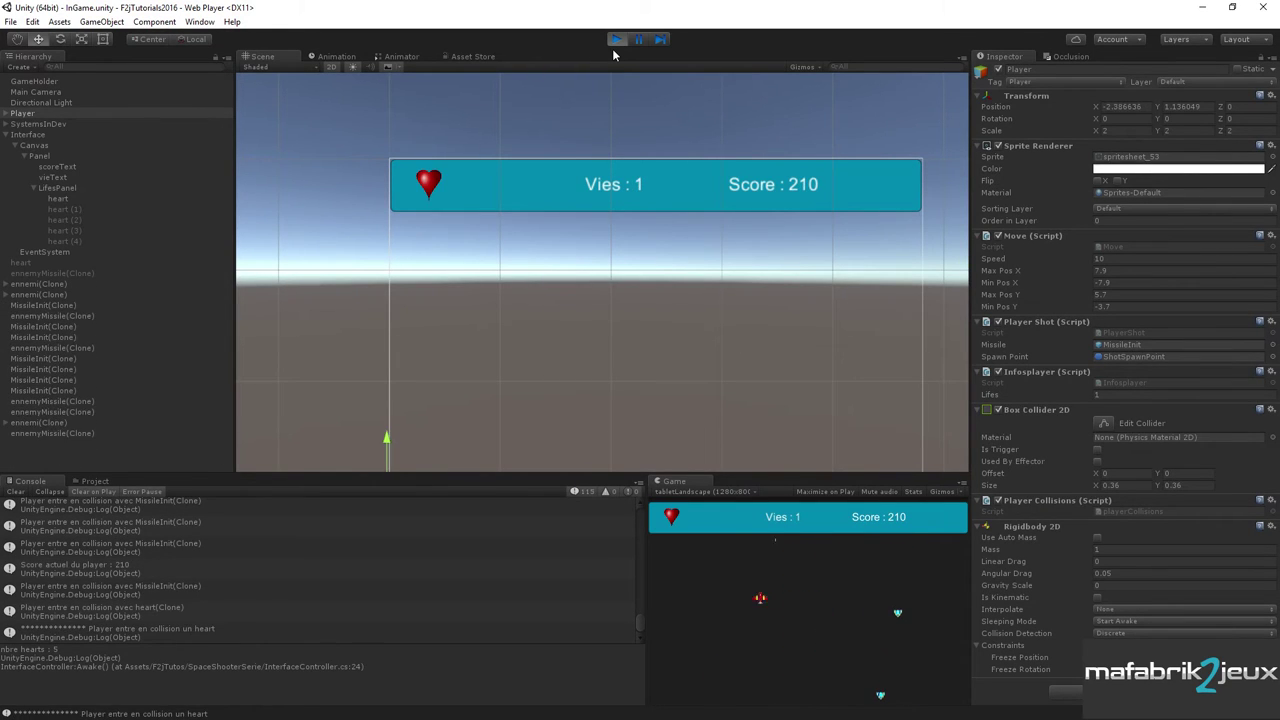
{"action": "key", "text": "Down"}
{"action": "key", "text": "Left"}
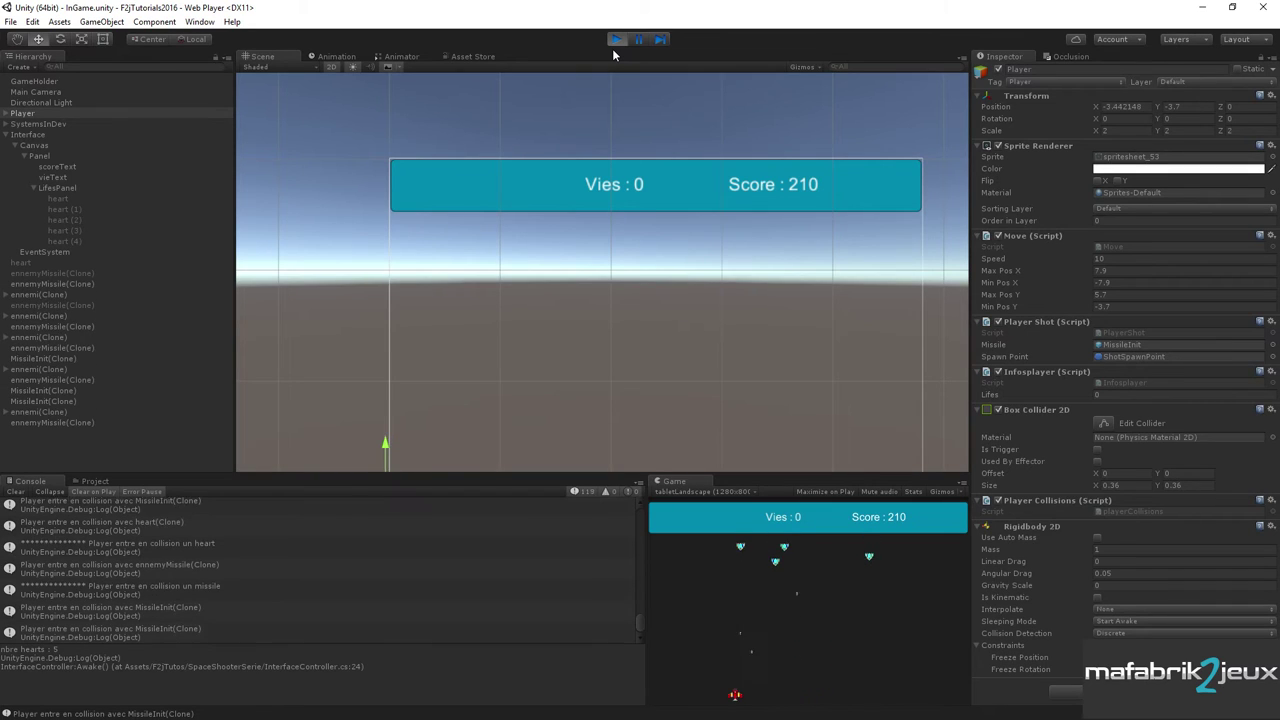
{"action": "key", "text": "Up"}
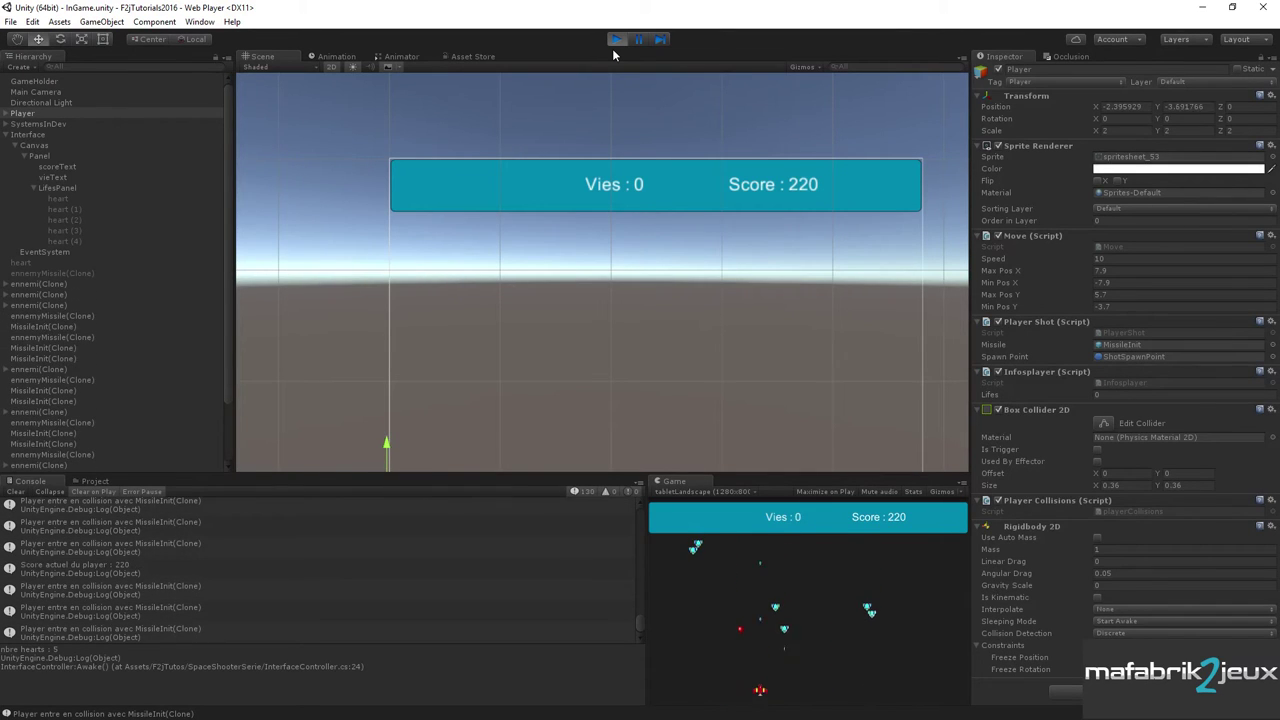
{"action": "key", "text": "Left"}
{"action": "key", "text": "Down"}
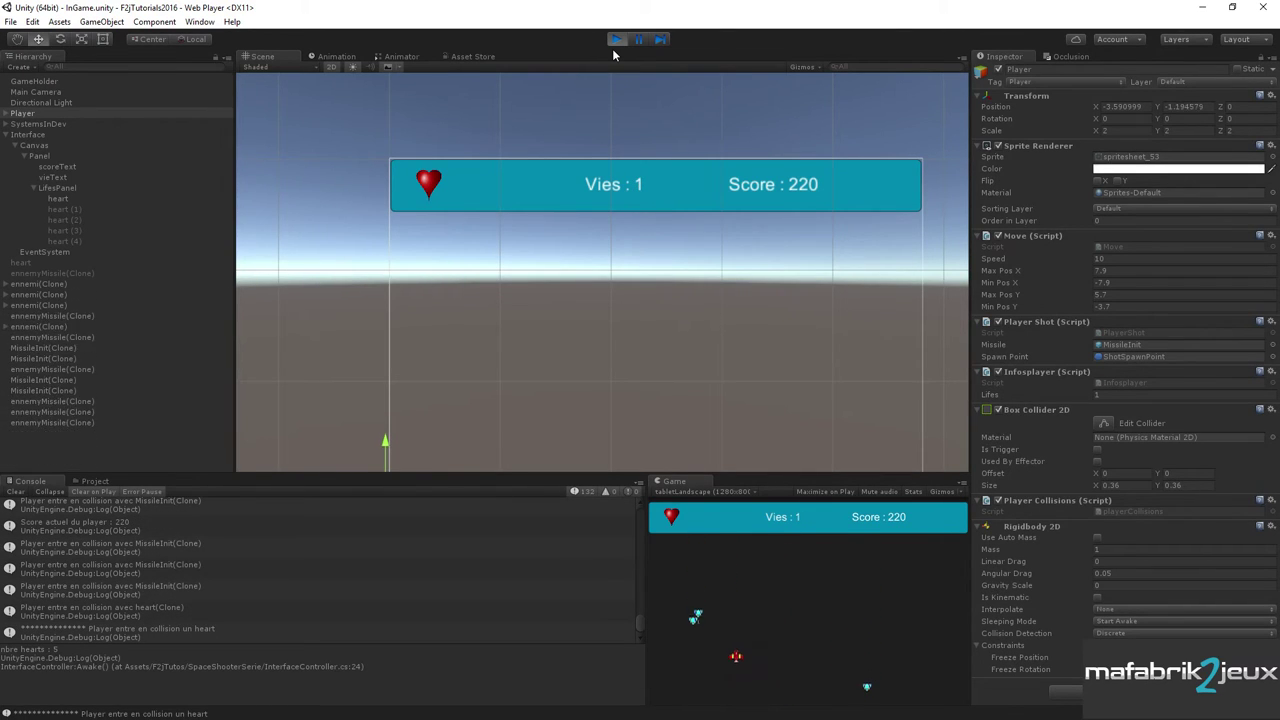
{"action": "key", "text": "Right"}
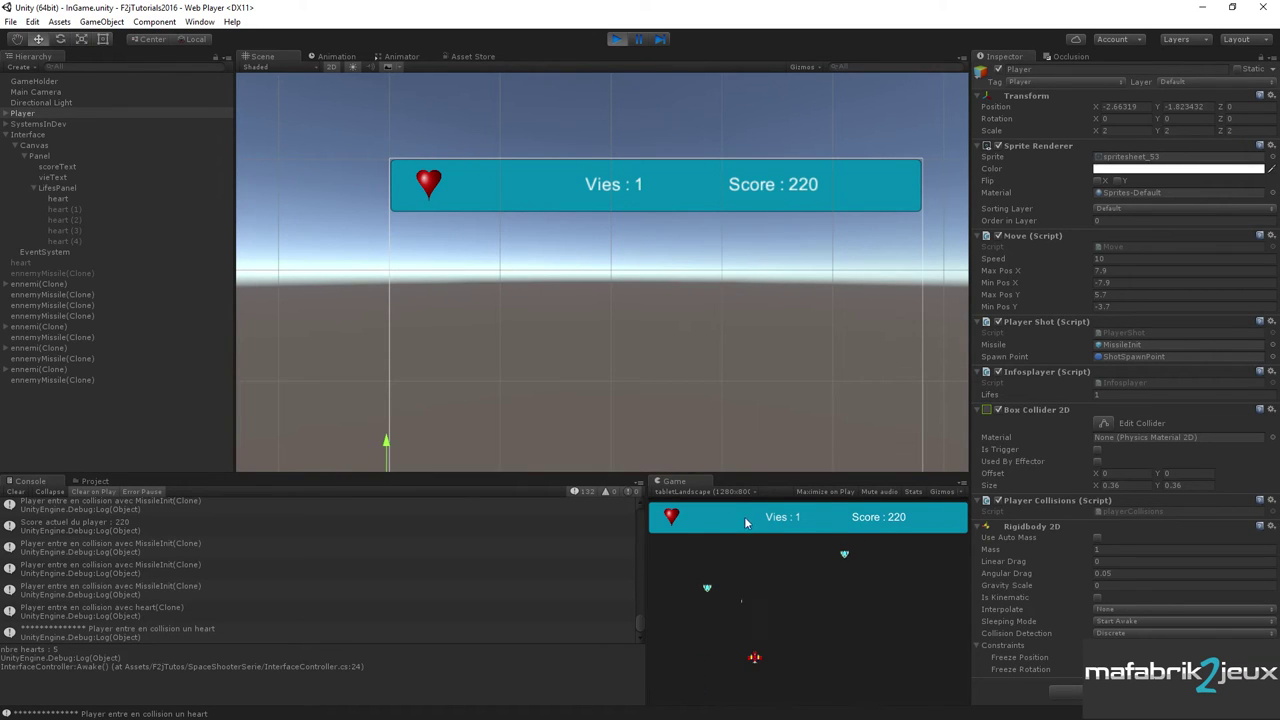
{"action": "left_click", "coordinate": [616, 40]}
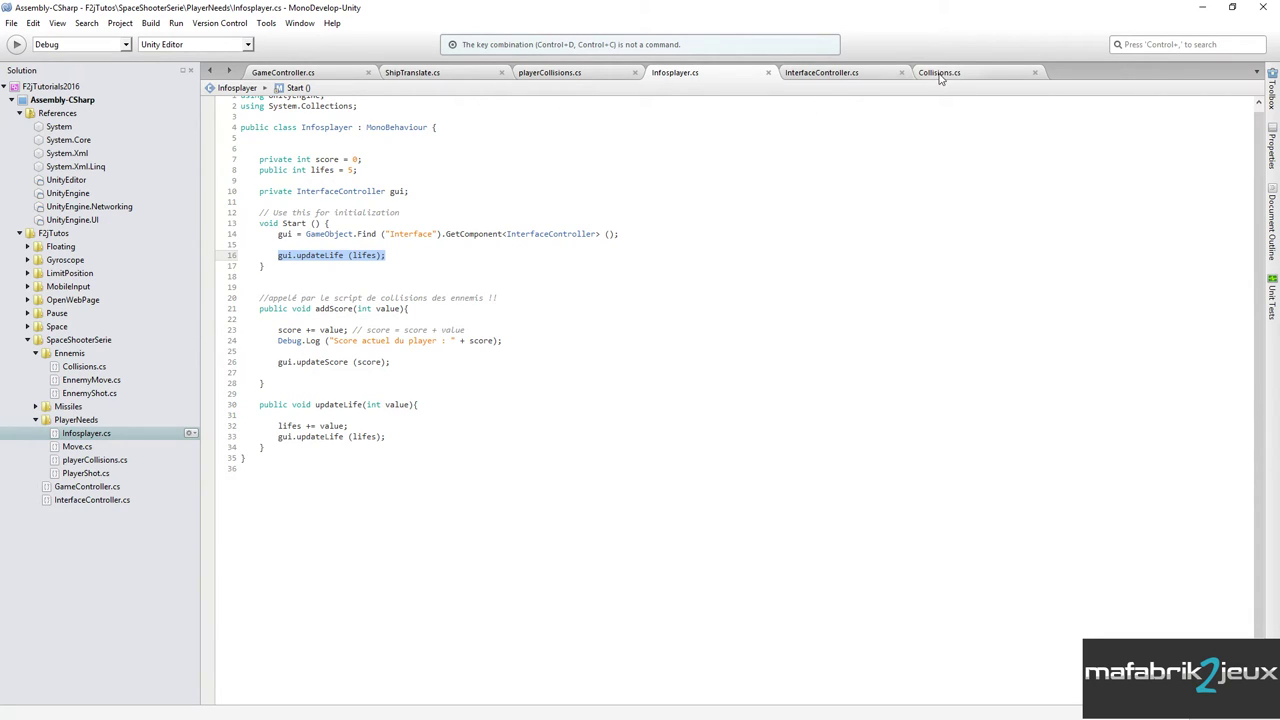
{"action": "left_click", "coordinate": [551, 76]}
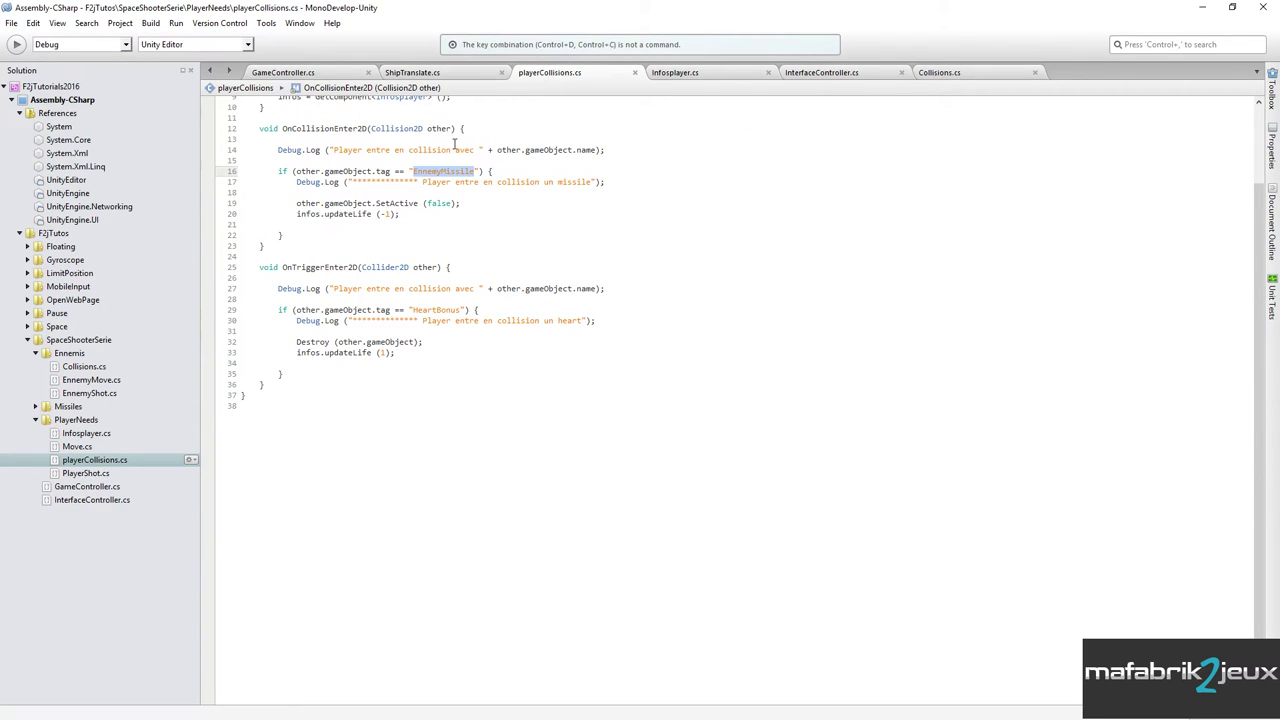
{"action": "left_click", "coordinate": [425, 312]}
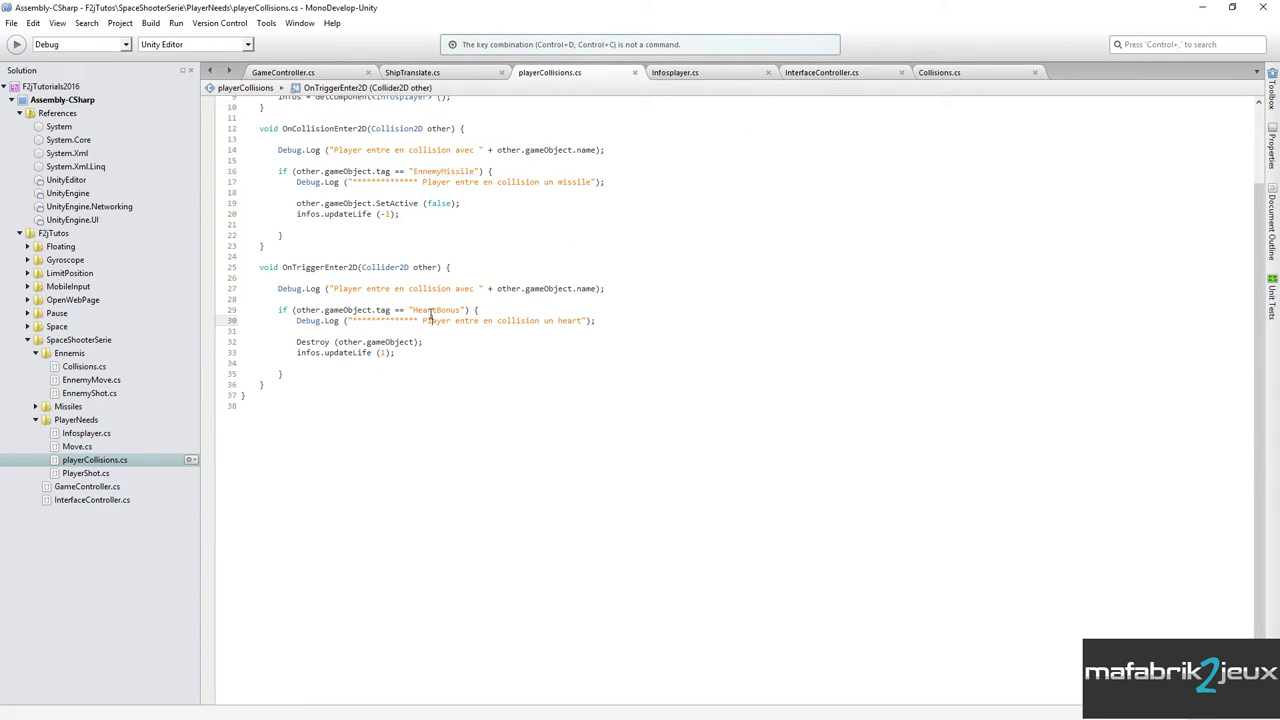
{"action": "left_click", "coordinate": [381, 352]}
{"action": "left_click", "coordinate": [693, 79]}
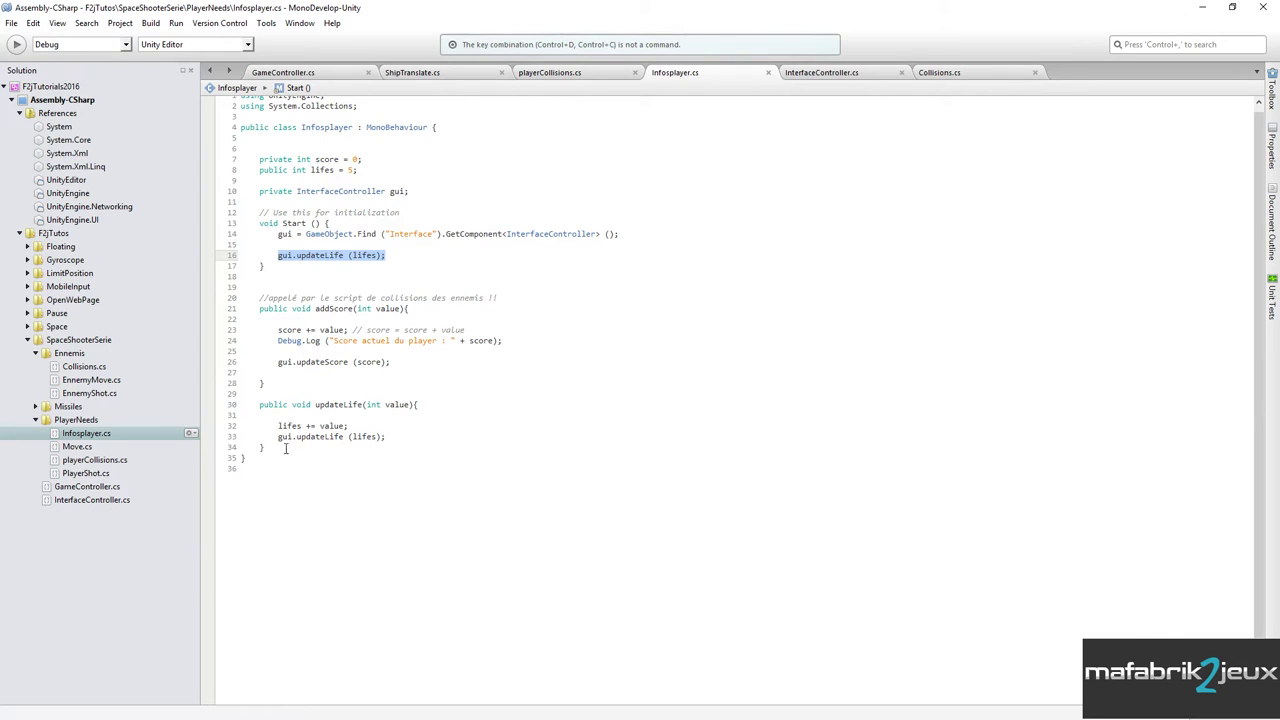
{"action": "left_click", "coordinate": [393, 405]}
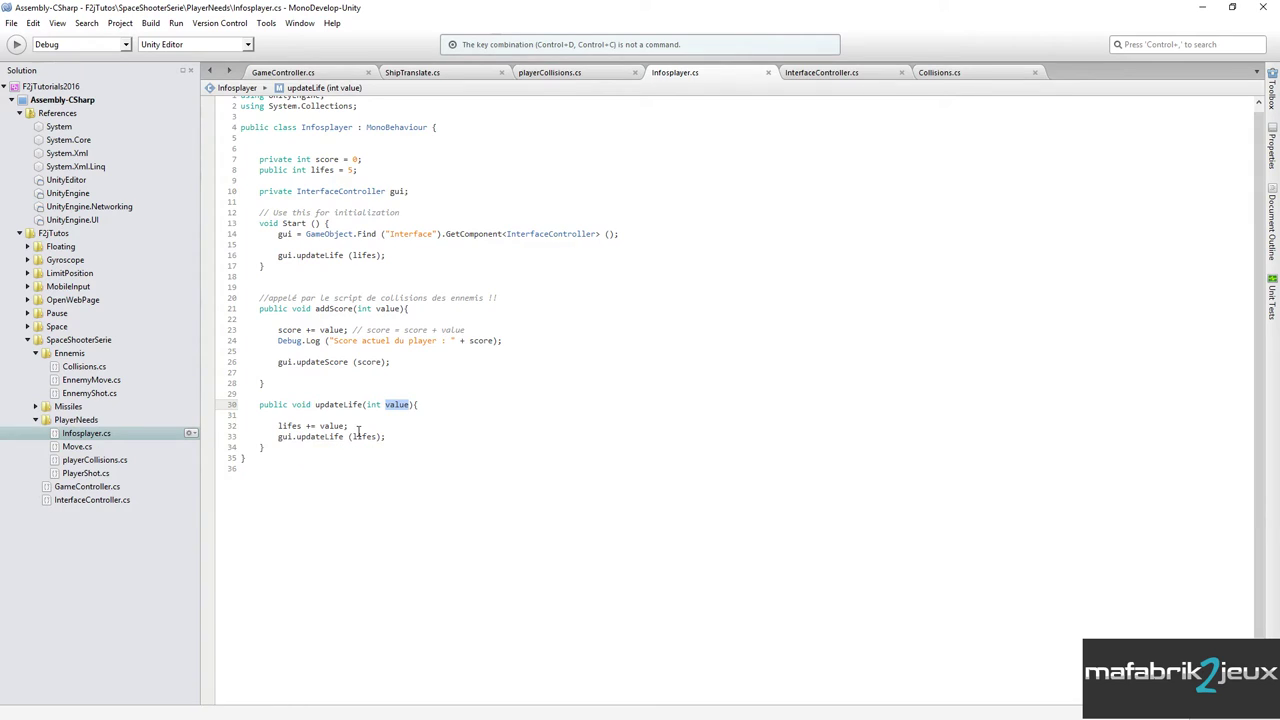
{"action": "left_click", "coordinate": [367, 426]}
Add 'if (lifes > 5) { lifes = 5; }' after the lives increment in updateLife.
{"action": "key", "text": "Return"}
{"action": "type", "text": "if ("}
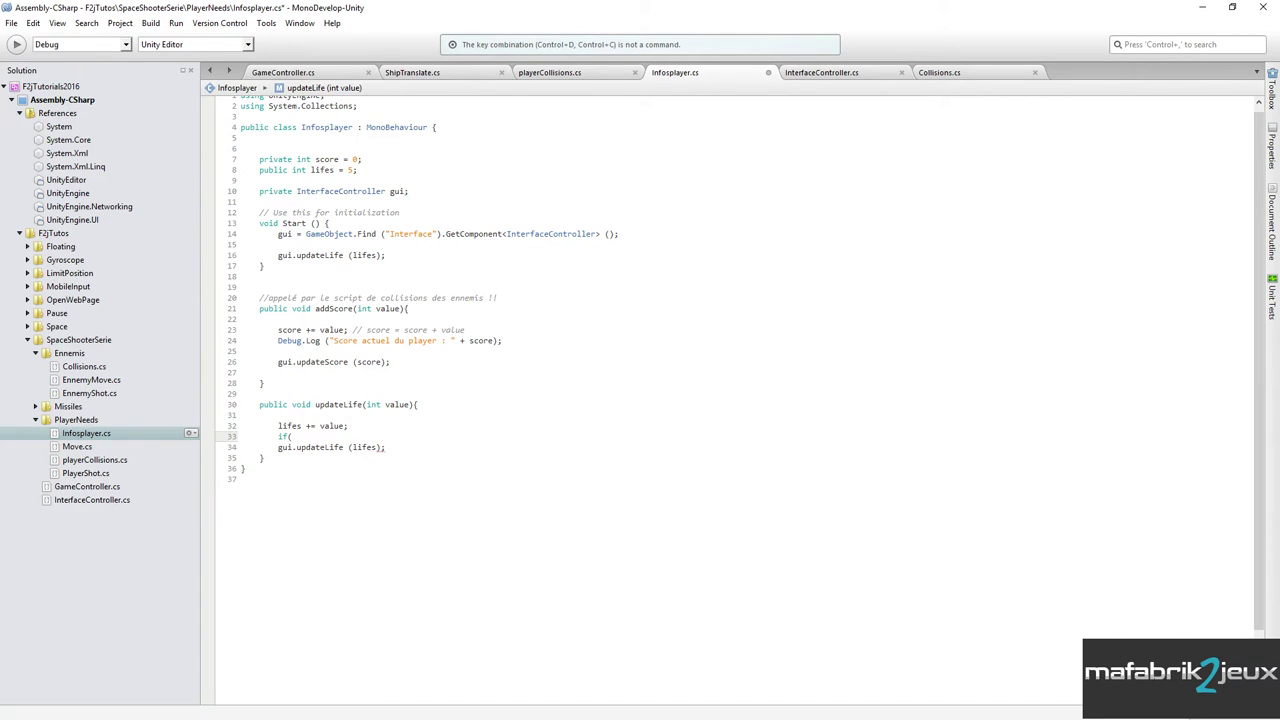
{"action": "type", "text": "li"}
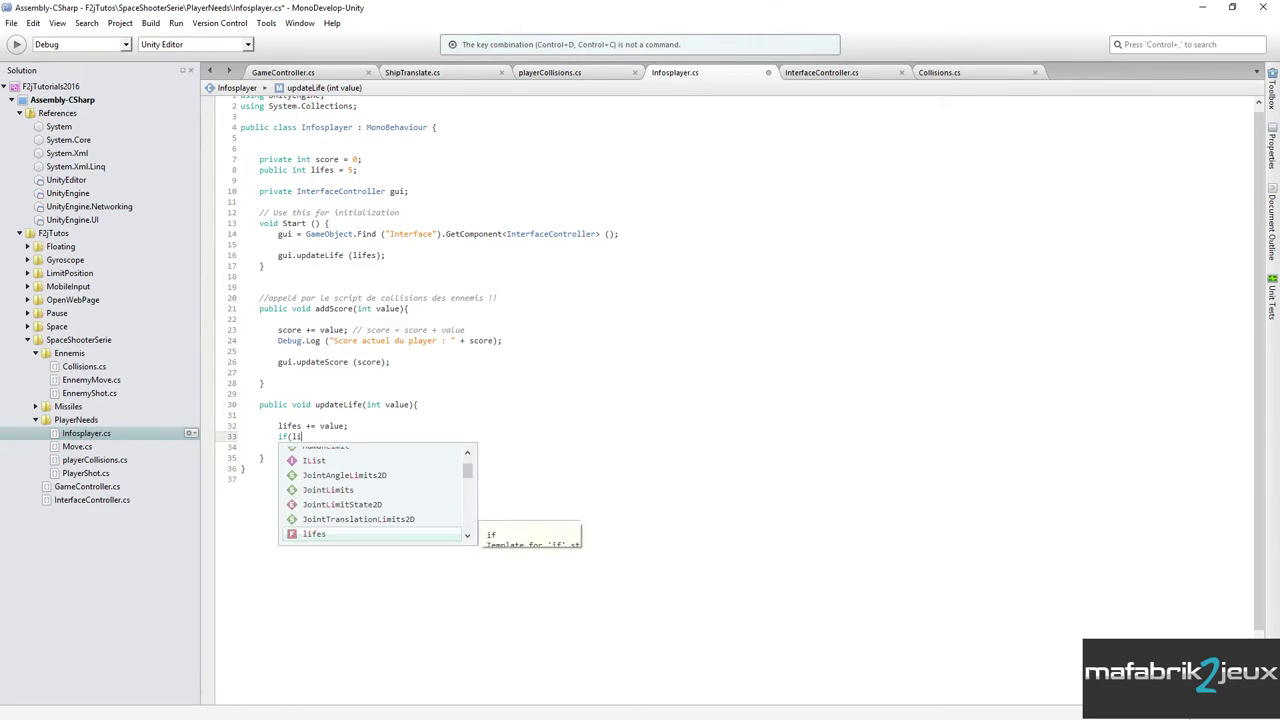
{"action": "type", "text": "fes > "}
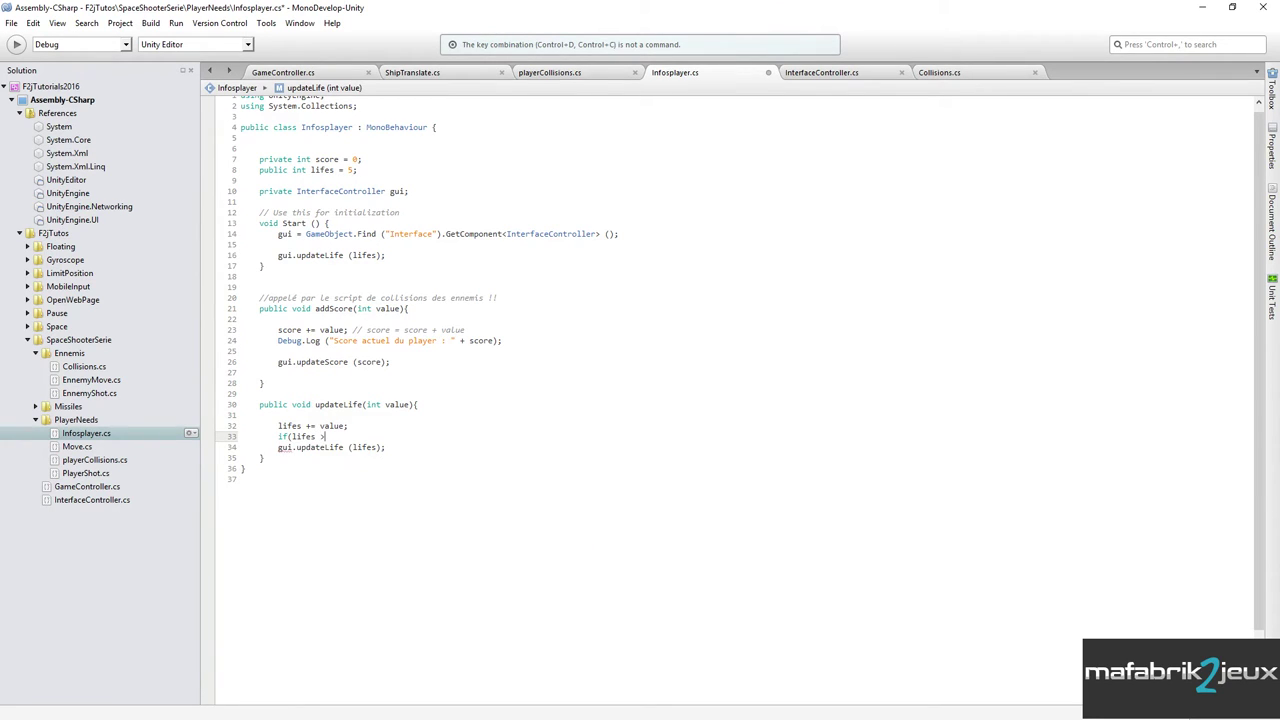
{"action": "type", "text": "5)"}
{"action": "type", "text": " {"}
{"action": "key", "text": "Return"}
{"action": "key", "text": "Return"}
{"action": "key", "text": "Return"}
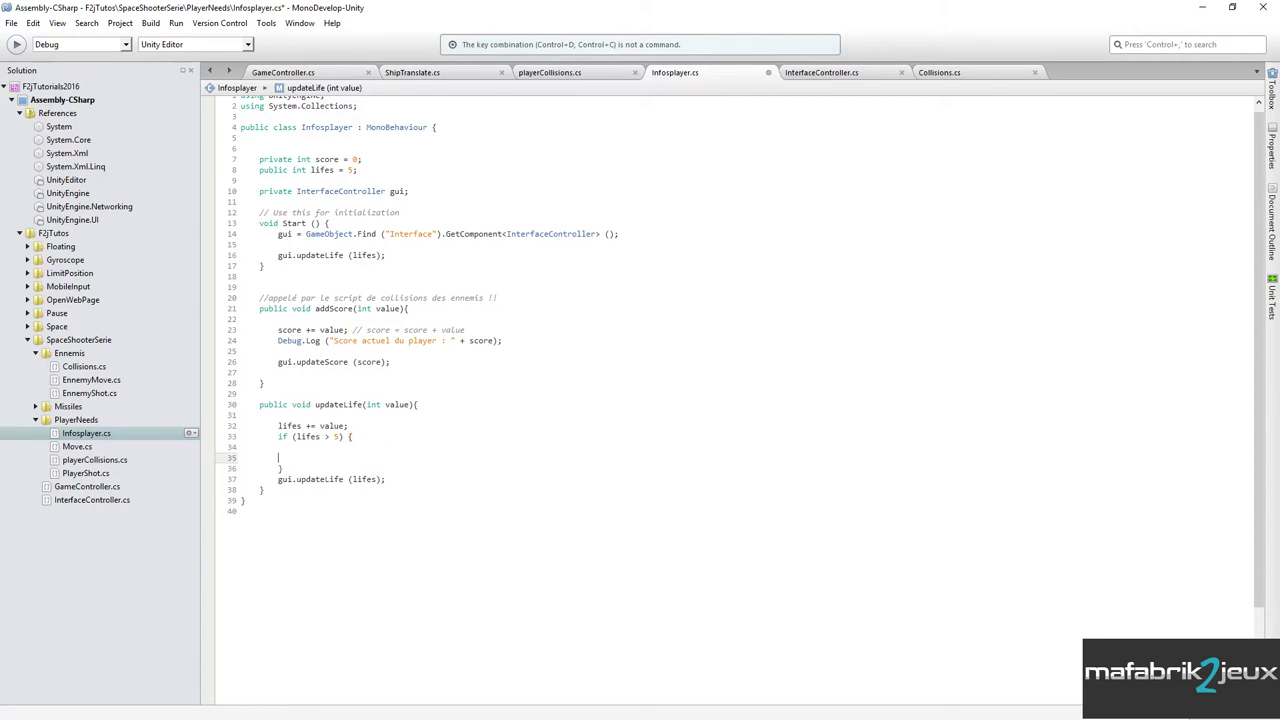
{"action": "type", "text": "lifes"}
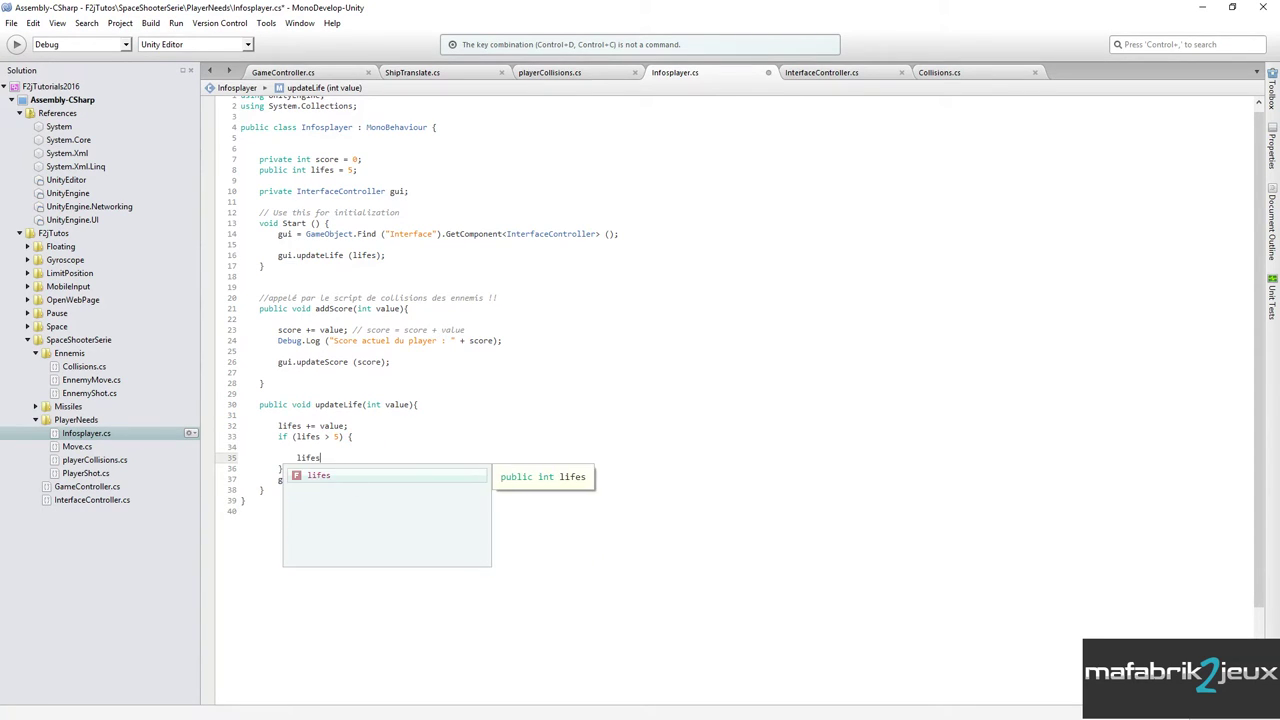
{"action": "type", "text": " = 5;"}
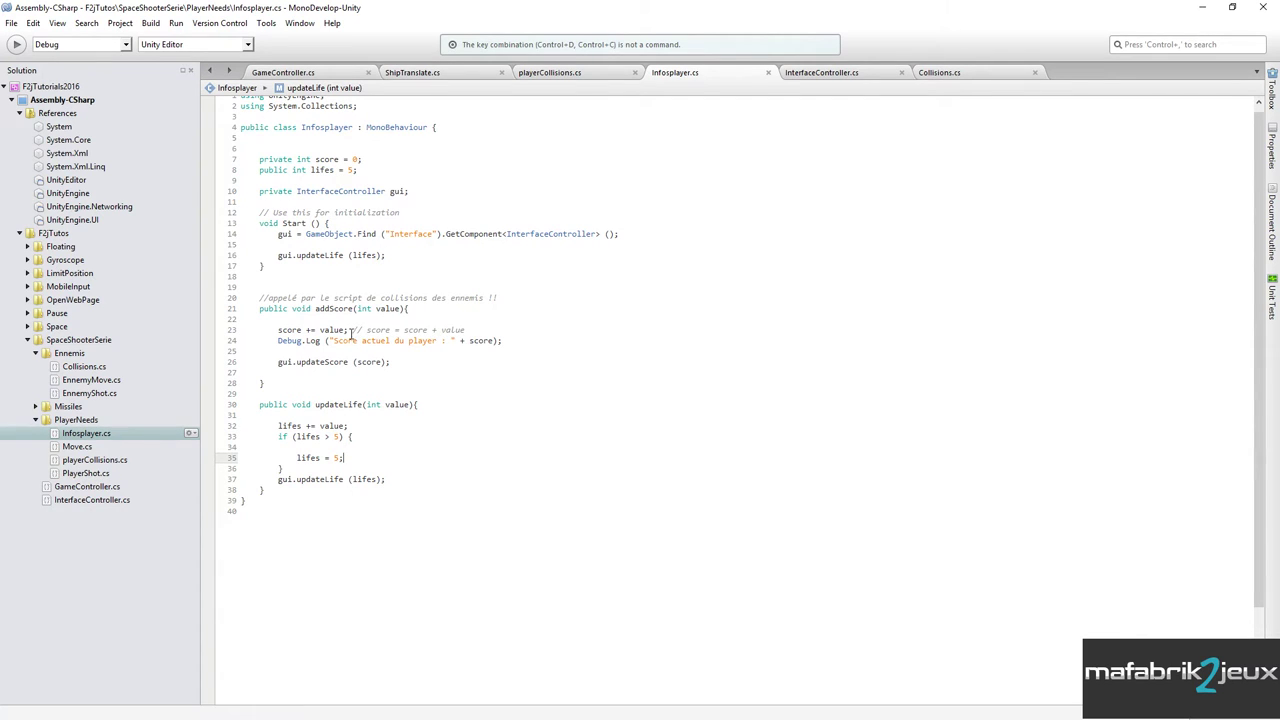
Highlight the hard-coded 5 in the cap's condition and reset.
{"action": "left_click", "coordinate": [332, 437]}
{"action": "double_click", "coordinate": [338, 458]}
{"action": "left_click", "coordinate": [332, 437]}
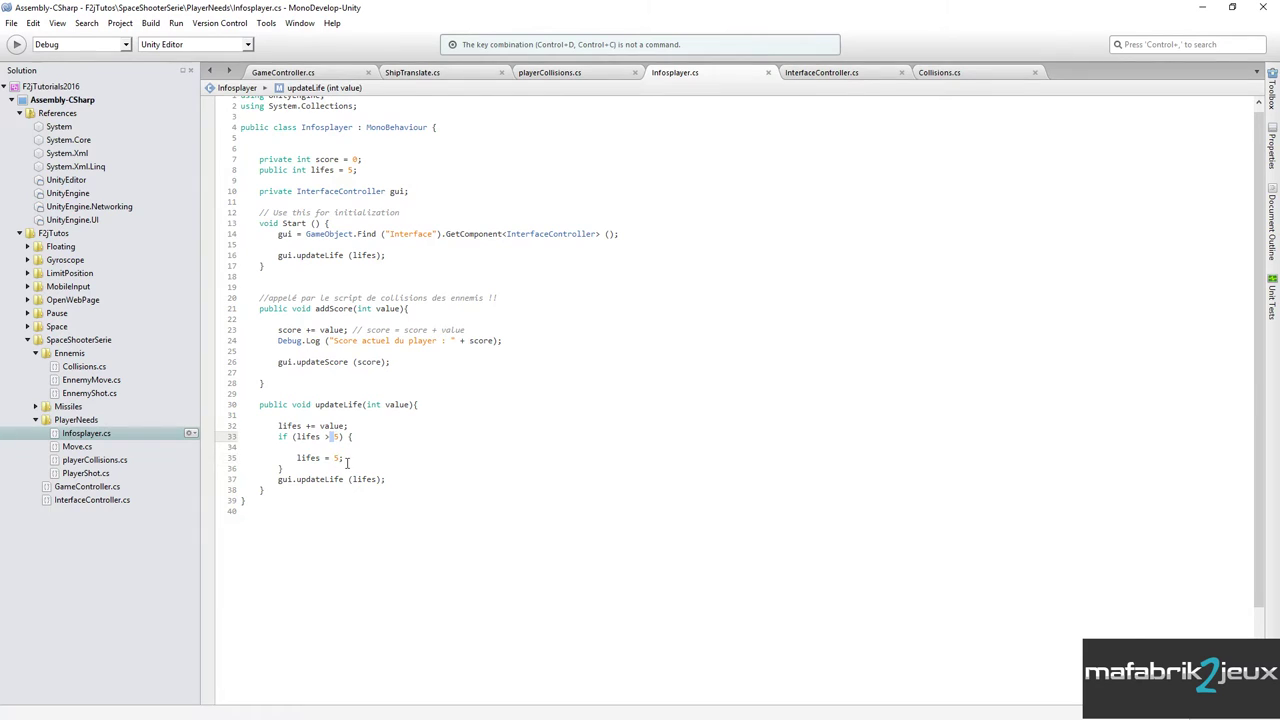
Declare 'private const int MAX_LIFES = 5;' below the lifes field.
{"action": "left_click", "coordinate": [366, 170]}
{"action": "key", "text": "Return"}
{"action": "key", "text": "Return"}
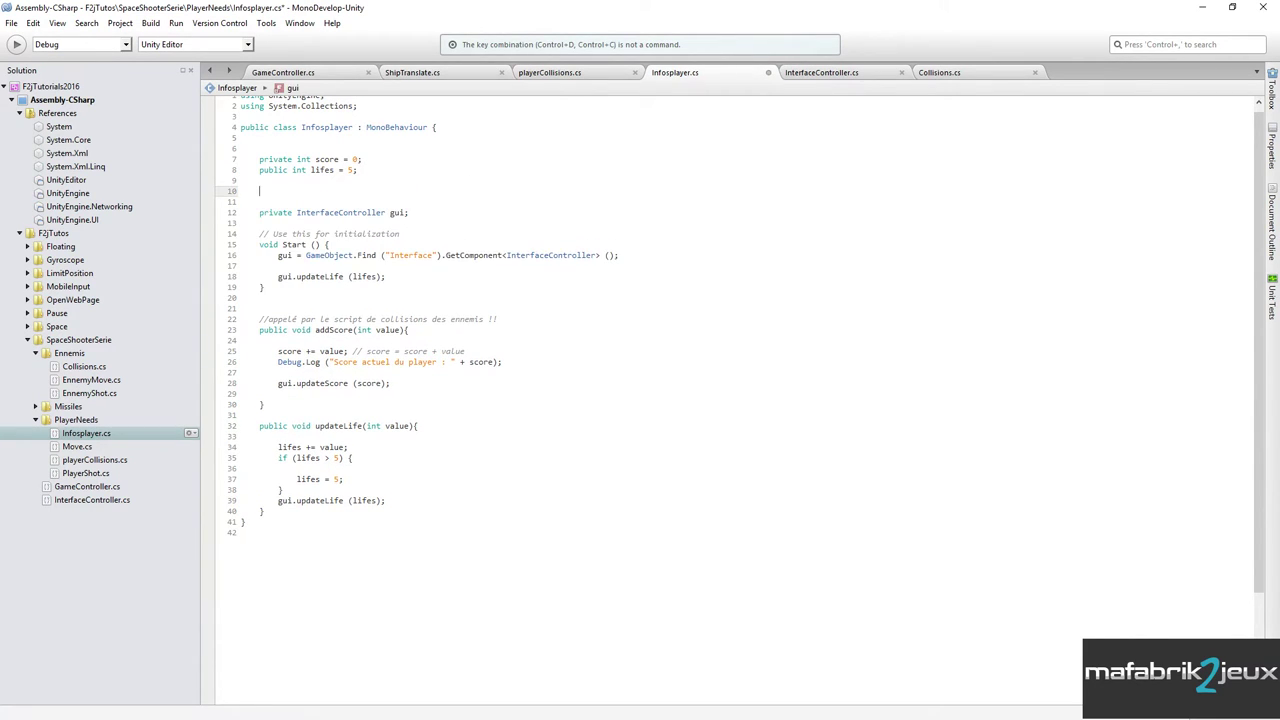
{"action": "type", "text": "private cons"}
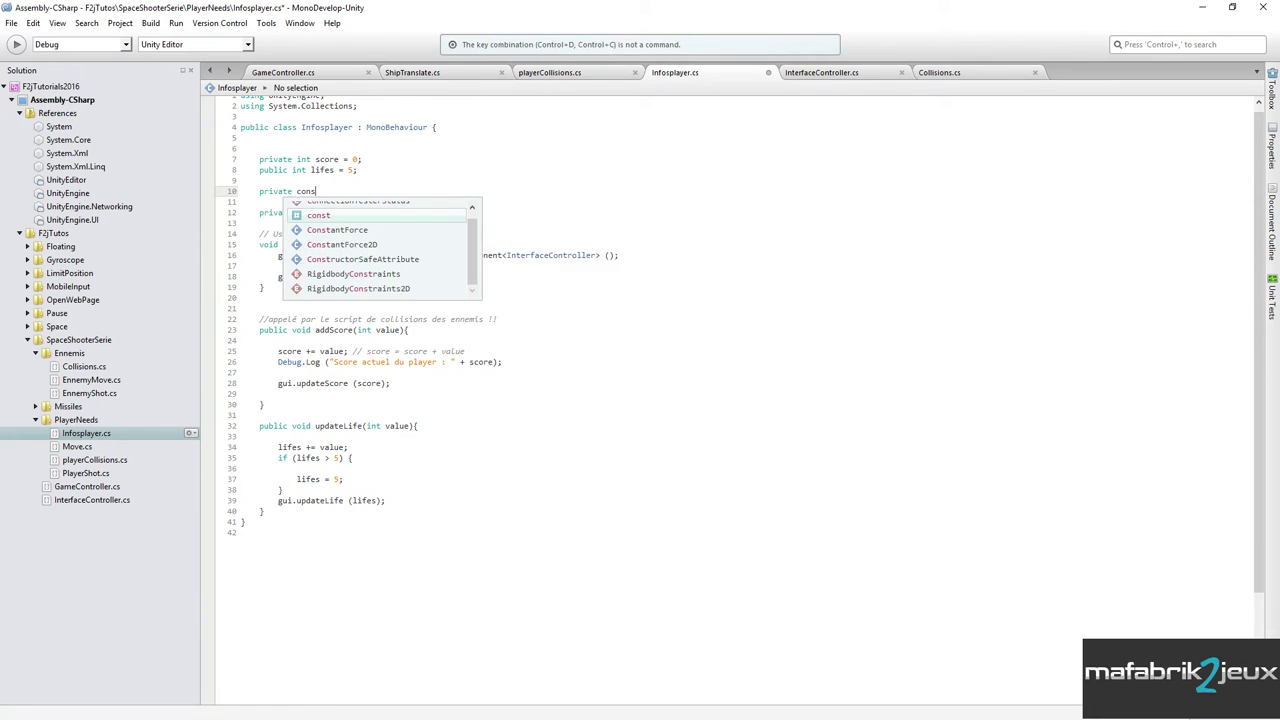
{"action": "type", "text": "t int "}
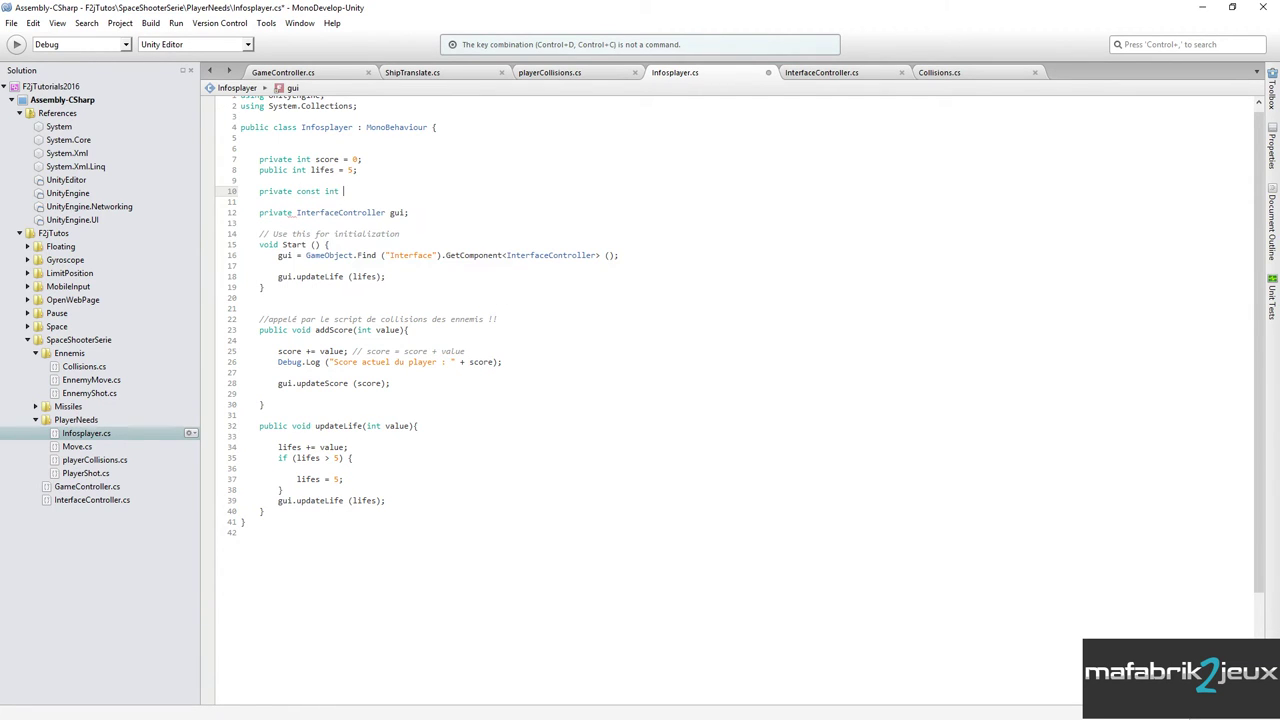
{"action": "type", "text": "MAX_L"}
{"action": "type", "text": "IFES = 5;"}
{"action": "key", "text": "ctrl+s"}
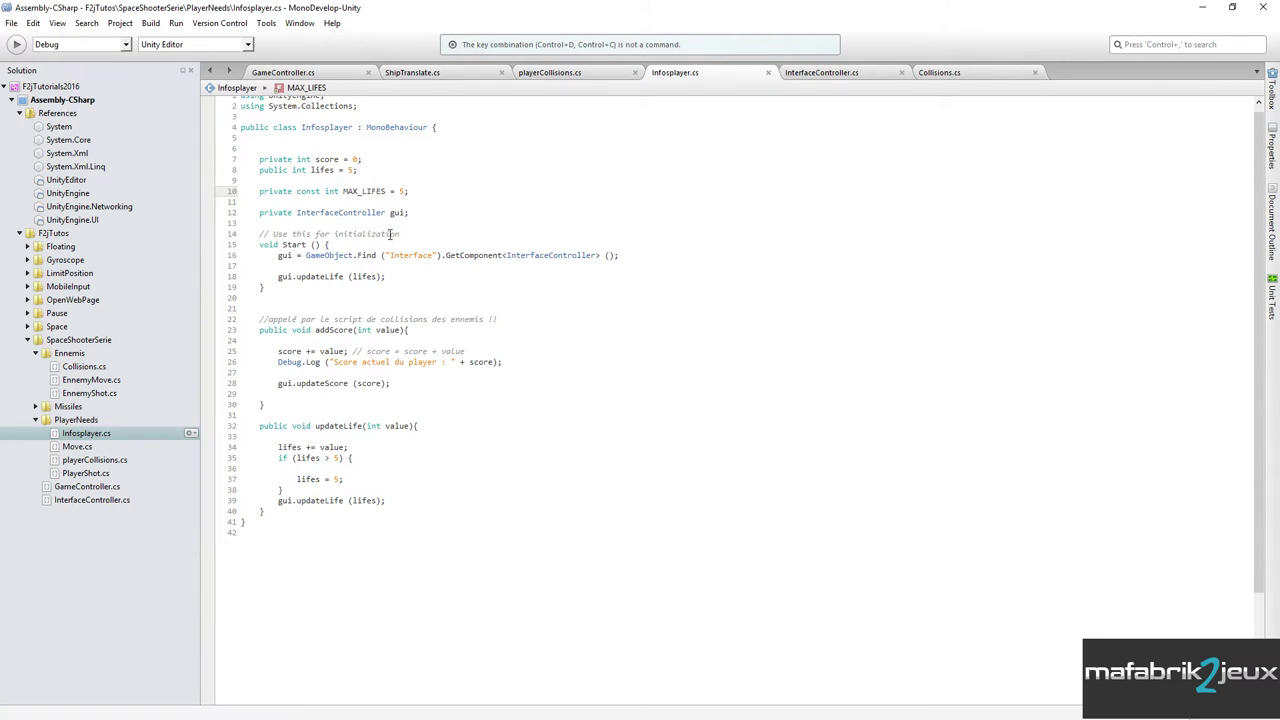
{"action": "type", "text": ";"}
{"action": "left_click_drag", "start_coordinate": [250, 157], "coordinate": [410, 213]}
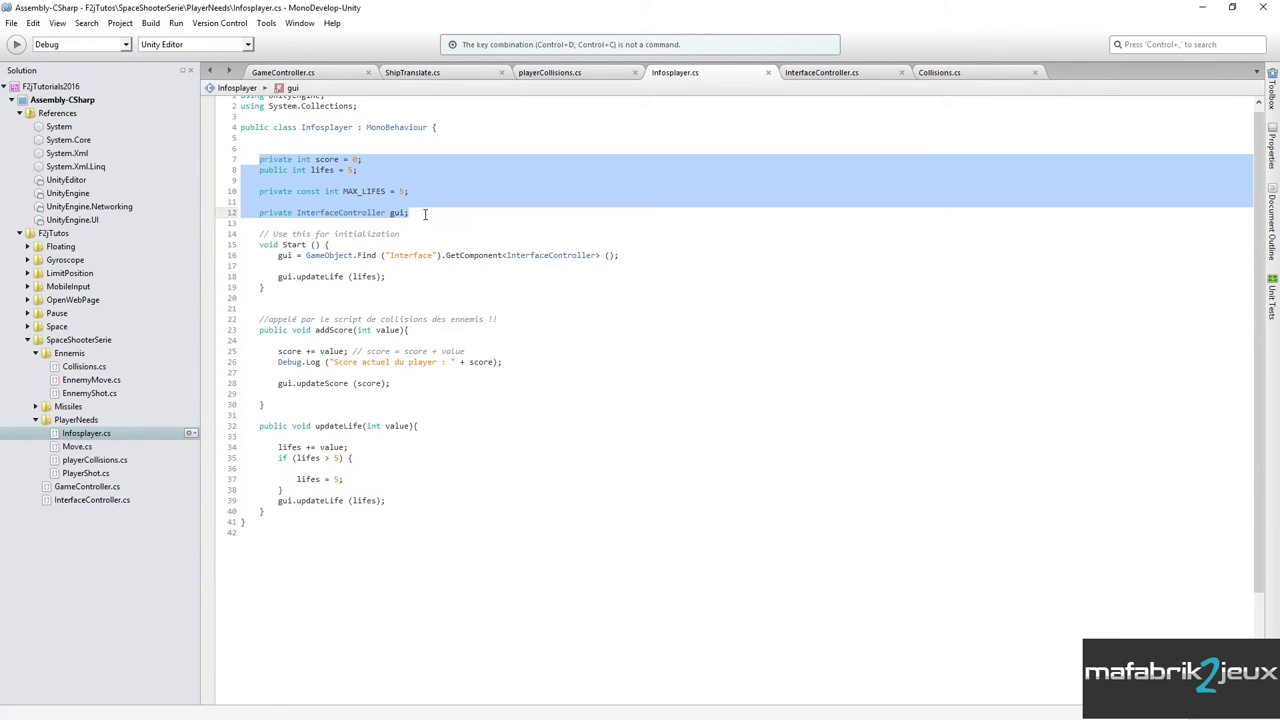
{"action": "key", "text": "Right"}
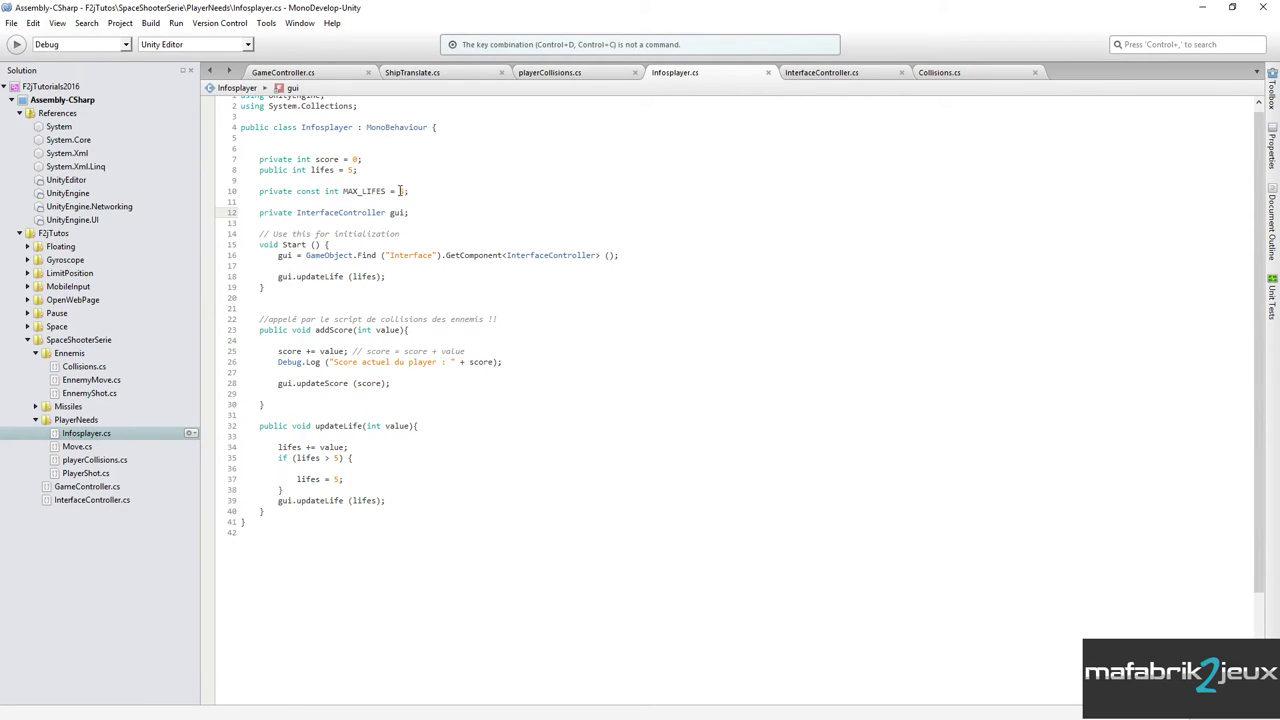
Replace both hard-coded 5s in updateLife's cap with MAX_LIFES and save.
{"action": "left_click", "coordinate": [404, 191]}
{"action": "left_click_drag", "start_coordinate": [343, 191], "coordinate": [385, 193]}
{"action": "key", "text": "ctrl+c"}
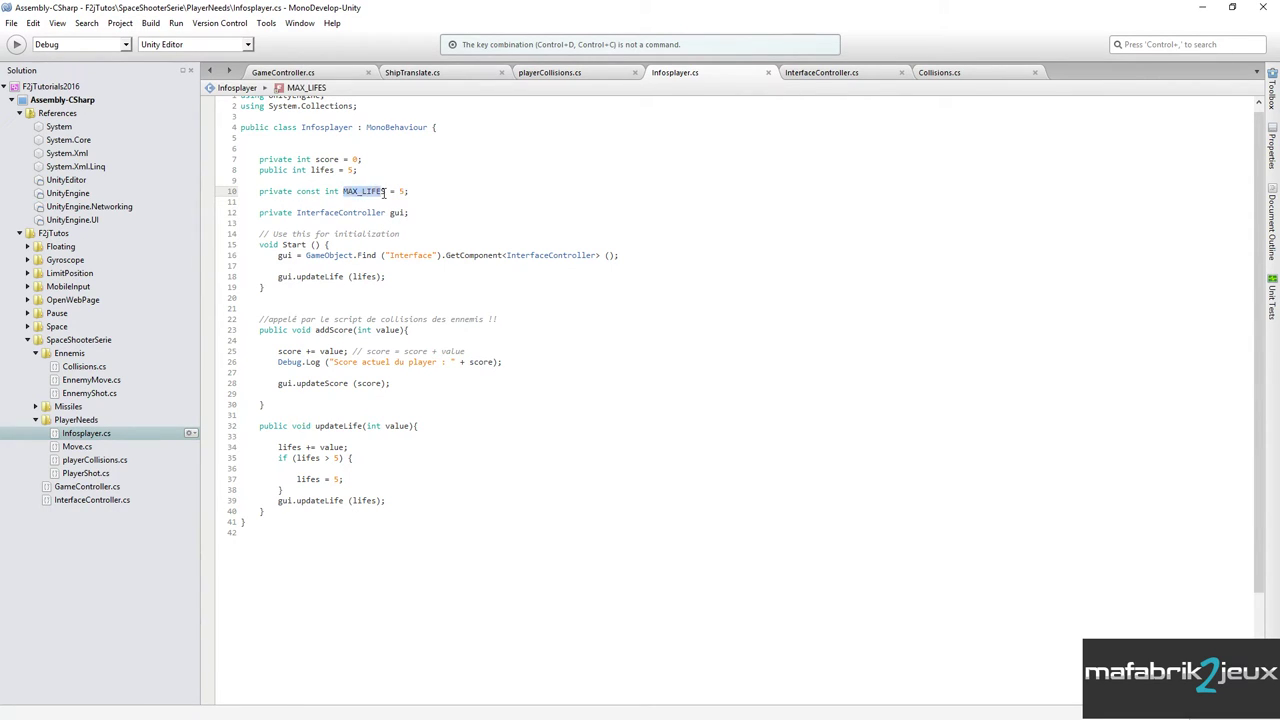
{"action": "left_click", "coordinate": [390, 193]}
{"action": "double_click", "coordinate": [369, 193]}
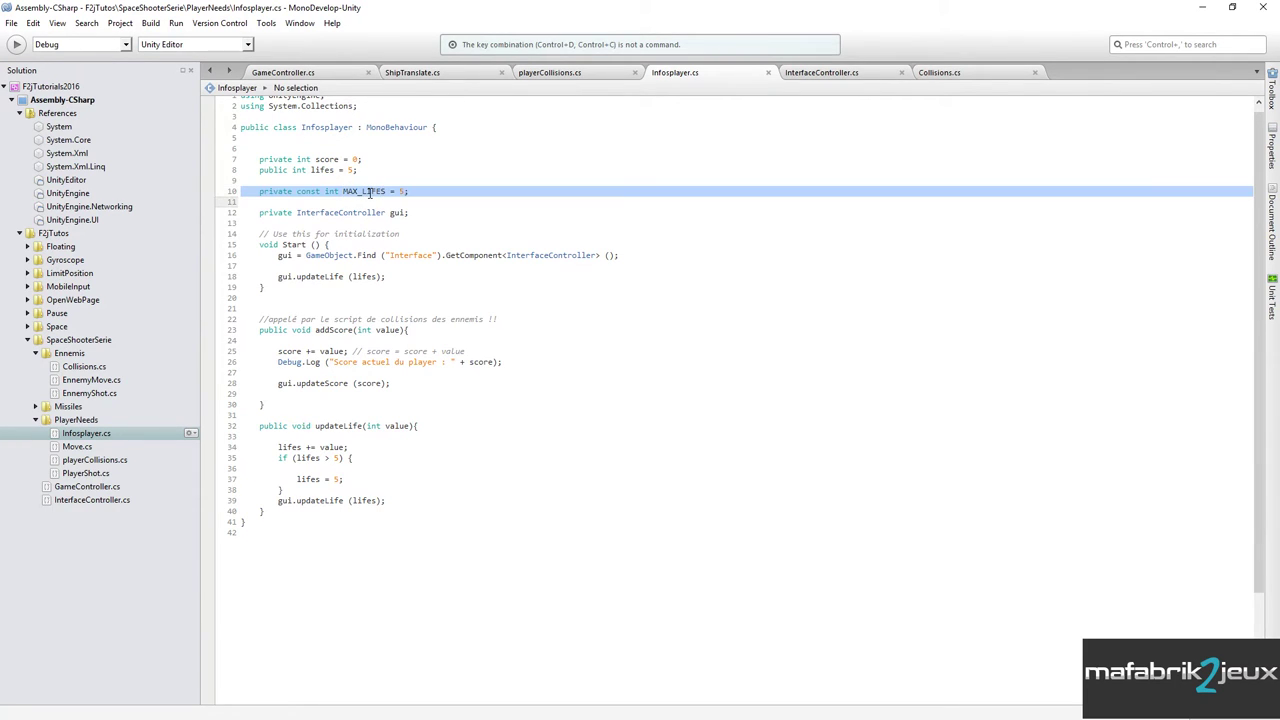
{"action": "double_click", "coordinate": [337, 458]}
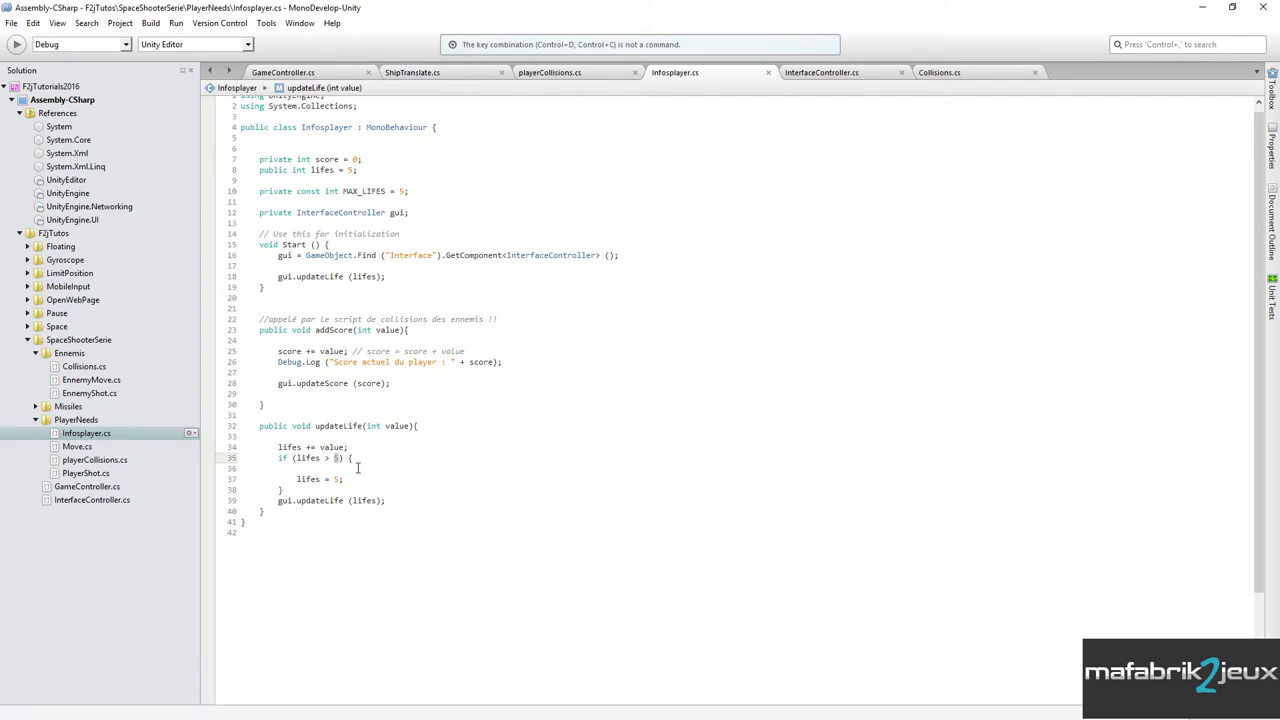
{"action": "key", "text": "ctrl+v"}
{"action": "left_click", "coordinate": [337, 479]}
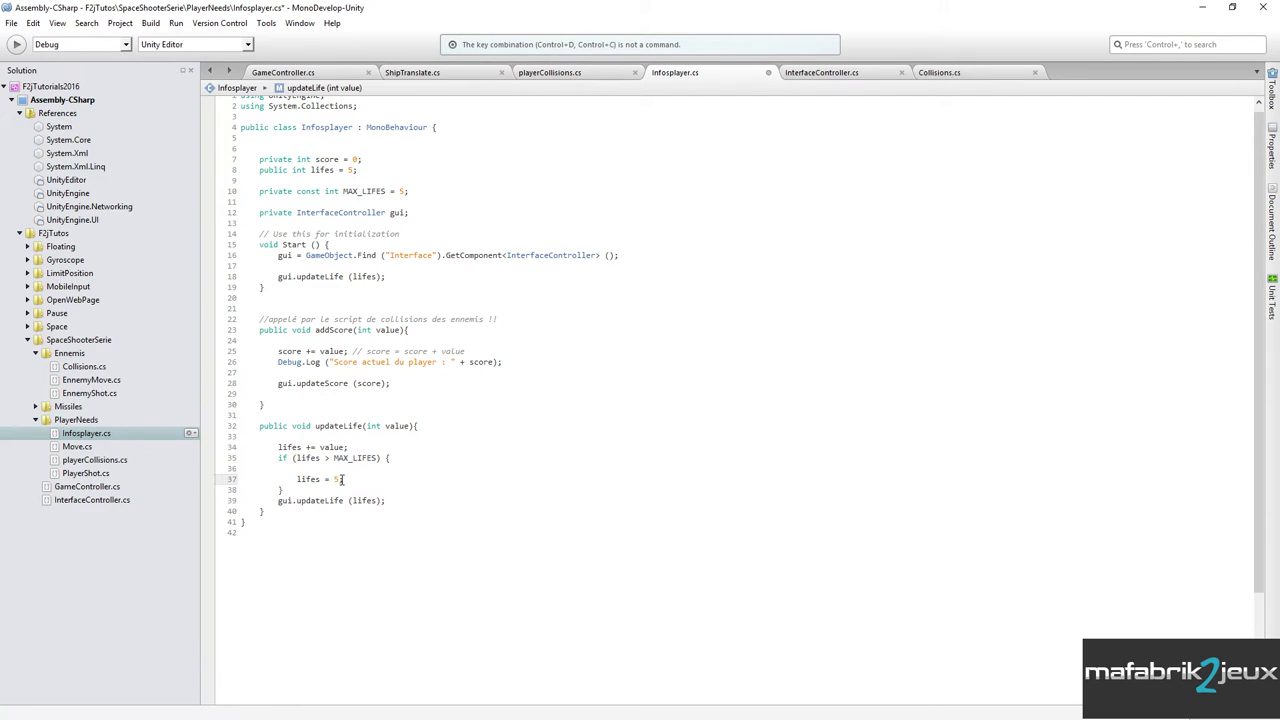
{"action": "key", "text": "ctrl+v"}
{"action": "key", "text": "ctrl+s"}
Set the lifes field's access modifier to private.
{"action": "double_click", "coordinate": [273, 170]}
{"action": "type", "text": "private"}
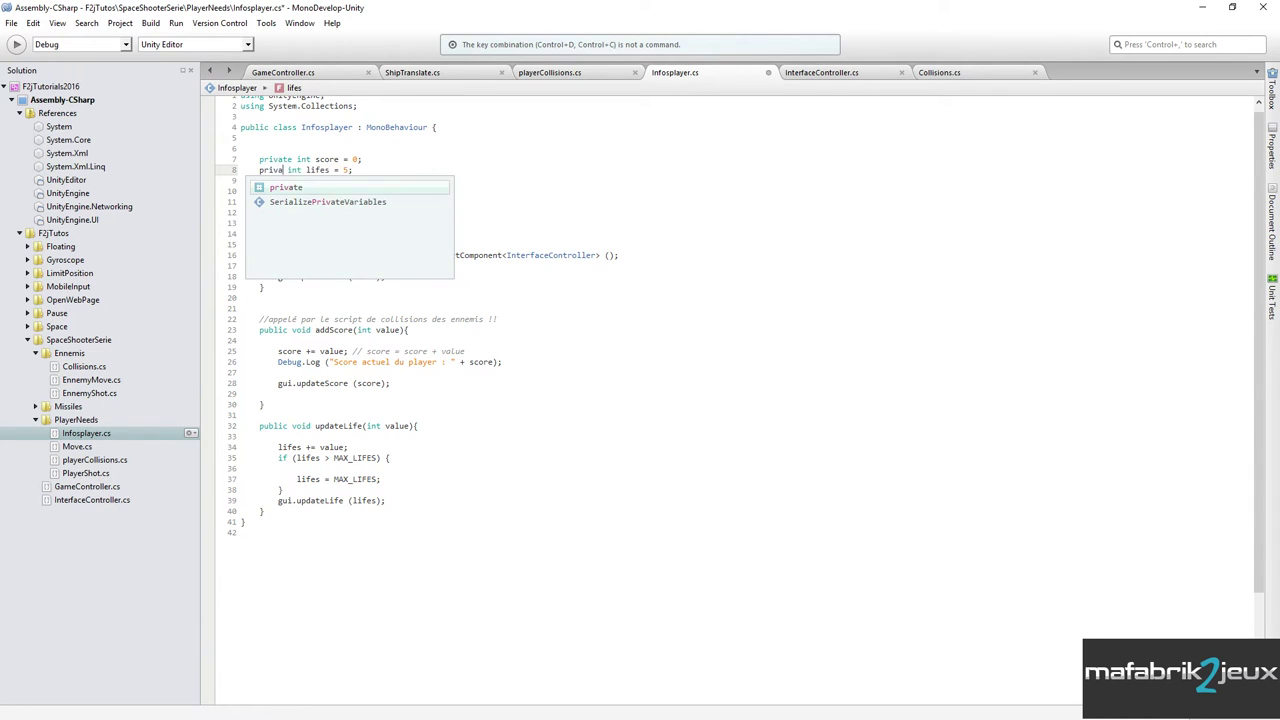
{"action": "left_click", "coordinate": [362, 172]}
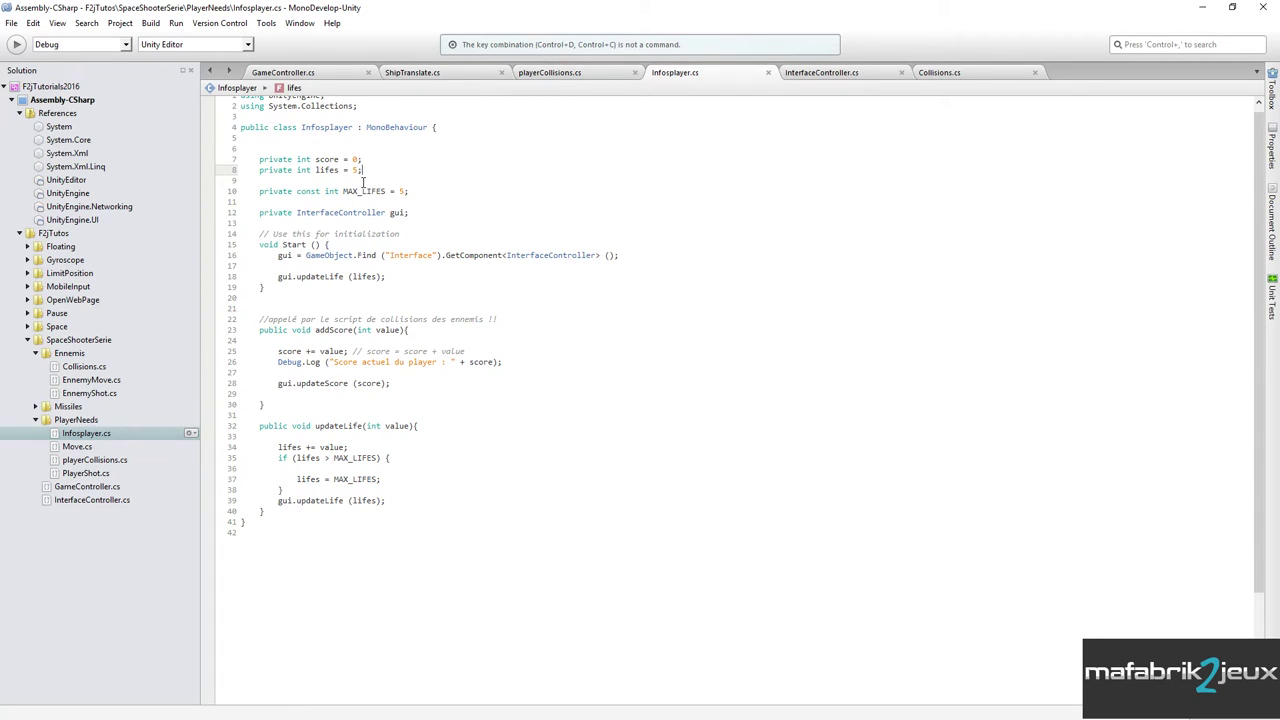
{"action": "key", "text": "Left"}
{"action": "key", "text": "Left"}
{"action": "double_click", "coordinate": [355, 170]}
{"action": "double_click", "coordinate": [328, 171]}
Add 'lifes = MAX_LIFES;' at the top of the Start method.
{"action": "left_click", "coordinate": [345, 244]}
{"action": "key", "text": "Return"}
{"action": "type", "text": "lifes"}
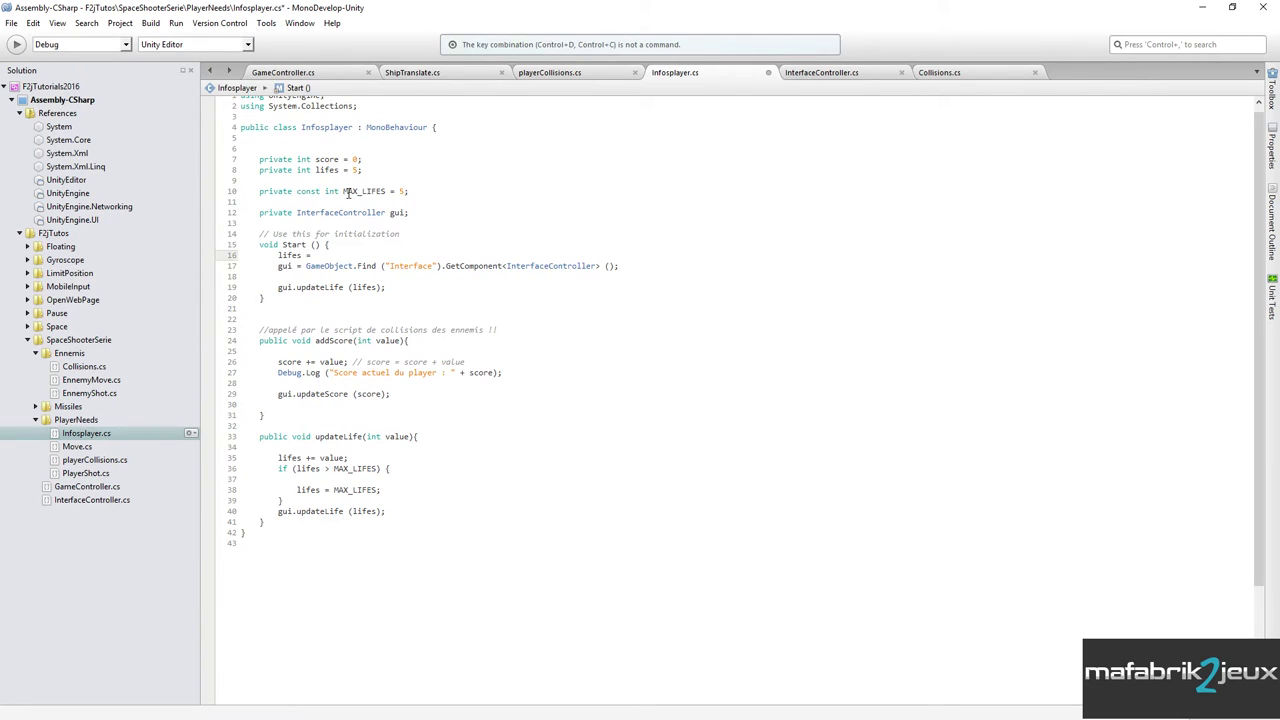
{"action": "left_click_drag", "start_coordinate": [343, 191], "coordinate": [387, 193]}
{"action": "key", "text": "ctrl+c"}
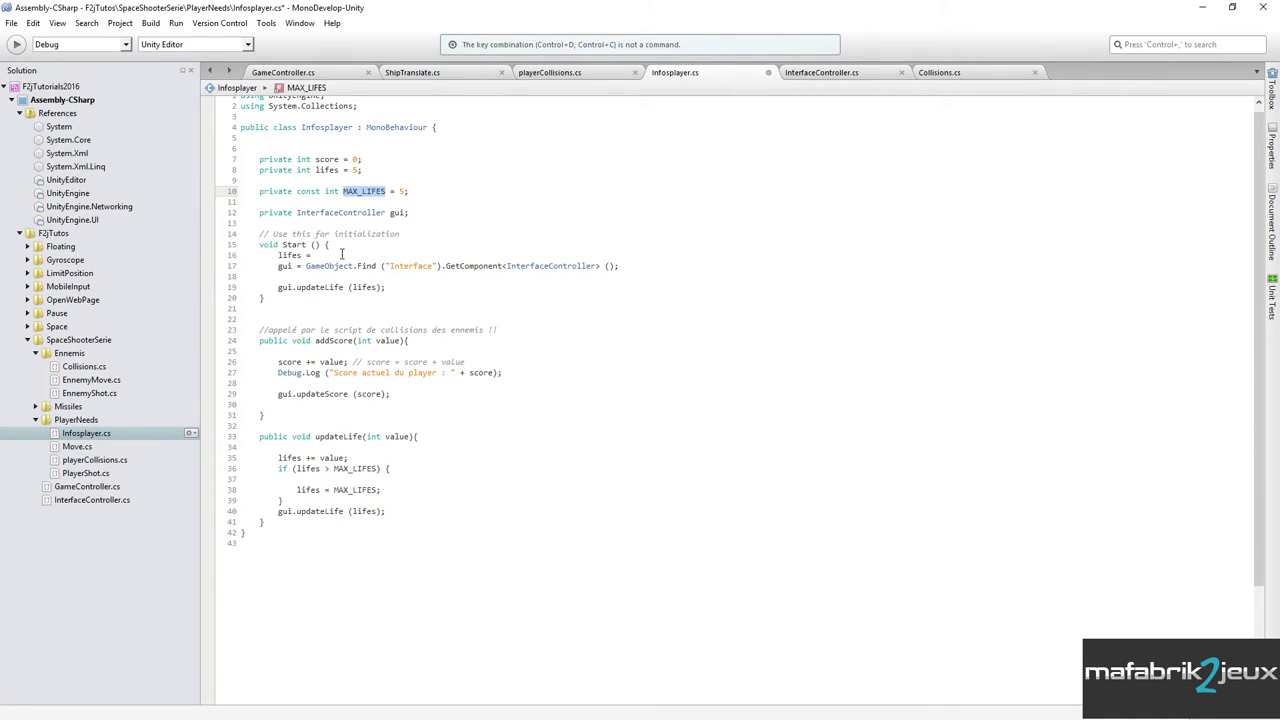
{"action": "left_click", "coordinate": [336, 256]}
{"action": "key", "text": "ctrl+v"}
{"action": "type", "text": ";"}
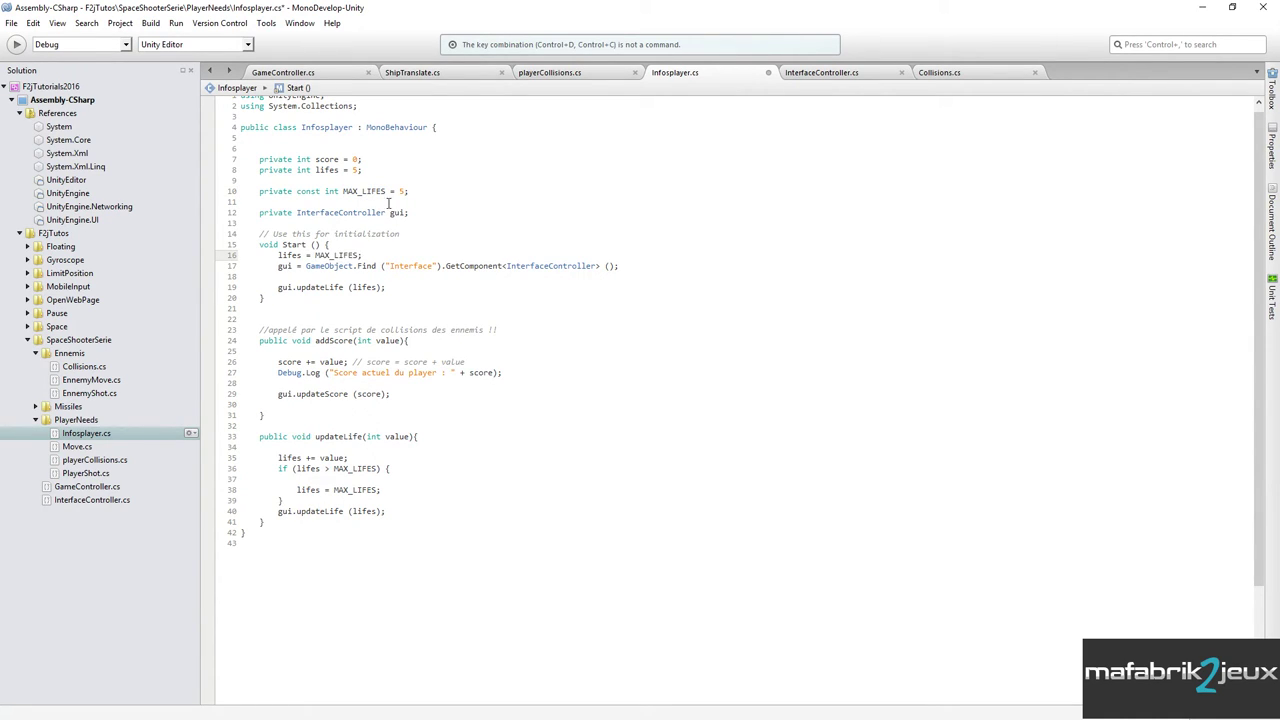
Change the lifes field's initial value from 5 to 0 and save.
{"action": "left_click_drag", "start_coordinate": [344, 170], "coordinate": [358, 171]}
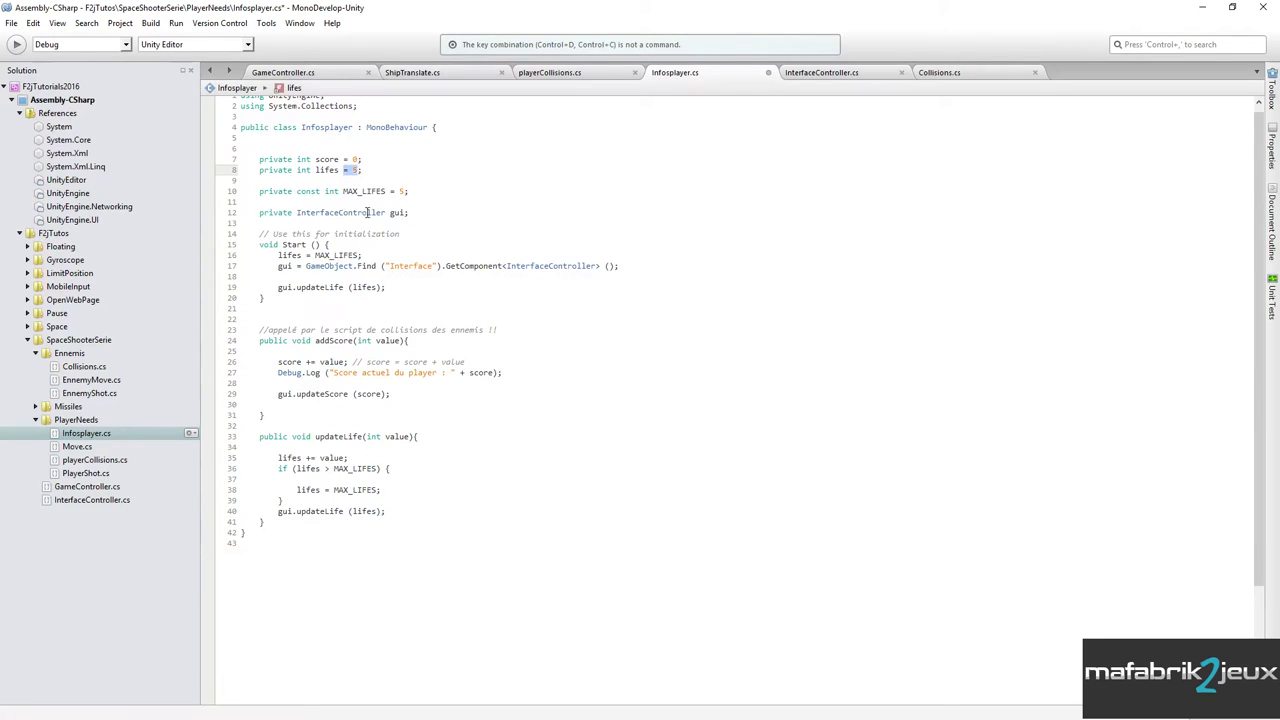
{"action": "type", "text": "= 0"}
{"action": "key", "text": "ctrl+s"}
Remove stray blank lines in Start and inside the lives cap block, then save.
{"action": "left_click", "coordinate": [375, 254]}
{"action": "key", "text": "Return"}
{"action": "left_click", "coordinate": [618, 276]}
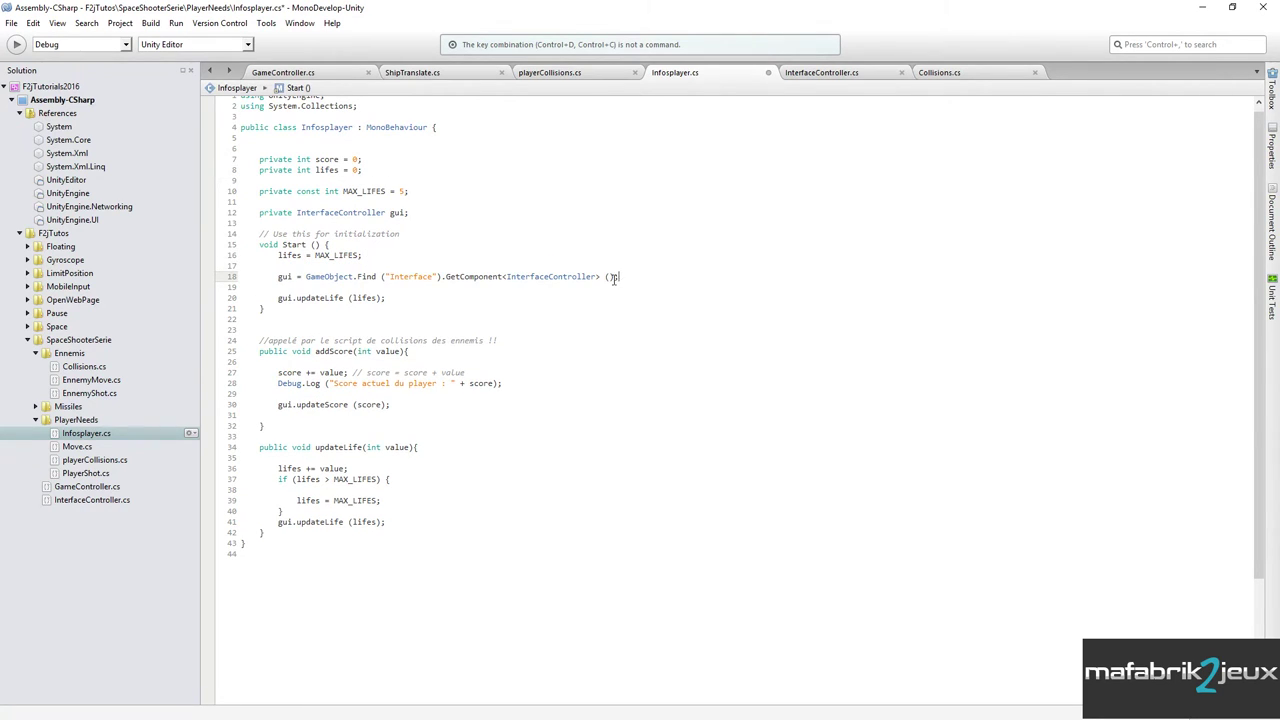
{"action": "key", "text": "Delete"}
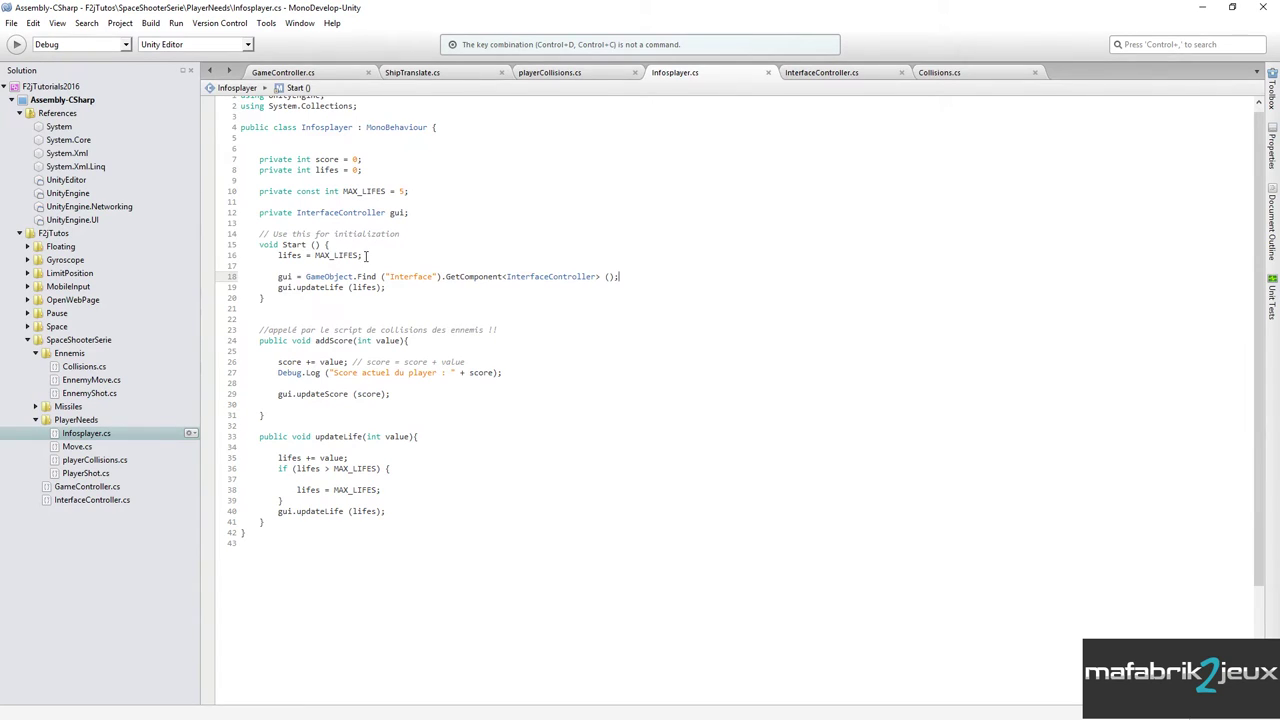
{"action": "left_click", "coordinate": [367, 256]}
{"action": "left_click", "coordinate": [412, 469]}
{"action": "key", "text": "Delete"}
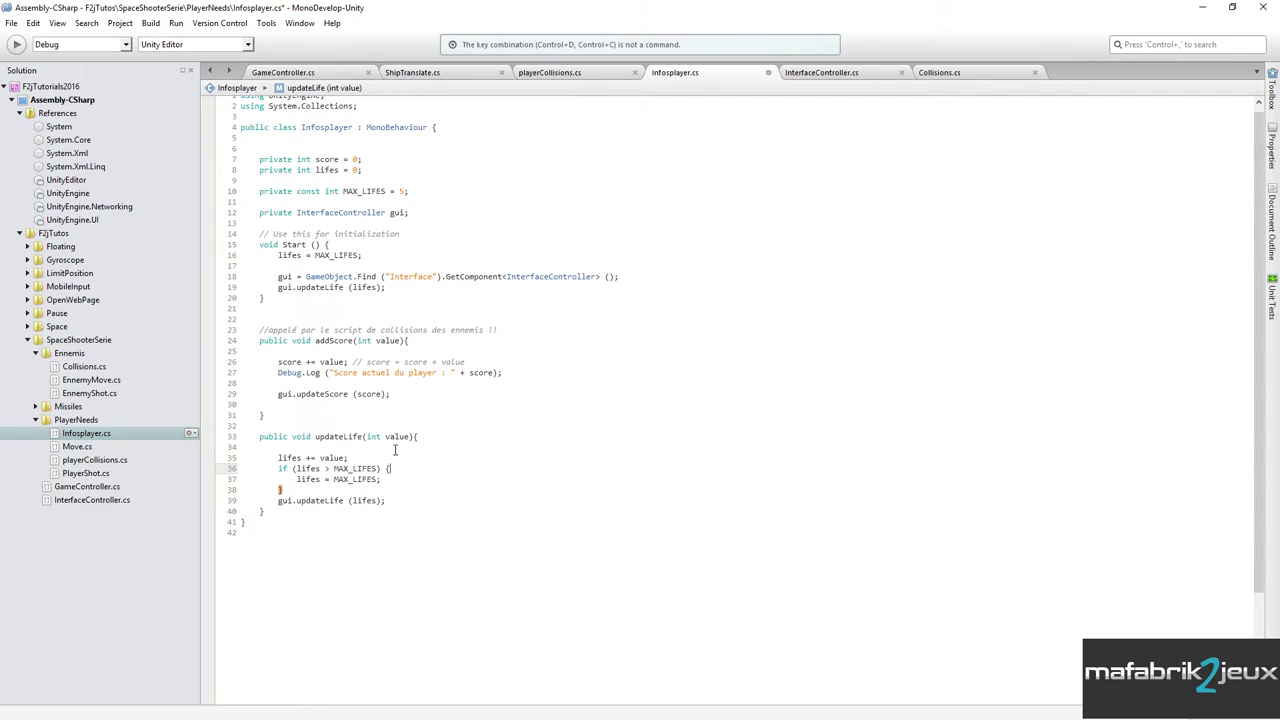
{"action": "key", "text": "ctrl+s"}
Check the course outline document, then return to updateLife in the code.
{"action": "key", "text": "alt+Tab"}
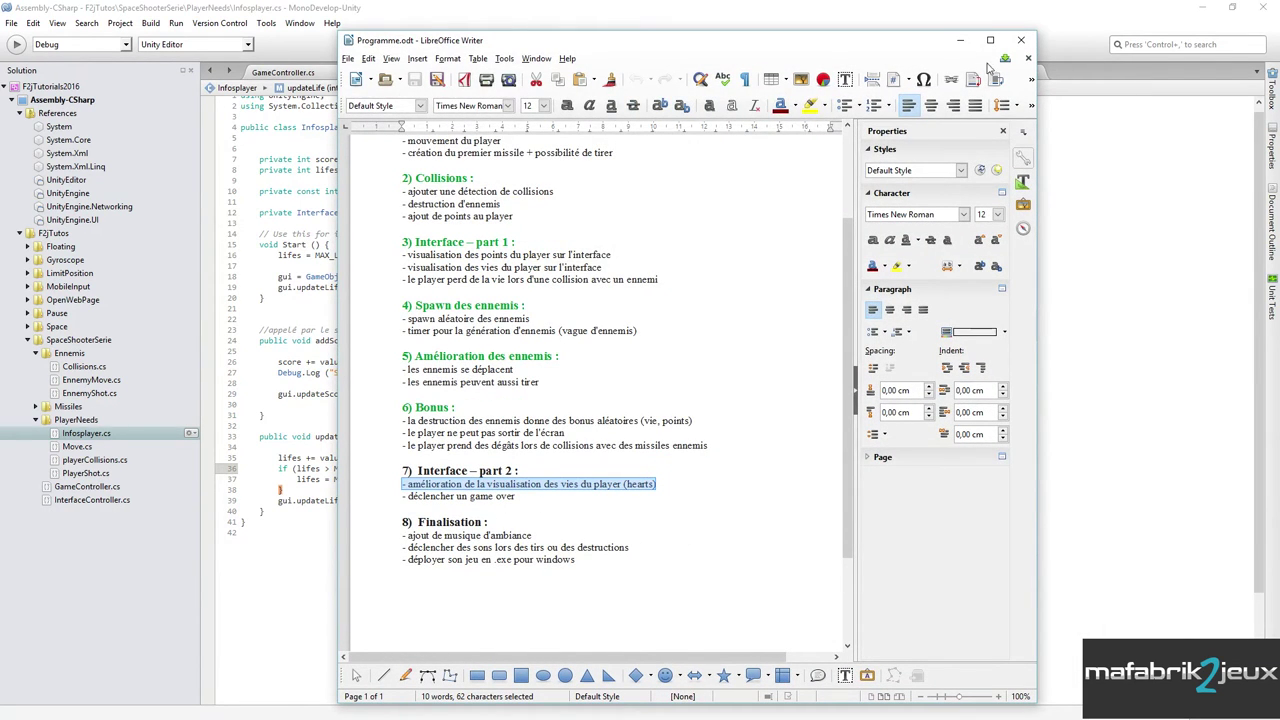
{"action": "left_click", "coordinate": [962, 45]}
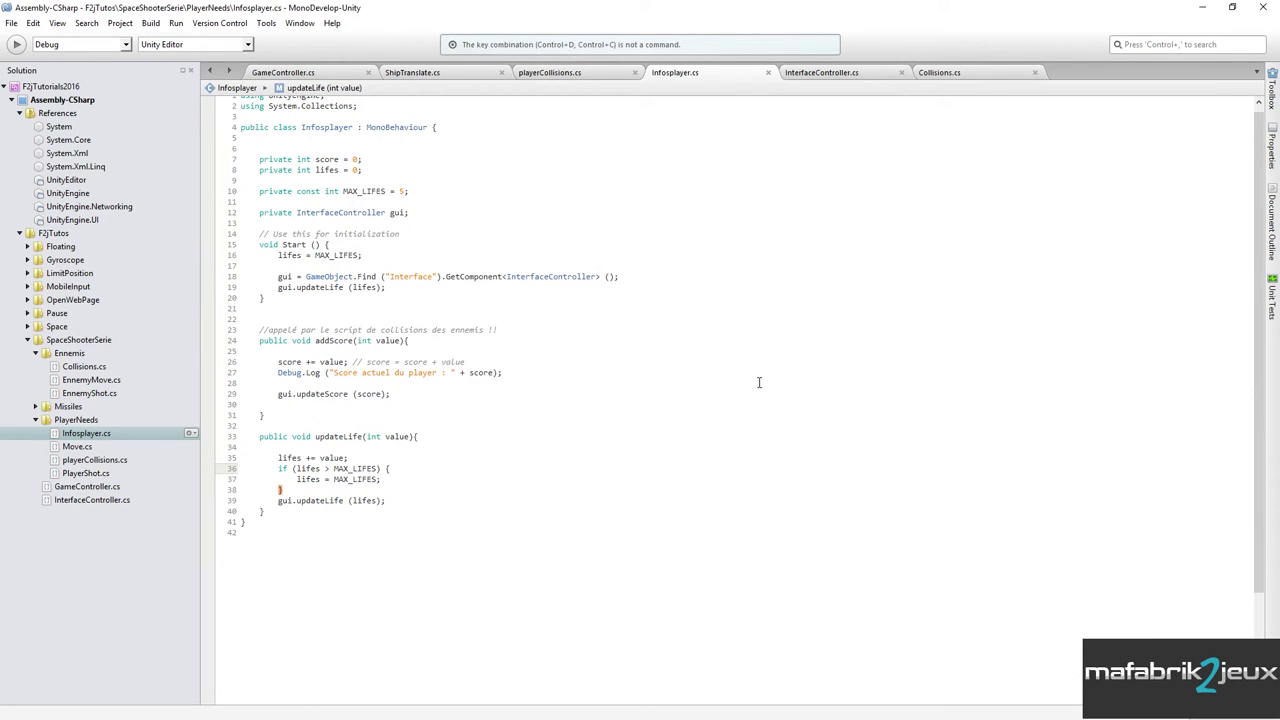
{"action": "left_click", "coordinate": [432, 437]}
{"action": "left_click", "coordinate": [962, 78]}
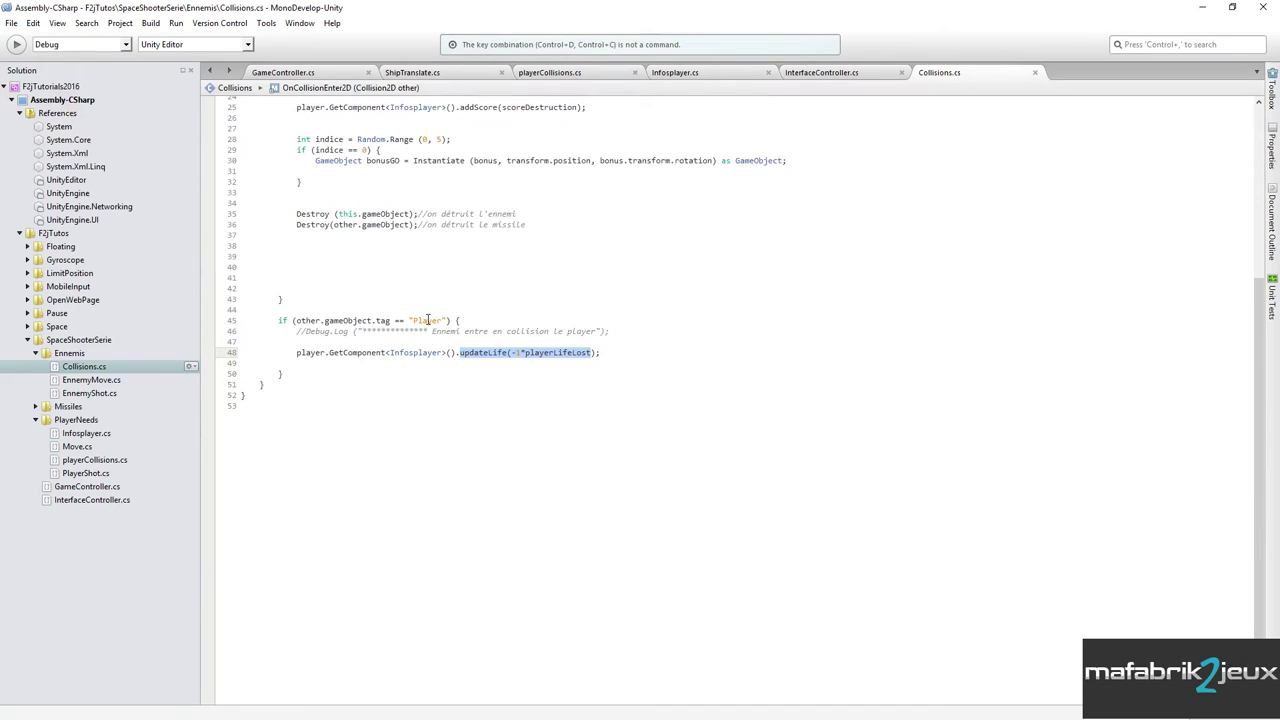
{"action": "left_click", "coordinate": [463, 354]}
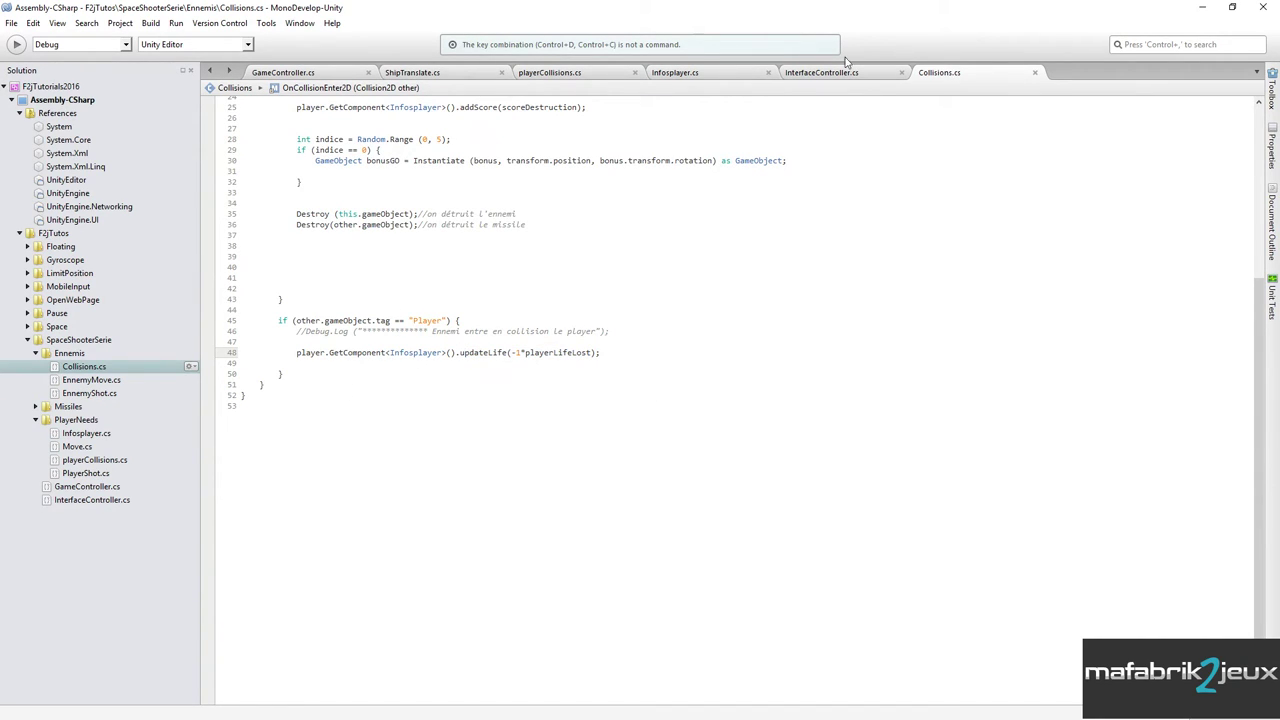
{"action": "left_click", "coordinate": [578, 76]}
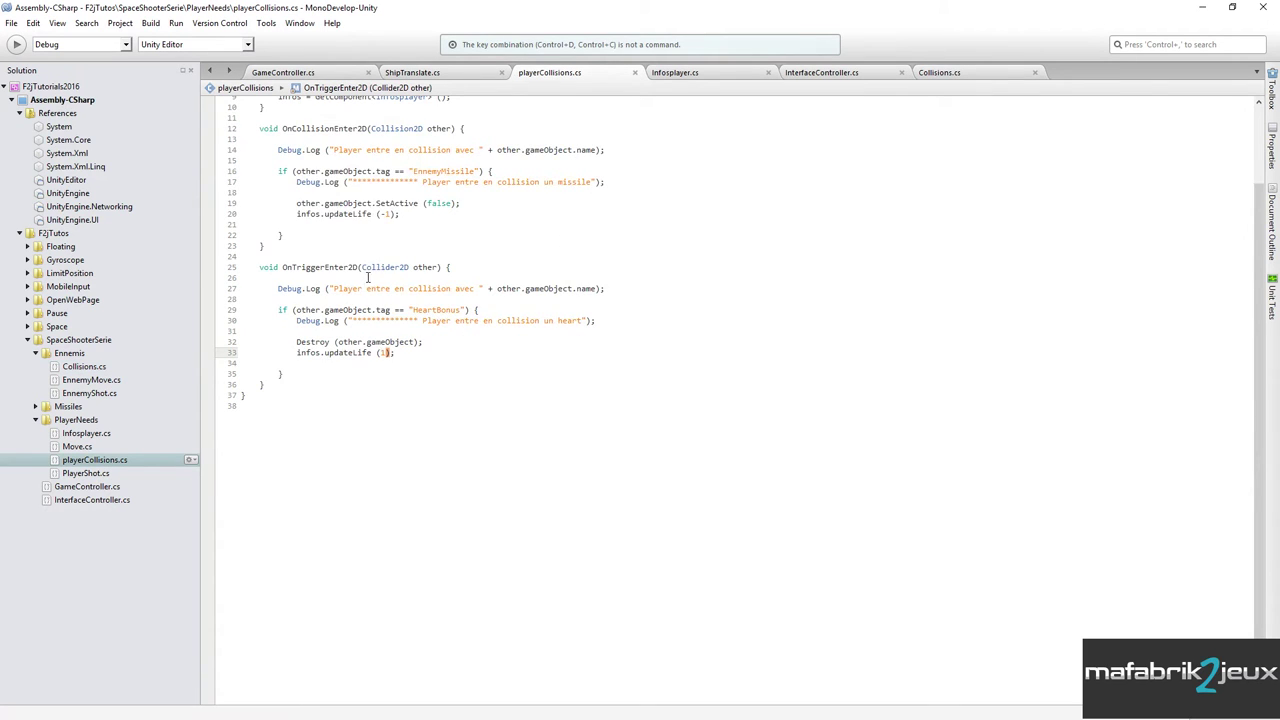
{"action": "scroll", "coordinate": [460, 278], "scroll_direction": "up", "scroll_amount": 3}
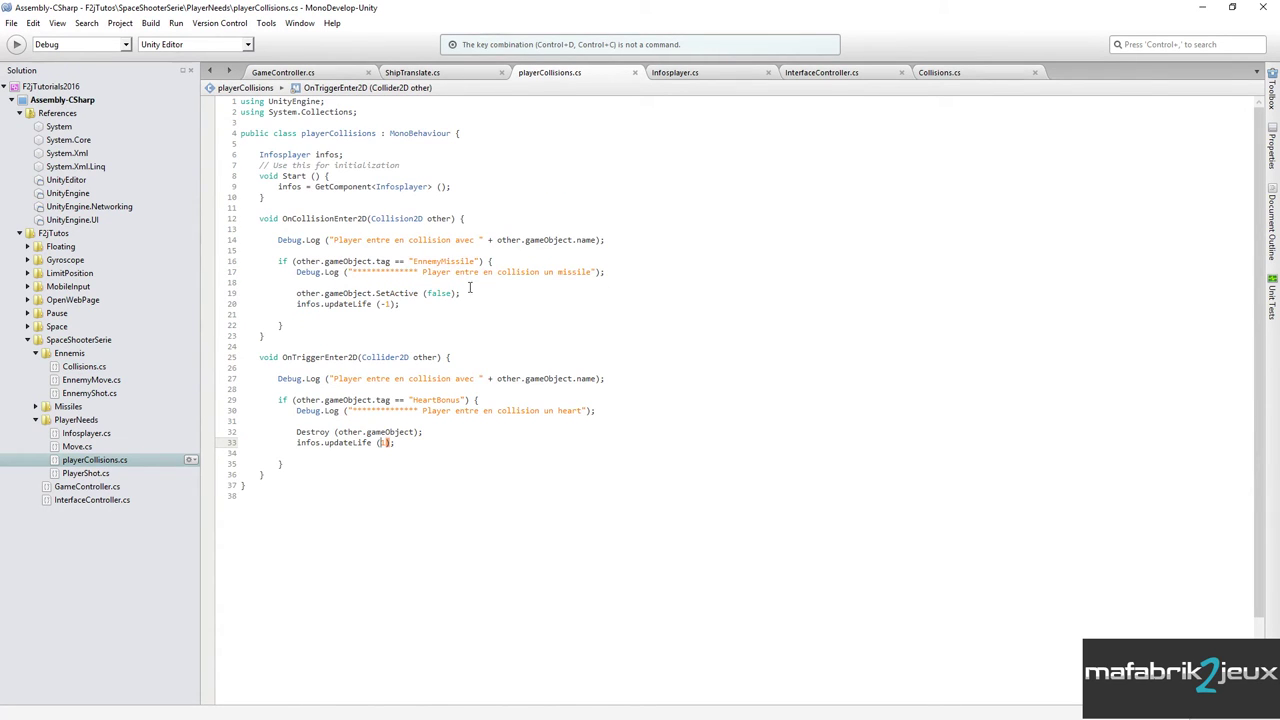
{"action": "double_click", "coordinate": [443, 261]}
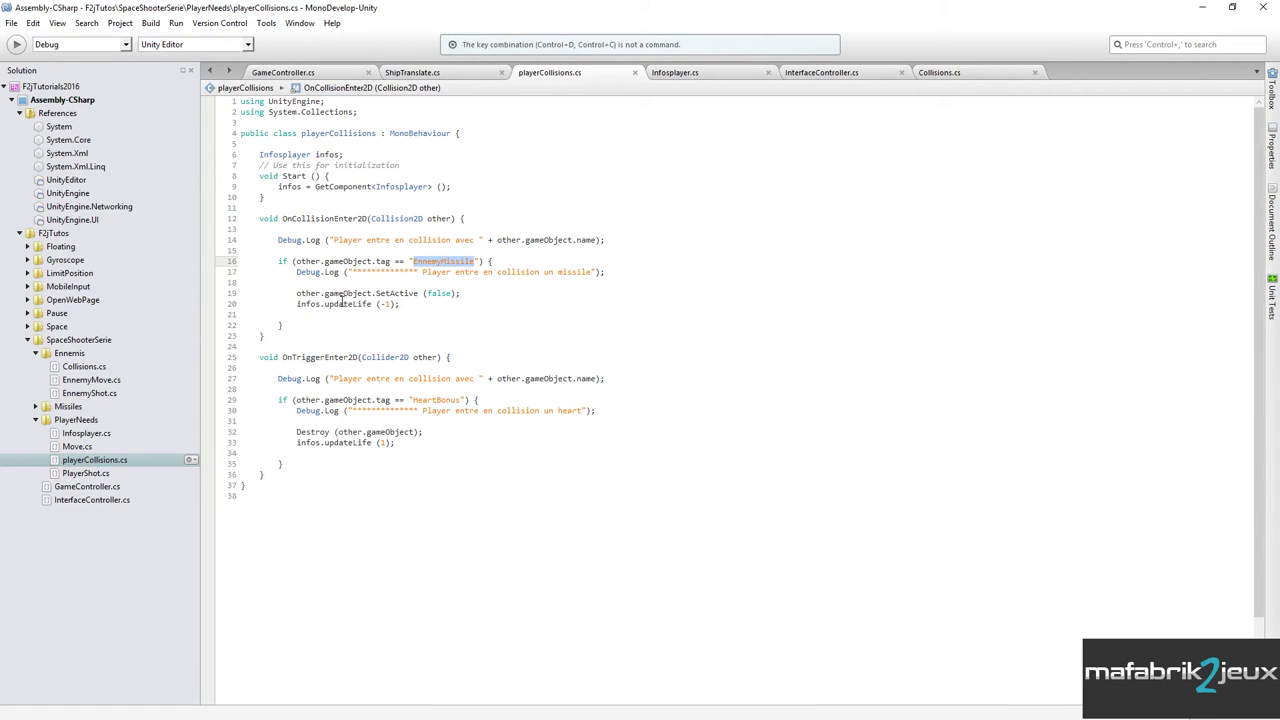
{"action": "left_click", "coordinate": [675, 74]}
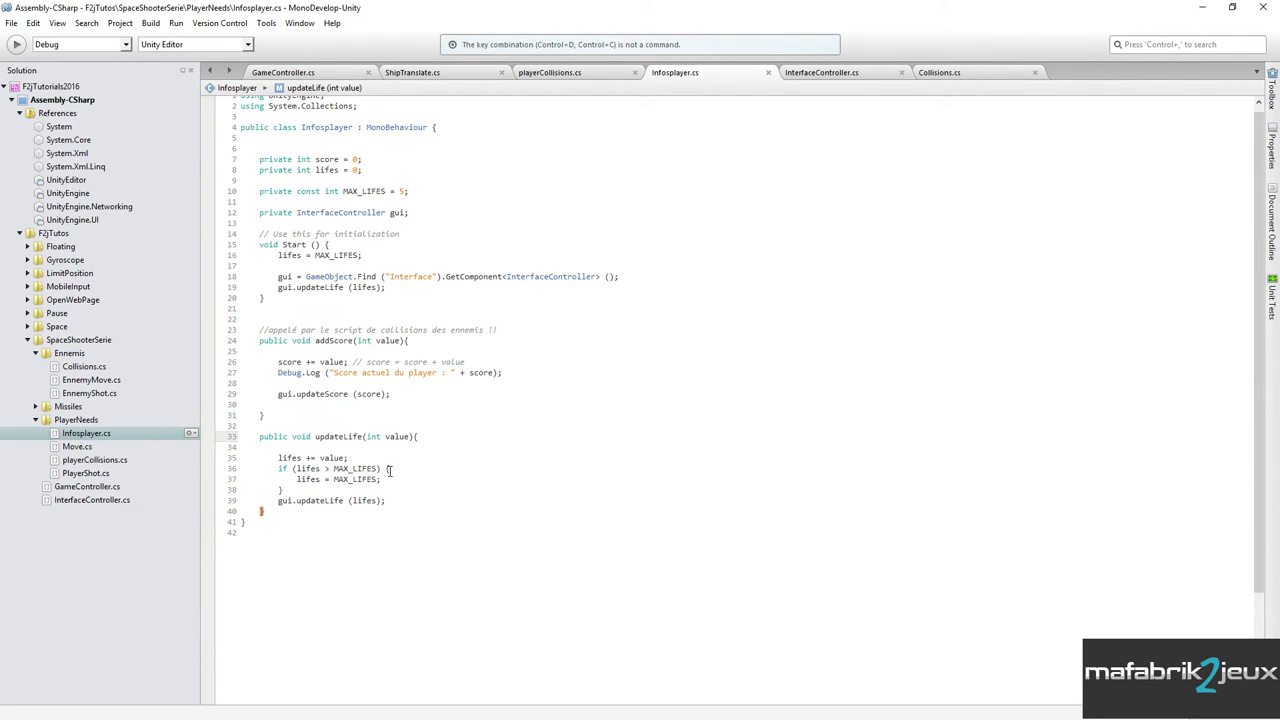
Add an 'if (lifes <= 0) {' block containing a //gameOver comment after the cap block.
{"action": "mouse_move", "coordinate": [314, 500]}
{"action": "left_click_drag", "start_coordinate": [278, 468], "coordinate": [388, 469]}
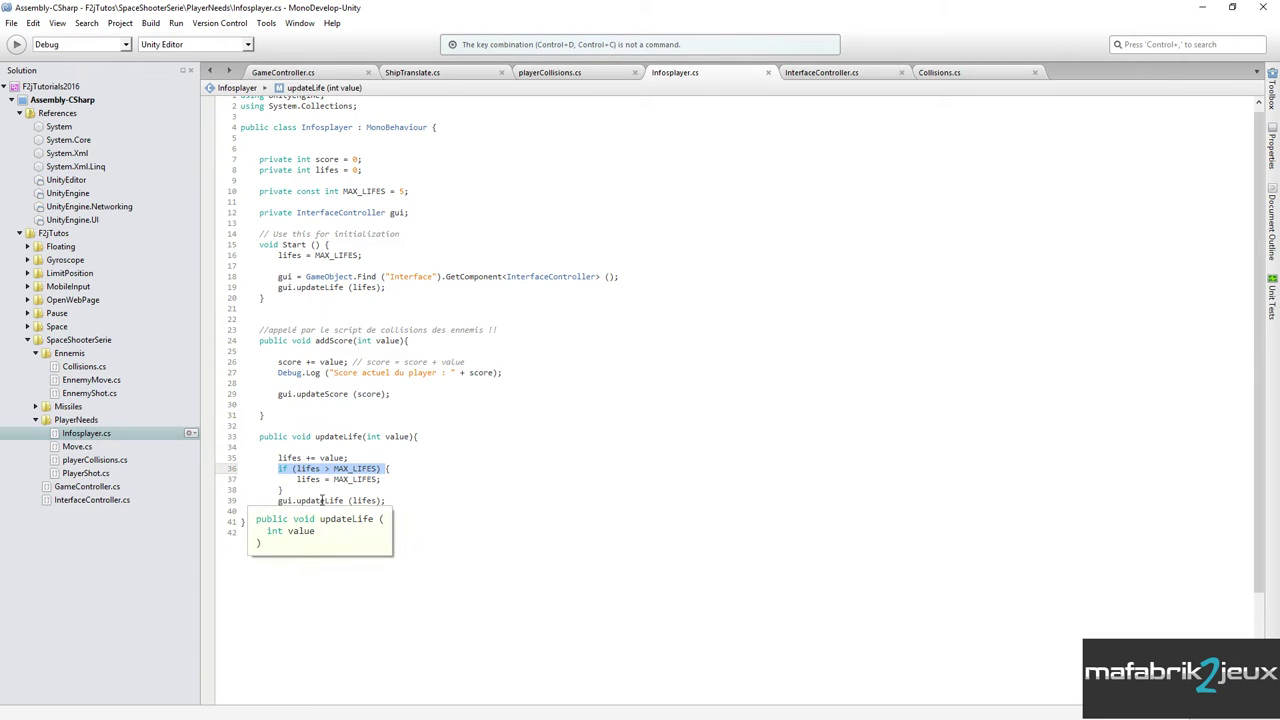
{"action": "left_click", "coordinate": [299, 500]}
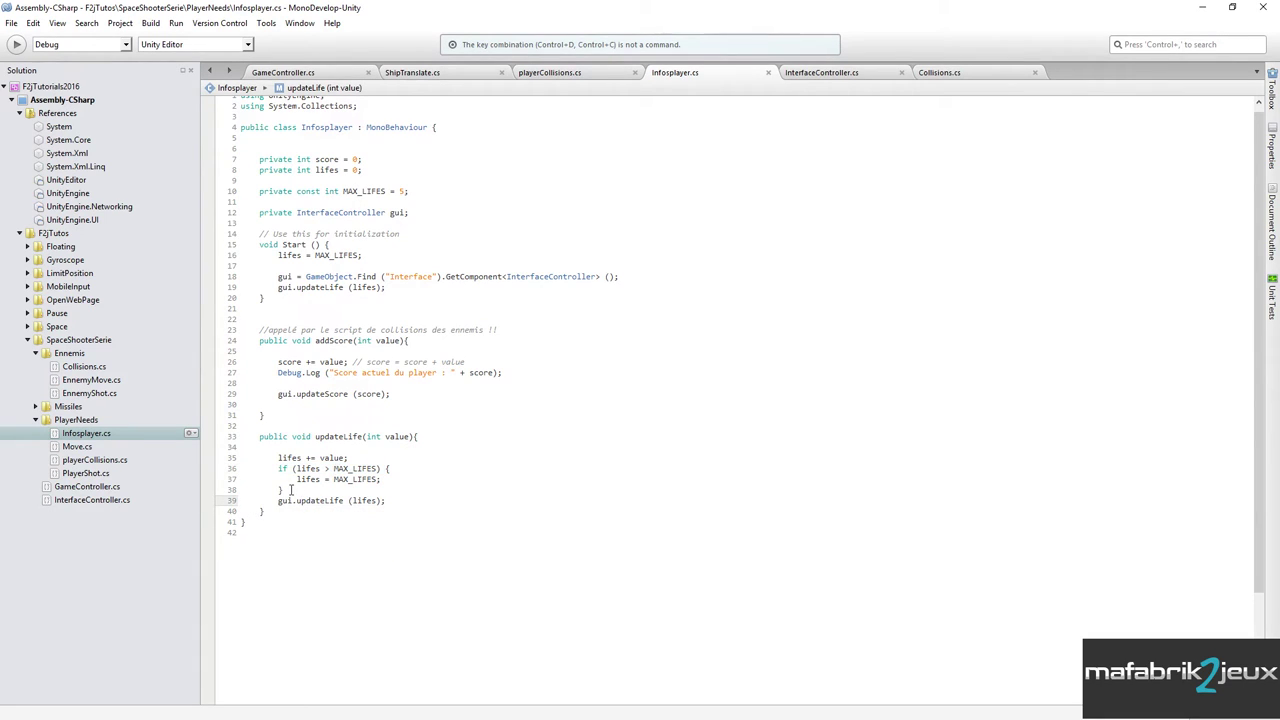
{"action": "key", "text": "Up"}
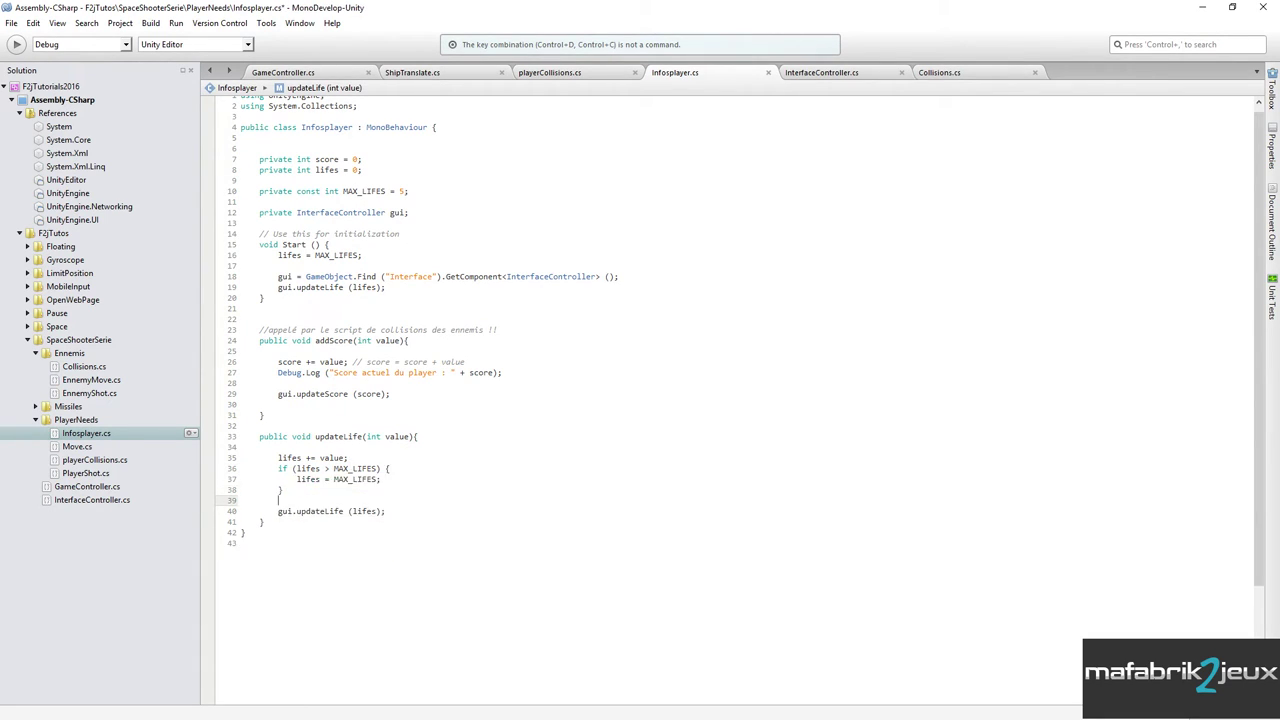
{"action": "key", "text": "Return"}
{"action": "key", "text": "Return"}
{"action": "type", "text": "if "}
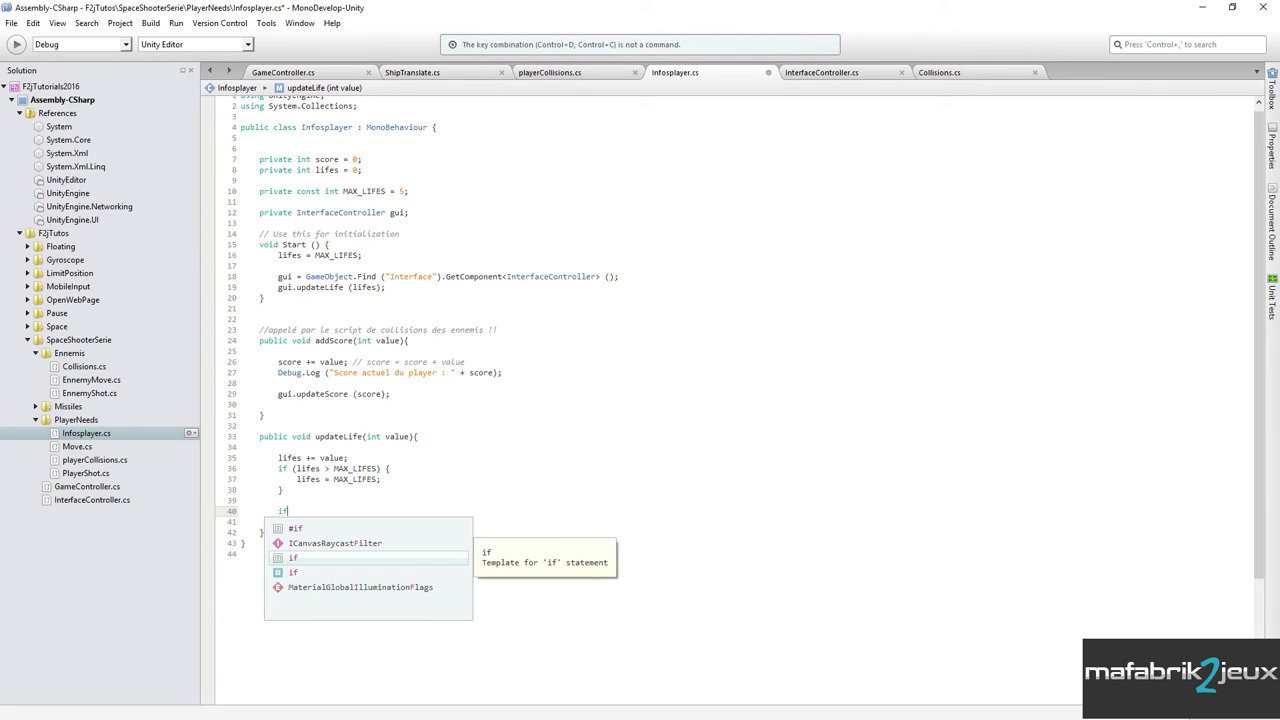
{"action": "type", "text": "(lifes "}
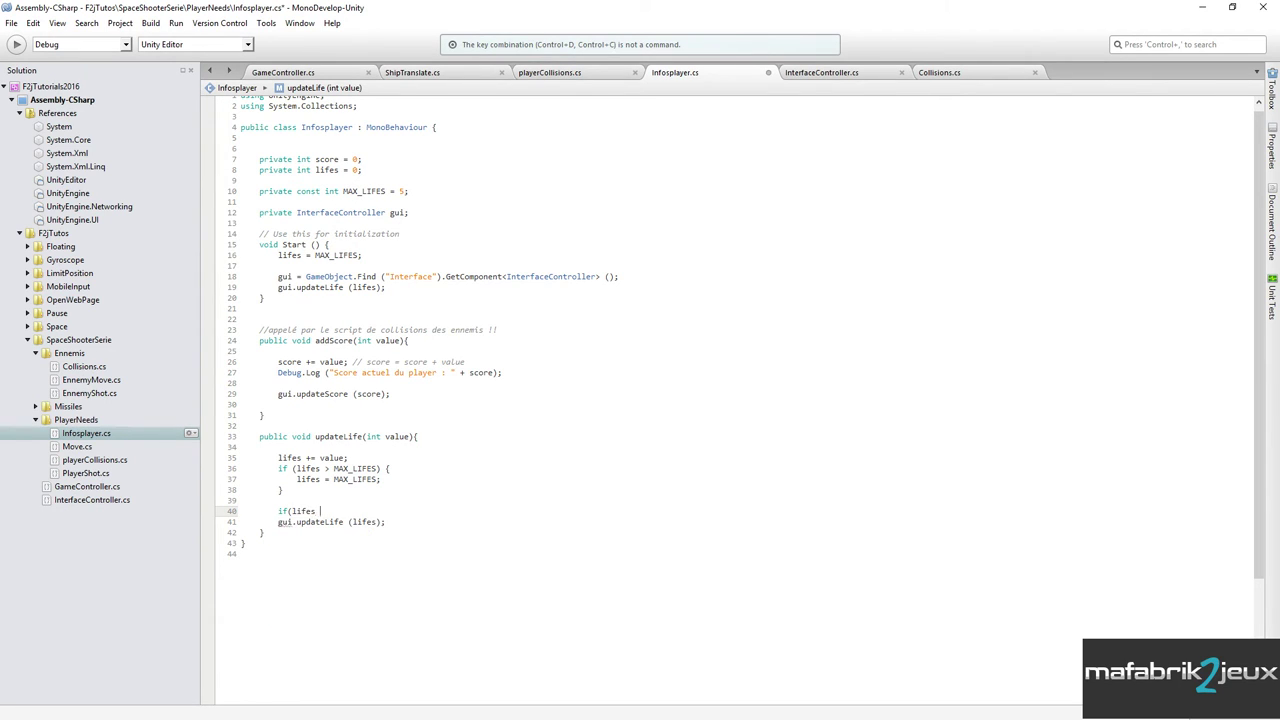
{"action": "type", "text": "<= 0"}
{"action": "type", "text": ") "}
{"action": "type", "text": "{"}
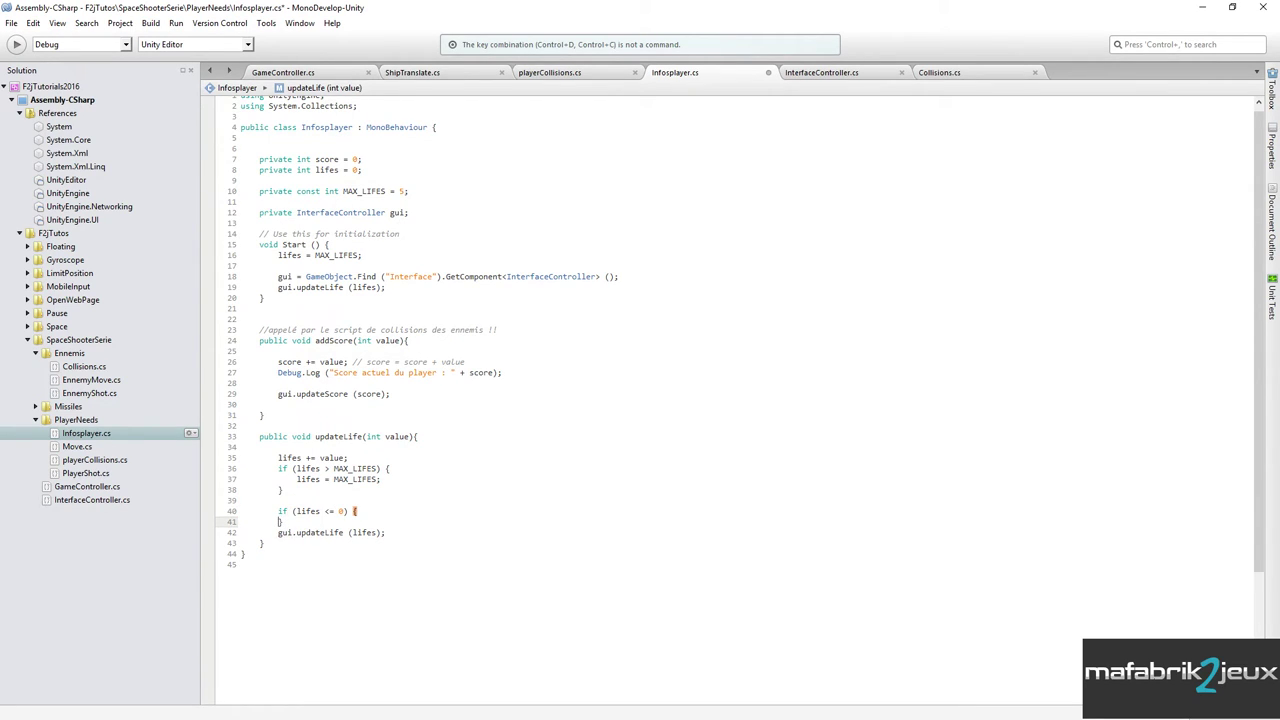
{"action": "key", "text": "Return"}
{"action": "key", "text": "Return"}
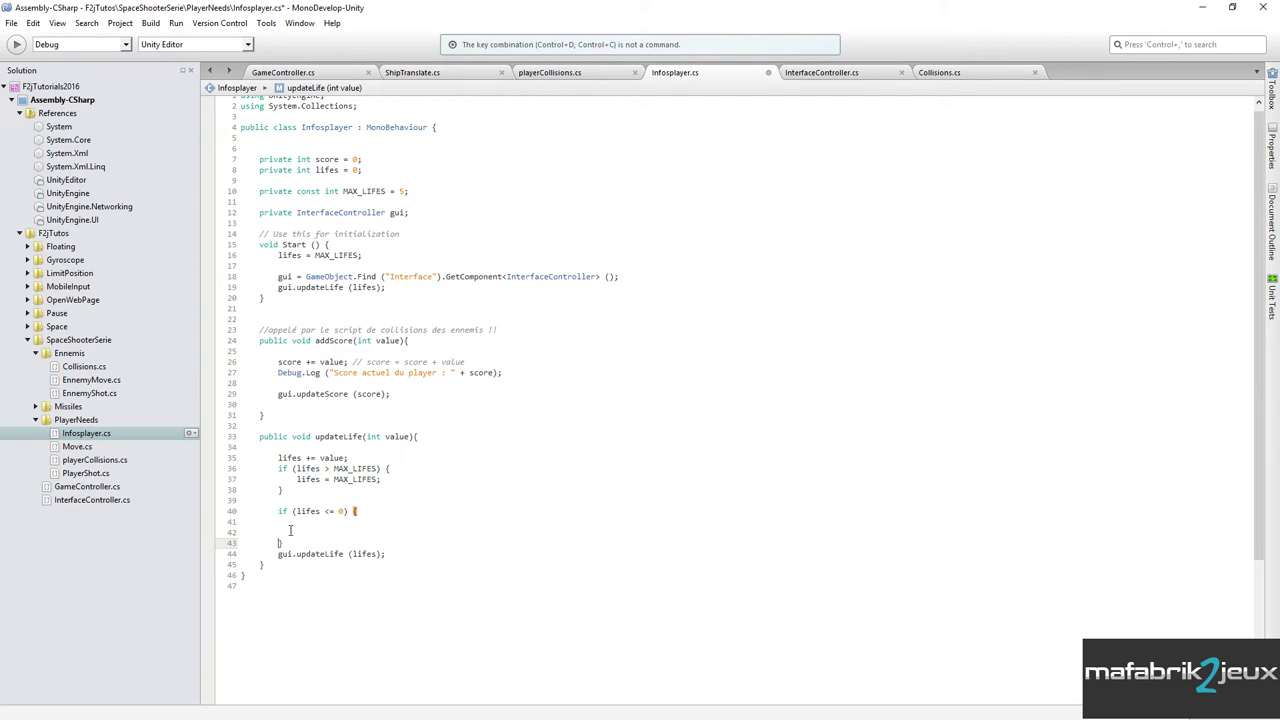
{"action": "left_click", "coordinate": [290, 530]}
{"action": "type", "text": "//gameO"}
{"action": "type", "text": "ver"}
Add an else branch, move gui.updateLife (lifes); into it, and save.
{"action": "left_click", "coordinate": [290, 545]}
{"action": "key", "text": "Return"}
{"action": "type", "text": "else"}
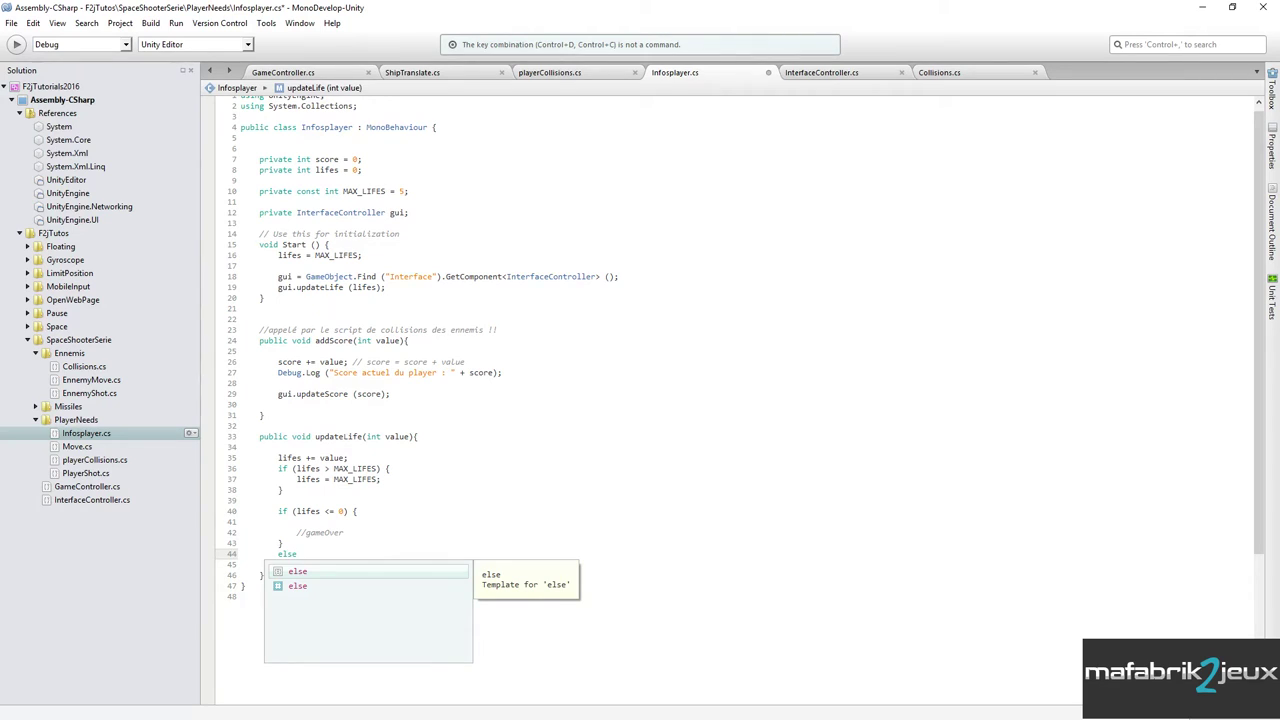
{"action": "key", "text": "Return"}
{"action": "key", "text": "Return"}
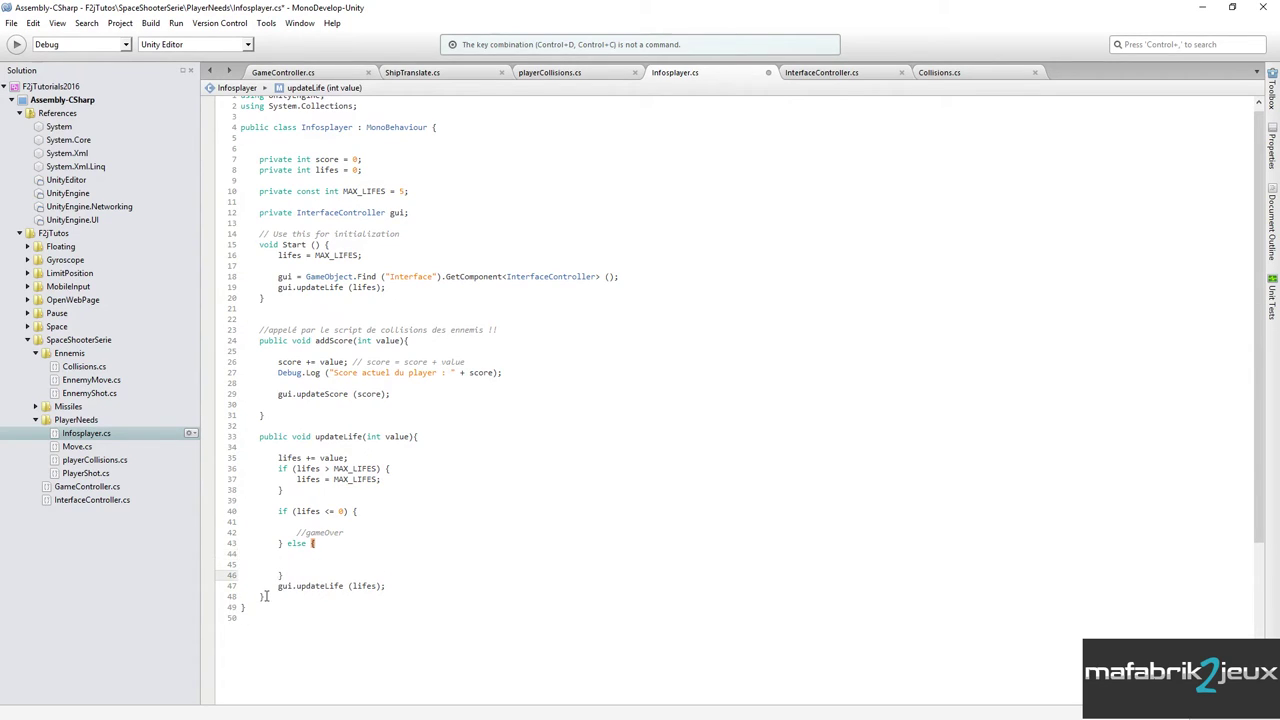
{"action": "left_click_drag", "start_coordinate": [277, 586], "coordinate": [386, 586]}
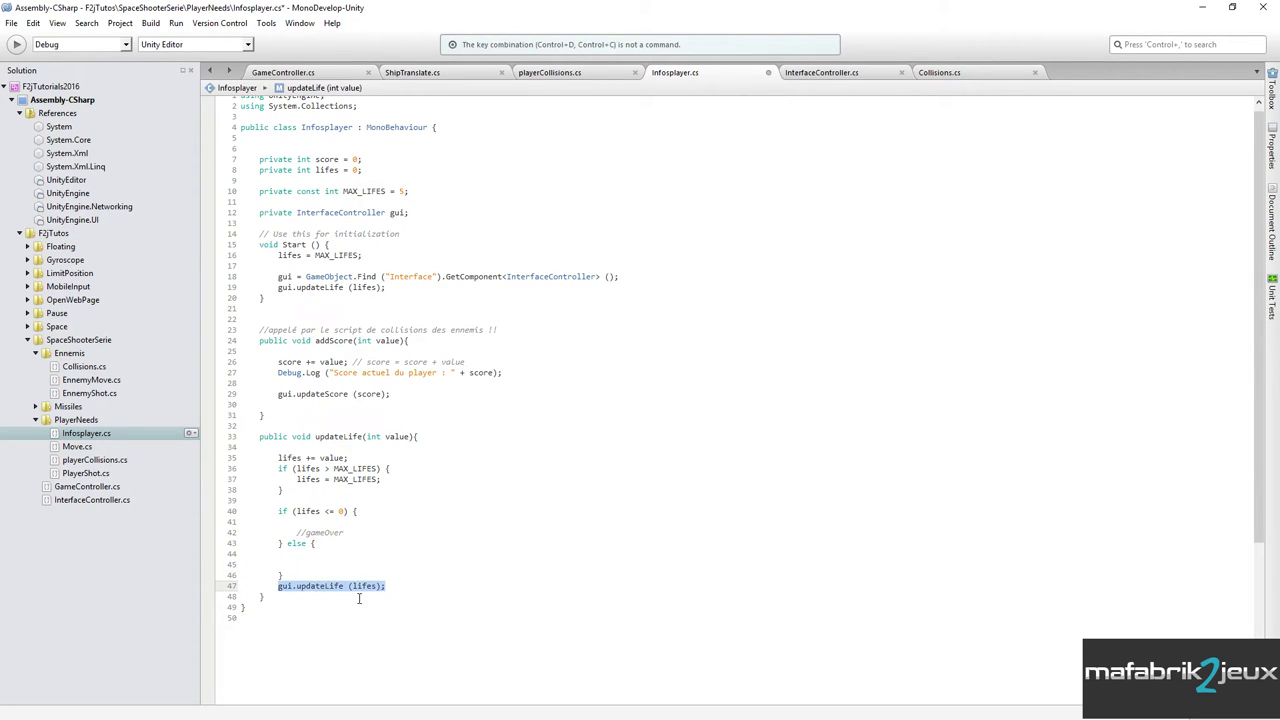
{"action": "key", "text": "ctrl+x"}
{"action": "left_click", "coordinate": [340, 564]}
{"action": "key", "text": "ctrl+v"}
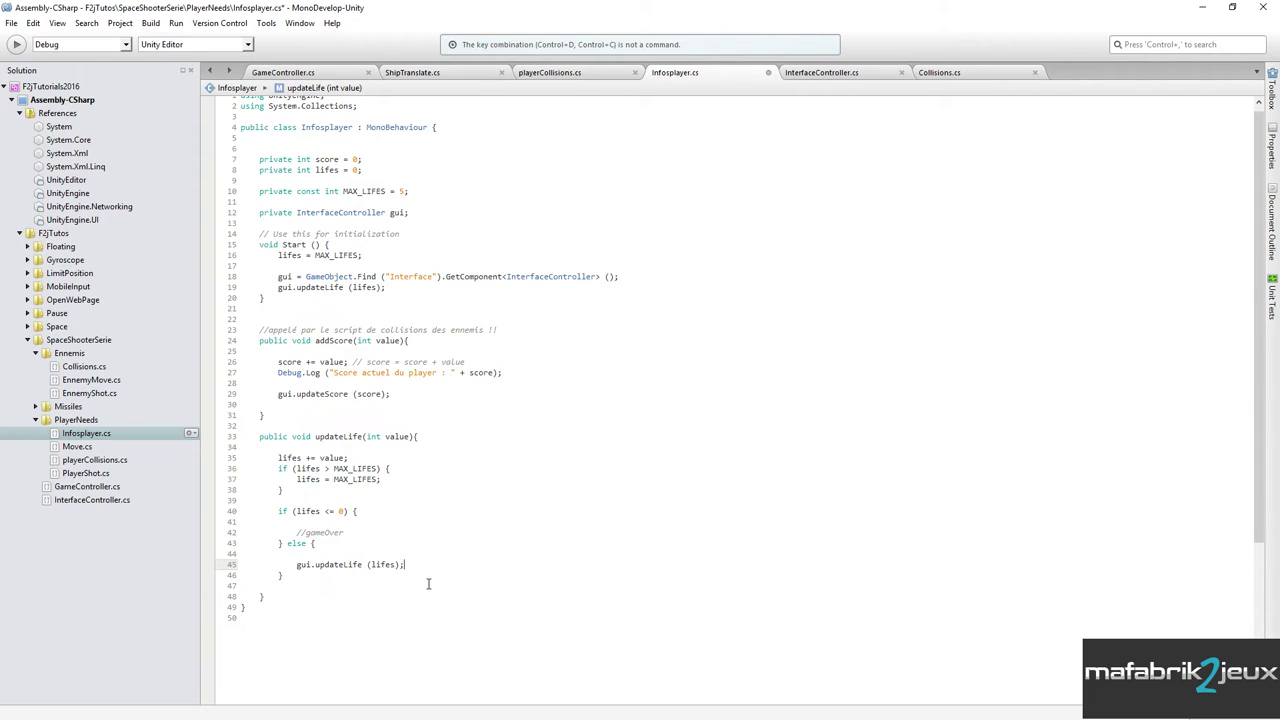
{"action": "key", "text": "ctrl+s"}
Add a blank line under //gameOver and review the increment, comment and update call.
{"action": "left_click", "coordinate": [355, 531]}
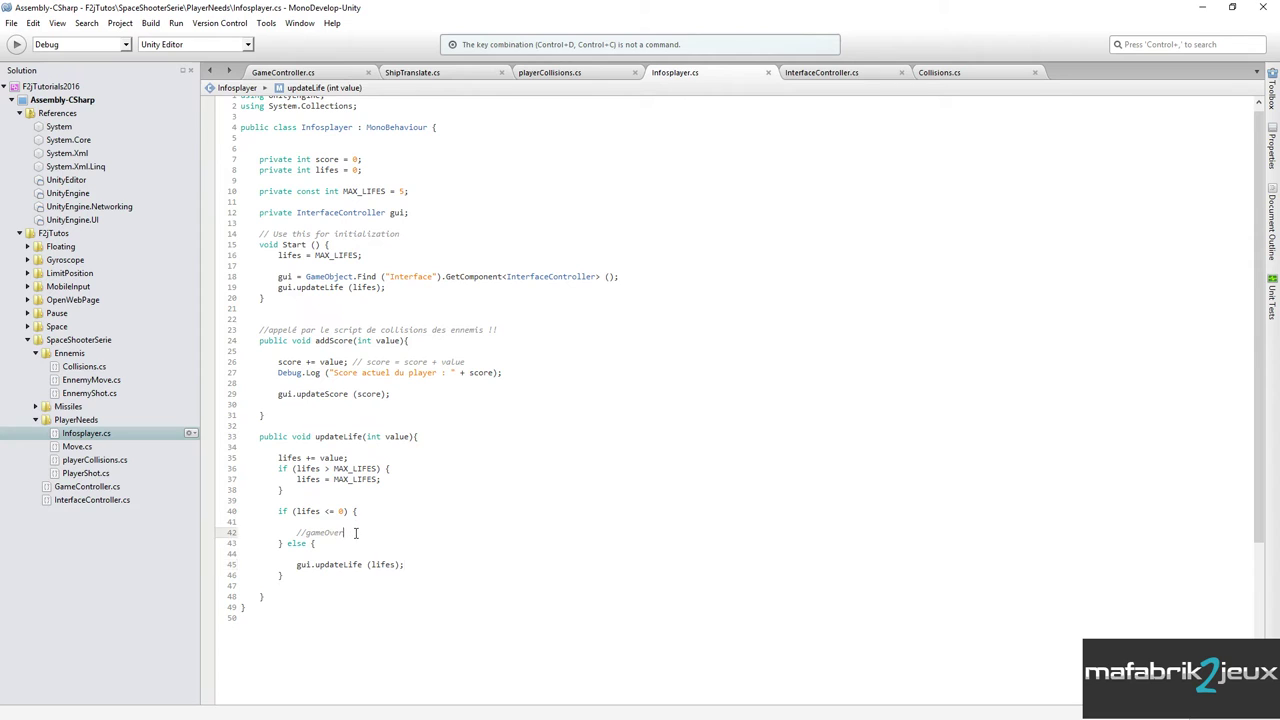
{"action": "key", "text": "Return"}
{"action": "key", "text": "Return"}
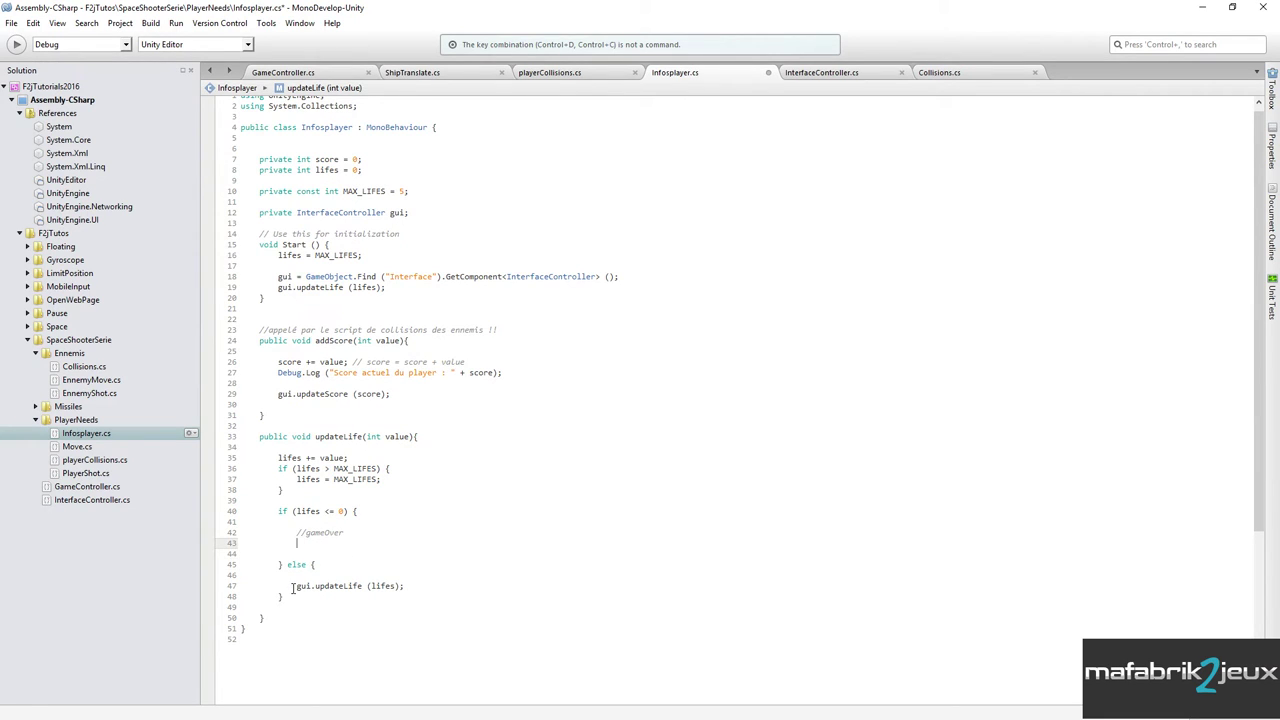
{"action": "left_click_drag", "start_coordinate": [296, 586], "coordinate": [415, 585]}
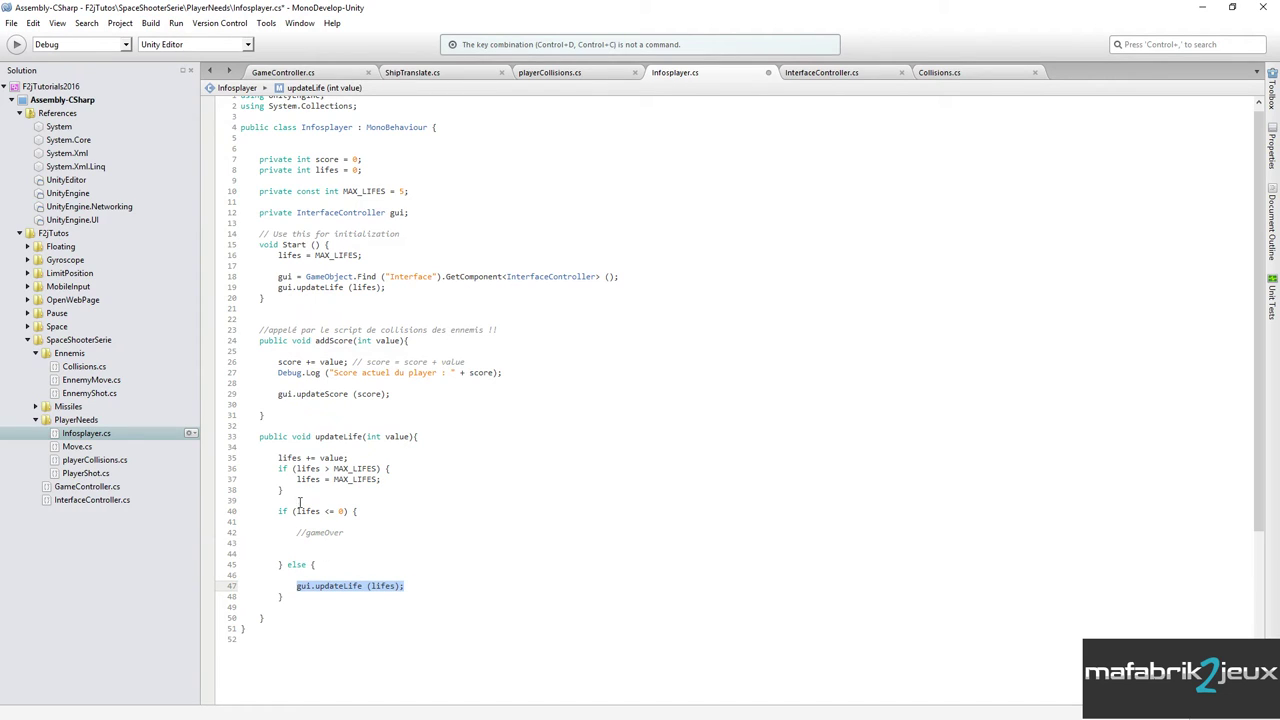
{"action": "left_click", "coordinate": [280, 459]}
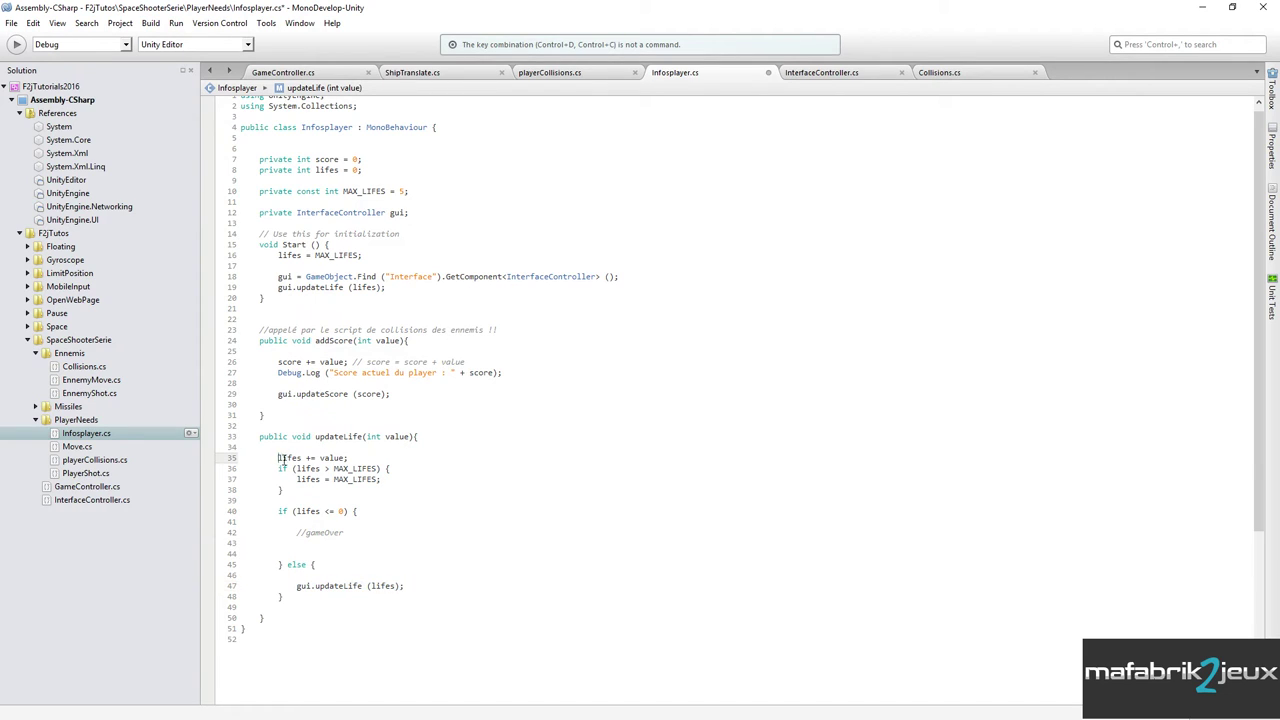
{"action": "left_click_drag", "start_coordinate": [281, 459], "coordinate": [356, 458]}
{"action": "left_click_drag", "start_coordinate": [296, 533], "coordinate": [352, 531]}
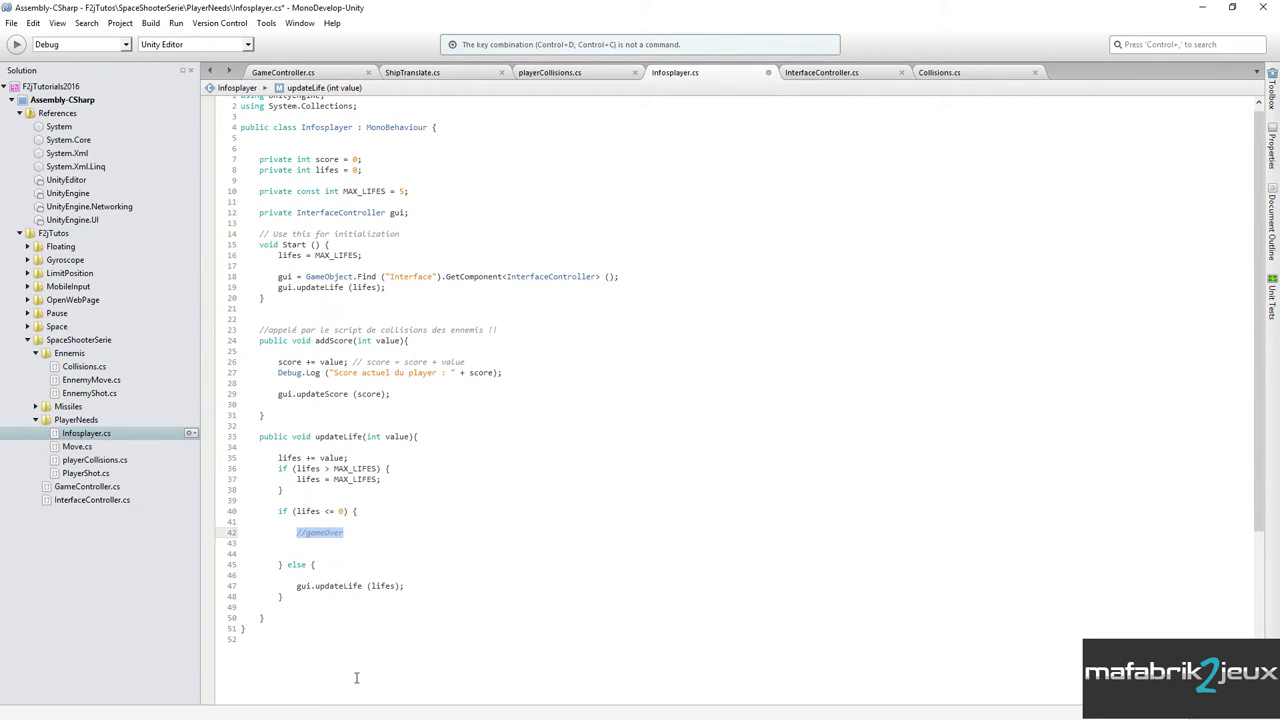
{"action": "left_click_drag", "start_coordinate": [297, 586], "coordinate": [405, 586]}
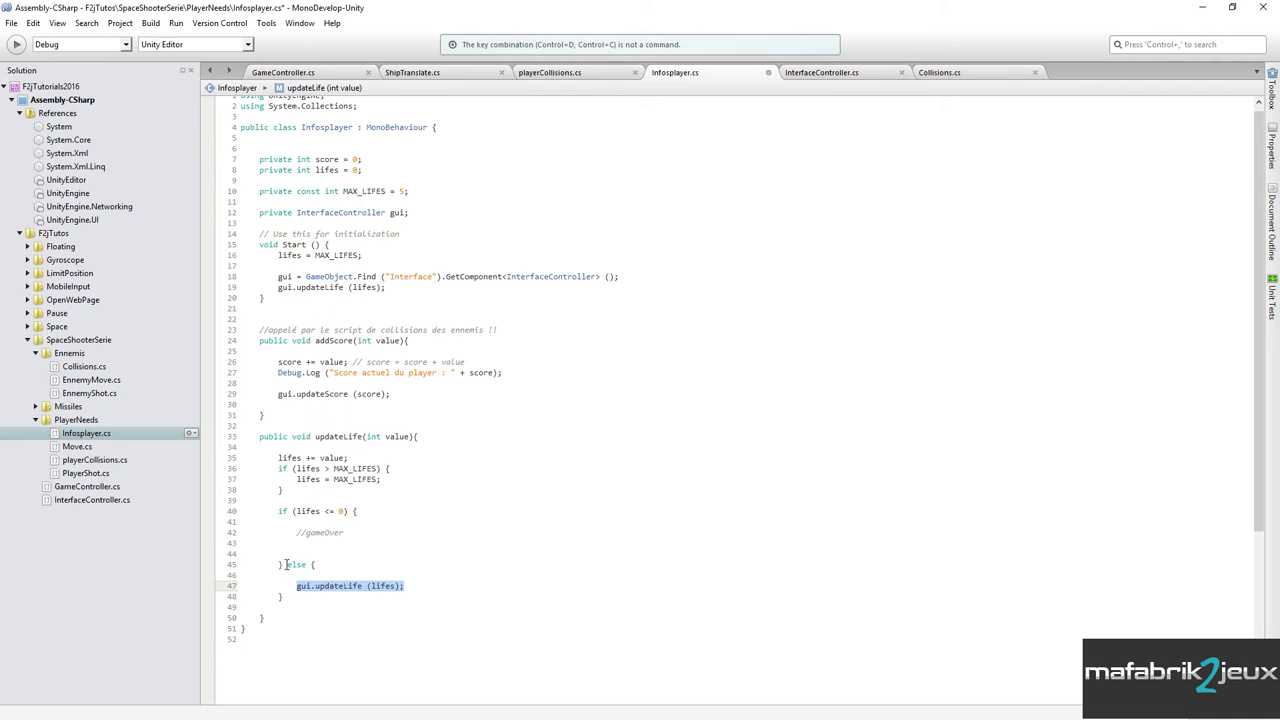
Remove the else wrapper and the extra closing brace after gui.updateLife (lifes);, then save.
{"action": "left_click_drag", "start_coordinate": [287, 565], "coordinate": [316, 565]}
{"action": "key", "text": "BackSpace"}
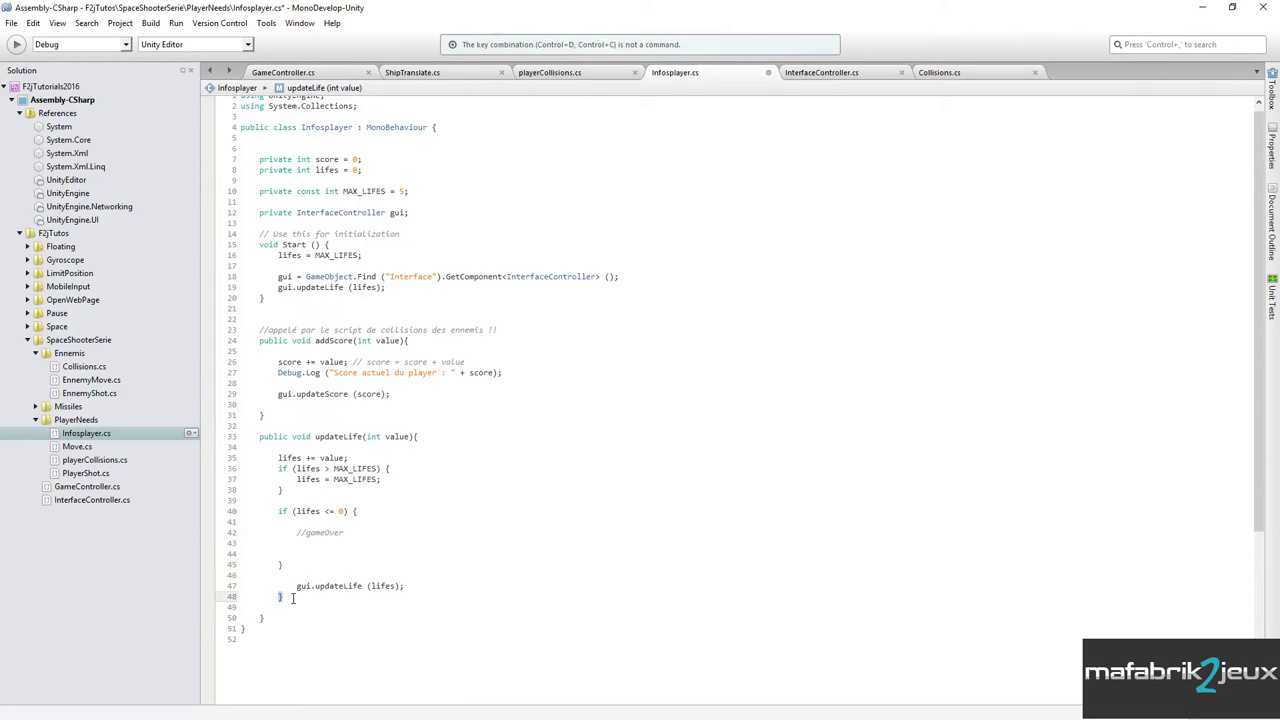
{"action": "key", "text": "BackSpace"}
{"action": "left_click", "coordinate": [296, 586]}
{"action": "key", "text": "BackSpace"}
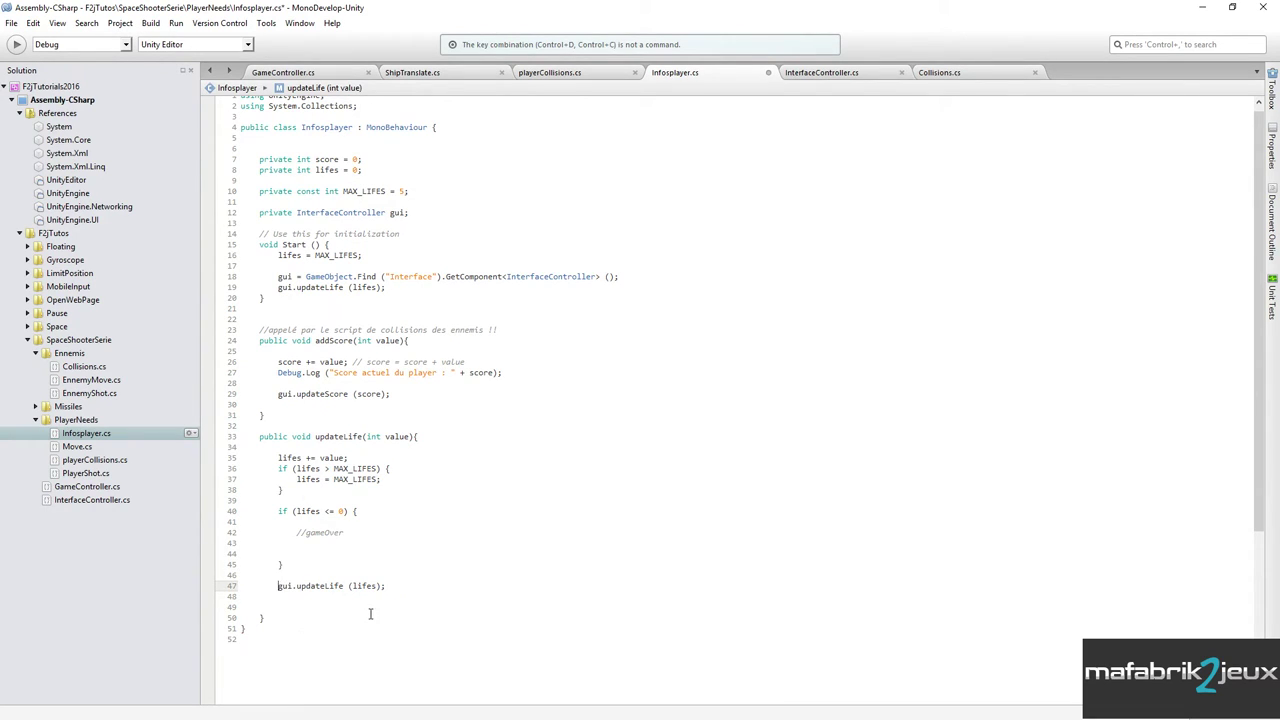
{"action": "key", "text": "ctrl+s"}
{"action": "left_click", "coordinate": [391, 588]}
Write Debug.Log("GAME OVER"); on the line under //gameOver.
{"action": "left_click", "coordinate": [306, 544]}
{"action": "type", "text": "De"}
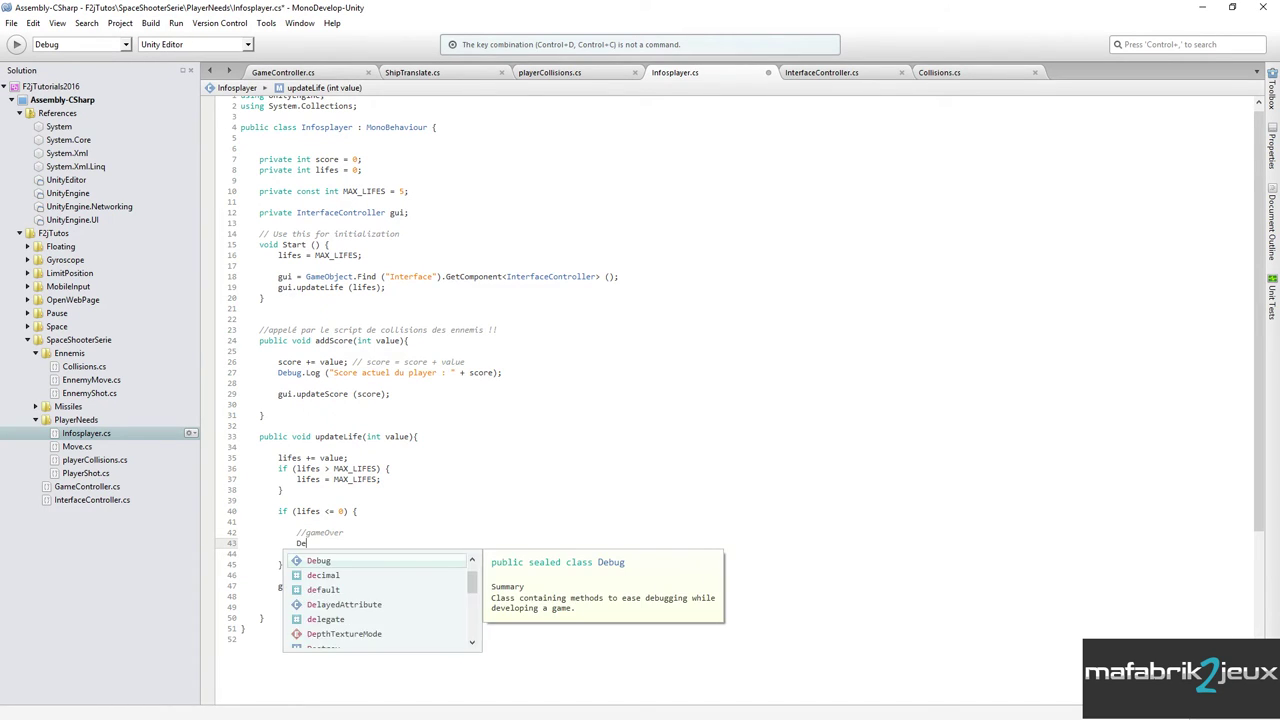
{"action": "type", "text": "bug.log"}
{"action": "key", "text": "Return"}
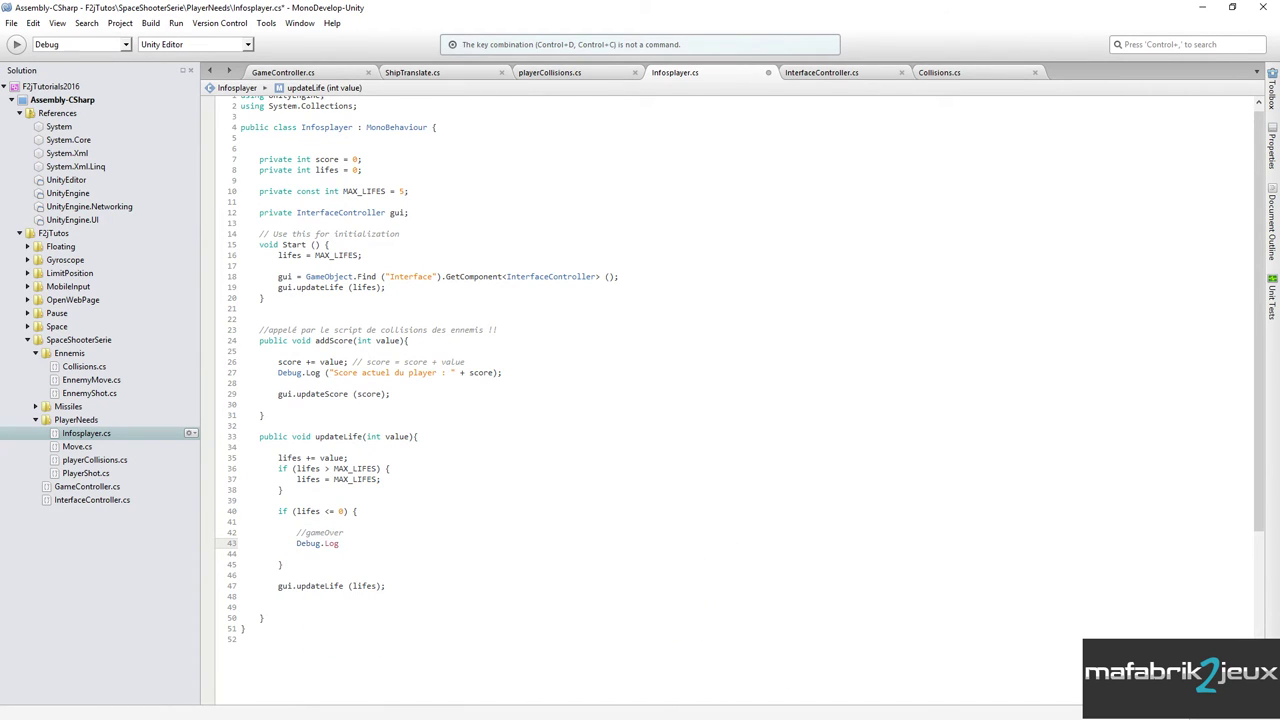
{"action": "type", "text": "(\""}
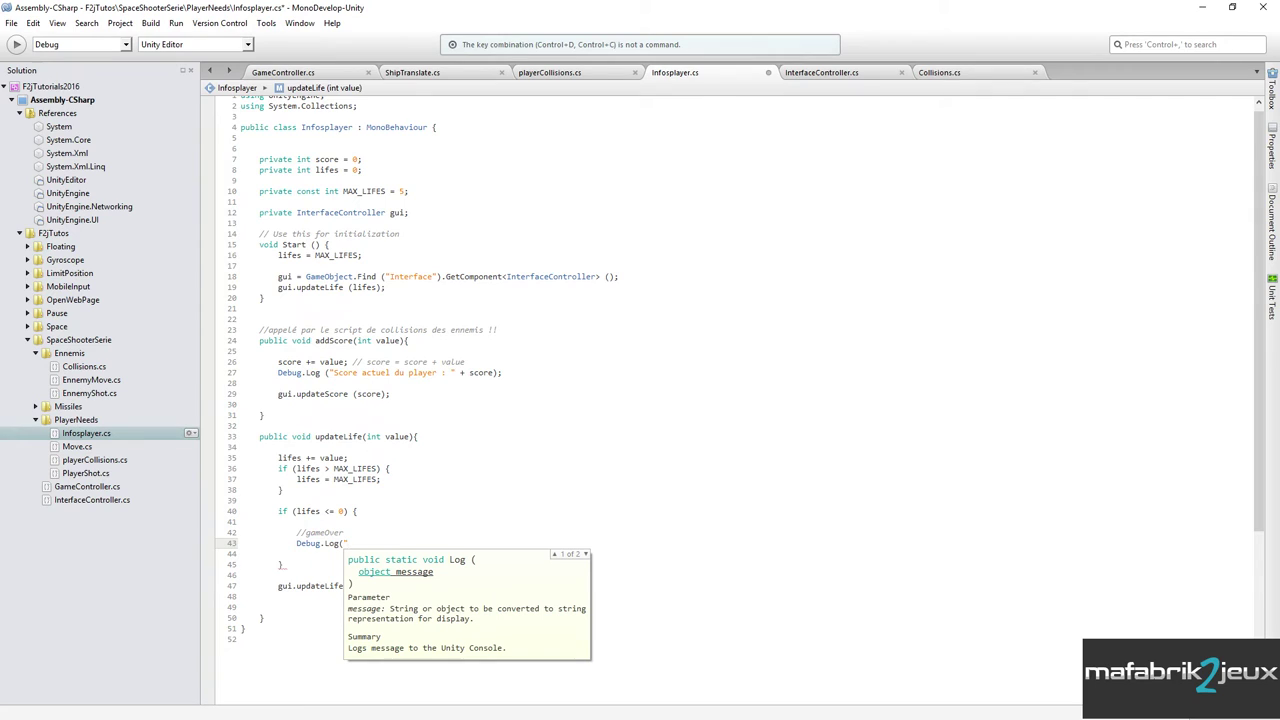
{"action": "type", "text": "GAME OVER\""}
{"action": "type", "text": ");"}
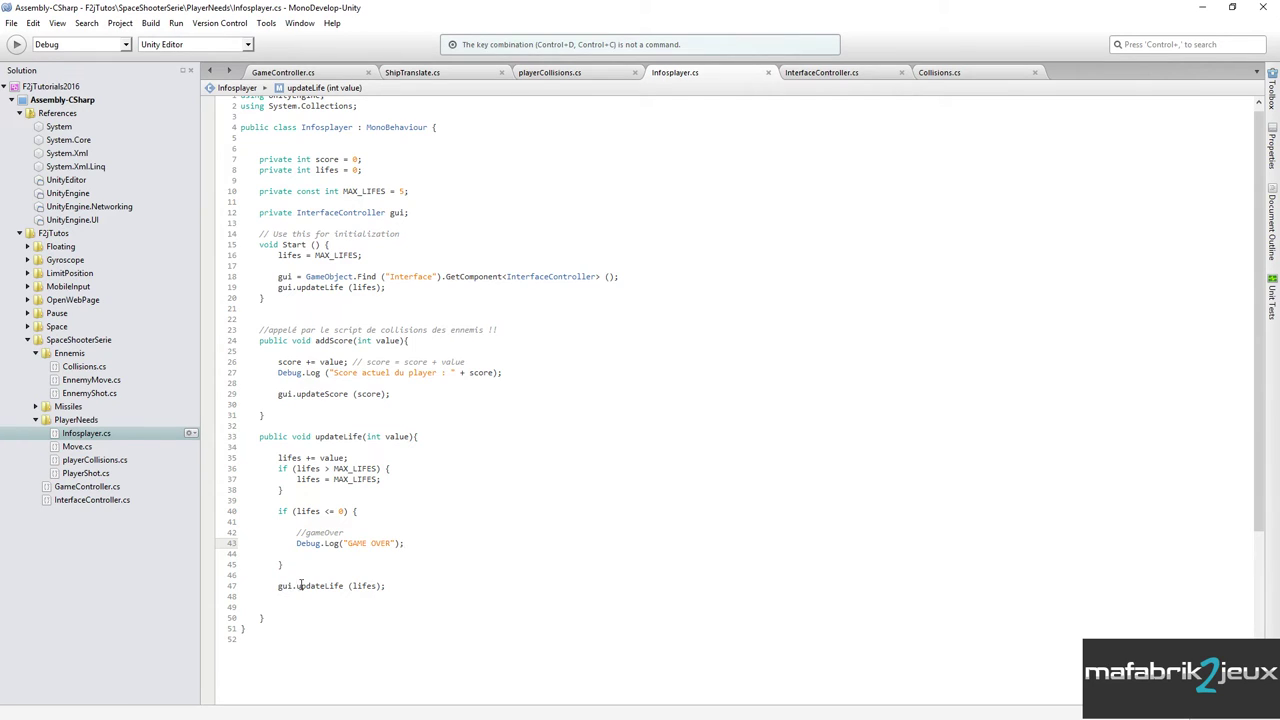
{"action": "mouse_move", "coordinate": [365, 587]}
Review the lives cap block and its MAX_LIFES reference.
{"action": "left_click", "coordinate": [287, 492]}
{"action": "double_click", "coordinate": [357, 468]}
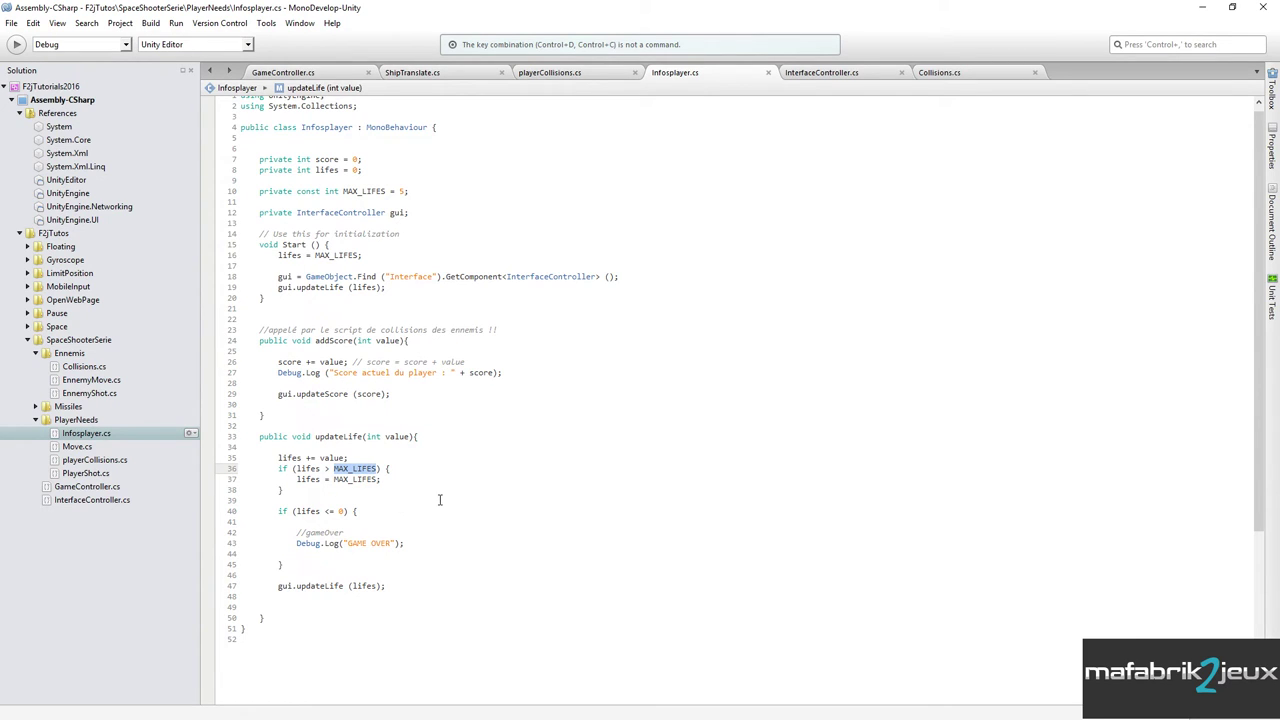
{"action": "left_click", "coordinate": [303, 553]}
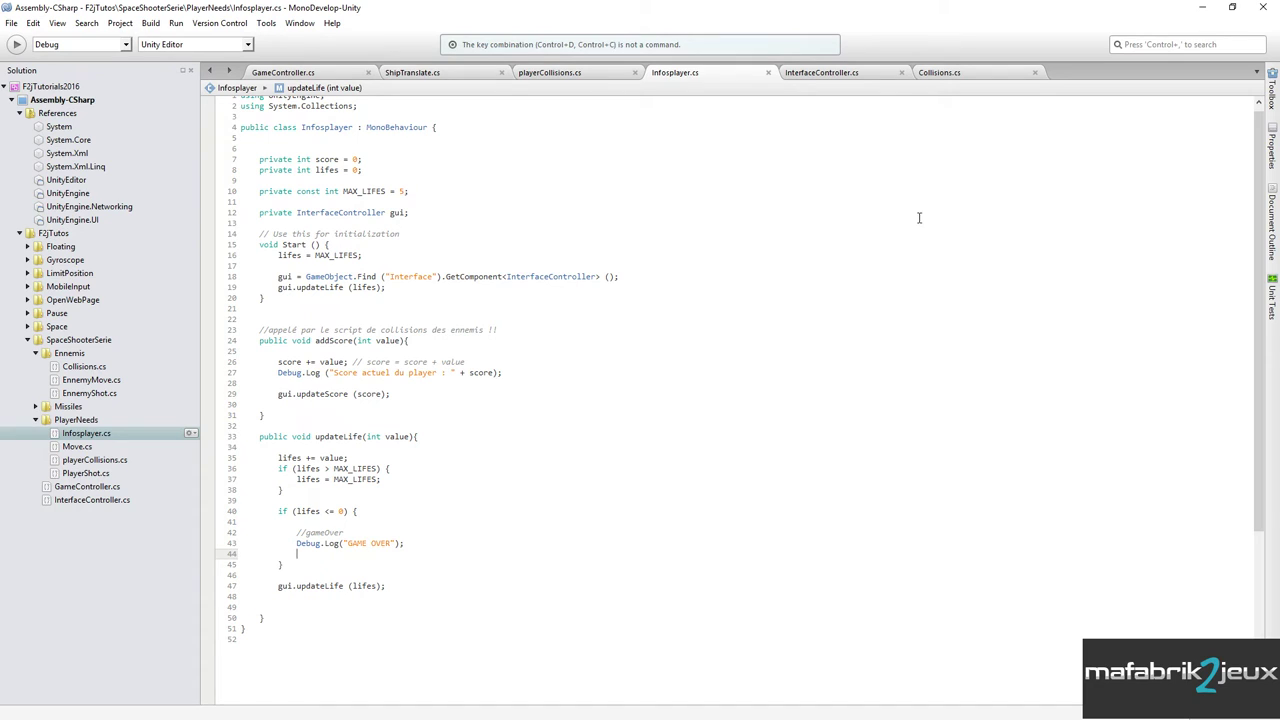
{"action": "left_click", "coordinate": [313, 74]}
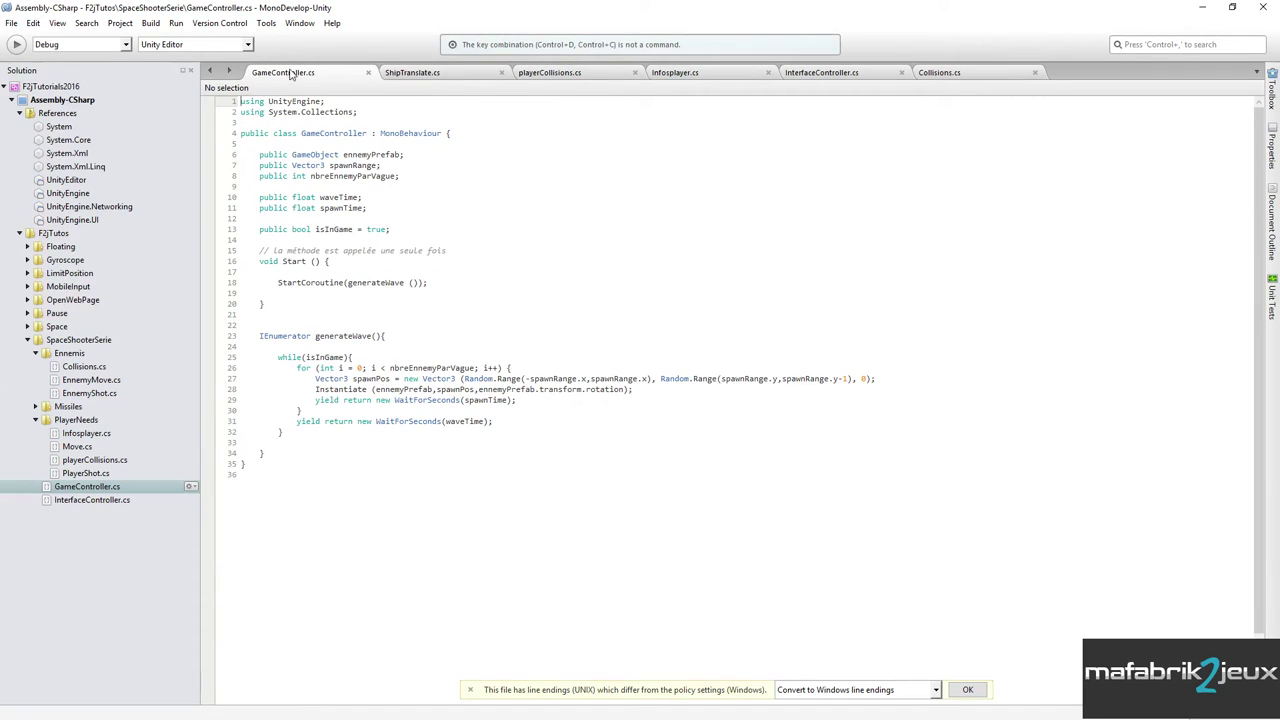
{"action": "left_click_drag", "start_coordinate": [275, 283], "coordinate": [437, 283]}
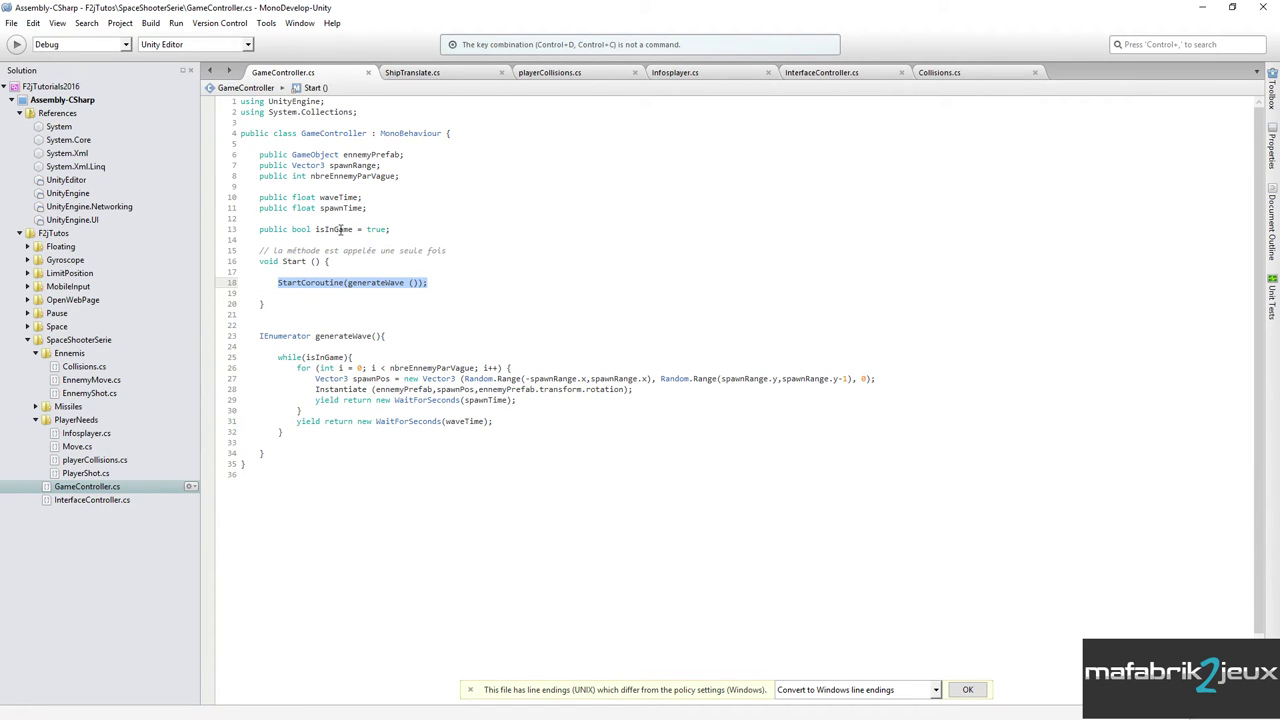
{"action": "double_click", "coordinate": [378, 229]}
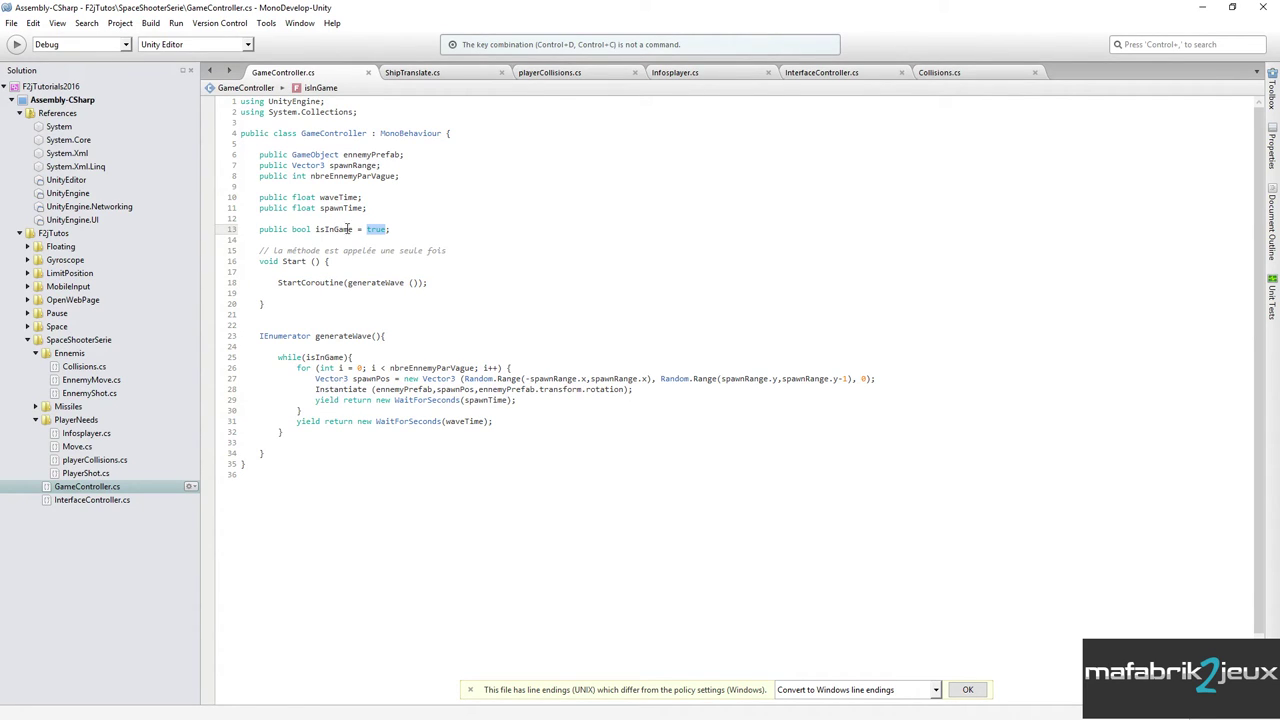
{"action": "mouse_move", "coordinate": [377, 229]}
{"action": "double_click", "coordinate": [334, 229]}
{"action": "left_click", "coordinate": [695, 76]}
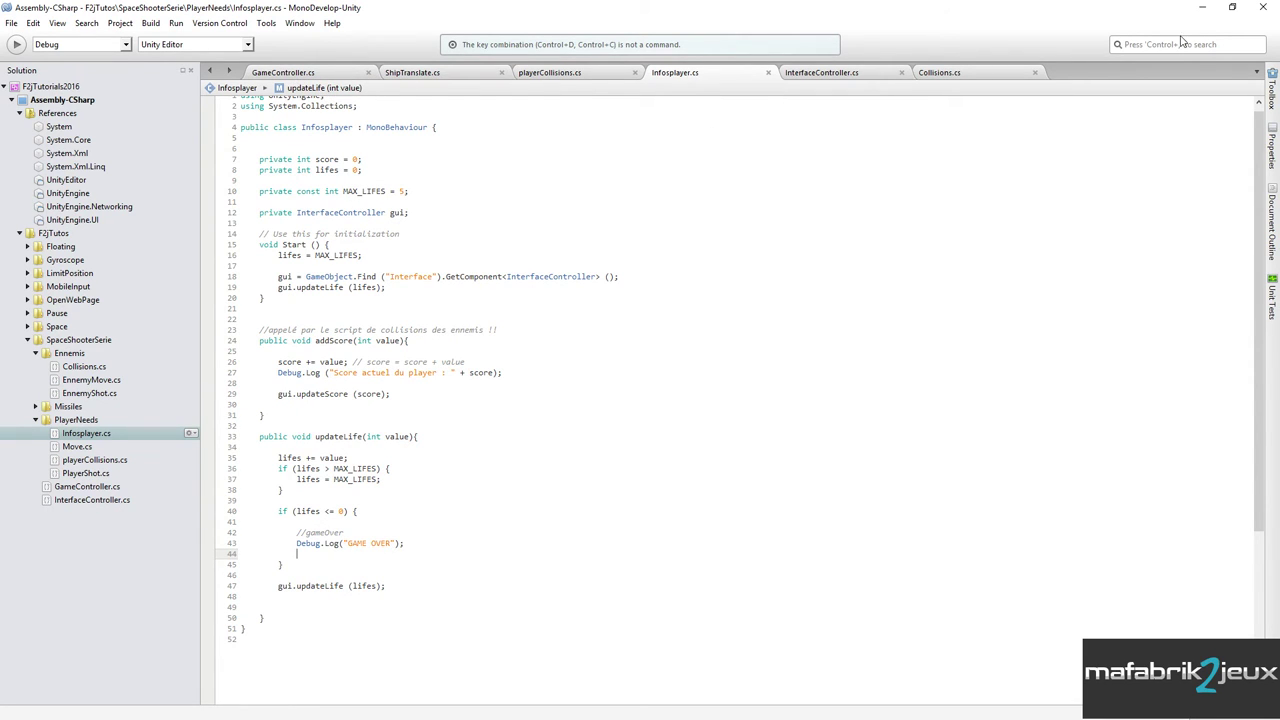
{"action": "left_click", "coordinate": [1202, 8]}
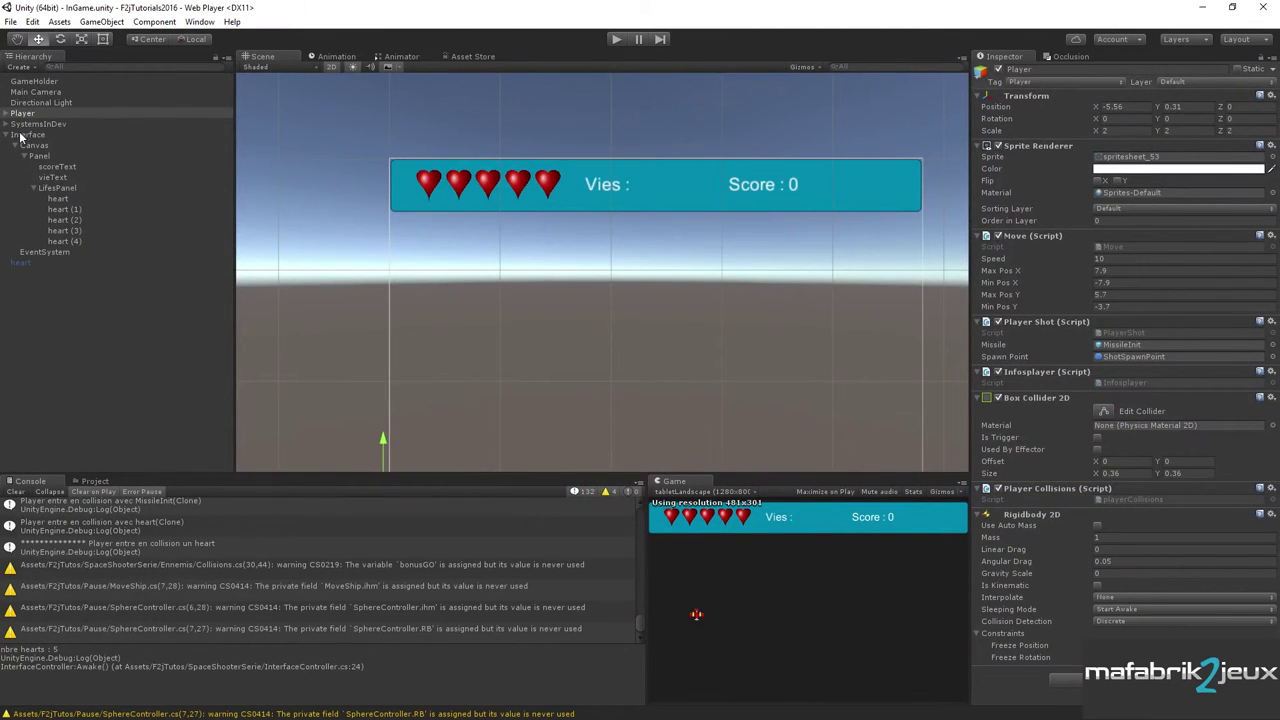
{"action": "left_click", "coordinate": [39, 84]}
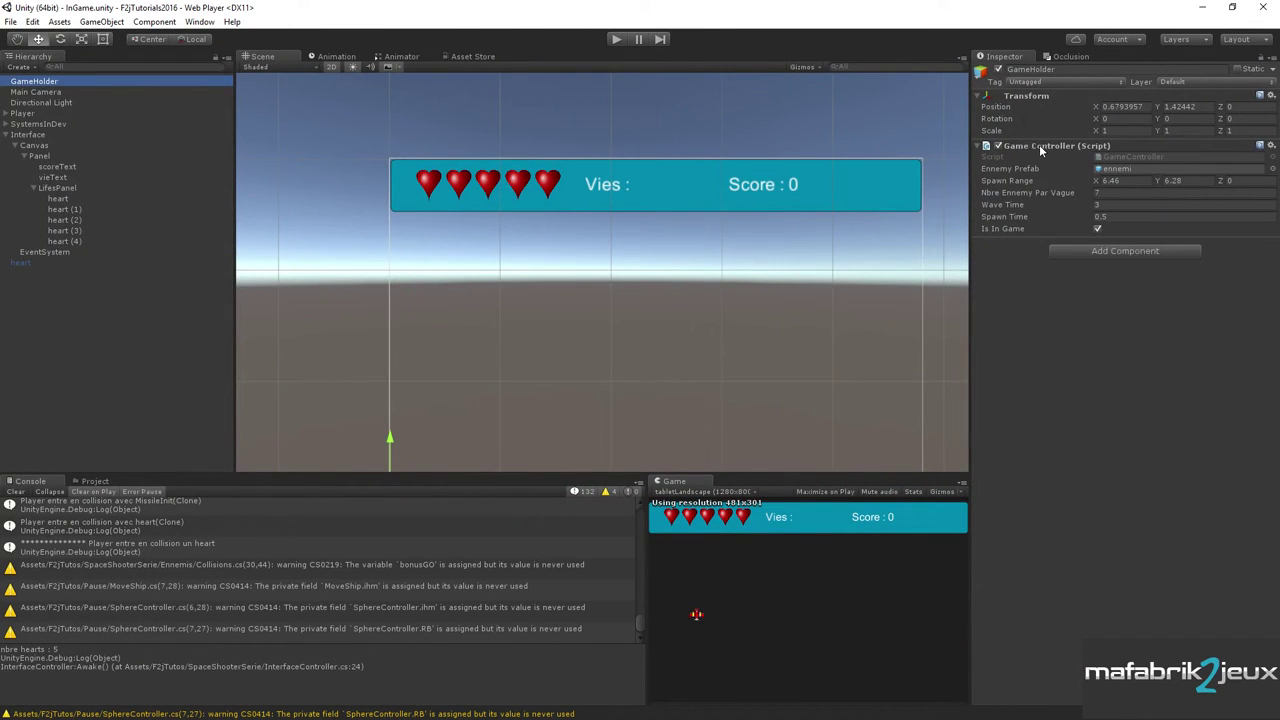
{"action": "key", "text": "alt+Tab"}
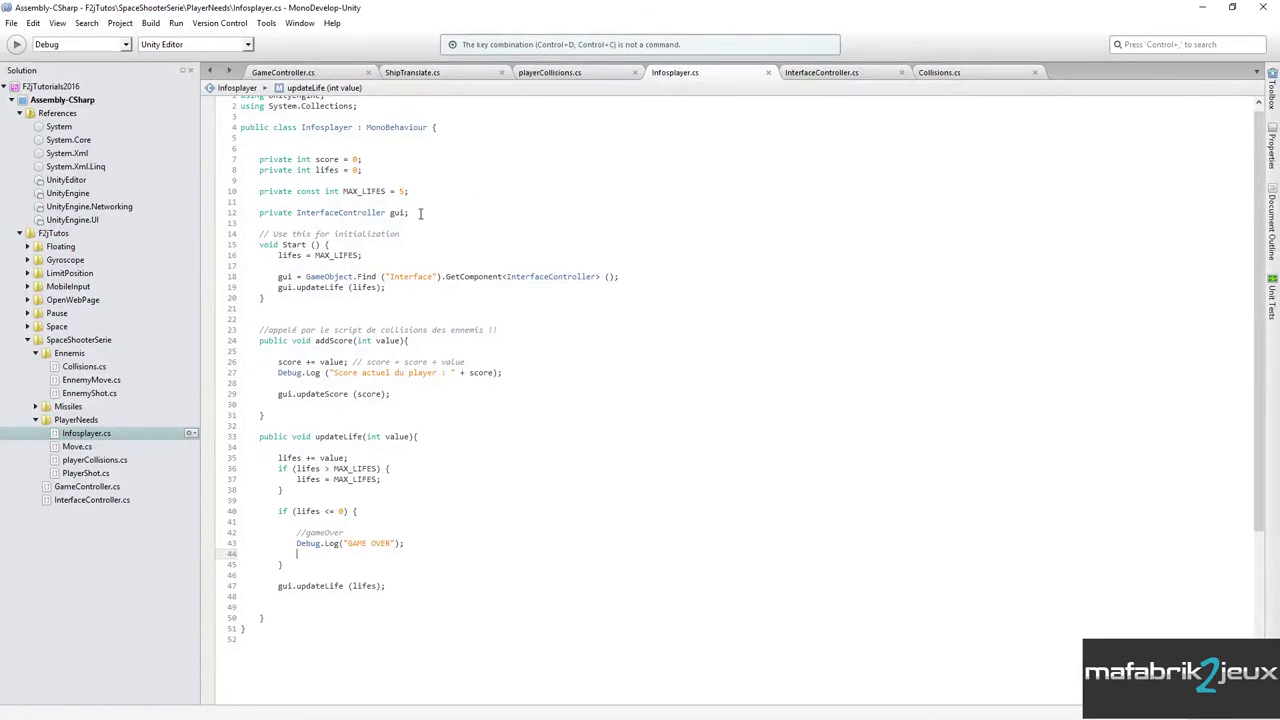
Declare a private GameController field named game in Infosplayer.cs.
{"action": "left_click", "coordinate": [428, 211]}
{"action": "key", "text": "Return"}
{"action": "key", "text": "Return"}
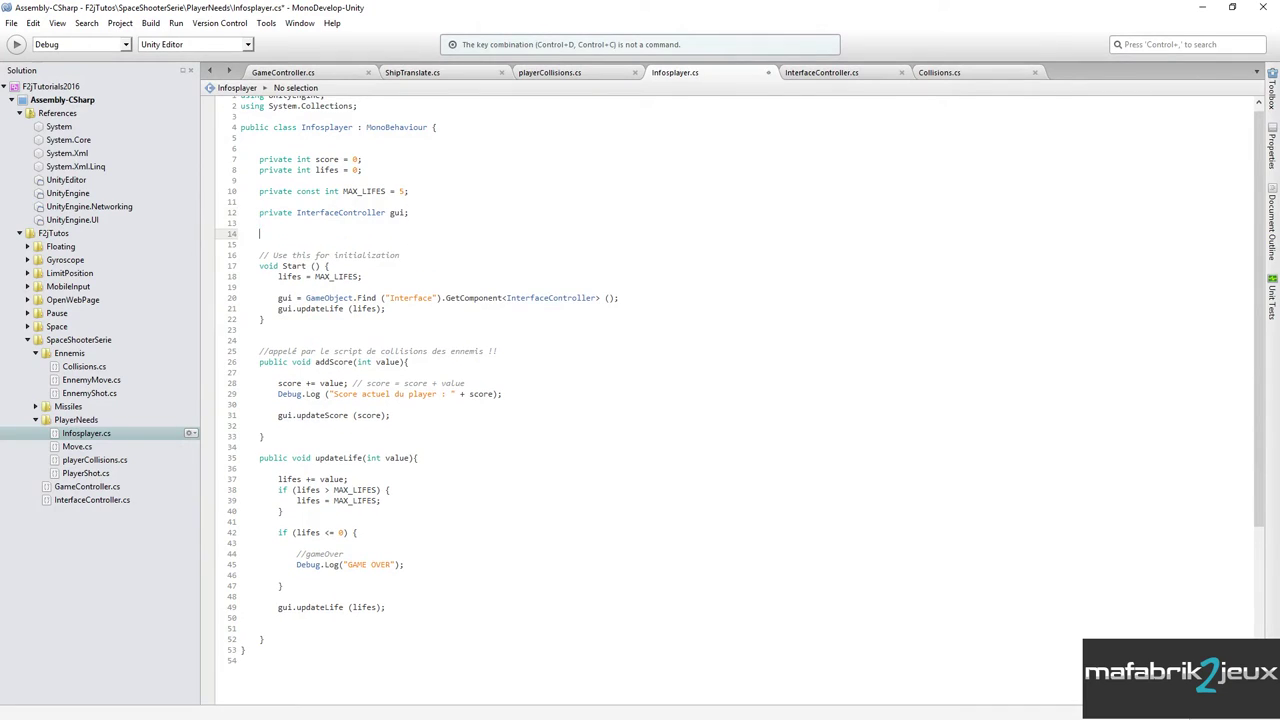
{"action": "type", "text": "priva"}
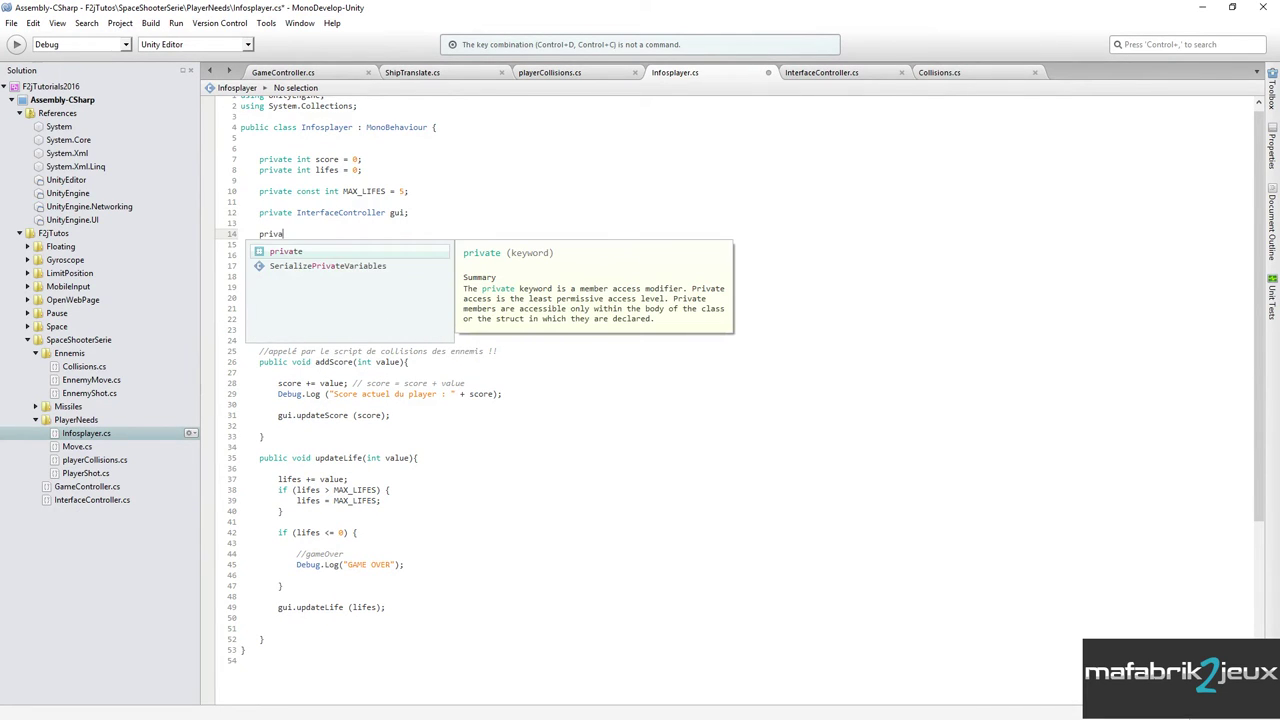
{"action": "type", "text": "te Game"}
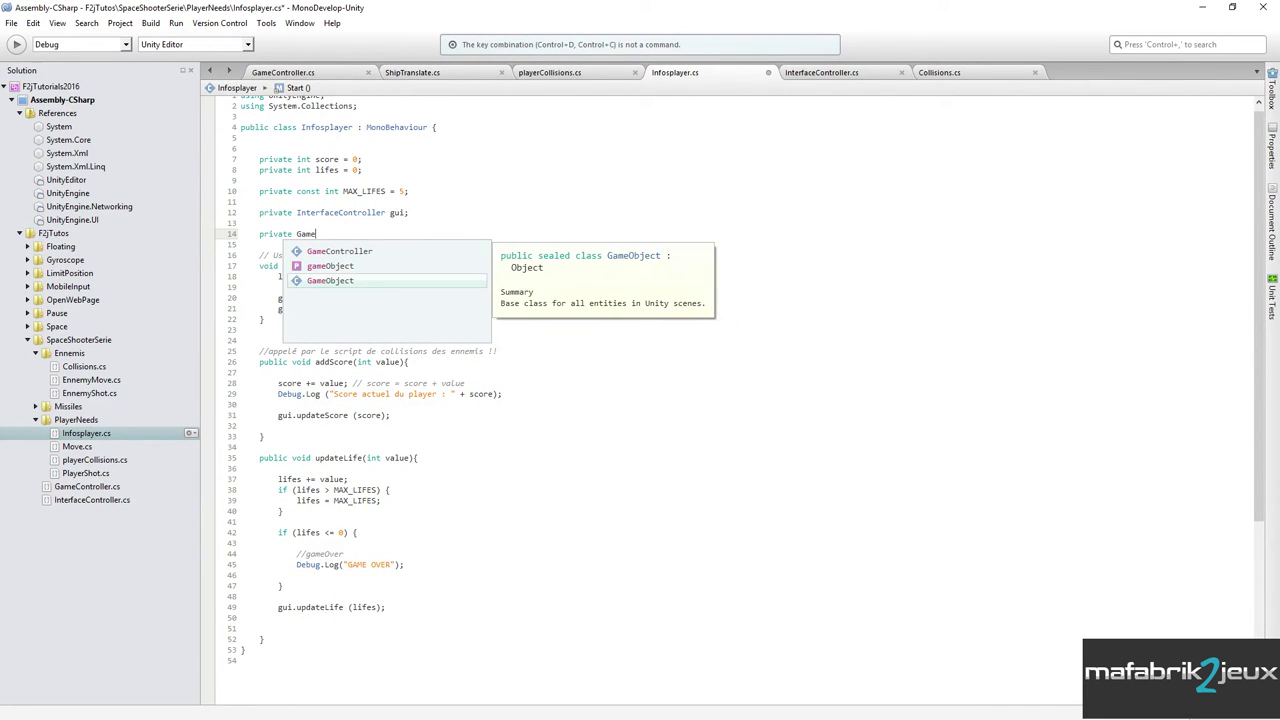
{"action": "key", "text": "Return"}
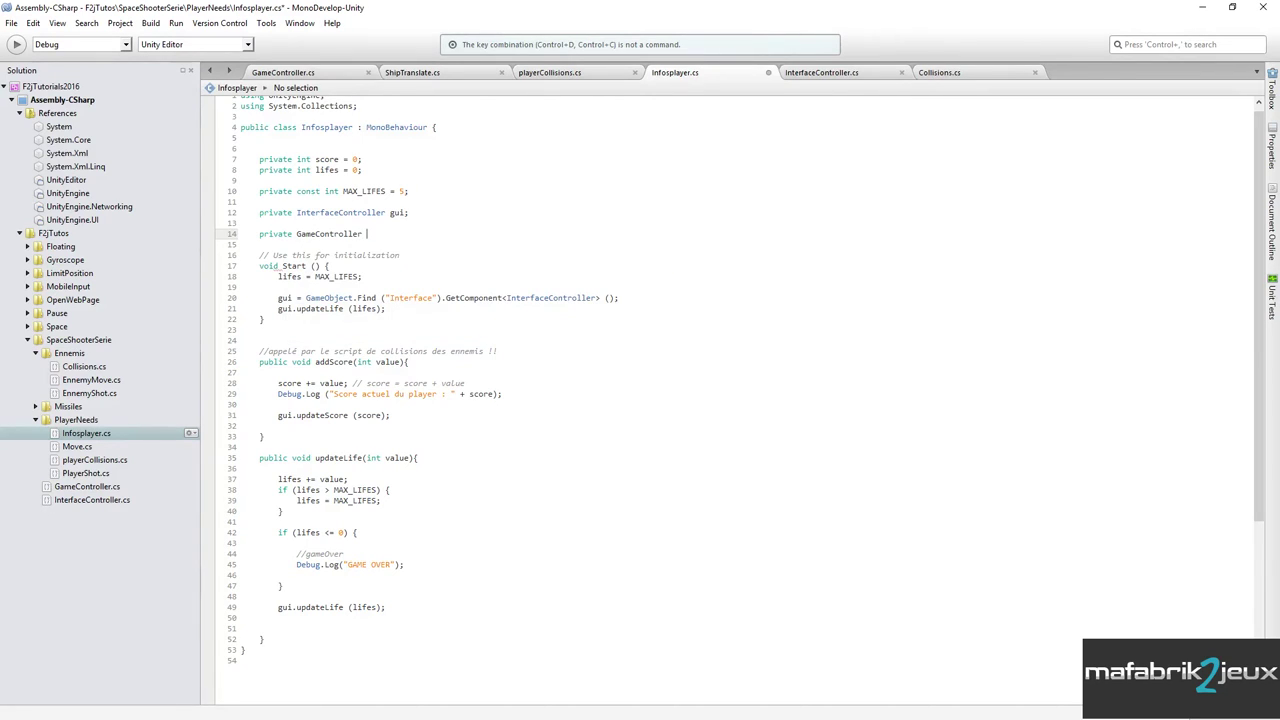
{"action": "type", "text": "game;"}
{"action": "double_click", "coordinate": [379, 233]}
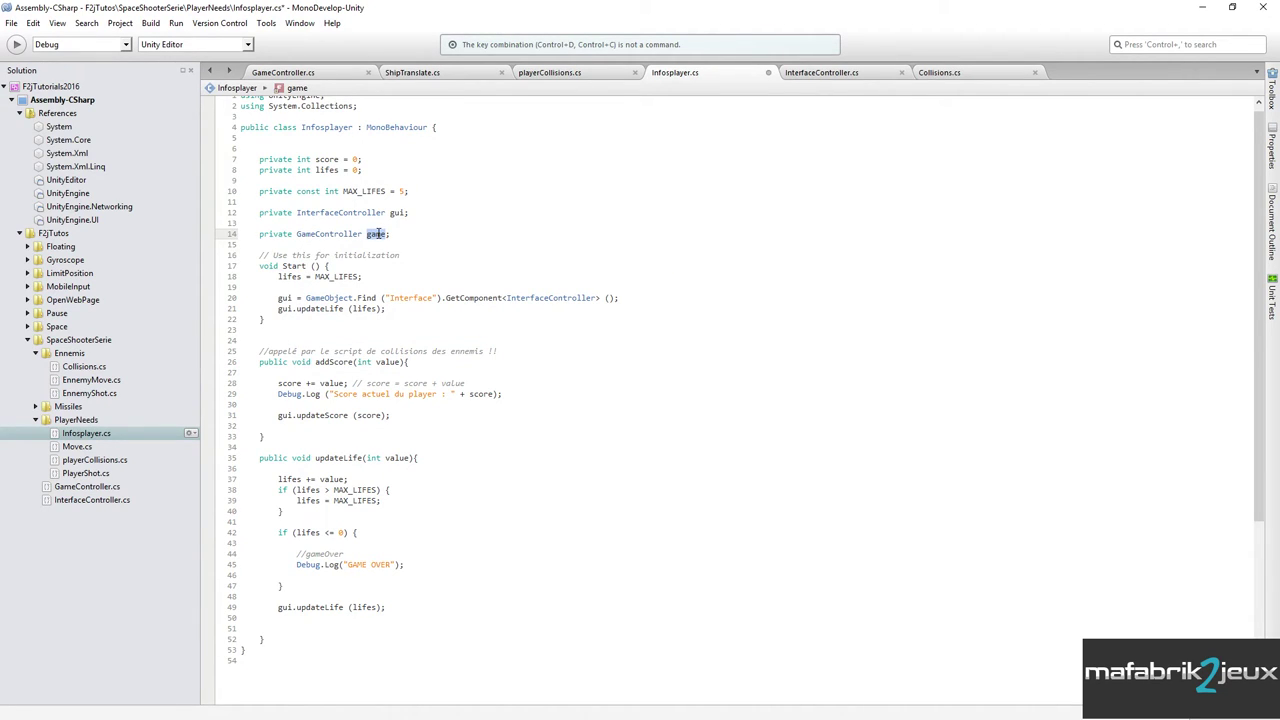
In Start, assign game = GameObject.Find("GameHolder").GetComponent<GameController>();.
{"action": "left_click", "coordinate": [391, 306]}
{"action": "left_click", "coordinate": [414, 306]}
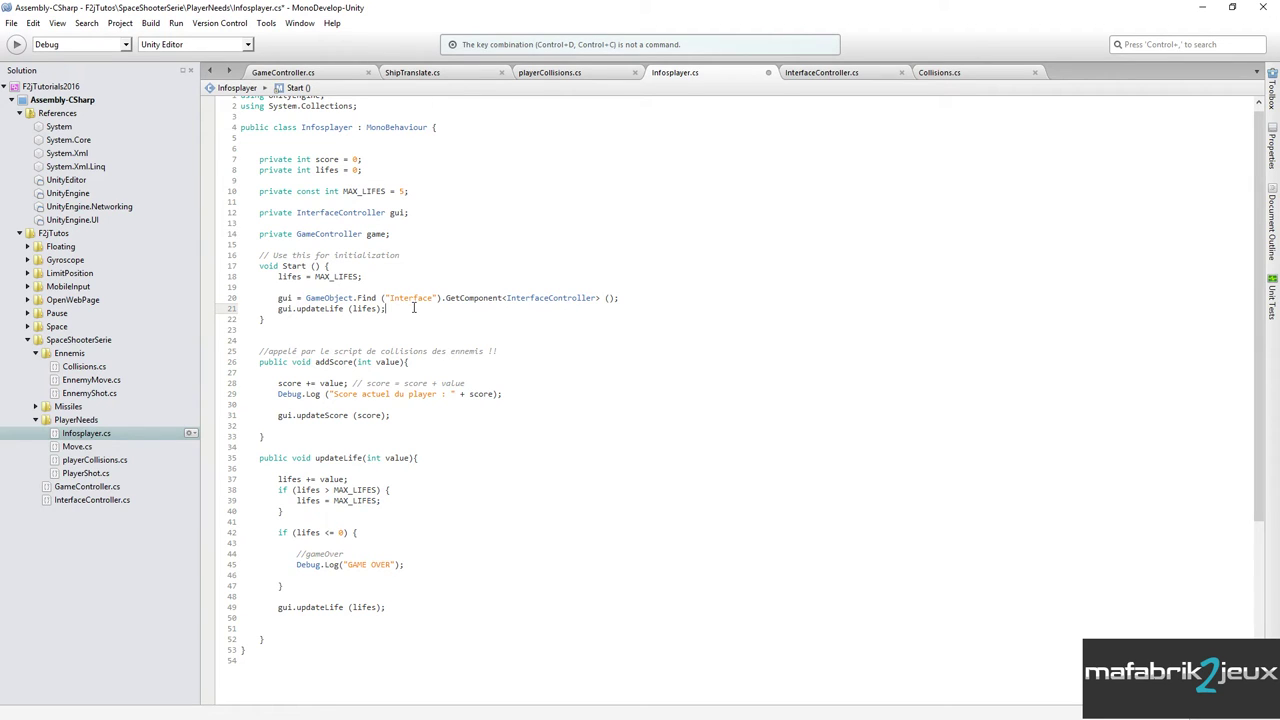
{"action": "key", "text": "Return"}
{"action": "key", "text": "Return"}
{"action": "type", "text": "game = "}
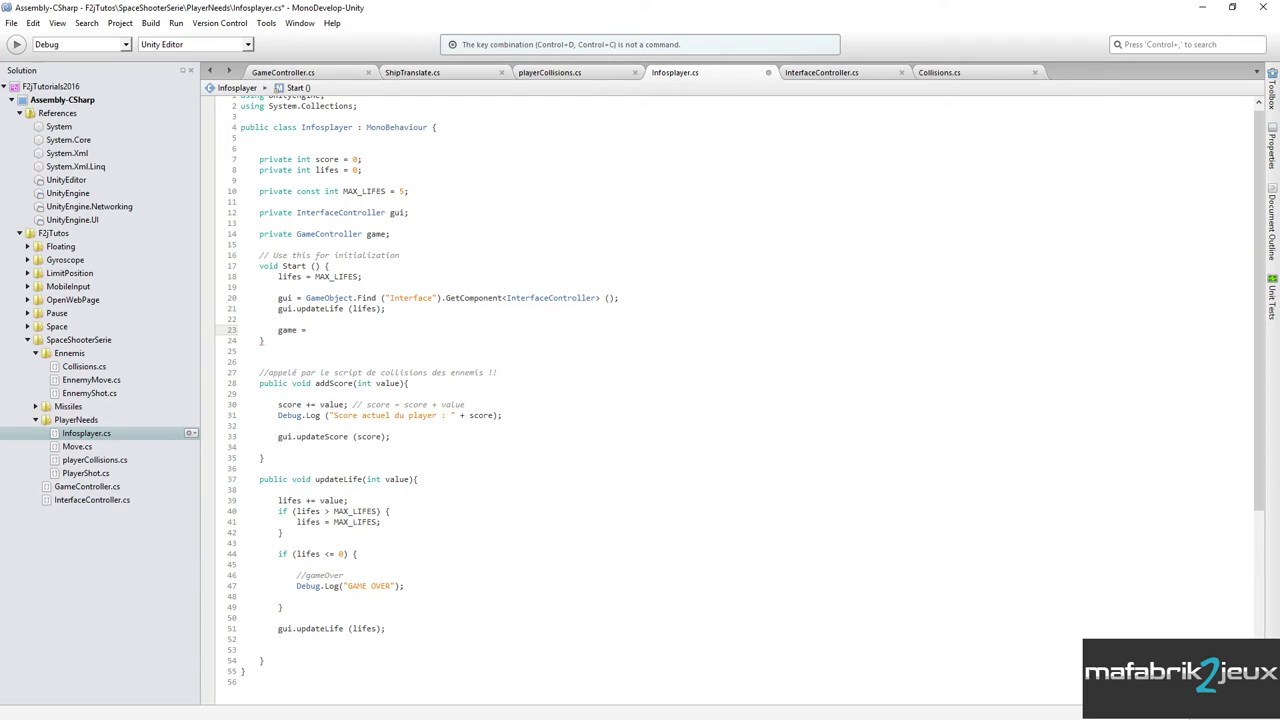
{"action": "type", "text": "Game"}
{"action": "key", "text": "Down"}
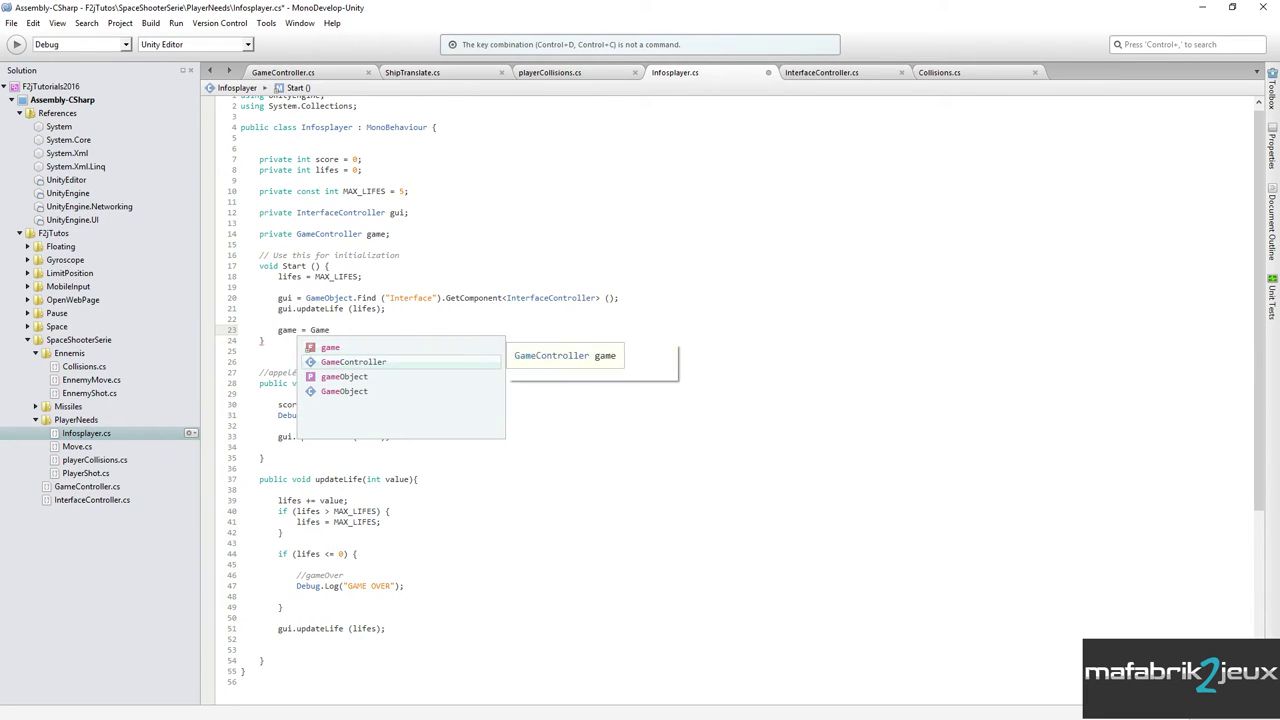
{"action": "key", "text": "Return"}
{"action": "key", "text": "BackSpace"}
{"action": "key", "text": "BackSpace"}
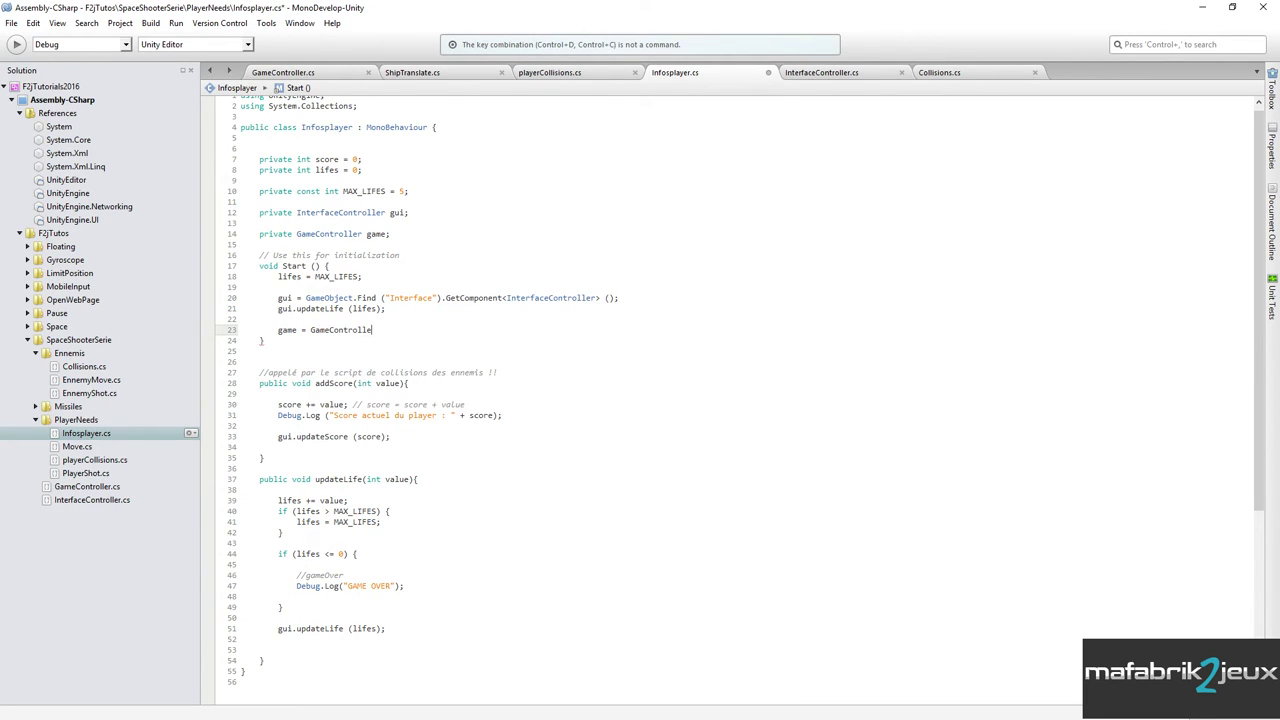
{"action": "key", "text": "BackSpace"}
{"action": "key", "text": "BackSpace"}
{"action": "key", "text": "BackSpace"}
{"action": "key", "text": "BackSpace"}
{"action": "key", "text": "BackSpace"}
{"action": "key", "text": "BackSpace"}
{"action": "key", "text": "BackSpace"}
{"action": "key", "text": "BackSpace"}
{"action": "key", "text": "BackSpace"}
{"action": "key", "text": "BackSpace"}
{"action": "key", "text": "BackSpace"}
{"action": "key", "text": "BackSpace"}
{"action": "type", "text": "Game"}
{"action": "key", "text": "Down"}
{"action": "key", "text": "Down"}
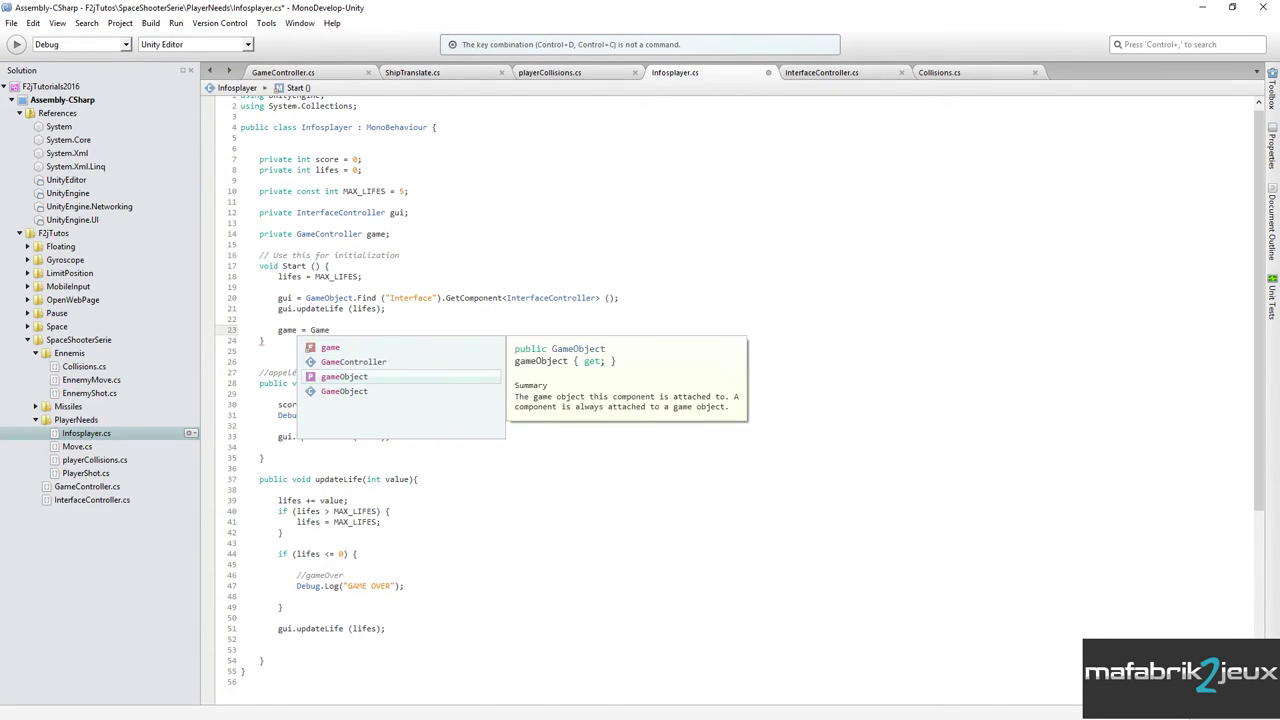
{"action": "key", "text": "Down"}
{"action": "type", "text": ".find"}
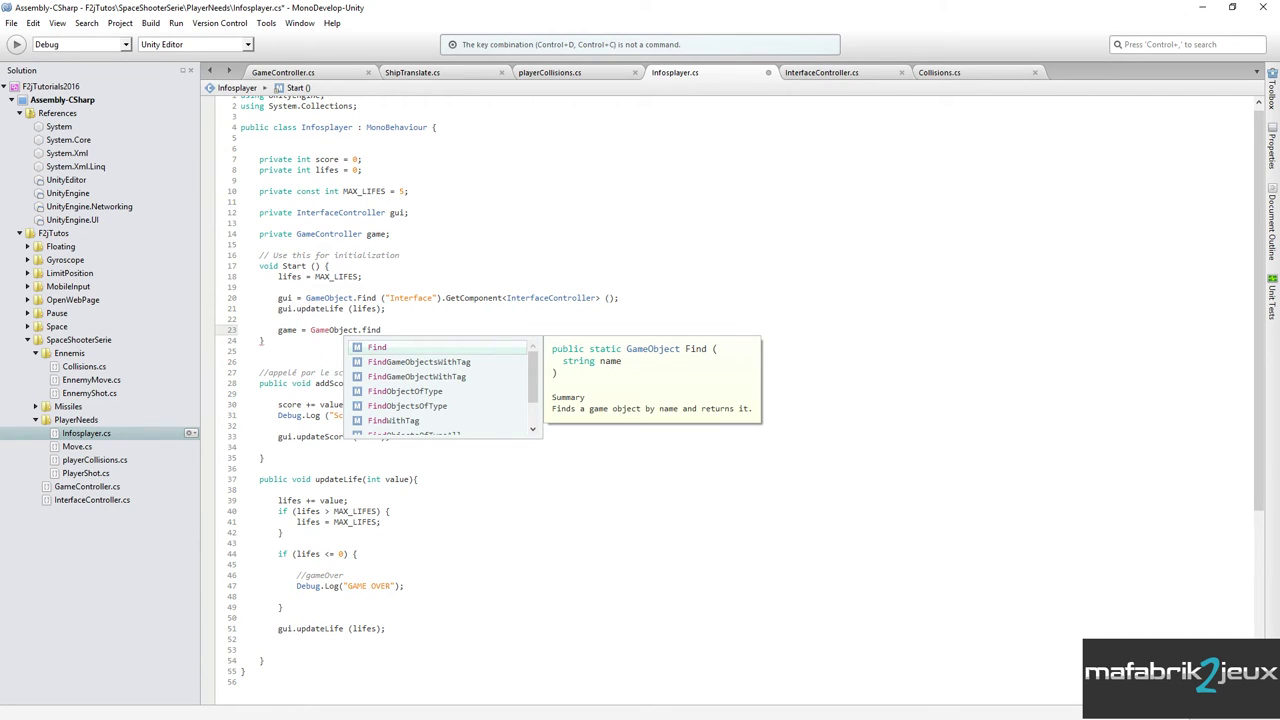
{"action": "key", "text": "Return"}
{"action": "type", "text": "(\""}
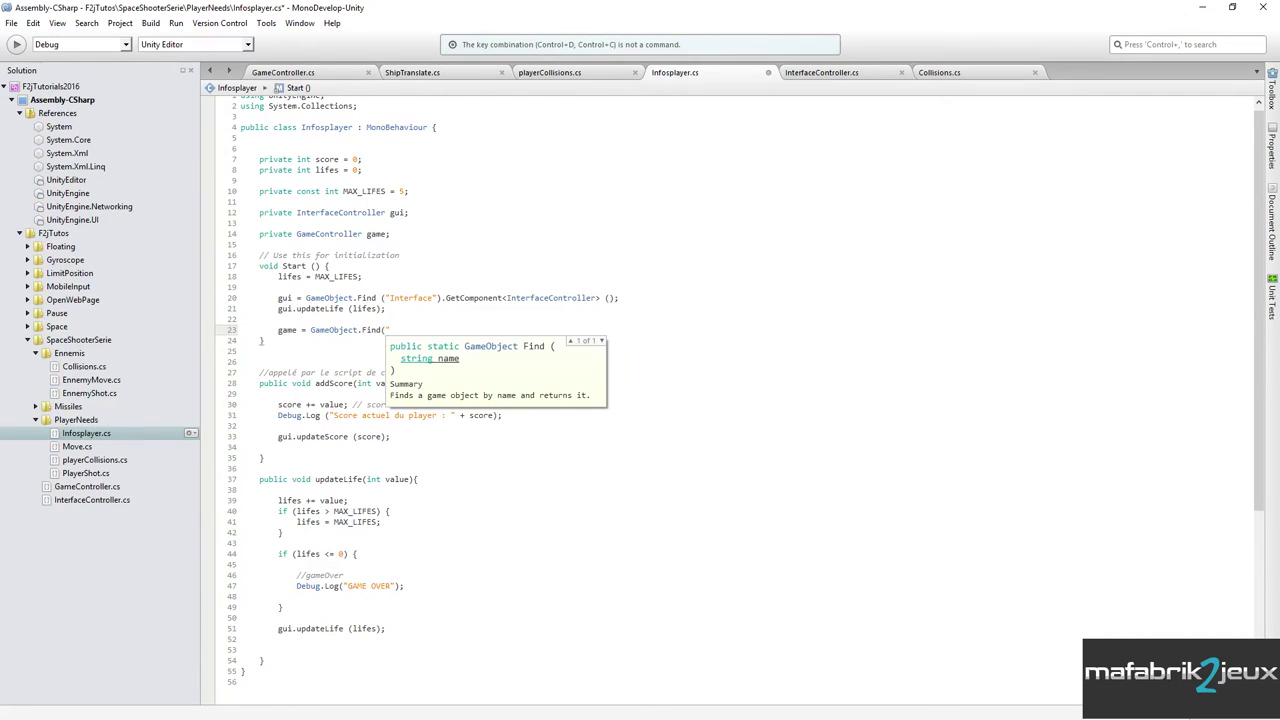
{"action": "type", "text": "Game"}
{"action": "type", "text": "Holder\")"}
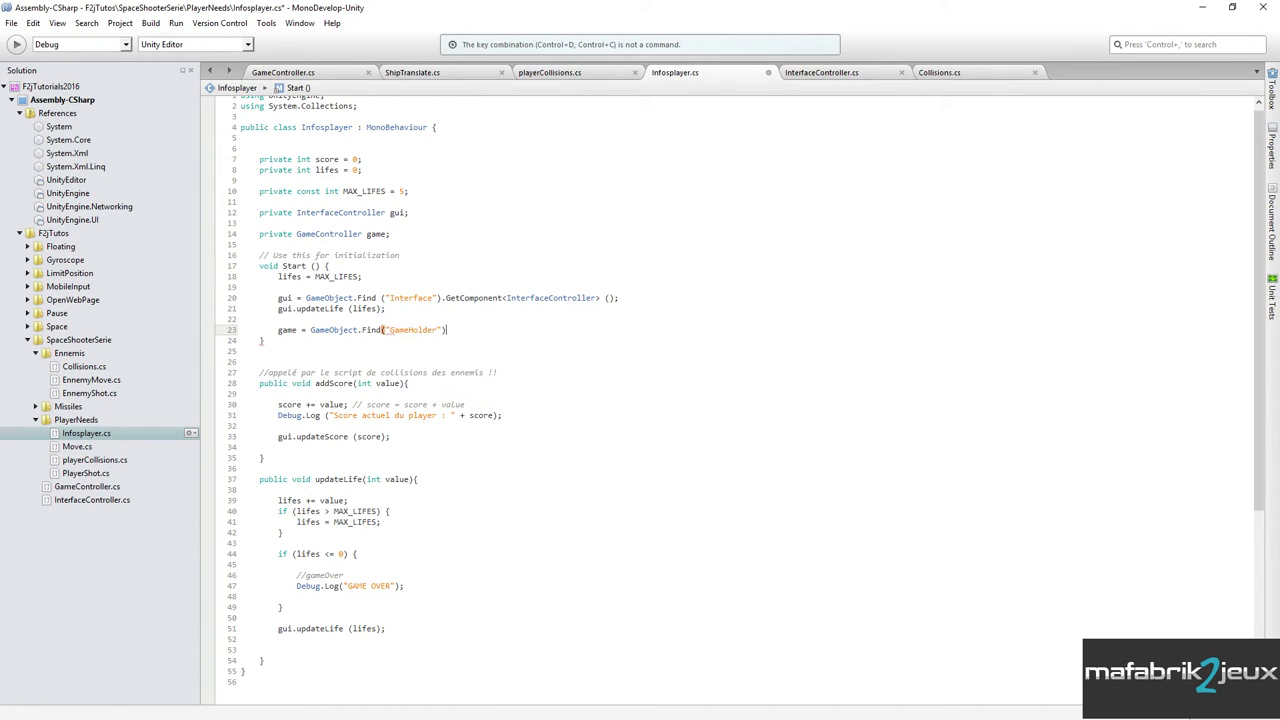
{"action": "type", "text": ".getc"}
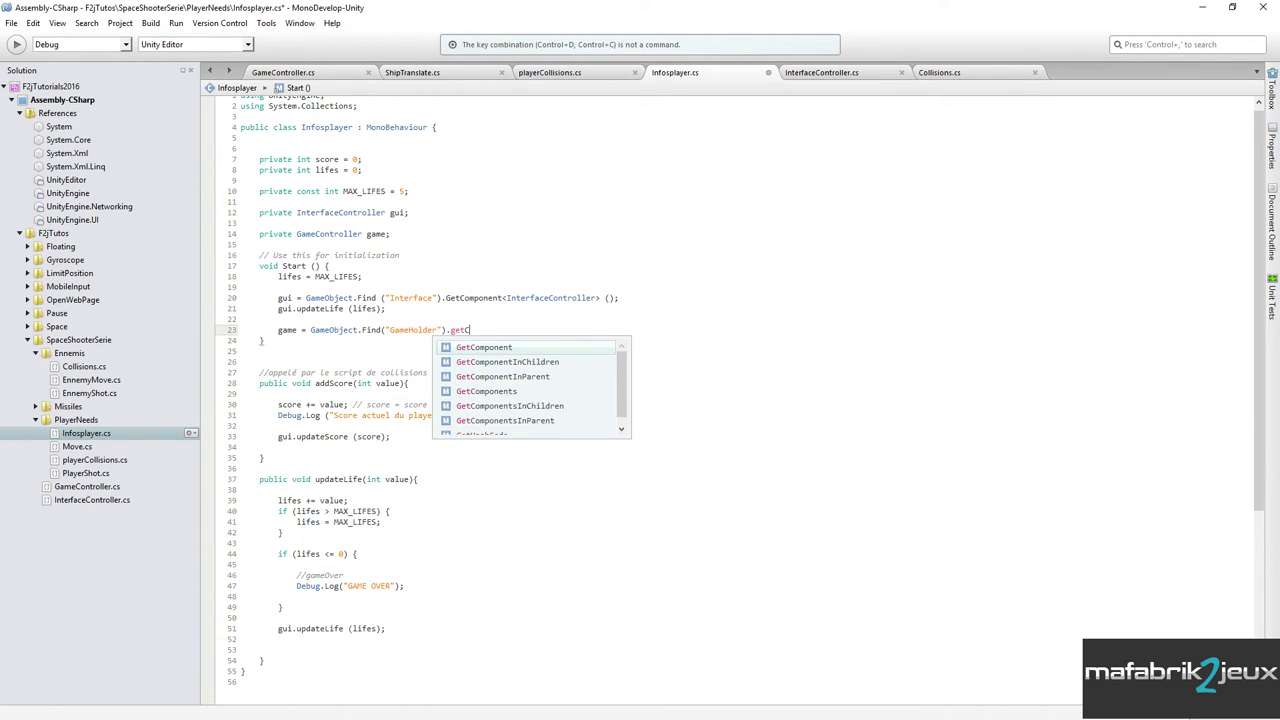
{"action": "key", "text": "Return"}
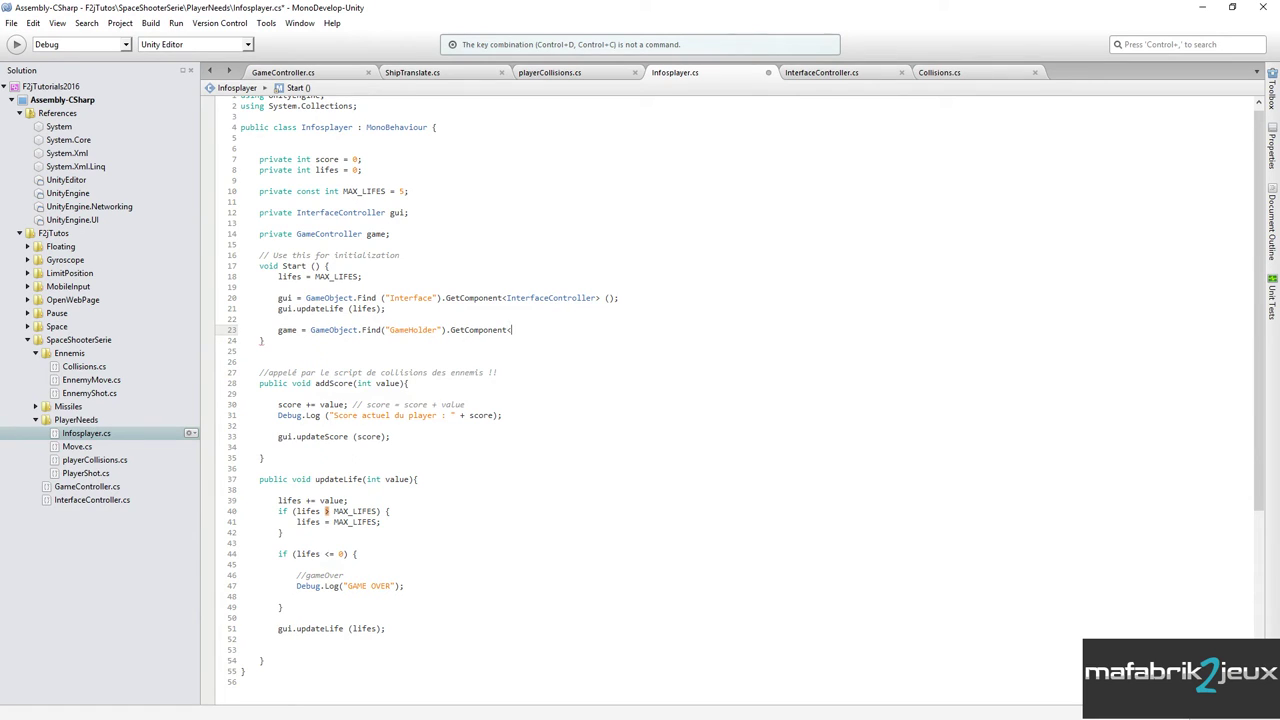
{"action": "type", "text": "Game"}
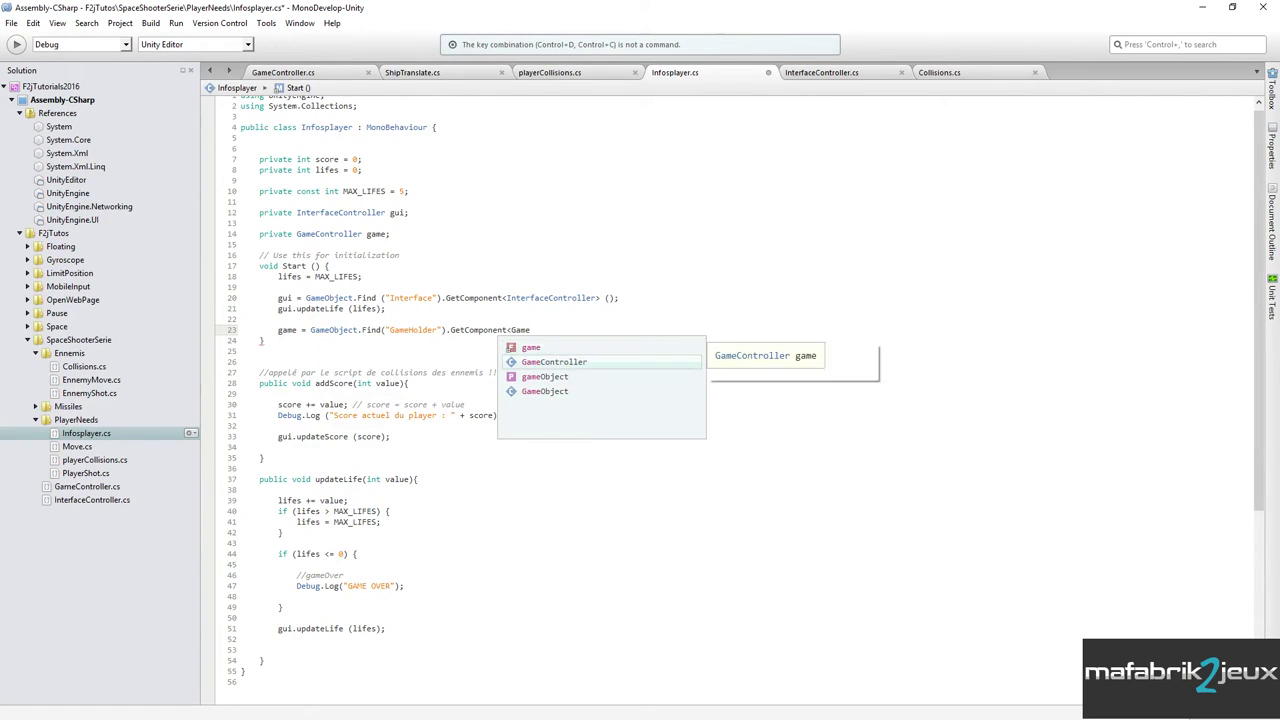
{"action": "key", "text": "Down"}
{"action": "key", "text": "Return"}
{"action": "type", "text": "> ();"}
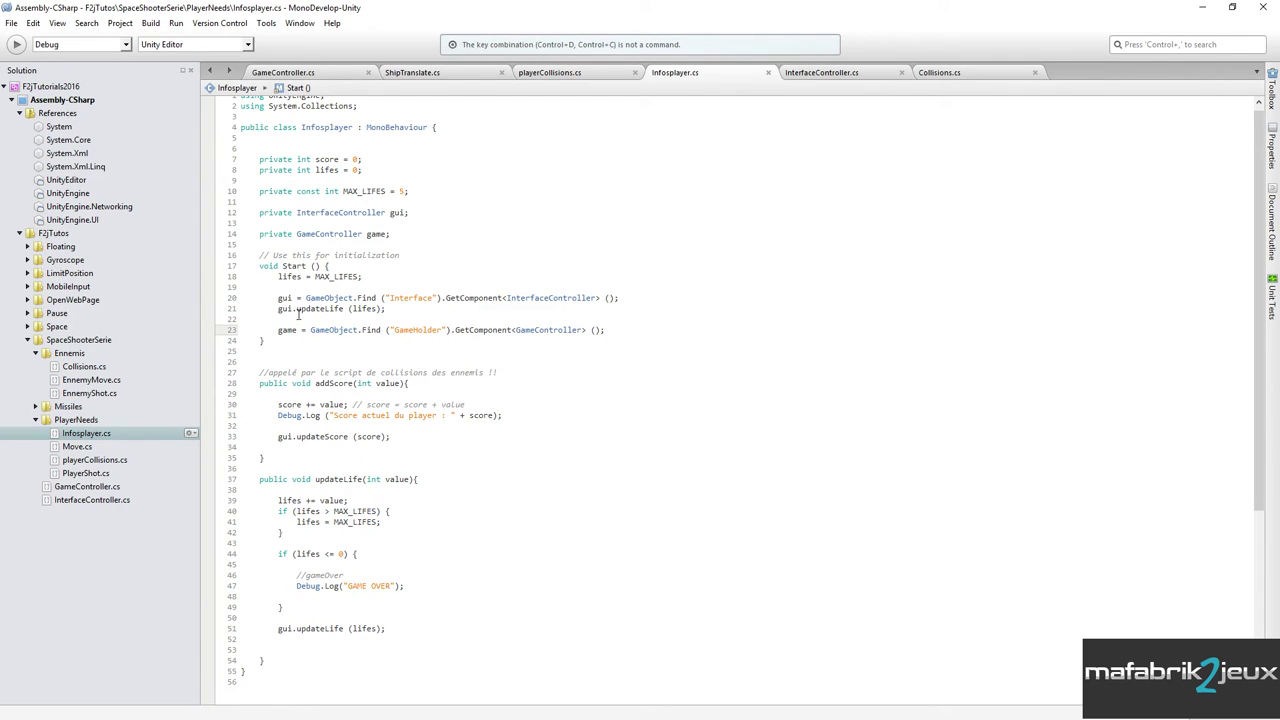
Rename the game field and its Start assignment to gameScript.
{"action": "left_click", "coordinate": [392, 233]}
{"action": "type", "text": "Script"}
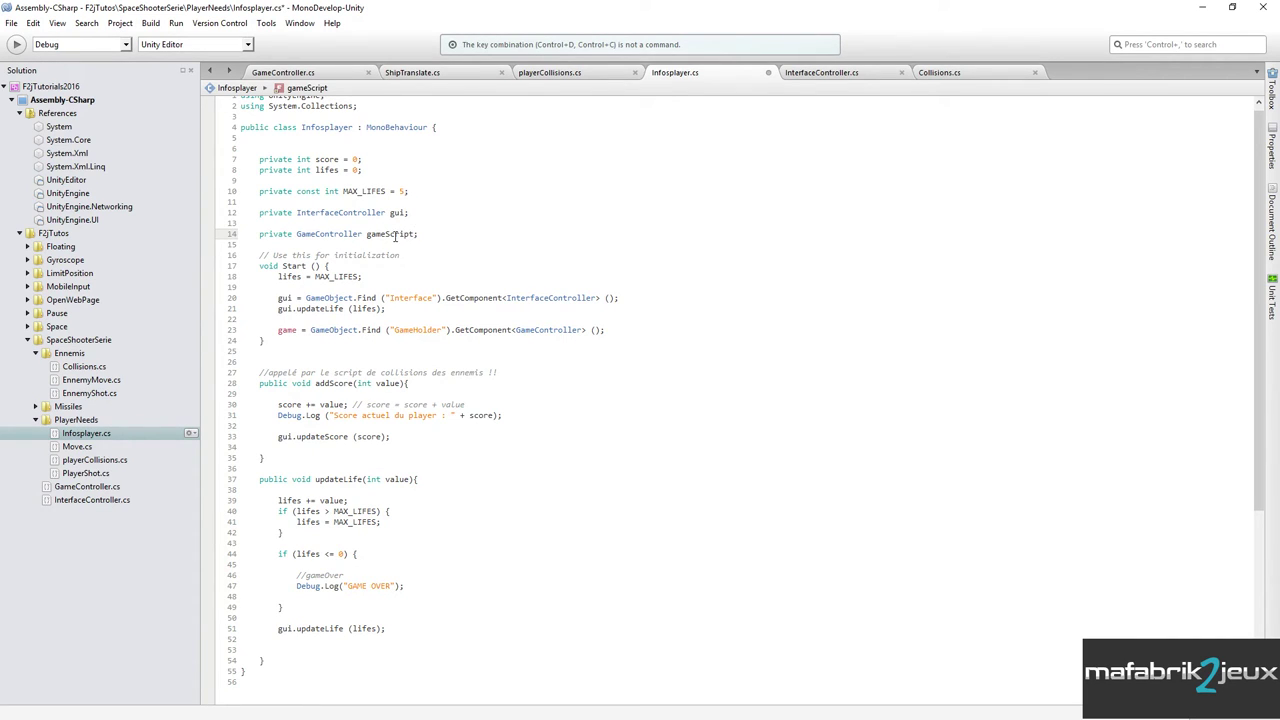
{"action": "double_click", "coordinate": [290, 330]}
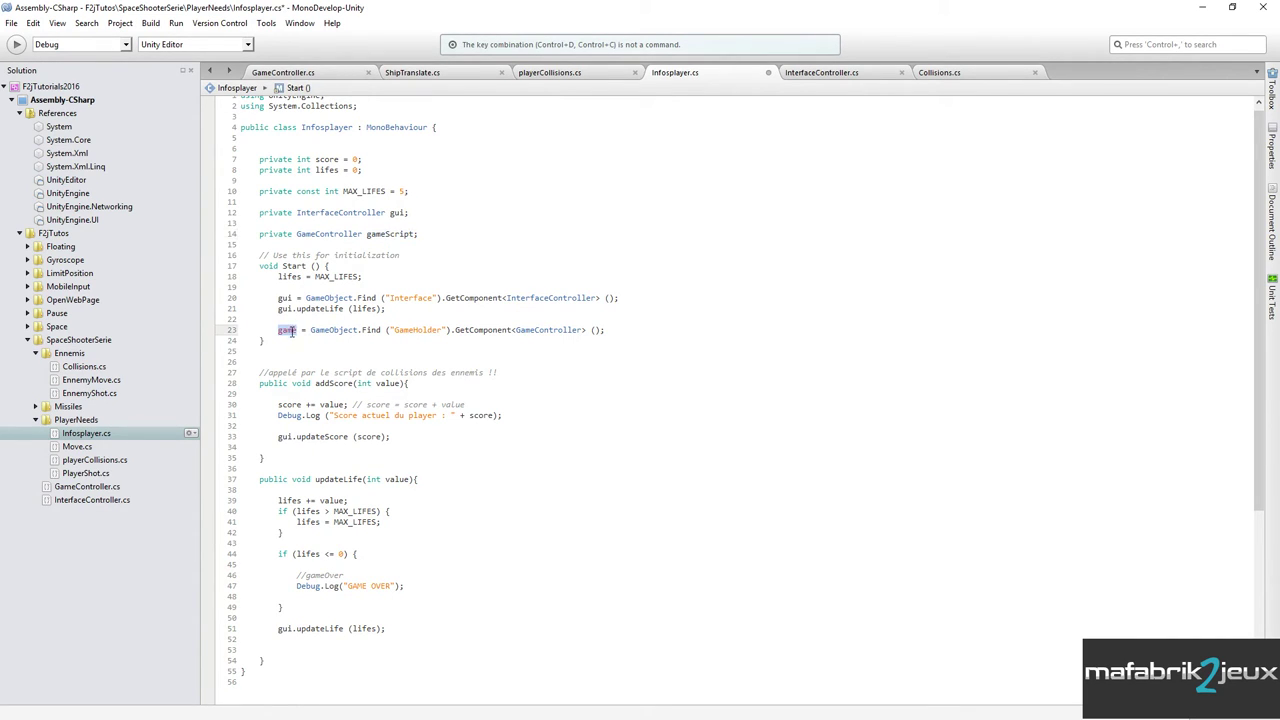
{"action": "type", "text": "gameScript"}
{"action": "key", "text": "End"}
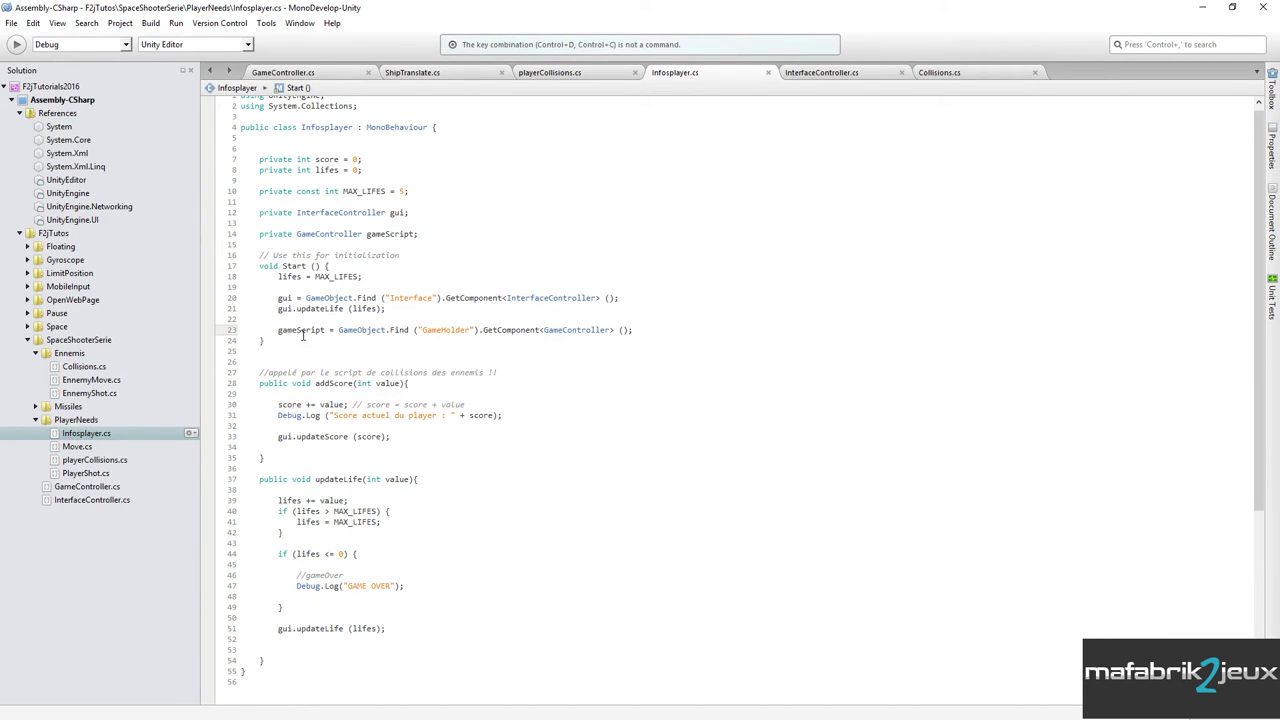
{"action": "double_click", "coordinate": [302, 330]}
Confirm isInGame is declared public in GameController.cs.
{"action": "left_click", "coordinate": [289, 74]}
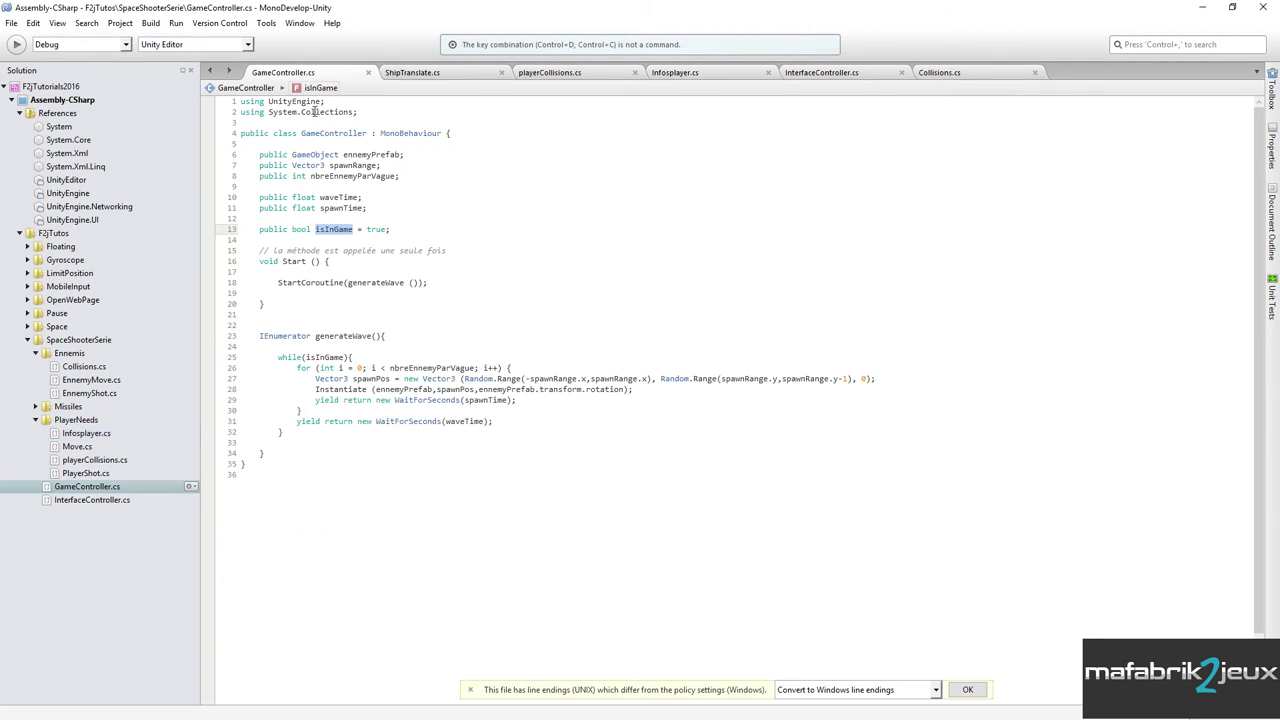
{"action": "left_click", "coordinate": [268, 236]}
{"action": "double_click", "coordinate": [268, 230]}
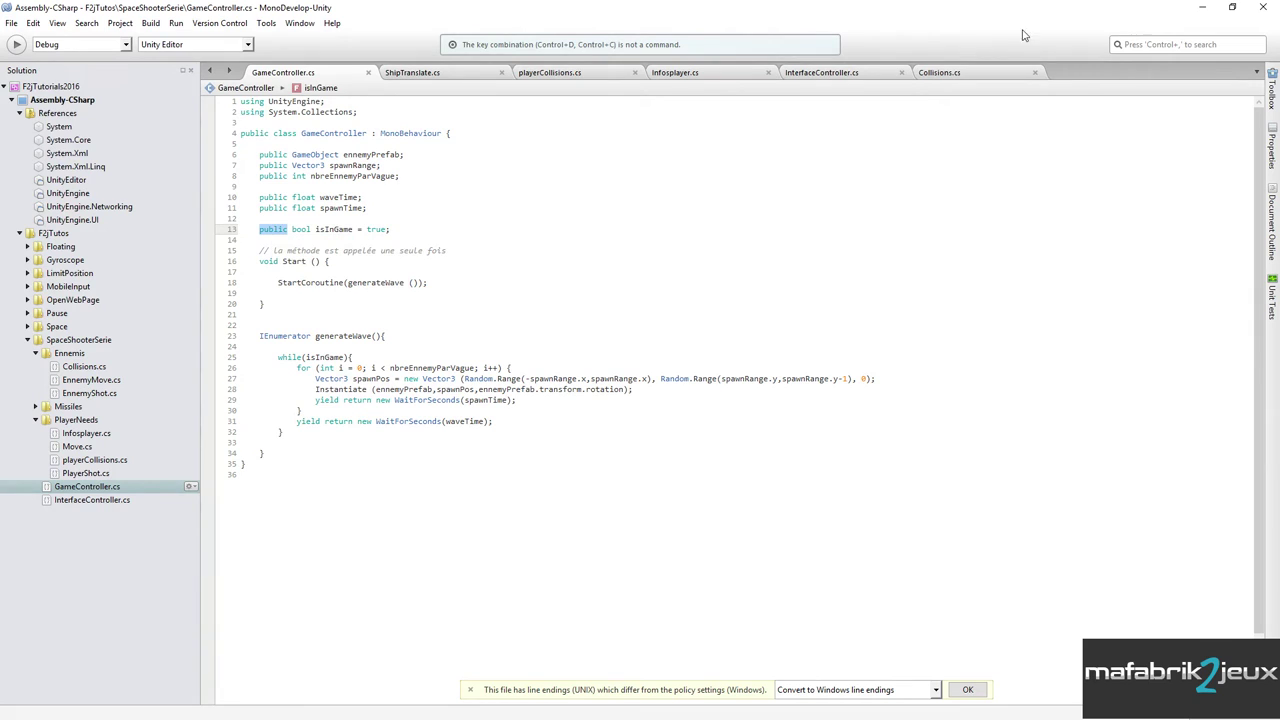
{"action": "left_click", "coordinate": [690, 77]}
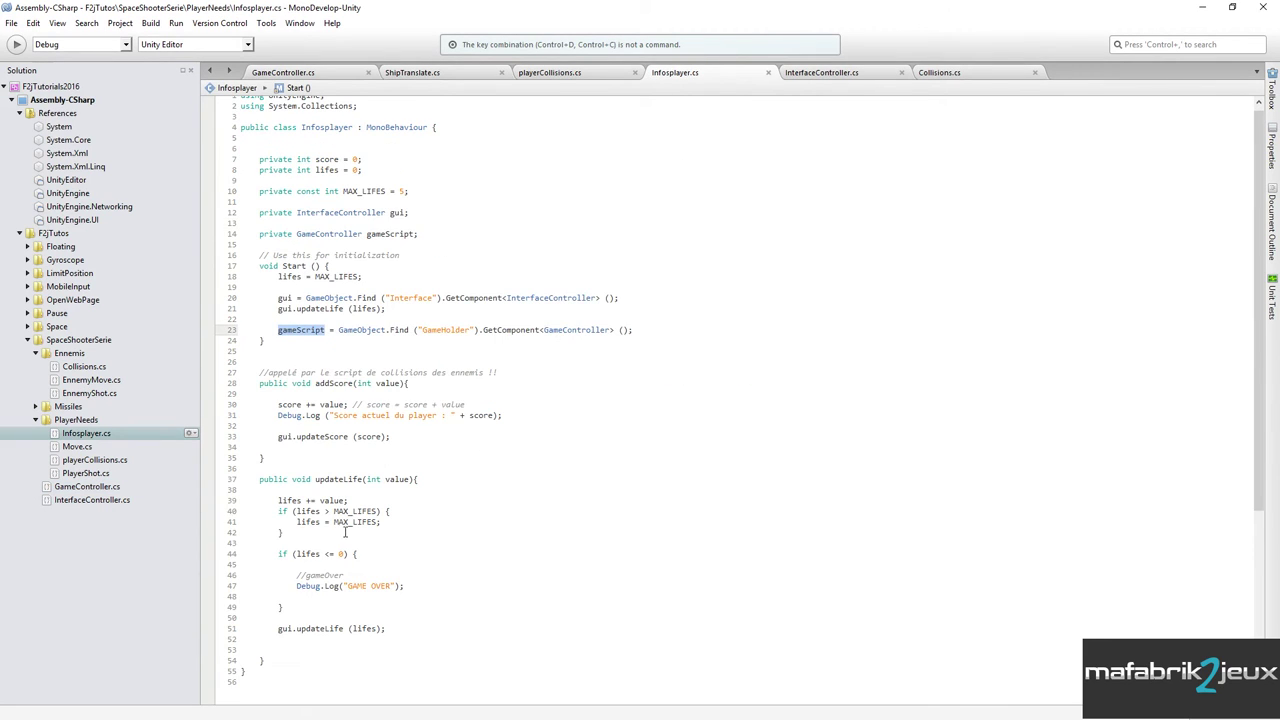
Add 'gameScript.isInGame = false;' below the GAME OVER Debug.Log in updateLife.
{"action": "scroll", "coordinate": [350, 530], "scroll_direction": "down", "scroll_amount": 2}
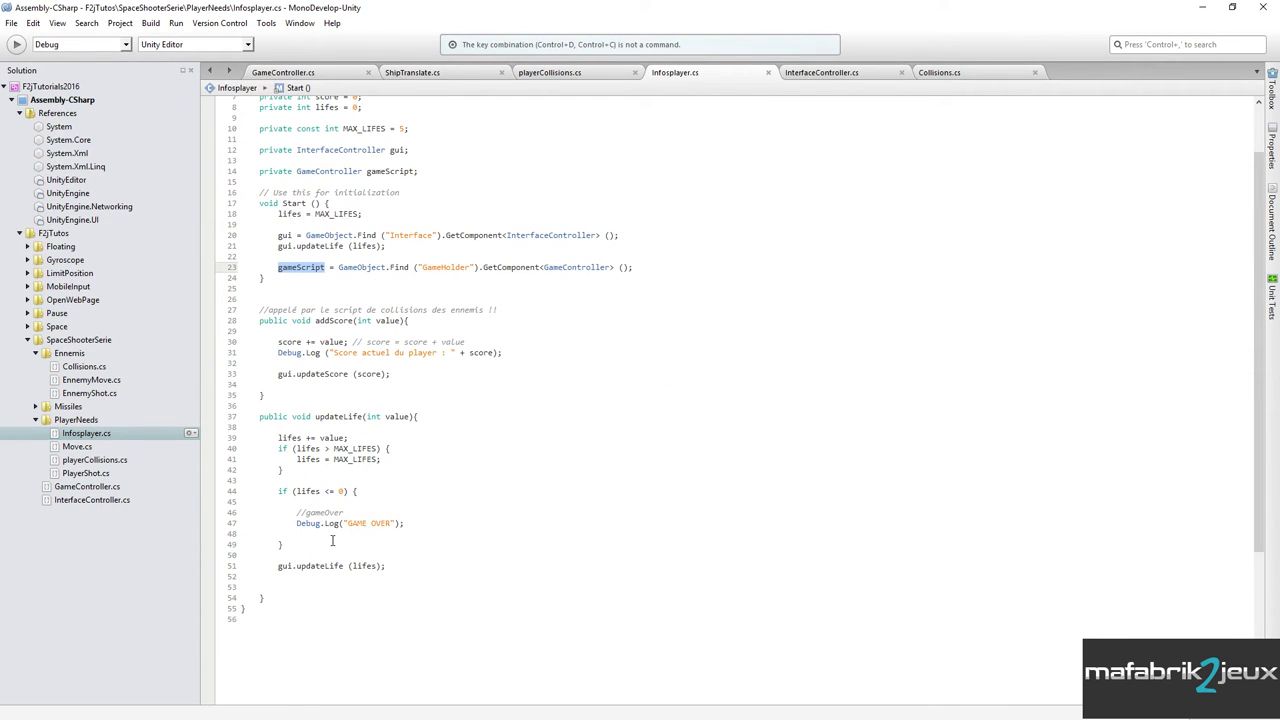
{"action": "left_click", "coordinate": [415, 522]}
{"action": "key", "text": "Return"}
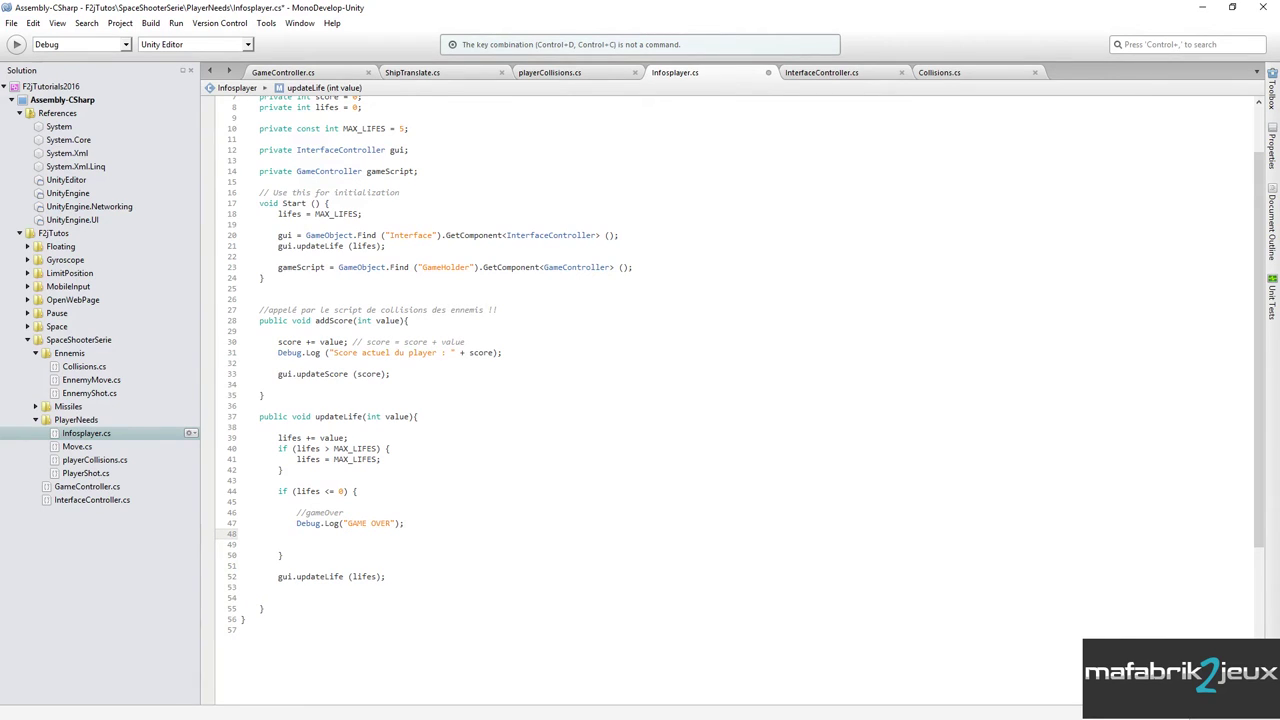
{"action": "type", "text": "gameS"}
{"action": "key", "text": "Return"}
{"action": "type", "text": ".isIn"}
{"action": "key", "text": "Return"}
{"action": "type", "text": "false;"}
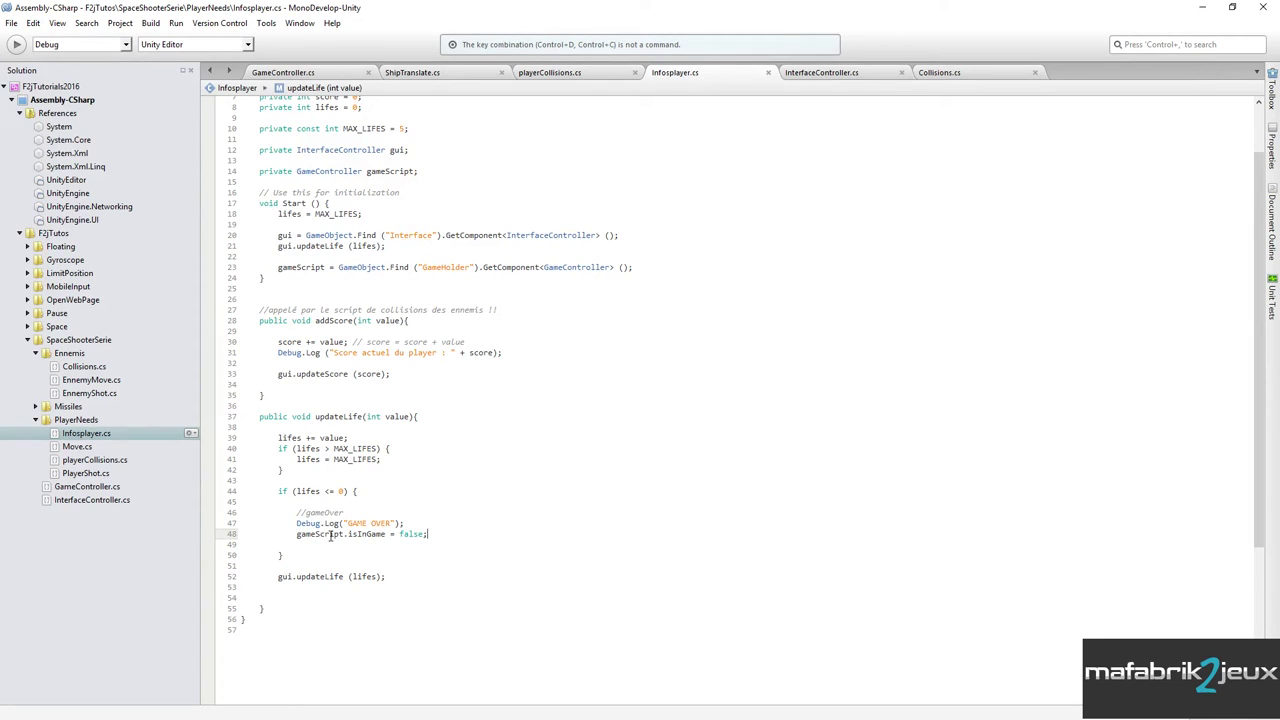
Review the generateWave coroutine in GameController.cs.
{"action": "left_click", "coordinate": [284, 73]}
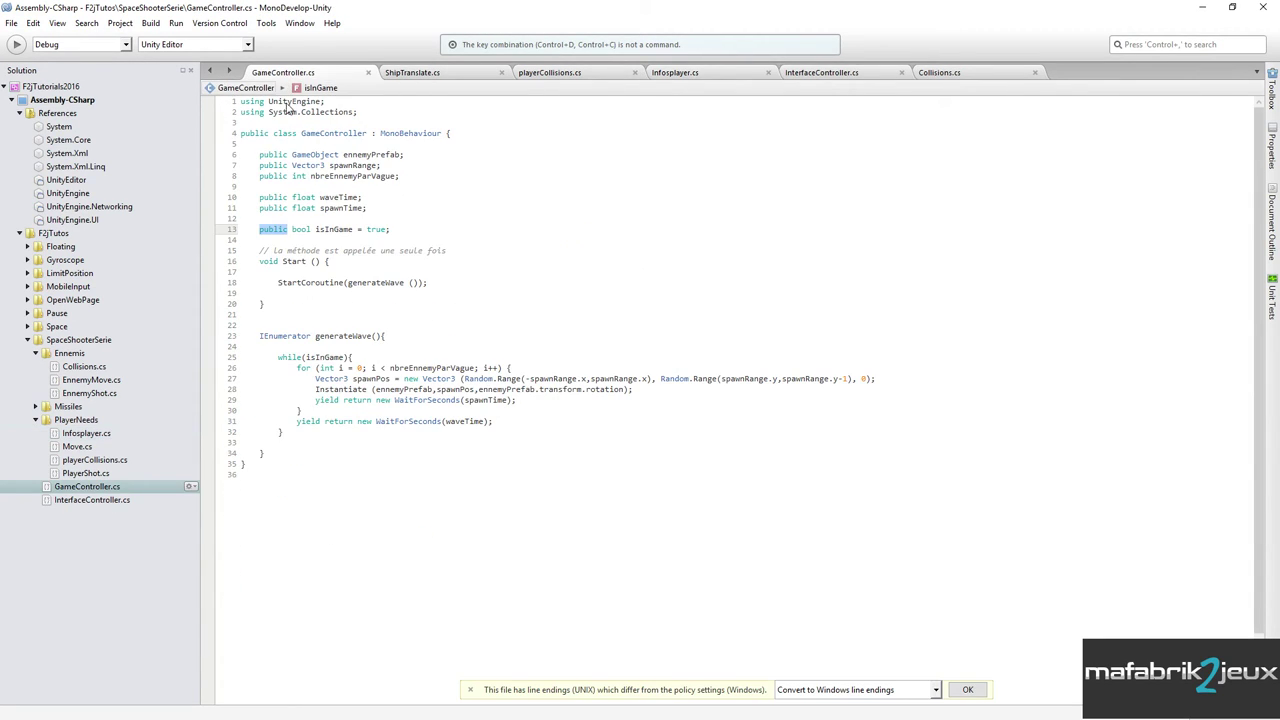
{"action": "double_click", "coordinate": [331, 337]}
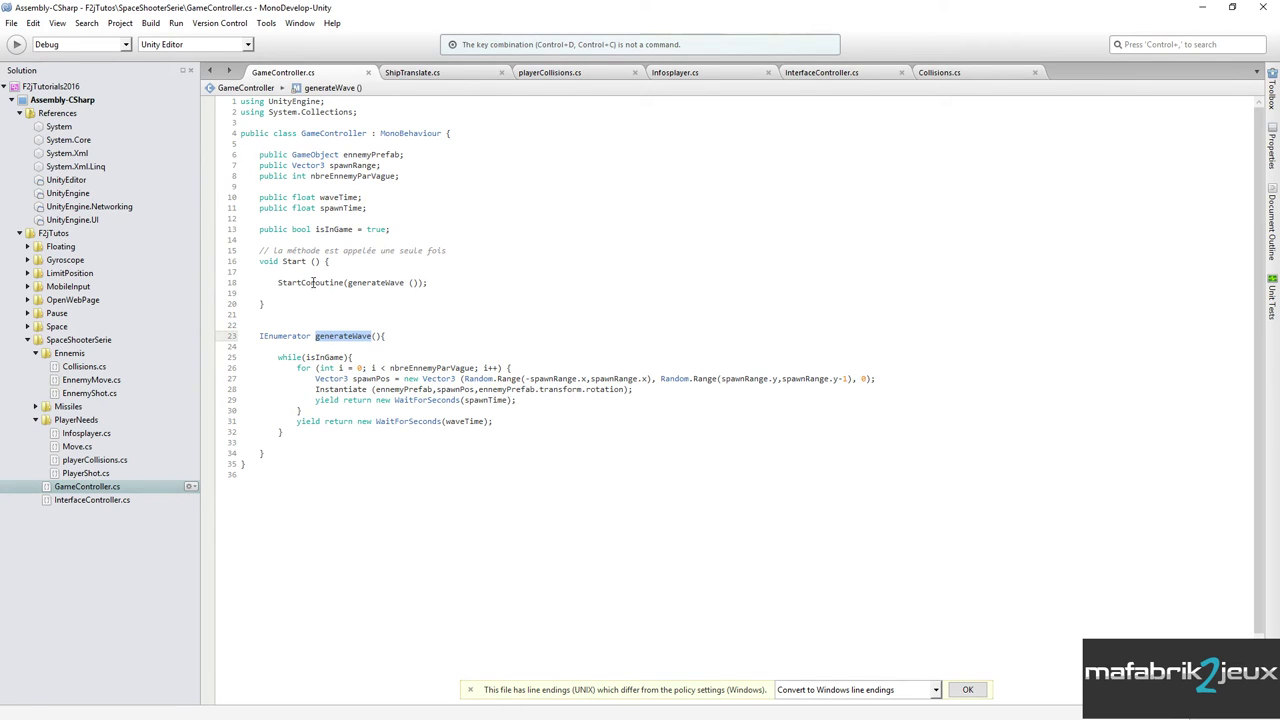
{"action": "left_click", "coordinate": [395, 336]}
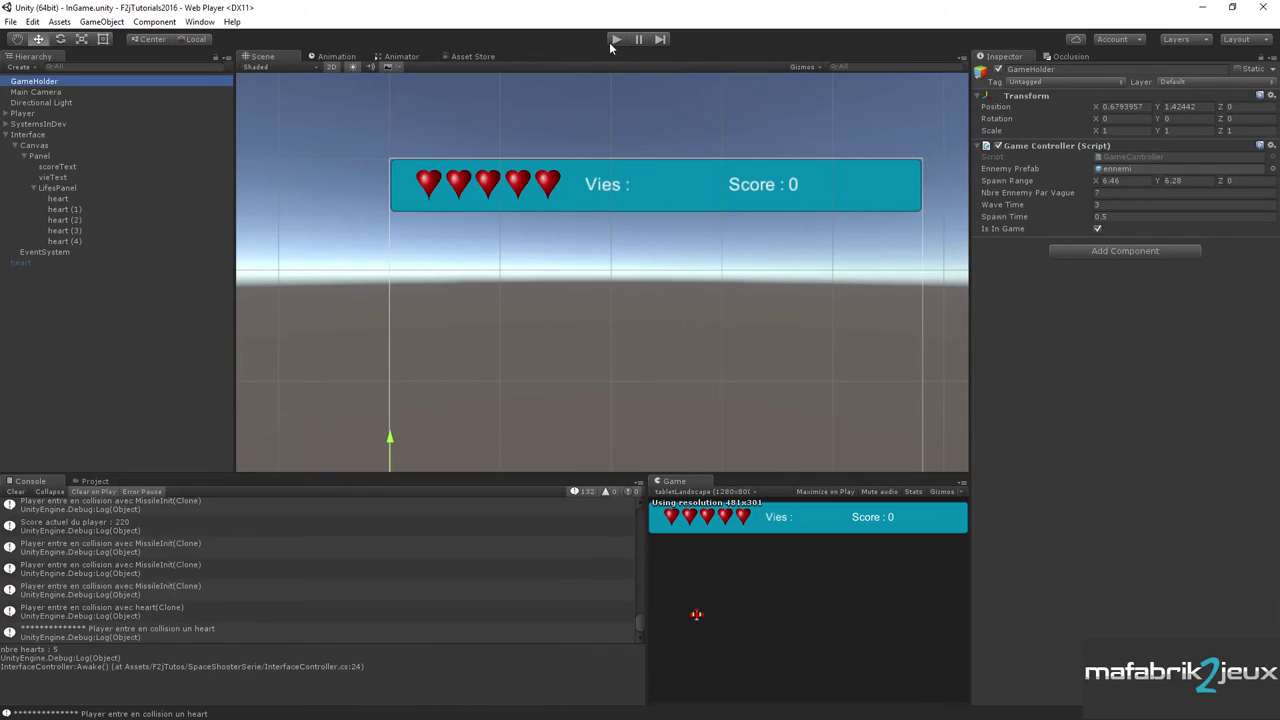
Play-test until lives hit -1, inspect the GAME OVER console entry, then stop playing.
{"action": "left_click", "coordinate": [614, 40]}
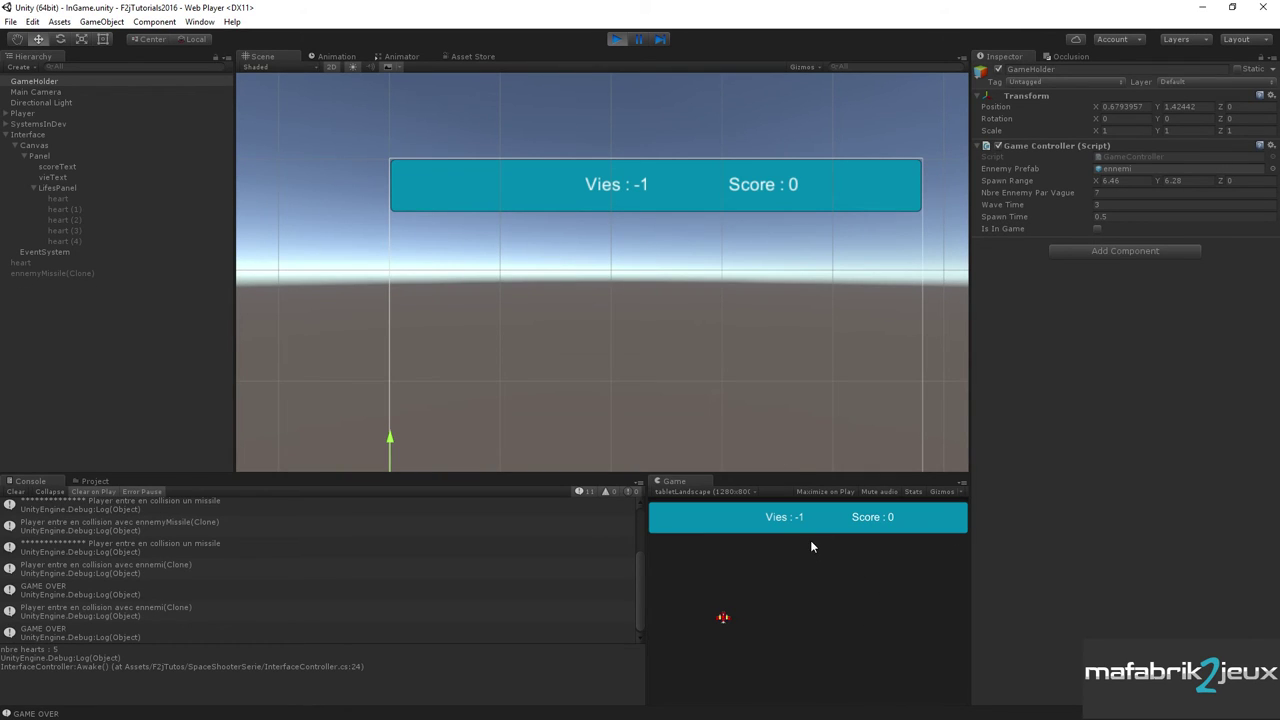
{"action": "left_click", "coordinate": [87, 638]}
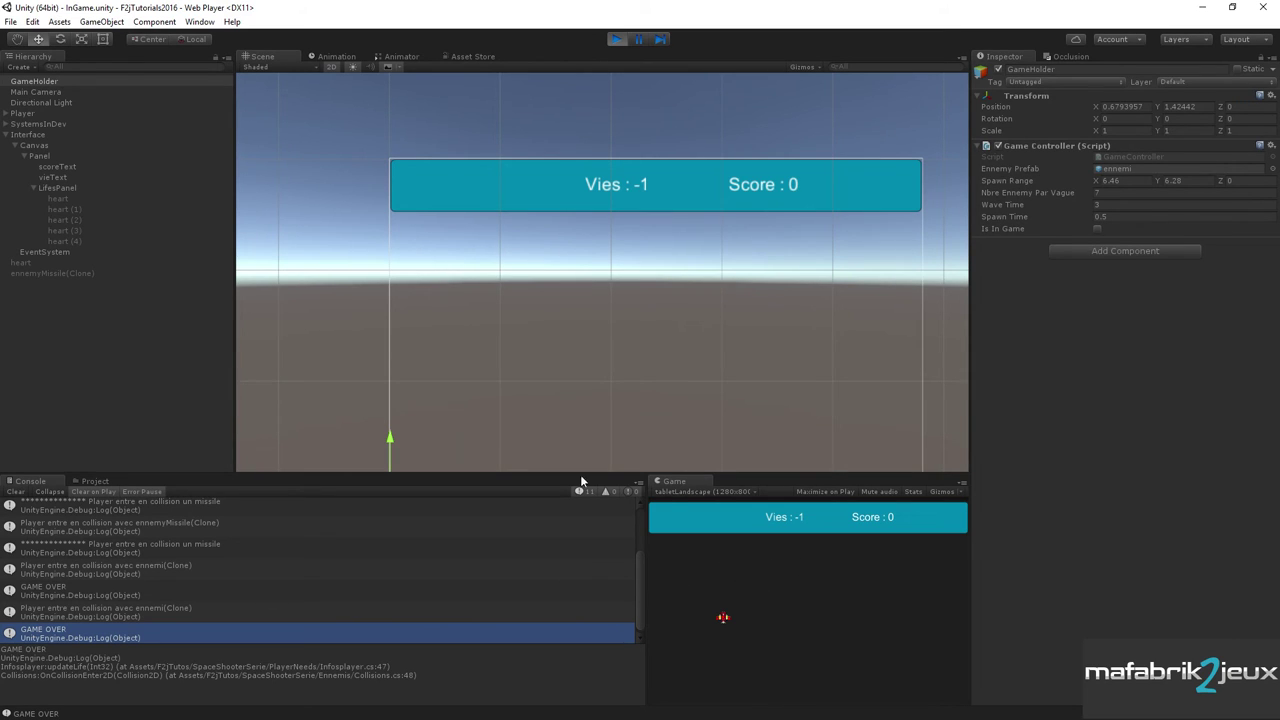
{"action": "left_click", "coordinate": [615, 41]}
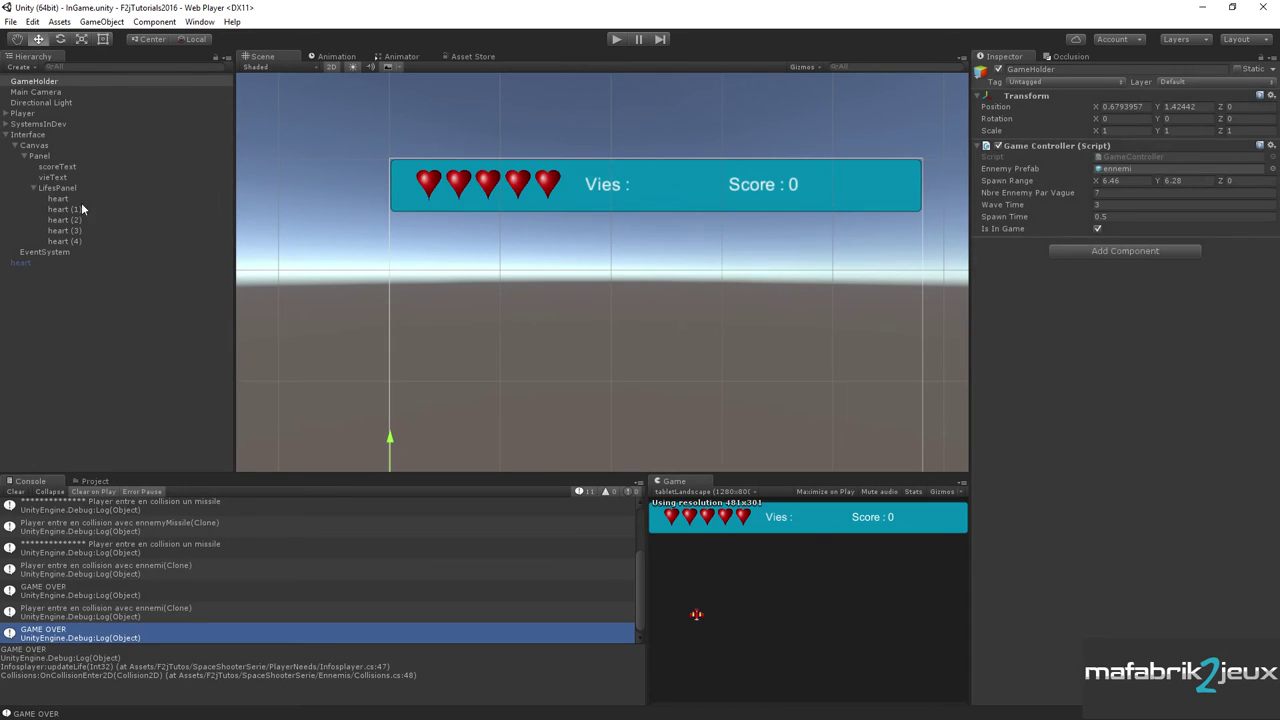
Add a UI Panel under Canvas named GameOverPanel.
{"action": "left_click", "coordinate": [40, 156]}
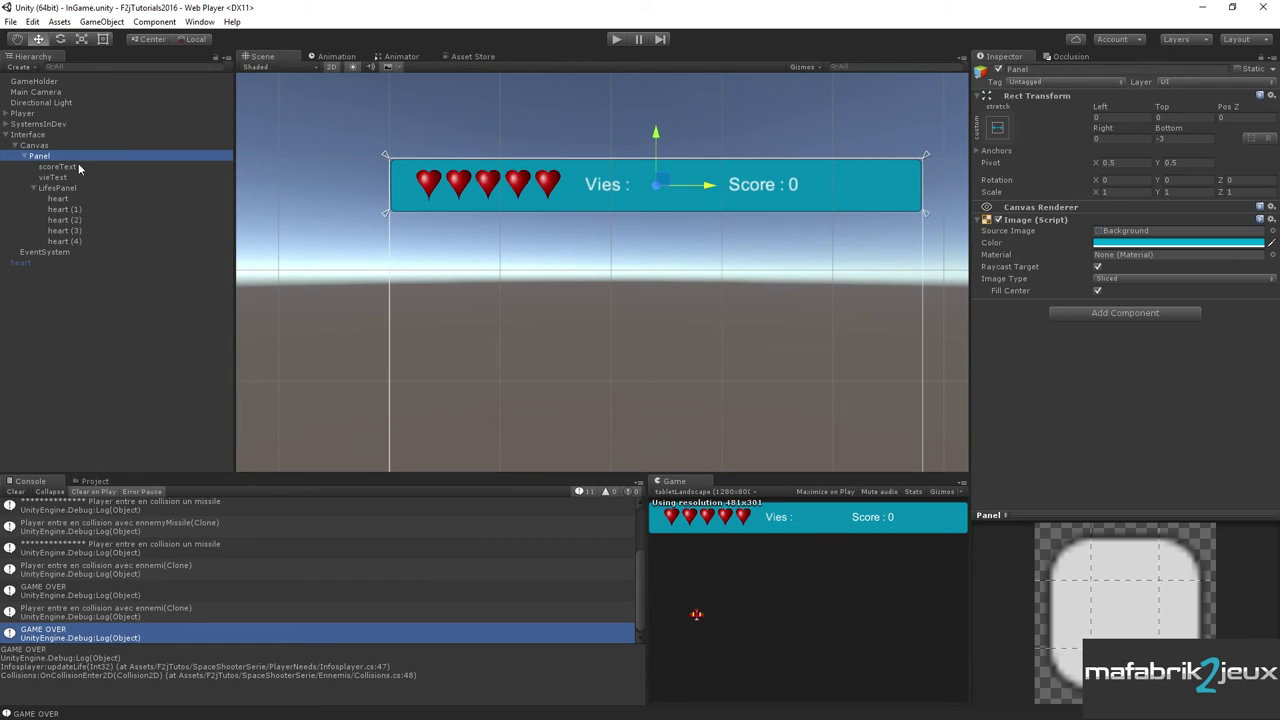
{"action": "left_click", "coordinate": [24, 156]}
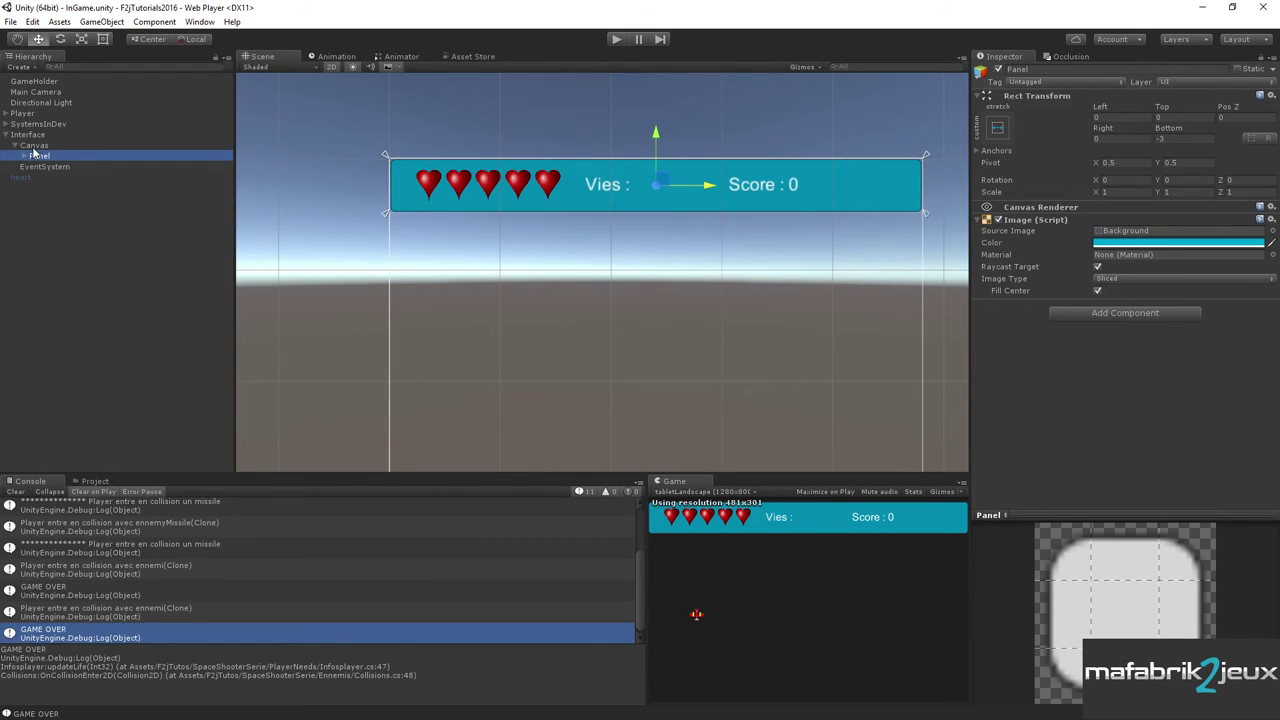
{"action": "left_click", "coordinate": [35, 145]}
{"action": "right_click", "coordinate": [35, 146]}
{"action": "mouse_move", "coordinate": [70, 331]}
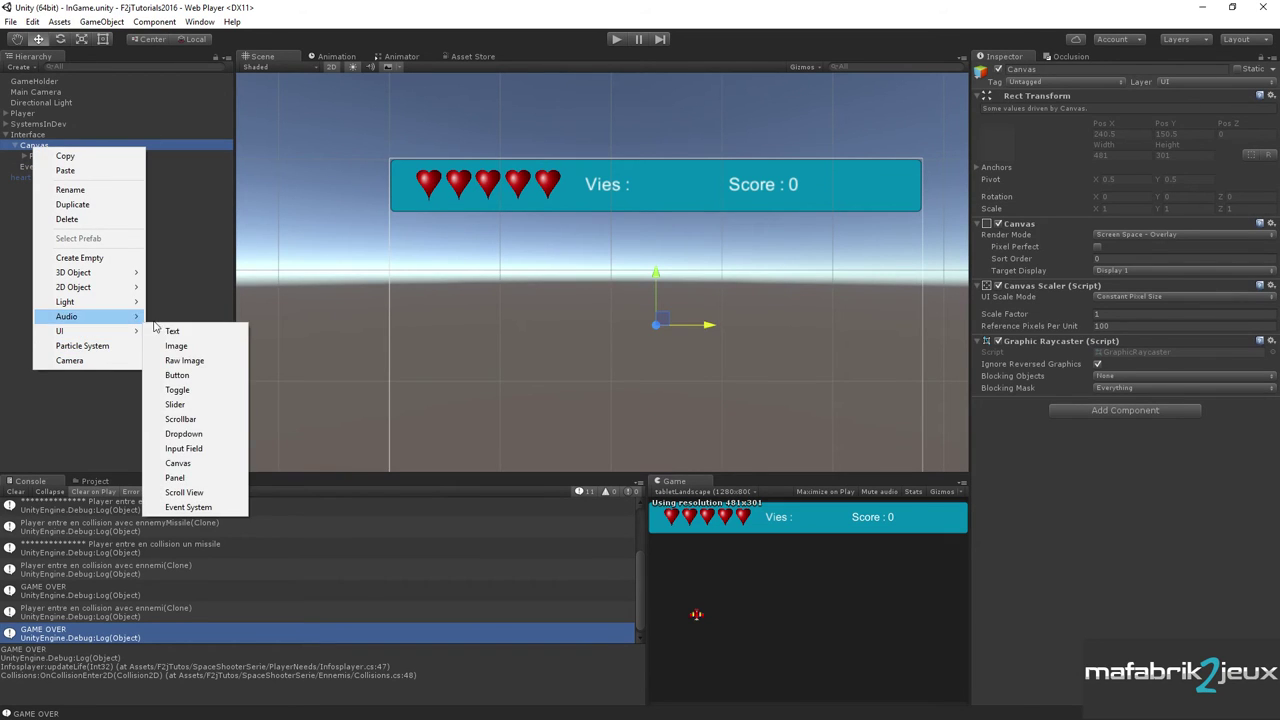
{"action": "left_click", "coordinate": [175, 478]}
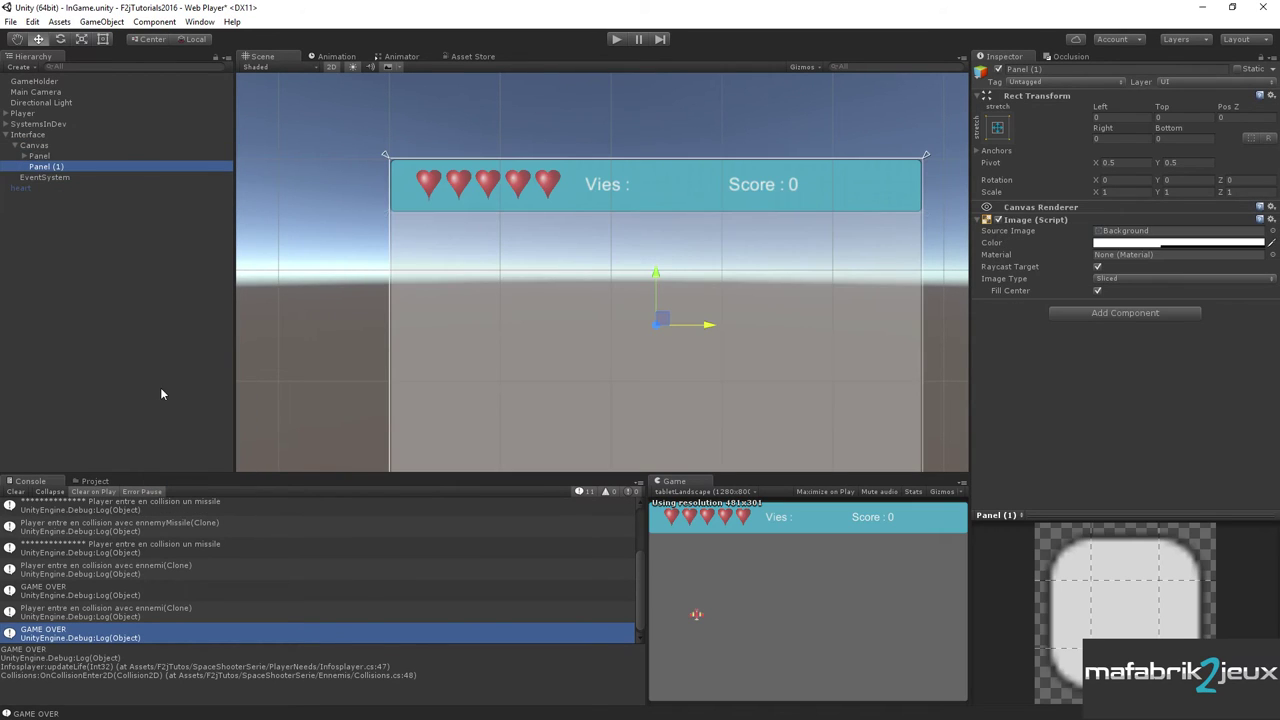
{"action": "type", "text": "GameO"}
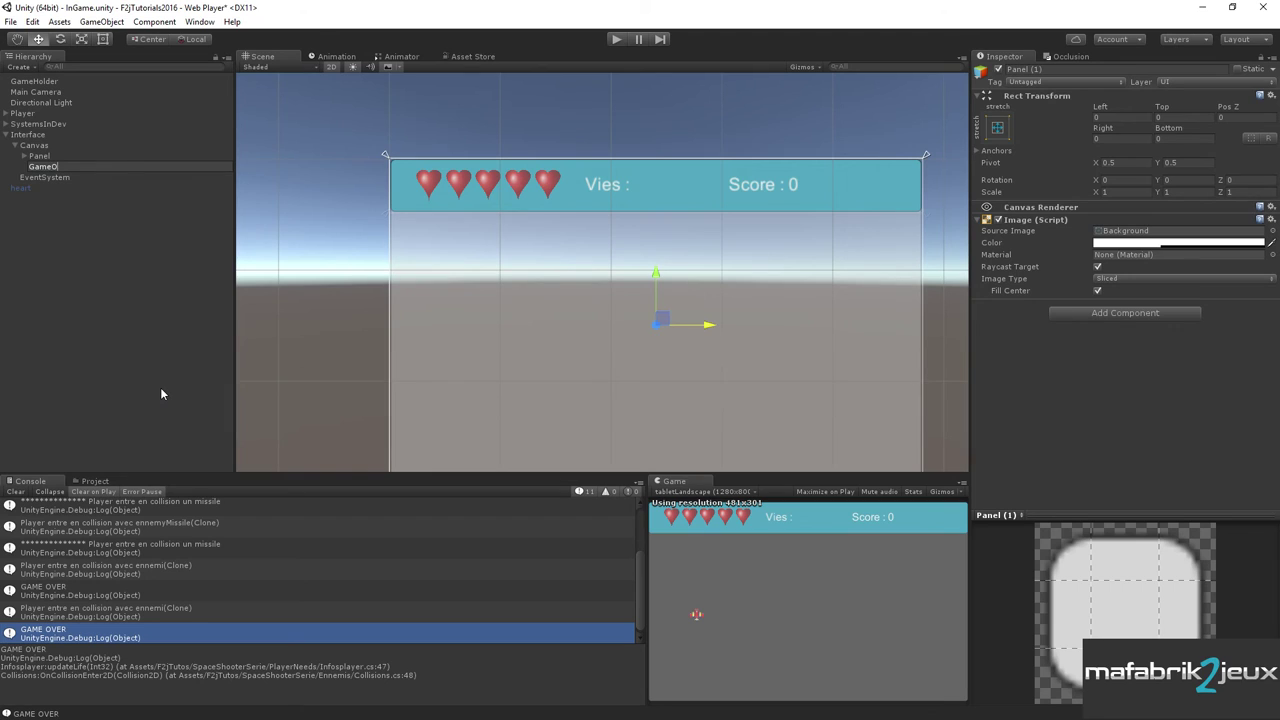
{"action": "type", "text": "verPanel"}
{"action": "key", "text": "Return"}
Shrink GameOverPanel to about 242.7×133.3 and anchor it middle-centre.
{"action": "scroll", "coordinate": [596, 286], "scroll_direction": "down", "scroll_amount": 2}
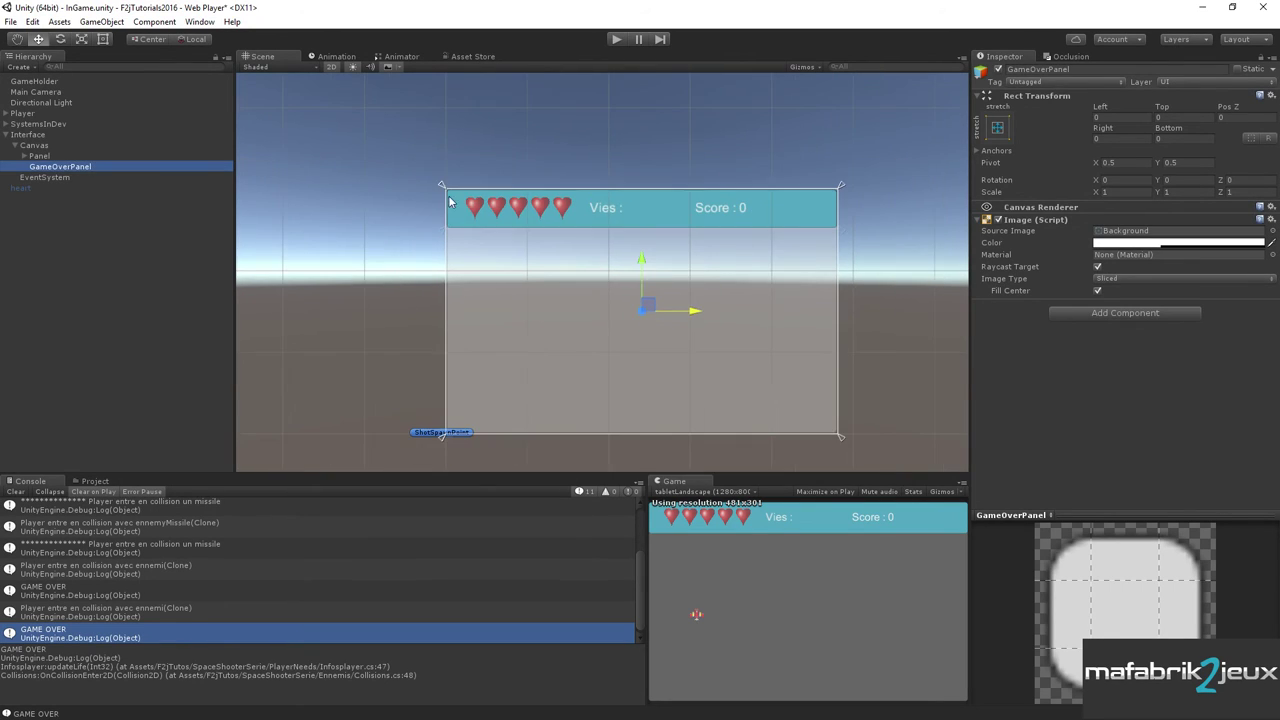
{"action": "middle_click_drag", "start_coordinate": [596, 286], "coordinate": [587, 142]}
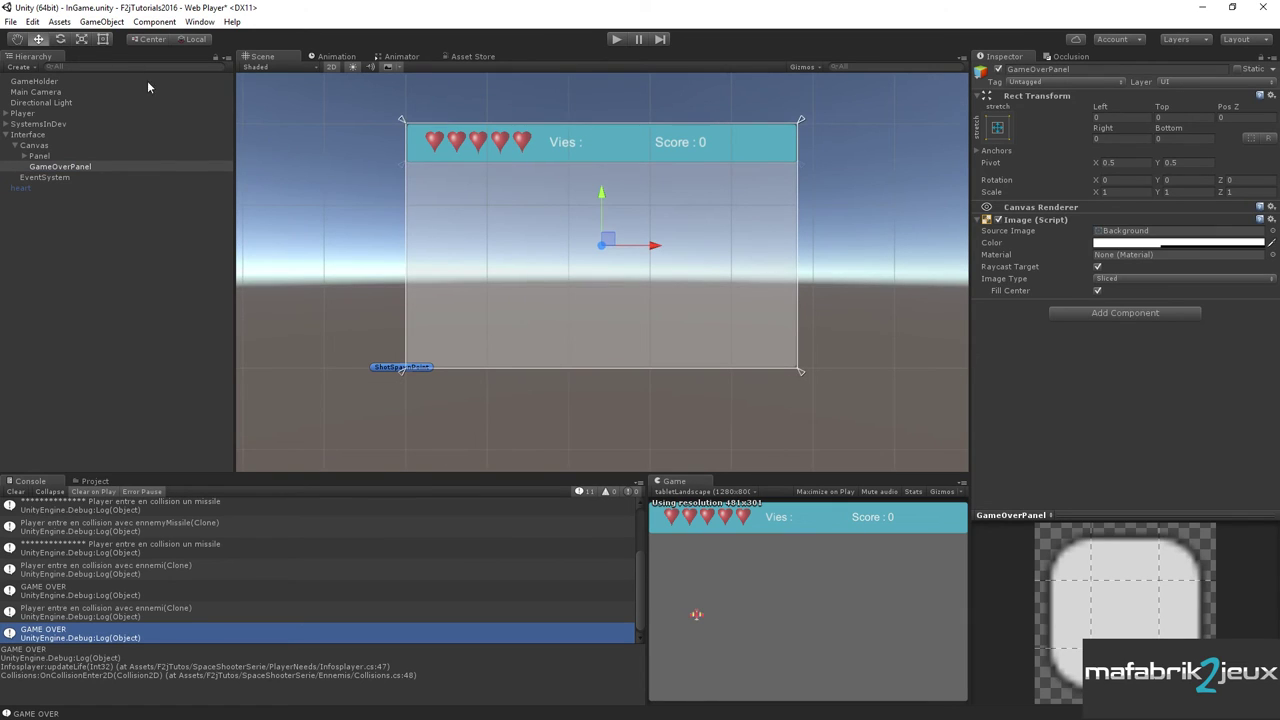
{"action": "left_click", "coordinate": [103, 39]}
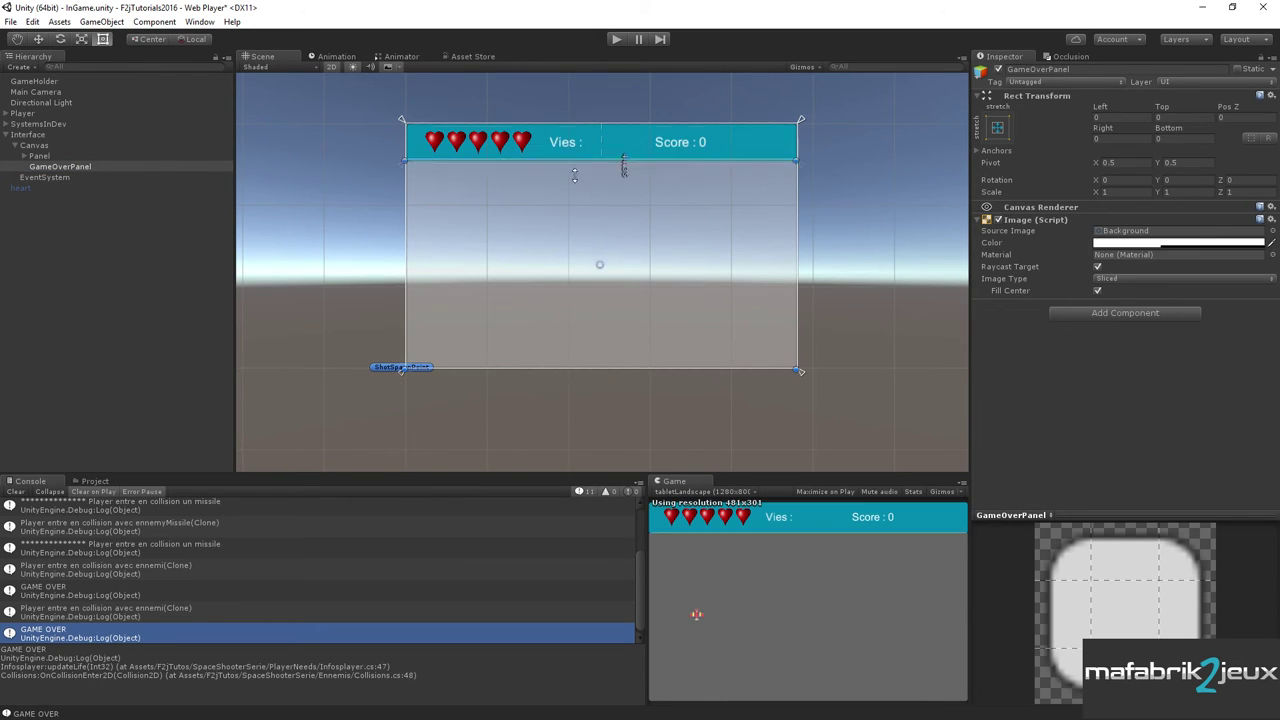
{"action": "left_click_drag", "start_coordinate": [574, 175], "coordinate": [574, 190]}
{"action": "left_click_drag", "start_coordinate": [406, 263], "coordinate": [502, 263]}
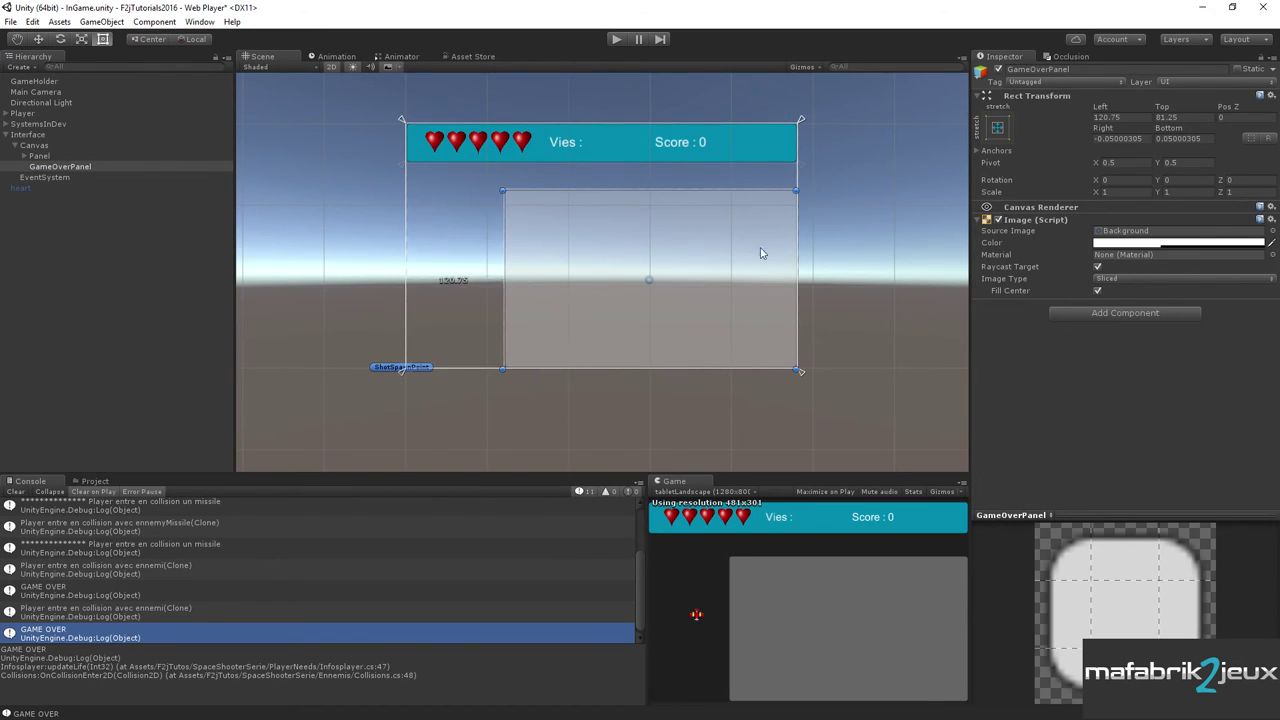
{"action": "left_click_drag", "start_coordinate": [797, 253], "coordinate": [701, 256]}
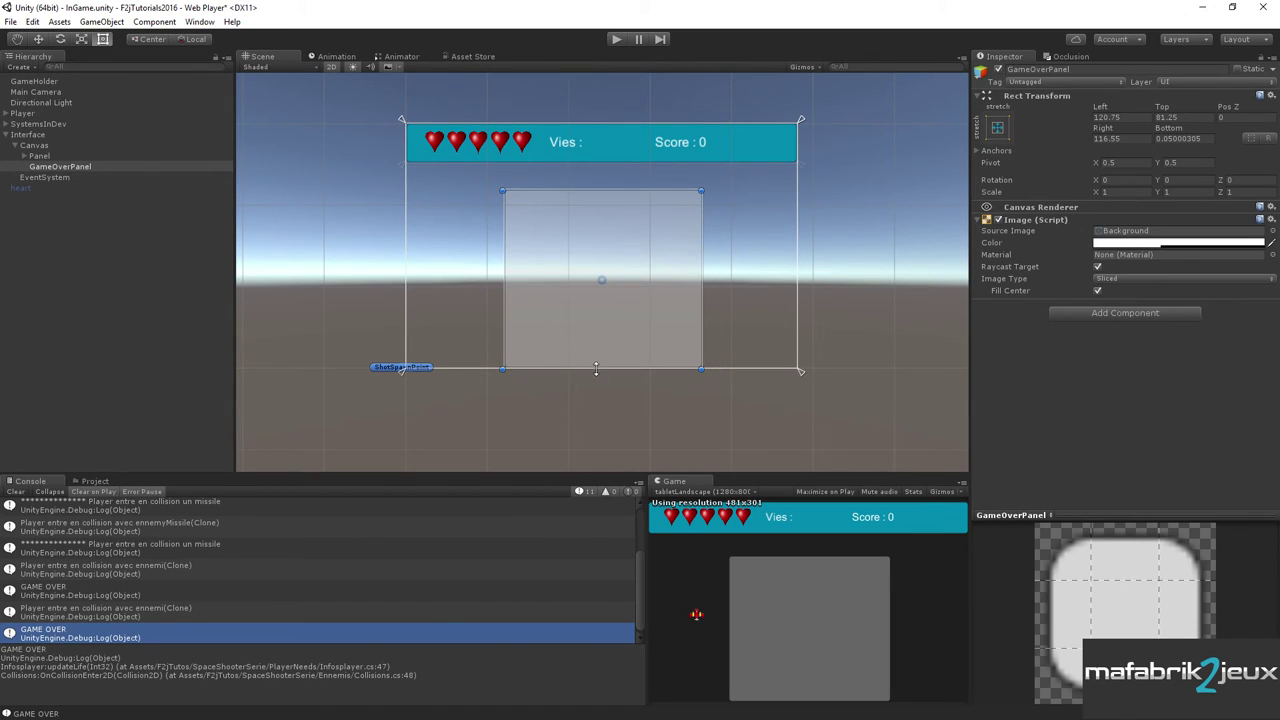
{"action": "left_click_drag", "start_coordinate": [596, 369], "coordinate": [598, 299]}
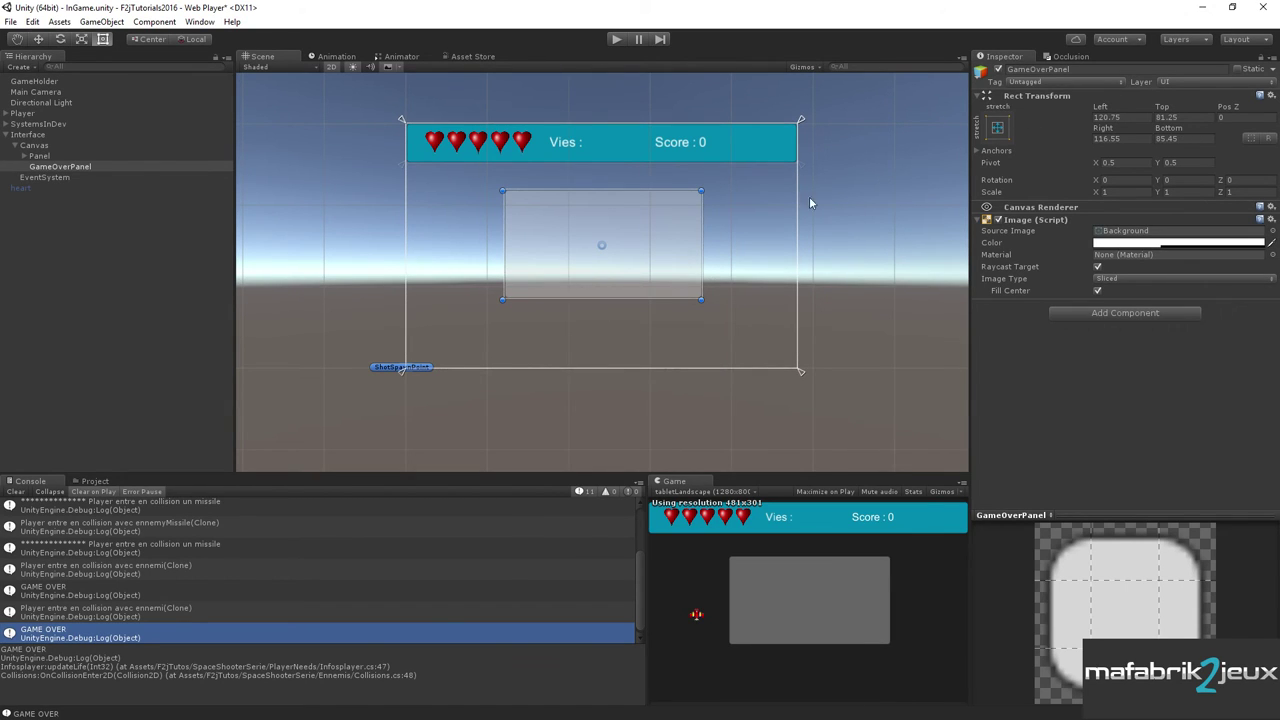
{"action": "left_click", "coordinate": [998, 128]}
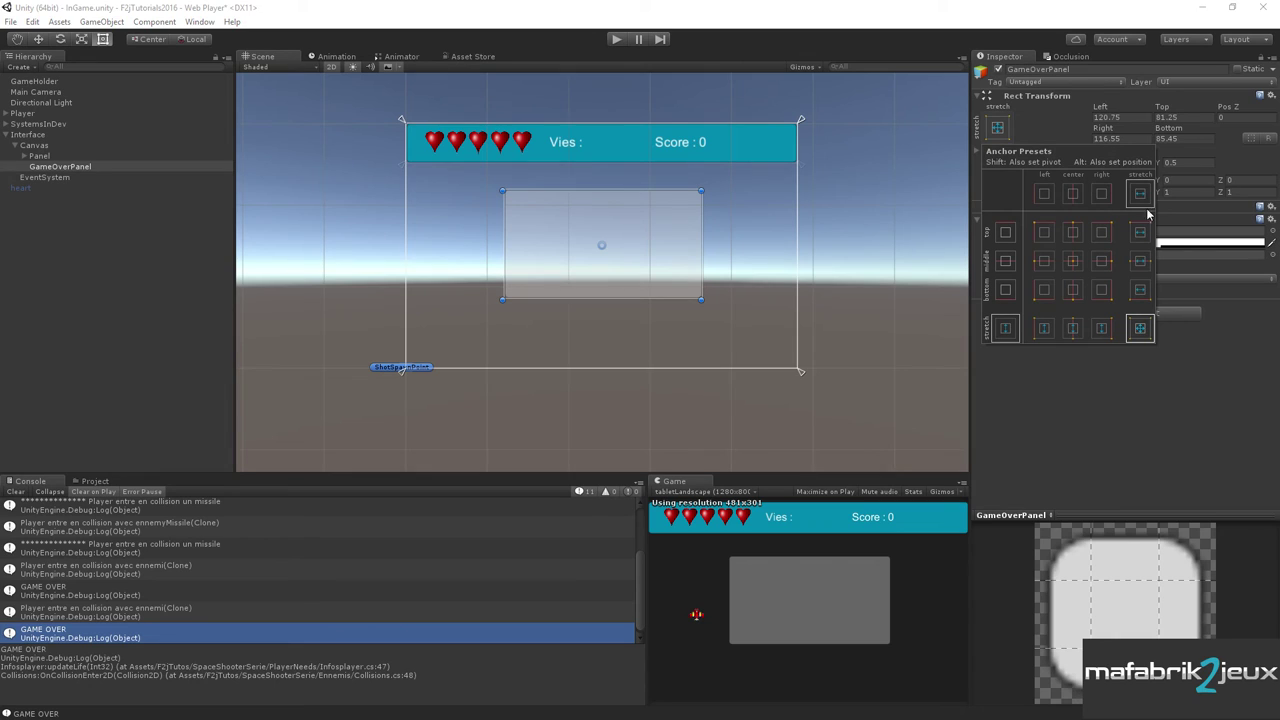
{"action": "left_click", "coordinate": [1073, 261]}
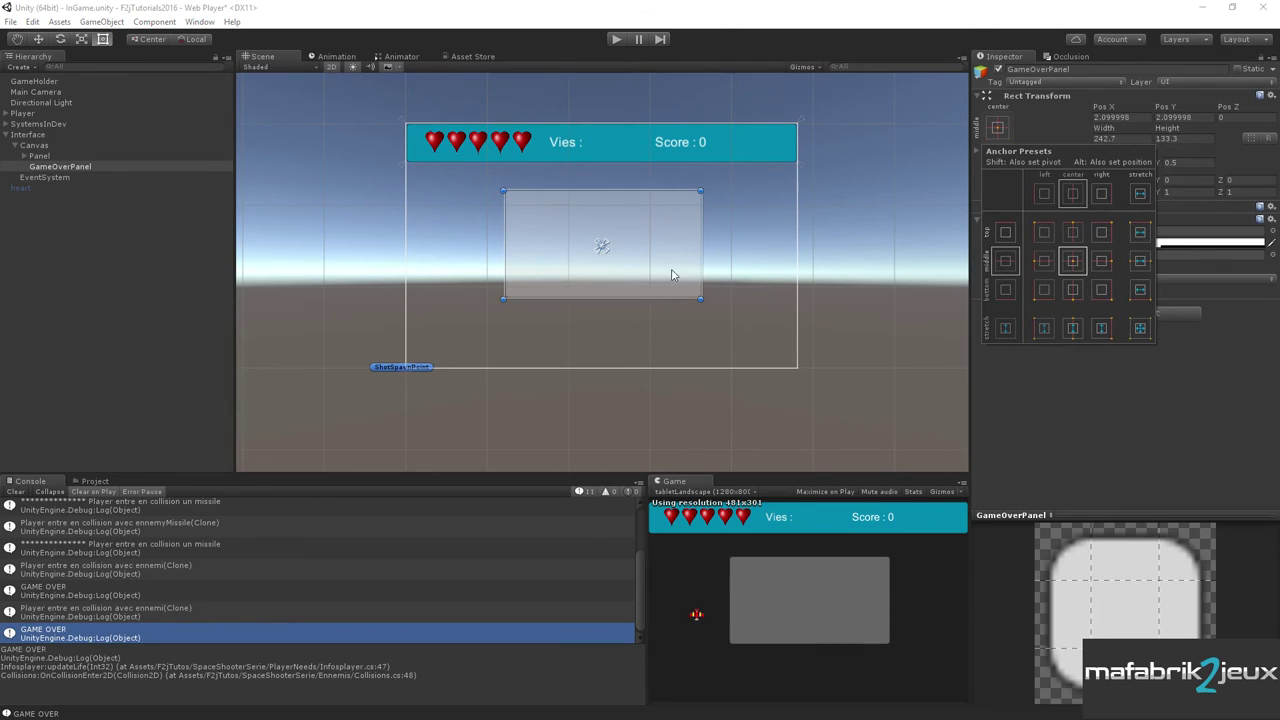
Set the panel's Image colour to semi-transparent dark grey 4C4C4C, alpha 196.
{"action": "left_click", "coordinate": [1203, 243]}
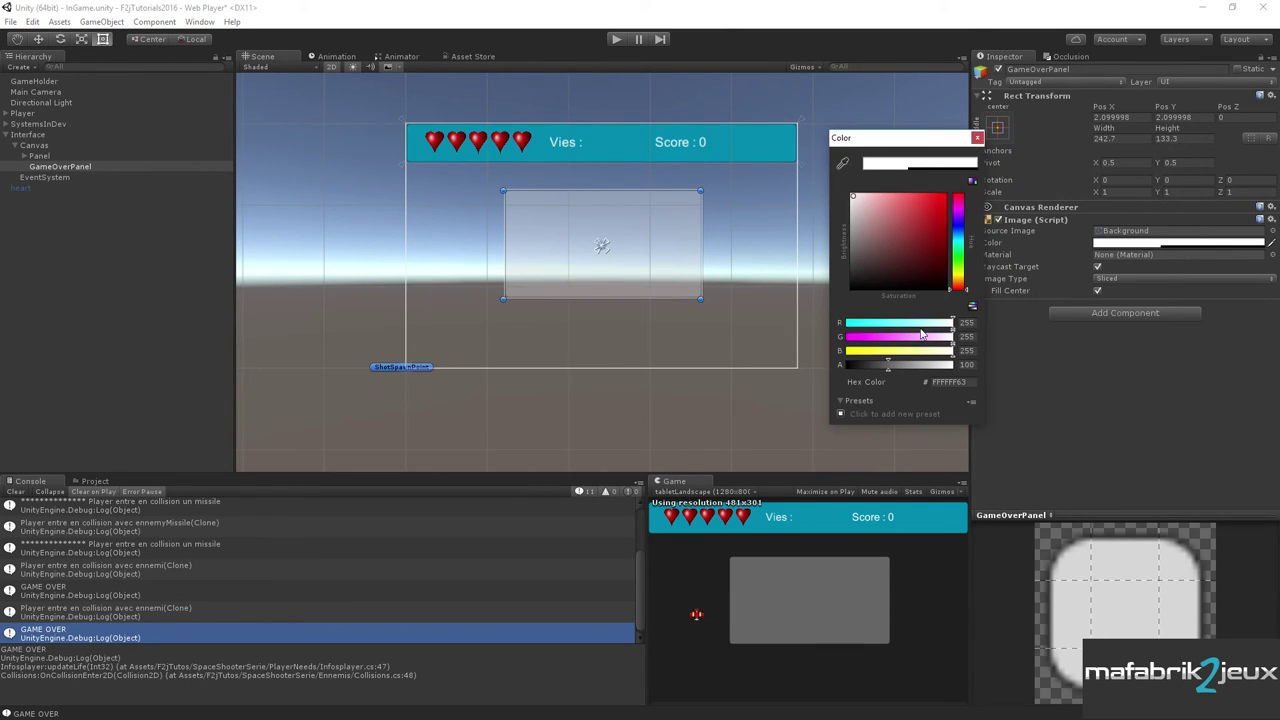
{"action": "left_click_drag", "start_coordinate": [889, 365], "coordinate": [928, 365]}
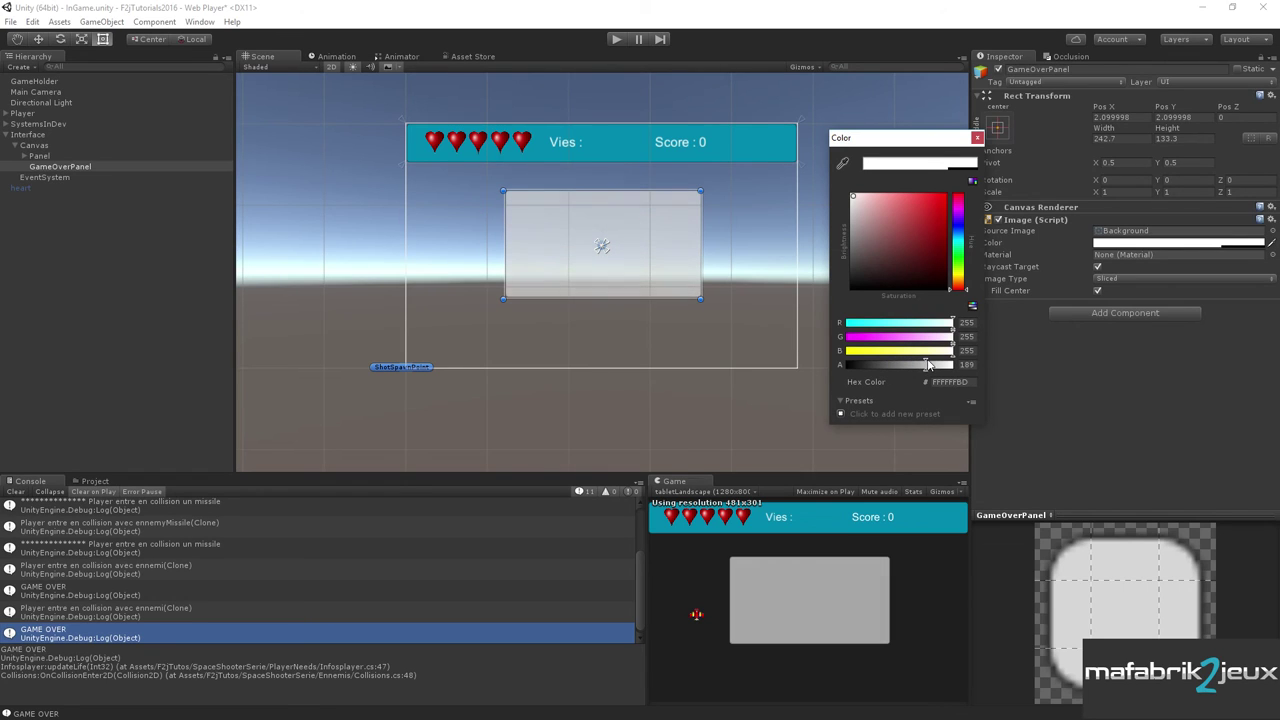
{"action": "left_click_drag", "start_coordinate": [856, 212], "coordinate": [854, 264]}
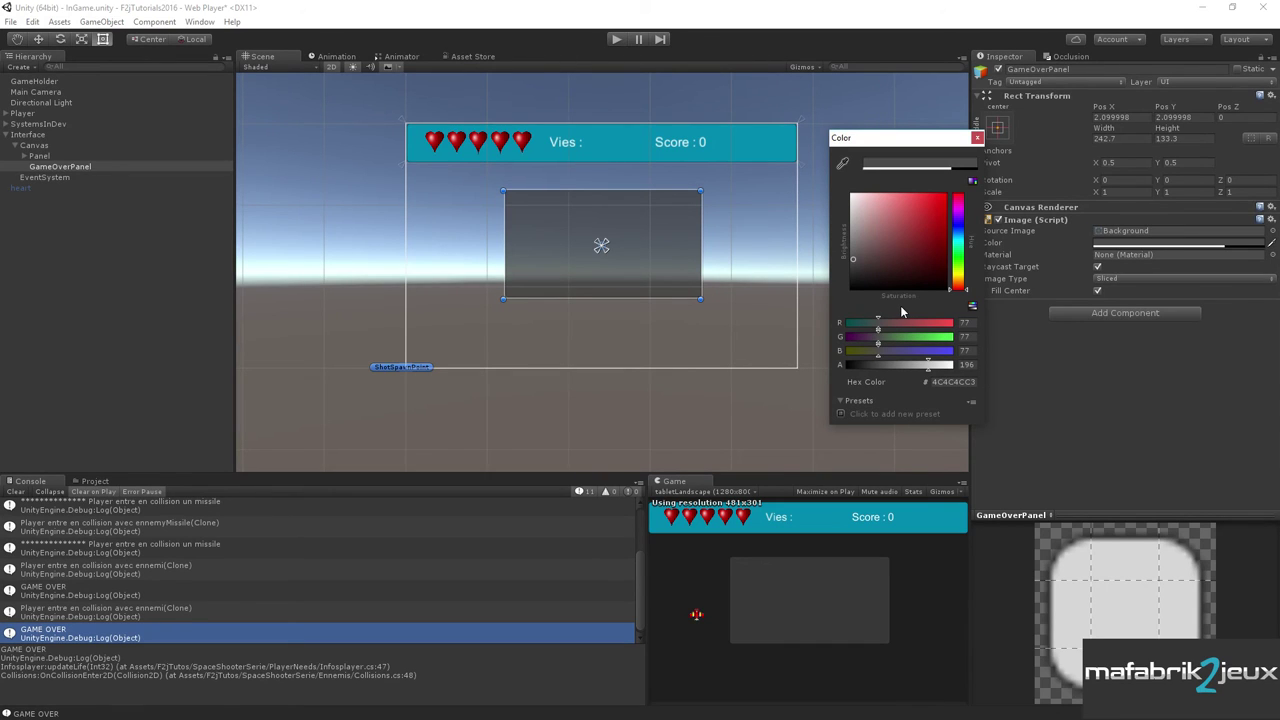
Add a Text child to GameOverPanel with white colour.
{"action": "left_click", "coordinate": [66, 168]}
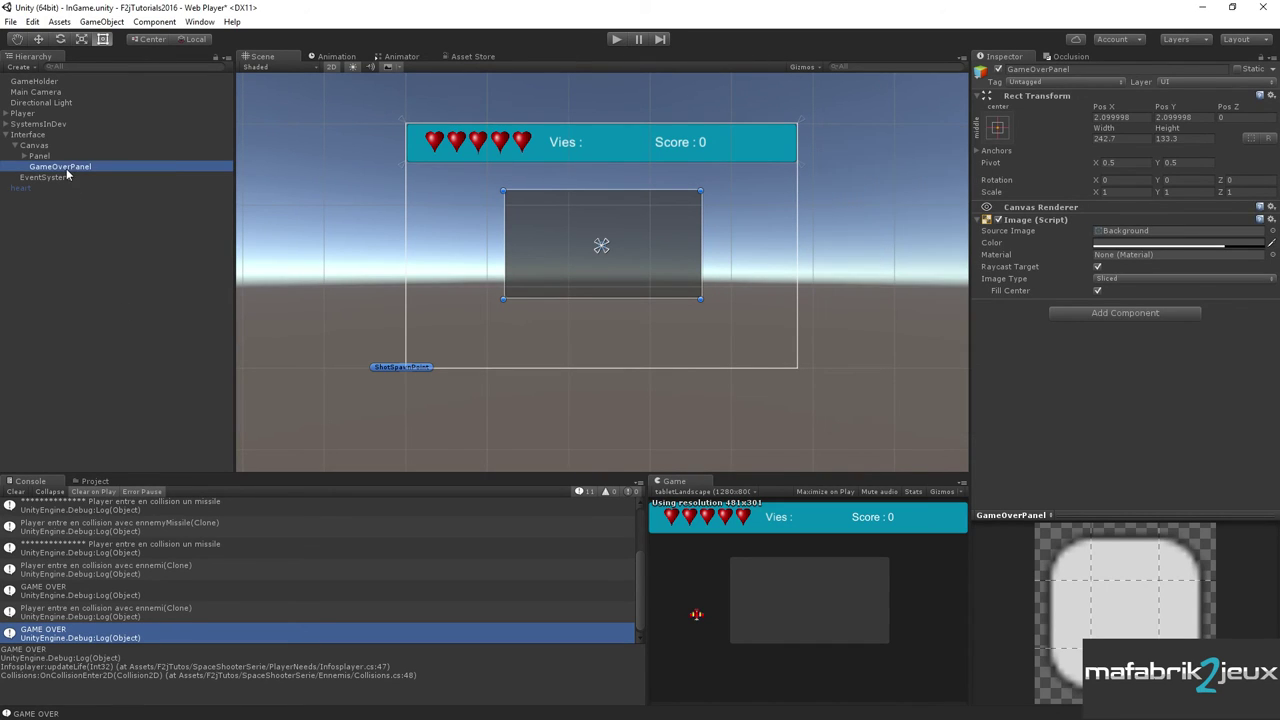
{"action": "right_click", "coordinate": [66, 168]}
{"action": "mouse_move", "coordinate": [130, 357]}
{"action": "left_click", "coordinate": [238, 359]}
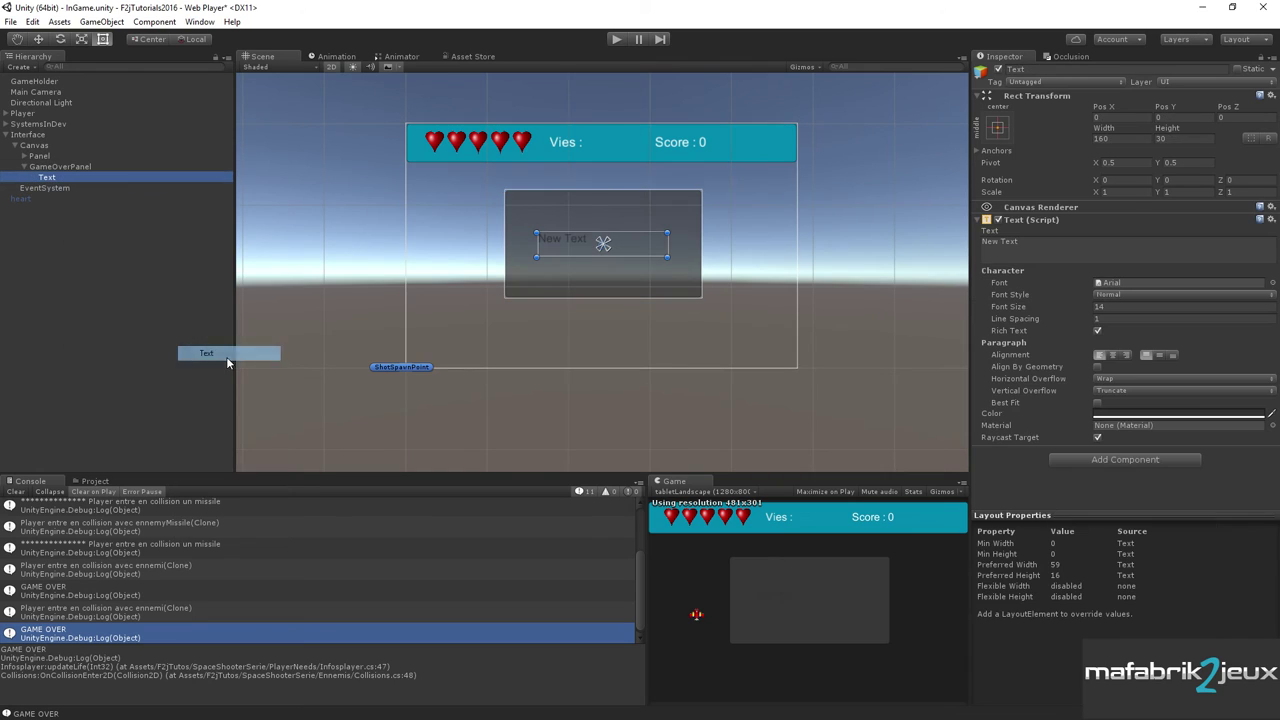
{"action": "left_click", "coordinate": [1119, 418]}
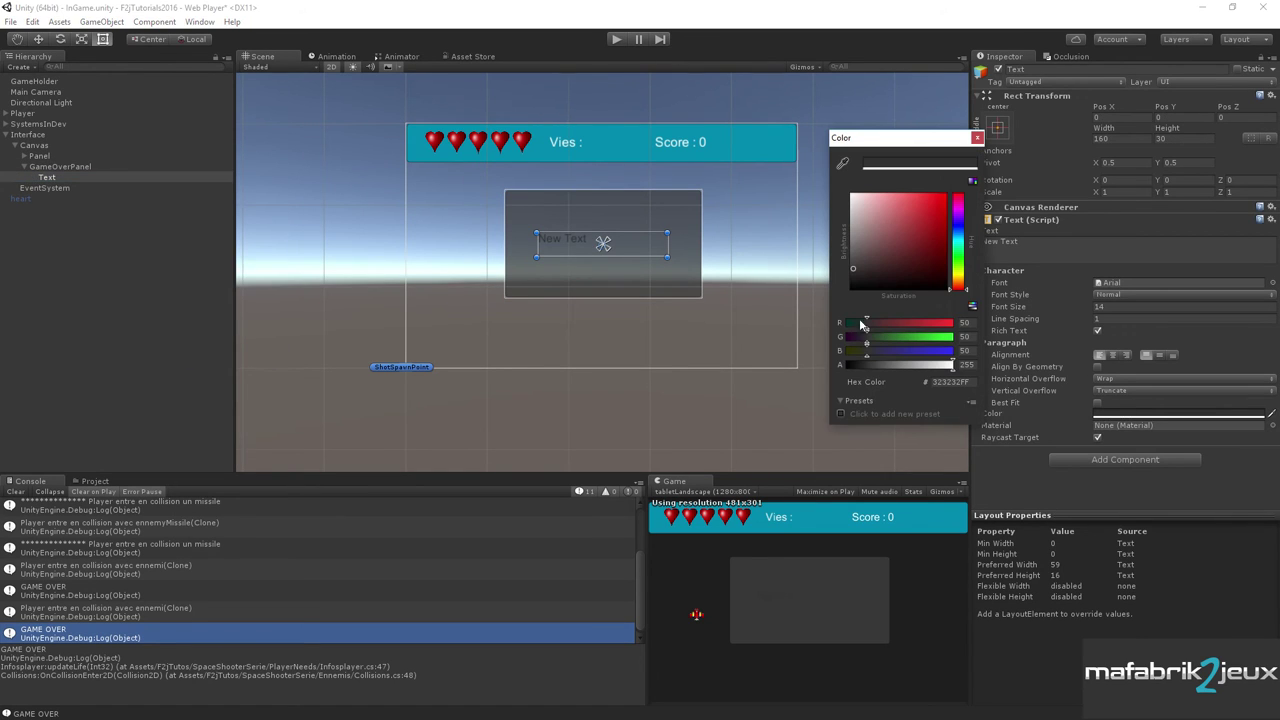
{"action": "left_click_drag", "start_coordinate": [866, 268], "coordinate": [828, 179]}
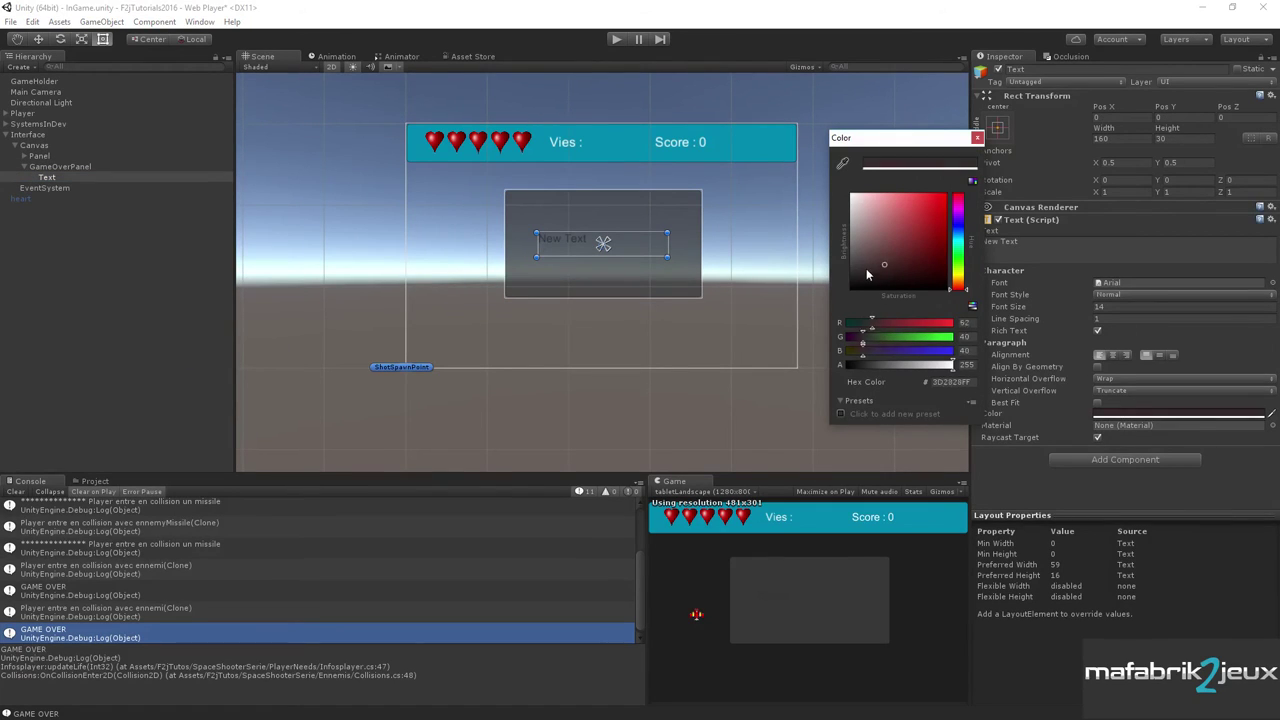
{"action": "left_click", "coordinate": [977, 138]}
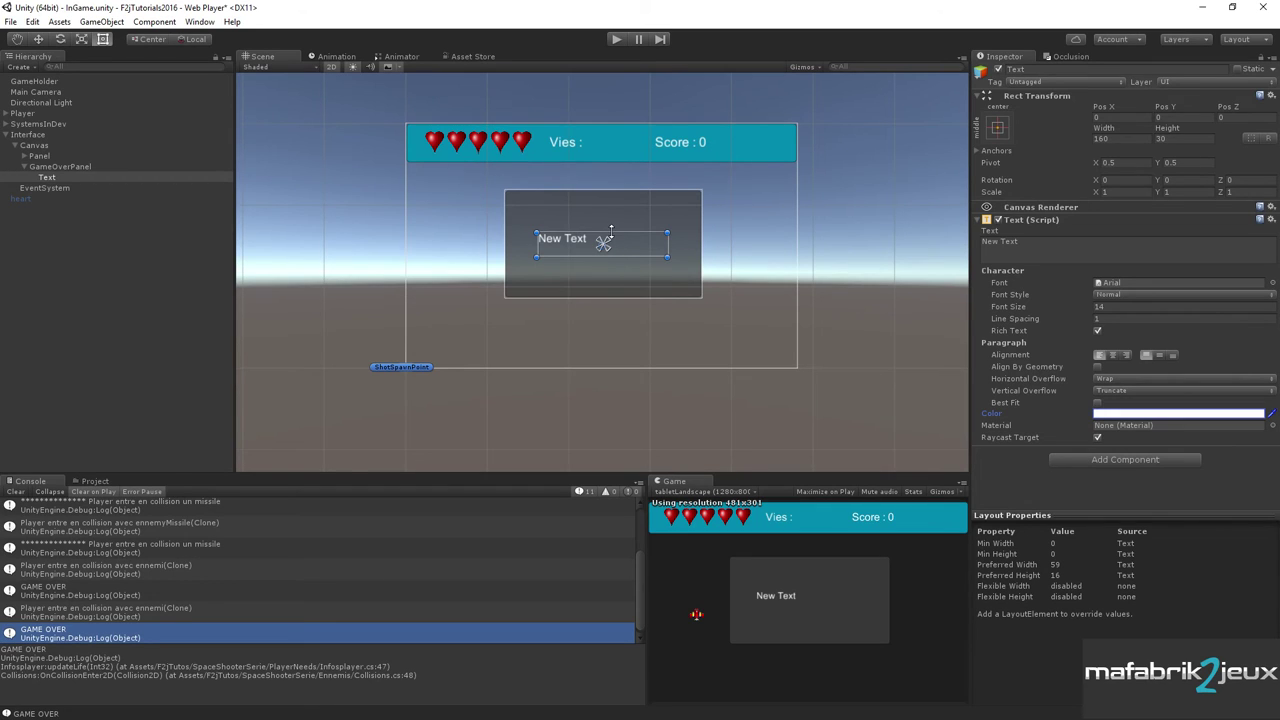
Set the text to 'GameOver' and resize its box around the title.
{"action": "mouse_move", "coordinate": [611, 230]}
{"action": "left_mouse_down"}
{"action": "mouse_move", "coordinate": [611, 197]}
{"action": "mouse_move", "coordinate": [691, 218]}
{"action": "left_mouse_up"}
{"action": "mouse_move", "coordinate": [538, 235]}
{"action": "left_mouse_down"}
{"action": "mouse_move", "coordinate": [515, 236]}
{"action": "mouse_move", "coordinate": [568, 252]}
{"action": "left_mouse_up"}
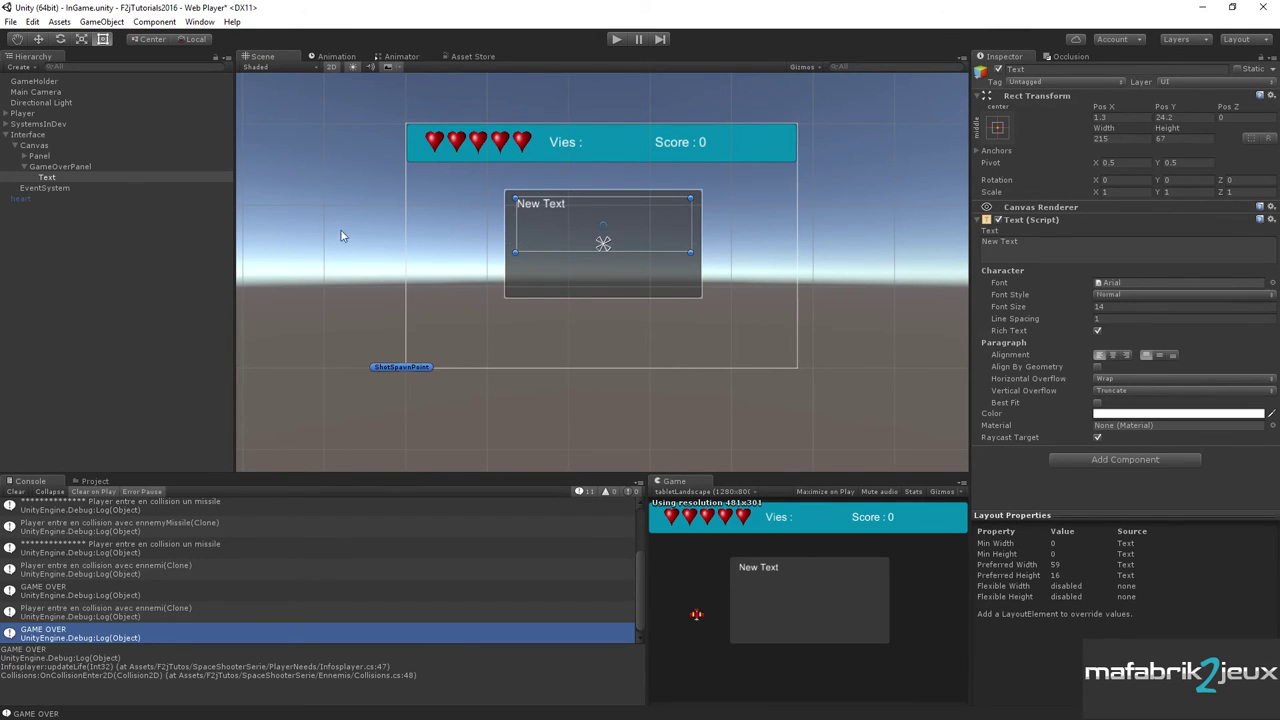
{"action": "left_click", "coordinate": [1020, 250]}
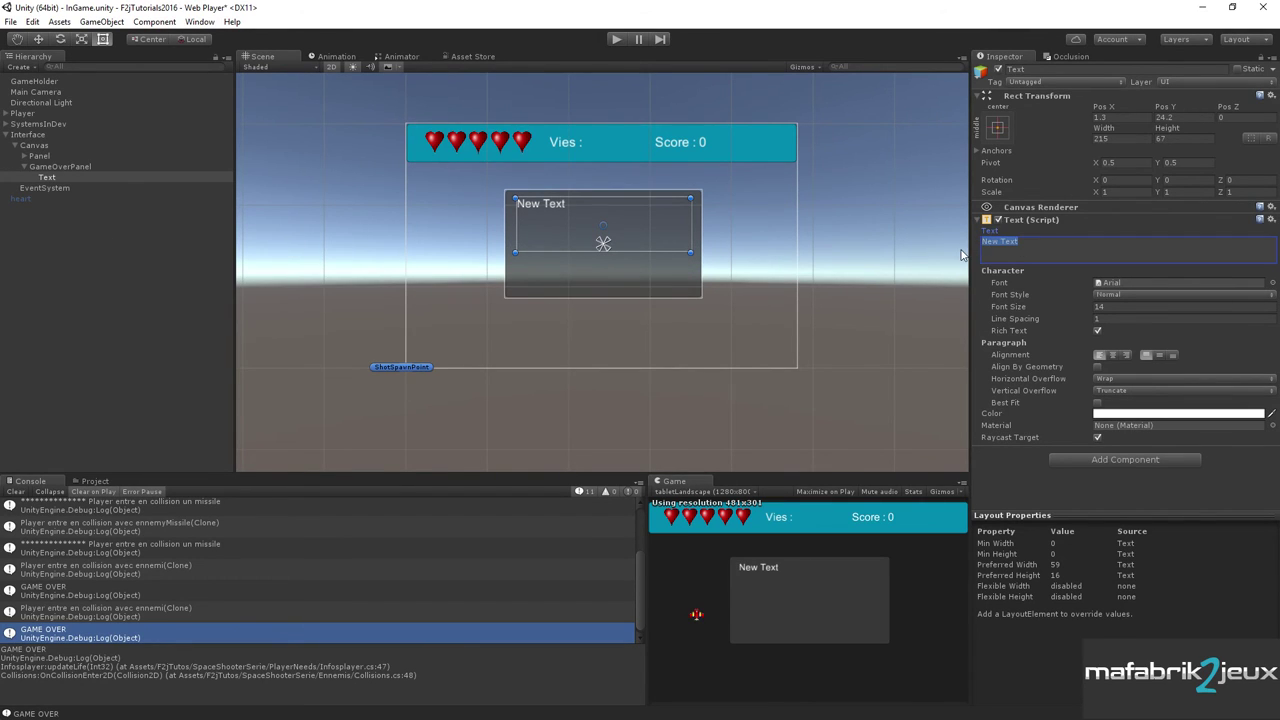
{"action": "type", "text": "GameOvert"}
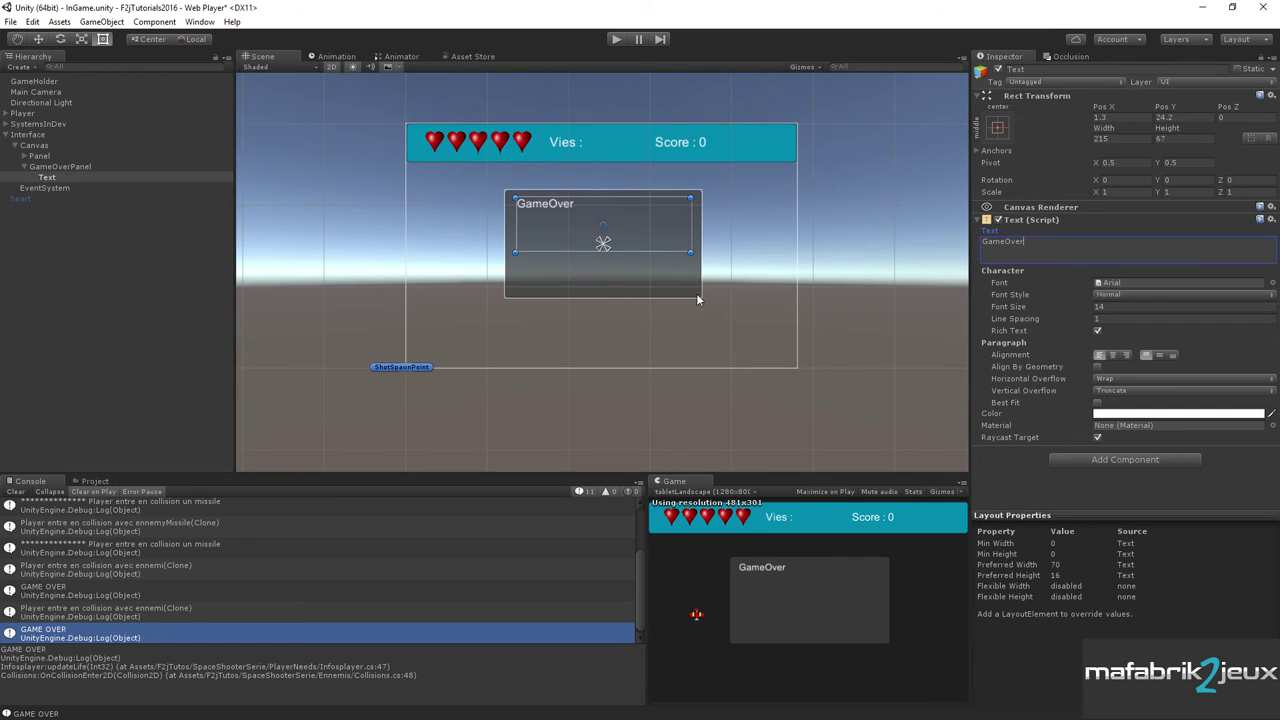
{"action": "mouse_move", "coordinate": [629, 252]}
{"action": "left_mouse_down"}
{"action": "mouse_move", "coordinate": [629, 215]}
{"action": "mouse_move", "coordinate": [579, 203]}
{"action": "left_mouse_up"}
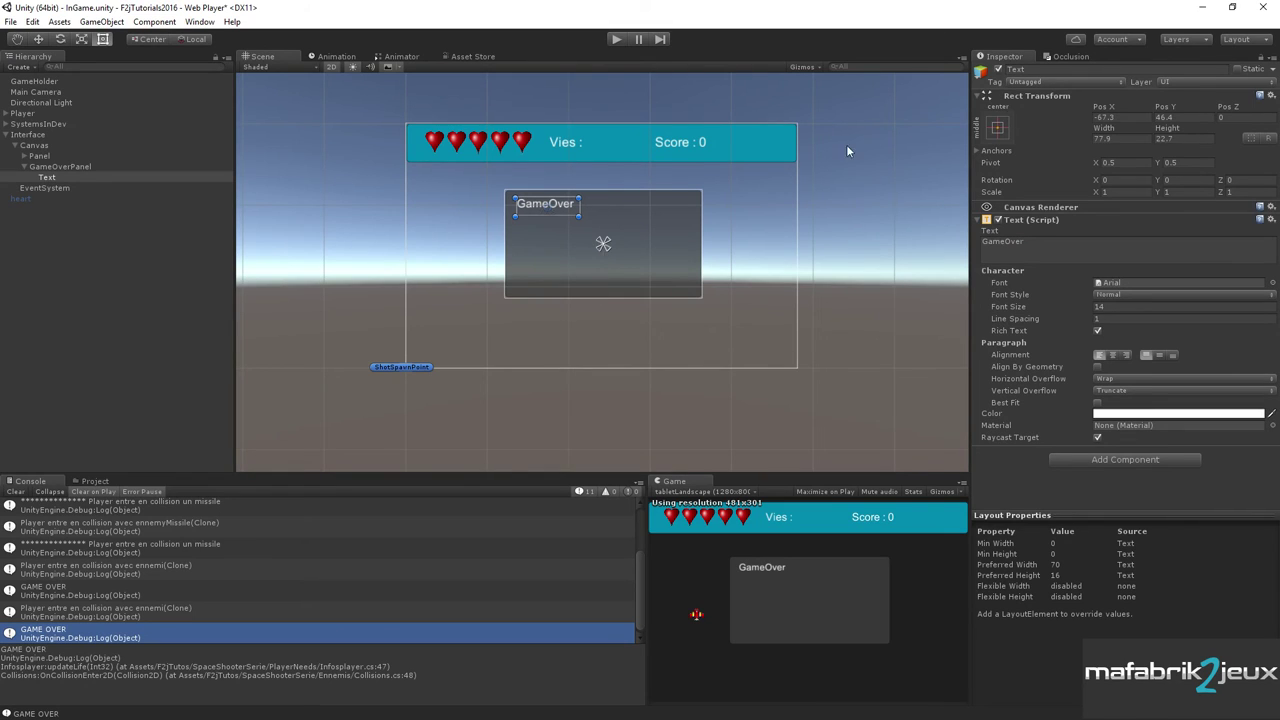
Alt-apply the middle-centre anchor preset so the title sits at position 0,0.
{"action": "left_click", "coordinate": [998, 127]}
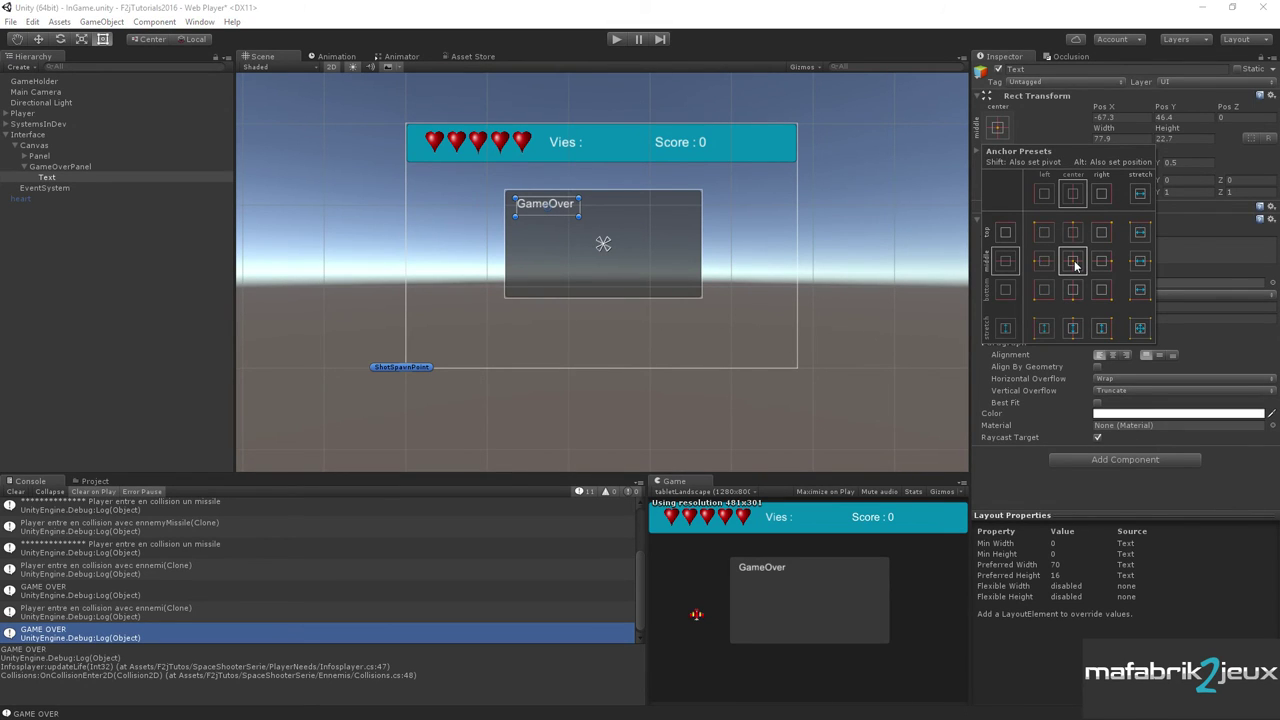
{"action": "key", "text": "alt"}
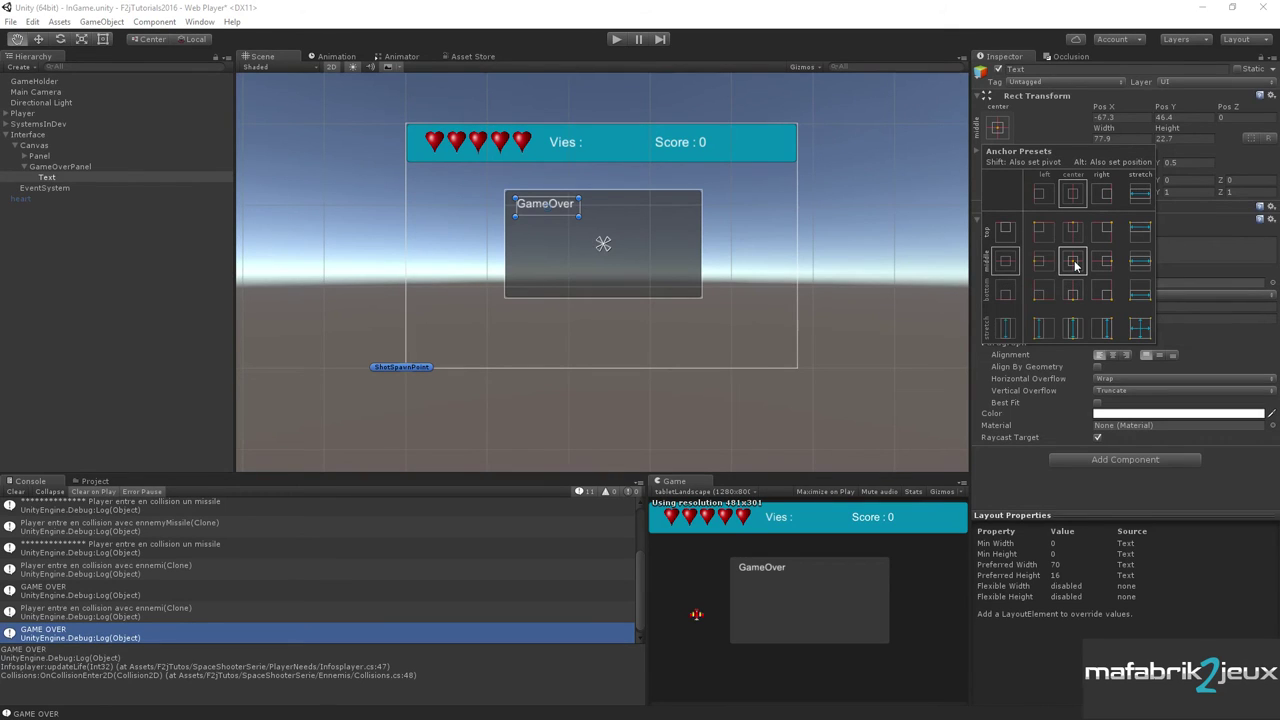
{"action": "left_click", "coordinate": [1074, 263], "text": "alt"}
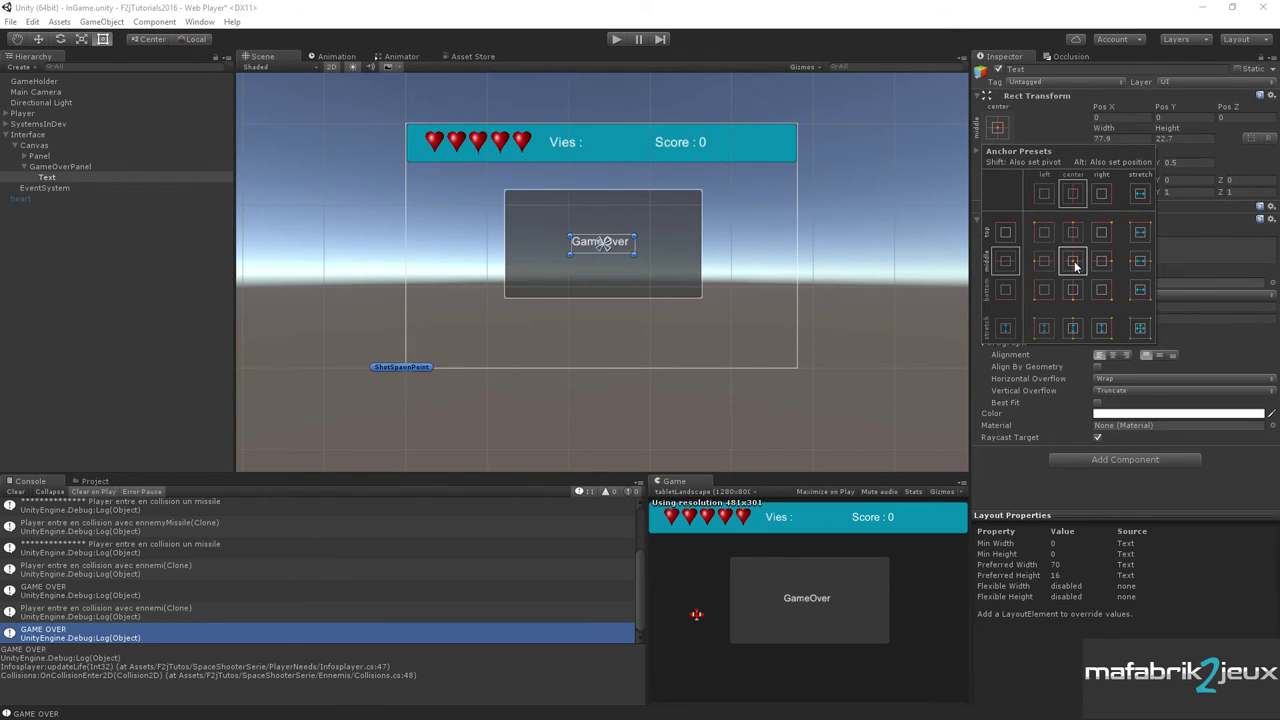
{"action": "key", "text": "alt"}
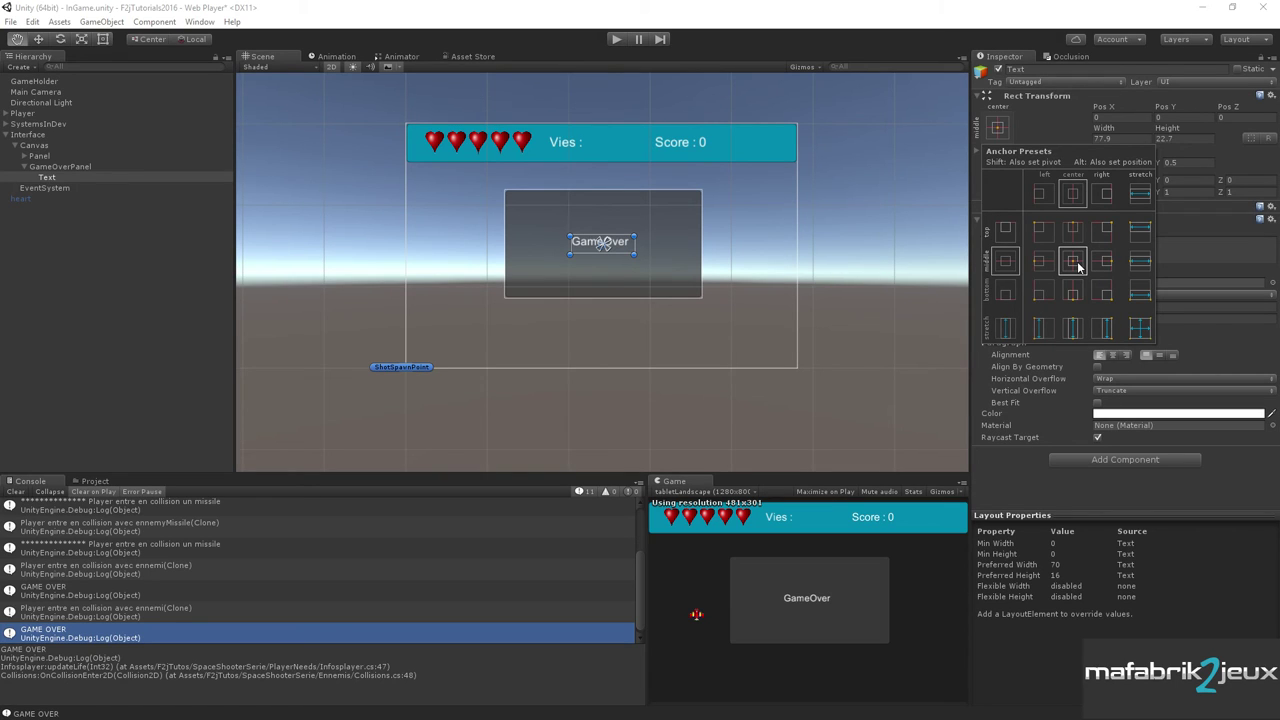
{"action": "key", "text": "shift"}
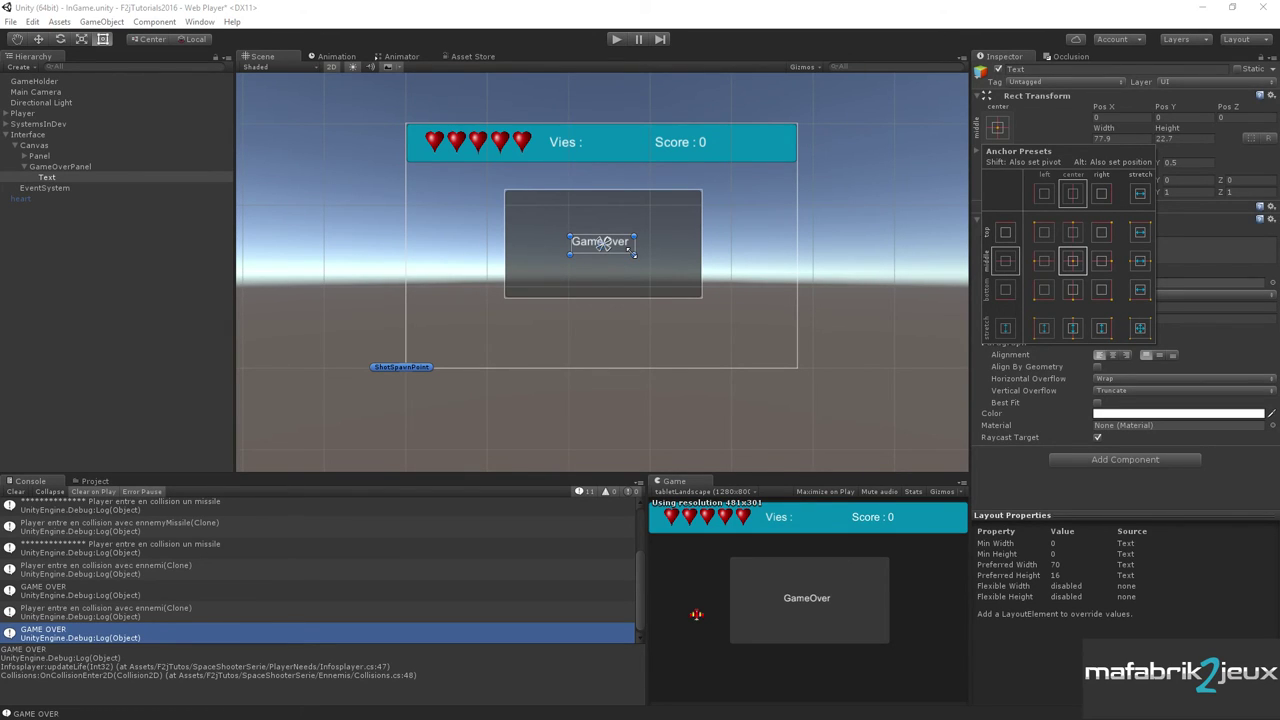
{"action": "left_click", "coordinate": [44, 180]}
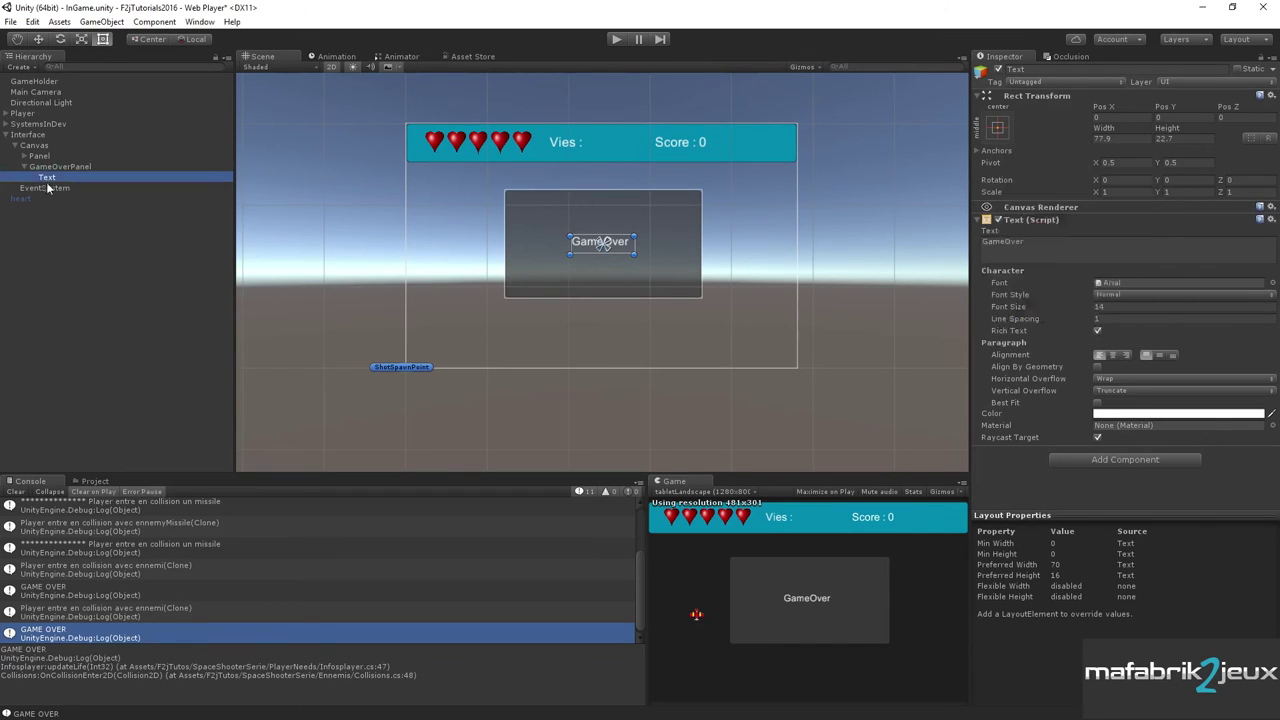
Add a narrowed Button under GameOverPanel below the title, and move the title up.
{"action": "right_click", "coordinate": [66, 174]}
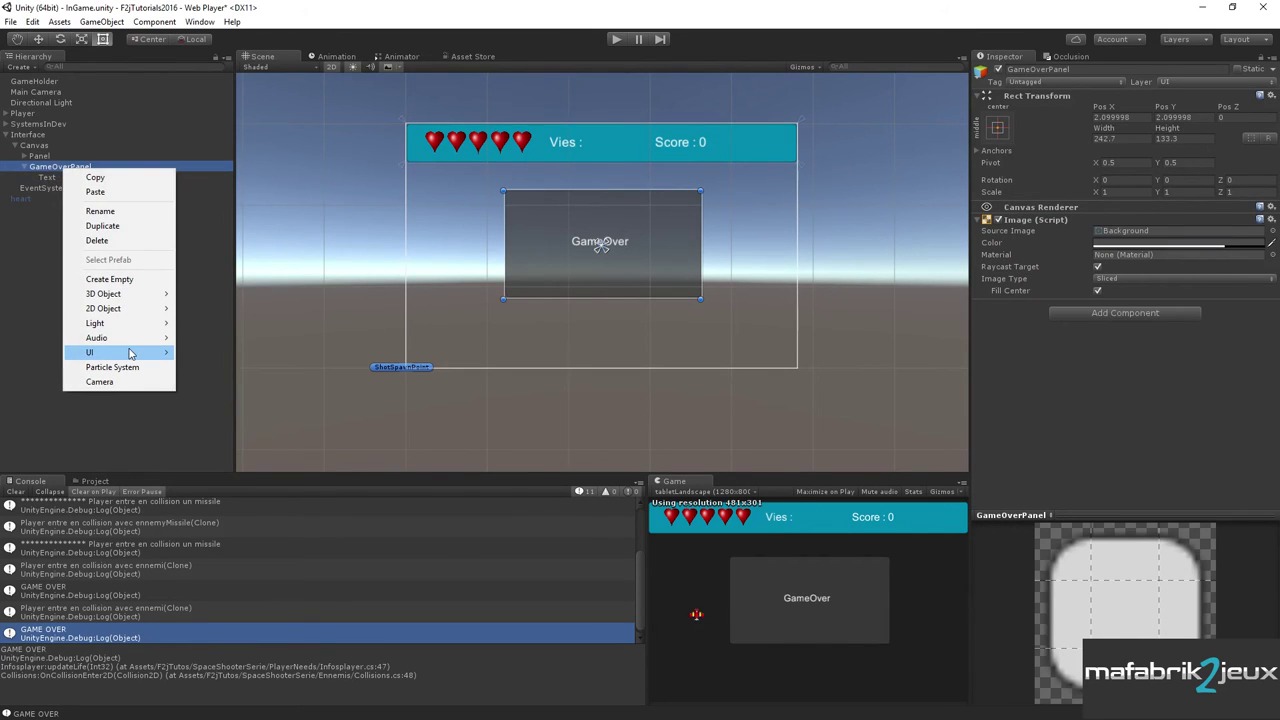
{"action": "mouse_move", "coordinate": [130, 354]}
{"action": "left_click", "coordinate": [210, 396]}
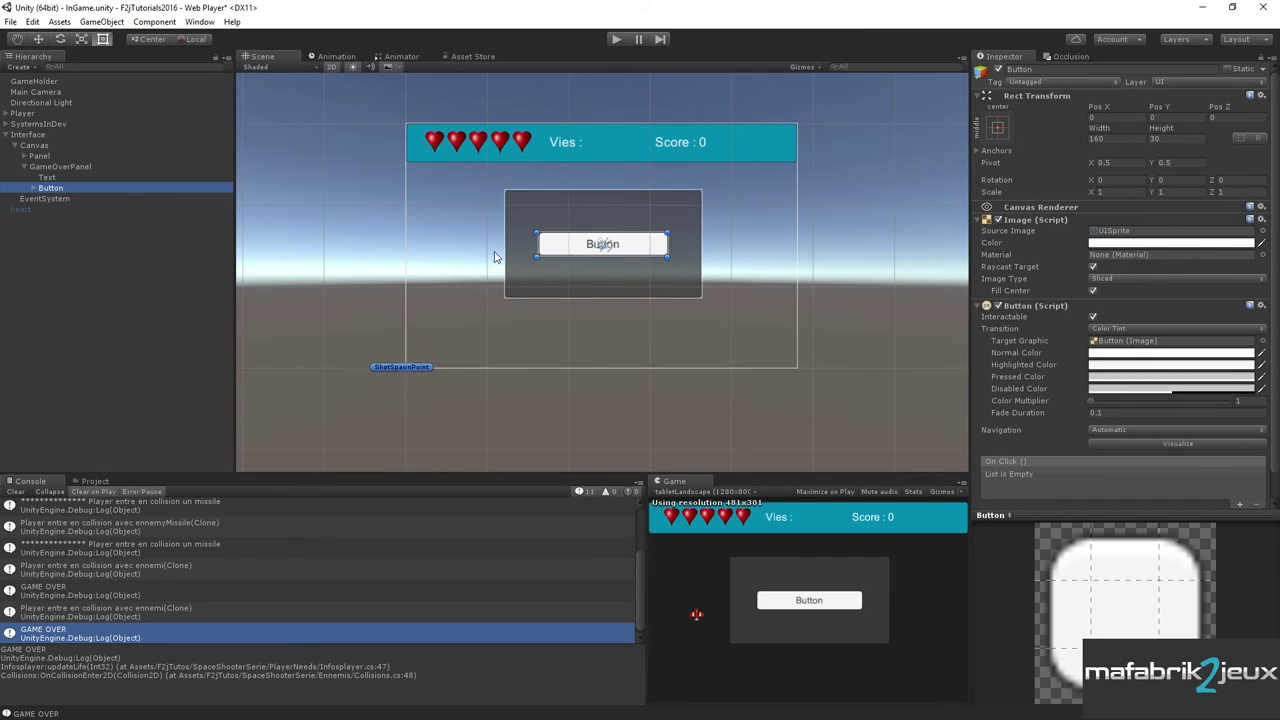
{"action": "left_click_drag", "start_coordinate": [668, 246], "coordinate": [606, 246]}
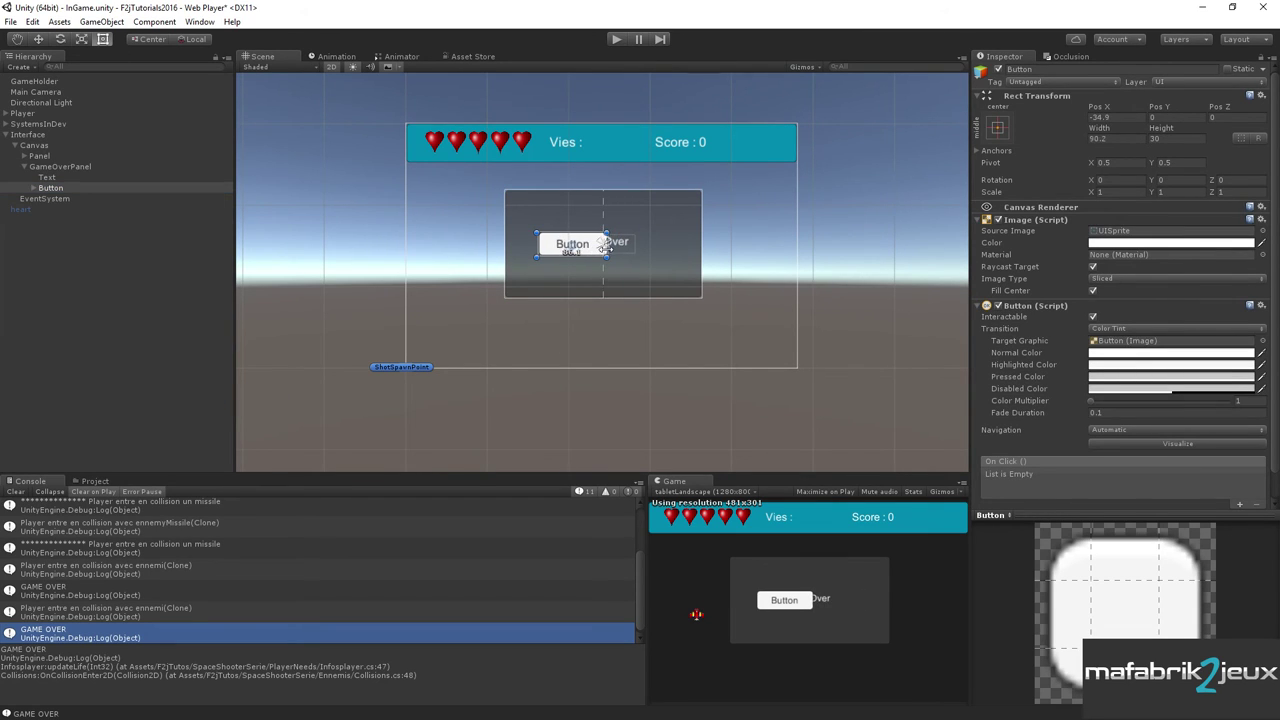
{"action": "key", "text": "w"}
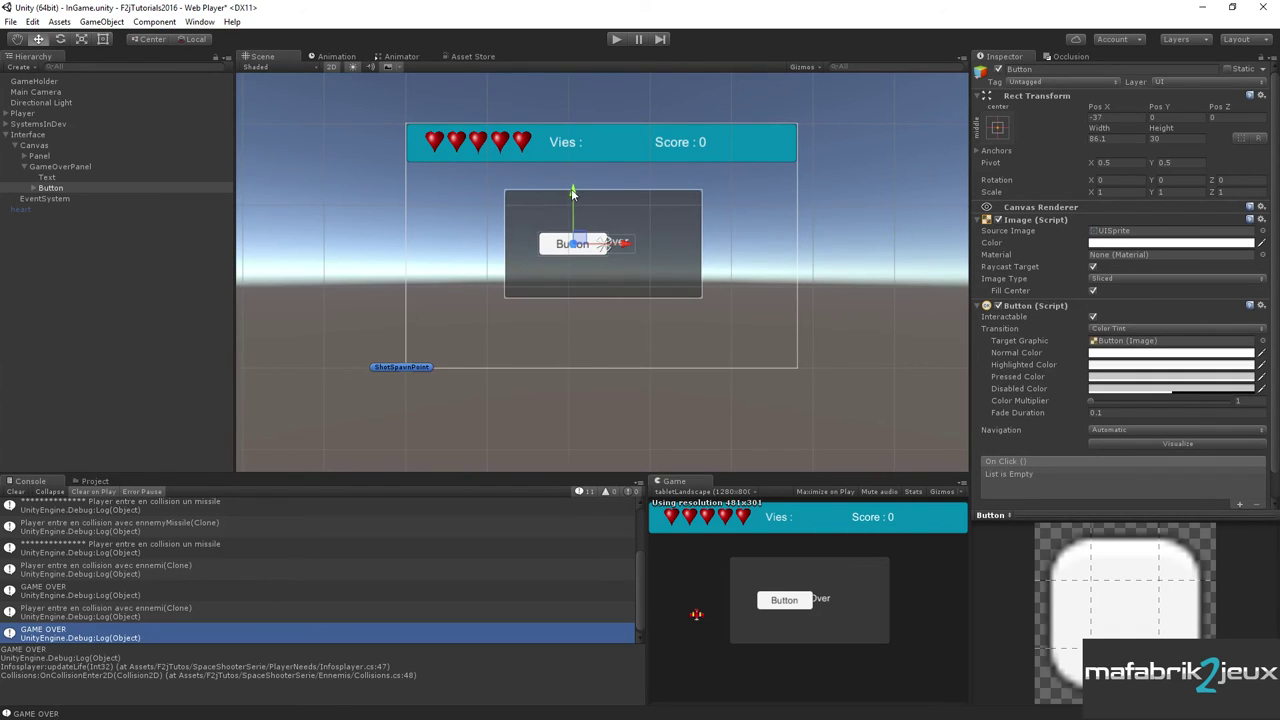
{"action": "left_click_drag", "start_coordinate": [571, 192], "coordinate": [573, 225]}
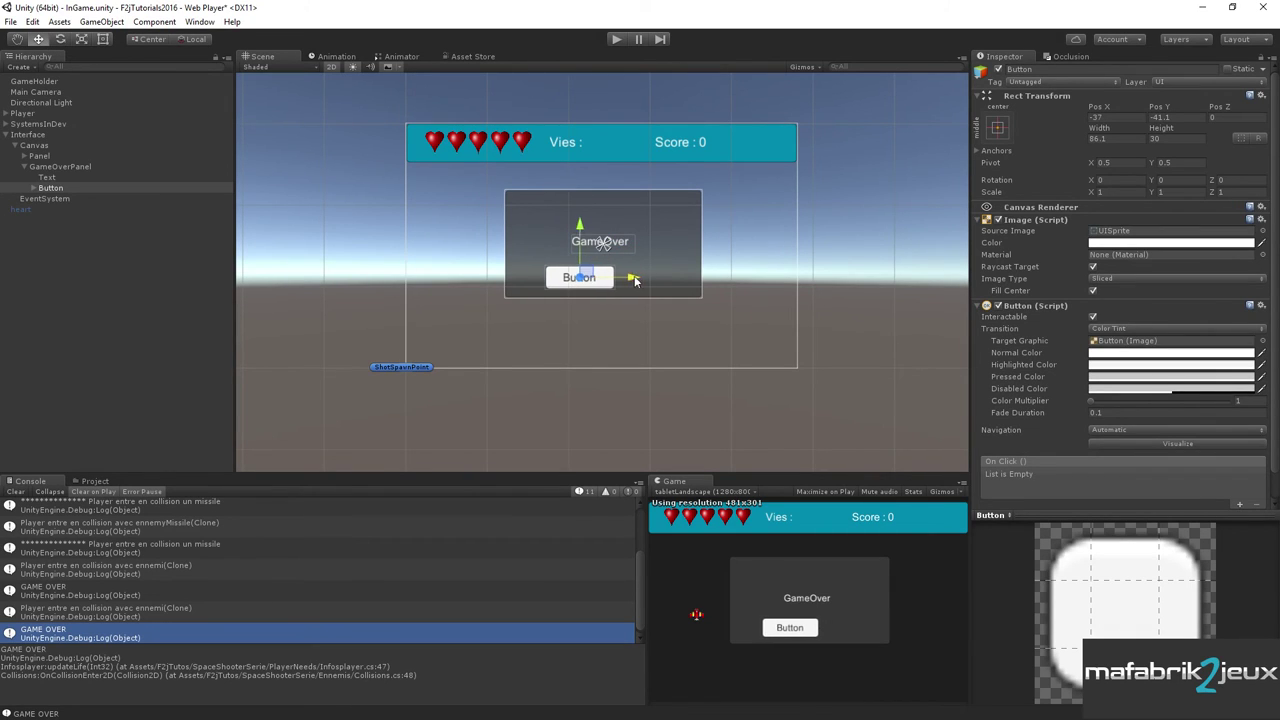
{"action": "left_click_drag", "start_coordinate": [634, 280], "coordinate": [654, 282]}
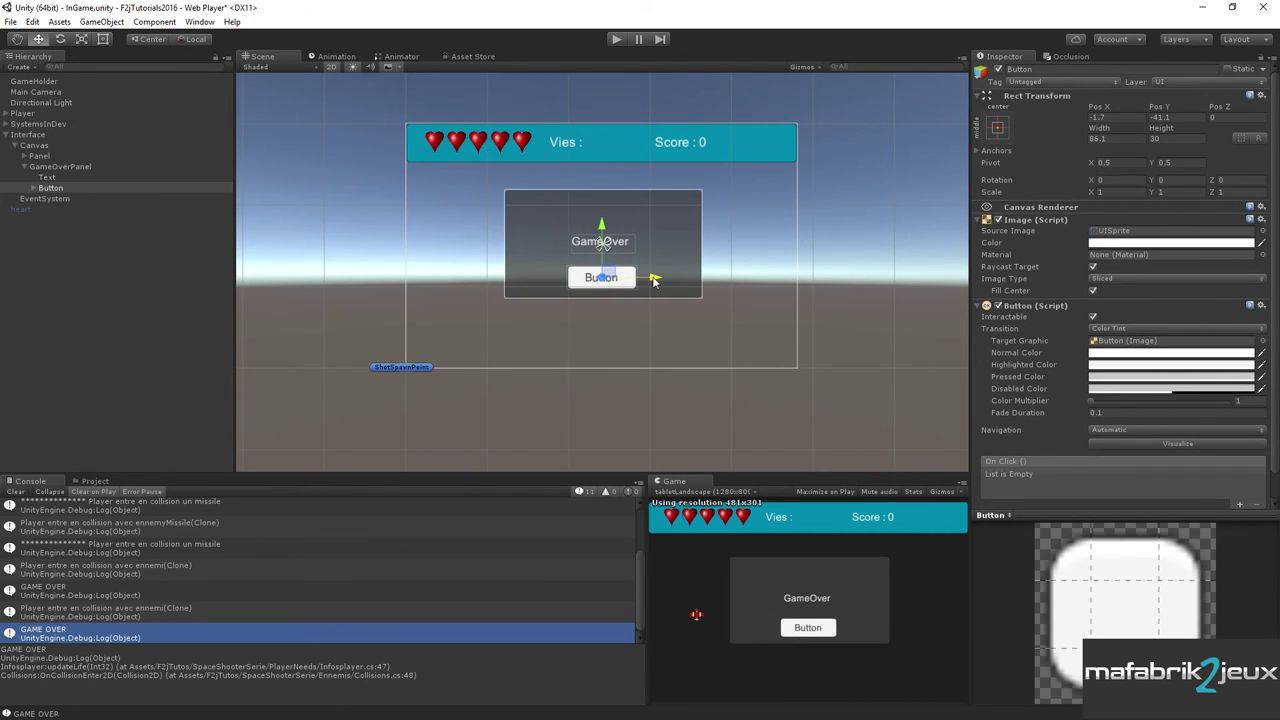
{"action": "left_click", "coordinate": [70, 176]}
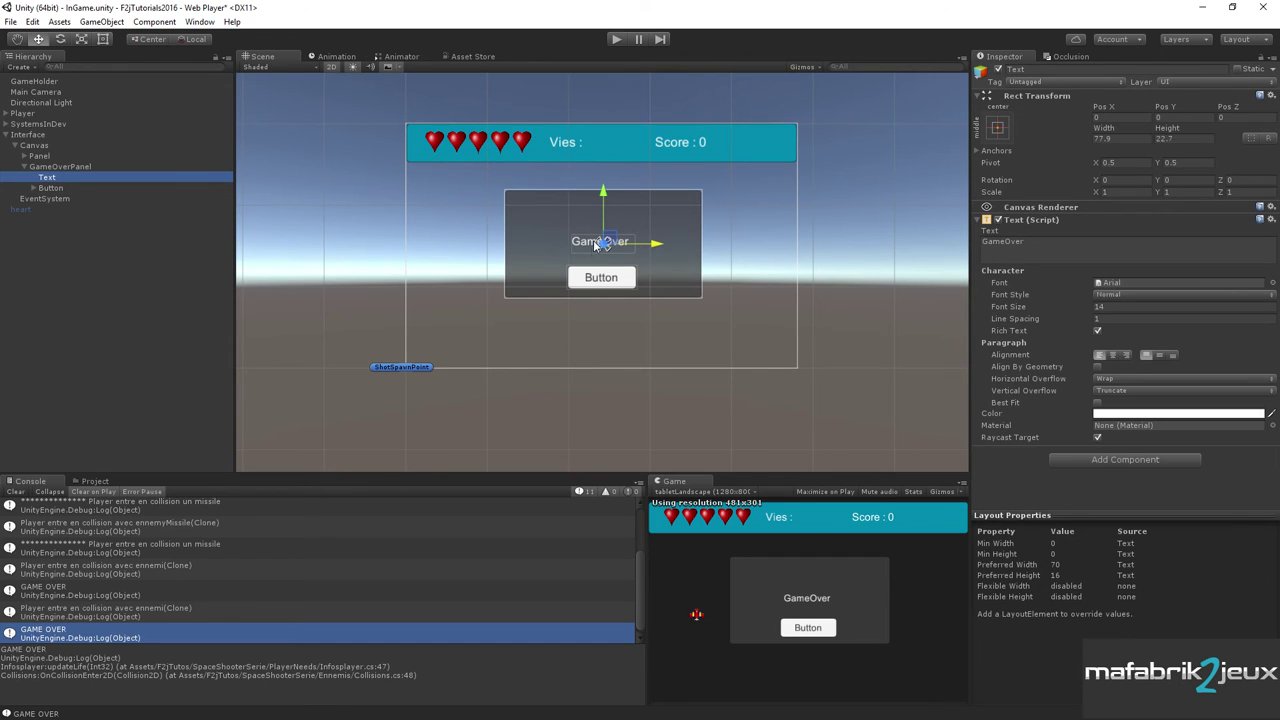
{"action": "left_click_drag", "start_coordinate": [603, 193], "coordinate": [611, 170]}
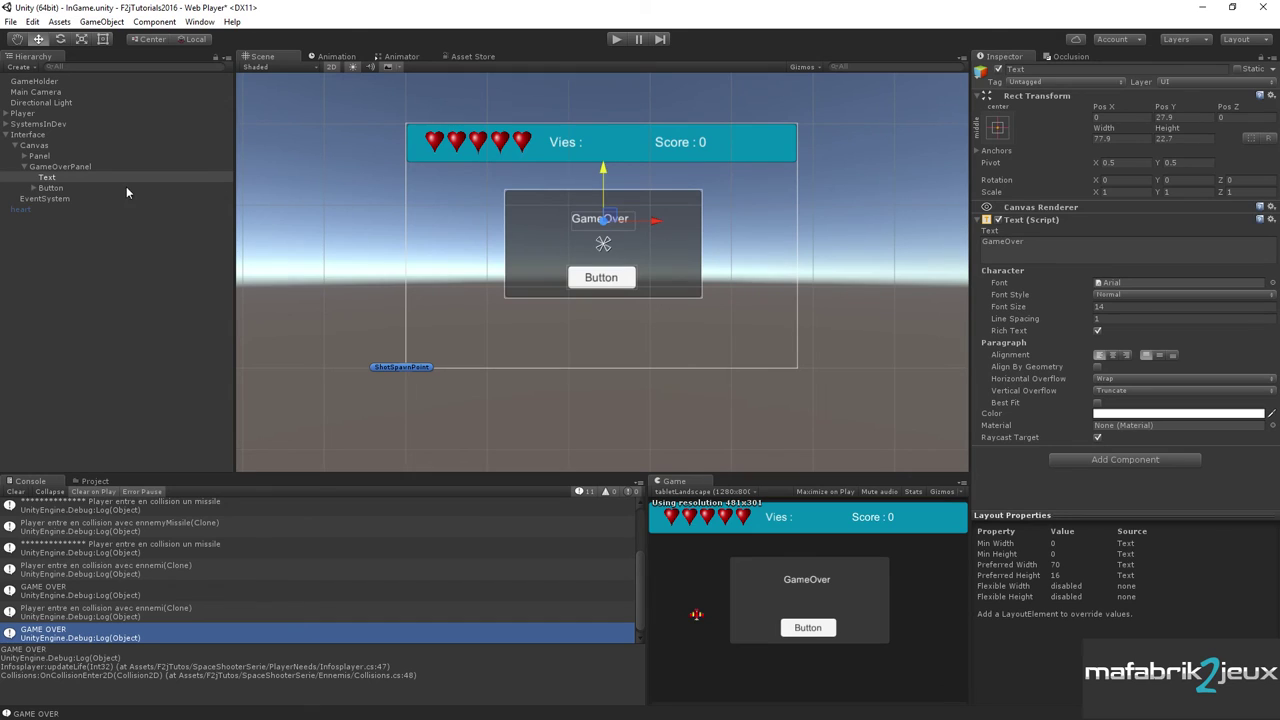
Change the button label to 'Replay' and nudge the button closer to the title.
{"action": "left_click", "coordinate": [55, 188]}
{"action": "left_click", "coordinate": [34, 188]}
{"action": "left_click", "coordinate": [56, 198]}
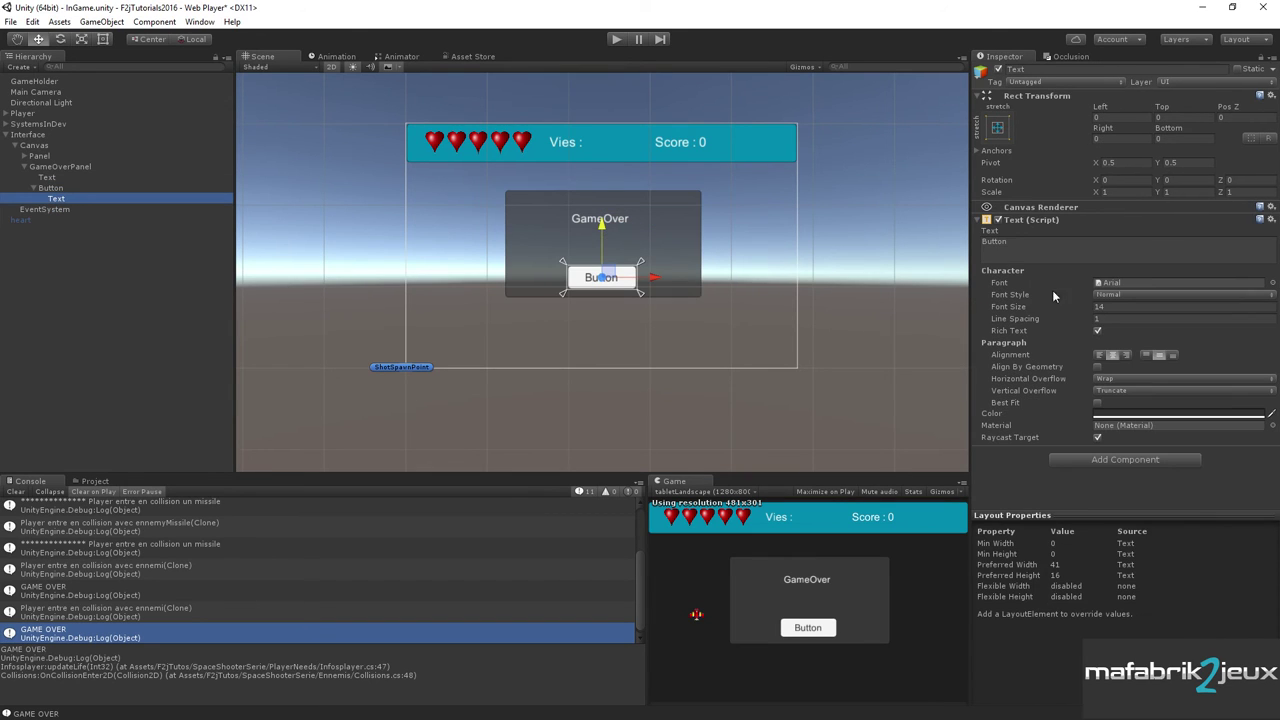
{"action": "left_click", "coordinate": [1018, 242]}
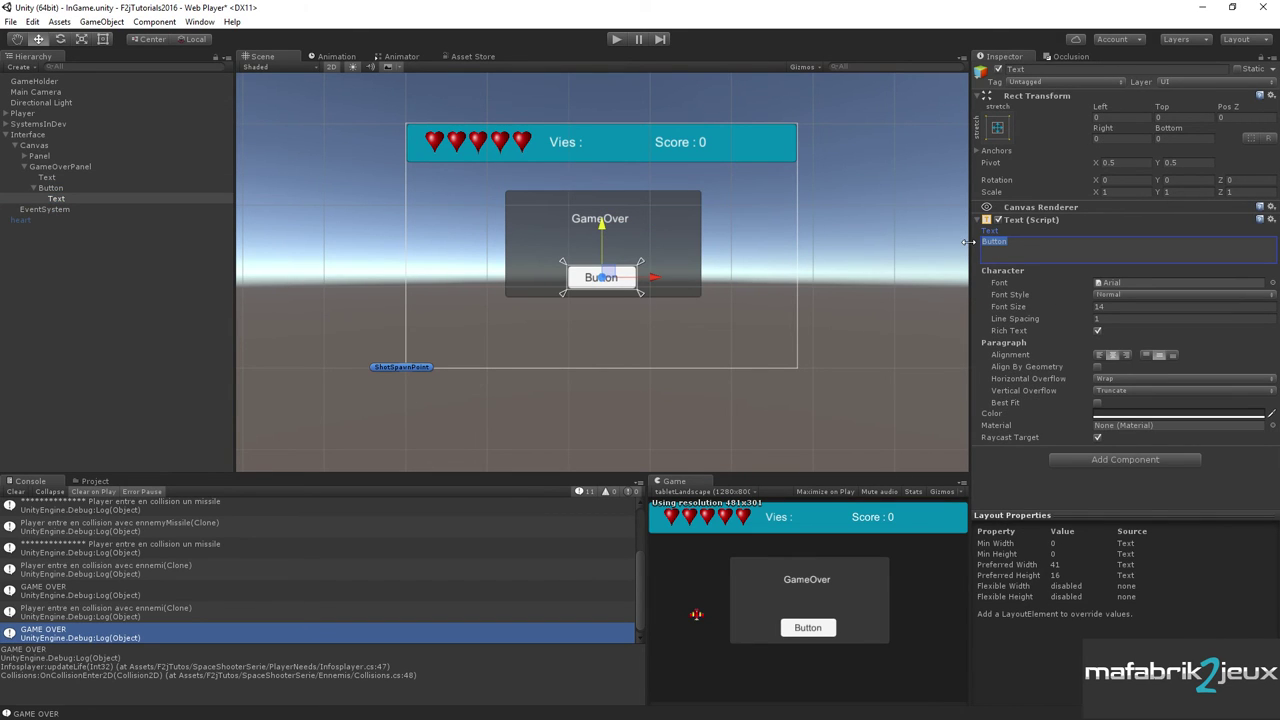
{"action": "type", "text": "R"}
{"action": "type", "text": "eplay"}
{"action": "left_click", "coordinate": [53, 190]}
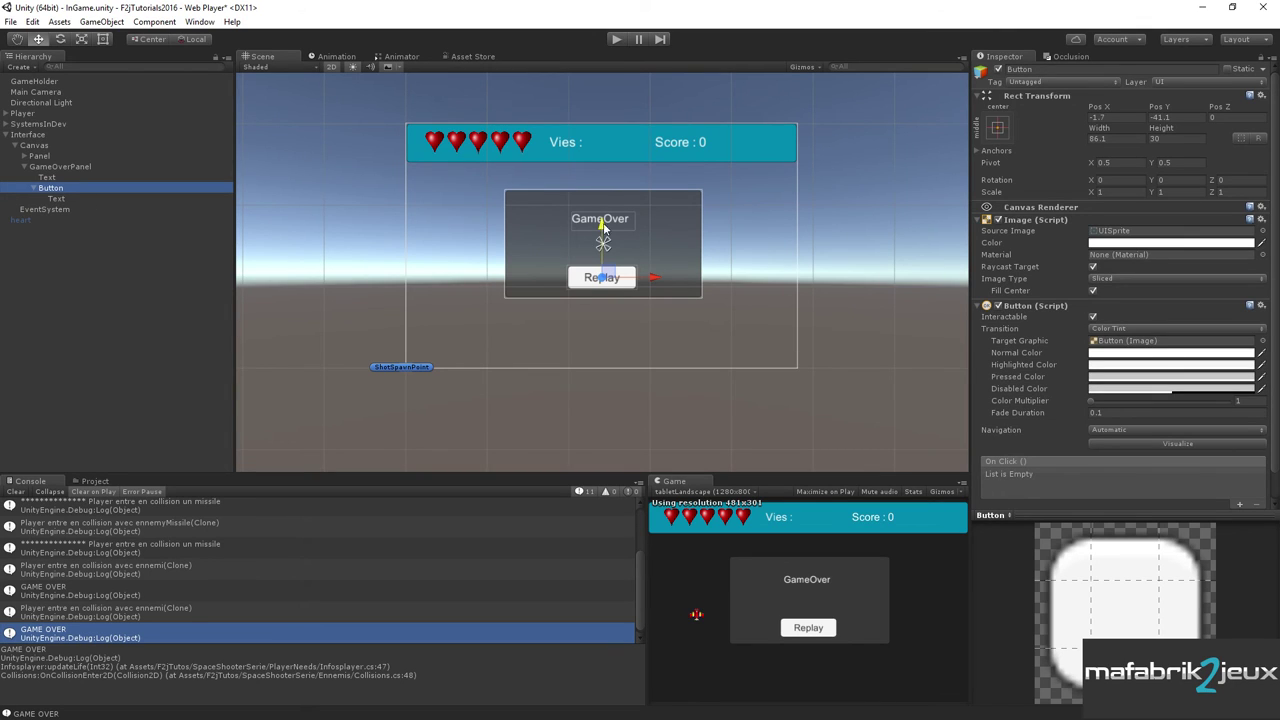
{"action": "left_click", "coordinate": [53, 189]}
{"action": "left_click_drag", "start_coordinate": [602, 228], "coordinate": [602, 211]}
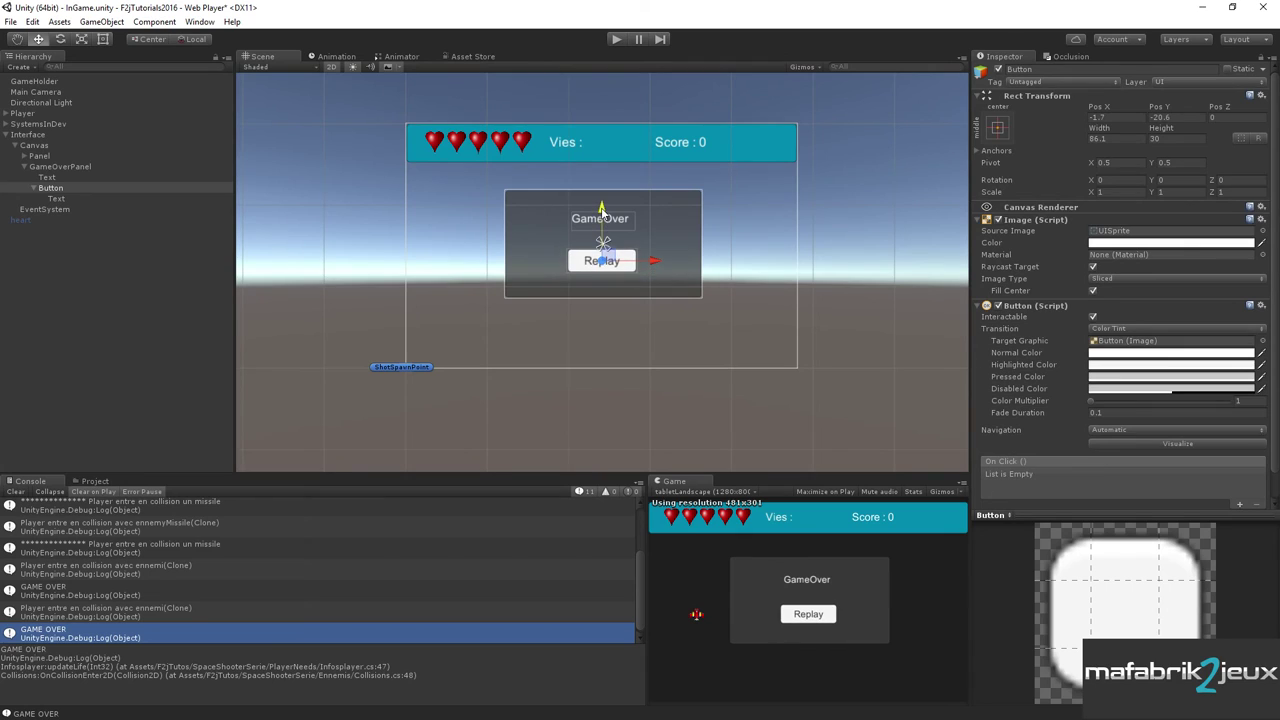
Narrow GameOverPanel from both sides and lower its top edge.
{"action": "left_click", "coordinate": [57, 166]}
{"action": "left_click", "coordinate": [103, 40]}
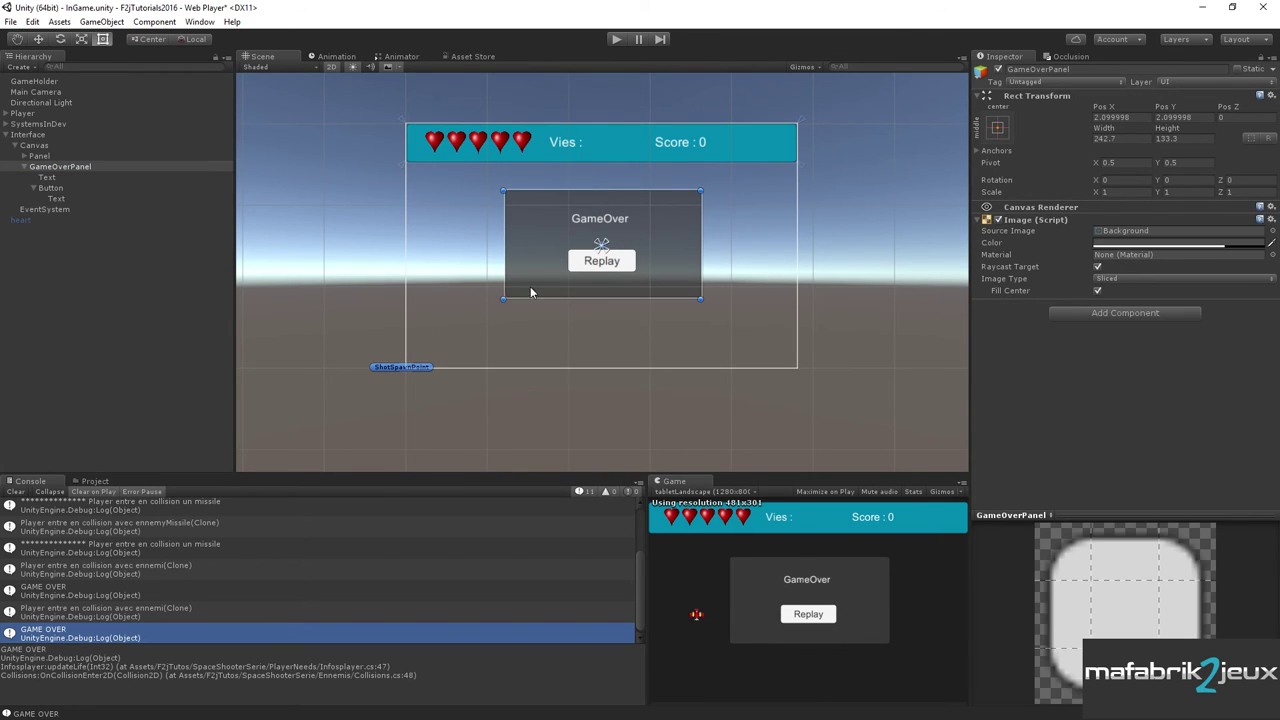
{"action": "left_click_drag", "start_coordinate": [505, 256], "coordinate": [537, 256]}
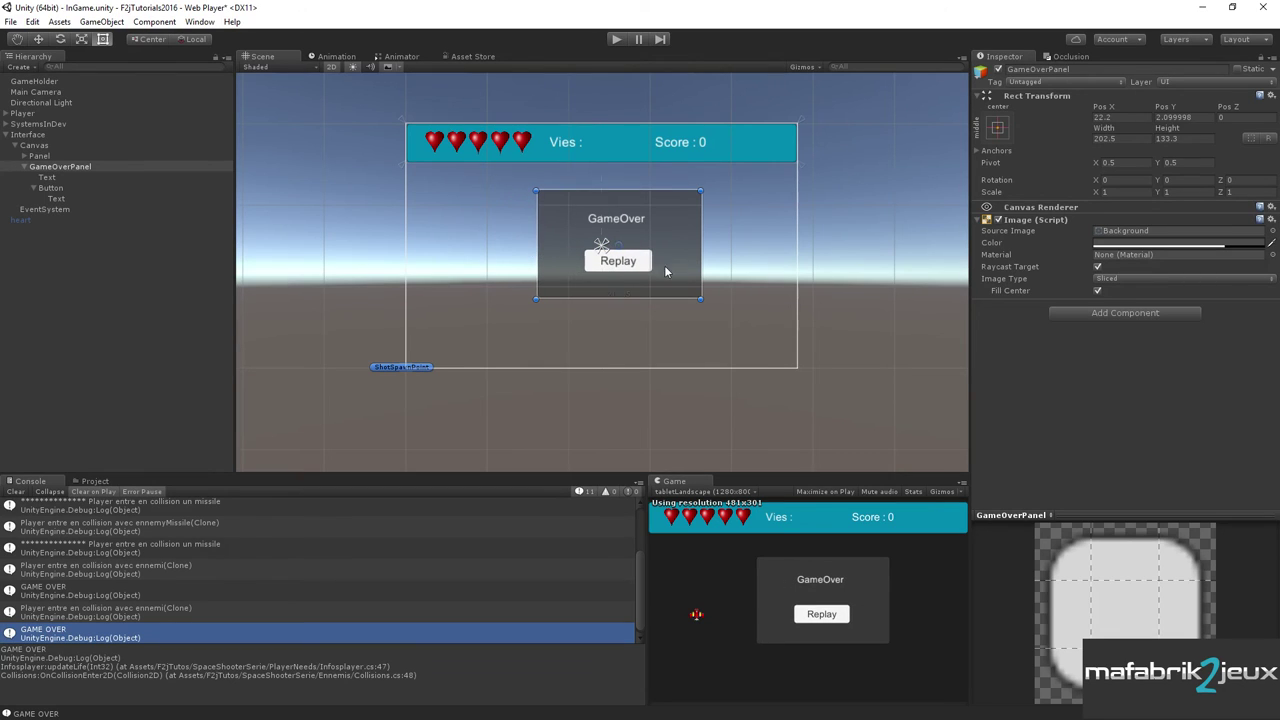
{"action": "left_click_drag", "start_coordinate": [701, 250], "coordinate": [676, 242]}
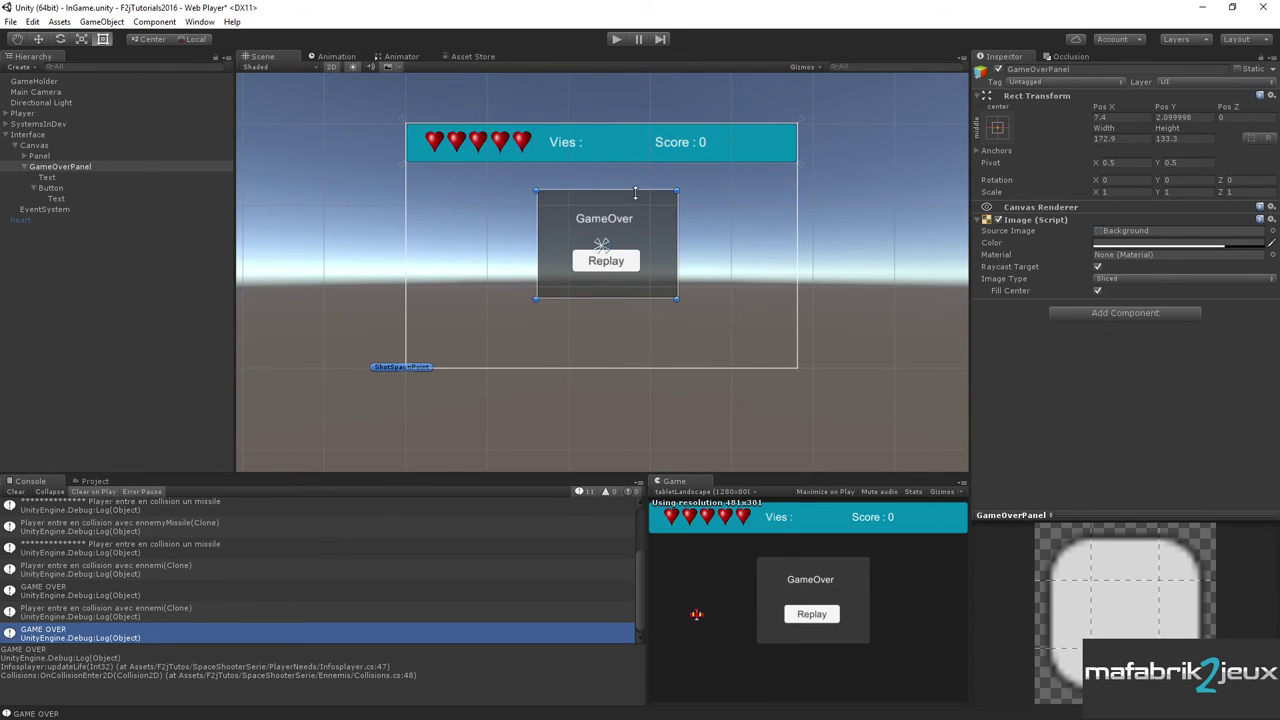
{"action": "left_click_drag", "start_coordinate": [634, 190], "coordinate": [632, 219]}
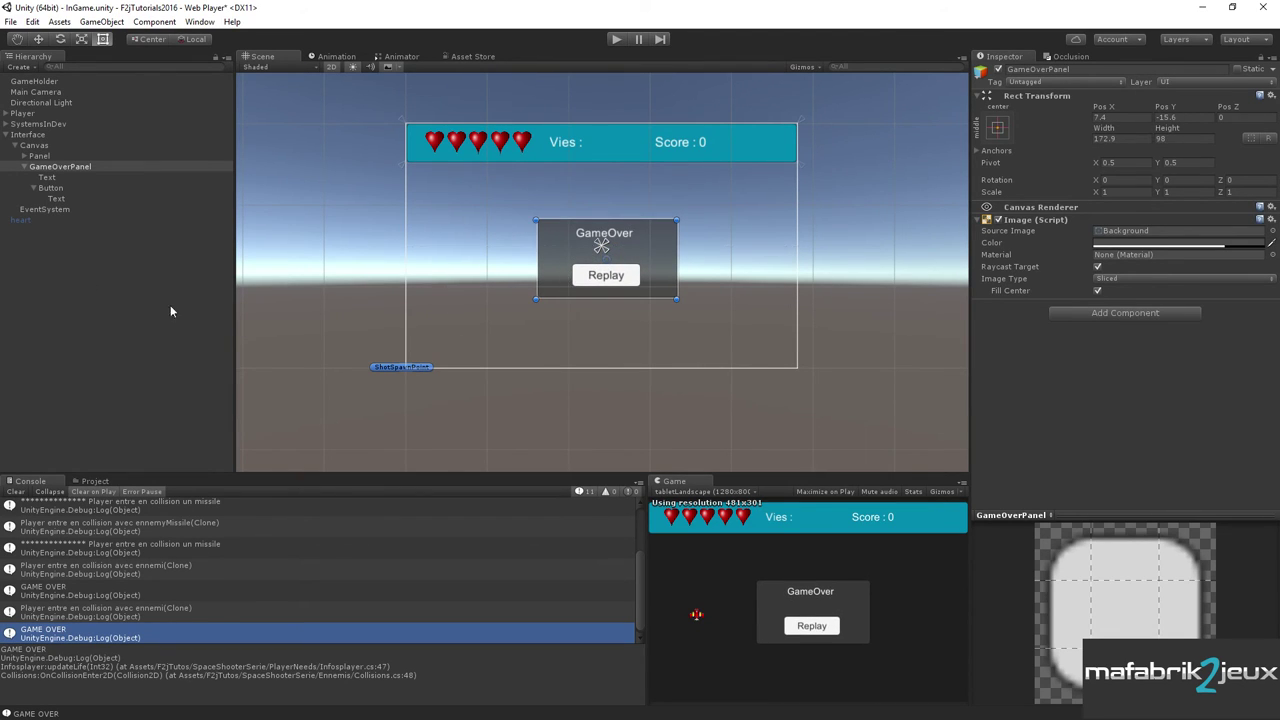
Reposition and widen the GameOver title, with font size 20 and centre alignment.
{"action": "left_click", "coordinate": [47, 177]}
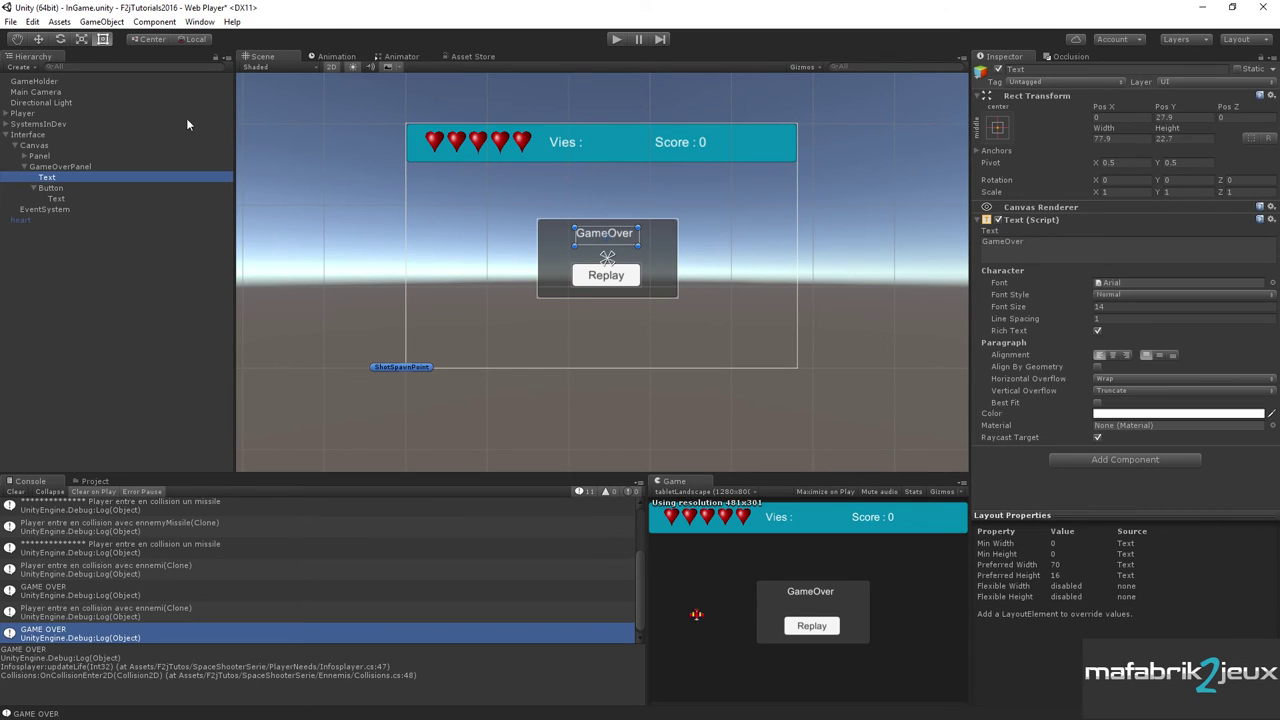
{"action": "left_click", "coordinate": [40, 40]}
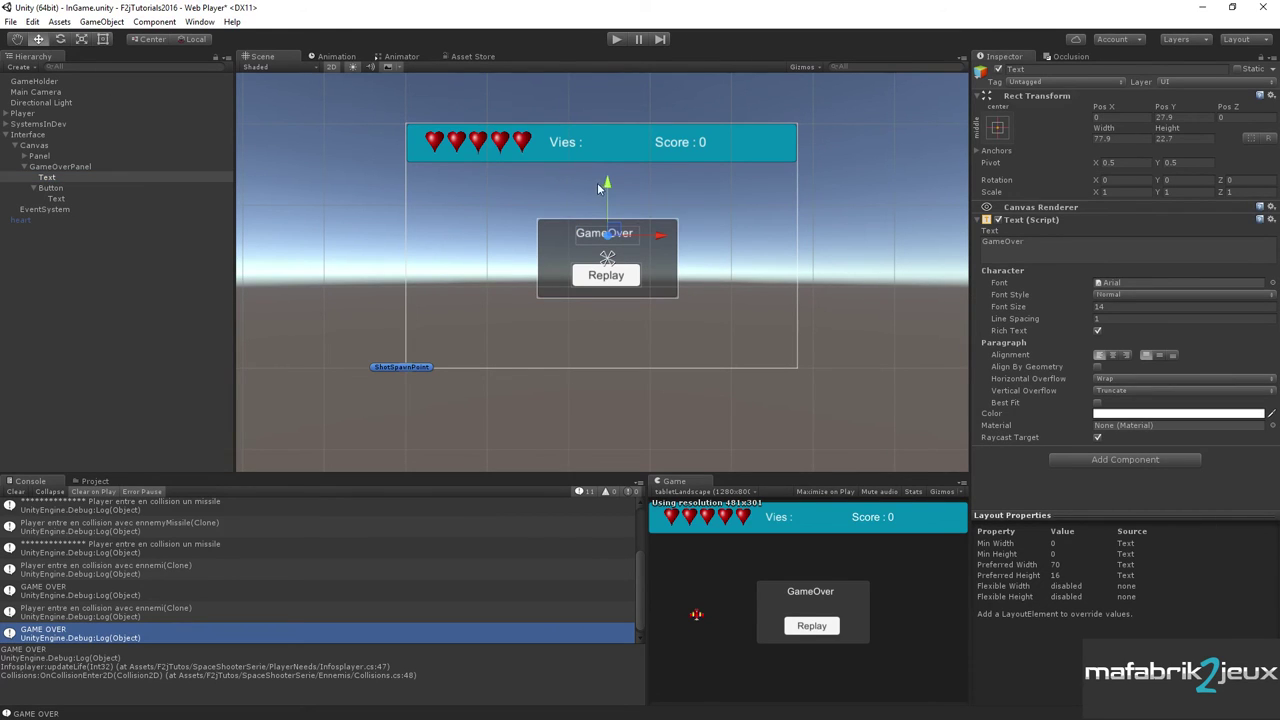
{"action": "left_click_drag", "start_coordinate": [607, 184], "coordinate": [607, 191]}
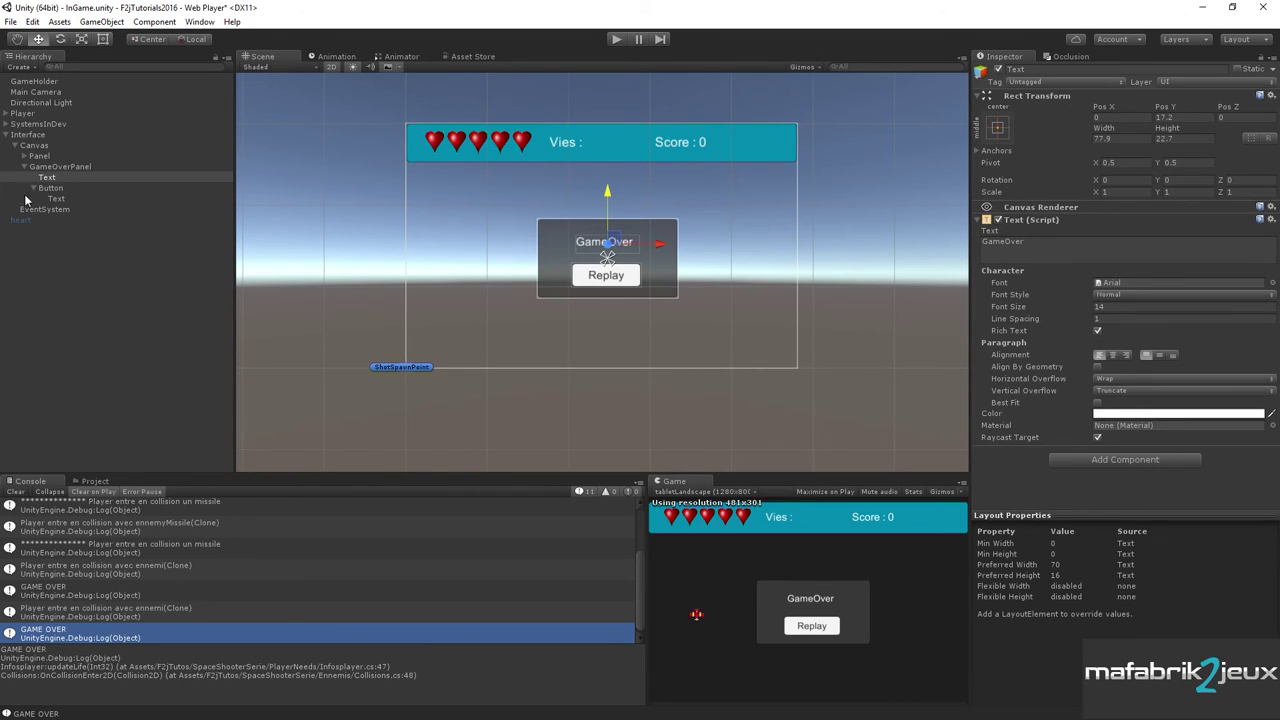
{"action": "left_click", "coordinate": [103, 40]}
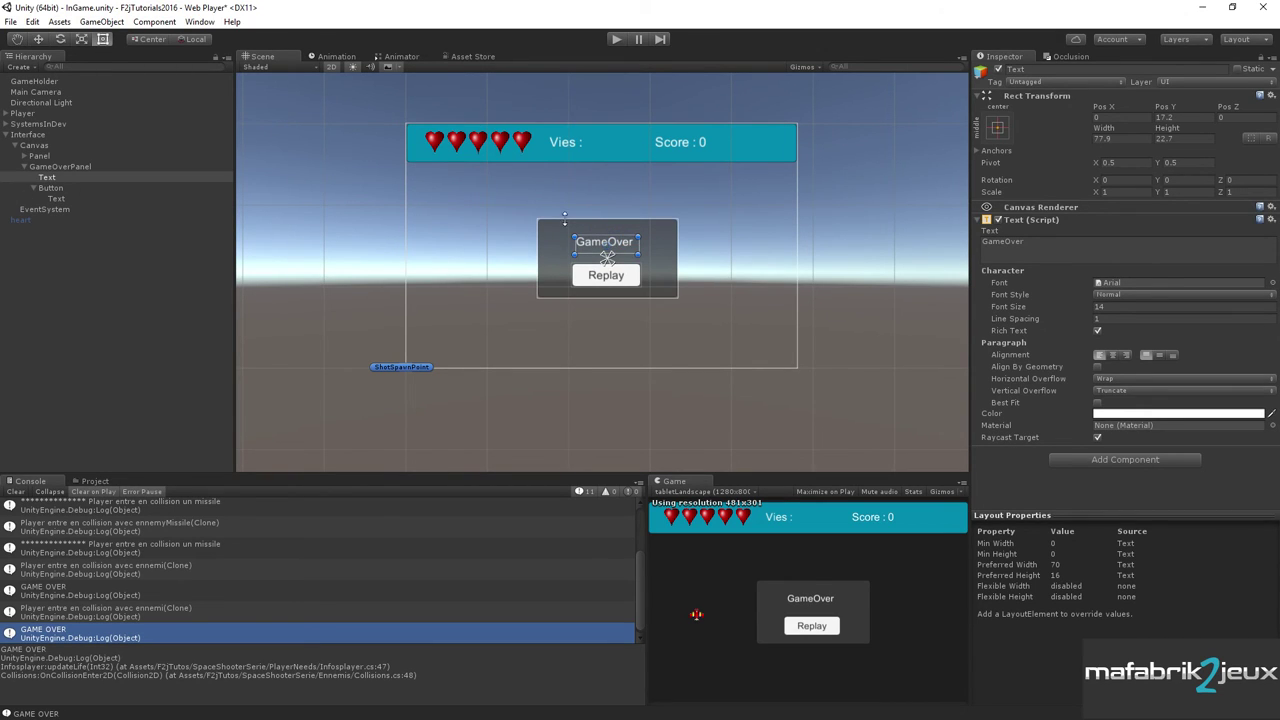
{"action": "left_click_drag", "start_coordinate": [648, 244], "coordinate": [664, 244]}
{"action": "mouse_move", "coordinate": [574, 244]}
{"action": "left_mouse_down"}
{"action": "mouse_move", "coordinate": [554, 244]}
{"action": "mouse_move", "coordinate": [609, 221]}
{"action": "left_mouse_up"}
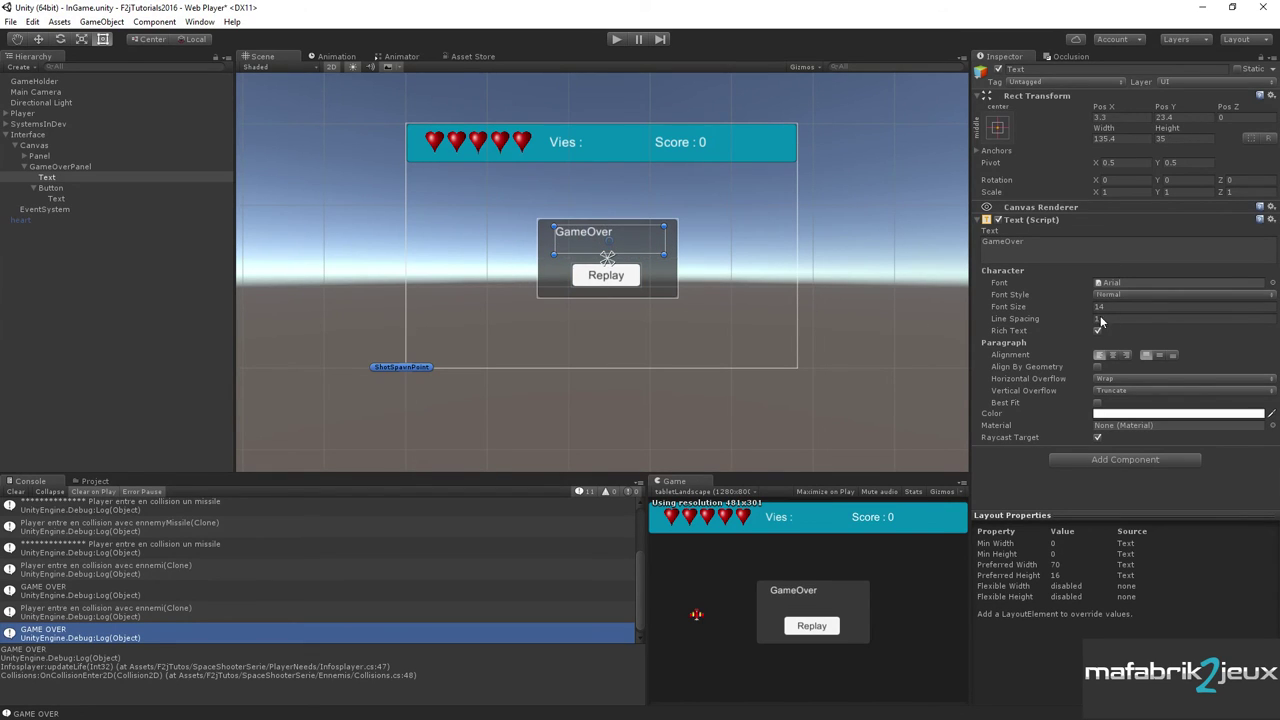
{"action": "left_click", "coordinate": [1100, 307]}
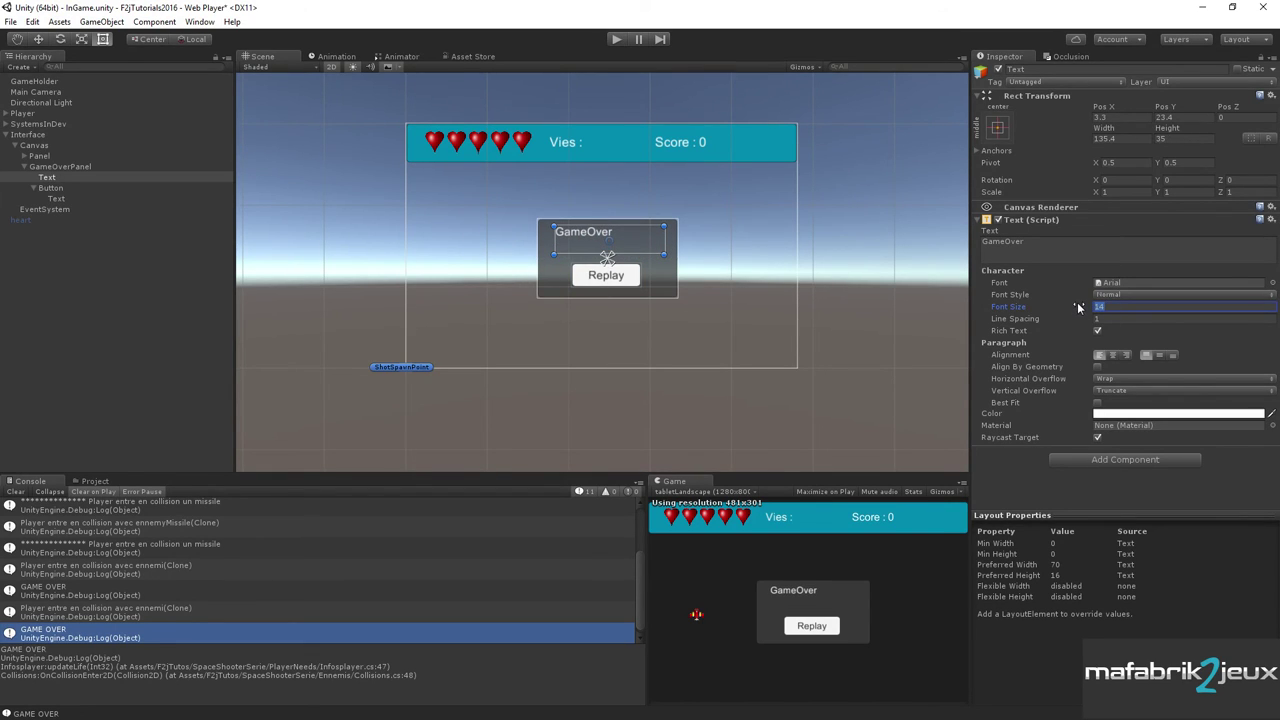
{"action": "type", "text": "20"}
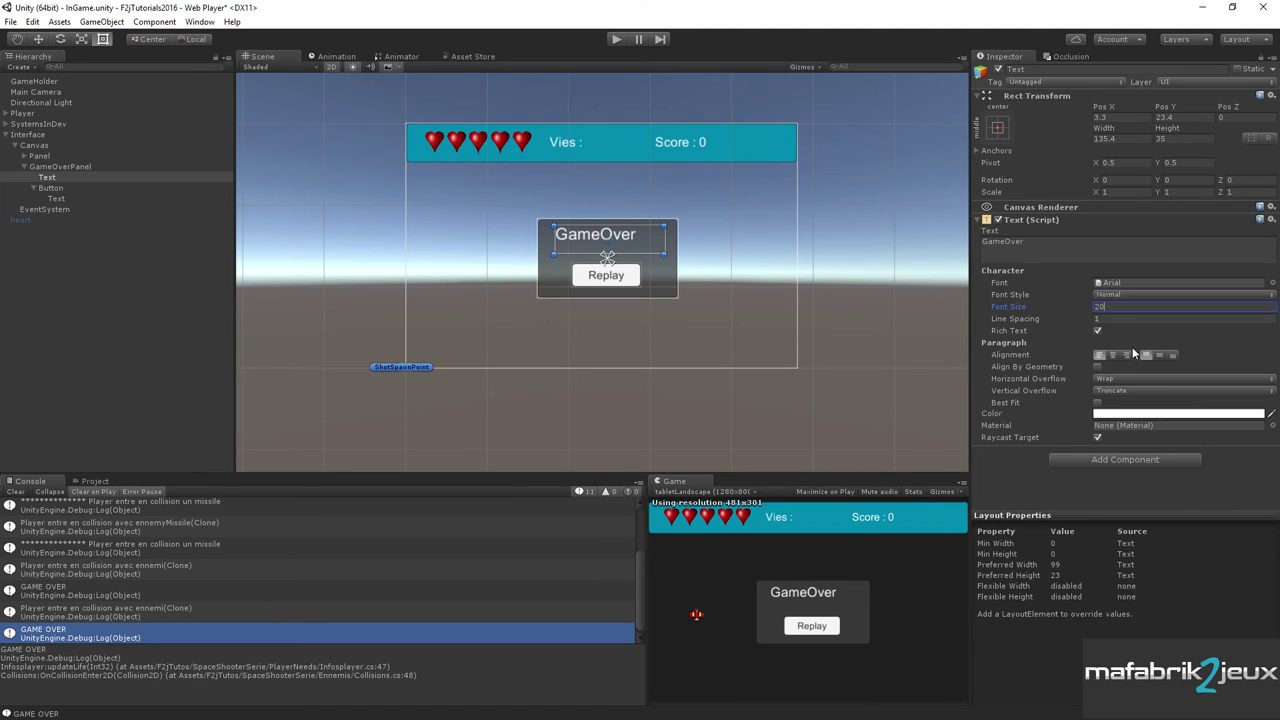
{"action": "left_click", "coordinate": [1112, 355]}
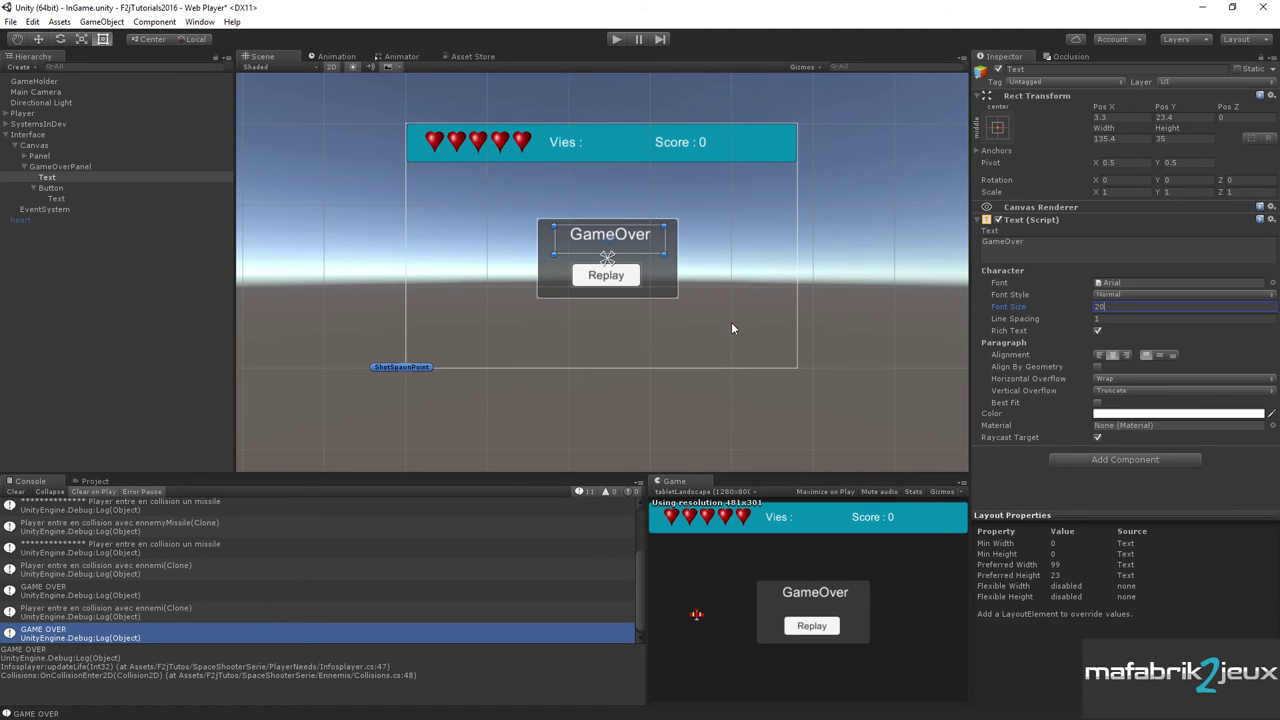
{"action": "left_click", "coordinate": [38, 38]}
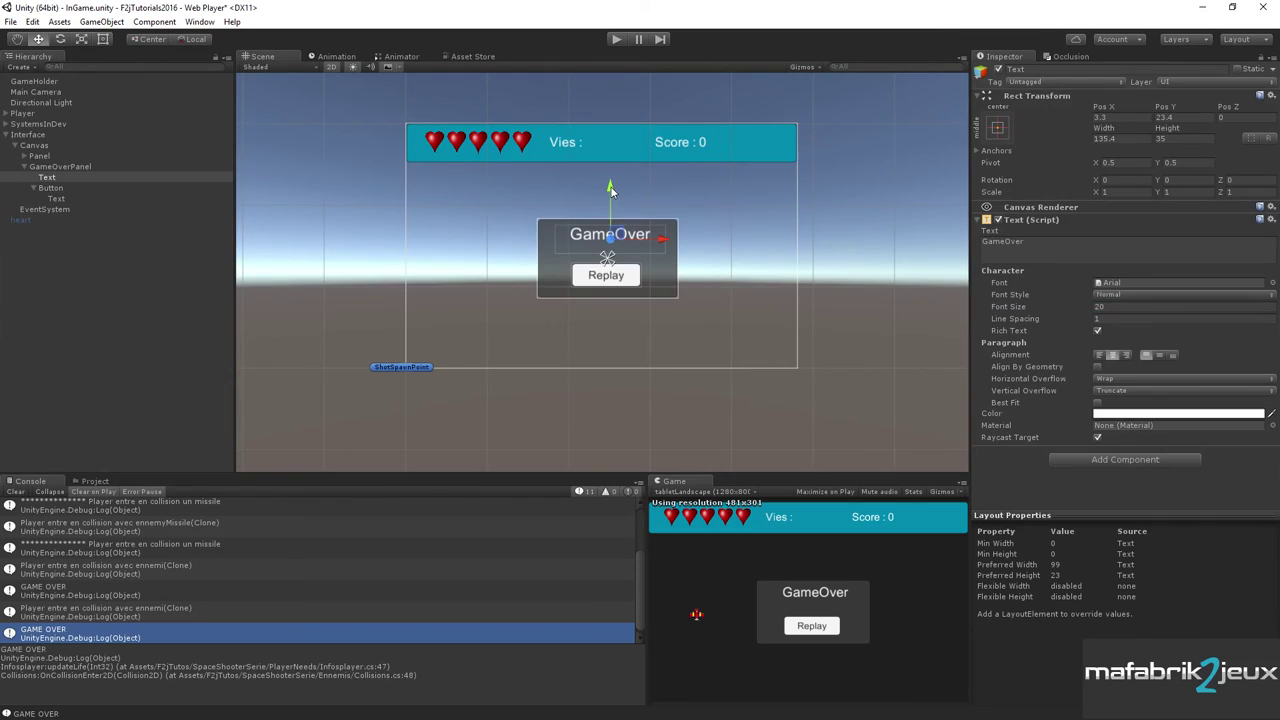
{"action": "left_click_drag", "start_coordinate": [611, 190], "coordinate": [611, 190]}
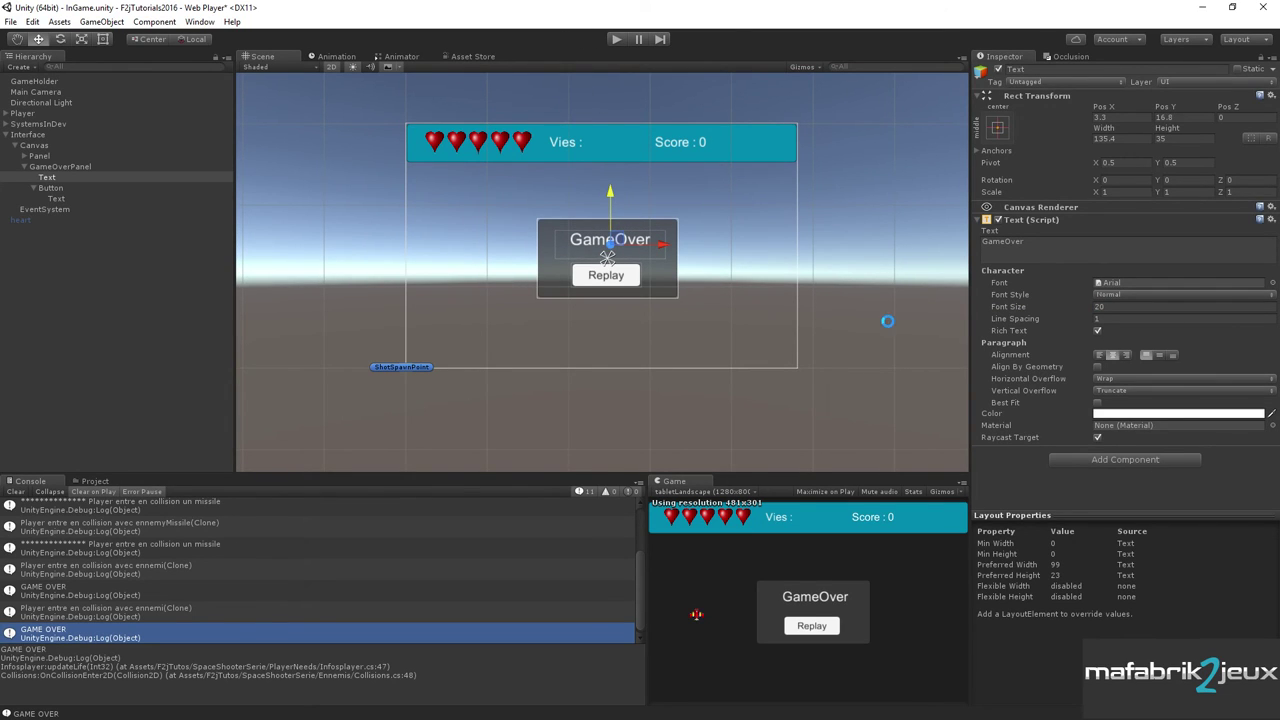
Save the scene and switch to MonoDevelop showing GameController.cs.
{"action": "key", "text": "ctrl+s"}
{"action": "left_click", "coordinate": [69, 167]}
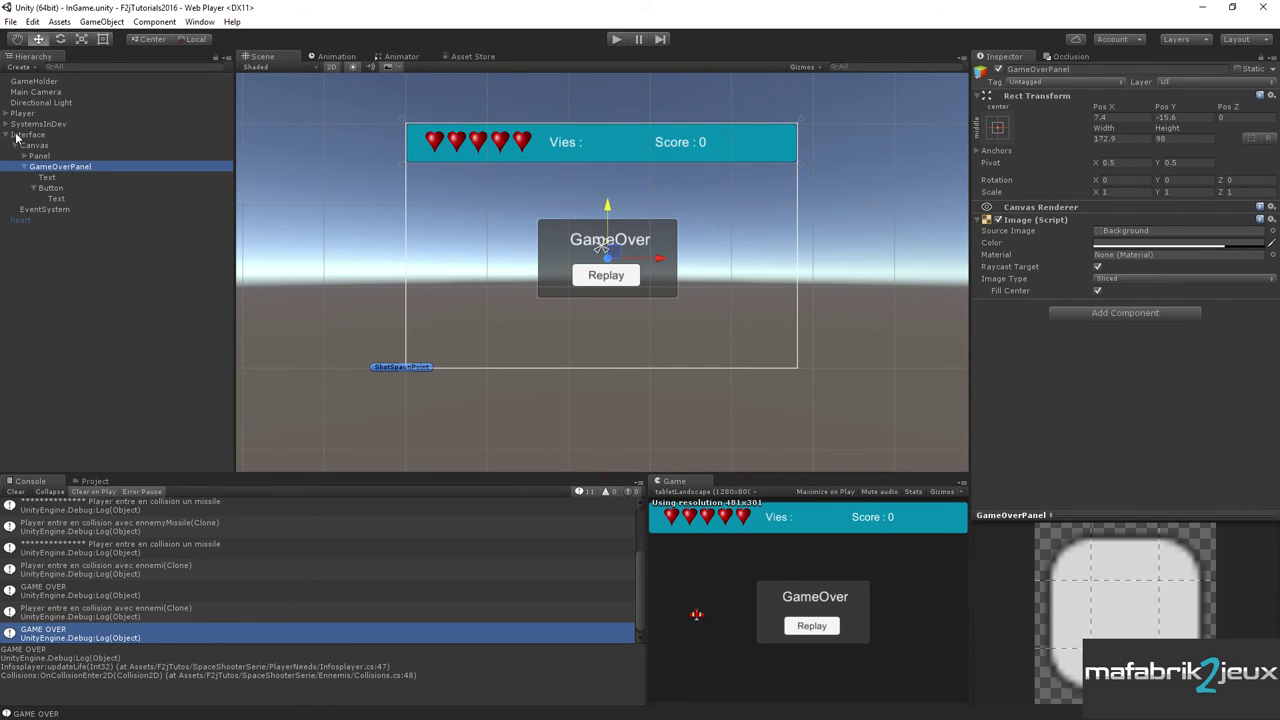
{"action": "left_click", "coordinate": [28, 134]}
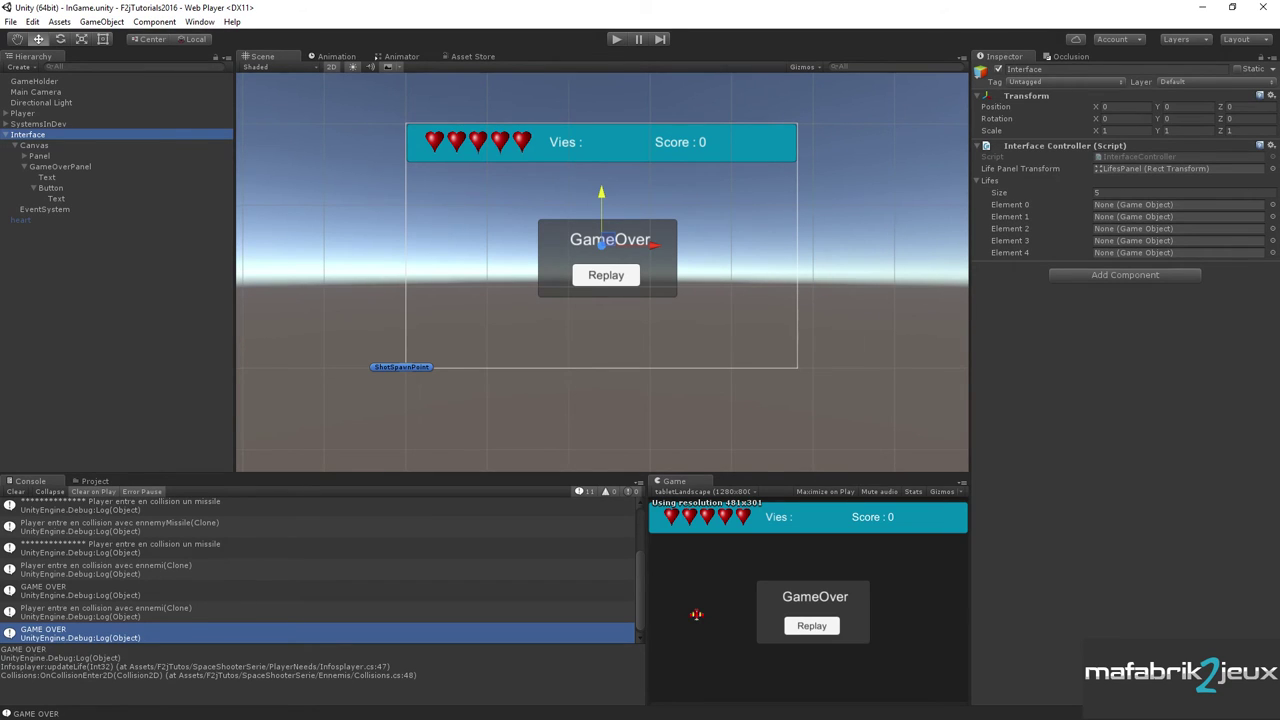
{"action": "key", "text": "alt+Tab"}
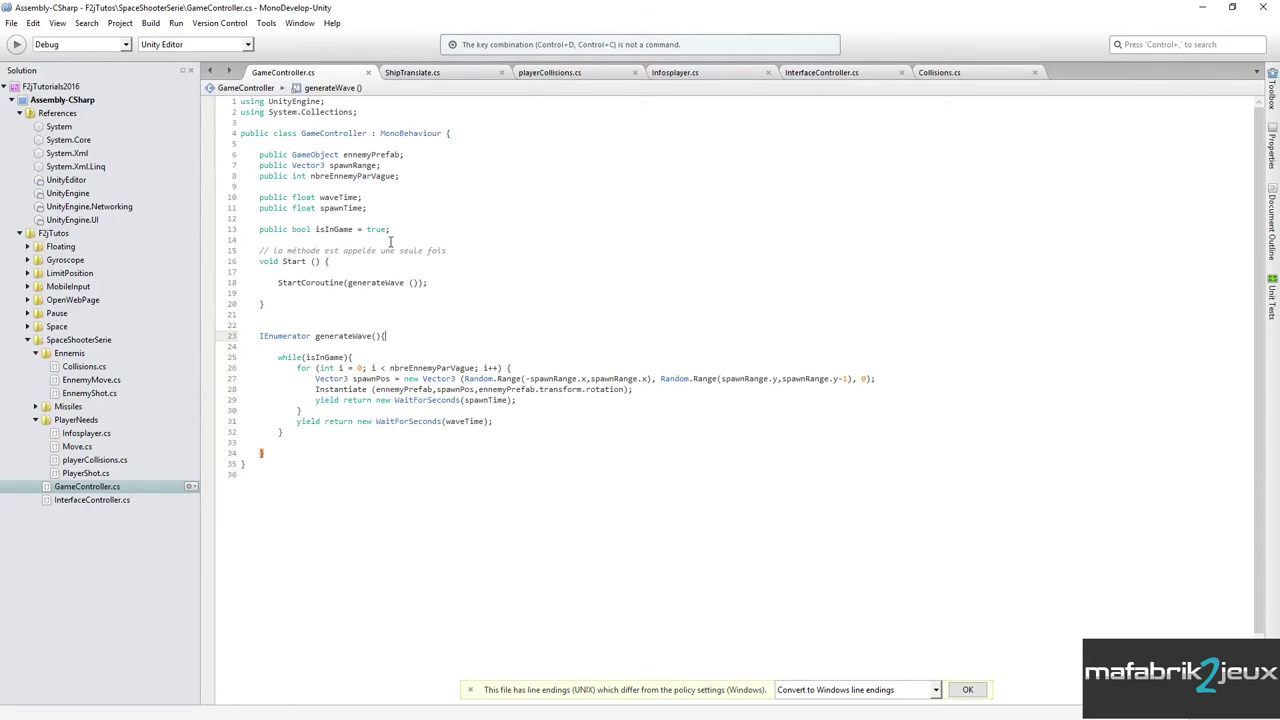
In InterfaceController.cs, declare 'public GameObject gameOverPanel;' below the lifes array.
{"action": "left_click", "coordinate": [806, 76]}
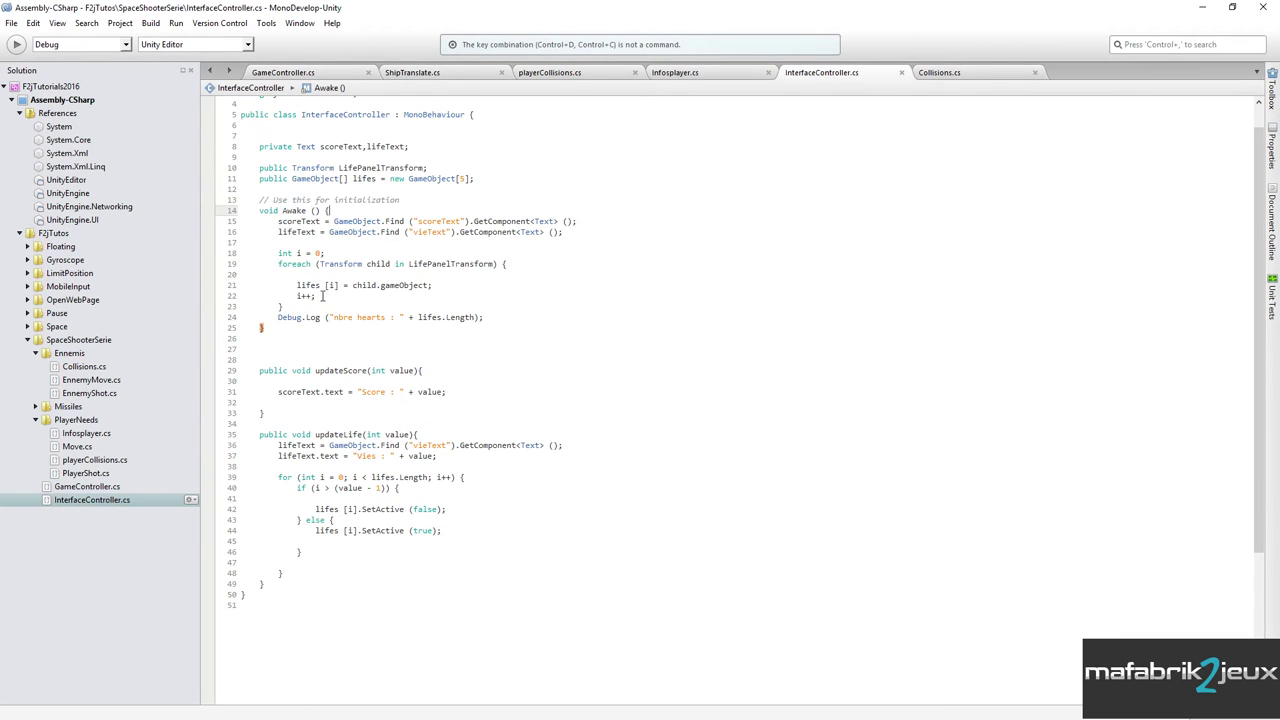
{"action": "left_click", "coordinate": [526, 194]}
{"action": "key", "text": "Return"}
{"action": "key", "text": "Return"}
{"action": "type", "text": "publi"}
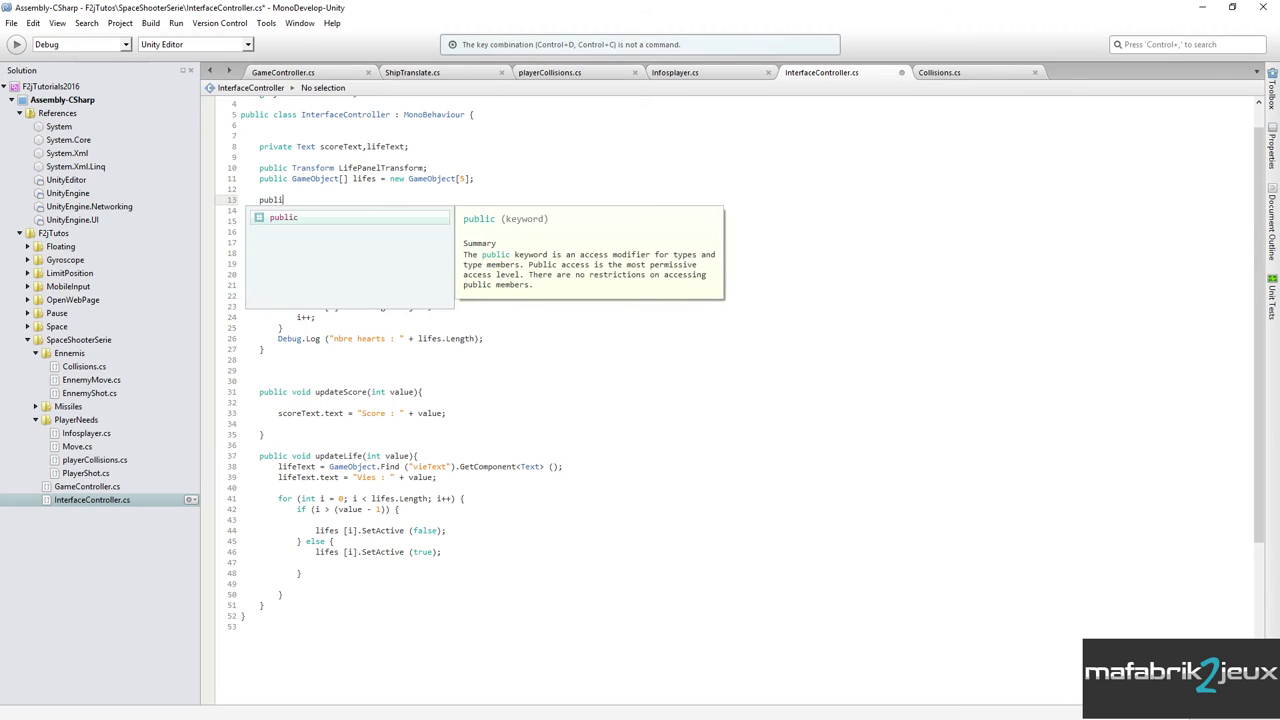
{"action": "type", "text": "c"}
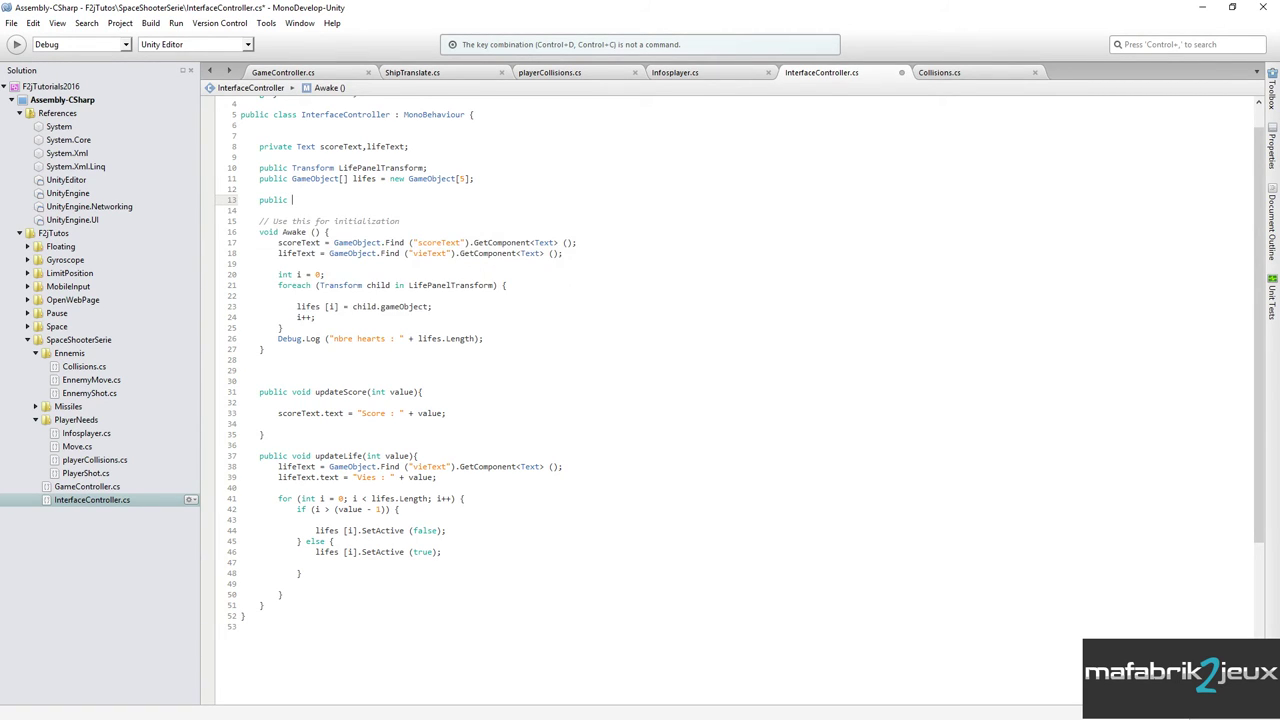
{"action": "type", "text": " Game"}
{"action": "key", "text": "Return"}
{"action": "type", "text": "GameOve"}
{"action": "key", "text": "BackSpace"}
{"action": "key", "text": "BackSpace"}
{"action": "key", "text": "BackSpace"}
{"action": "key", "text": "BackSpace"}
{"action": "key", "text": "BackSpace"}
{"action": "key", "text": "BackSpace"}
{"action": "key", "text": "BackSpace"}
{"action": "key", "text": "BackSpace"}
{"action": "type", "text": "gameOverP"}
{"action": "type", "text": "anel;"}
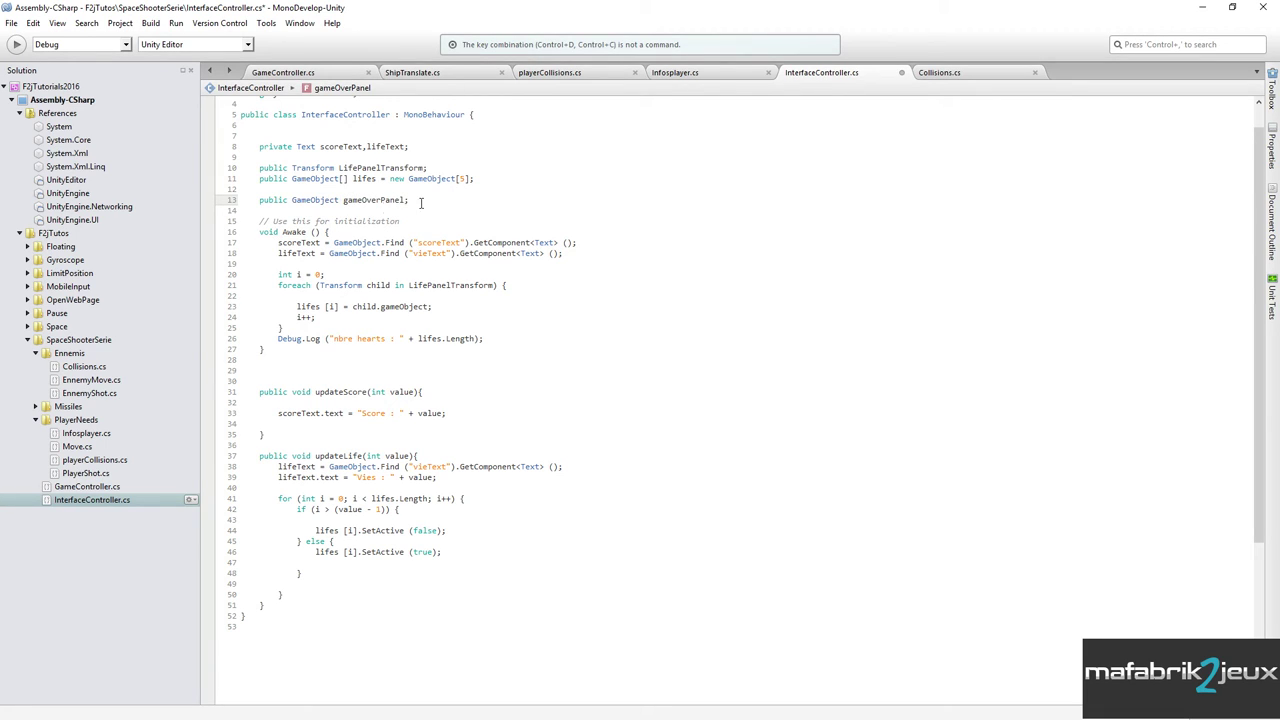
Add 'gameOverPanel.SetActive (false);' at the end of Awake(), checking the Infosplayer script.
{"action": "double_click", "coordinate": [371, 199]}
{"action": "key", "text": "ctrl+c"}
{"action": "left_click", "coordinate": [498, 340]}
{"action": "key", "text": "Return"}
{"action": "key", "text": "Return"}
{"action": "key", "text": "ctrl+v"}
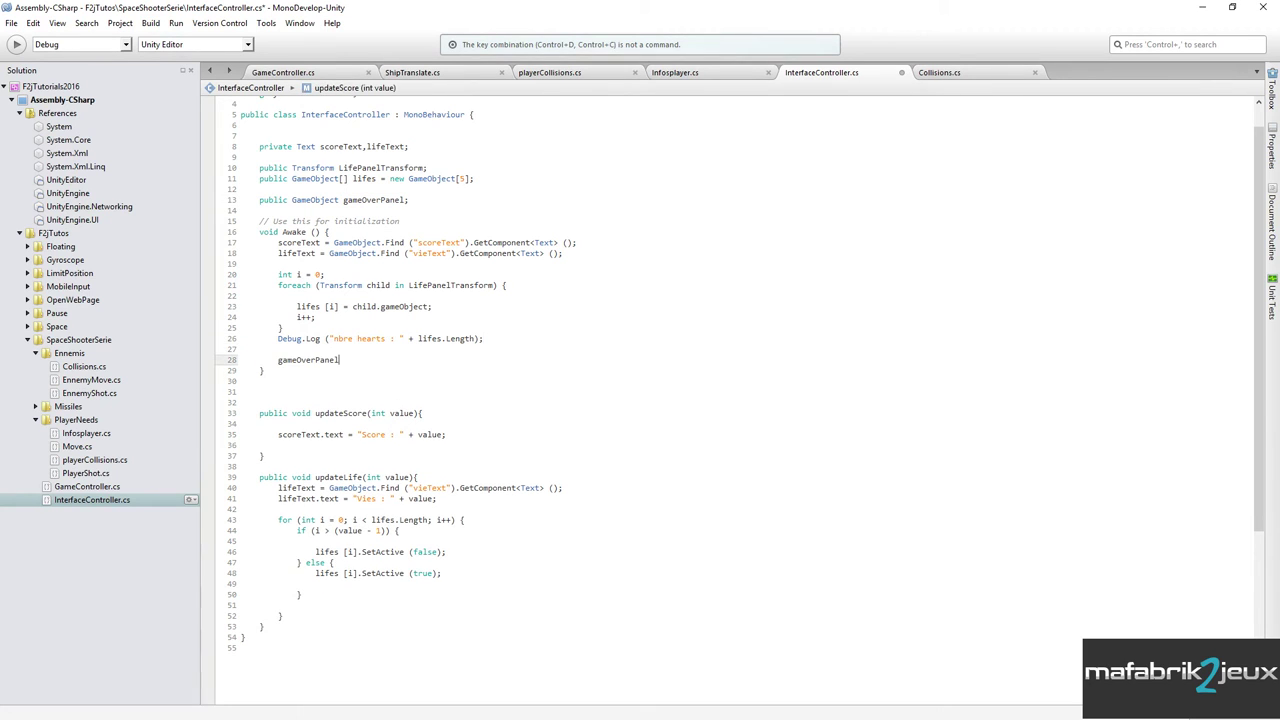
{"action": "type", "text": ".SetA"}
{"action": "key", "text": "Return"}
{"action": "type", "text": "(fal"}
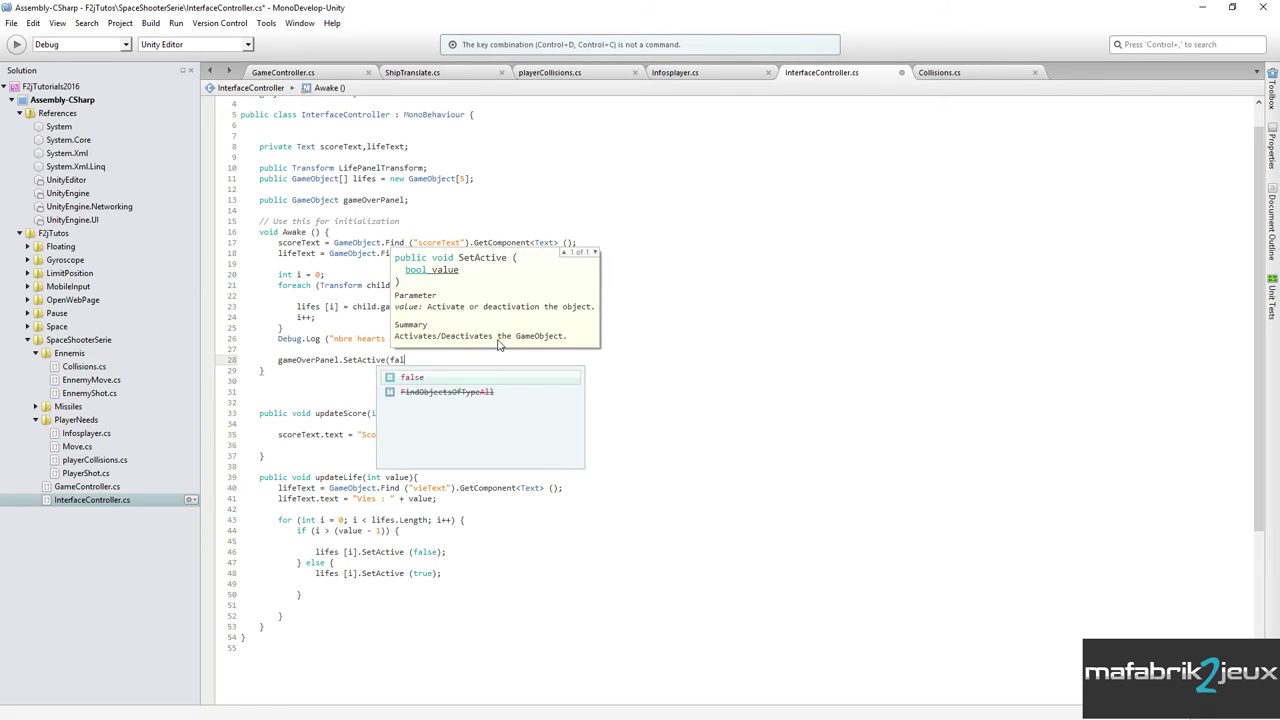
{"action": "type", "text": "se);"}
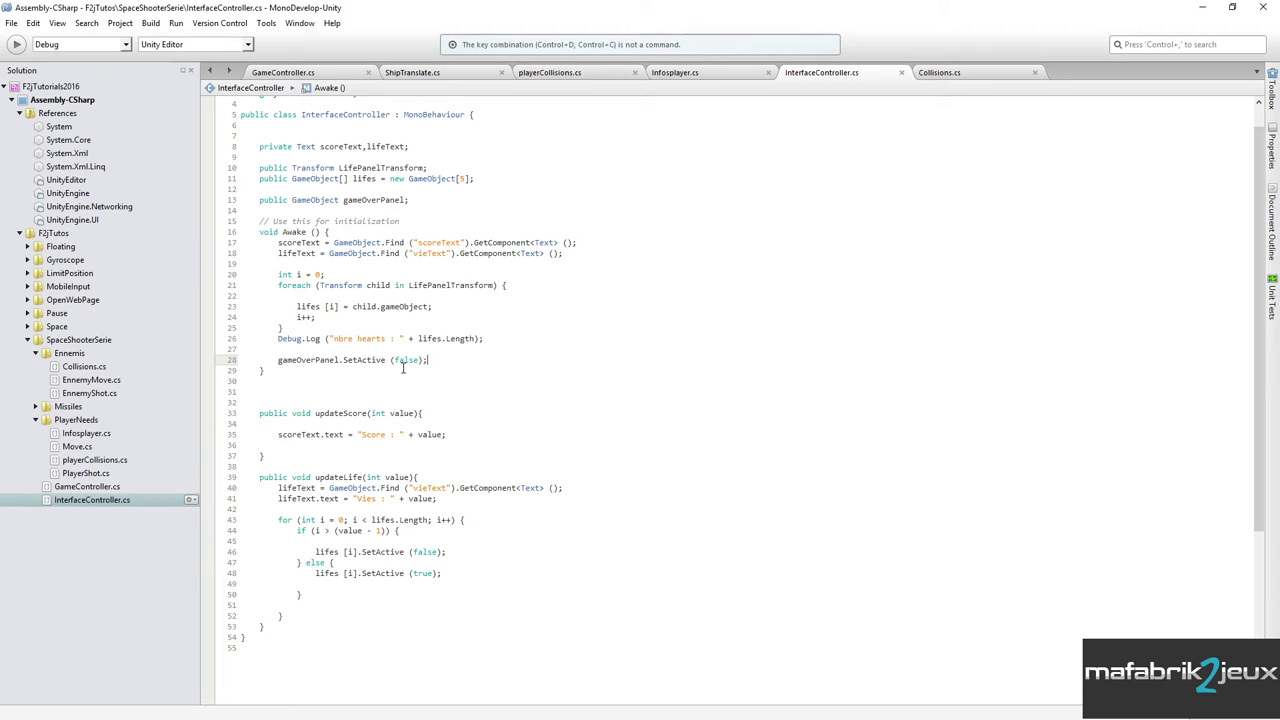
{"action": "left_click", "coordinate": [687, 75]}
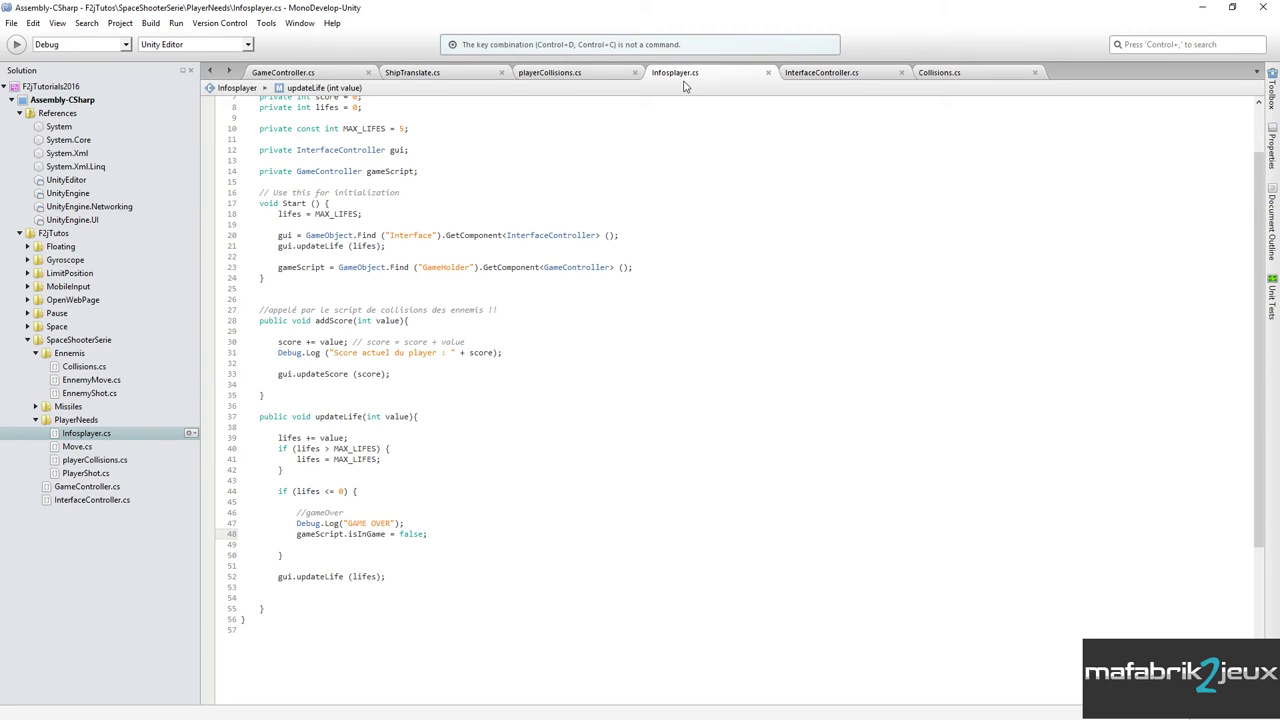
{"action": "left_click", "coordinate": [831, 79]}
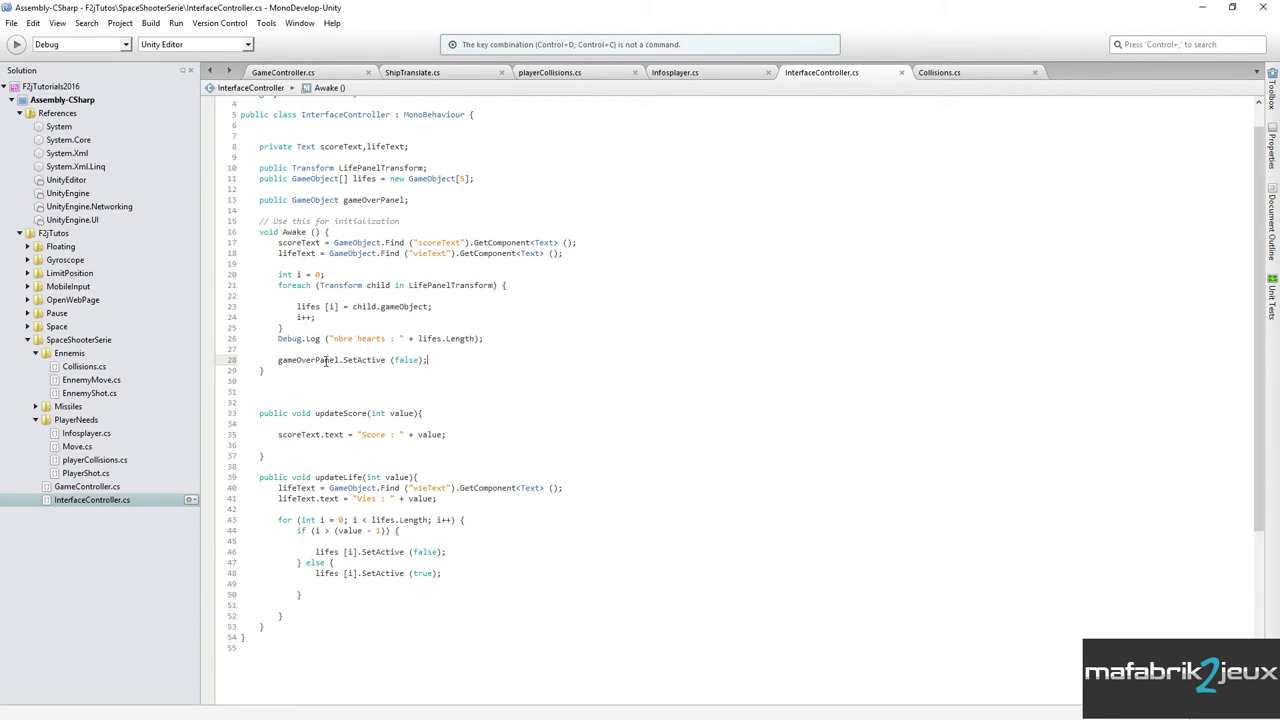
In Infosplayer.cs, add the comment '//stoppe la génératino d'ennemis !!' after isInGame = false.
{"action": "left_click", "coordinate": [693, 78]}
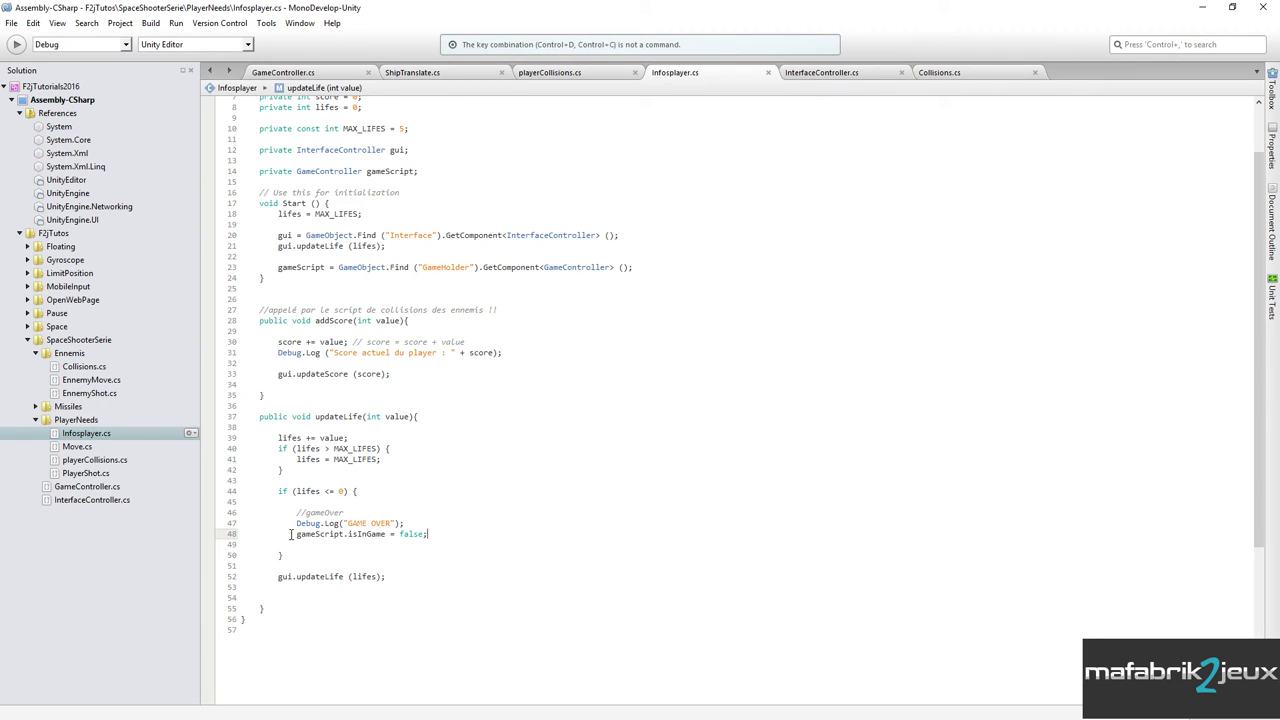
{"action": "mouse_move", "coordinate": [296, 534]}
{"action": "left_mouse_down"}
{"action": "mouse_move", "coordinate": [451, 519]}
{"action": "mouse_move", "coordinate": [456, 530]}
{"action": "left_mouse_up"}
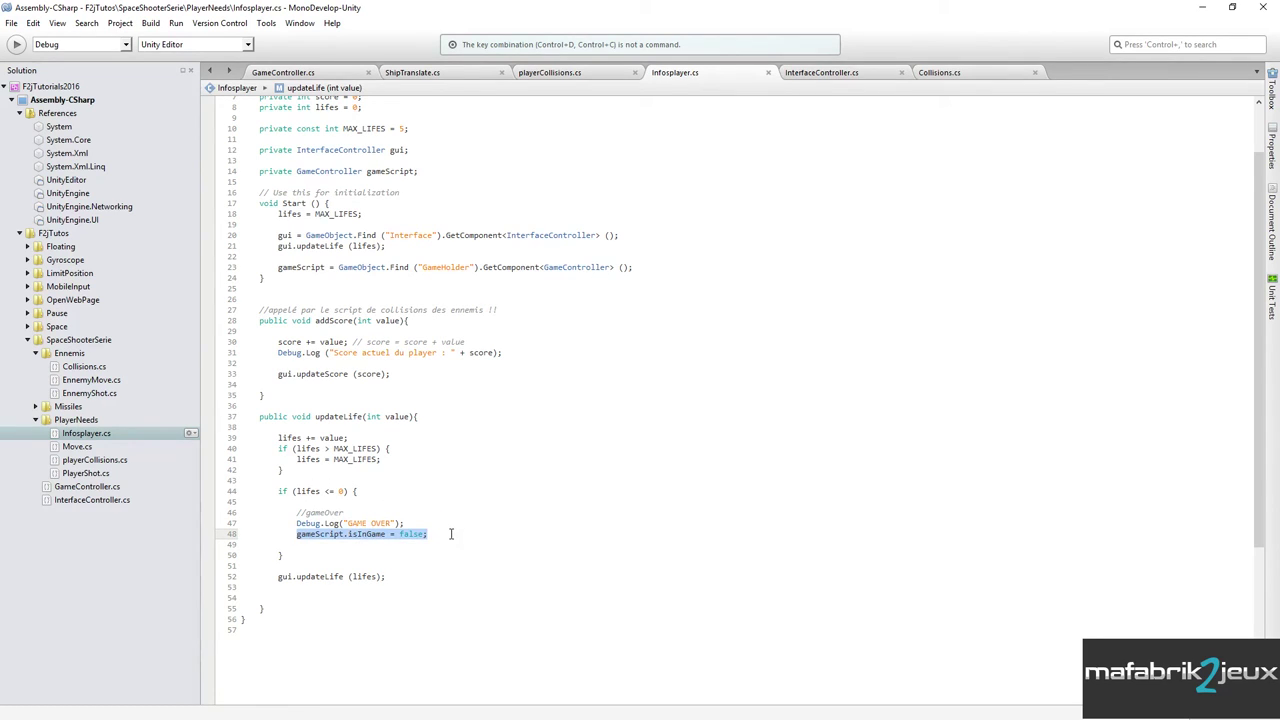
{"action": "left_click", "coordinate": [456, 530]}
{"action": "type", "text": "//sto"}
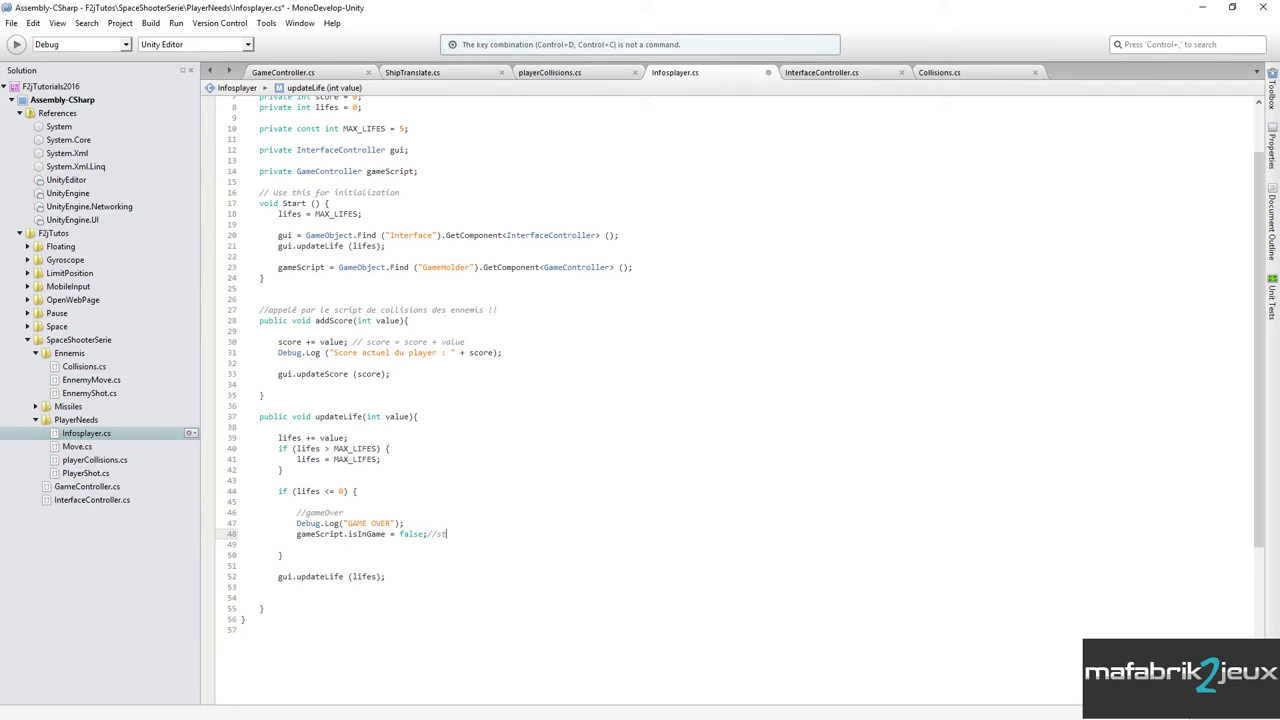
{"action": "type", "text": "ppe la générat"}
{"action": "type", "text": "ino d'ennemis"}
{"action": "type", "text": " !!"}
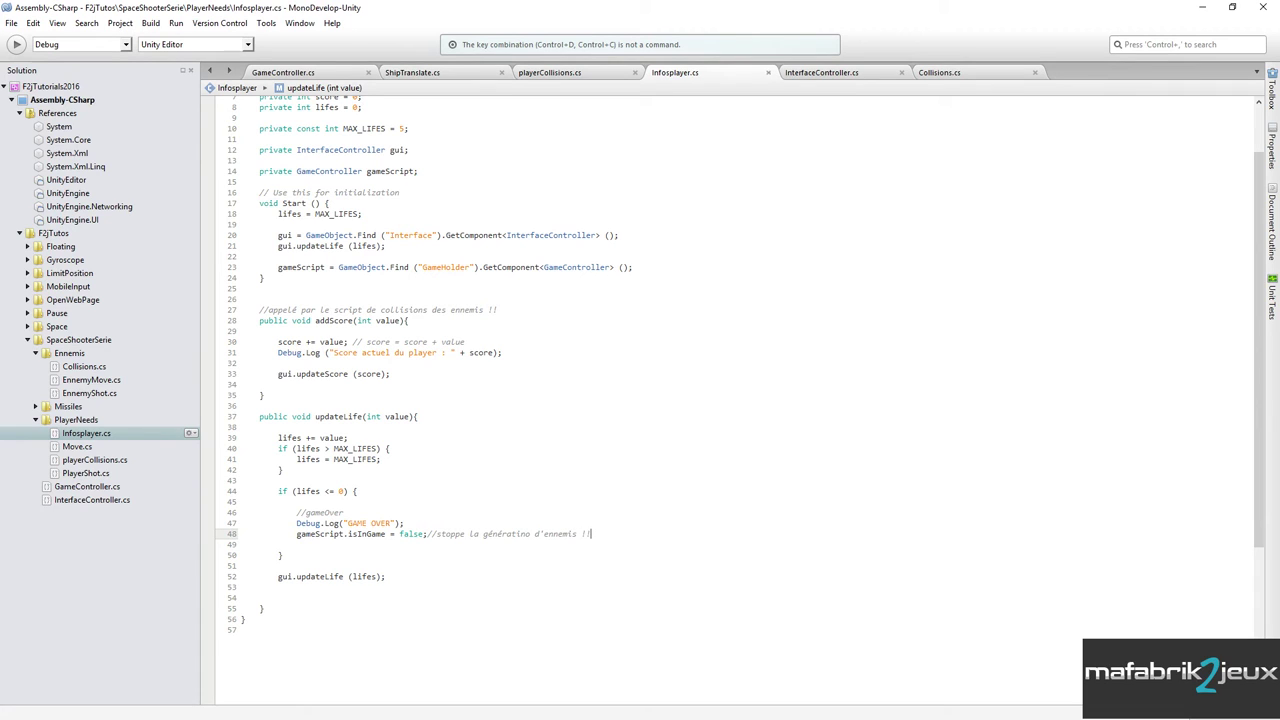
Add 'if (lifes < 0) { lifes = 0; }' after the max-lives check in updateLife.
{"action": "double_click", "coordinate": [289, 577]}
{"action": "left_click_drag", "start_coordinate": [293, 578], "coordinate": [385, 577]}
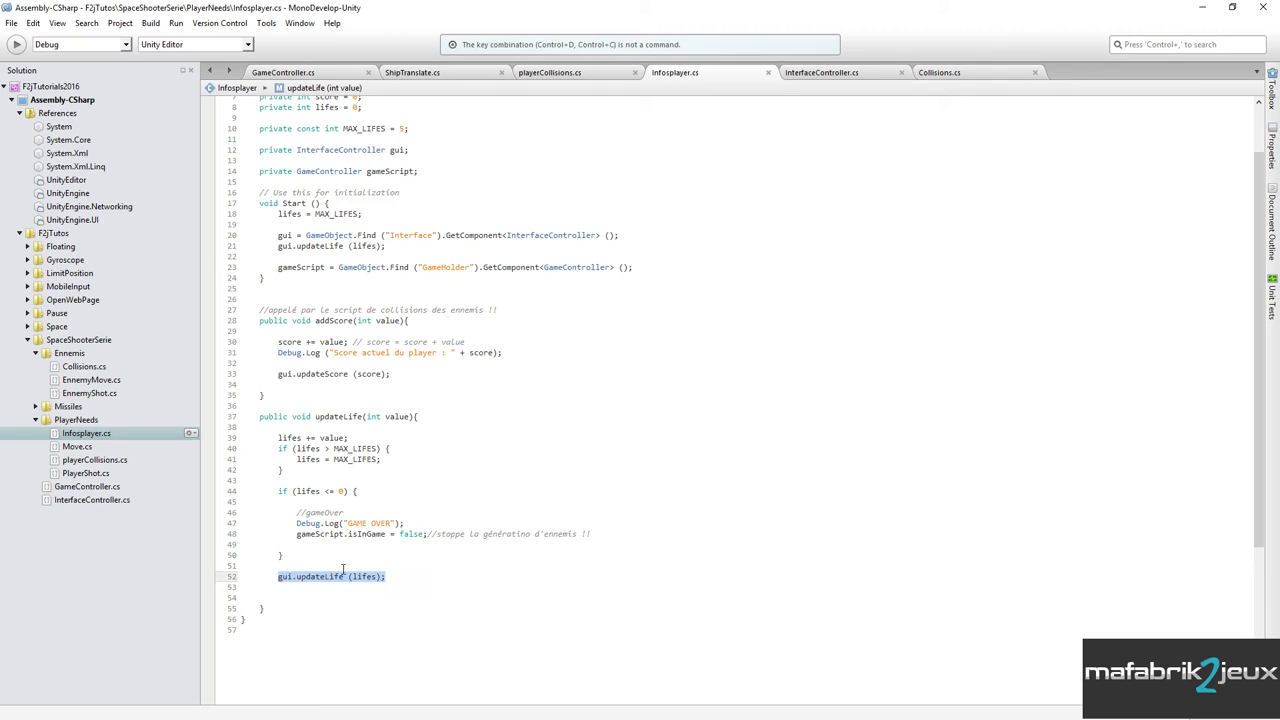
{"action": "left_click", "coordinate": [293, 470]}
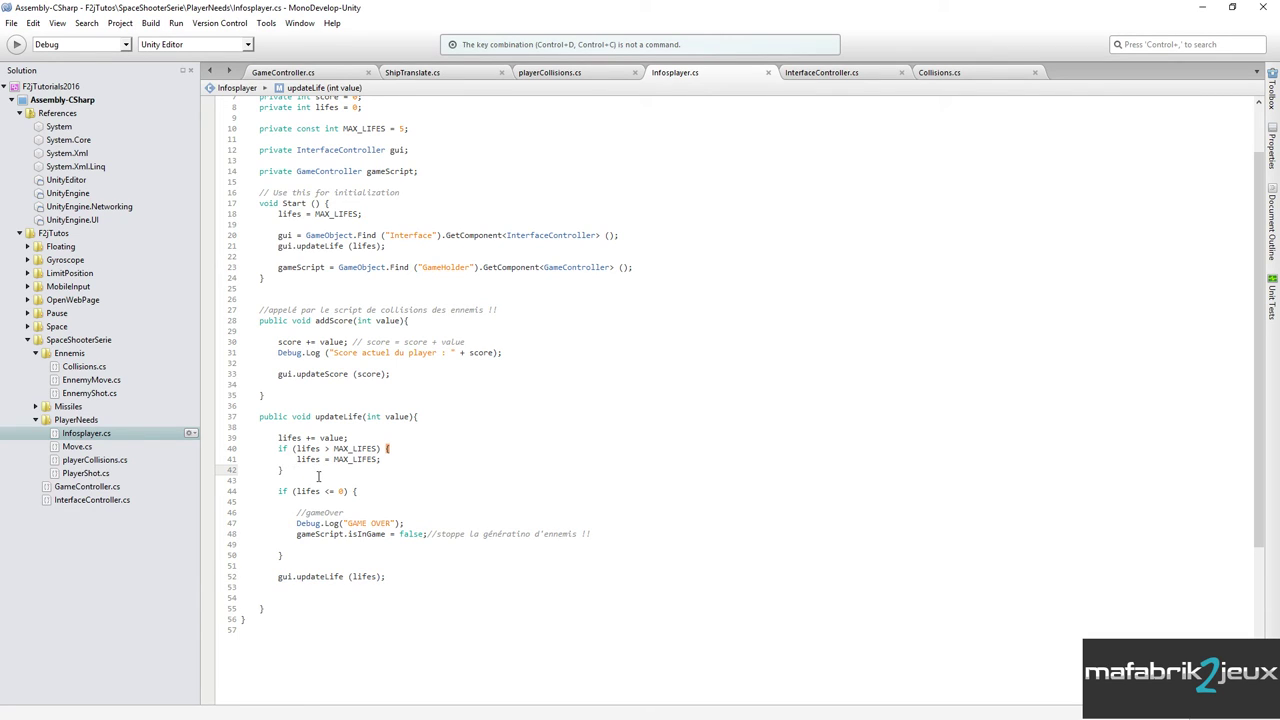
{"action": "key", "text": "Return"}
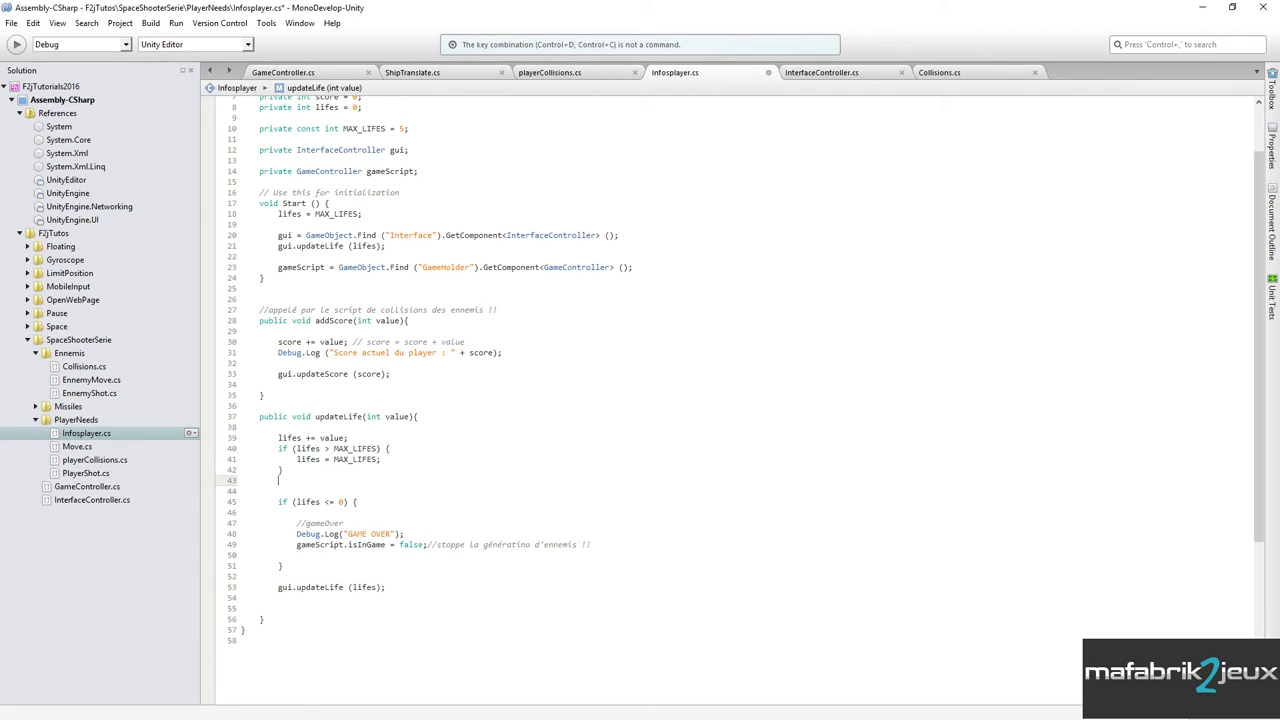
{"action": "type", "text": "if (life"}
{"action": "type", "text": "s <"}
{"action": "type", "text": " 0) "}
{"action": "type", "text": "{"}
{"action": "key", "text": "Return"}
{"action": "key", "text": "Return"}
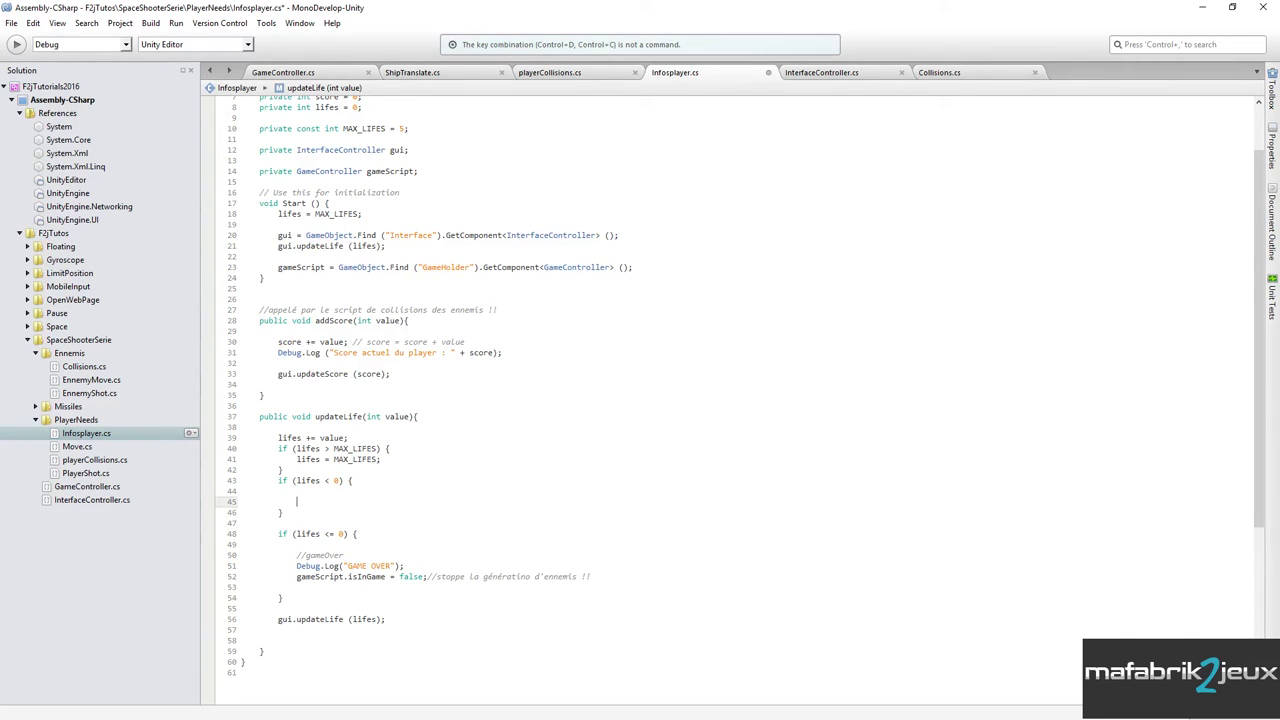
{"action": "type", "text": "lifes = 0"}
{"action": "type", "text": ";"}
{"action": "left_click_drag", "start_coordinate": [279, 448], "coordinate": [284, 512]}
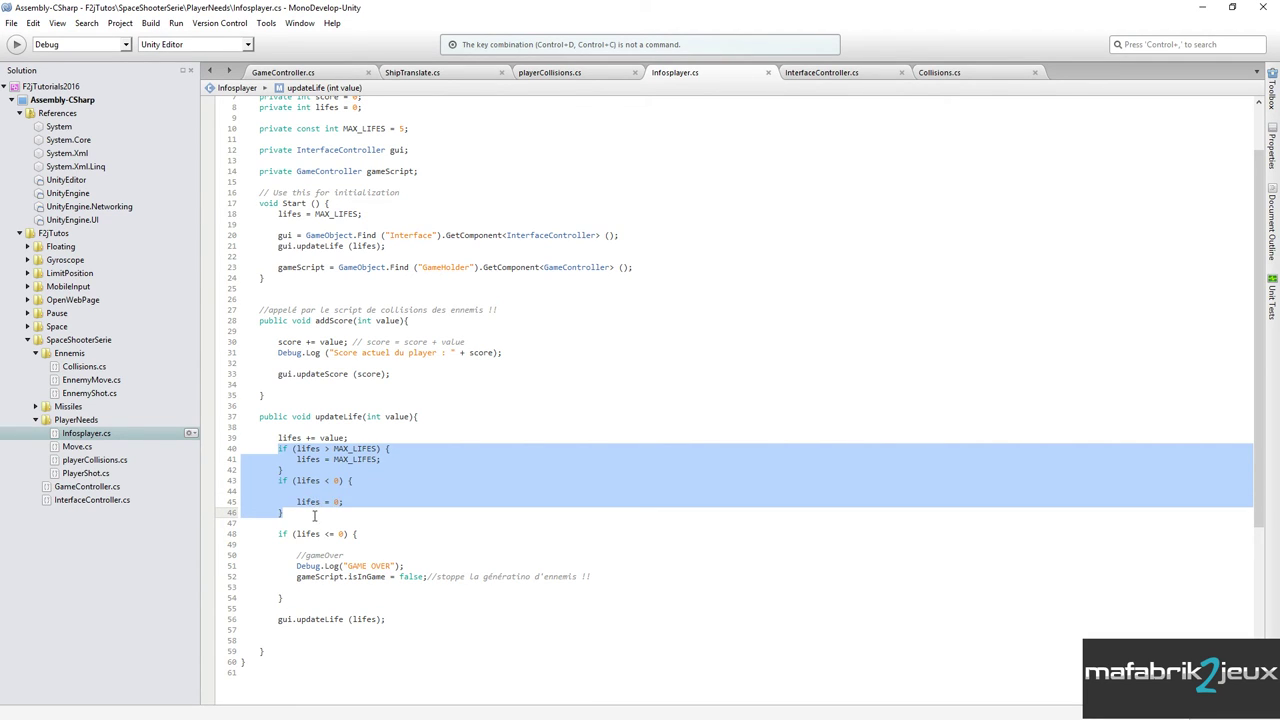
{"action": "left_click", "coordinate": [352, 503]}
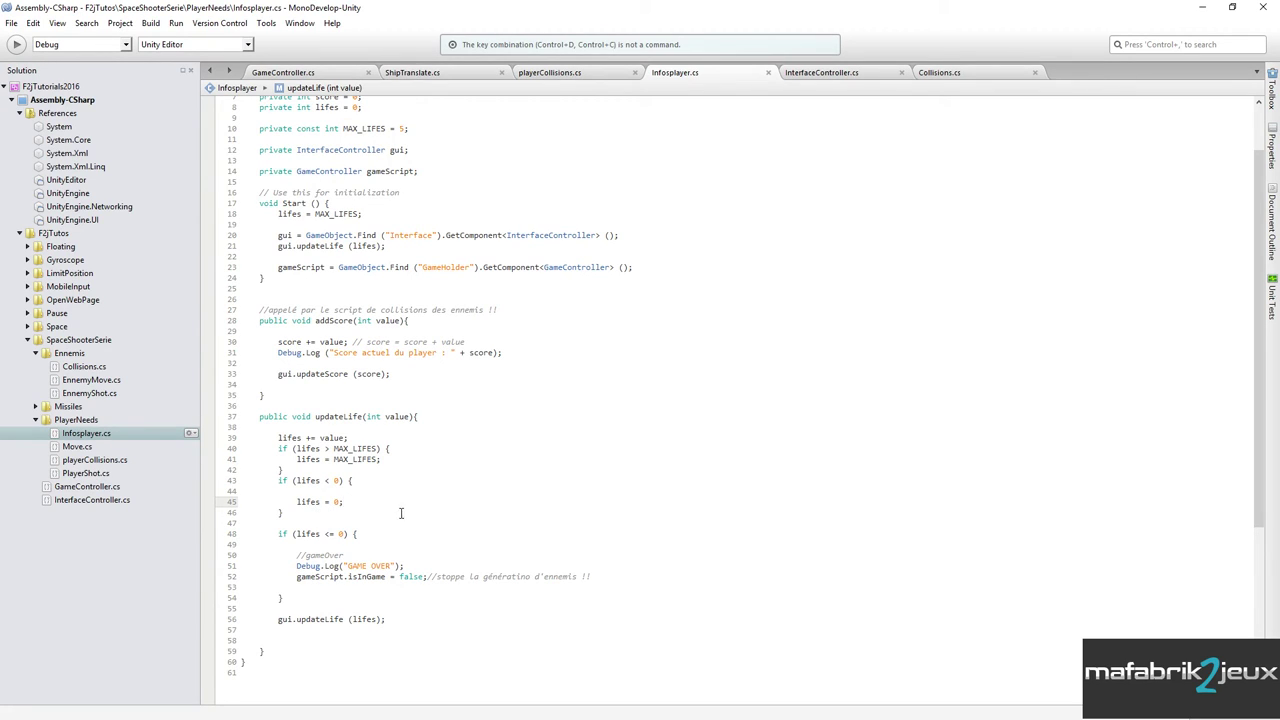
{"action": "left_click", "coordinate": [371, 620]}
{"action": "double_click", "coordinate": [371, 620]}
In InterfaceController.cs, add a '/*** gestion des hearts ****/' comment above the hearts loop.
{"action": "left_click", "coordinate": [810, 74]}
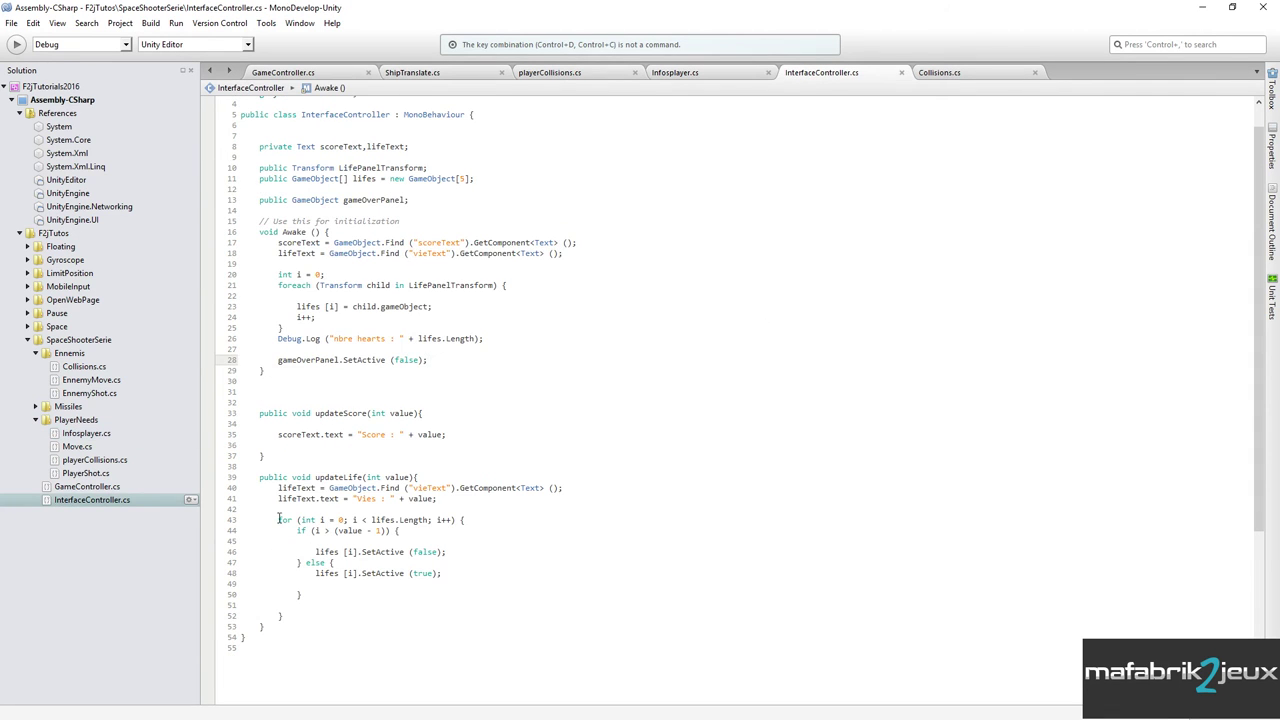
{"action": "scroll", "coordinate": [298, 493], "scroll_direction": "down", "scroll_amount": 3}
{"action": "left_click_drag", "start_coordinate": [271, 396], "coordinate": [306, 498]}
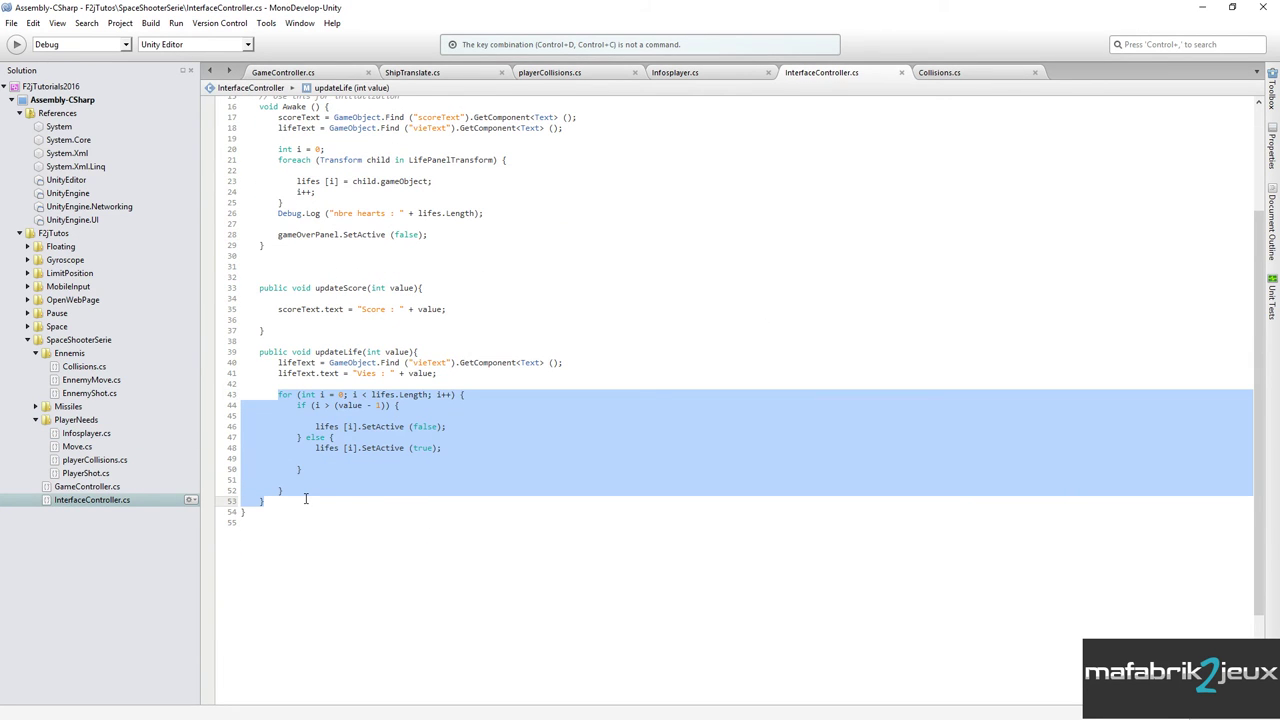
{"action": "left_click", "coordinate": [309, 382]}
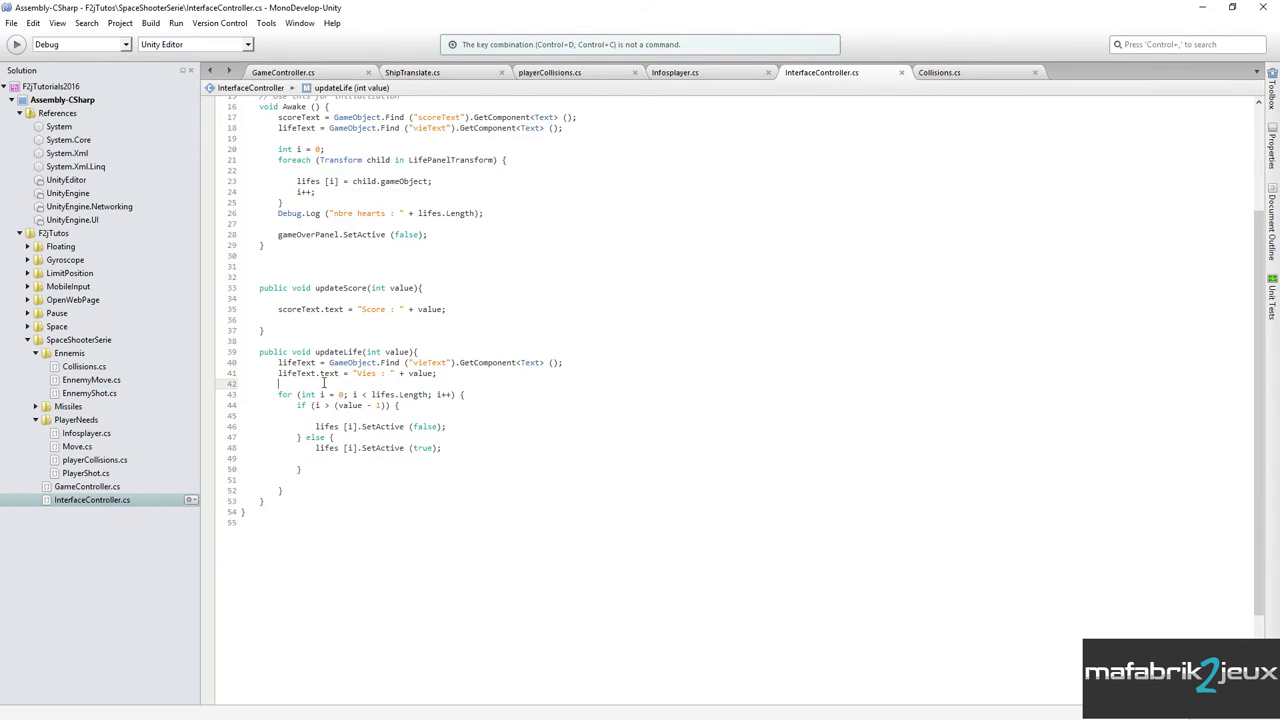
{"action": "key", "text": "Return"}
{"action": "type", "text": "/** gstio"}
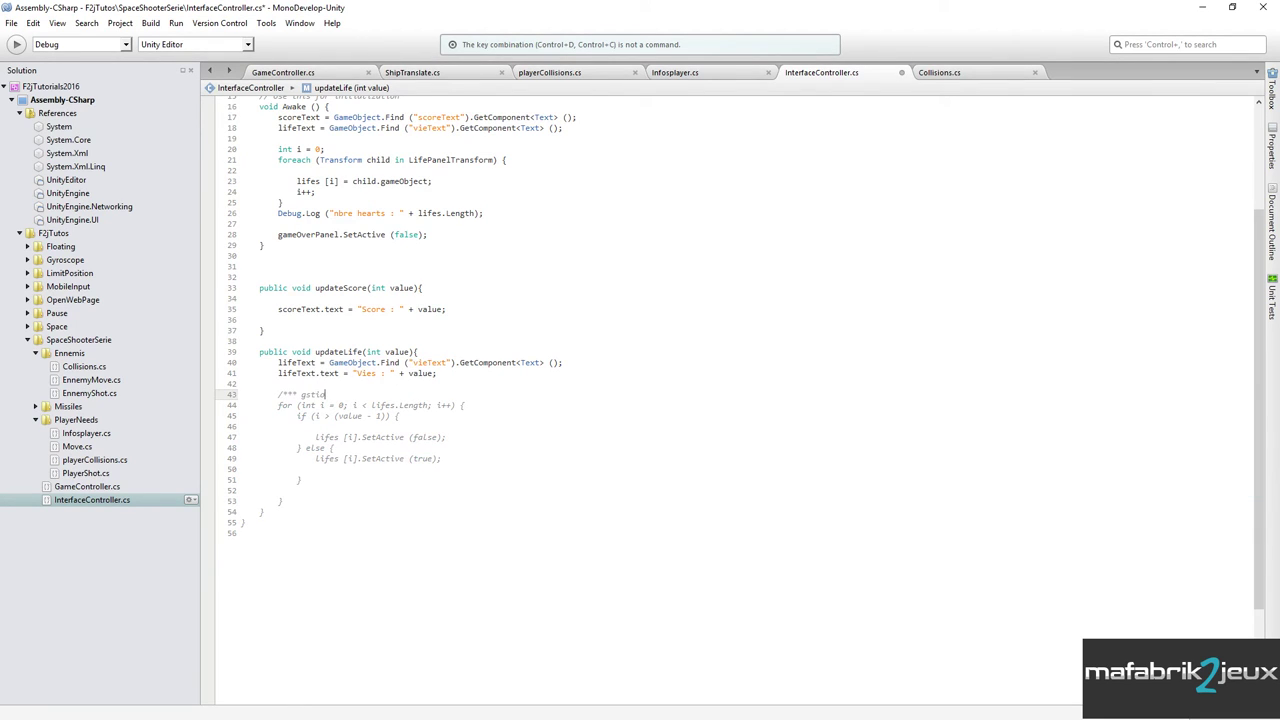
{"action": "type", "text": "n de"}
{"action": "type", "text": "s heart"}
{"action": "type", "text": "s ***/"}
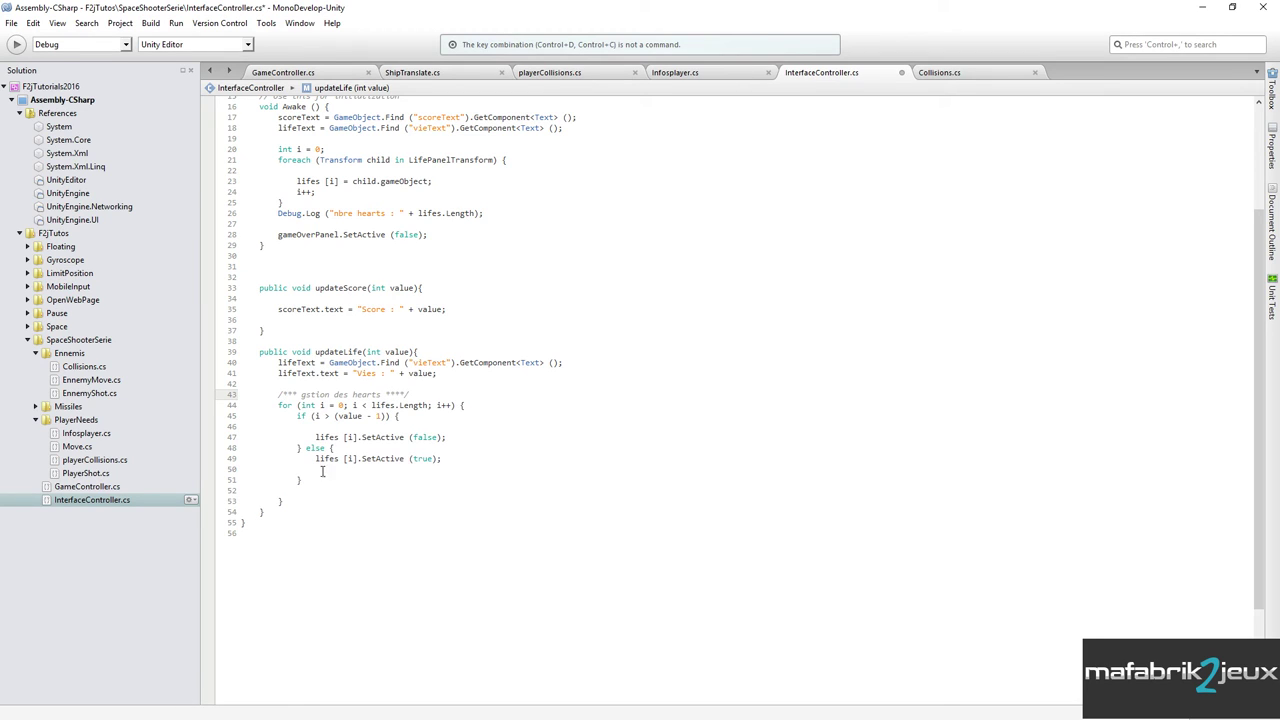
{"action": "type", "text": "e"}
{"action": "left_click", "coordinate": [297, 505]}
Add an if (value == 0) block after the hearts loop.
{"action": "key", "text": "Return"}
{"action": "key", "text": "Return"}
{"action": "type", "text": "i"}
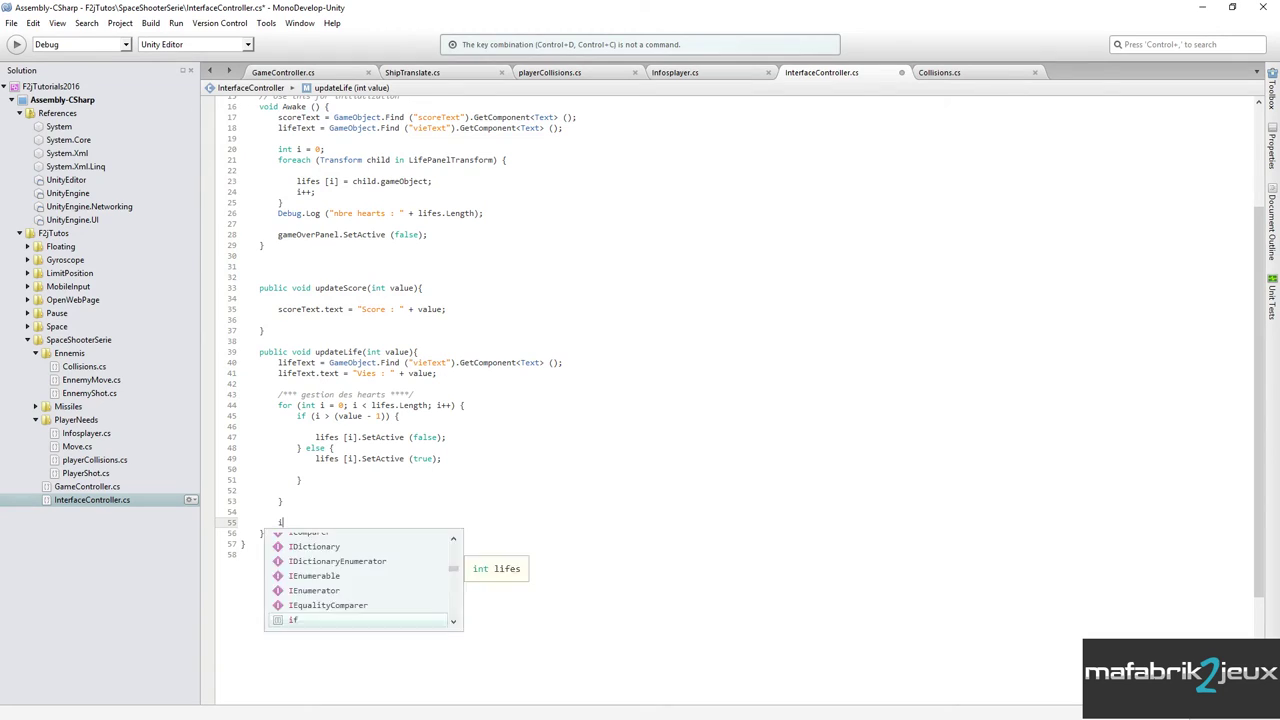
{"action": "type", "text": "f(v"}
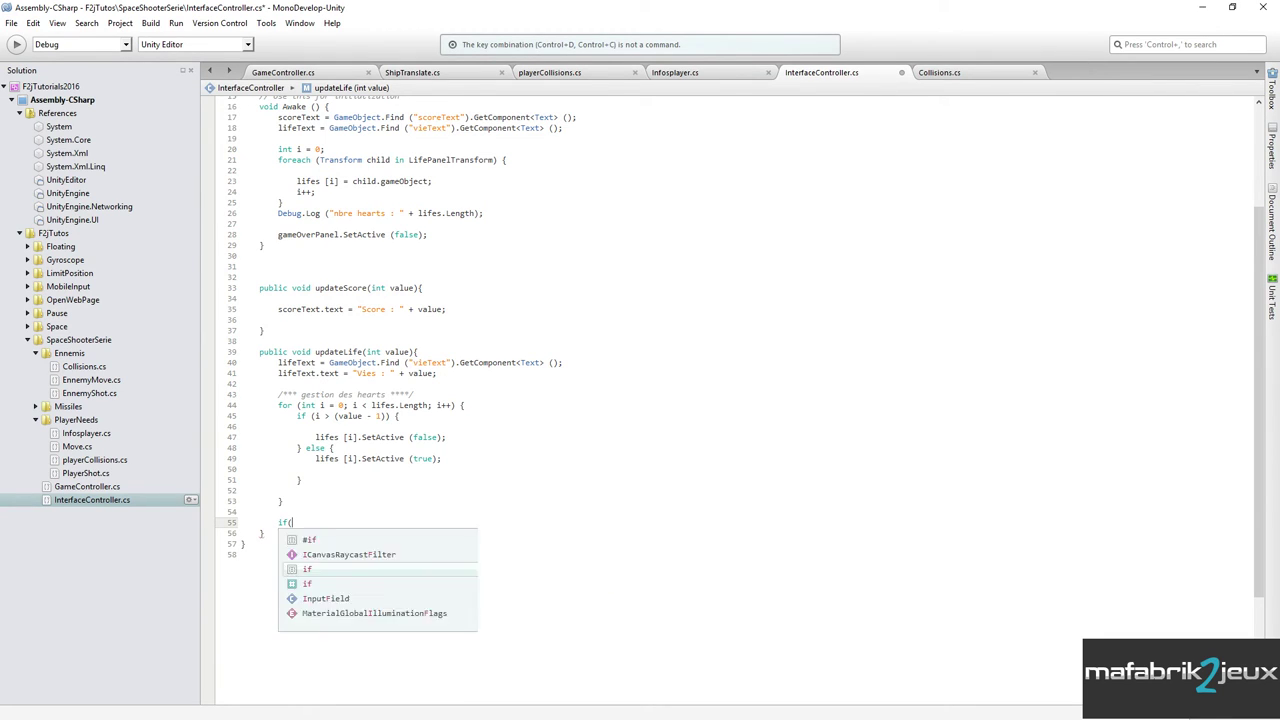
{"action": "type", "text": "alue ==0)"}
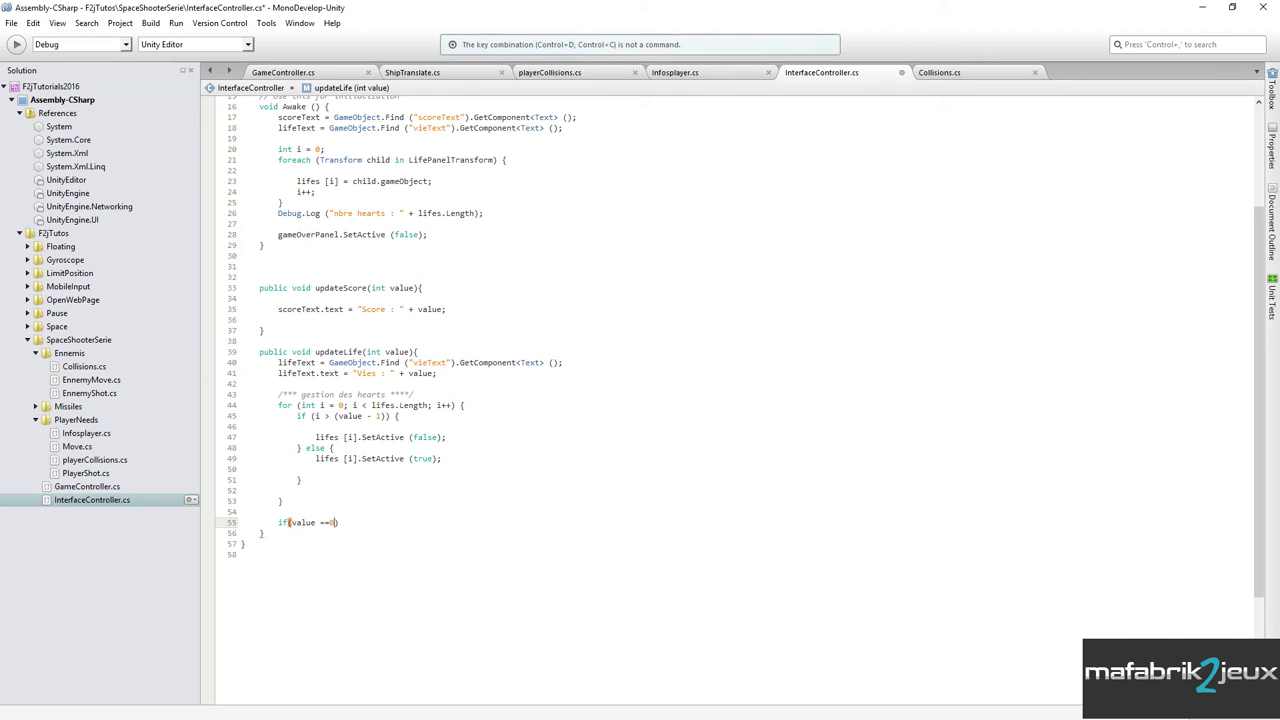
{"action": "left_click", "coordinate": [325, 522]}
{"action": "key", "text": "BackSpace"}
{"action": "type", "text": "{"}
{"action": "key", "text": "Return"}
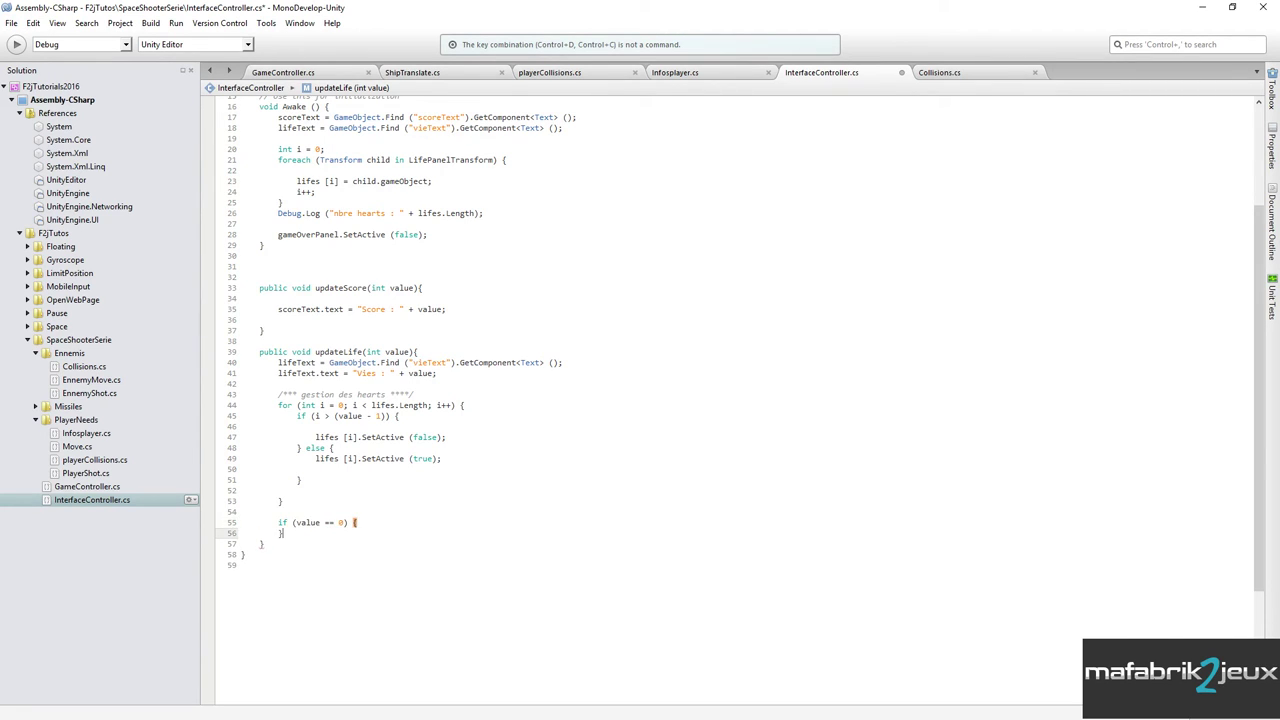
{"action": "key", "text": "Return"}
{"action": "key", "text": "Return"}
Fill the block with gameOverPanel.SetActive (true), copied from Awake, then return to Unity.
{"action": "left_click_drag", "start_coordinate": [278, 236], "coordinate": [430, 236]}
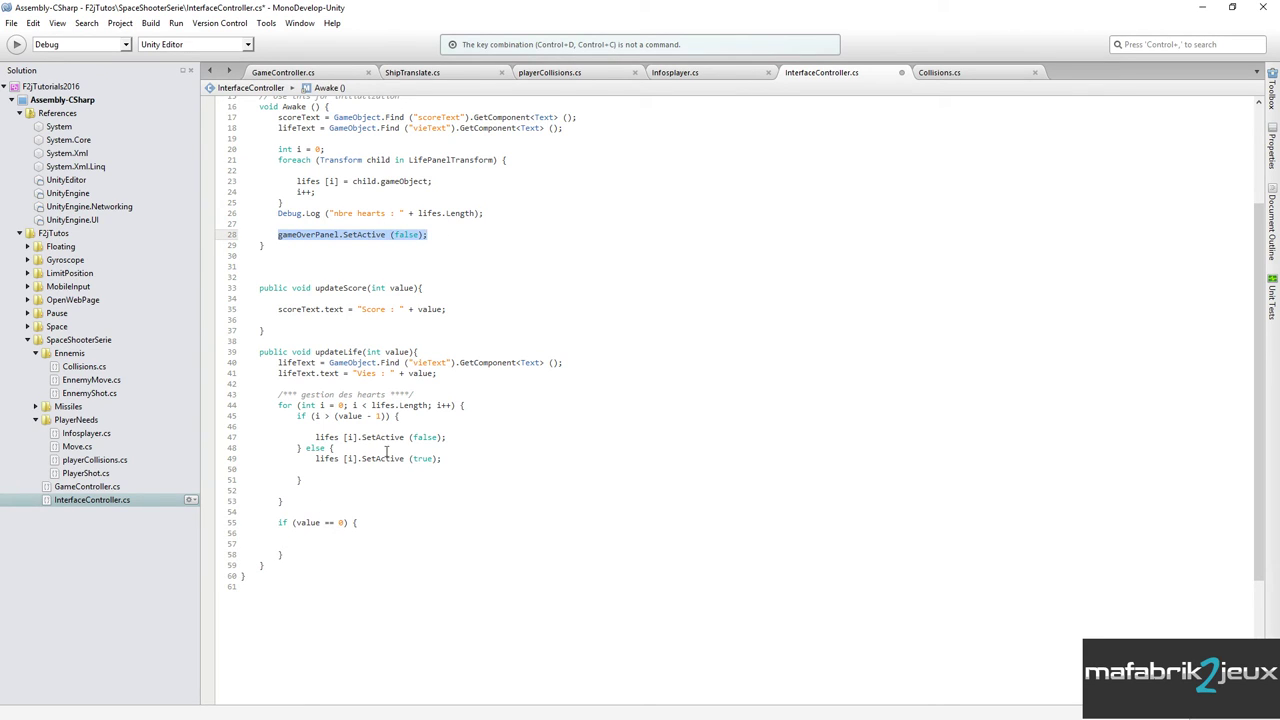
{"action": "left_click", "coordinate": [303, 542]}
{"action": "type", "text": "gameOverPanel.SetActive (false);"}
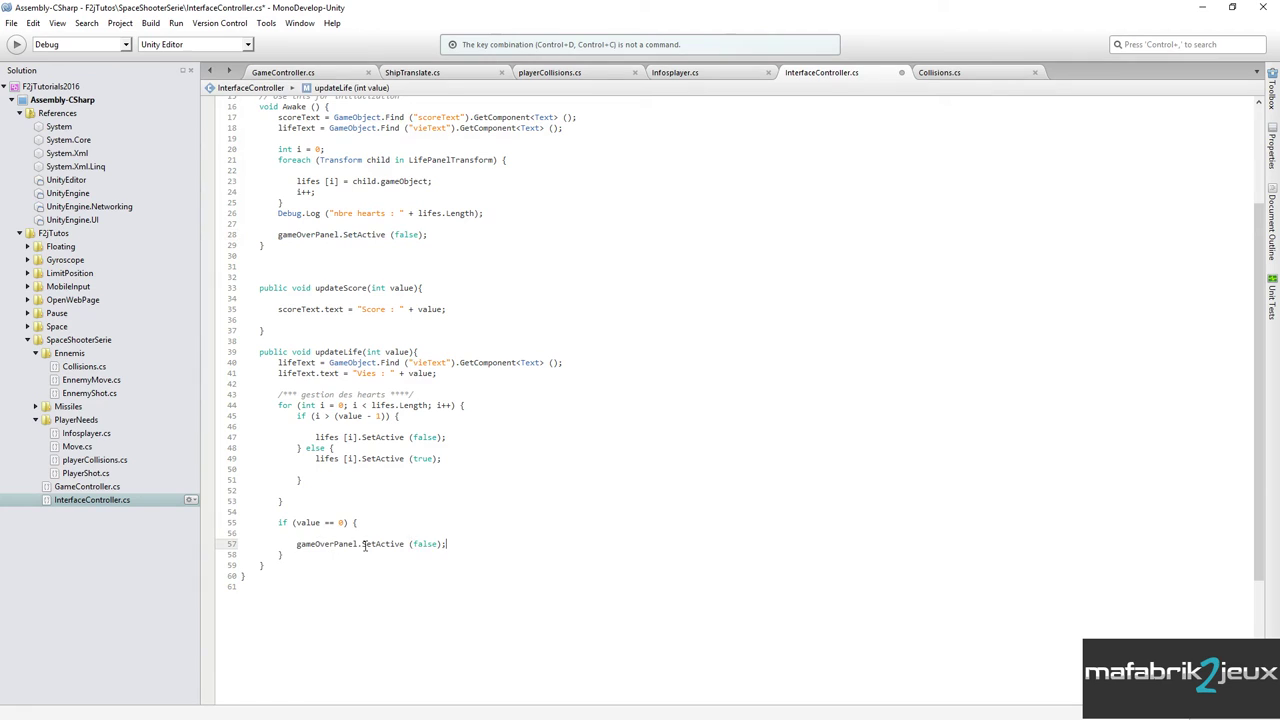
{"action": "double_click", "coordinate": [420, 544]}
{"action": "type", "text": "true"}
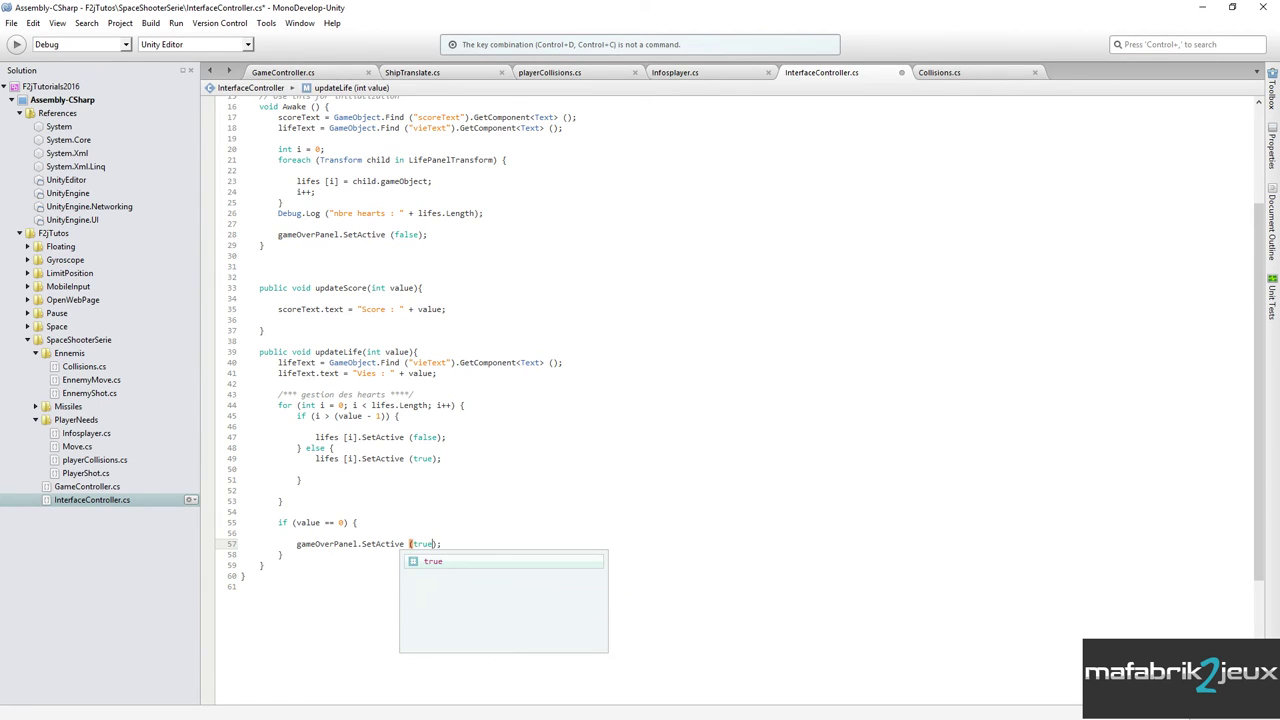
{"action": "left_click", "coordinate": [480, 544]}
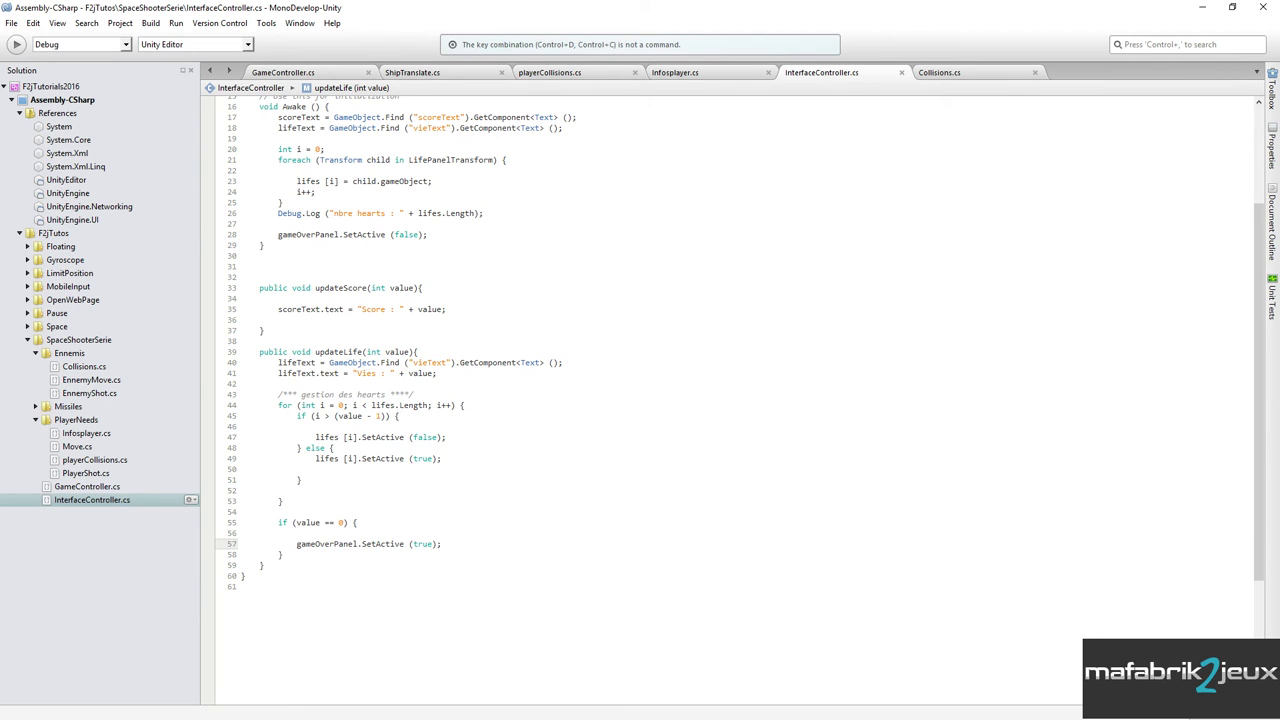
{"action": "key", "text": "alt+Tab"}
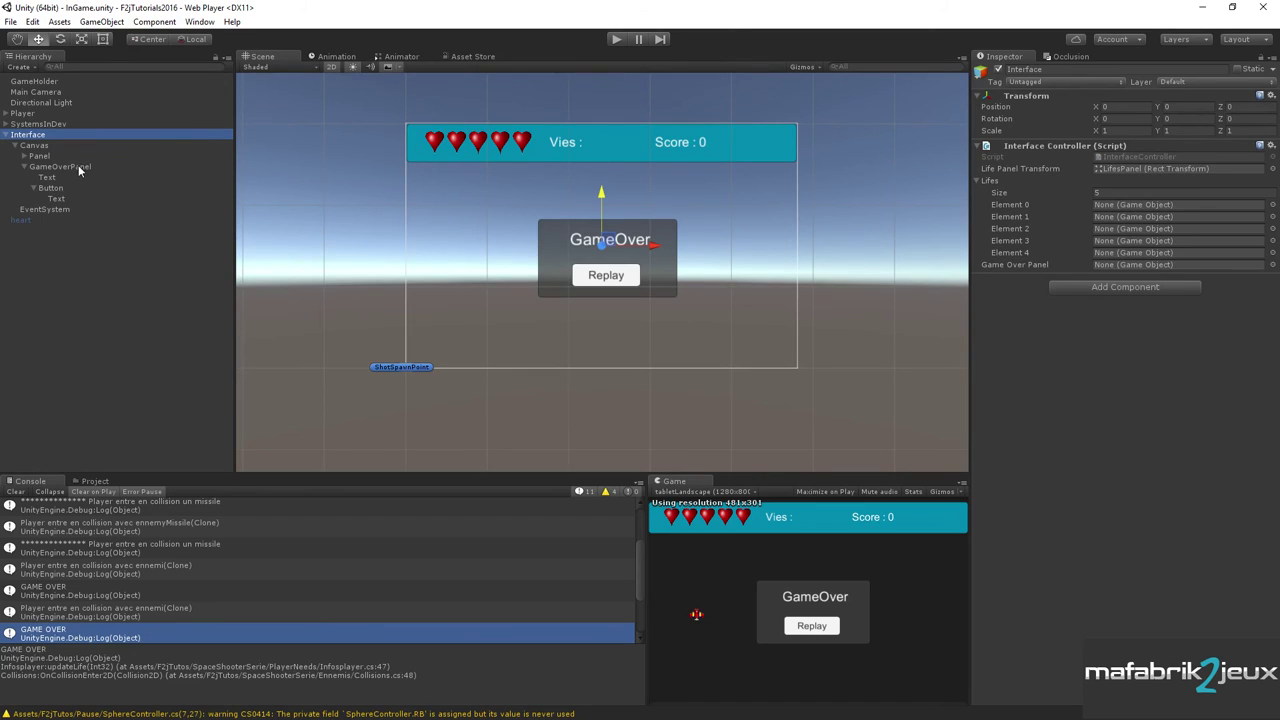
Assign GameOverPanel to the Game Over Panel field, then start the game and steer the ship.
{"action": "left_click_drag", "start_coordinate": [78, 166], "coordinate": [1150, 264]}
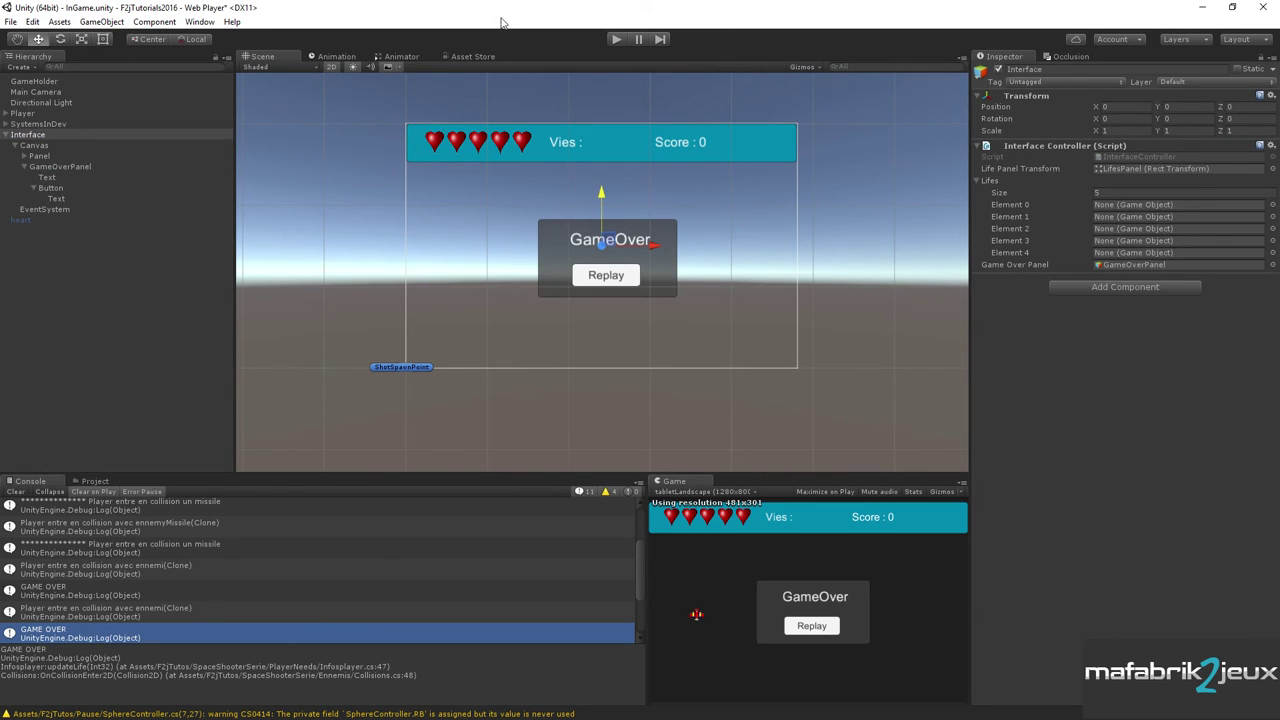
{"action": "left_click", "coordinate": [616, 39]}
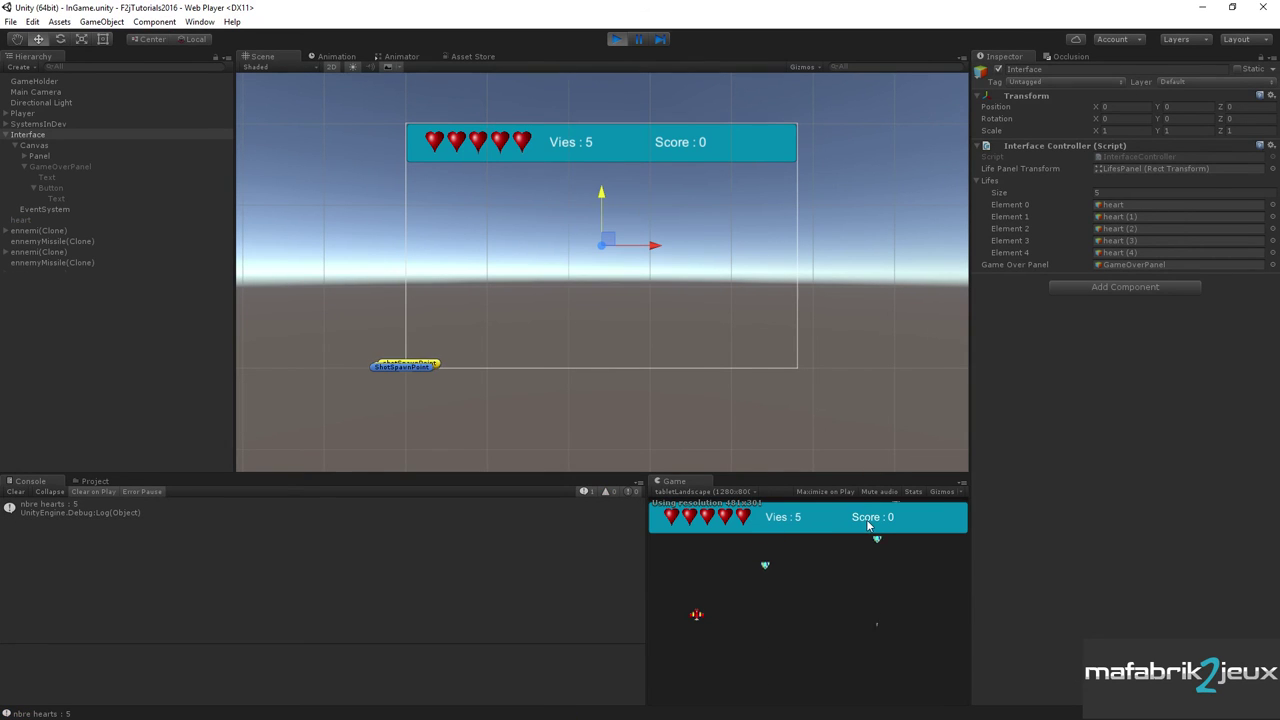
{"action": "key", "text": "Down"}
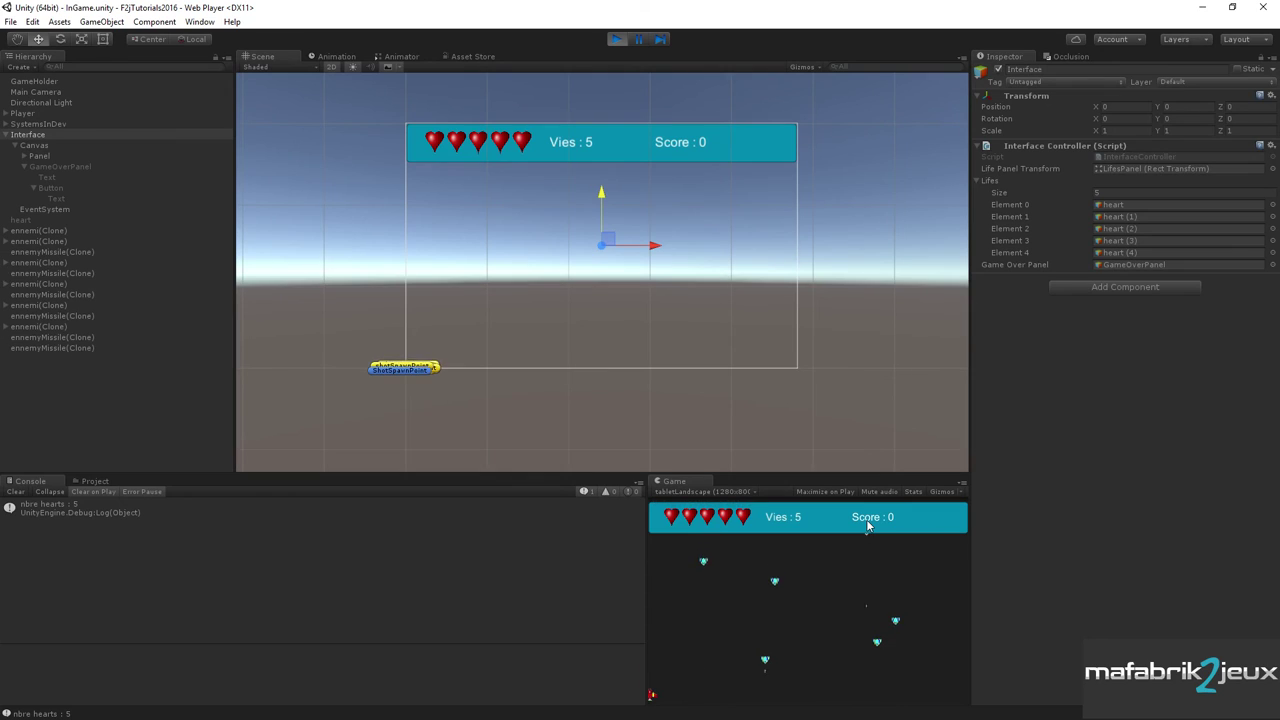
{"action": "key", "text": "Right"}
{"action": "key", "text": "Right"}
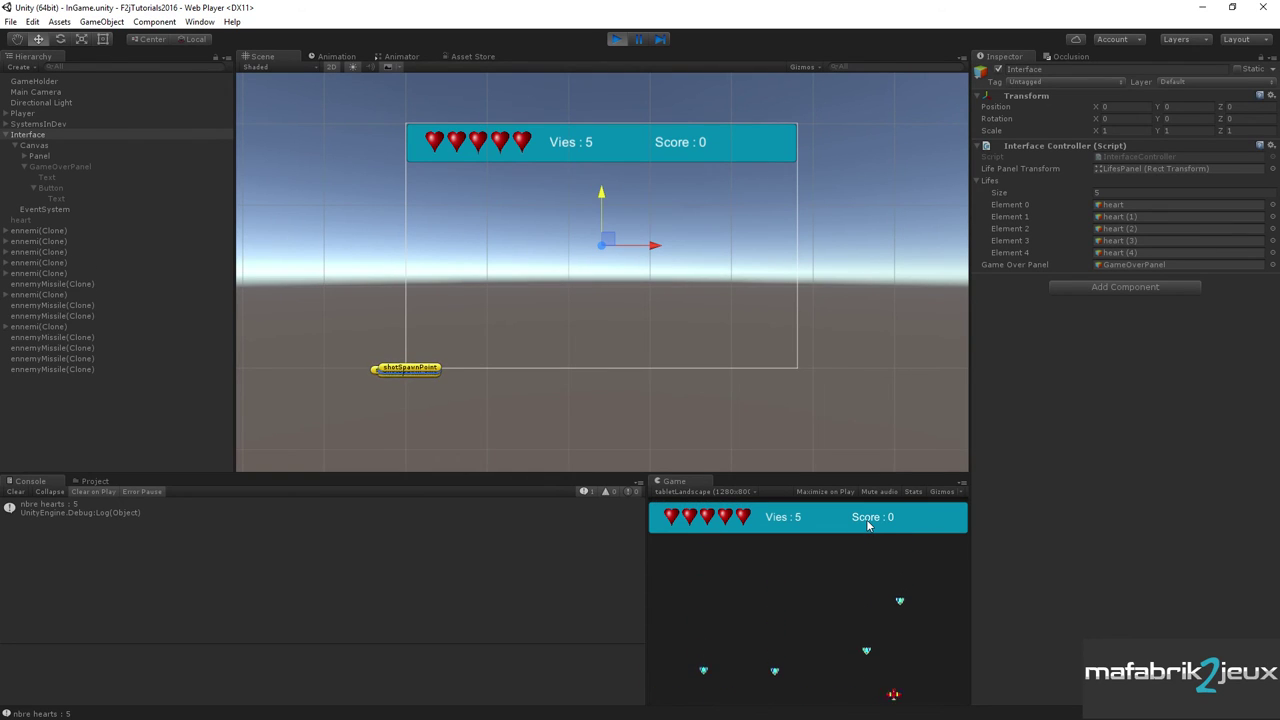
{"action": "key", "text": "Up"}
{"action": "key", "text": "Left"}
{"action": "key", "text": "Down"}
{"action": "key", "text": "Down"}
{"action": "key", "text": "Right"}
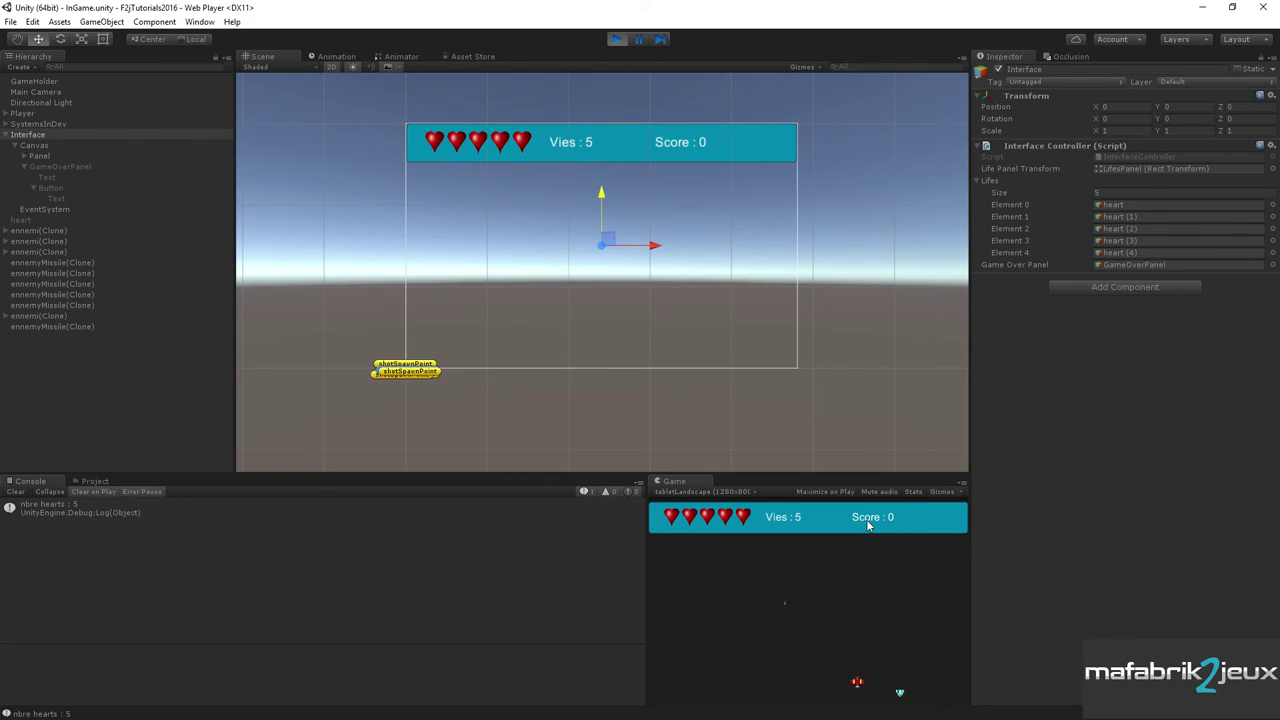
{"action": "key", "text": "Right"}
{"action": "key", "text": "Left"}
Fly into enemies until lives reach 0, try Replay on the GameOver panel, then stop.
{"action": "key", "text": "Right"}
{"action": "key", "text": "Left"}
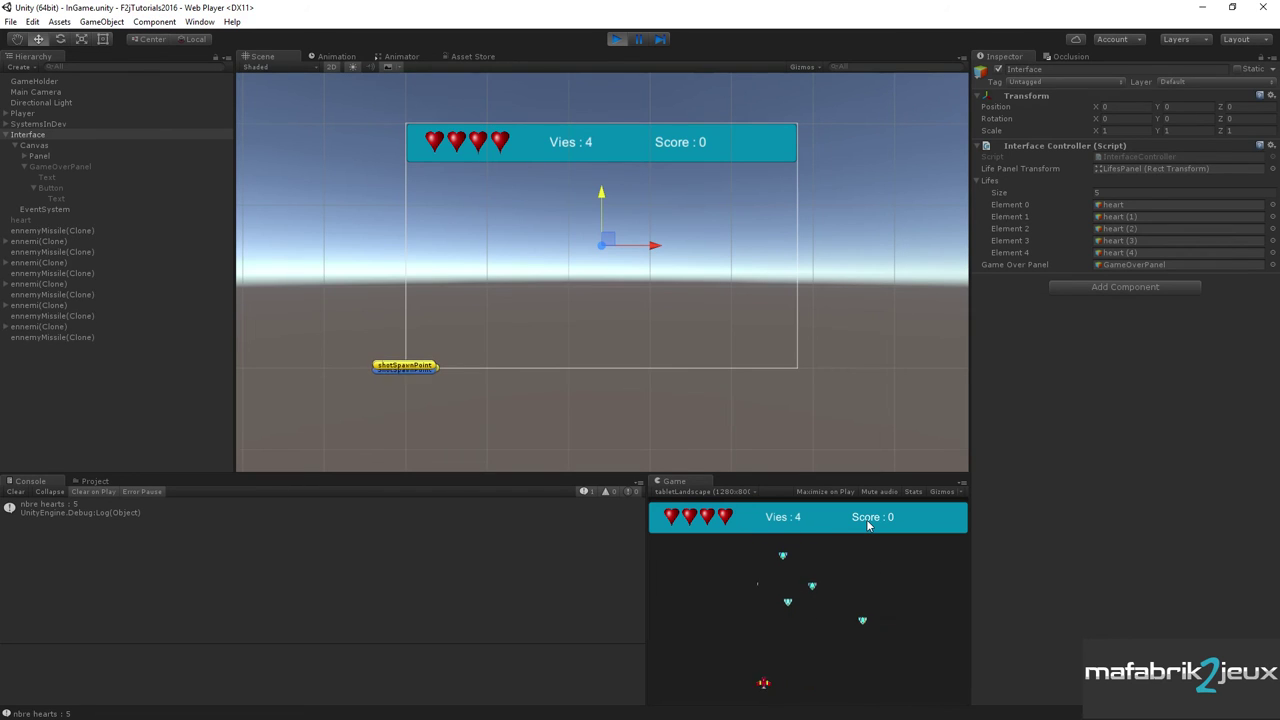
{"action": "key", "text": "Right"}
{"action": "key", "text": "Left"}
{"action": "key", "text": "Down"}
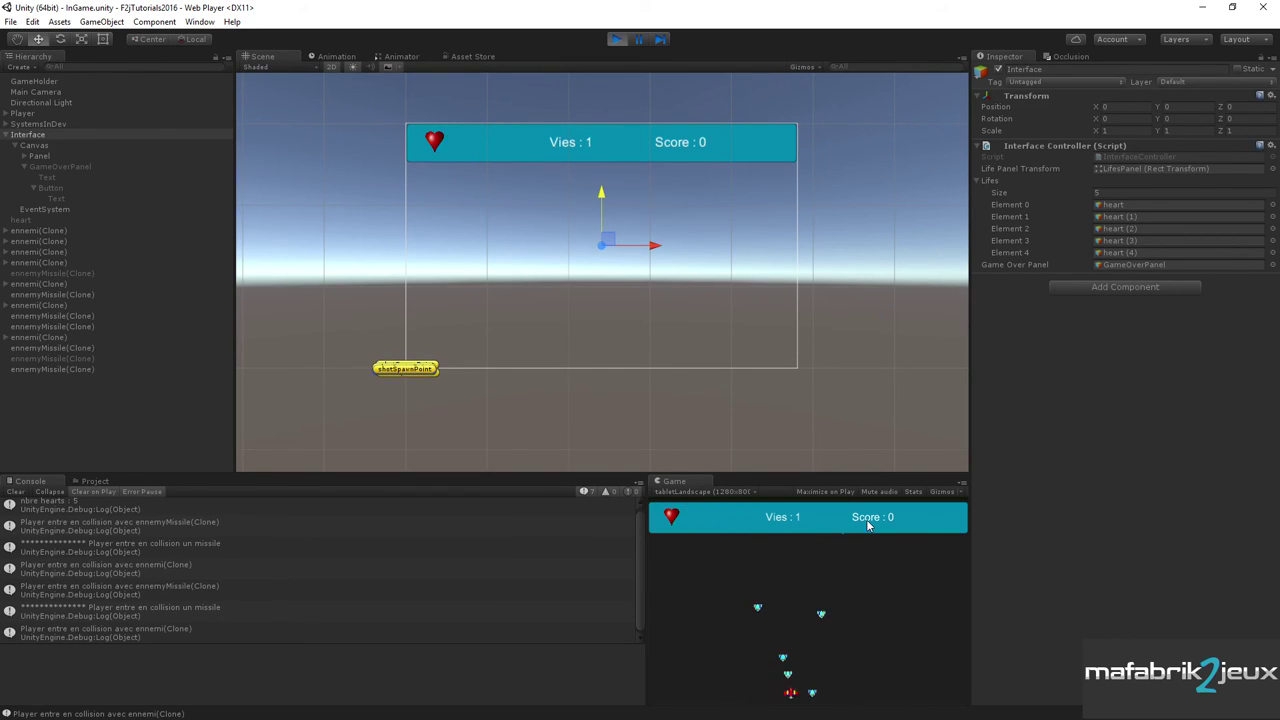
{"action": "key", "text": "Right"}
{"action": "key", "text": "Left"}
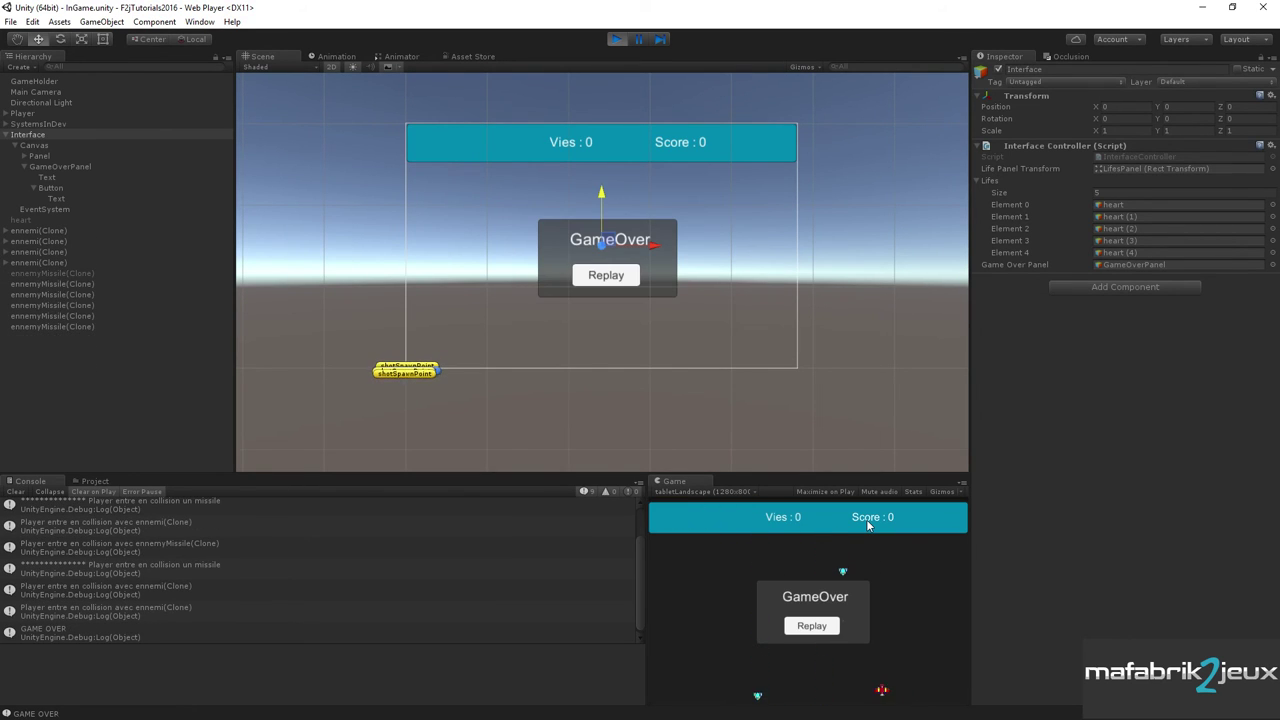
{"action": "key", "text": "Right"}
{"action": "key", "text": "Left"}
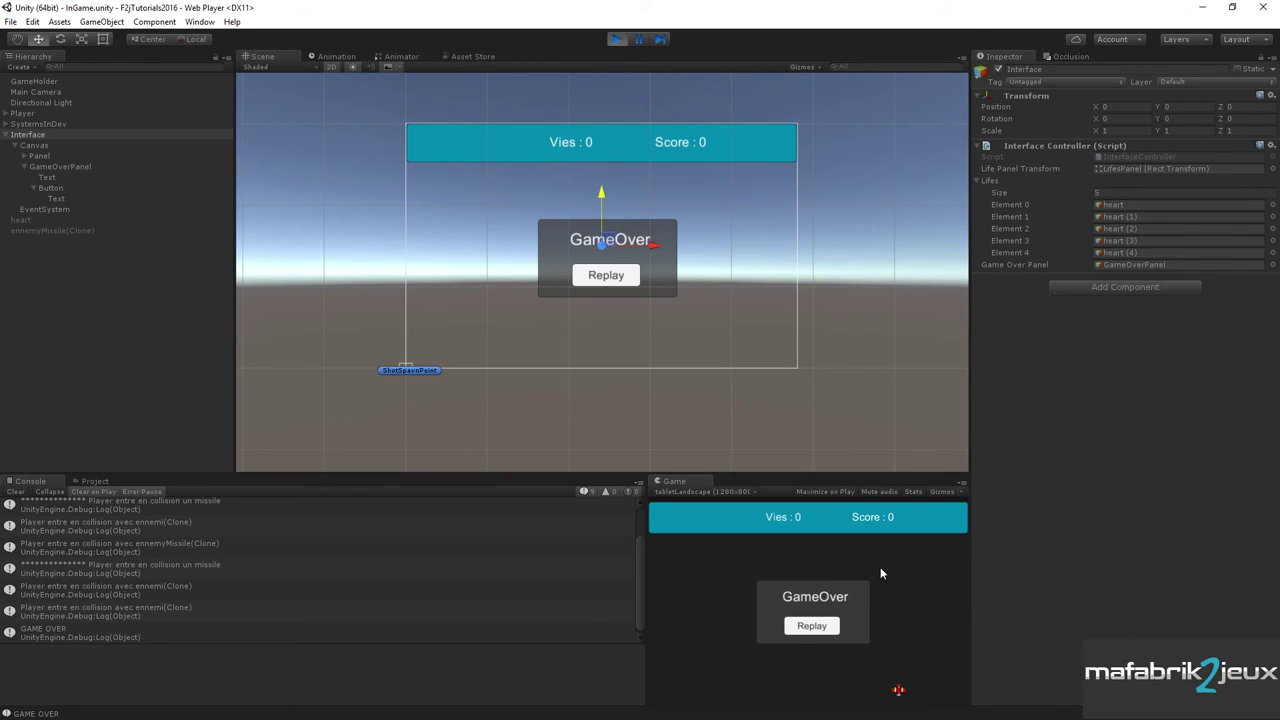
{"action": "left_click", "coordinate": [810, 628]}
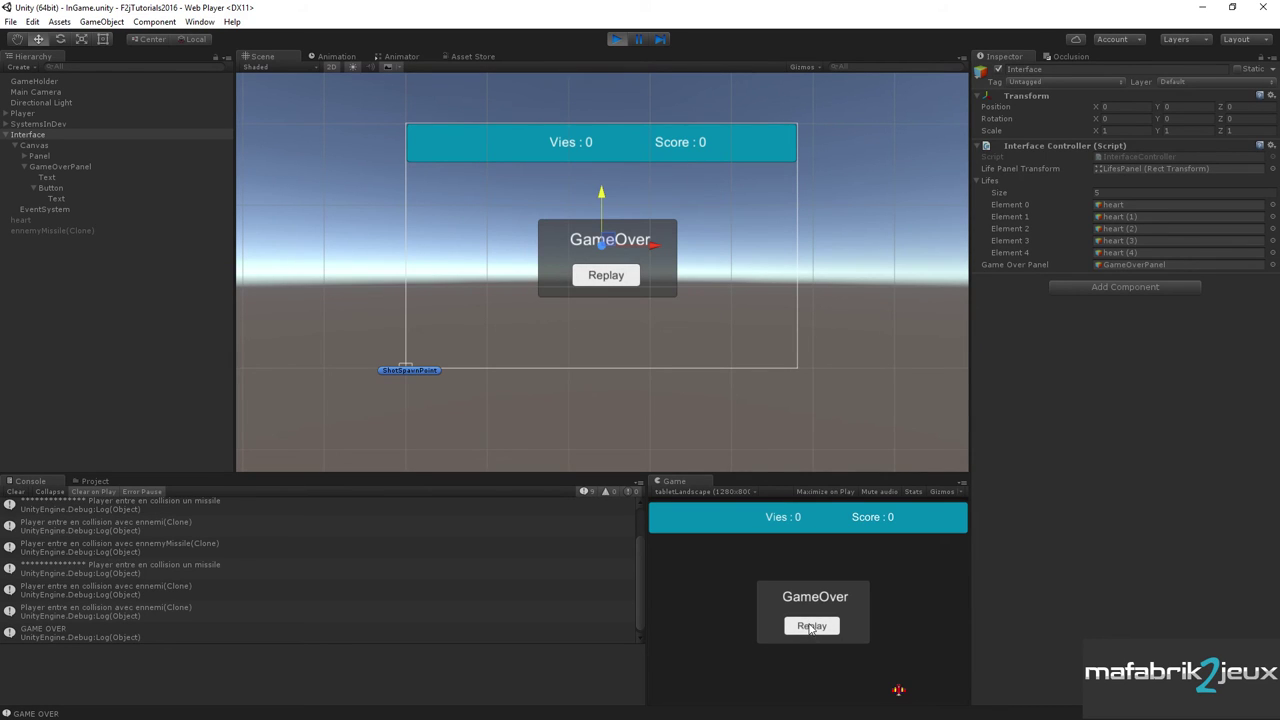
{"action": "left_click", "coordinate": [615, 39]}
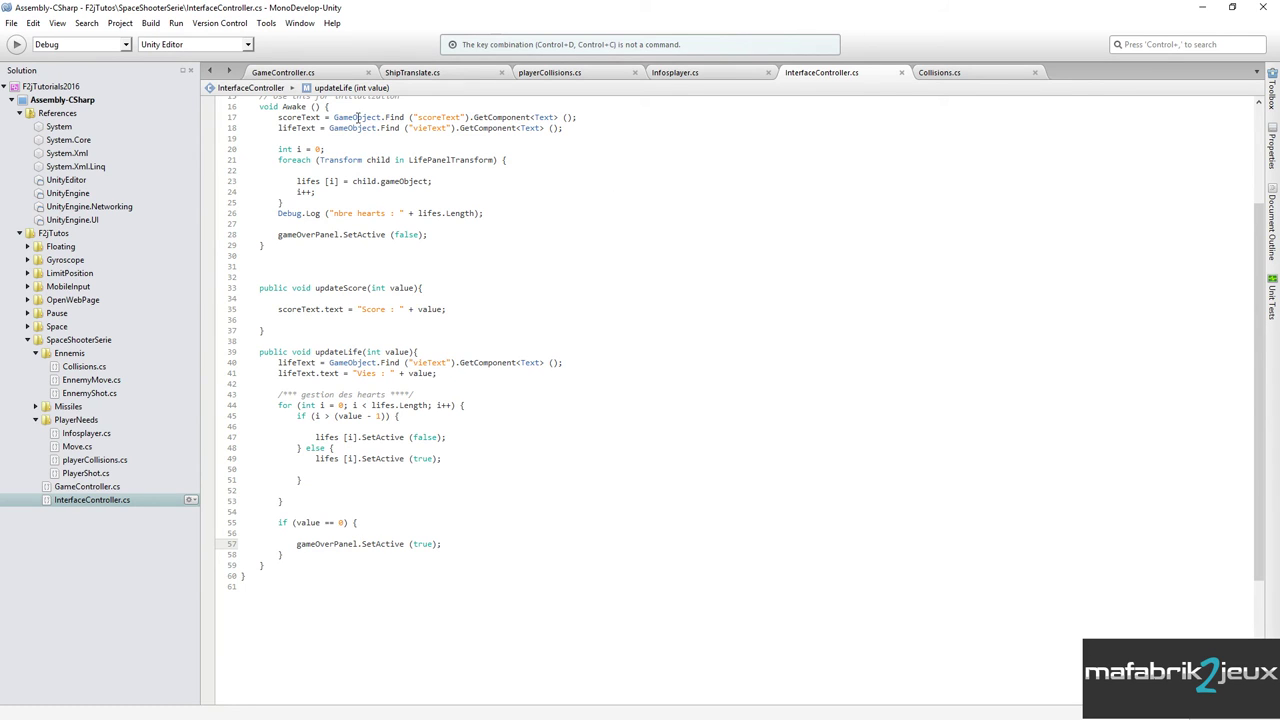
Correct 'génératino' to 'génération' in the Infosplayer comment and save the script.
{"action": "left_click", "coordinate": [298, 76]}
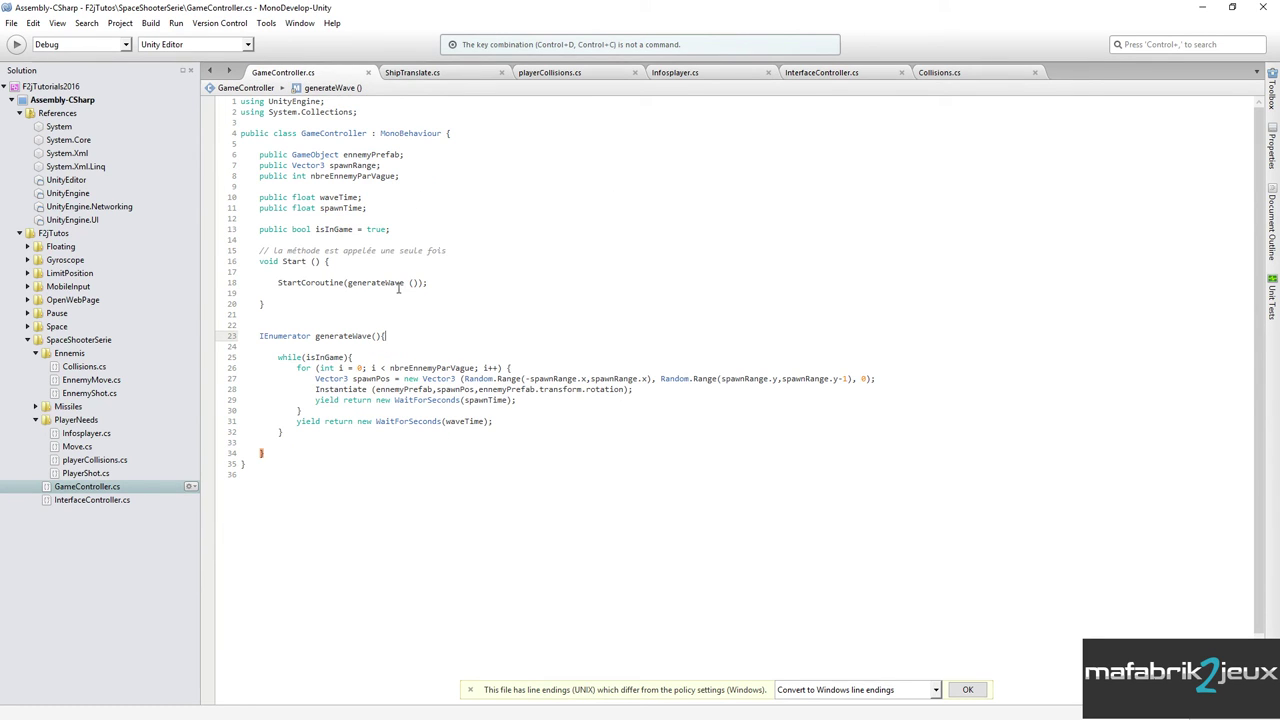
{"action": "double_click", "coordinate": [335, 229]}
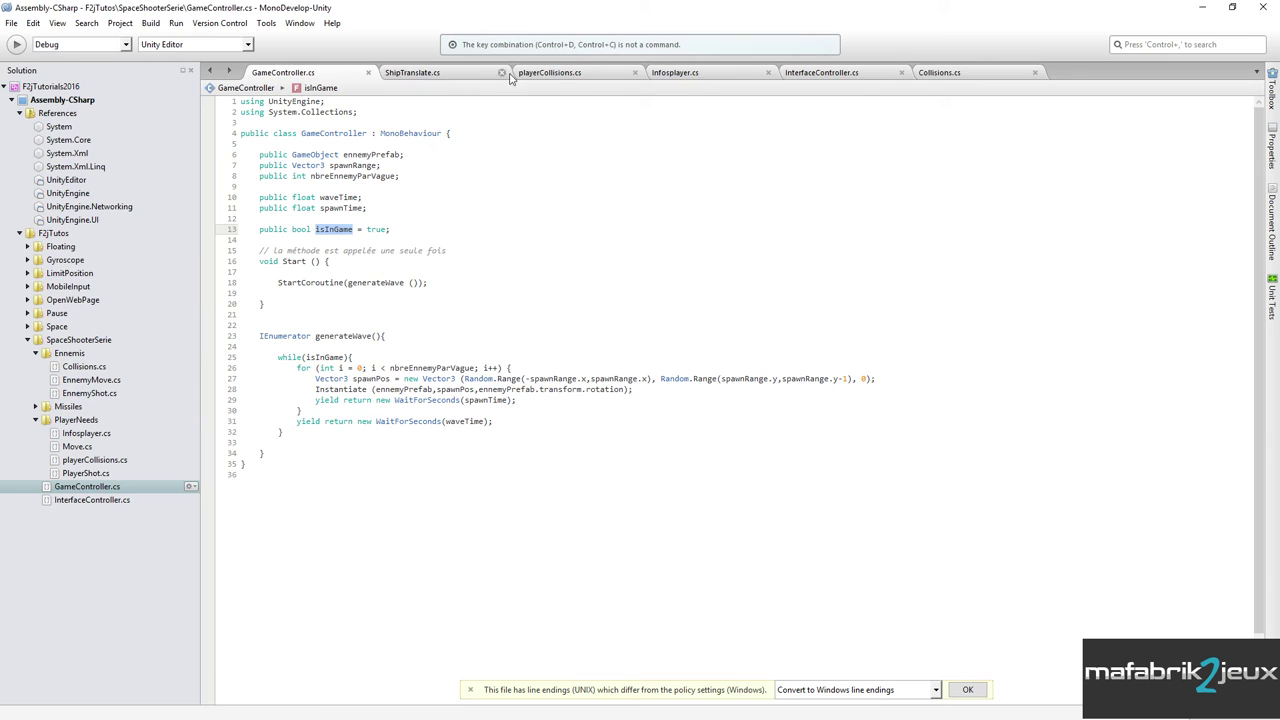
{"action": "left_click", "coordinate": [692, 75]}
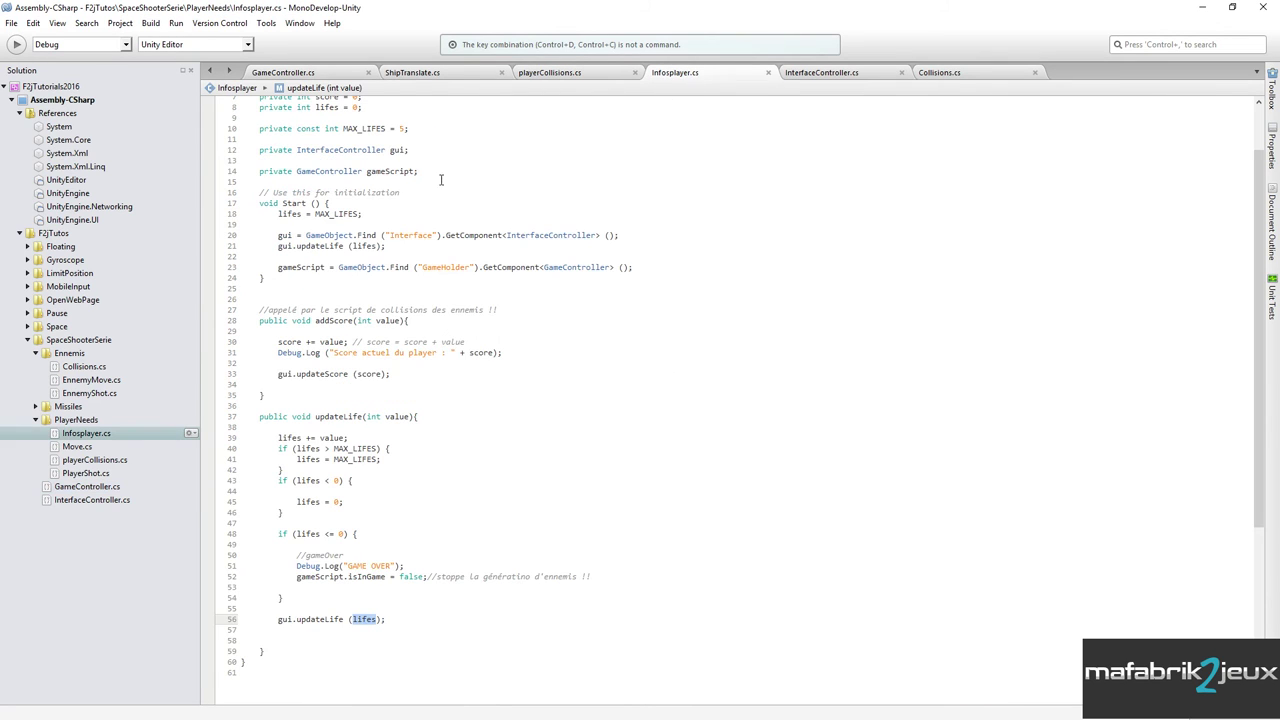
{"action": "scroll", "coordinate": [472, 210], "scroll_direction": "up", "scroll_amount": 3}
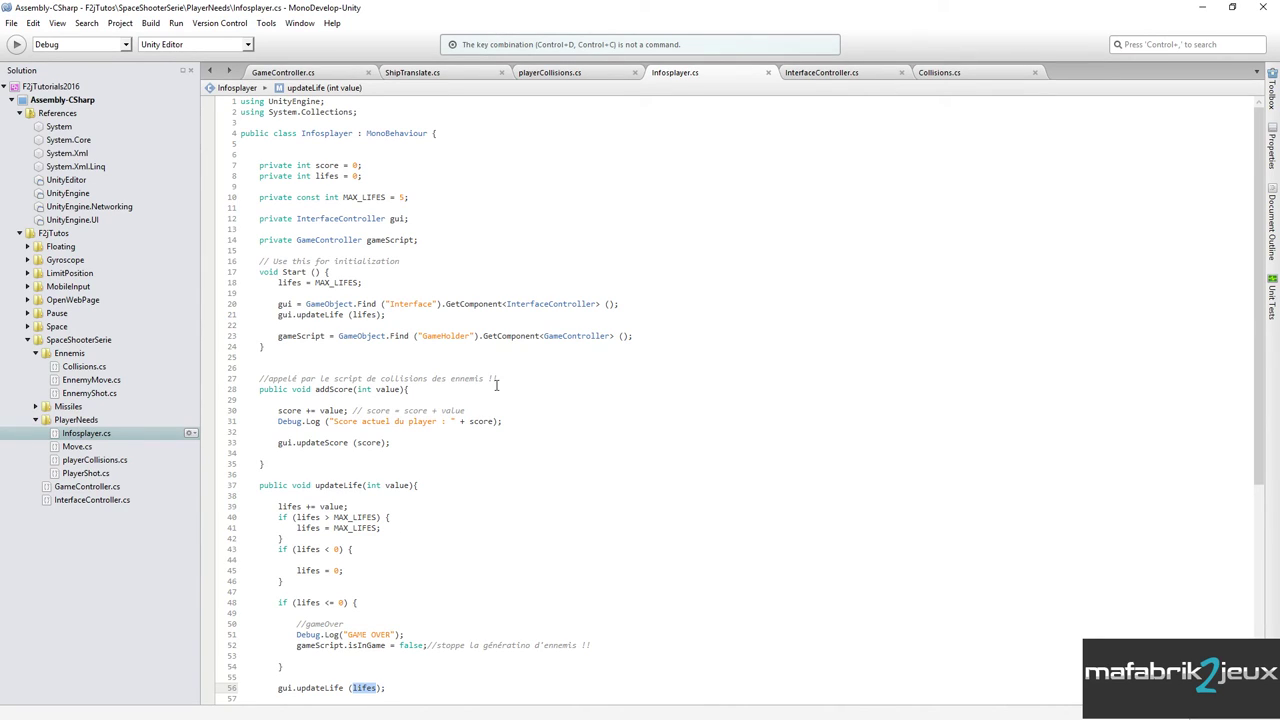
{"action": "left_click_drag", "start_coordinate": [521, 645], "coordinate": [535, 646]}
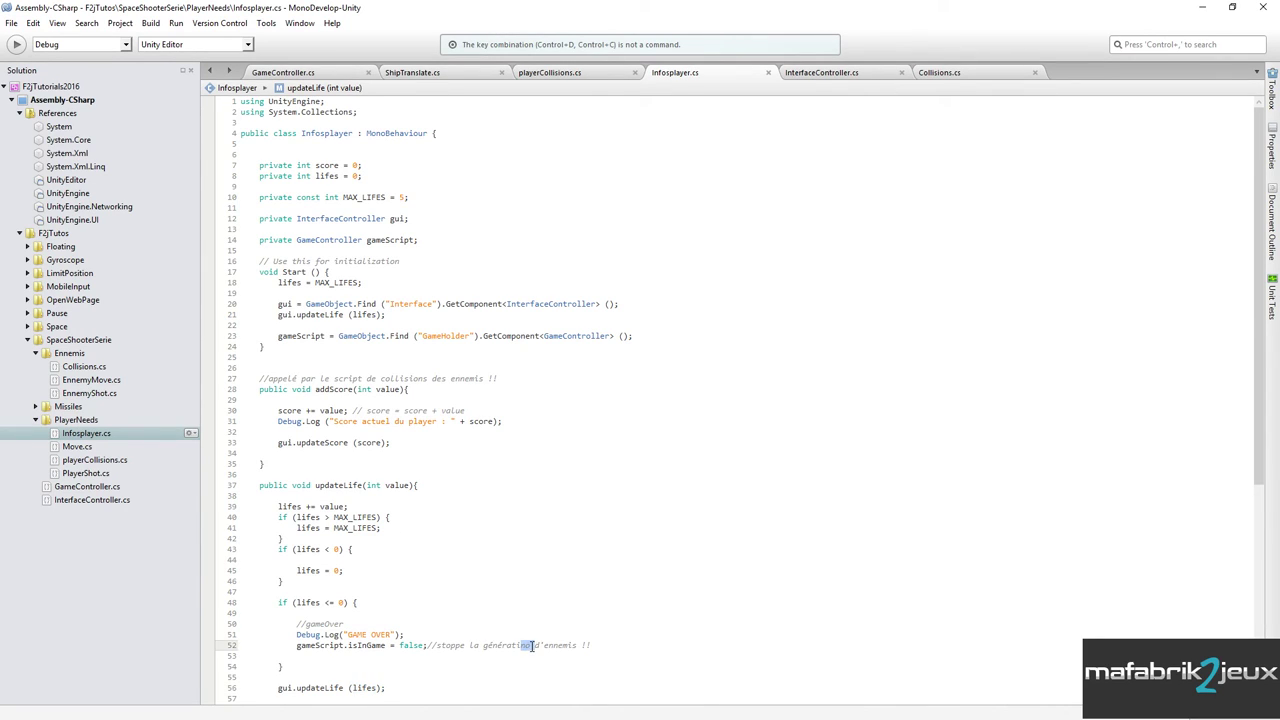
{"action": "type", "text": "on"}
{"action": "key", "text": "ctrl+s"}
{"action": "left_click", "coordinate": [622, 645]}
Close ShipTranslate.cs and open EnnemyMove.cs and EnnemyShot.cs from the Solution.
{"action": "left_click", "coordinate": [414, 73]}
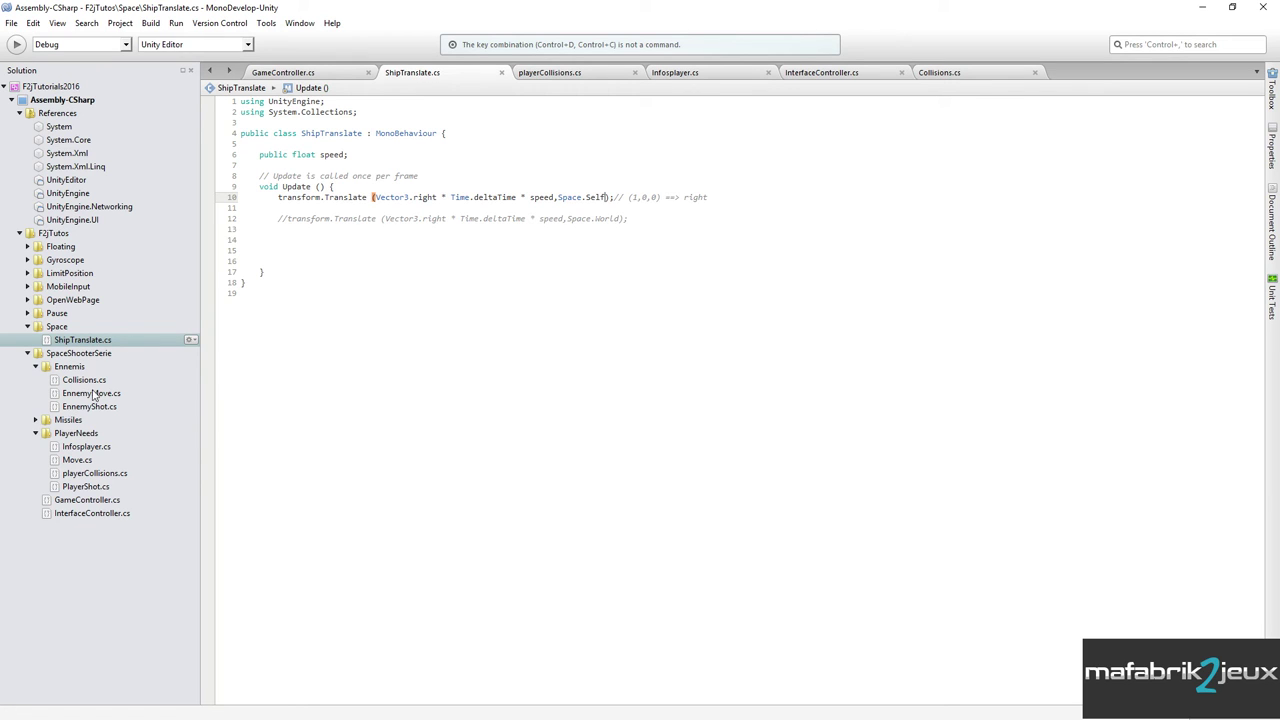
{"action": "left_click", "coordinate": [501, 72]}
{"action": "double_click", "coordinate": [73, 394]}
{"action": "double_click", "coordinate": [80, 406]}
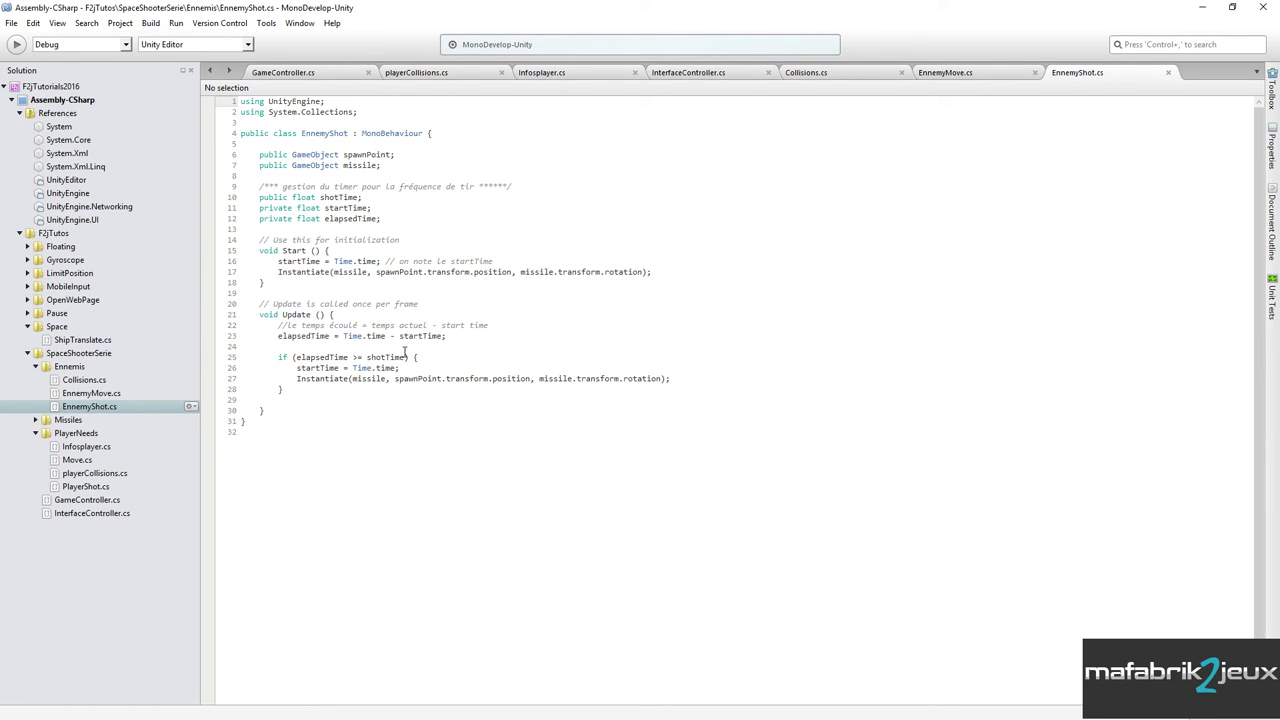
Review the open scripts and select the gameScript declaration on line 14 of Infosplayer.cs.
{"action": "left_click", "coordinate": [972, 77]}
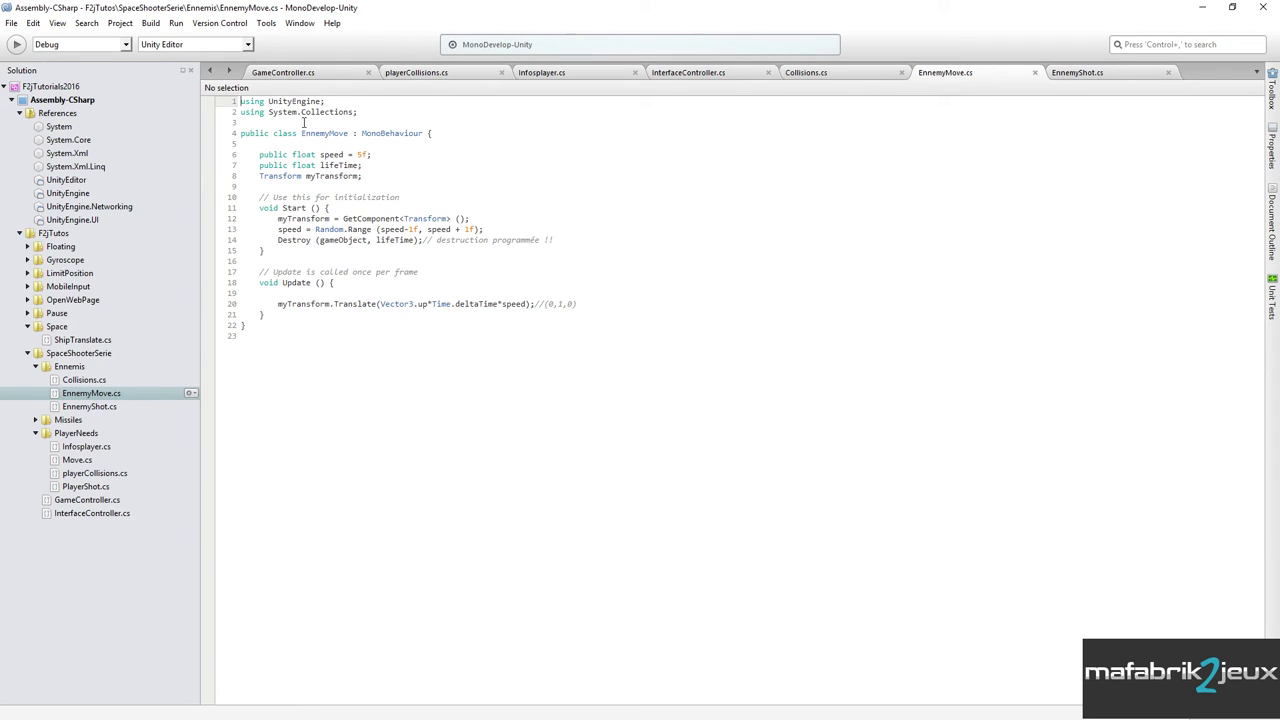
{"action": "left_click", "coordinate": [315, 77]}
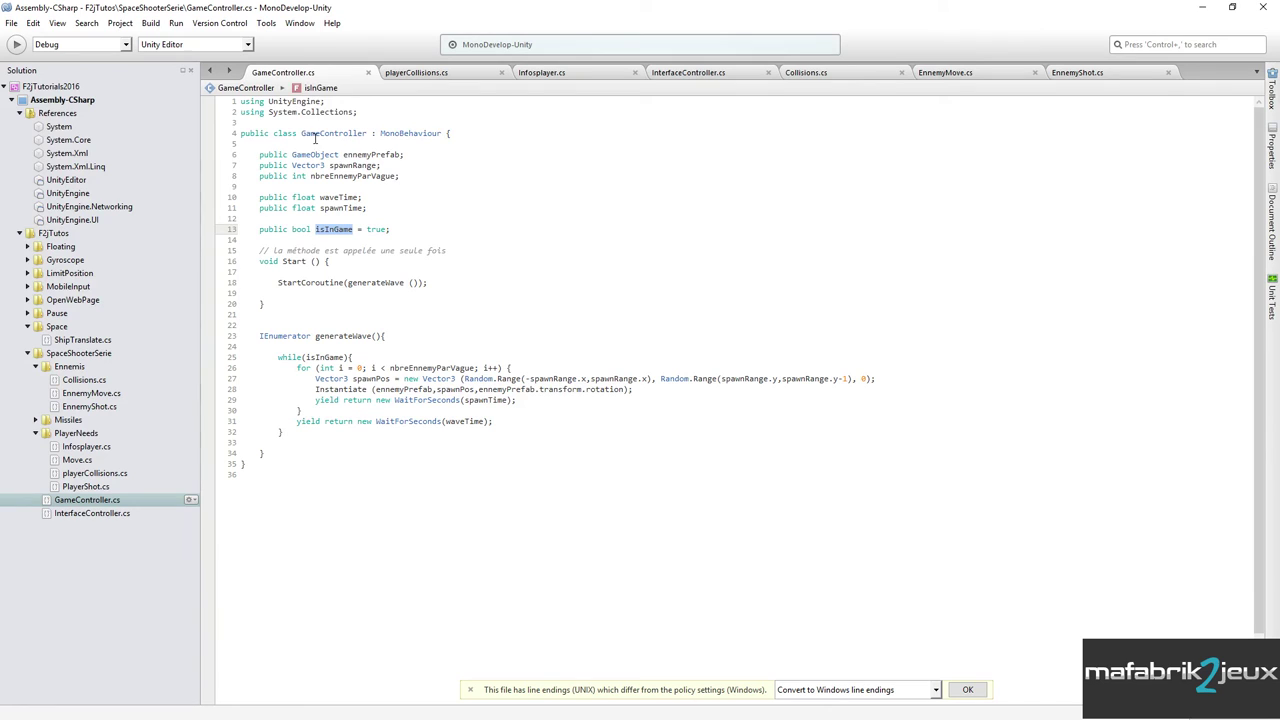
{"action": "left_click", "coordinate": [1080, 74]}
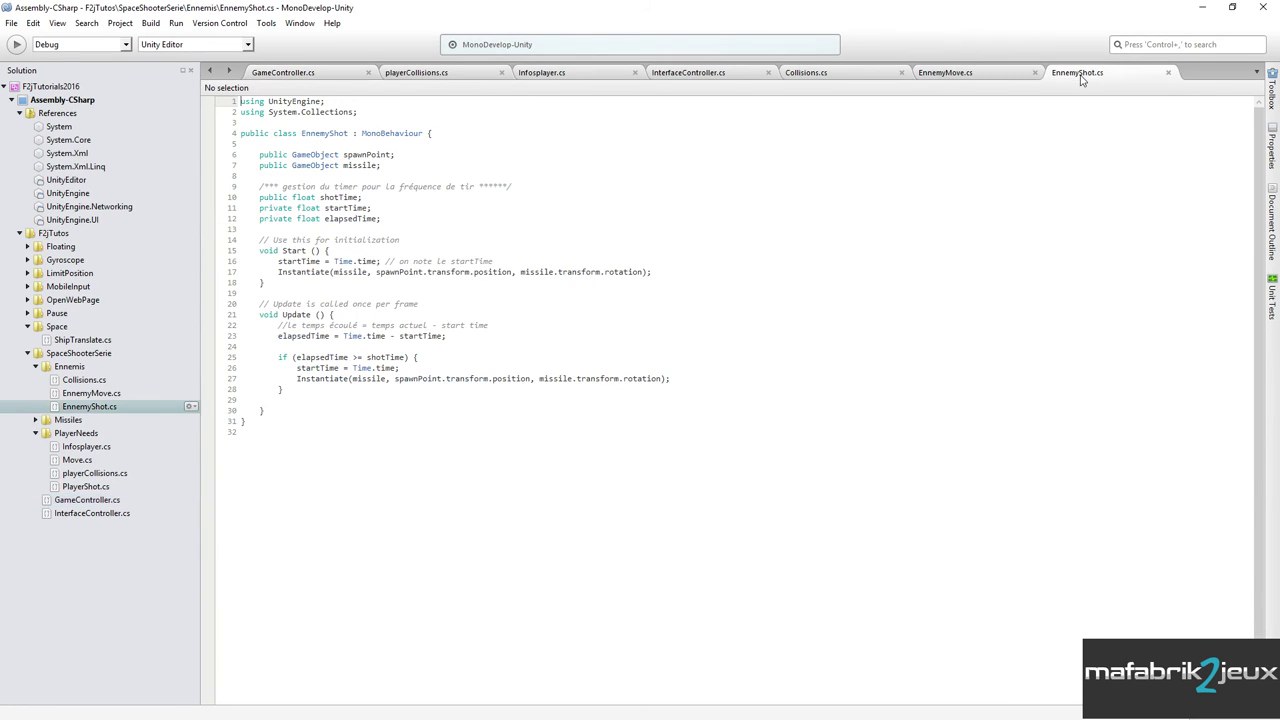
{"action": "left_click", "coordinate": [692, 74]}
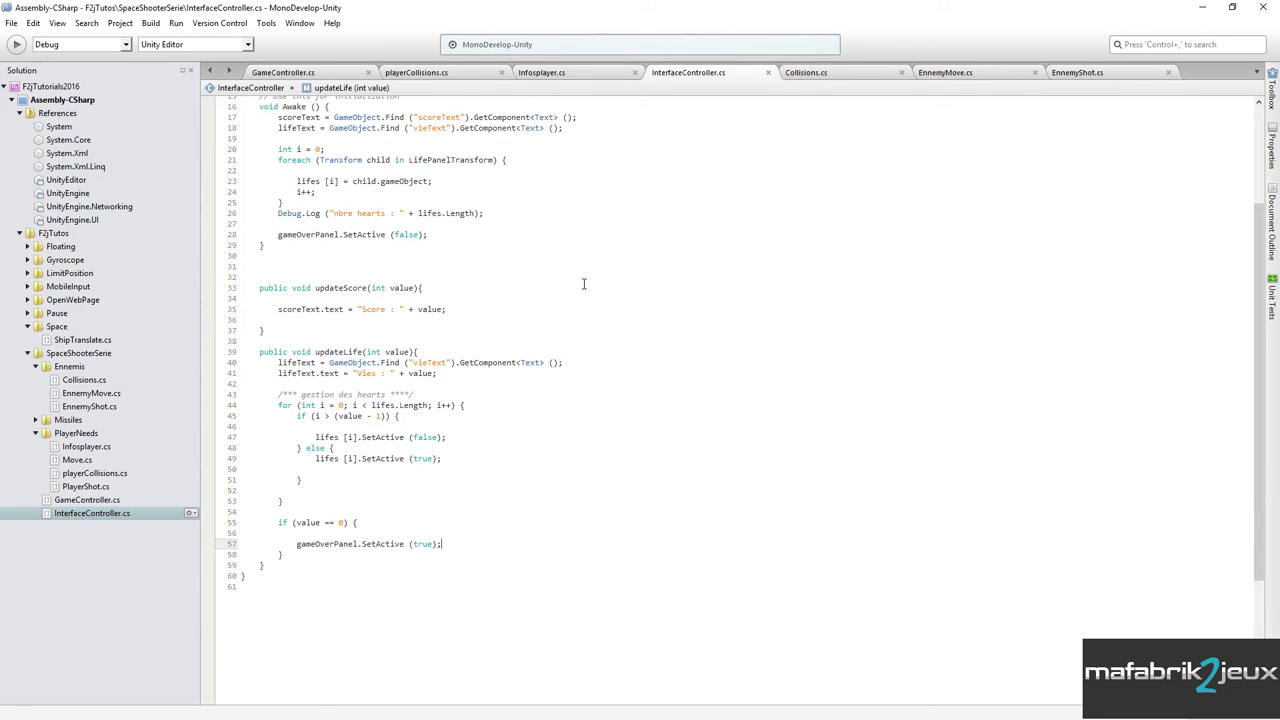
{"action": "scroll", "coordinate": [584, 284], "scroll_direction": "up", "scroll_amount": 2}
{"action": "left_click", "coordinate": [560, 74]}
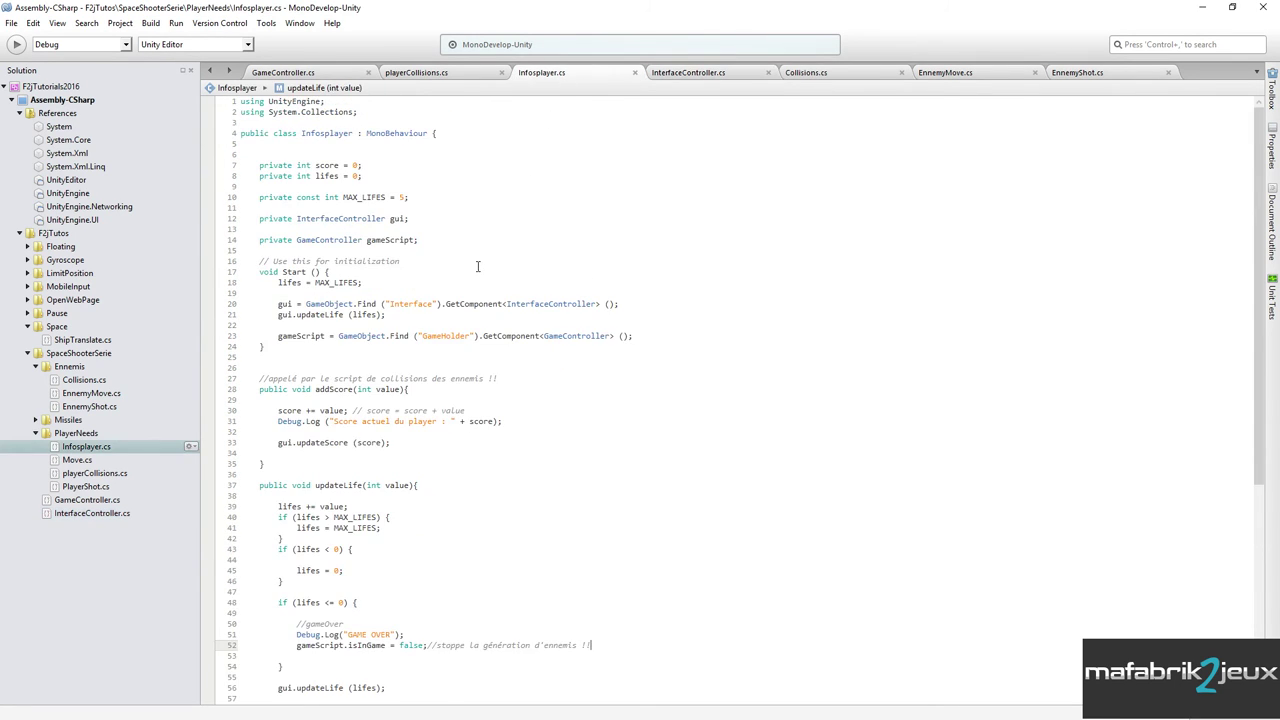
{"action": "scroll", "coordinate": [497, 381], "scroll_direction": "down", "scroll_amount": 6}
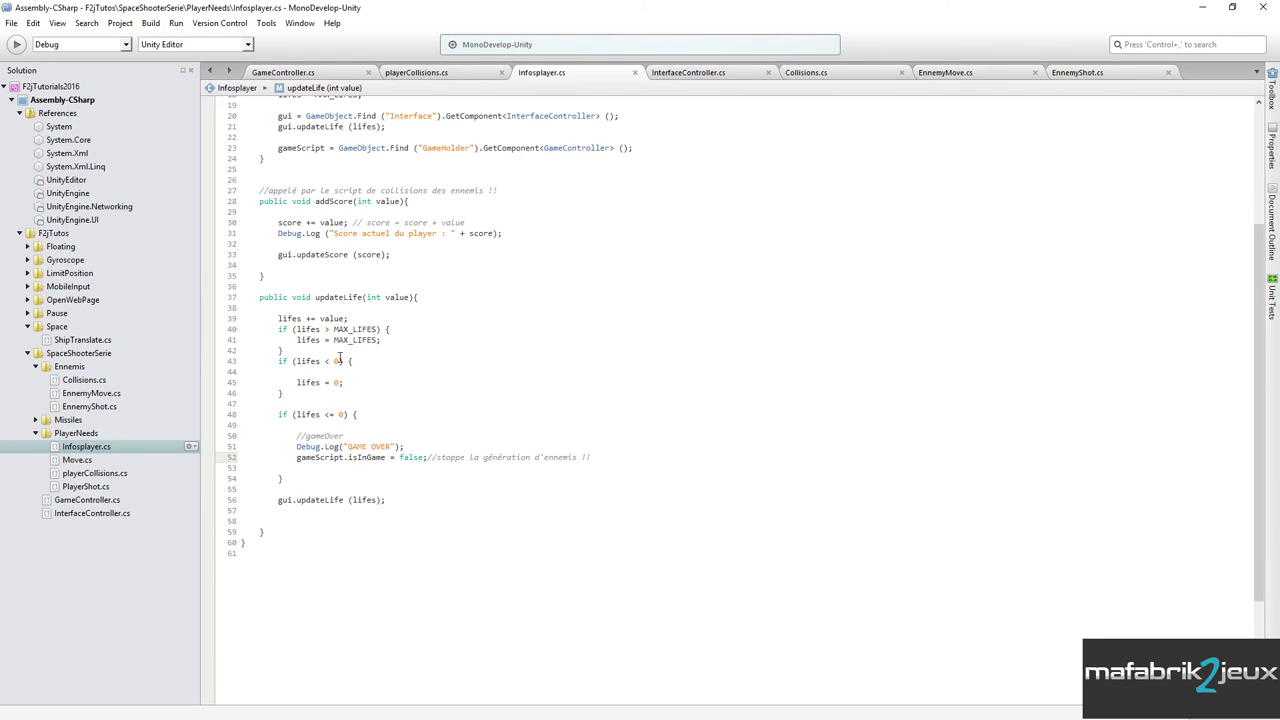
{"action": "scroll", "coordinate": [418, 501], "scroll_direction": "up", "scroll_amount": 4}
{"action": "scroll", "coordinate": [483, 454], "scroll_direction": "up", "scroll_amount": 2}
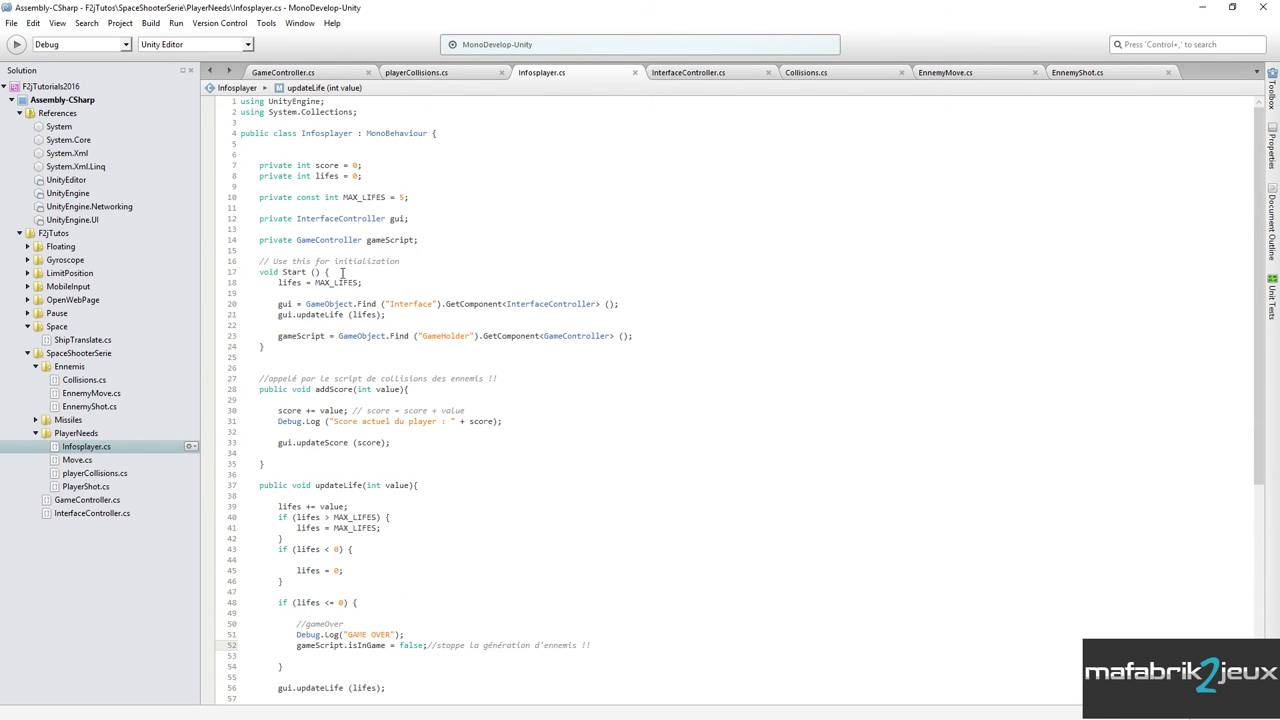
{"action": "left_click_drag", "start_coordinate": [257, 240], "coordinate": [427, 243]}
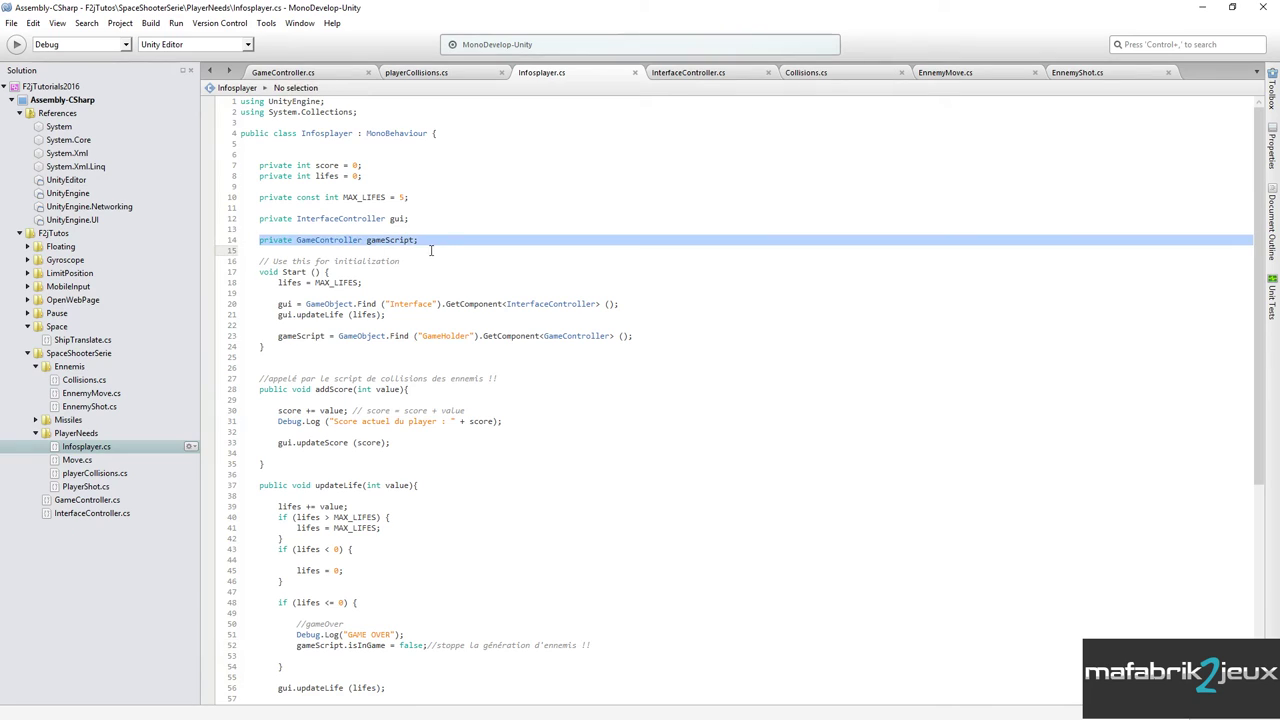
Paste the GameController gameScript declaration into both EnnemyMove.cs and EnnemyShot.cs.
{"action": "left_click", "coordinate": [938, 74]}
{"action": "left_click", "coordinate": [372, 176]}
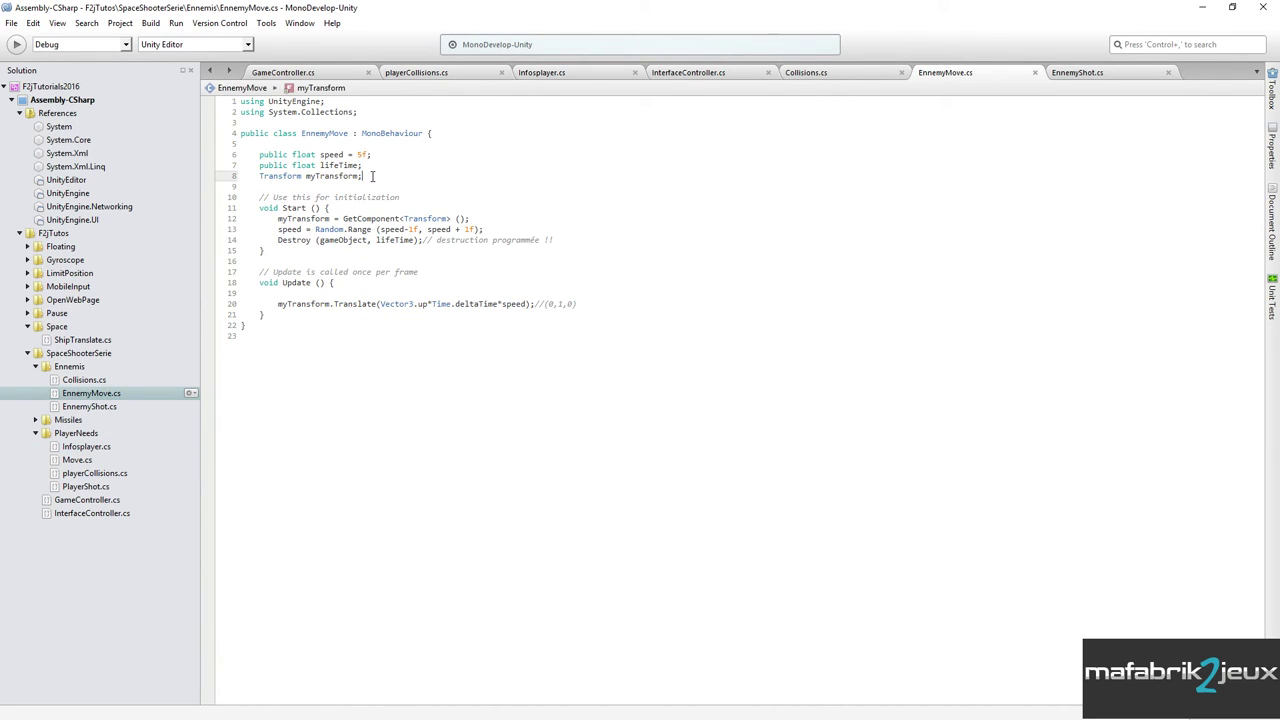
{"action": "key", "text": "Return"}
{"action": "key", "text": "Return"}
{"action": "type", "text": "private GameController gameScript;"}
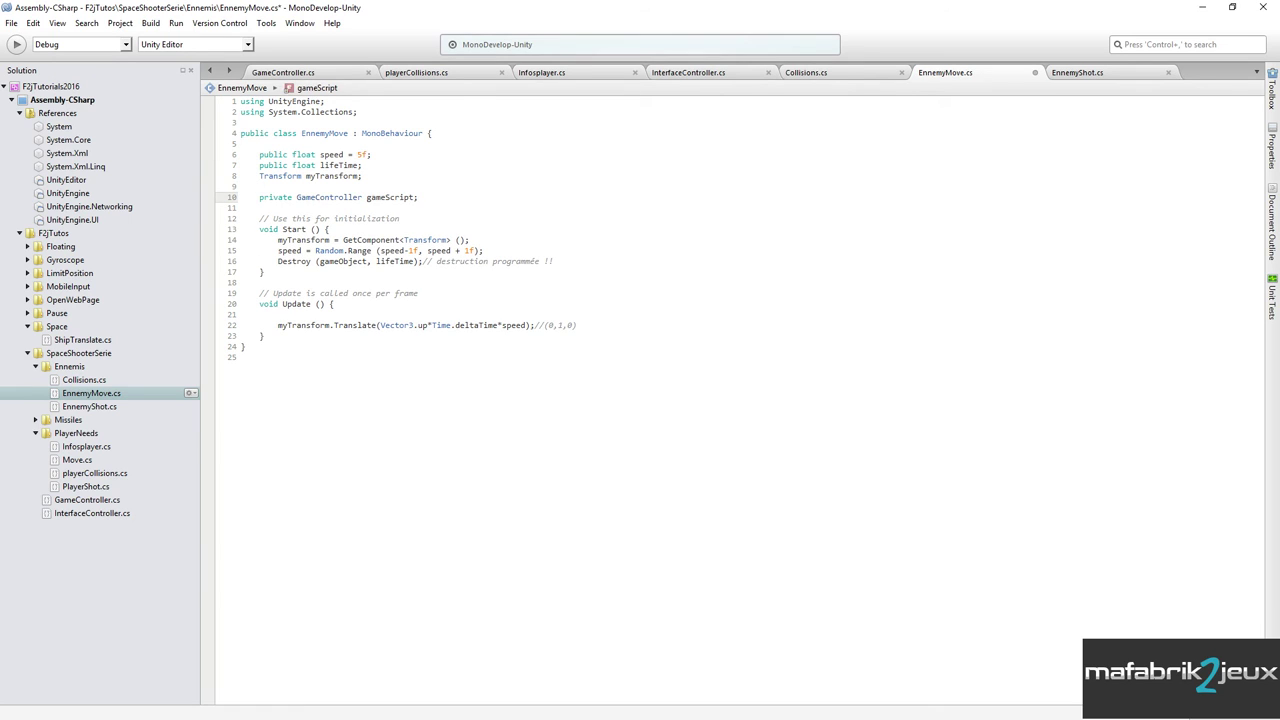
{"action": "left_click", "coordinate": [1075, 73]}
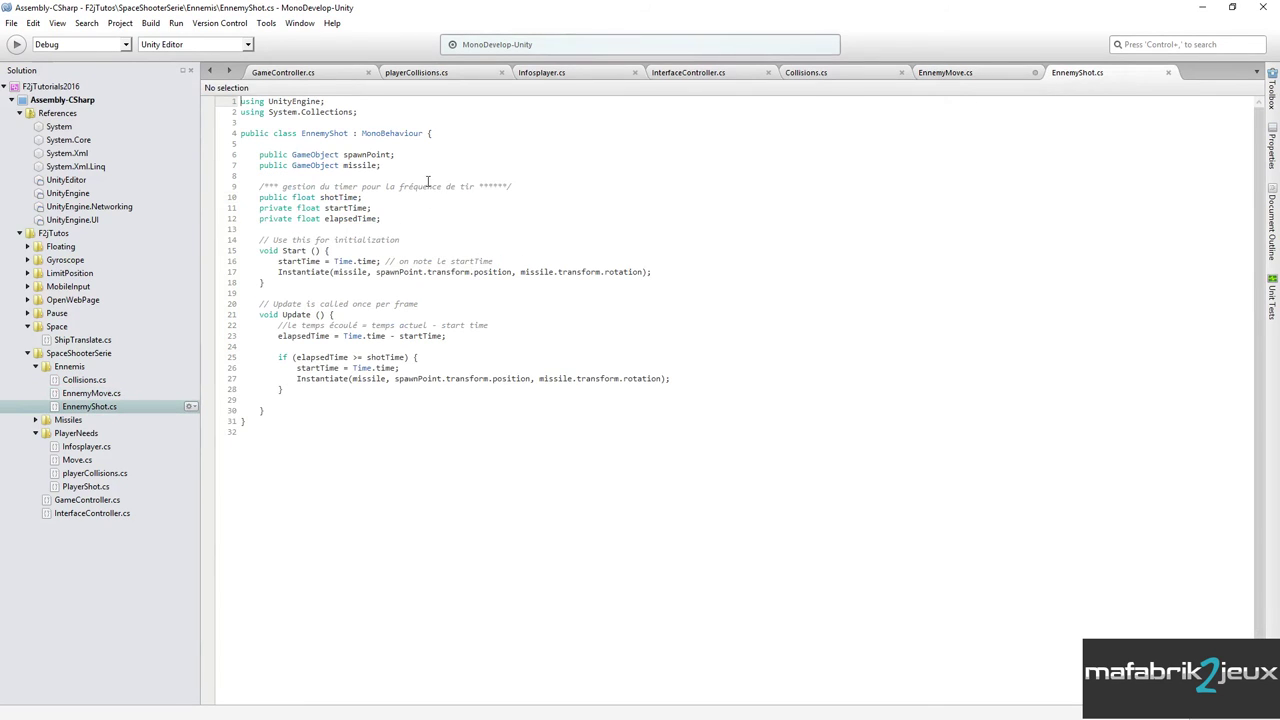
{"action": "left_click", "coordinate": [394, 220]}
{"action": "key", "text": "Return"}
{"action": "key", "text": "Return"}
{"action": "type", "text": "private GameController gameScript;"}
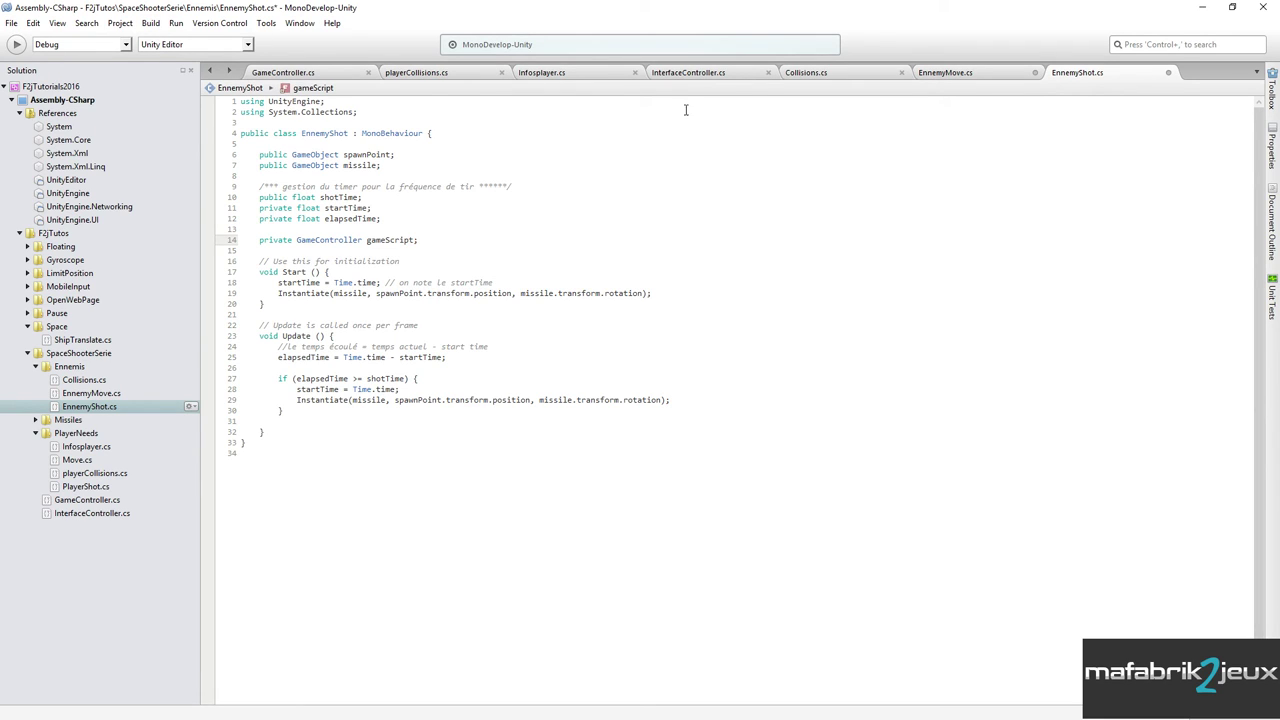
Add the GameObject.Find("GameHolder").GetComponent<GameController>() assignment to both Start methods and save EnnemyShot.
{"action": "left_click", "coordinate": [582, 76]}
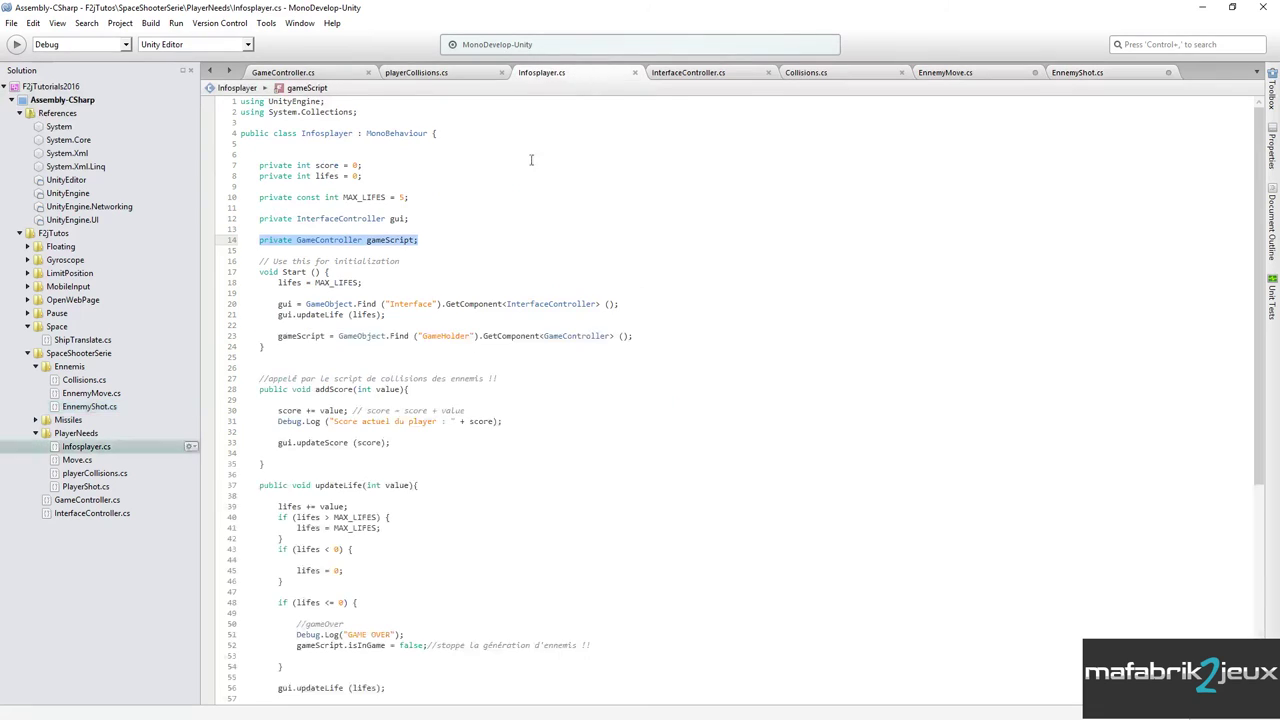
{"action": "left_click_drag", "start_coordinate": [275, 336], "coordinate": [643, 334]}
{"action": "key", "text": "ctrl+c"}
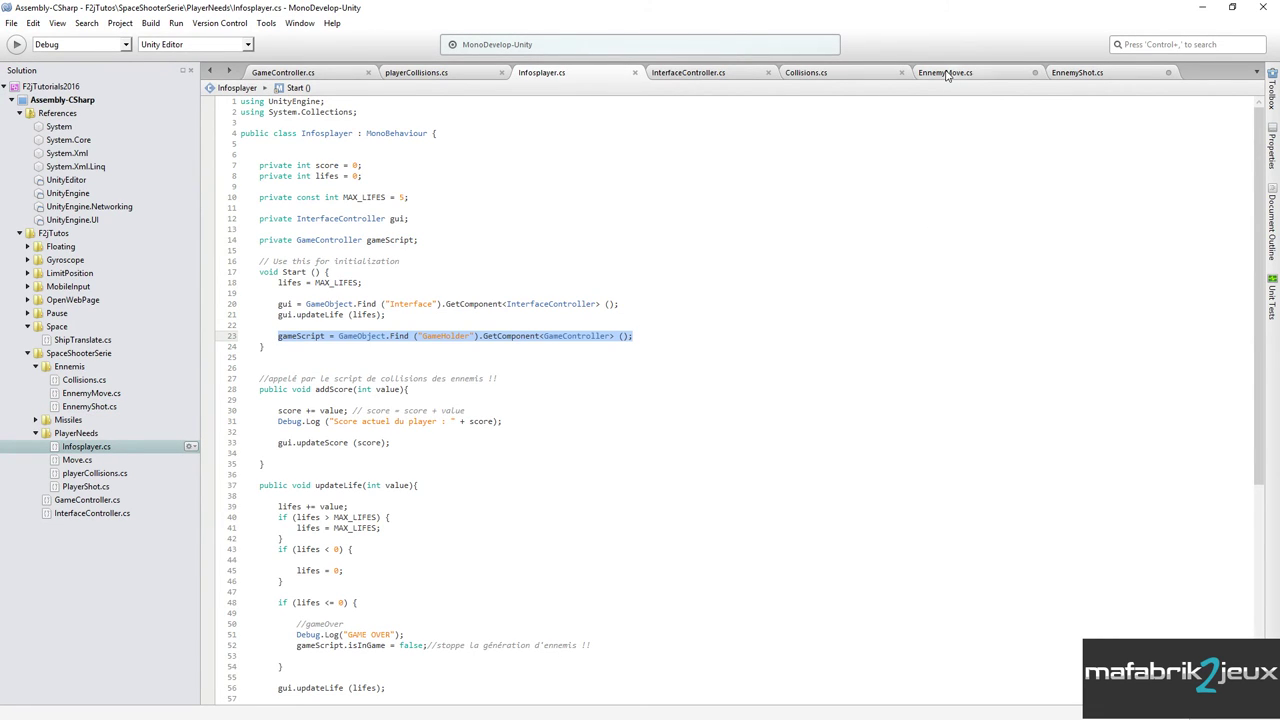
{"action": "left_click", "coordinate": [945, 76]}
{"action": "left_click", "coordinate": [583, 262]}
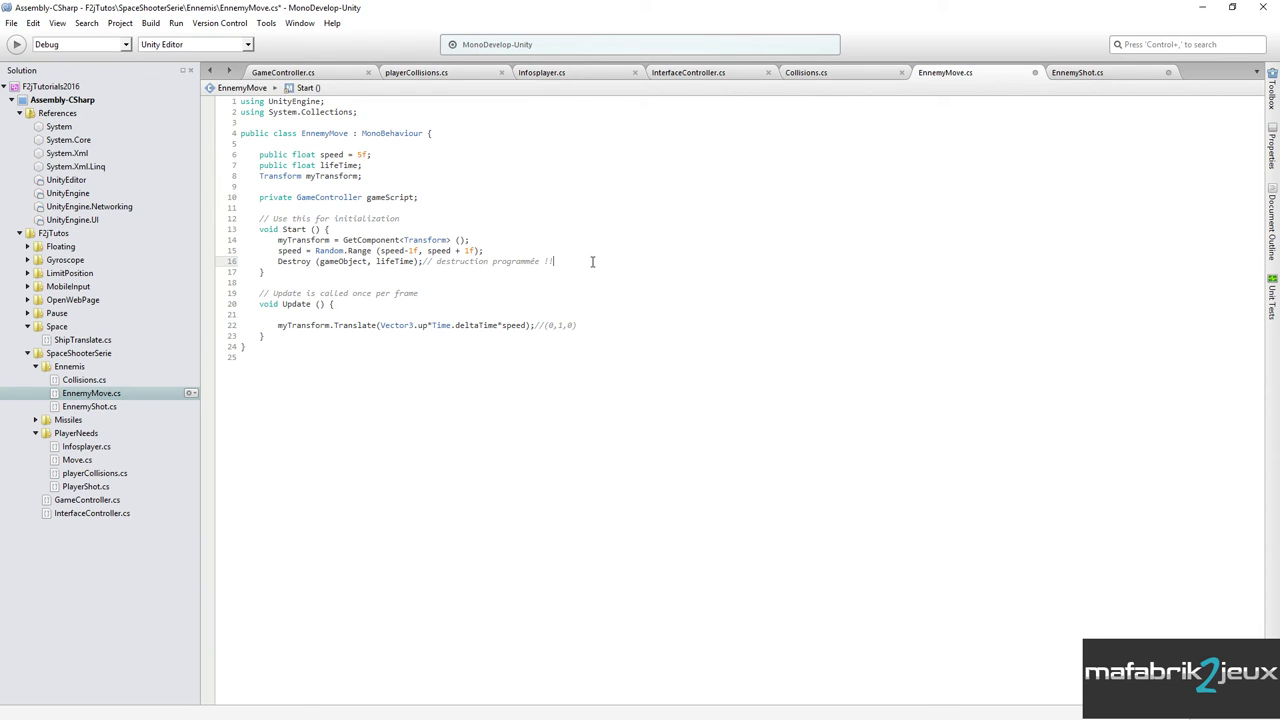
{"action": "key", "text": "Return"}
{"action": "key", "text": "Return"}
{"action": "type", "text": "gameScript = GameObject.Find (\"GameHolder\").GetComponent<GameController> ();"}
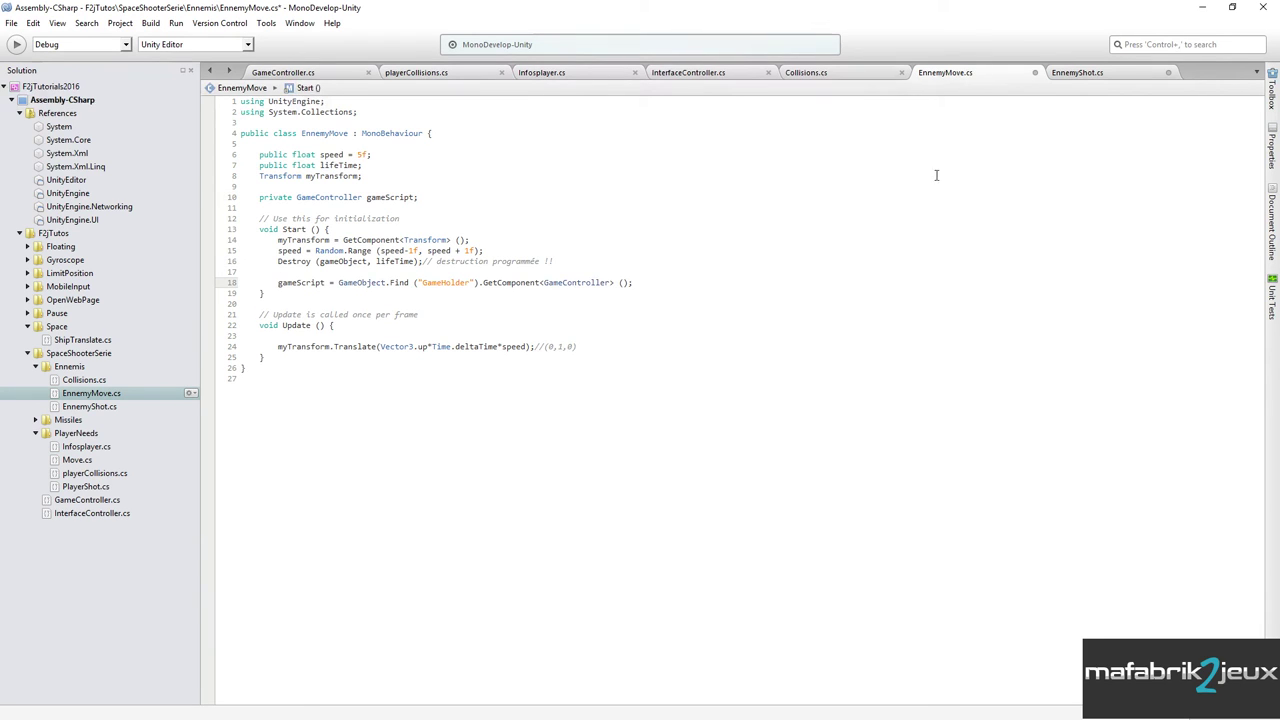
{"action": "left_click", "coordinate": [1074, 76]}
{"action": "left_click", "coordinate": [663, 291]}
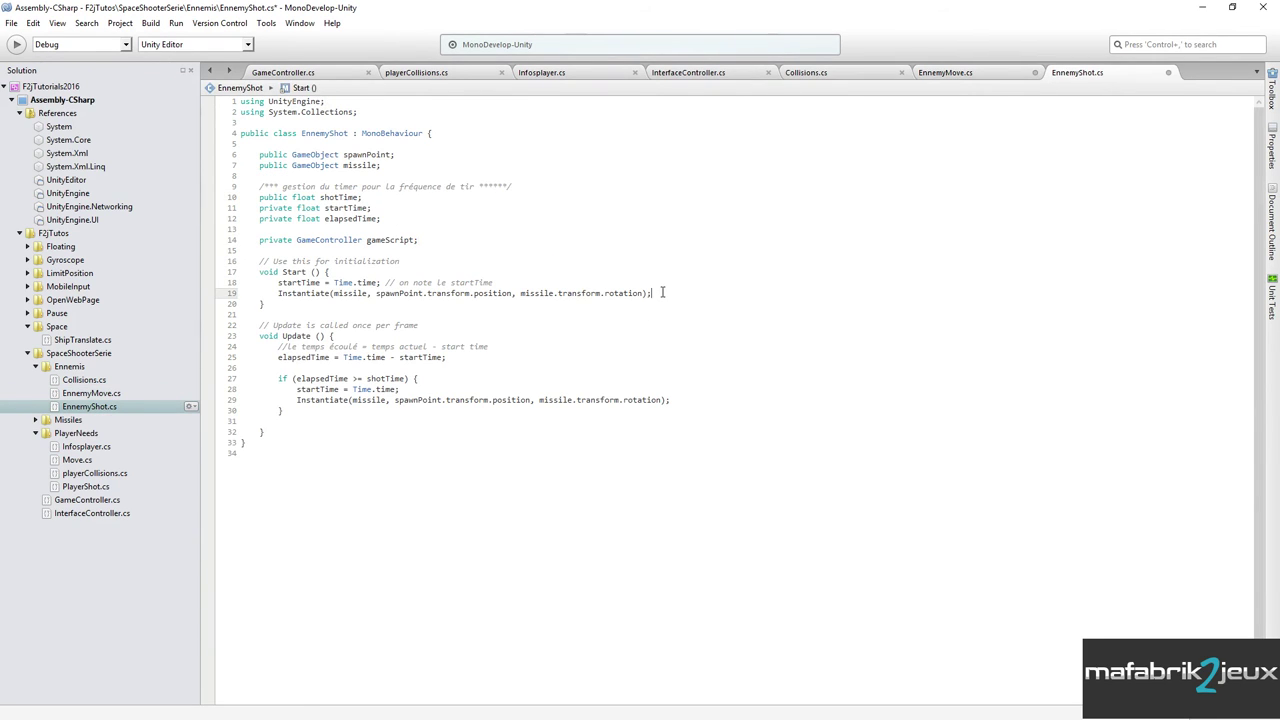
{"action": "key", "text": "Return"}
{"action": "key", "text": "Return"}
{"action": "key", "text": "ctrl+v"}
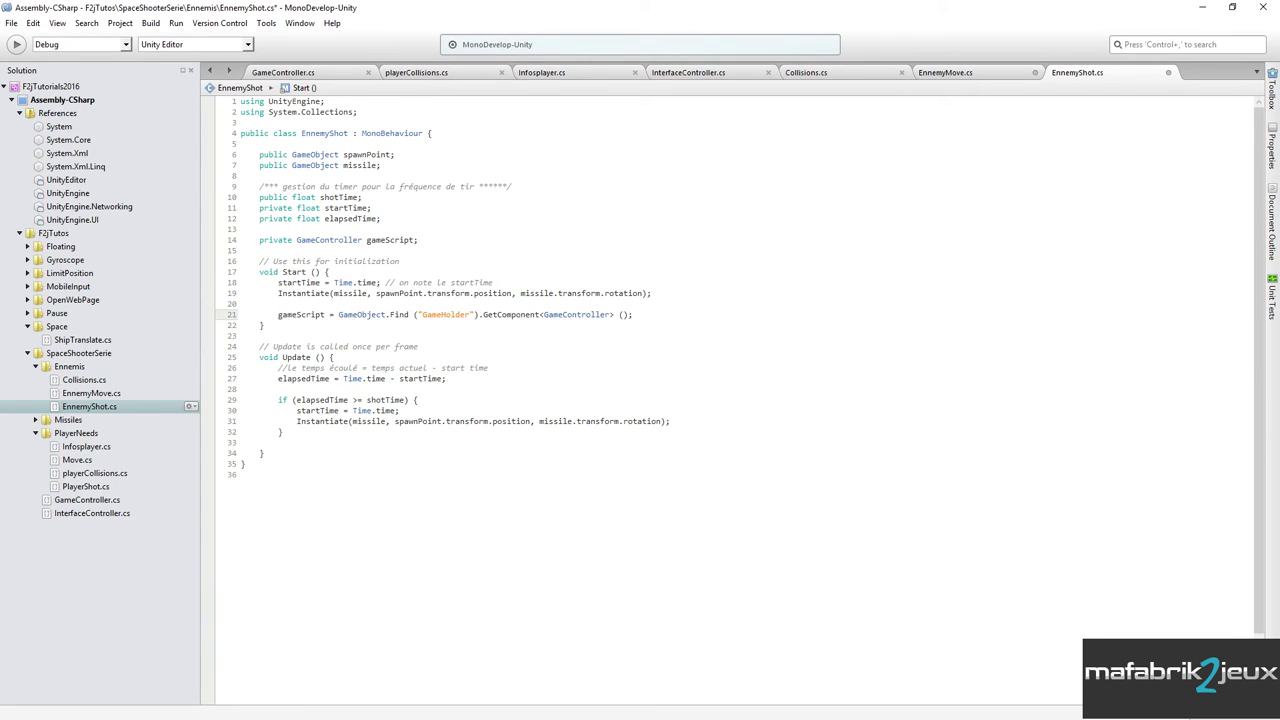
{"action": "key", "text": "ctrl+s"}
{"action": "left_click", "coordinate": [12, 21]}
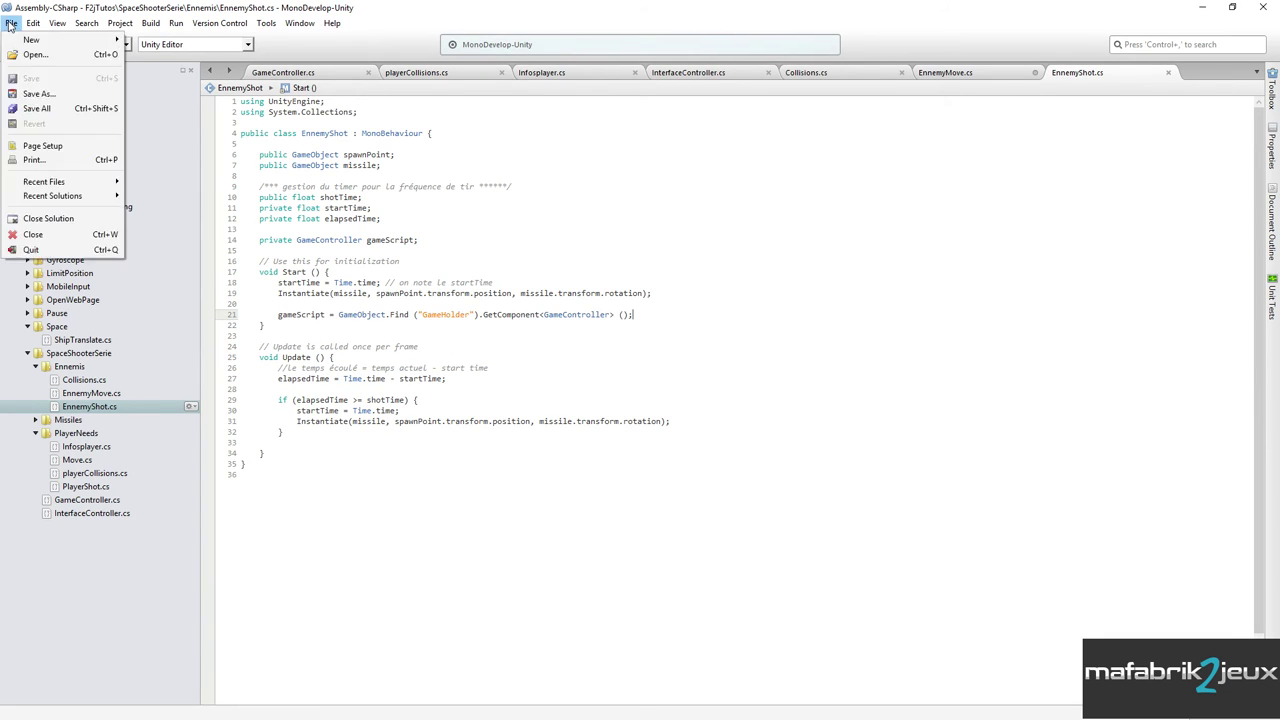
{"action": "left_click", "coordinate": [36, 108]}
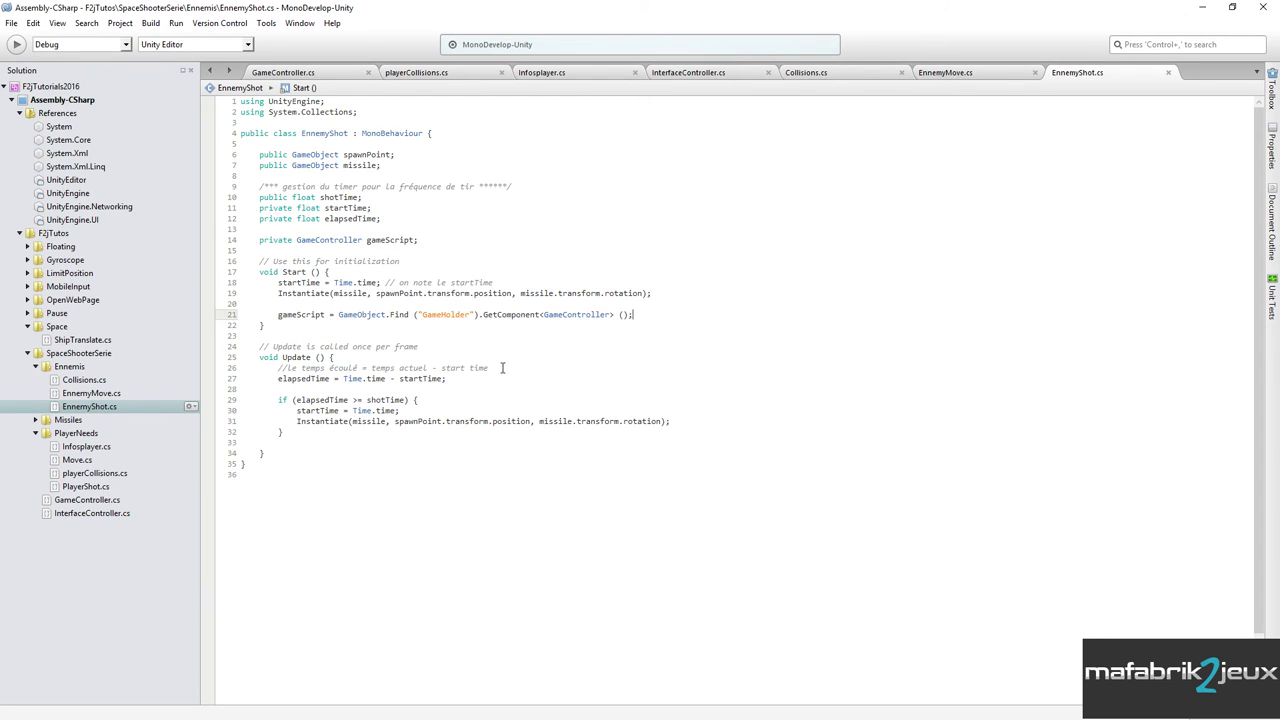
Add an if (gameScript.isInGame) { } block at the top of EnnemyShot's Update.
{"action": "left_click", "coordinate": [396, 355]}
{"action": "key", "text": "Return"}
{"action": "key", "text": "Return"}
{"action": "key", "text": "Return"}
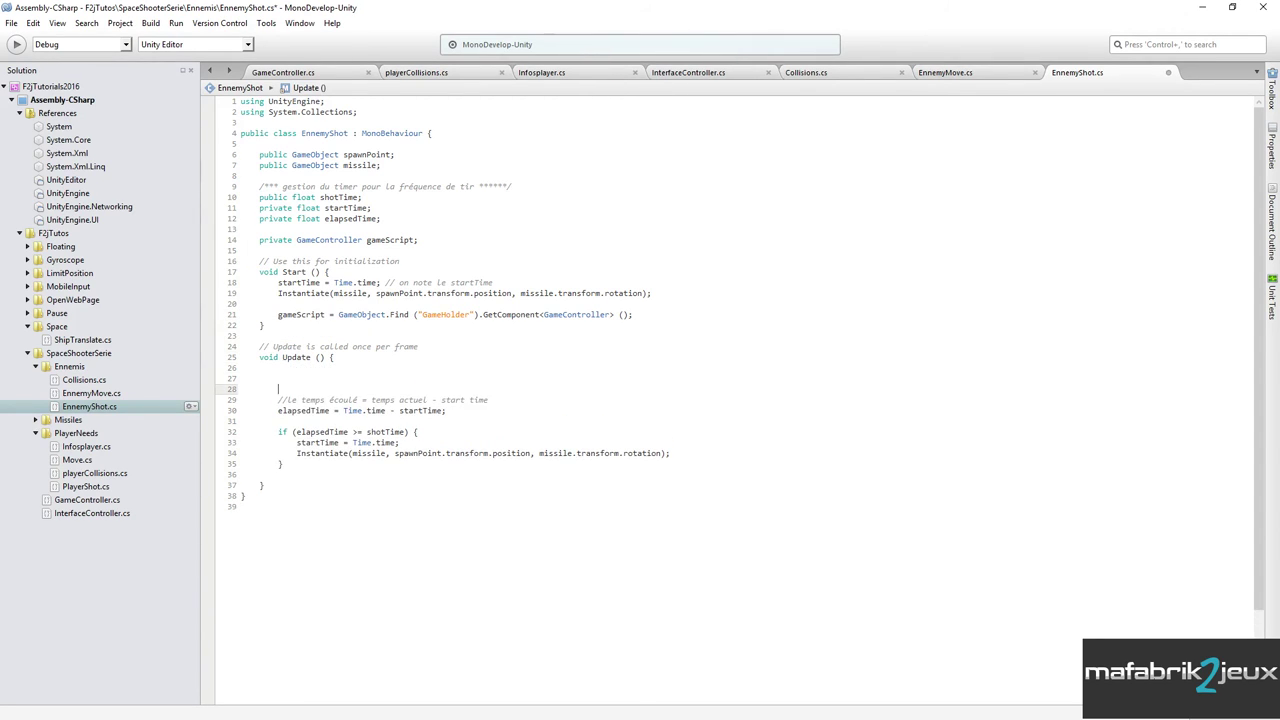
{"action": "type", "text": "if(game"}
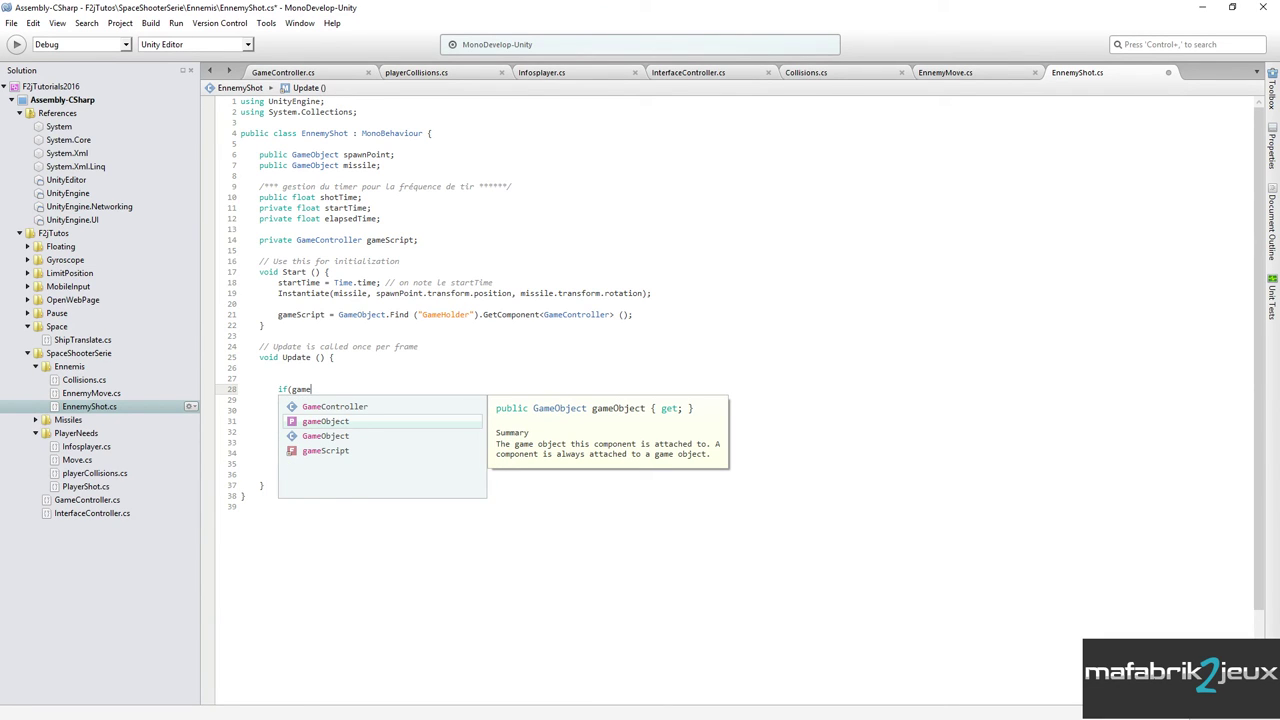
{"action": "key", "text": "Down"}
{"action": "key", "text": "Down"}
{"action": "key", "text": "Return"}
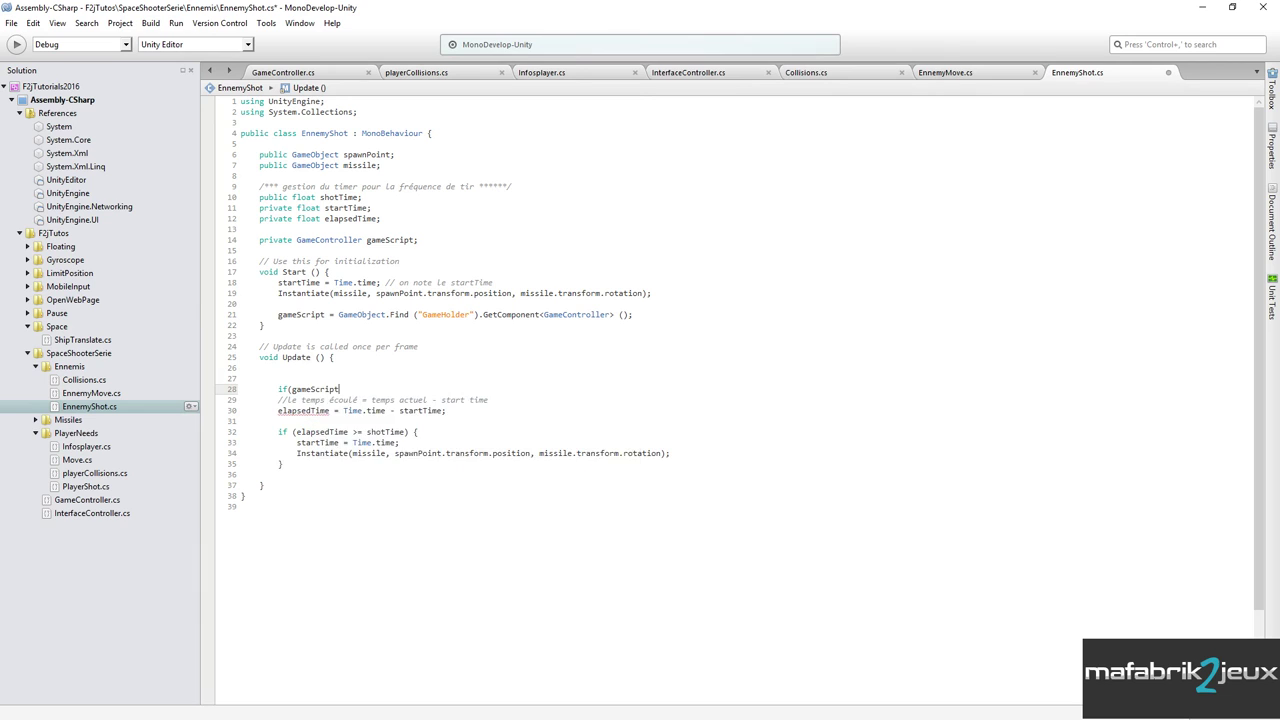
{"action": "type", "text": ".is"}
{"action": "key", "text": "Return"}
{"action": "type", "text": "{"}
{"action": "key", "text": "Return"}
{"action": "key", "text": "Return"}
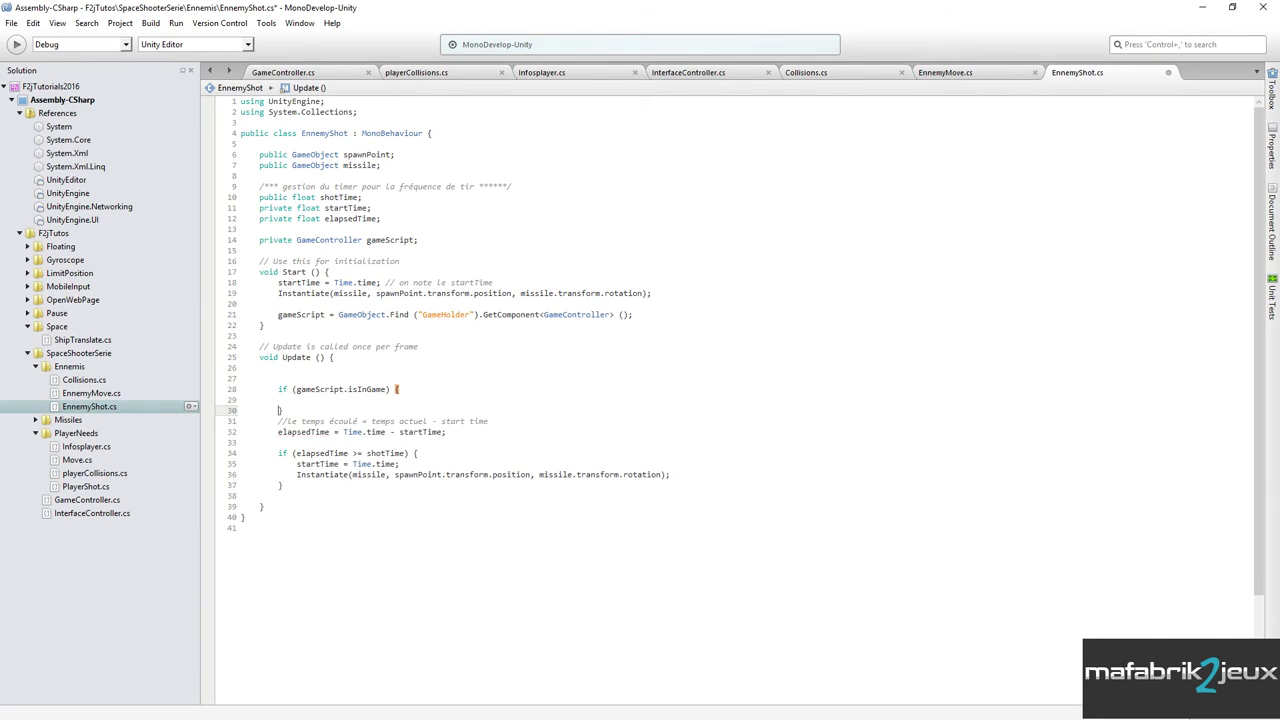
{"action": "key", "text": "Return"}
Move the timer and missile-firing code inside that block and save EnnemyShot.cs.
{"action": "left_click_drag", "start_coordinate": [278, 431], "coordinate": [299, 494]}
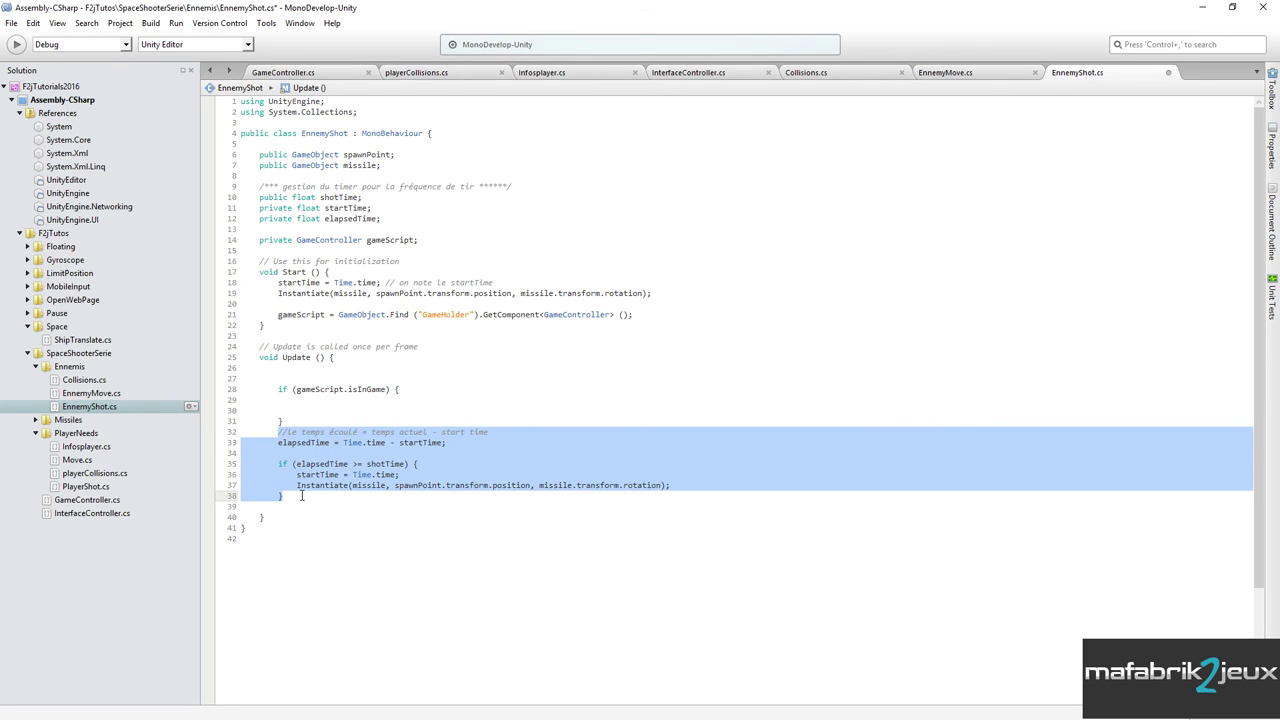
{"action": "key", "text": "ctrl+x"}
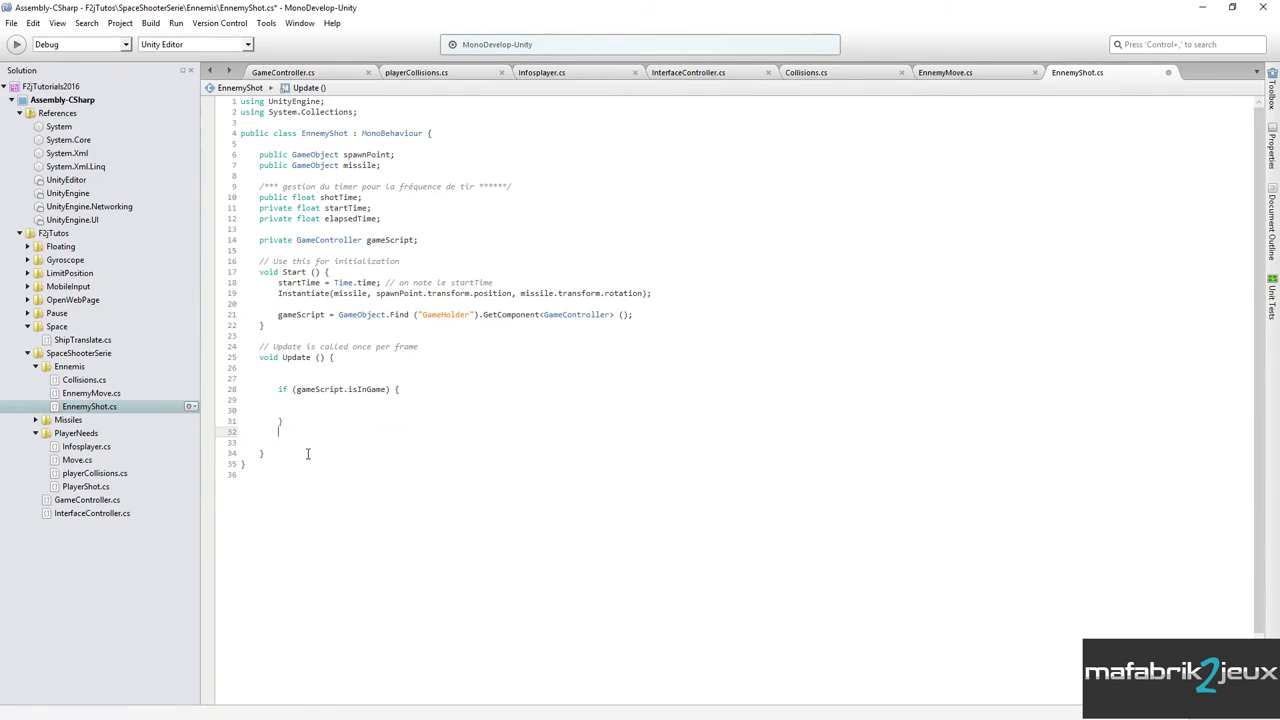
{"action": "left_click", "coordinate": [302, 402]}
{"action": "key", "text": "ctrl+v"}
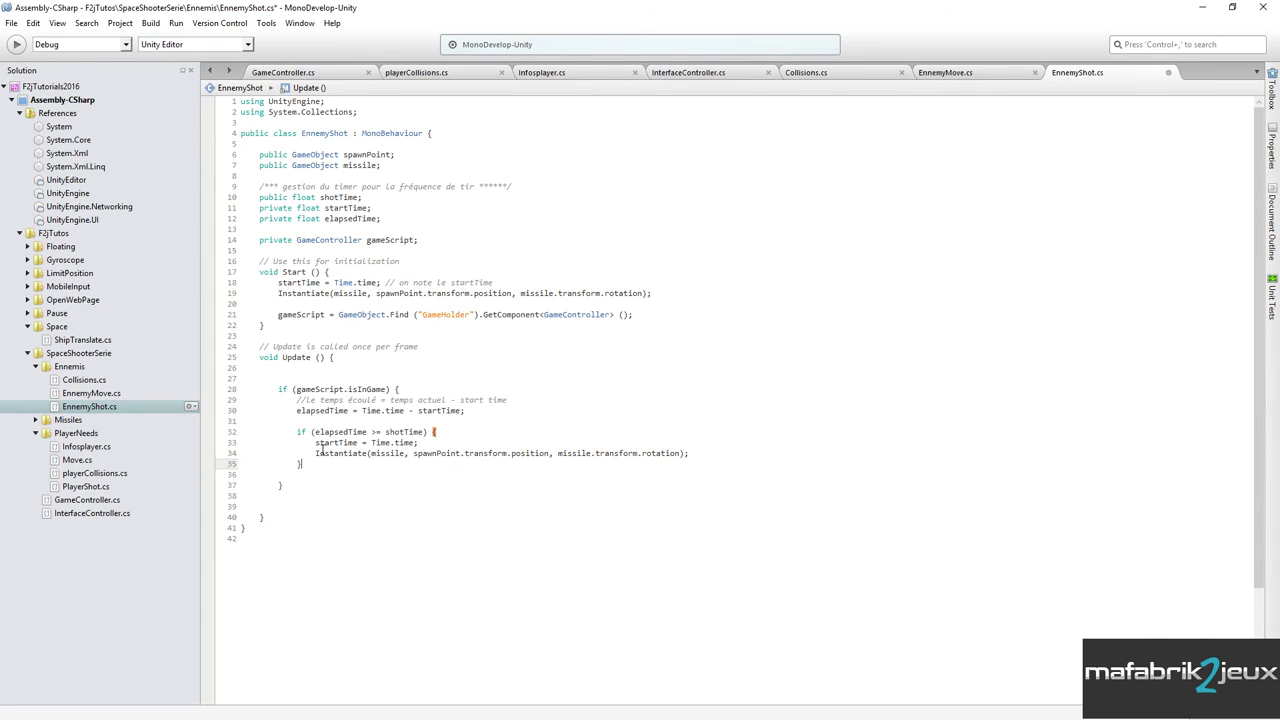
{"action": "key", "text": "ctrl+s"}
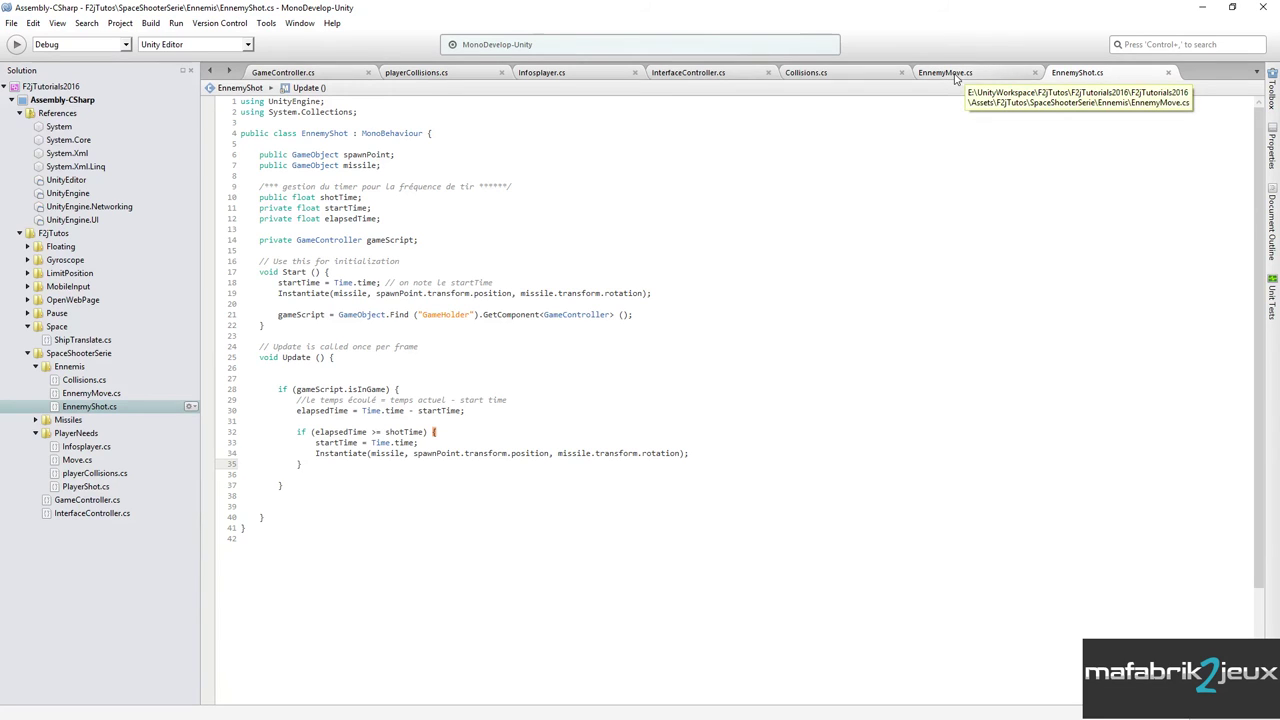
Copy the if (gameScript.isInGame) line into EnnemyMove's Update with an empty block.
{"action": "left_click", "coordinate": [955, 76]}
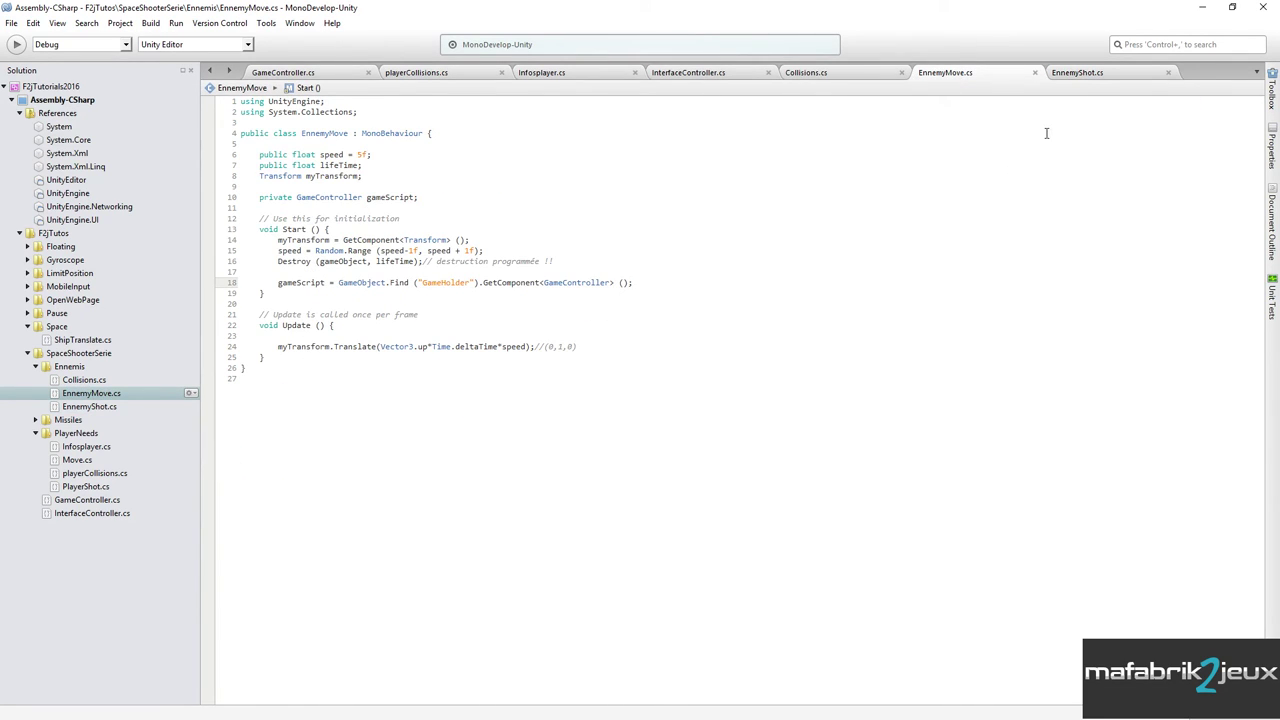
{"action": "left_click", "coordinate": [1077, 72]}
{"action": "left_click_drag", "start_coordinate": [279, 389], "coordinate": [426, 388]}
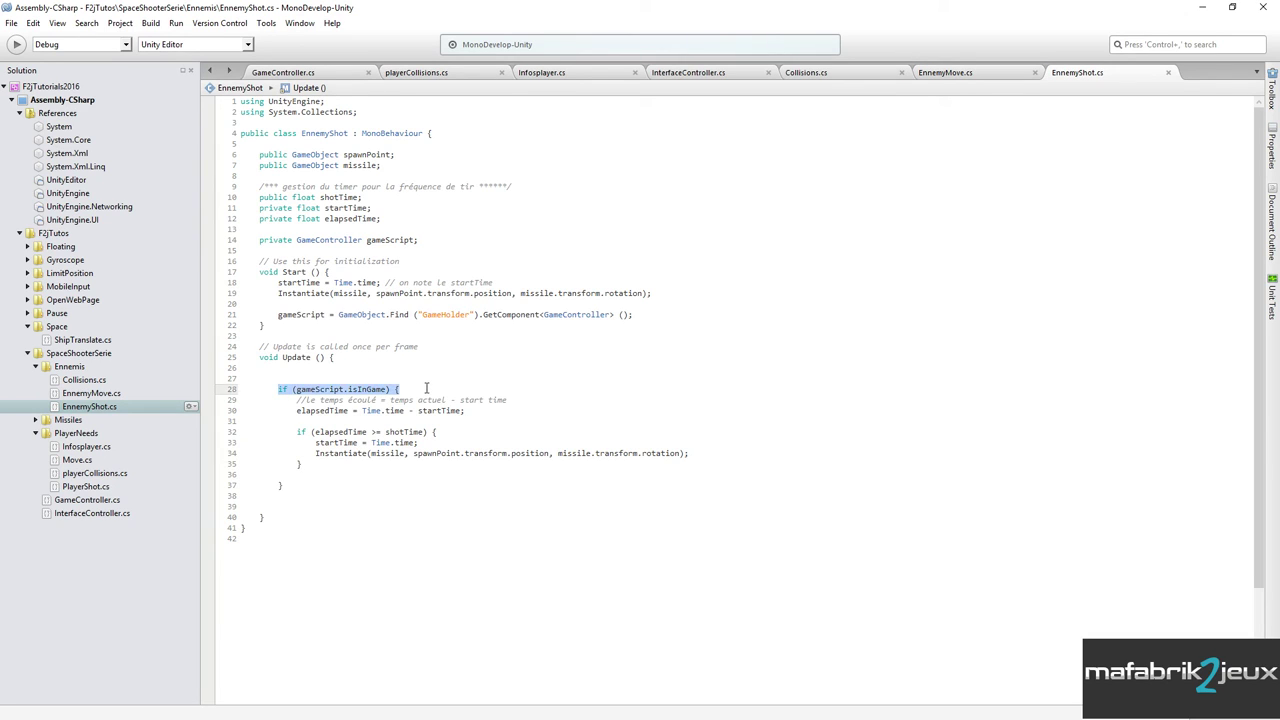
{"action": "left_click", "coordinate": [932, 78]}
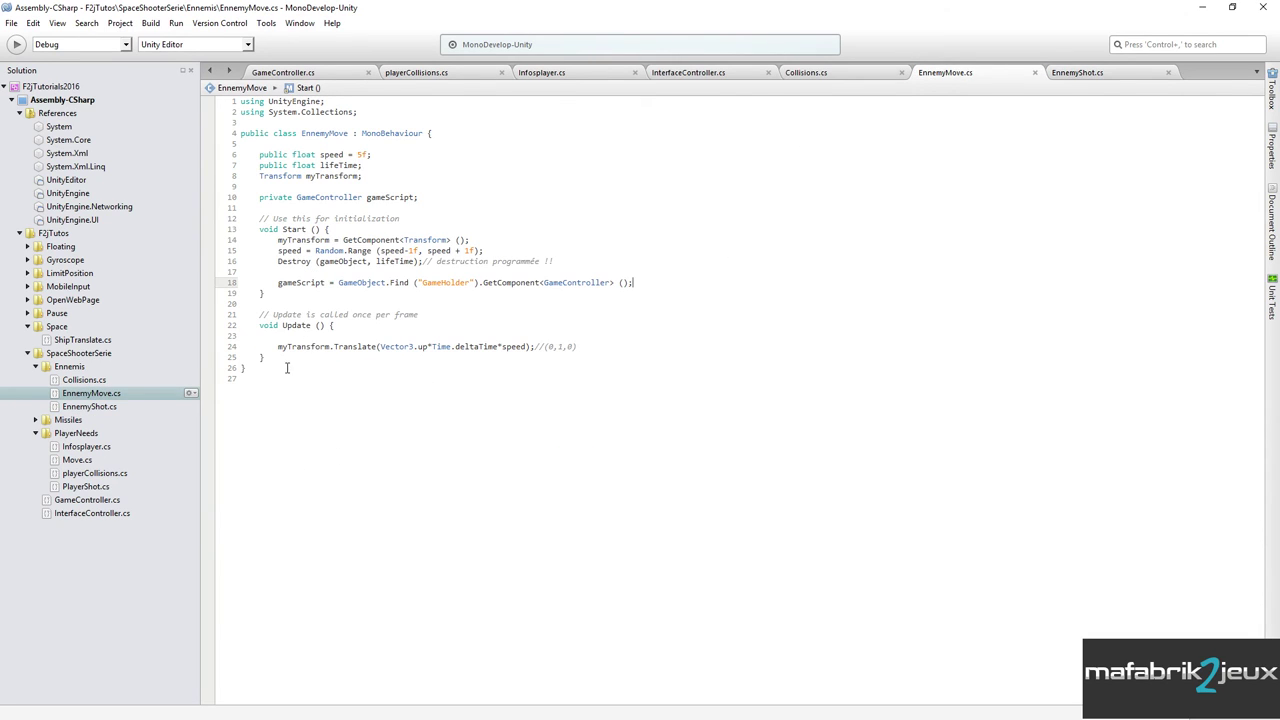
{"action": "left_click", "coordinate": [313, 337]}
{"action": "key", "text": "ctrl+v"}
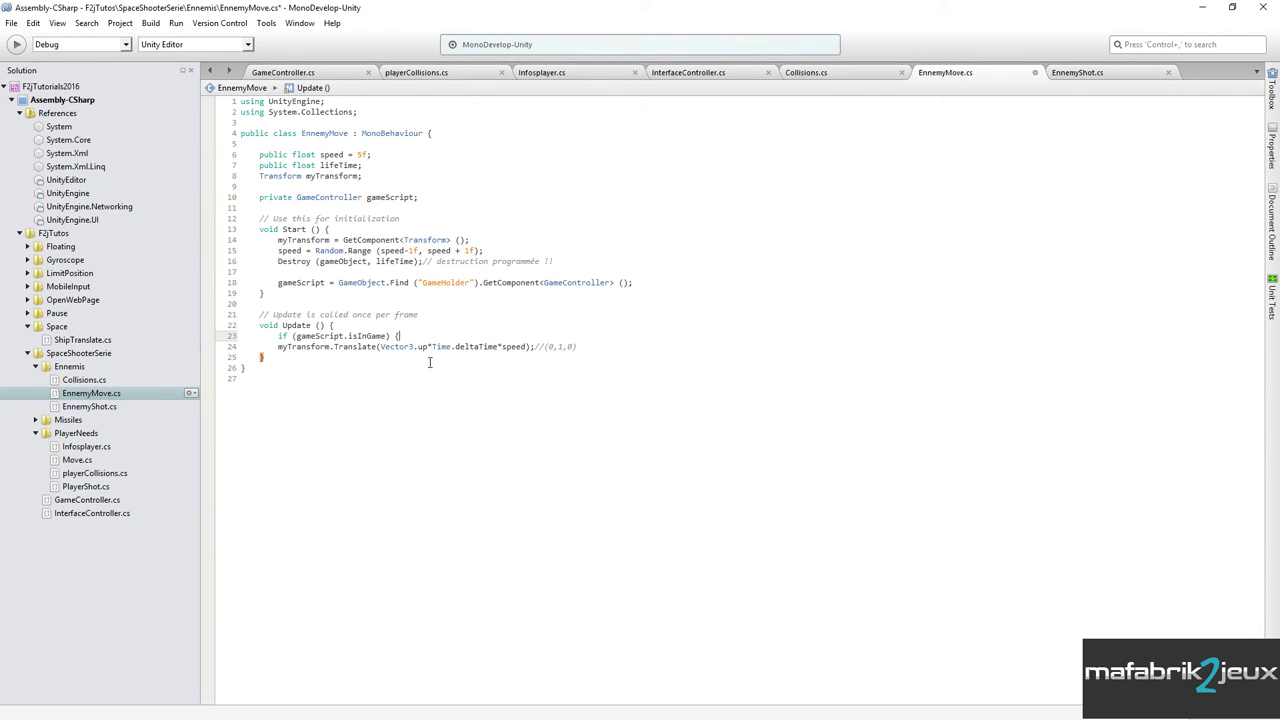
{"action": "key", "text": "Return"}
{"action": "type", "text": "}"}
{"action": "key", "text": "Return"}
{"action": "key", "text": "Return"}
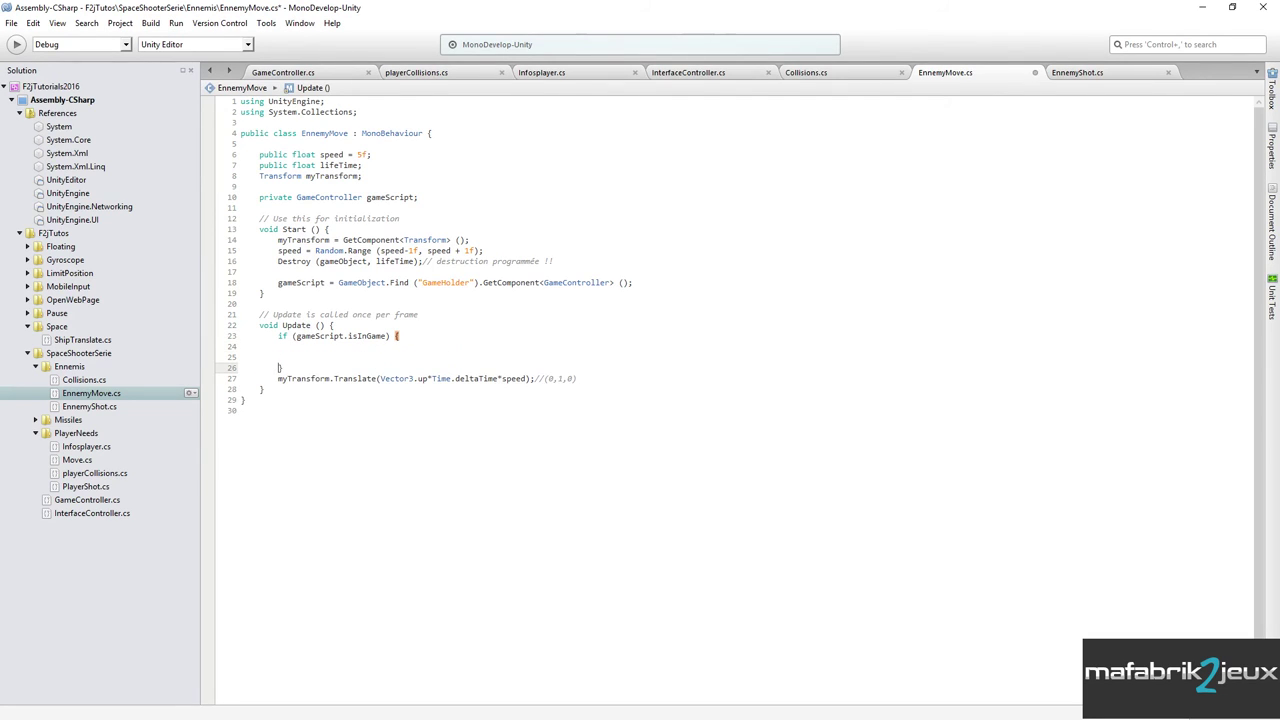
Move the myTransform.Translate statement inside the isInGame block and save EnnemyMove.cs.
{"action": "triple_click", "coordinate": [314, 382]}
{"action": "left_click_drag", "start_coordinate": [314, 386], "coordinate": [578, 378]}
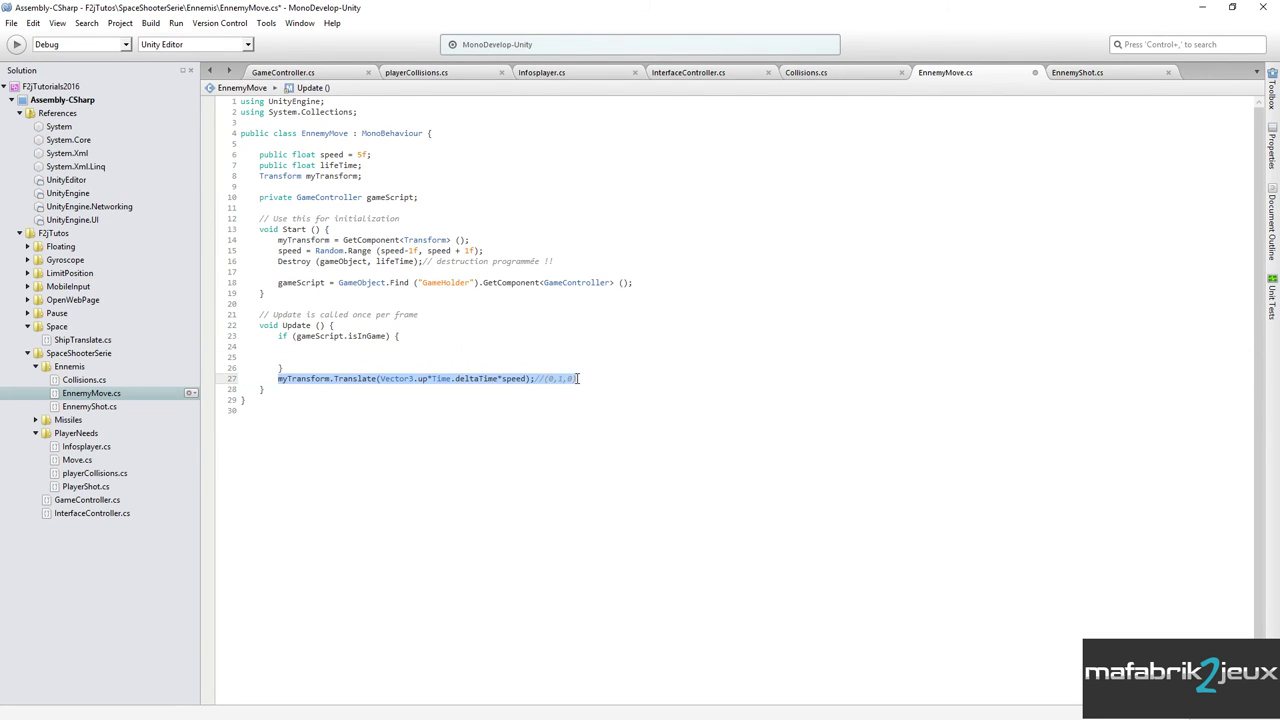
{"action": "key", "text": "ctrl+x"}
{"action": "left_click", "coordinate": [305, 346]}
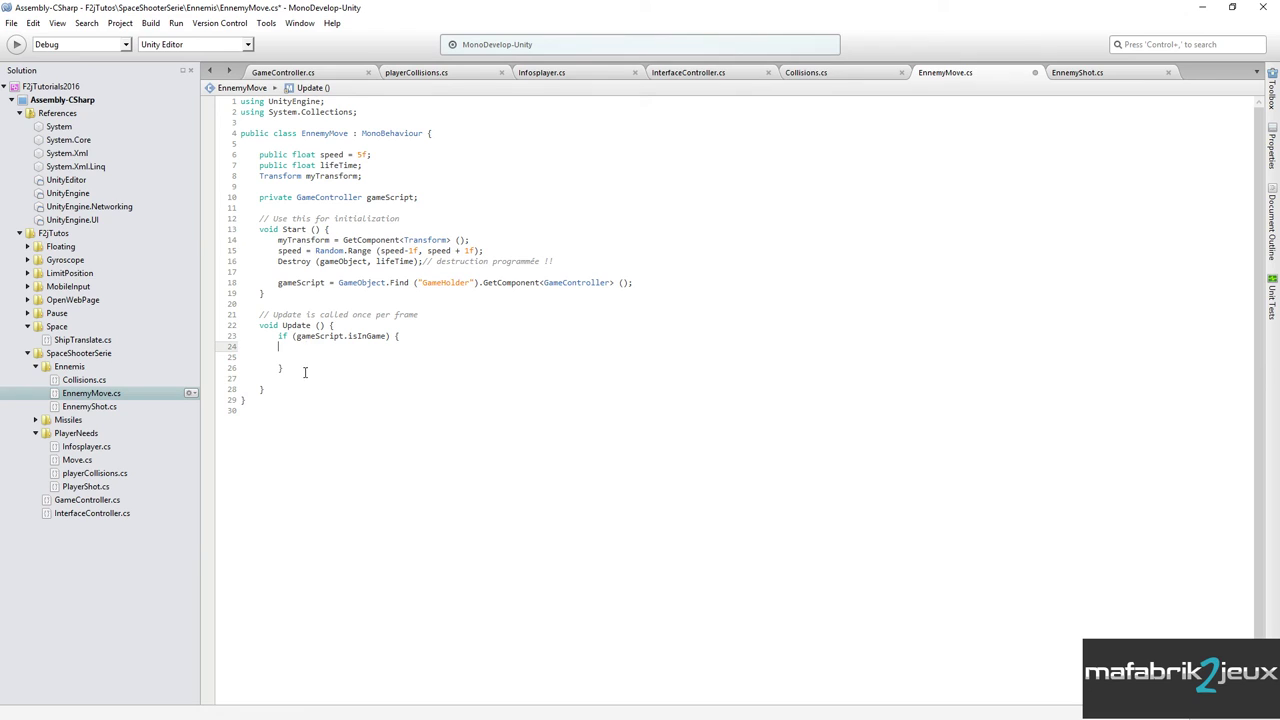
{"action": "key", "text": "ctrl+v"}
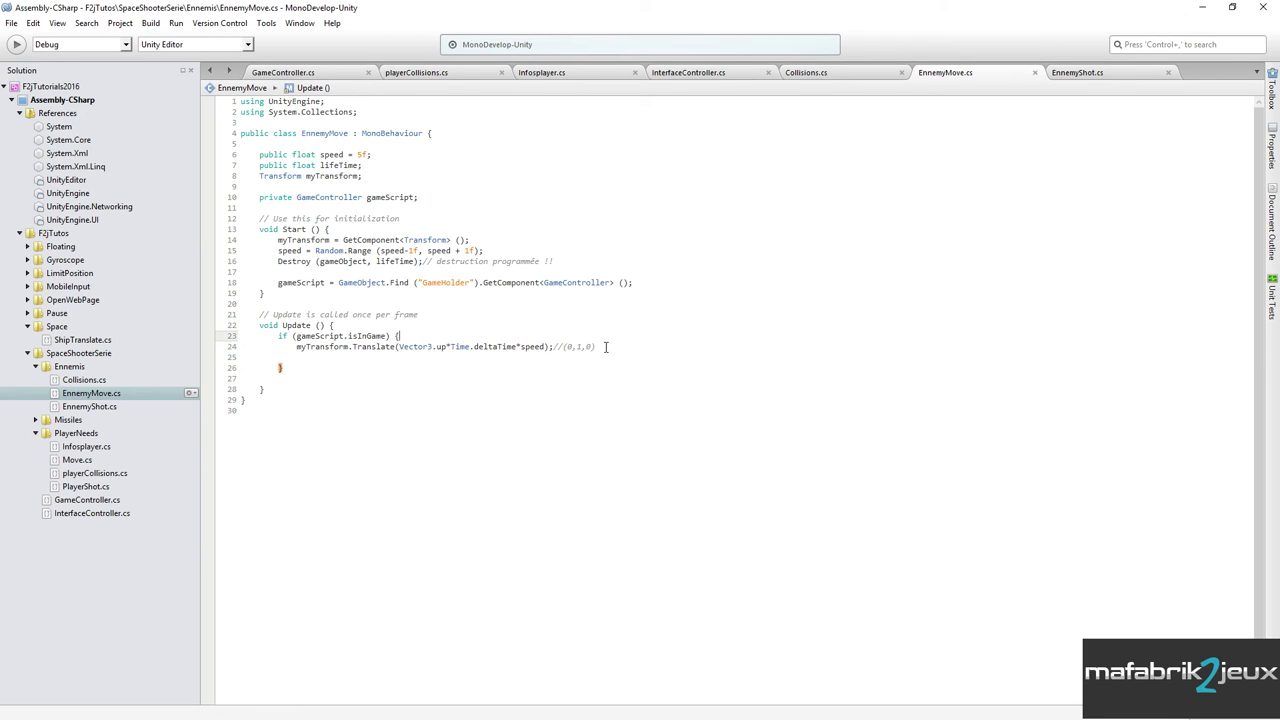
{"action": "key", "text": "Delete"}
{"action": "key", "text": "ctrl+s"}
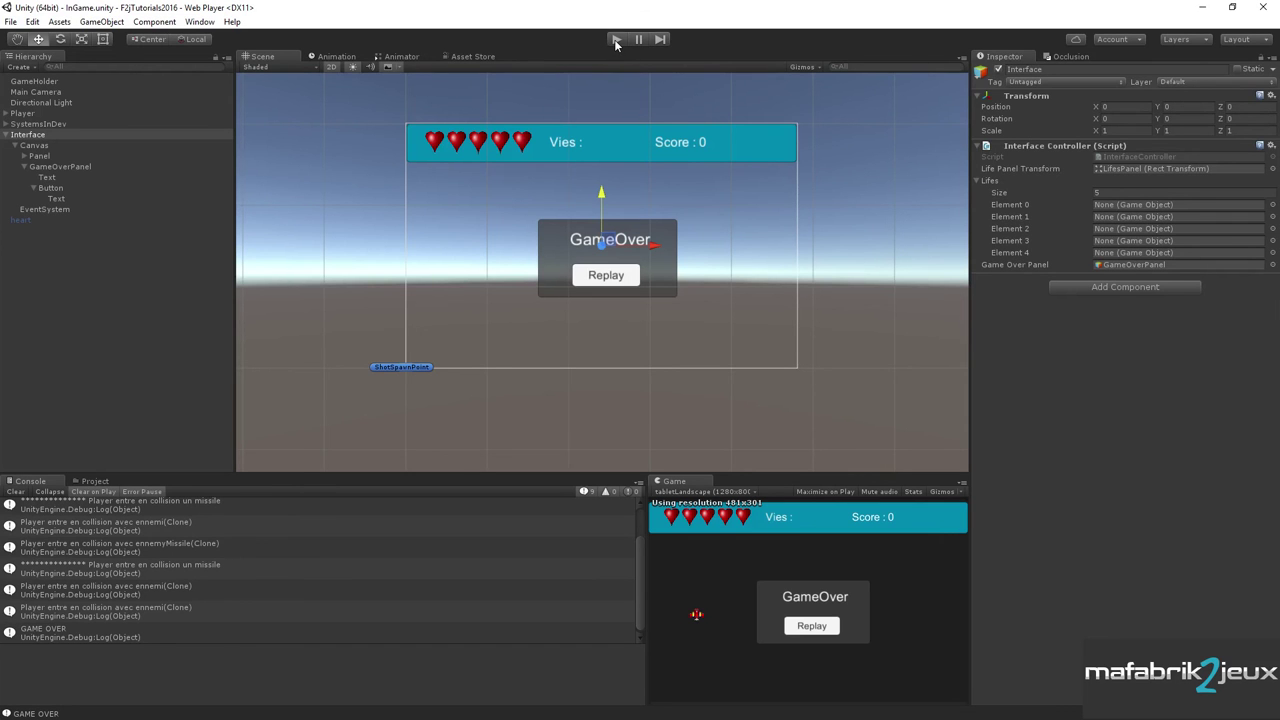
Play until Game Over at 0 lives, click Replay repeatedly, stop, and return to MonoDevelop.
{"action": "left_click", "coordinate": [614, 39]}
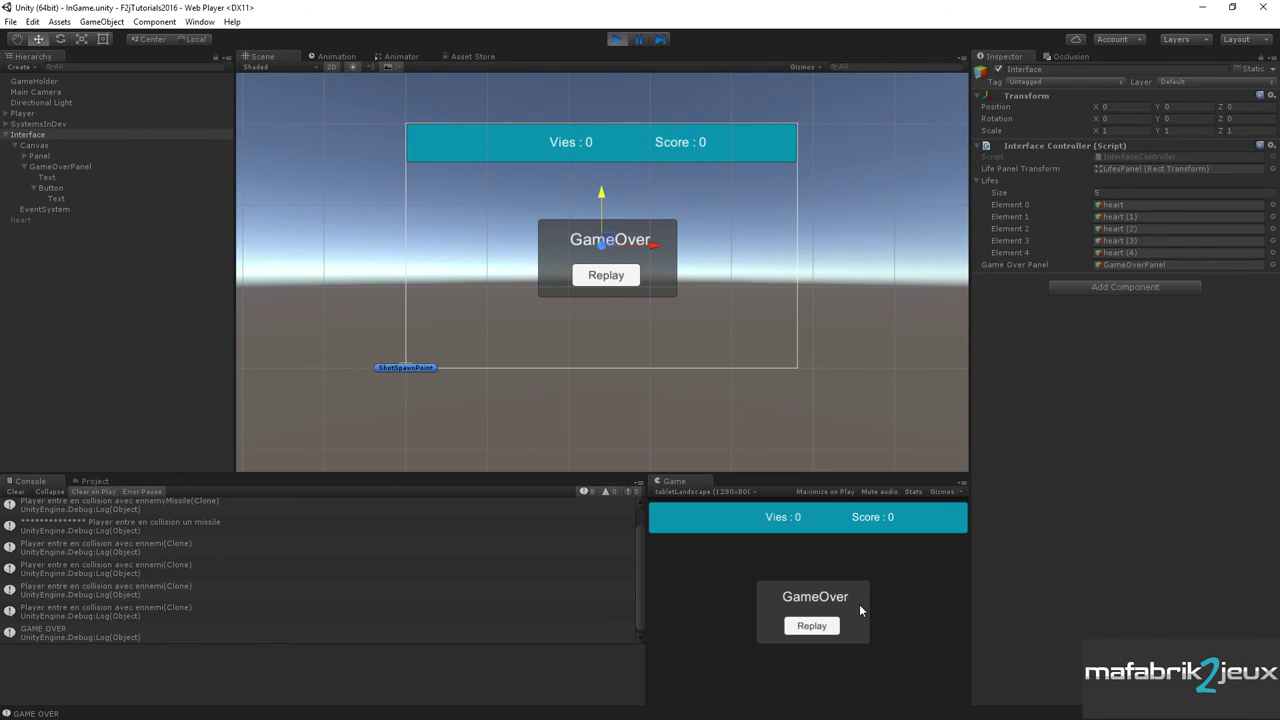
{"action": "left_click", "coordinate": [815, 628]}
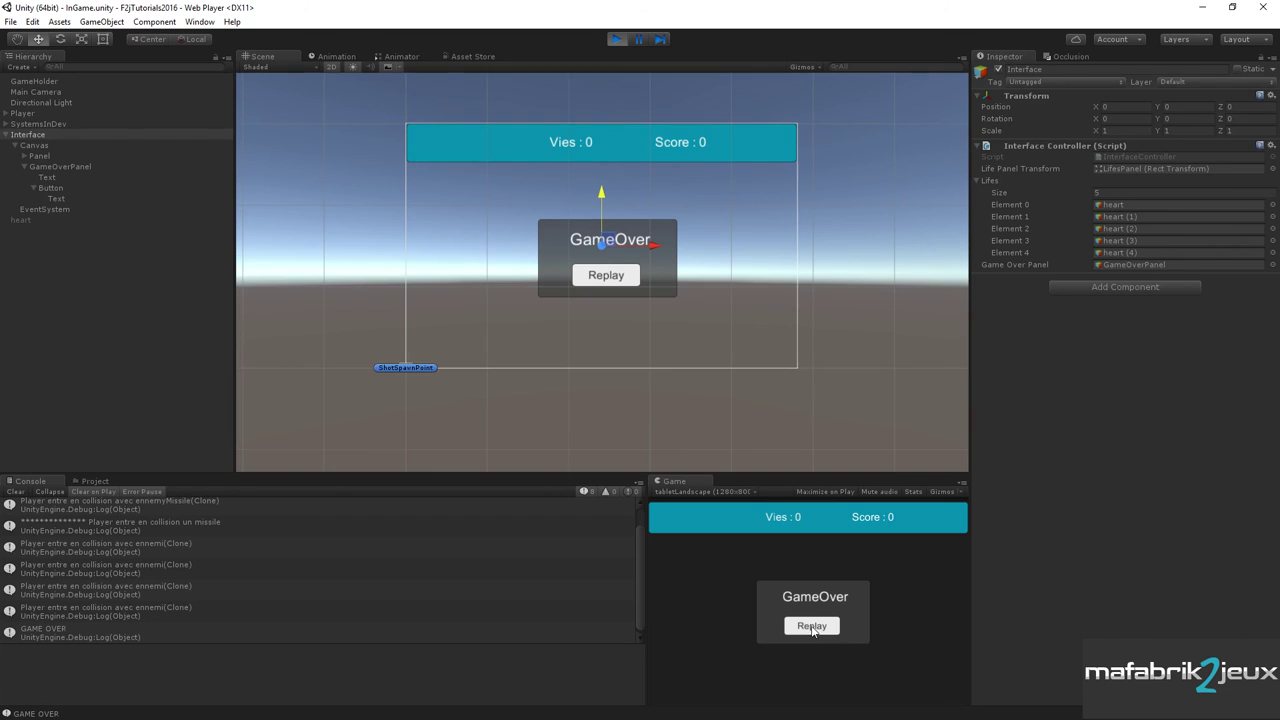
{"action": "left_click", "coordinate": [825, 627]}
{"action": "left_click", "coordinate": [828, 625]}
{"action": "left_click", "coordinate": [616, 39]}
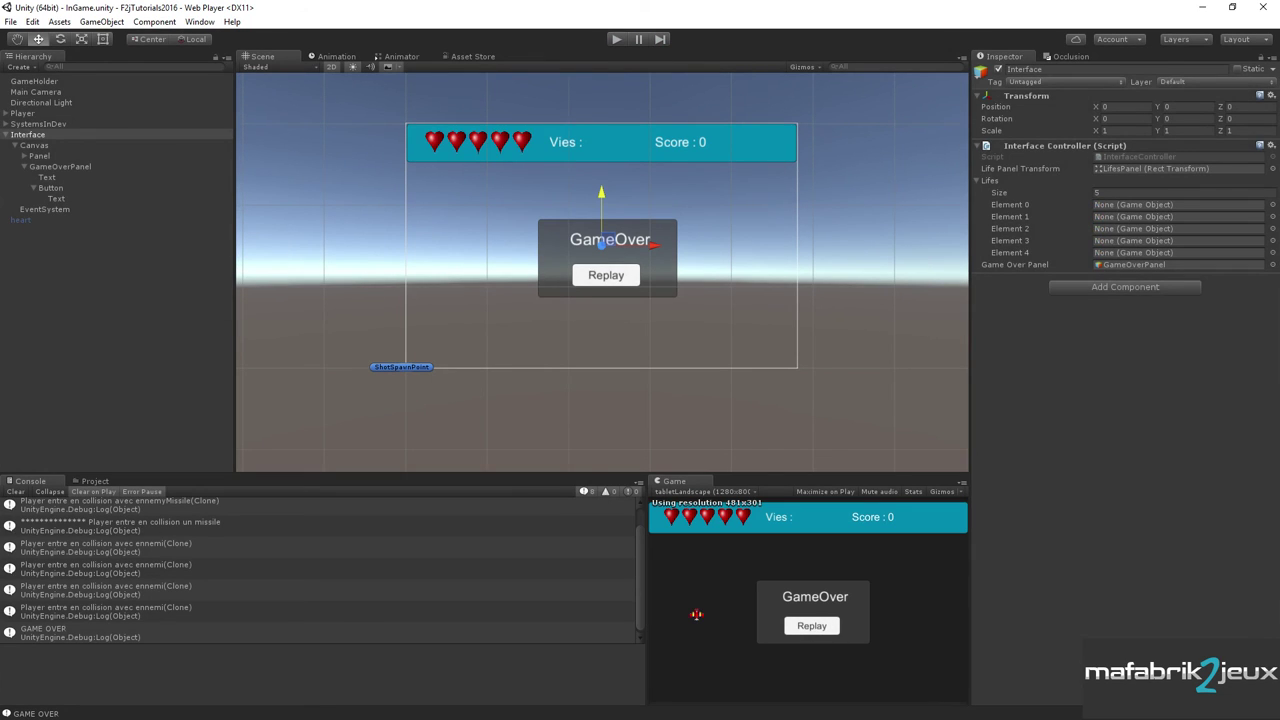
{"action": "key", "text": "alt+Tab"}
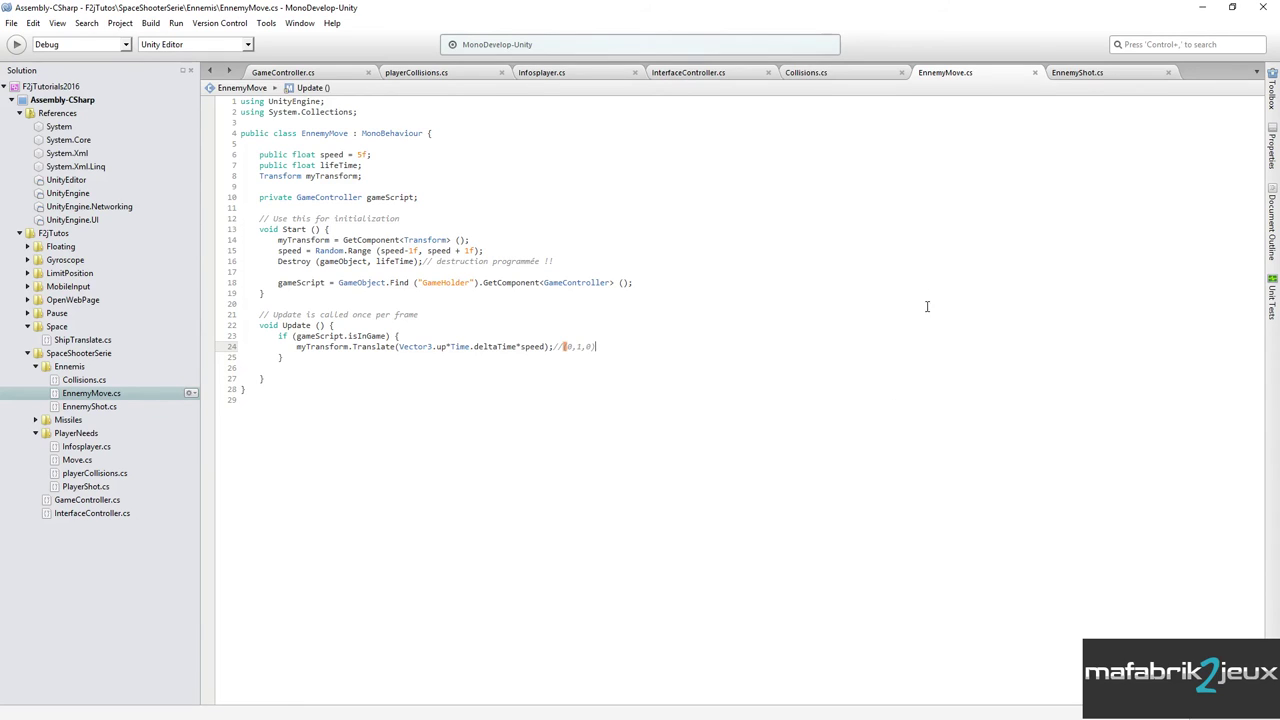
Add blank lines below updateLife in InterfaceController.cs, dropping a half-typed 'public', then switch to Infosplayer.cs.
{"action": "left_click", "coordinate": [713, 80]}
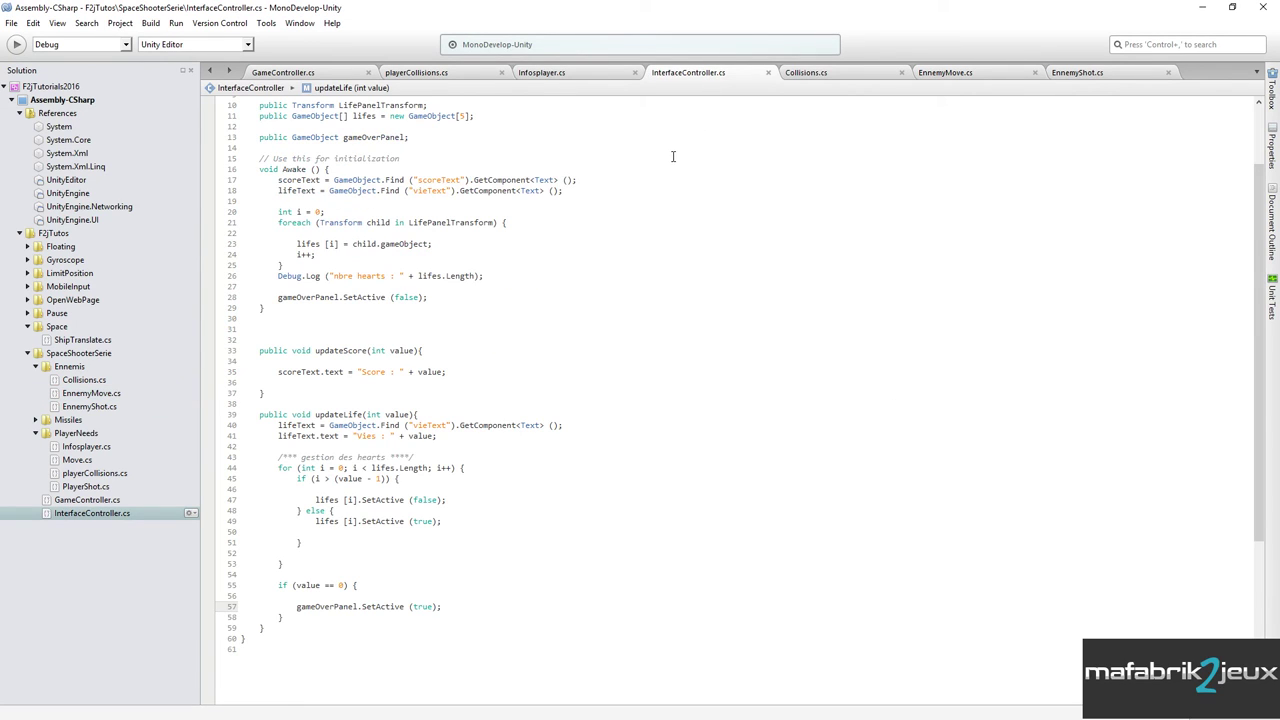
{"action": "left_click", "coordinate": [306, 619]}
{"action": "left_click", "coordinate": [311, 630]}
{"action": "key", "text": "Return"}
{"action": "key", "text": "Return"}
{"action": "type", "text": "public"}
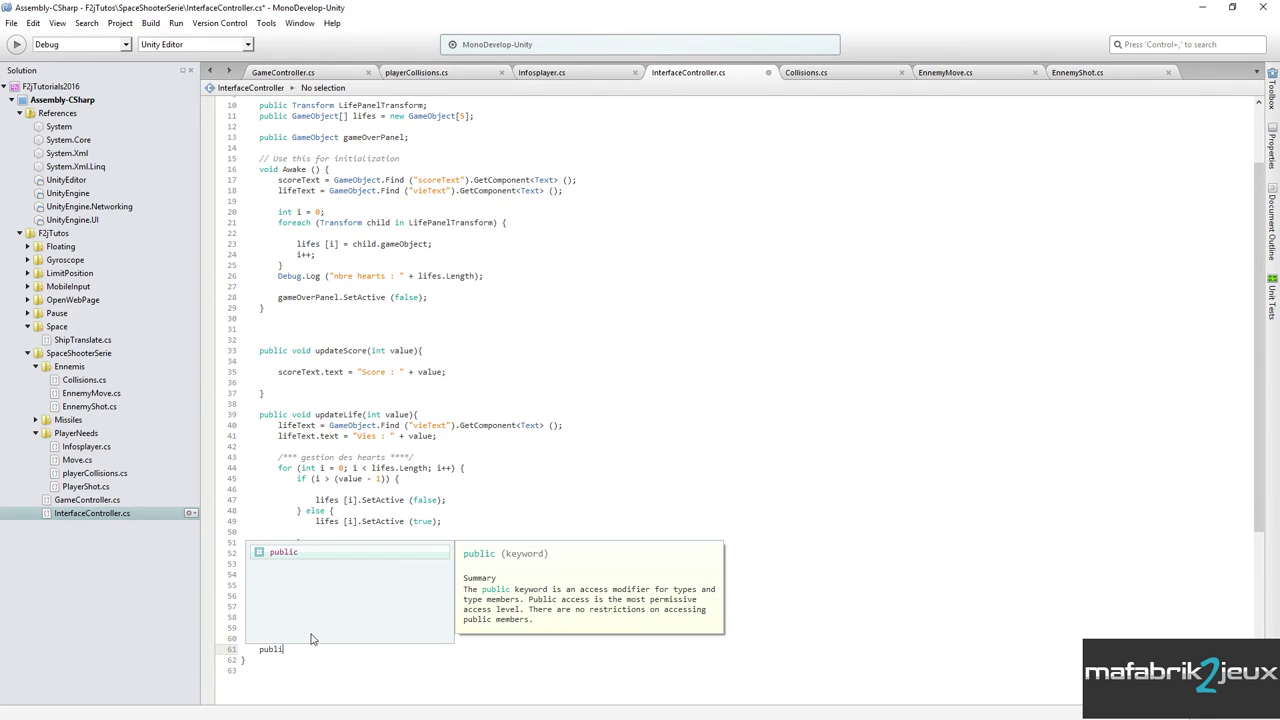
{"action": "key", "text": "BackSpace"}
{"action": "key", "text": "BackSpace"}
{"action": "key", "text": "BackSpace"}
{"action": "key", "text": "BackSpace"}
{"action": "key", "text": "BackSpace"}
{"action": "key", "text": "BackSpace"}
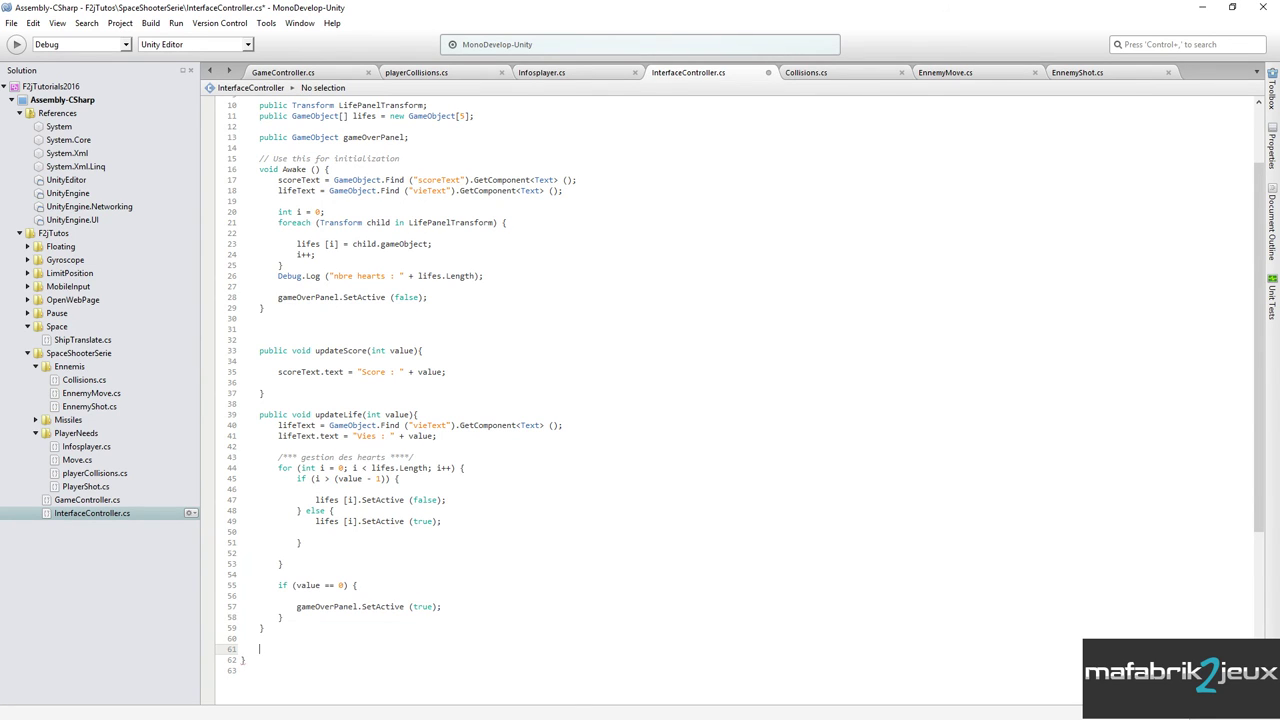
{"action": "left_click", "coordinate": [268, 627]}
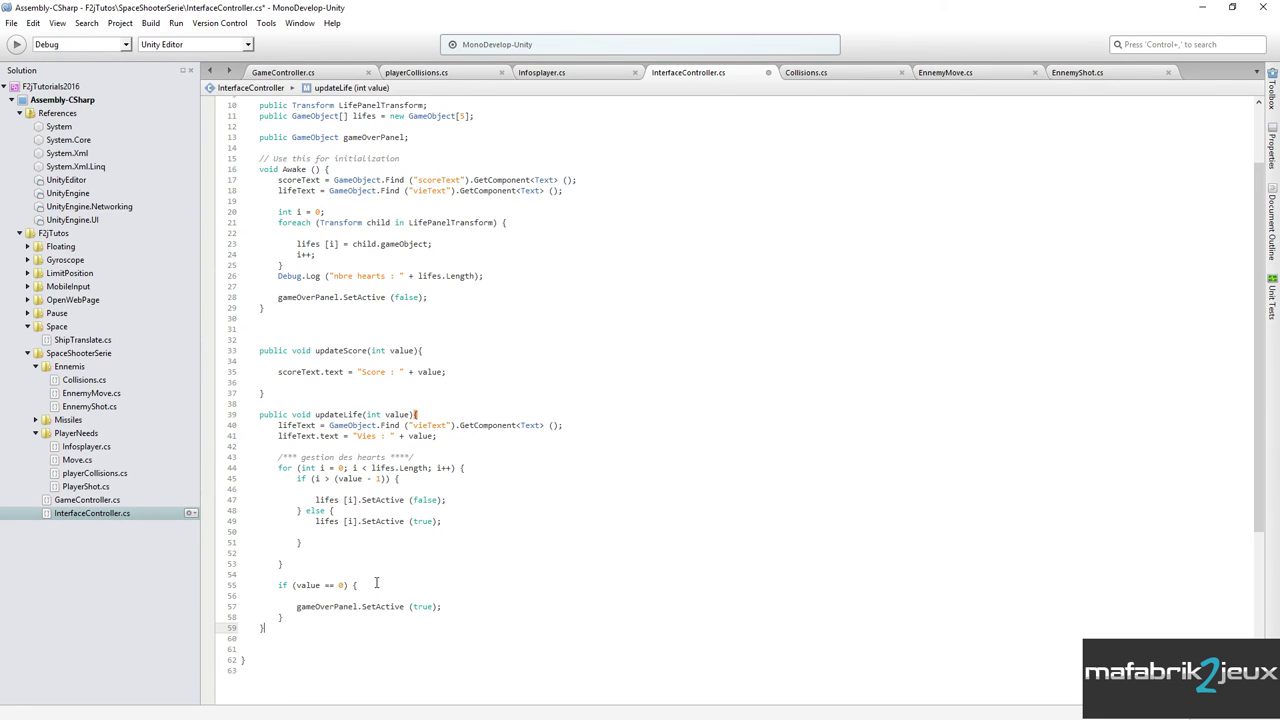
{"action": "left_click", "coordinate": [557, 74]}
Check the gui.updateLife call in Infosplayer.cs, then go back to InterfaceController.cs.
{"action": "scroll", "coordinate": [582, 287], "scroll_direction": "down", "scroll_amount": 4}
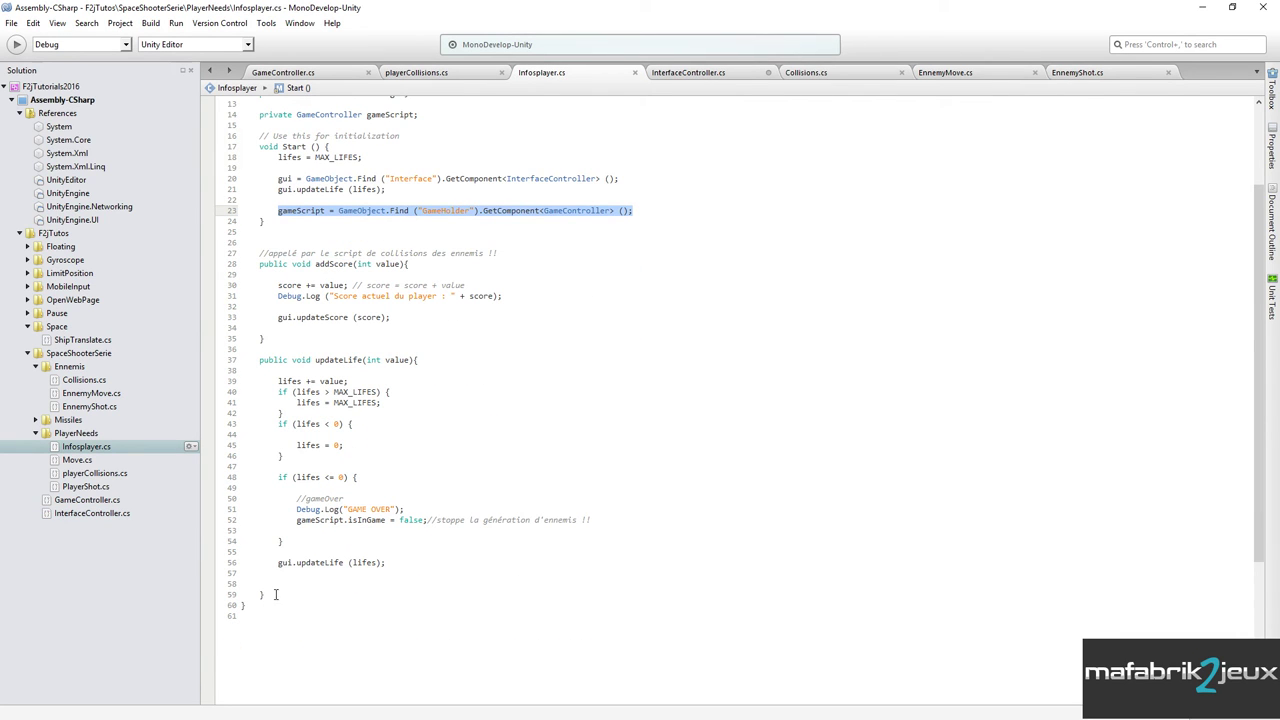
{"action": "scroll", "coordinate": [508, 413], "scroll_direction": "up", "scroll_amount": 4}
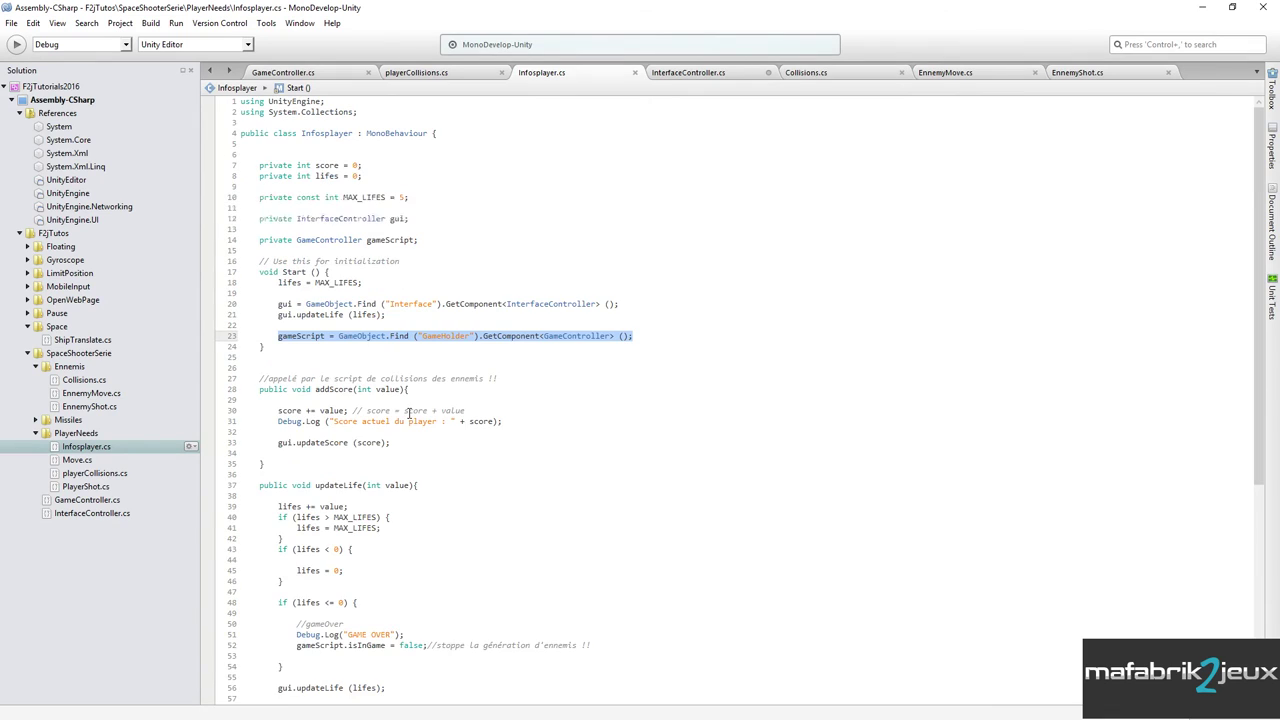
{"action": "scroll", "coordinate": [400, 370], "scroll_direction": "down", "scroll_amount": 6}
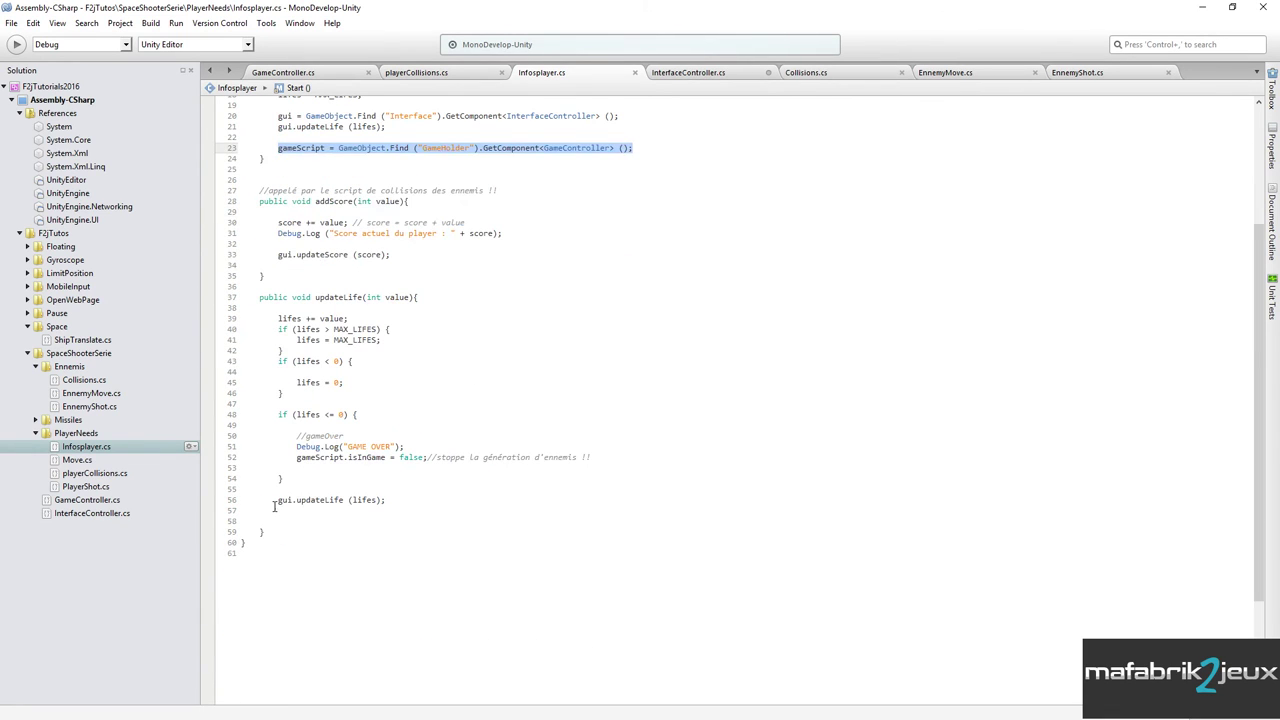
{"action": "left_click_drag", "start_coordinate": [260, 500], "coordinate": [415, 503]}
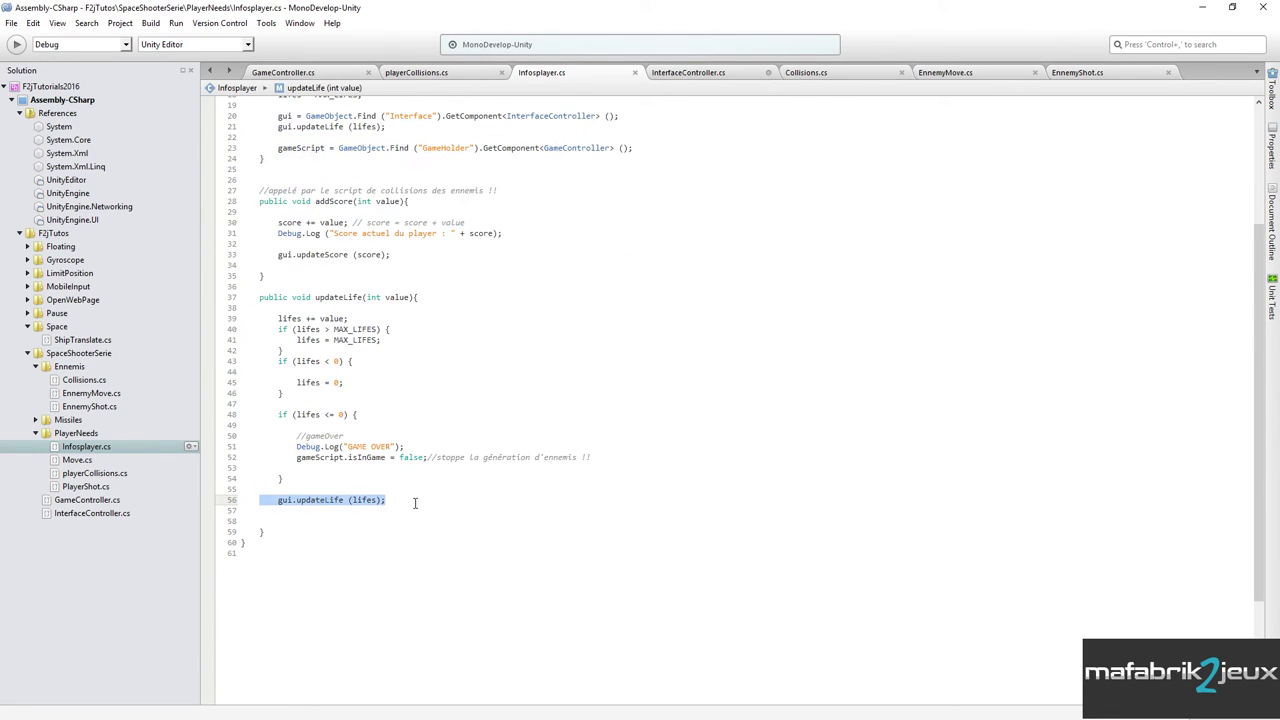
{"action": "left_click", "coordinate": [287, 500]}
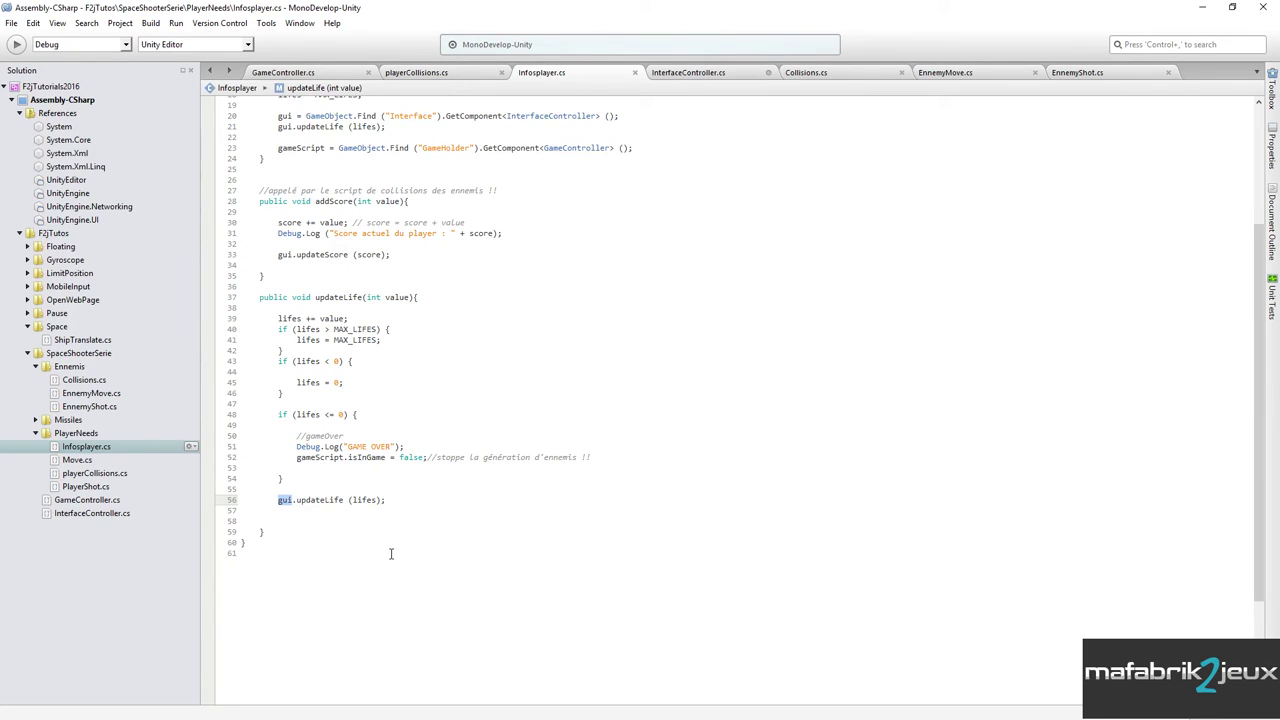
{"action": "scroll", "coordinate": [515, 435], "scroll_direction": "up", "scroll_amount": 2}
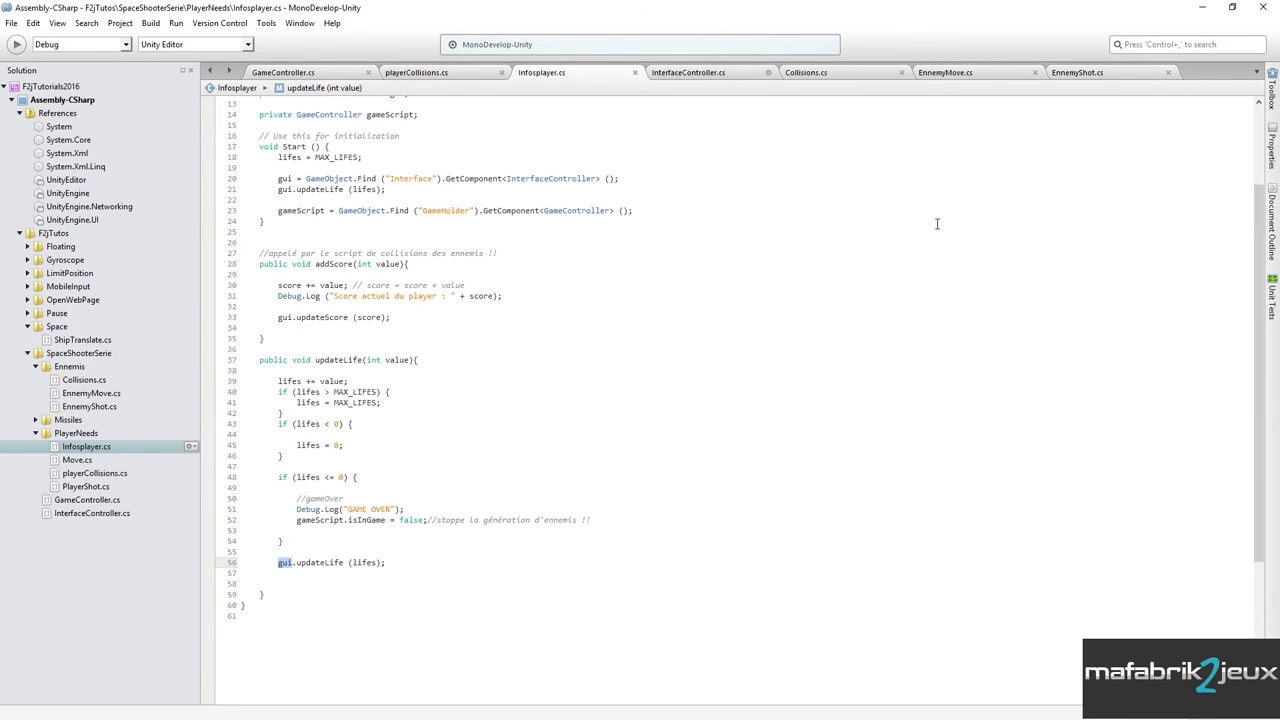
{"action": "left_click", "coordinate": [697, 76]}
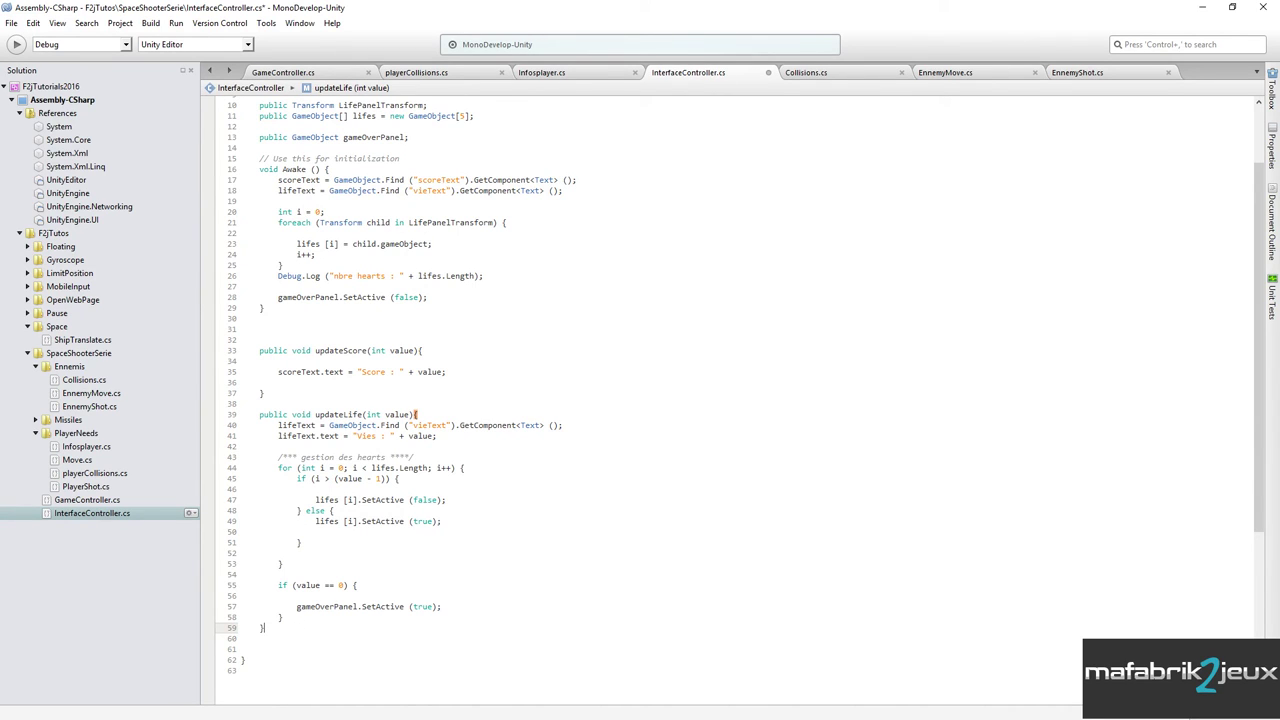
Start a public void hideGameOver(){ method below updateLife in InterfaceController.cs.
{"action": "key", "text": "Return"}
{"action": "key", "text": "Return"}
{"action": "type", "text": "public"}
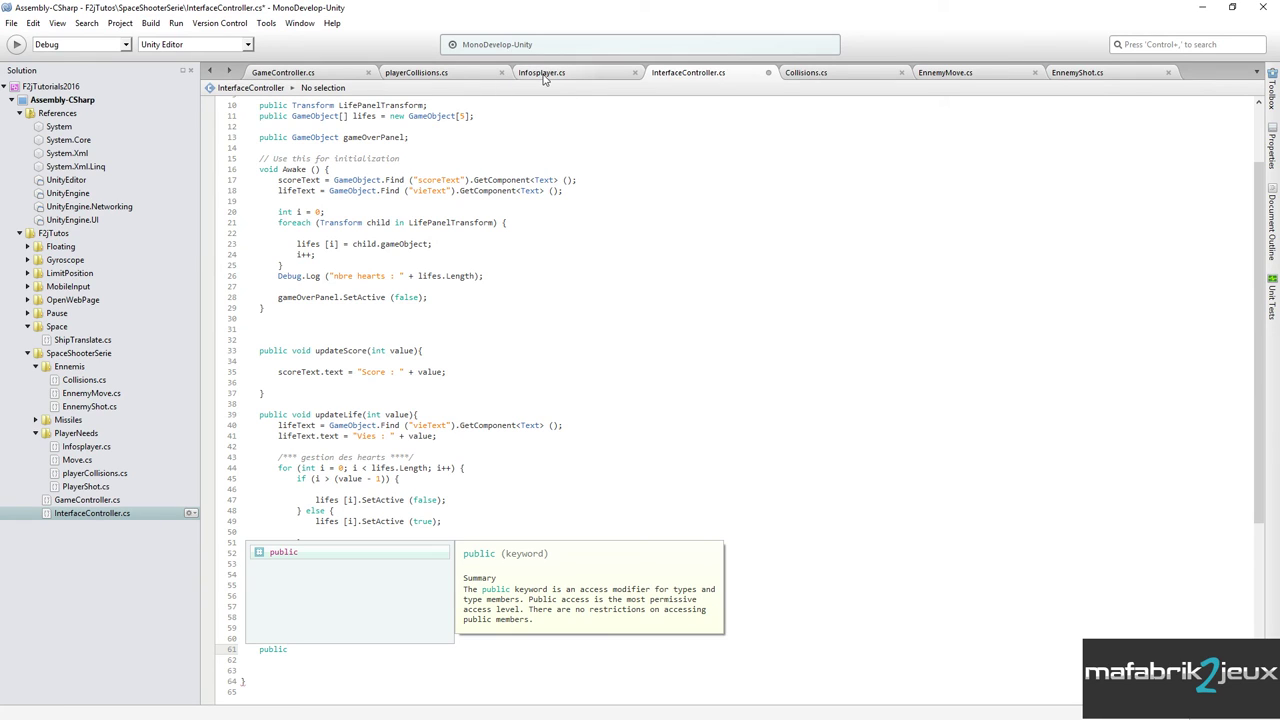
{"action": "left_click", "coordinate": [443, 527]}
{"action": "left_click", "coordinate": [297, 649]}
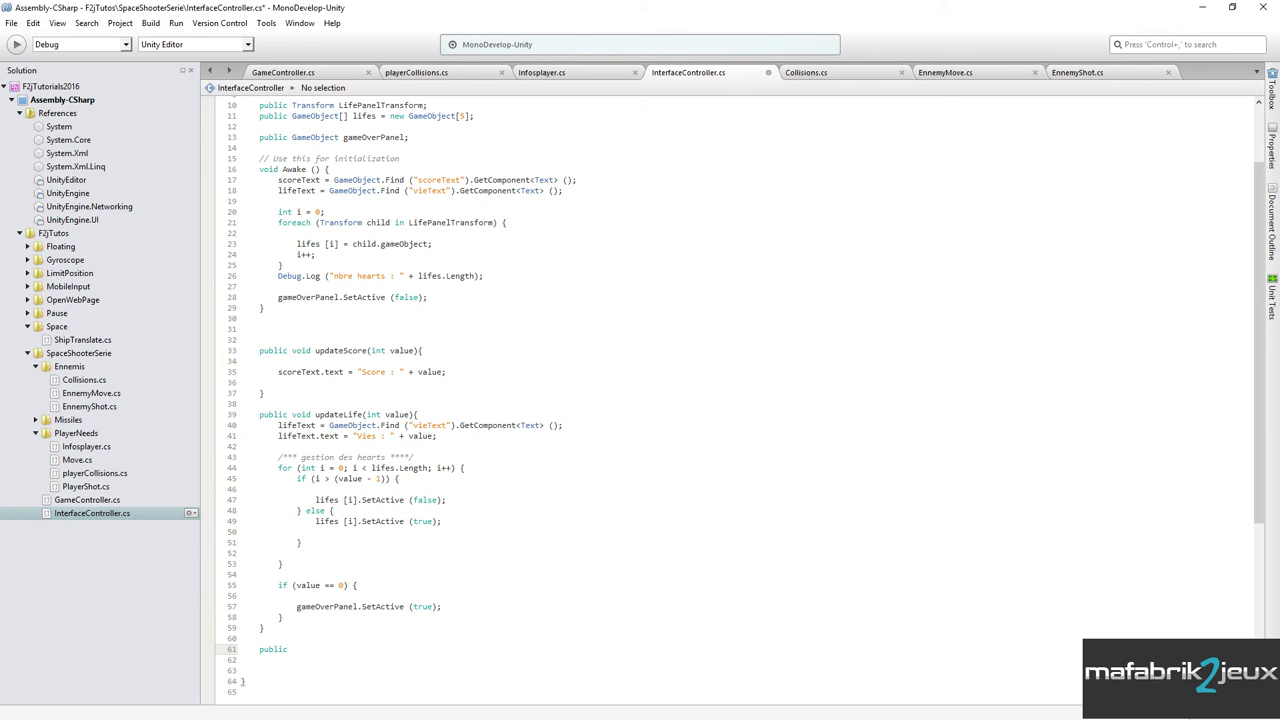
{"action": "type", "text": "void "}
{"action": "type", "text": "sho"}
{"action": "key", "text": "BackSpace"}
{"action": "type", "text": "hideG"}
{"action": "type", "text": "ameOver()"}
{"action": "type", "text": "{"}
{"action": "key", "text": "Return"}
{"action": "key", "text": "Return"}
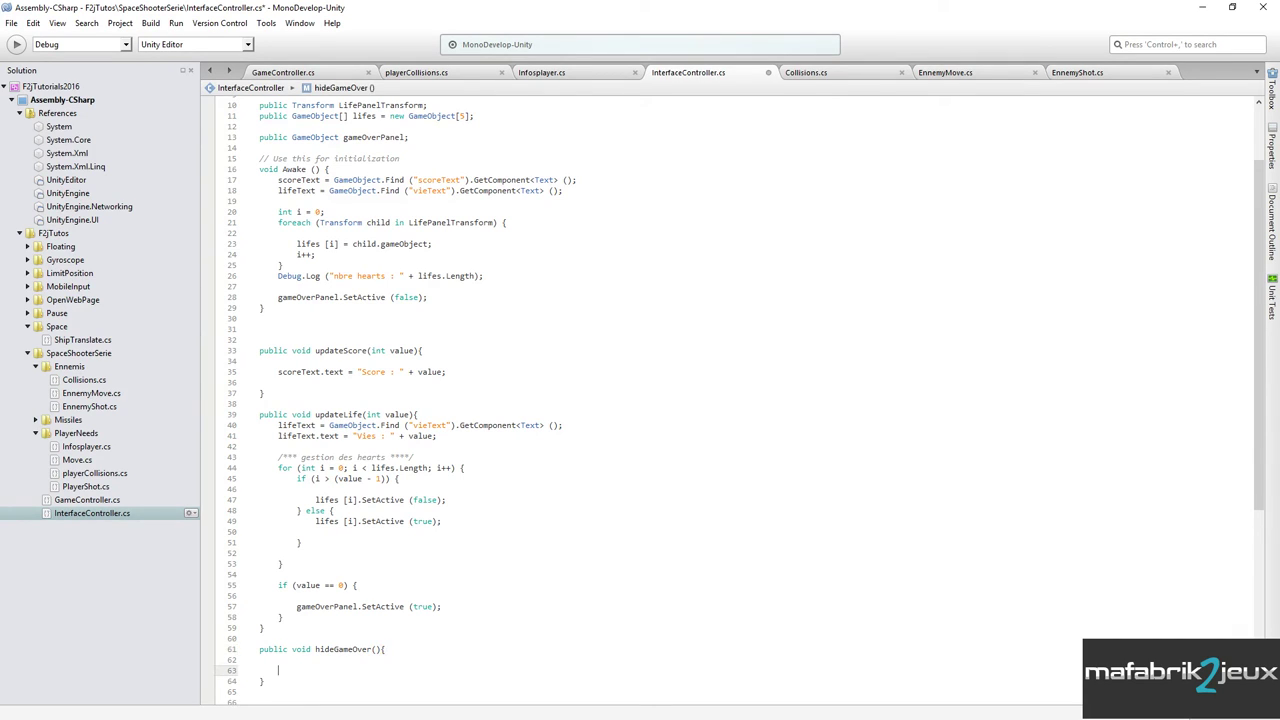
Put gameOverPanel.SetActive (false) from Awake into hideGameOver and save the script.
{"action": "left_click_drag", "start_coordinate": [220, 286], "coordinate": [436, 294]}
{"action": "left_click", "coordinate": [281, 670]}
{"action": "type", "text": "gameOverPanel.SetActive (false);"}
{"action": "key", "text": "ctrl+s"}
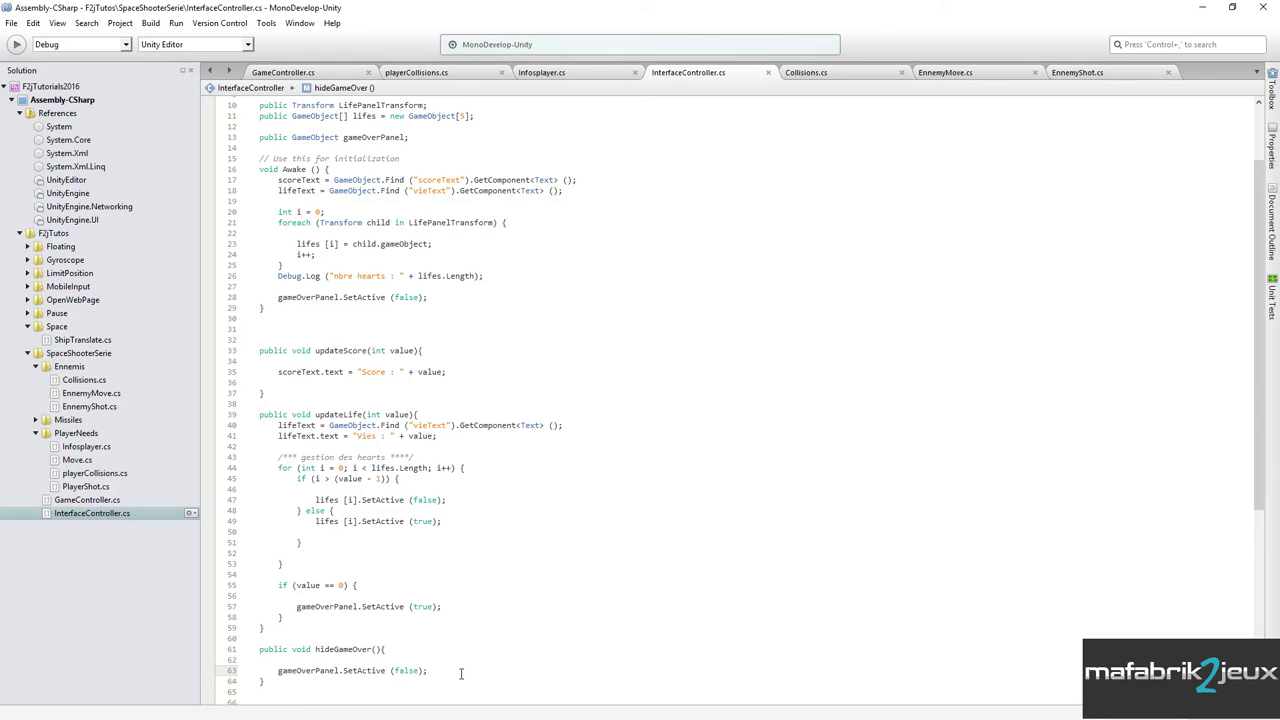
{"action": "left_click", "coordinate": [560, 78]}
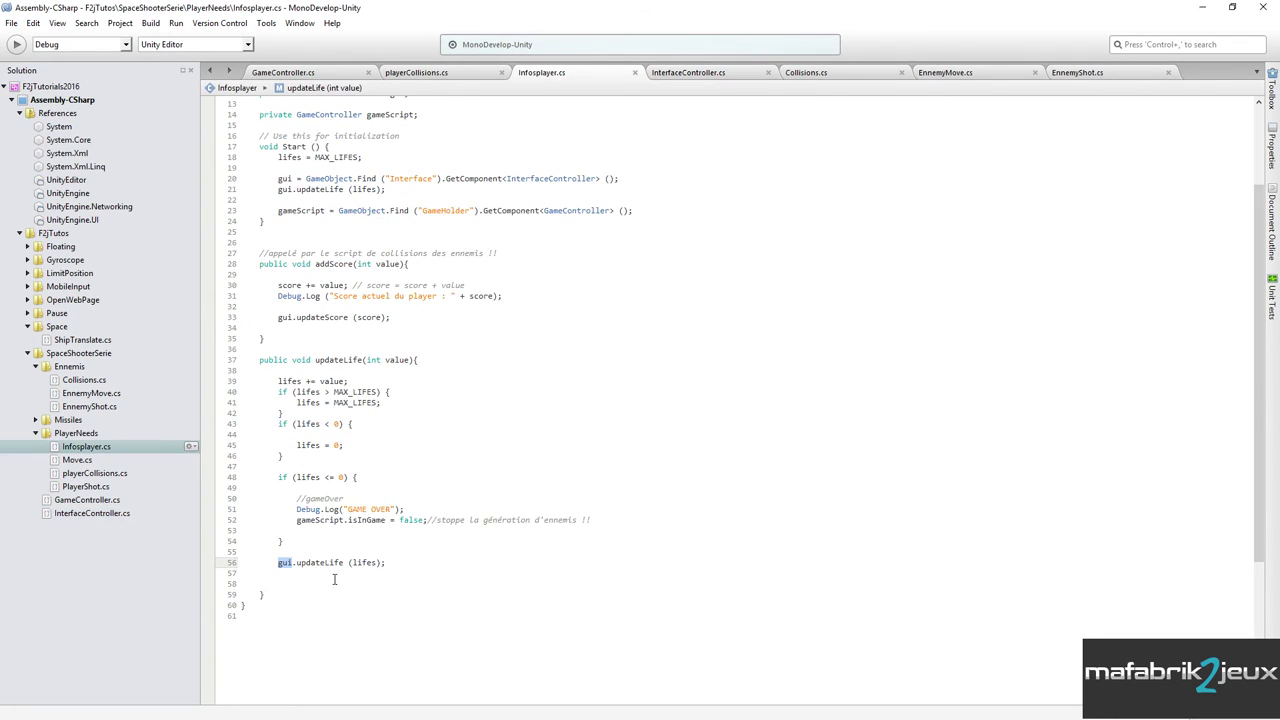
Add a public void restart(){ method below updateLife in Infosplayer.cs.
{"action": "left_click", "coordinate": [293, 586]}
{"action": "left_click", "coordinate": [285, 595]}
{"action": "key", "text": "Return"}
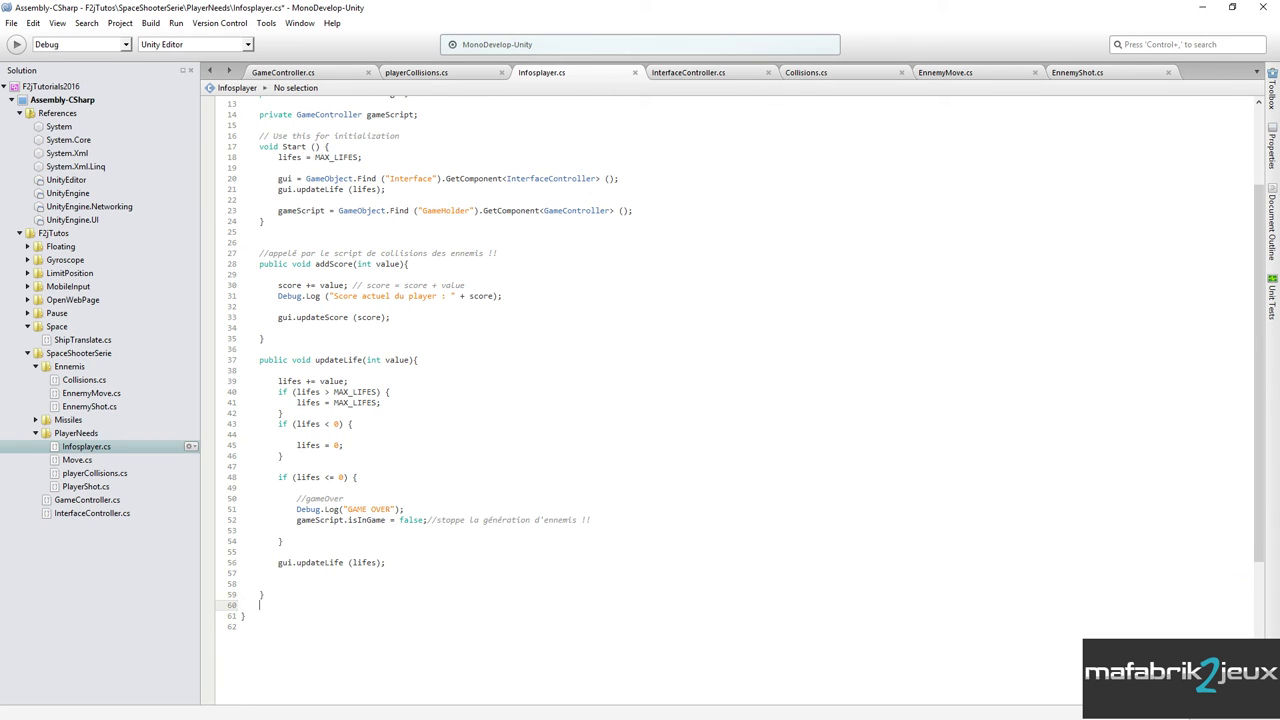
{"action": "key", "text": "Return"}
{"action": "type", "text": "public "}
{"action": "type", "text": "void restart"}
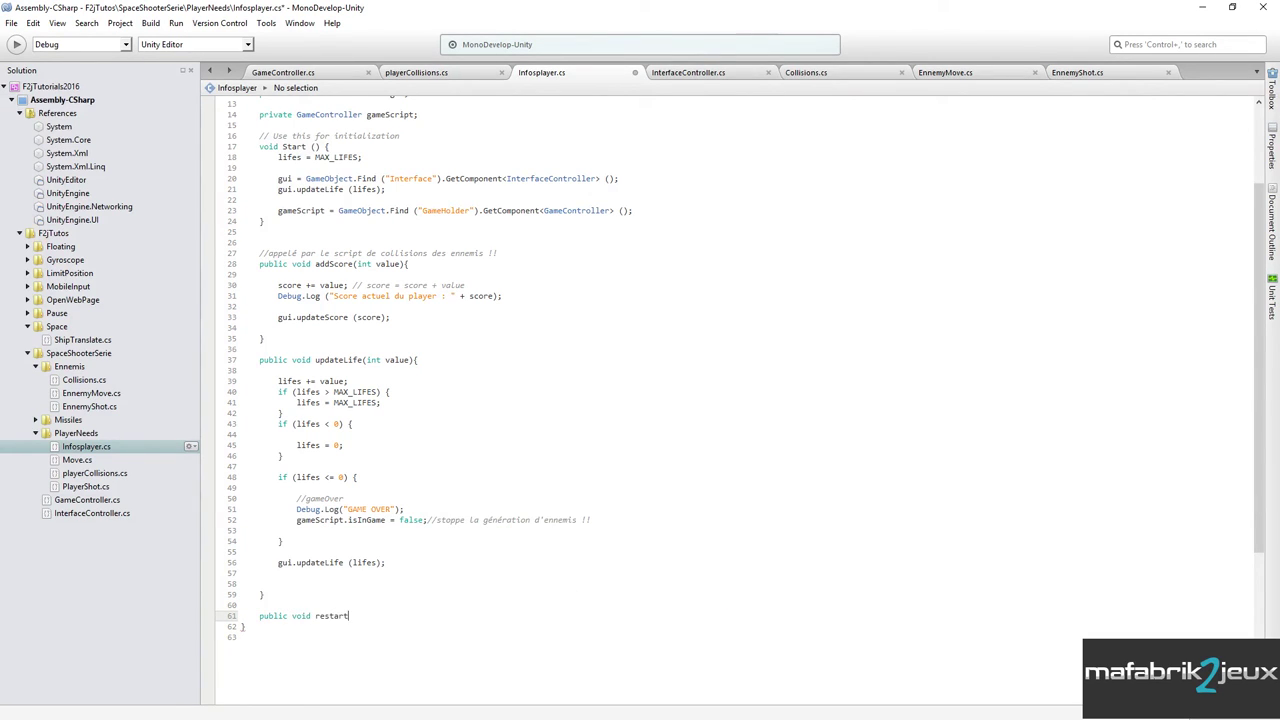
{"action": "type", "text": "(){"}
{"action": "key", "text": "Return"}
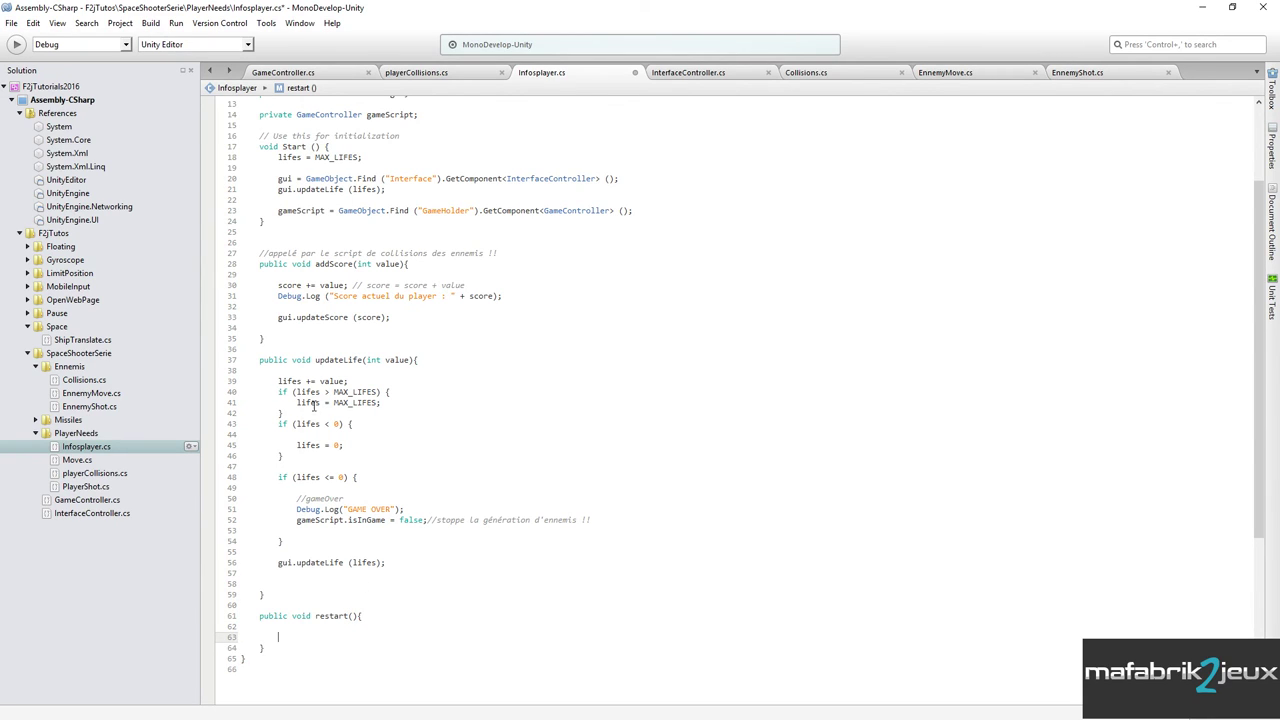
Copy lifes = MAX_LIFES from Start into the restart body.
{"action": "left_click", "coordinate": [279, 381]}
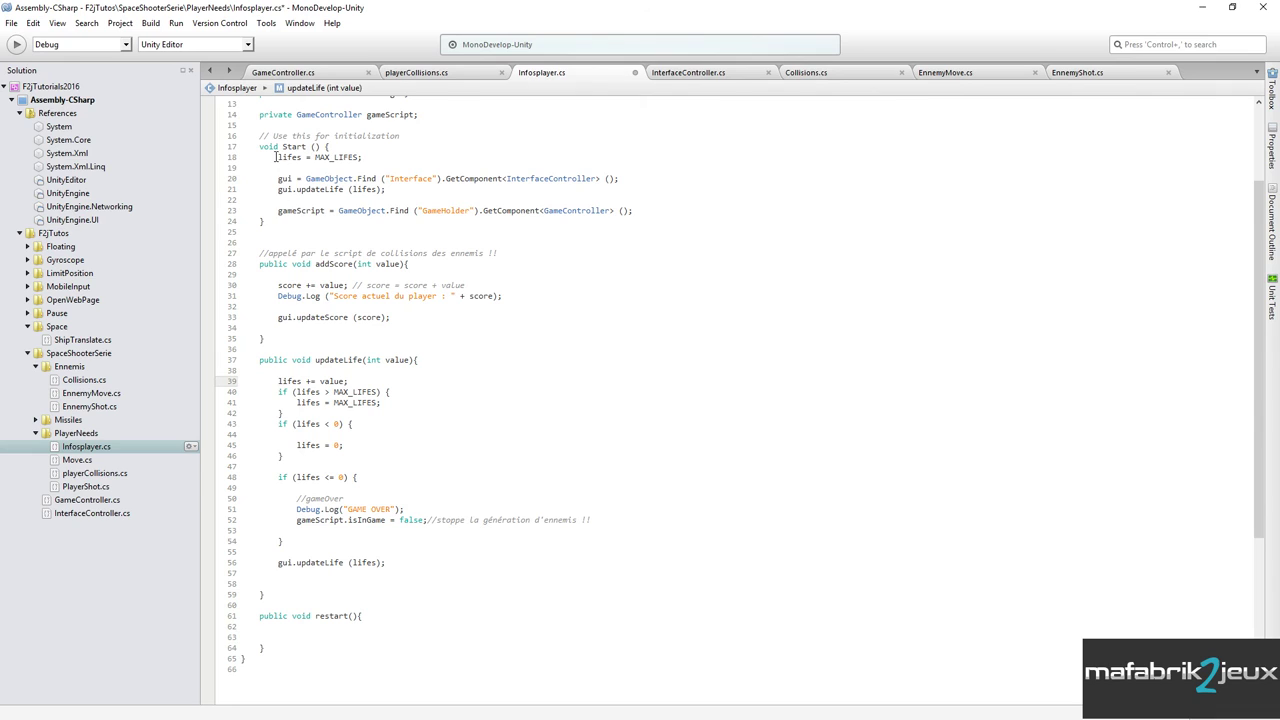
{"action": "left_click_drag", "start_coordinate": [278, 157], "coordinate": [362, 157]}
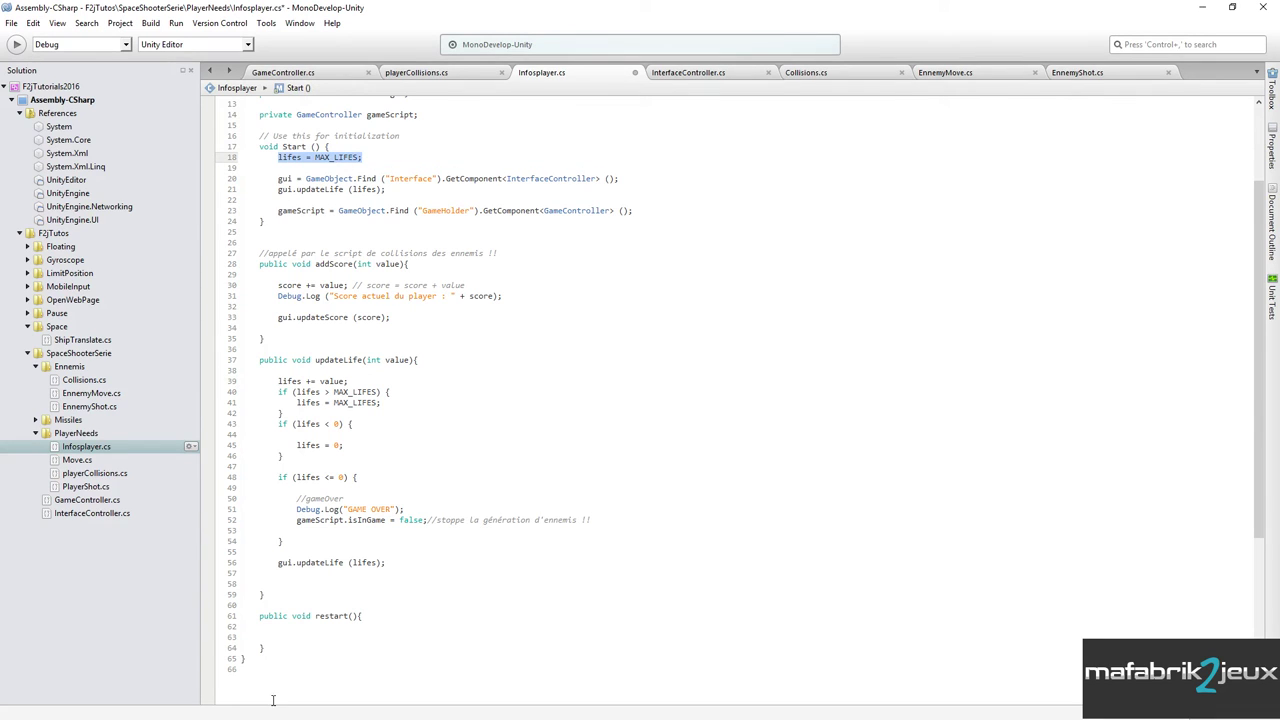
{"action": "key", "text": "ctrl+c"}
{"action": "left_click", "coordinate": [286, 628]}
{"action": "key", "text": "ctrl+v"}
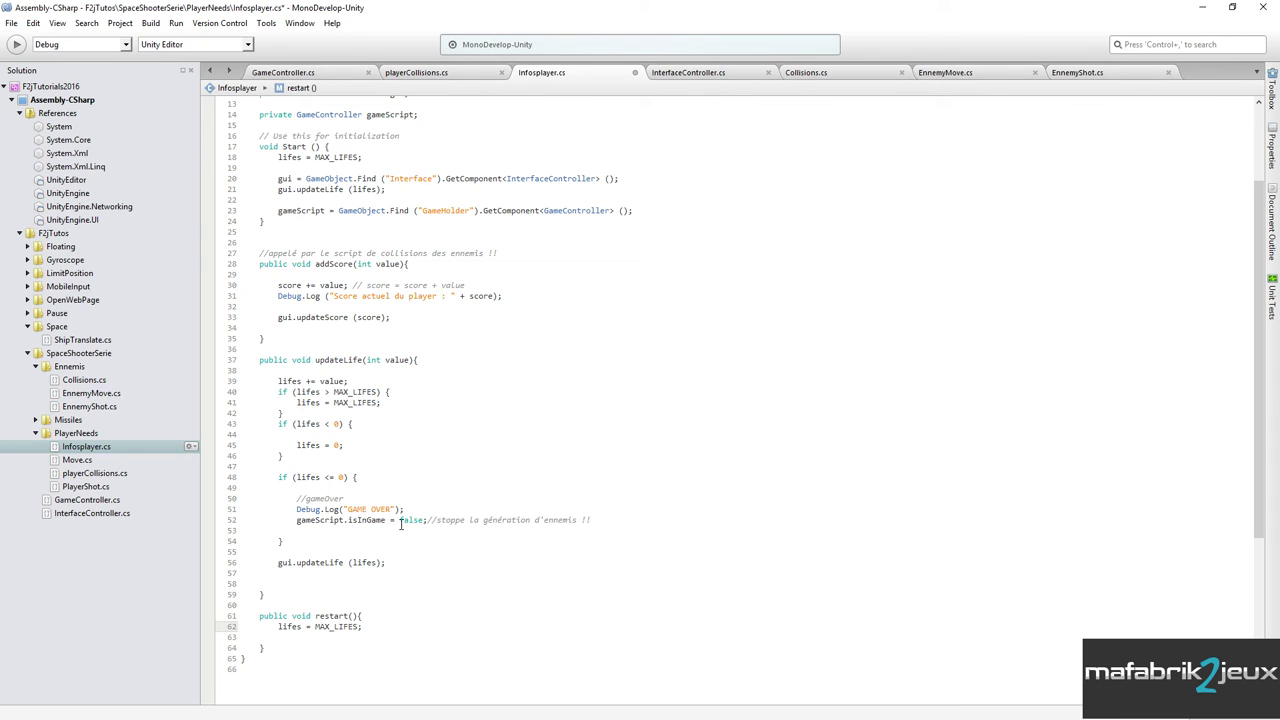
Copy score = 0 from the field declarations into restart.
{"action": "mouse_move", "coordinate": [401, 522]}
{"action": "scroll", "coordinate": [400, 398], "scroll_direction": "up", "scroll_amount": 4}
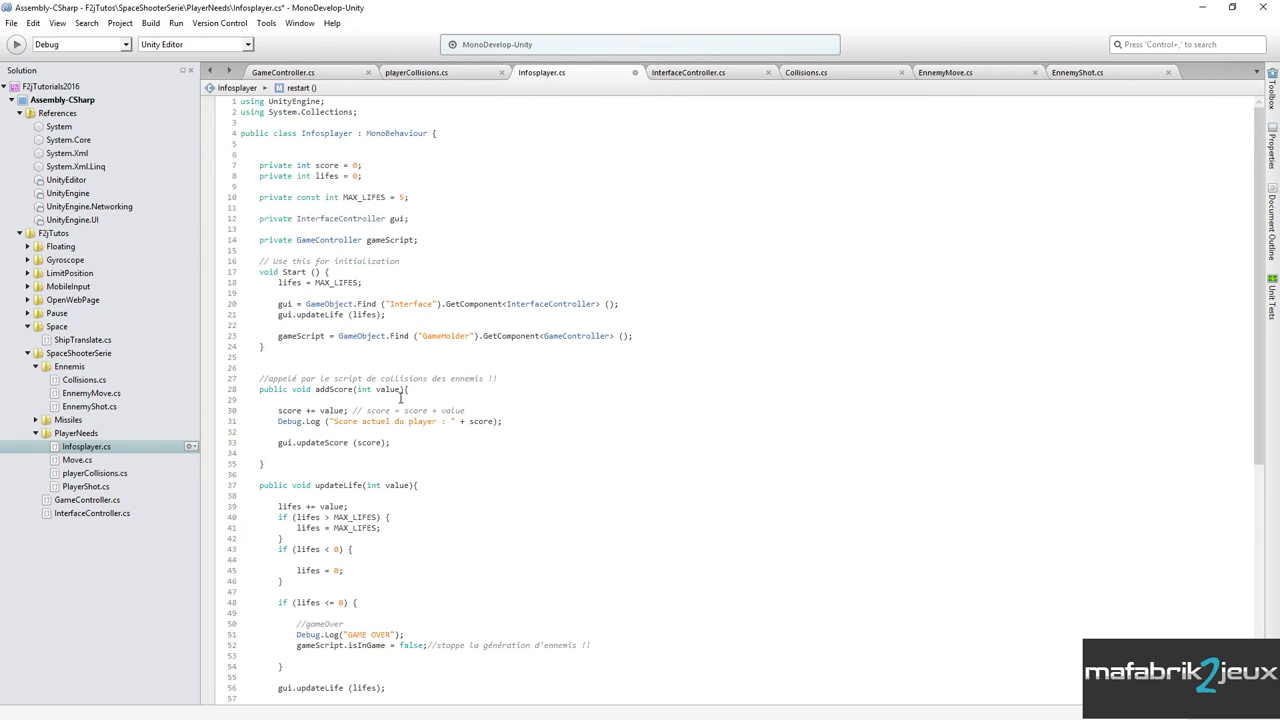
{"action": "left_click_drag", "start_coordinate": [315, 165], "coordinate": [362, 165]}
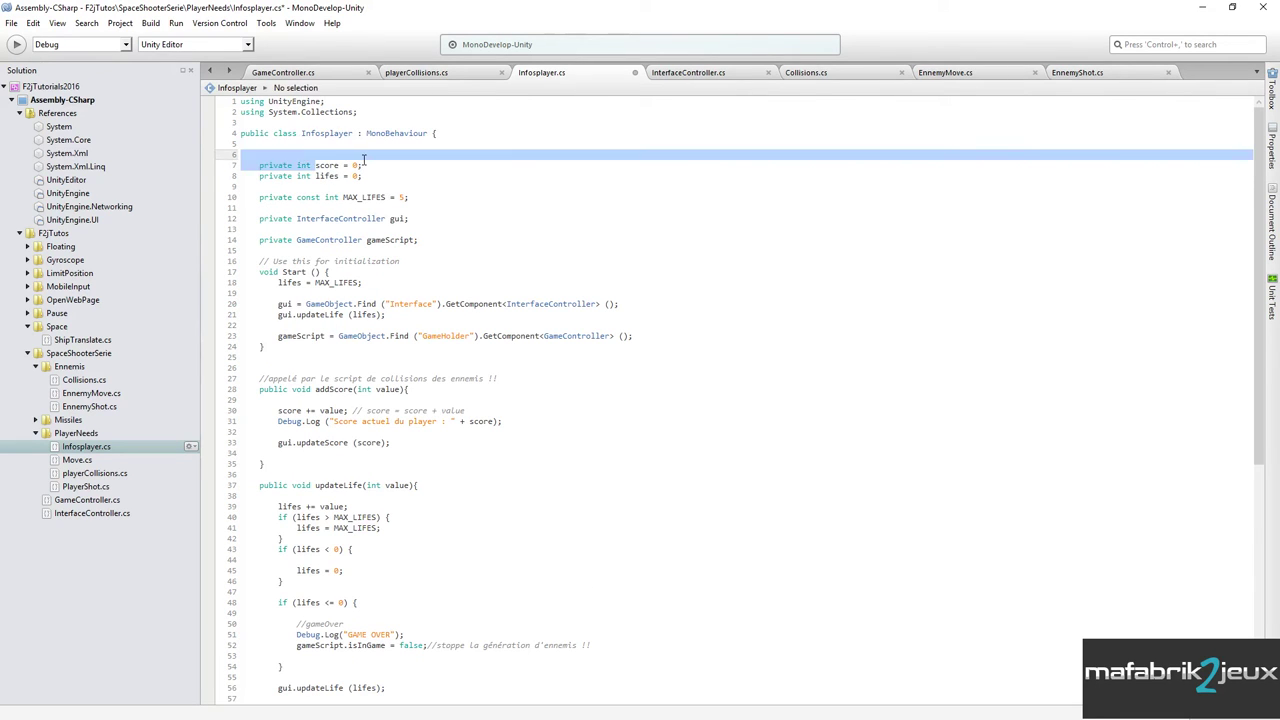
{"action": "key", "text": "ctrl+c"}
{"action": "scroll", "coordinate": [353, 222], "scroll_direction": "down", "scroll_amount": 8}
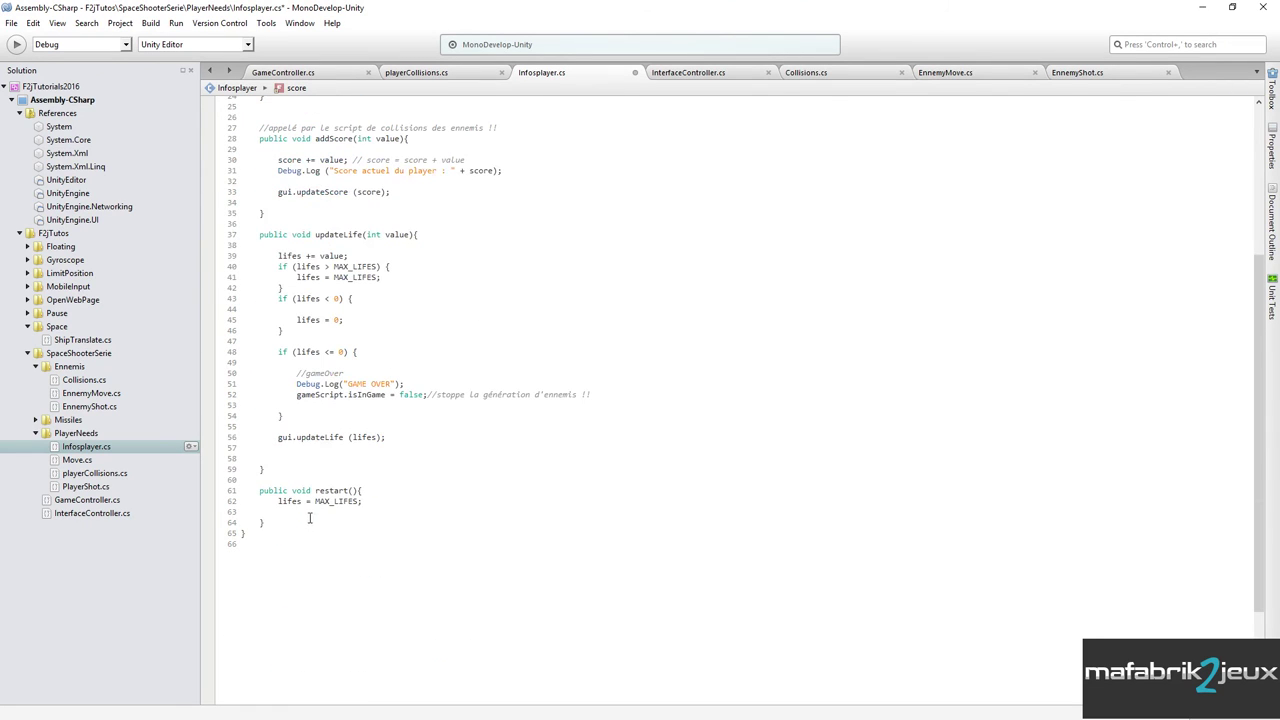
{"action": "left_click", "coordinate": [303, 511]}
{"action": "key", "text": "ctrl+v"}
Look up the gameScript field name and return to the end of score = 0 in restart.
{"action": "scroll", "coordinate": [364, 435], "scroll_direction": "up", "scroll_amount": 2}
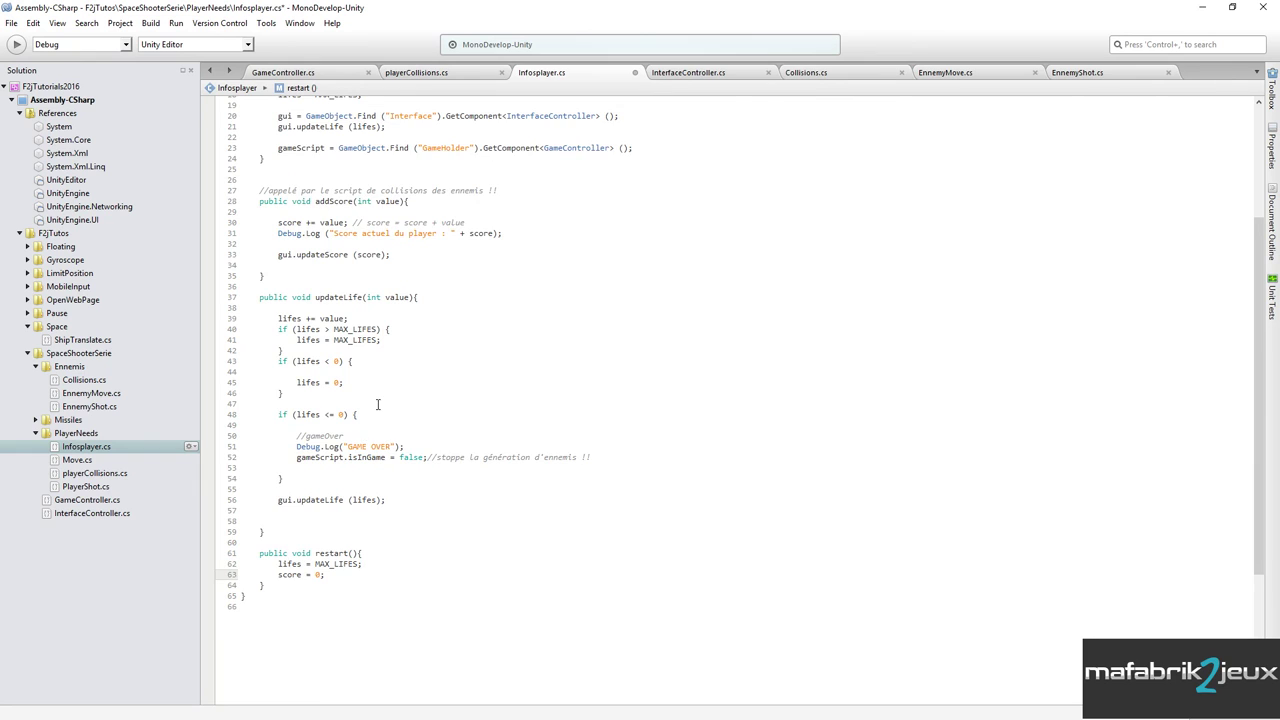
{"action": "scroll", "coordinate": [377, 402], "scroll_direction": "up", "scroll_amount": 4}
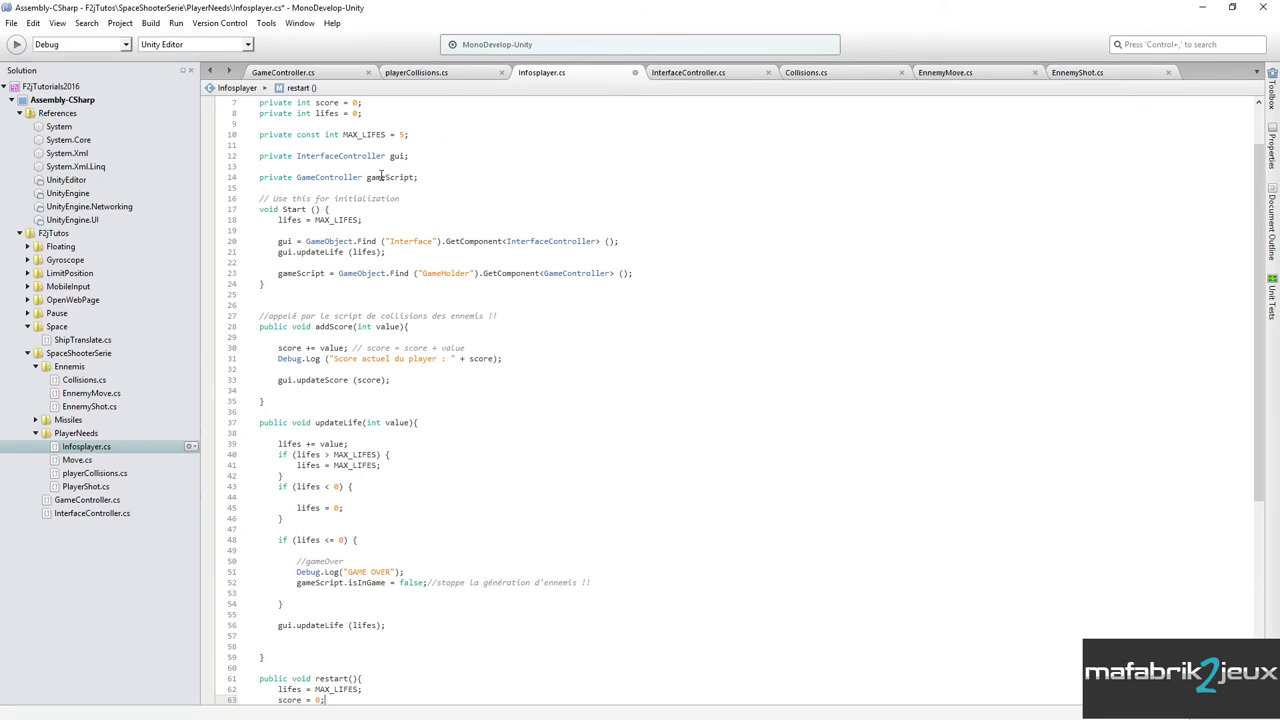
{"action": "scroll", "coordinate": [451, 212], "scroll_direction": "up", "scroll_amount": 2}
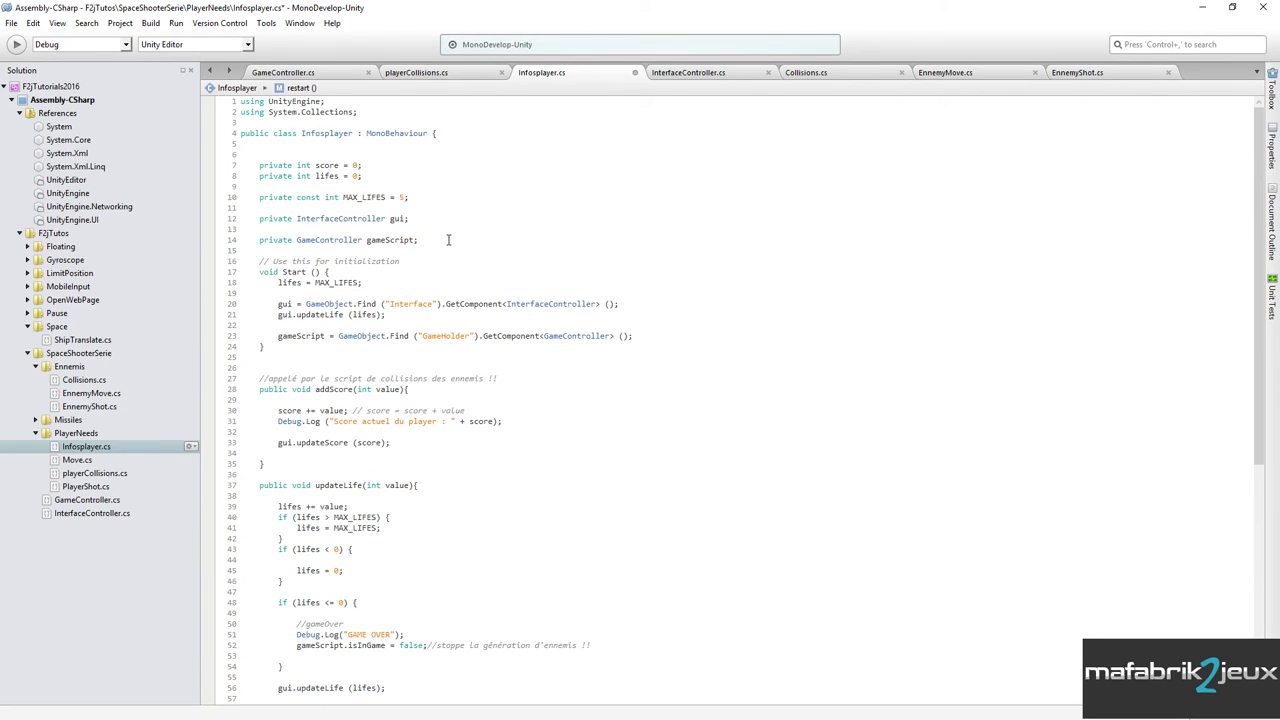
{"action": "scroll", "coordinate": [450, 240], "scroll_direction": "down", "scroll_amount": 2}
{"action": "double_click", "coordinate": [396, 177]}
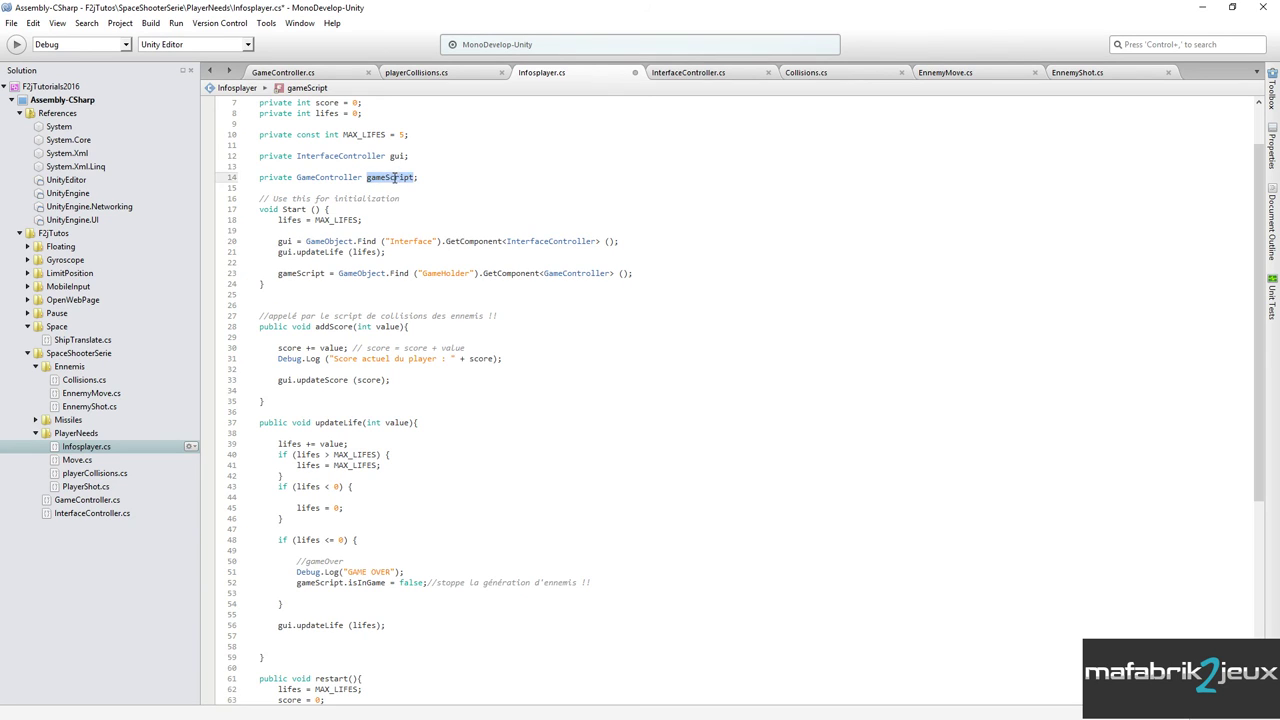
{"action": "scroll", "coordinate": [463, 302], "scroll_direction": "down", "scroll_amount": 5}
{"action": "left_click", "coordinate": [336, 512]}
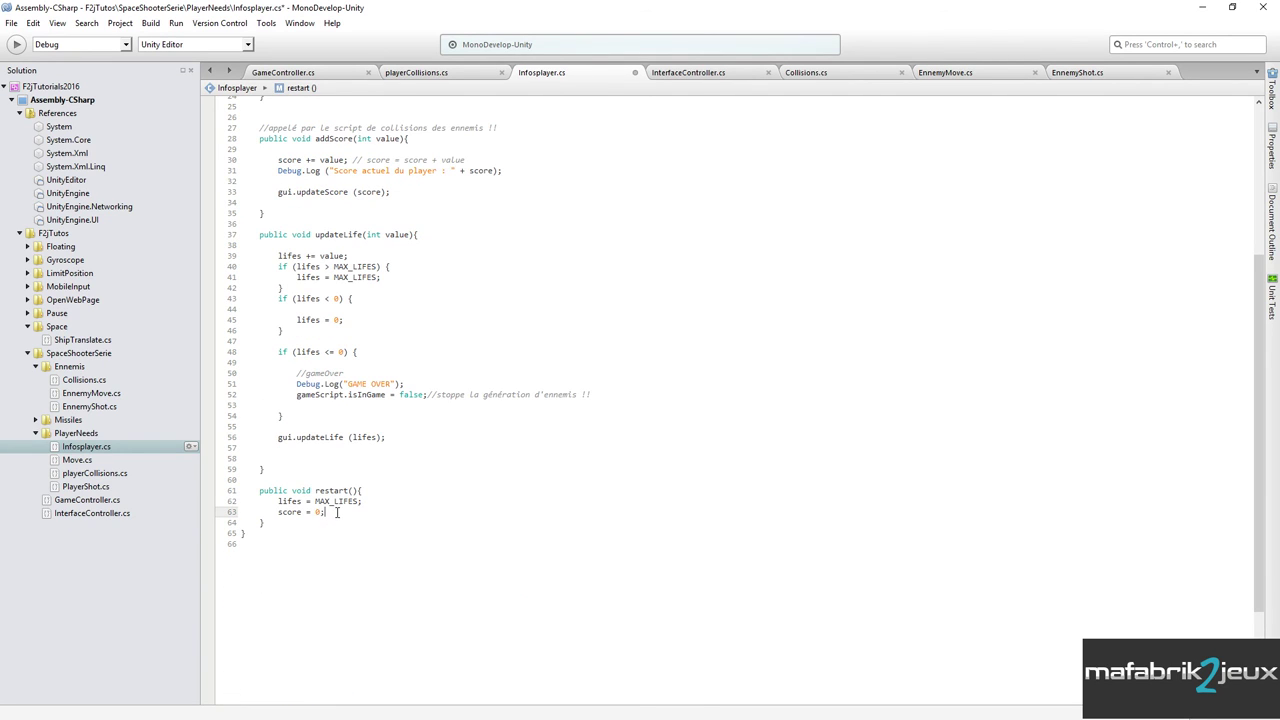
Add gameScript.isInGame = true; and gui.updateLife (lifes); to restart().
{"action": "key", "text": "Return"}
{"action": "type", "text": "gameScript.is"}
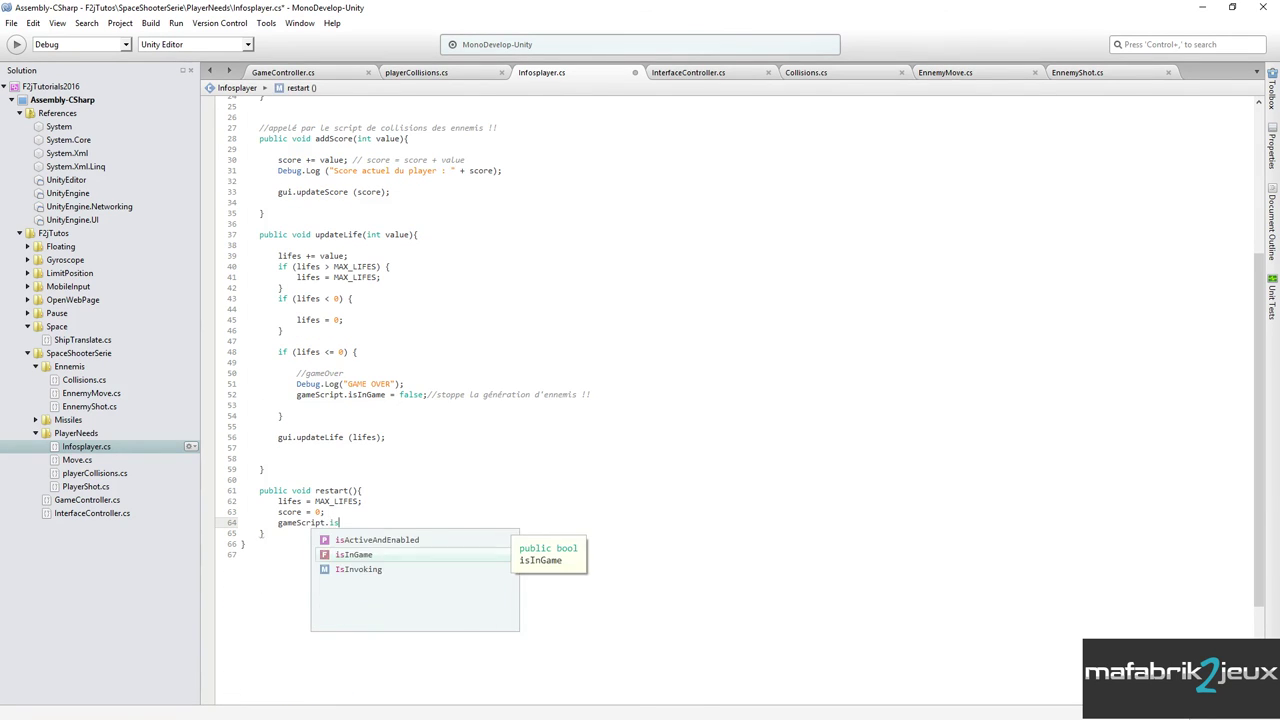
{"action": "type", "text": "InGame = "}
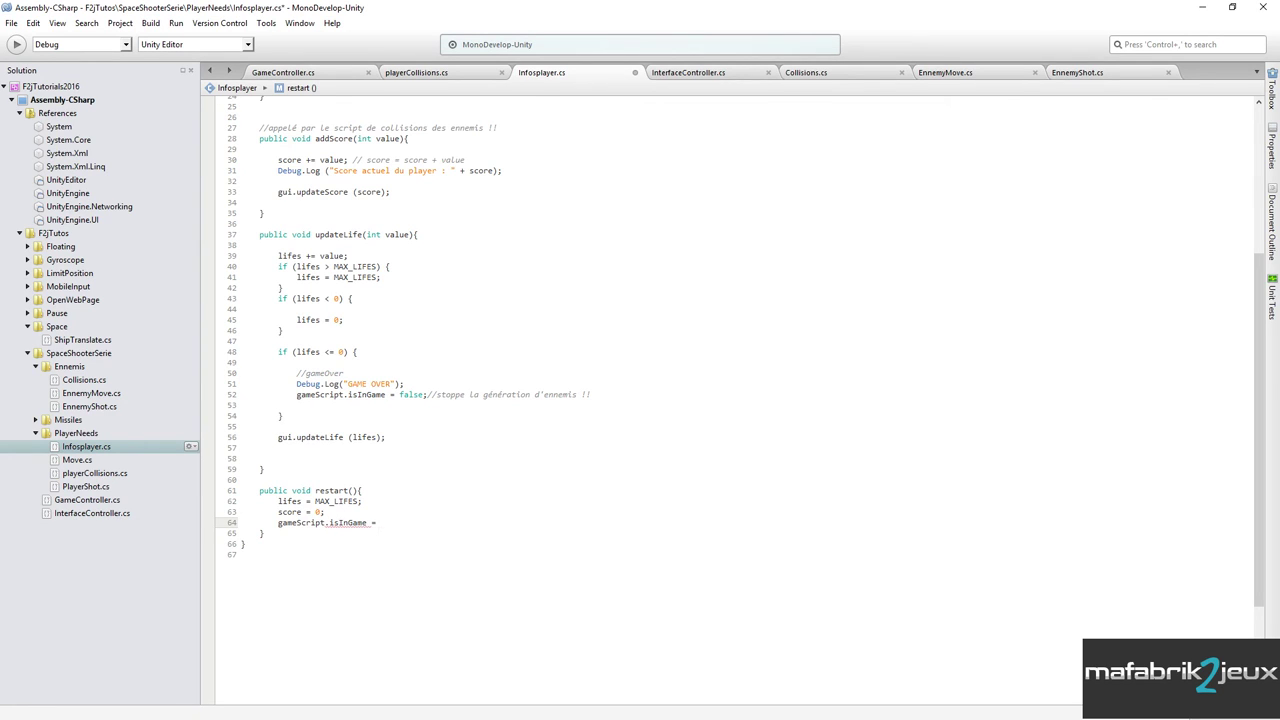
{"action": "type", "text": "tr"}
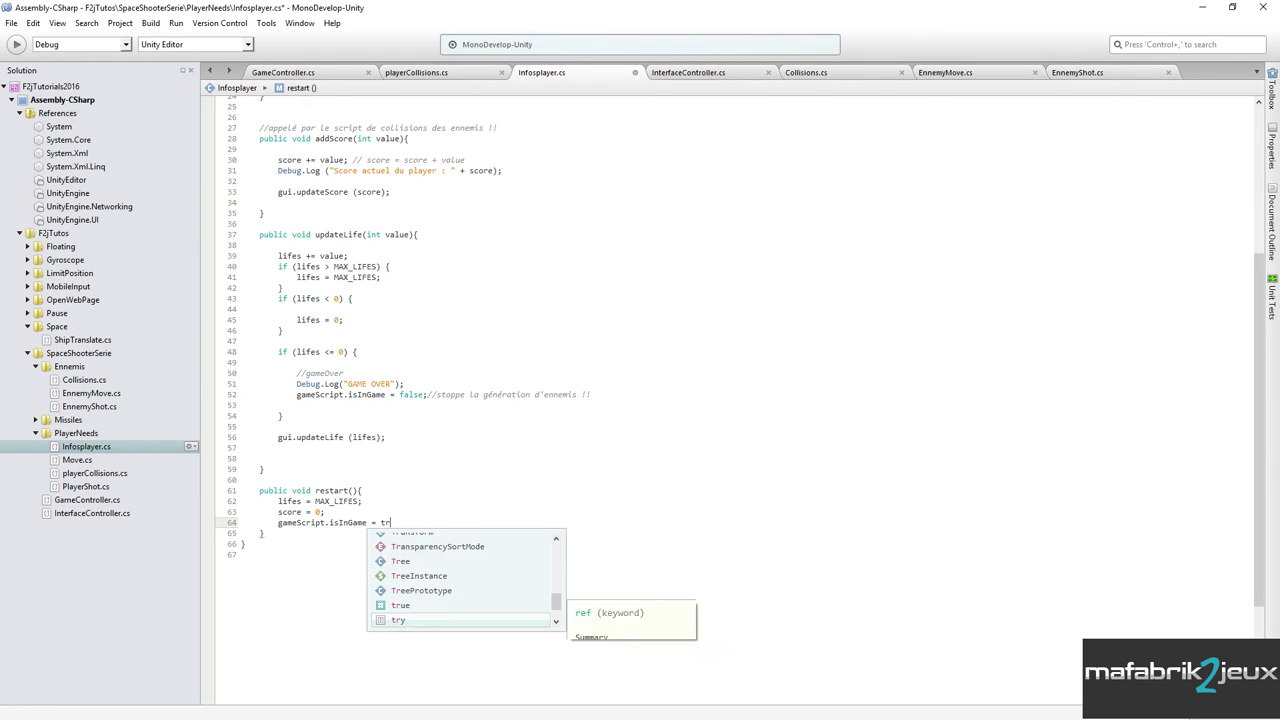
{"action": "type", "text": "ue;"}
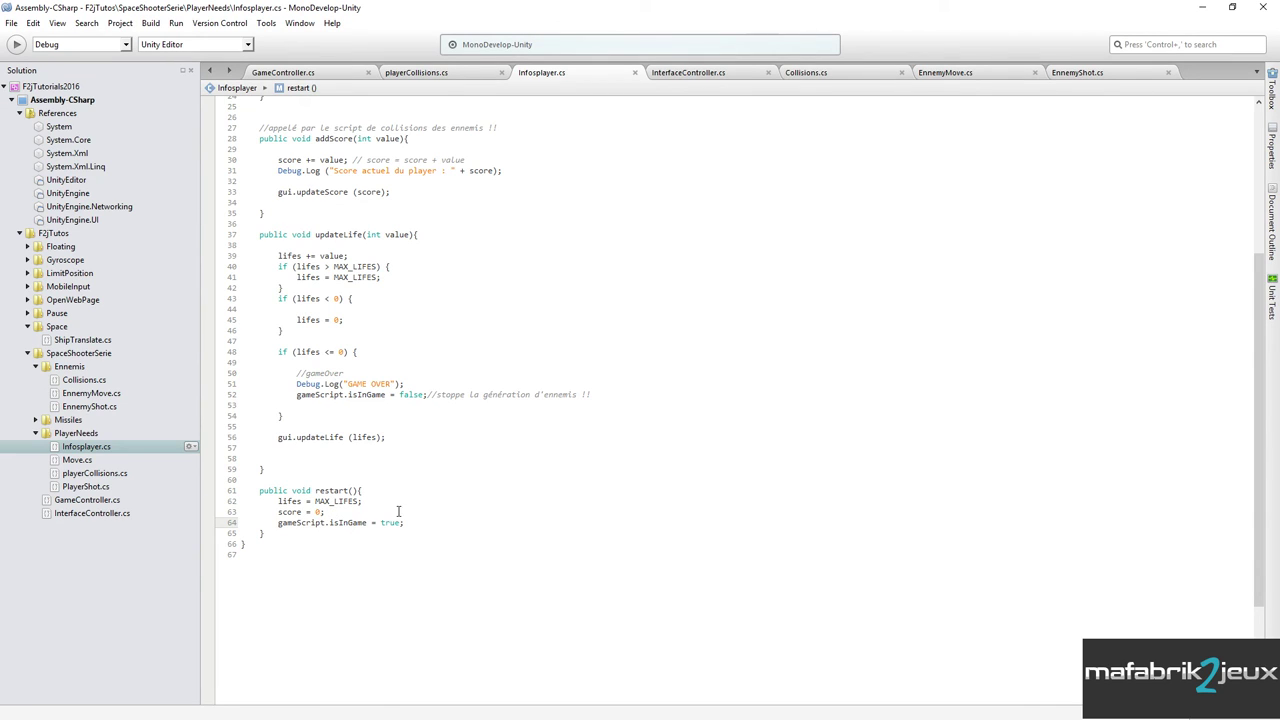
{"action": "left_click_drag", "start_coordinate": [278, 437], "coordinate": [397, 437]}
{"action": "key", "text": "ctrl+c"}
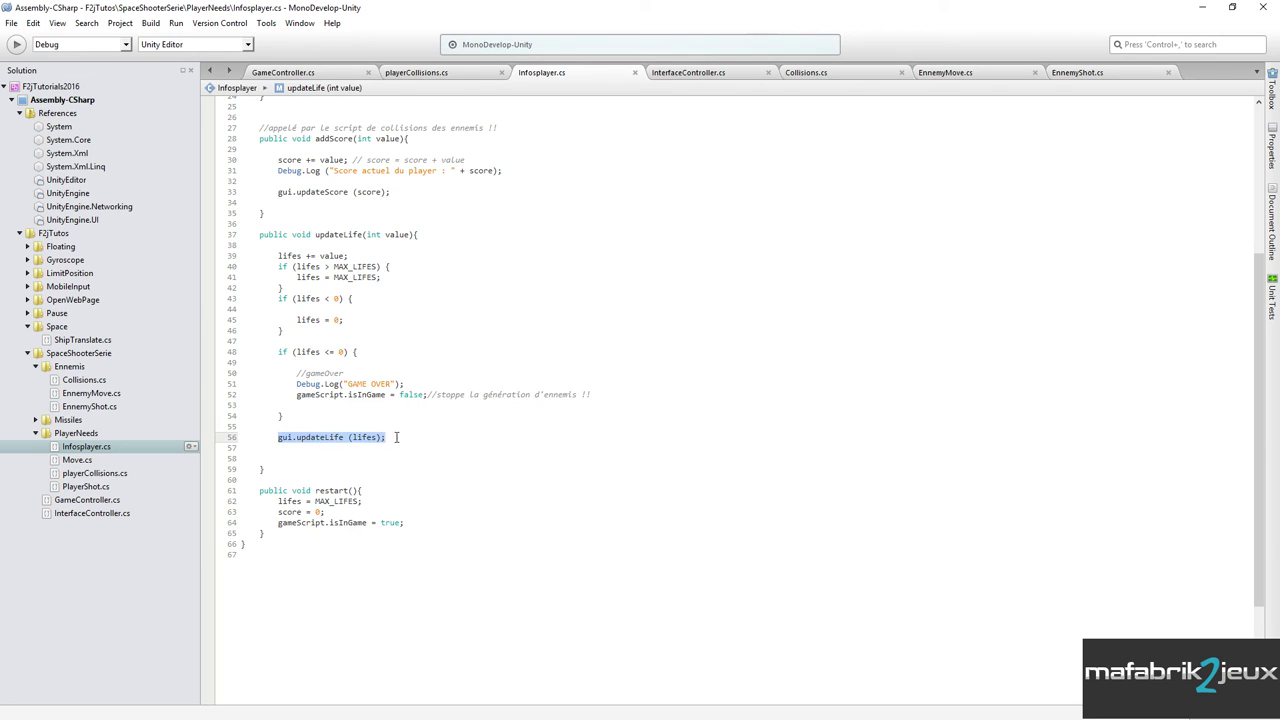
{"action": "left_click", "coordinate": [416, 526]}
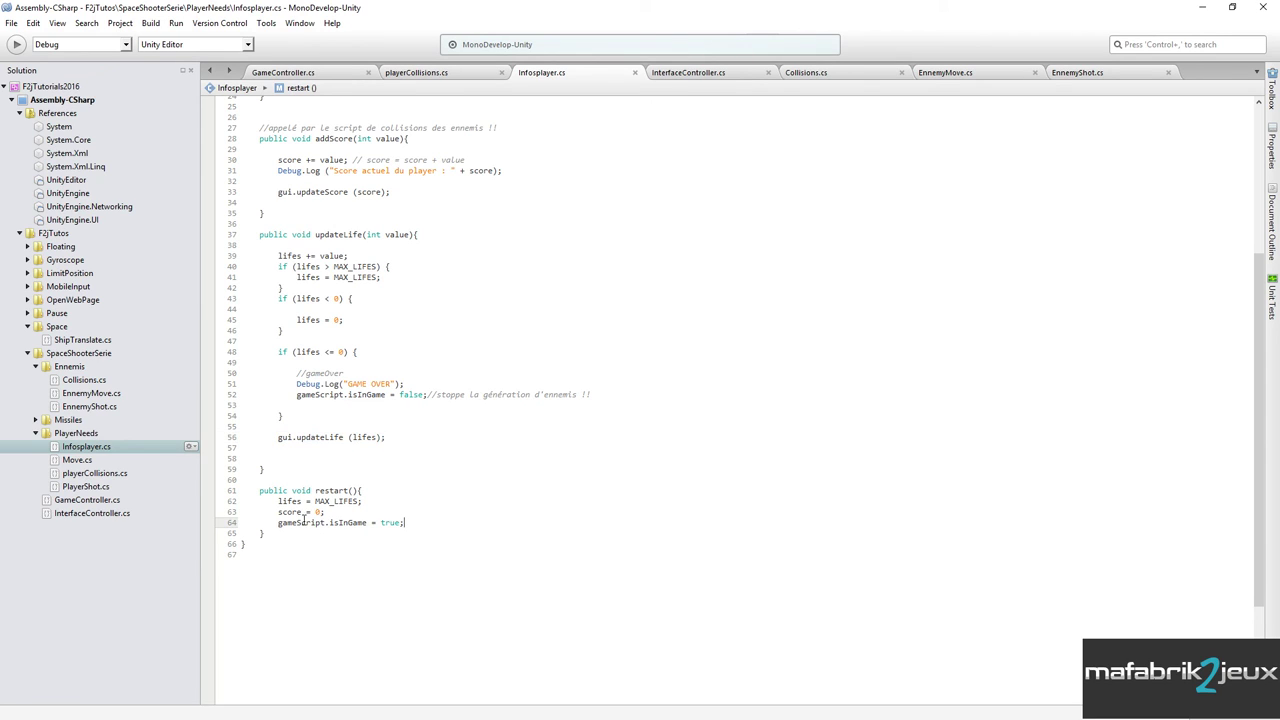
{"action": "key", "text": "Return"}
{"action": "key", "text": "ctrl+v"}
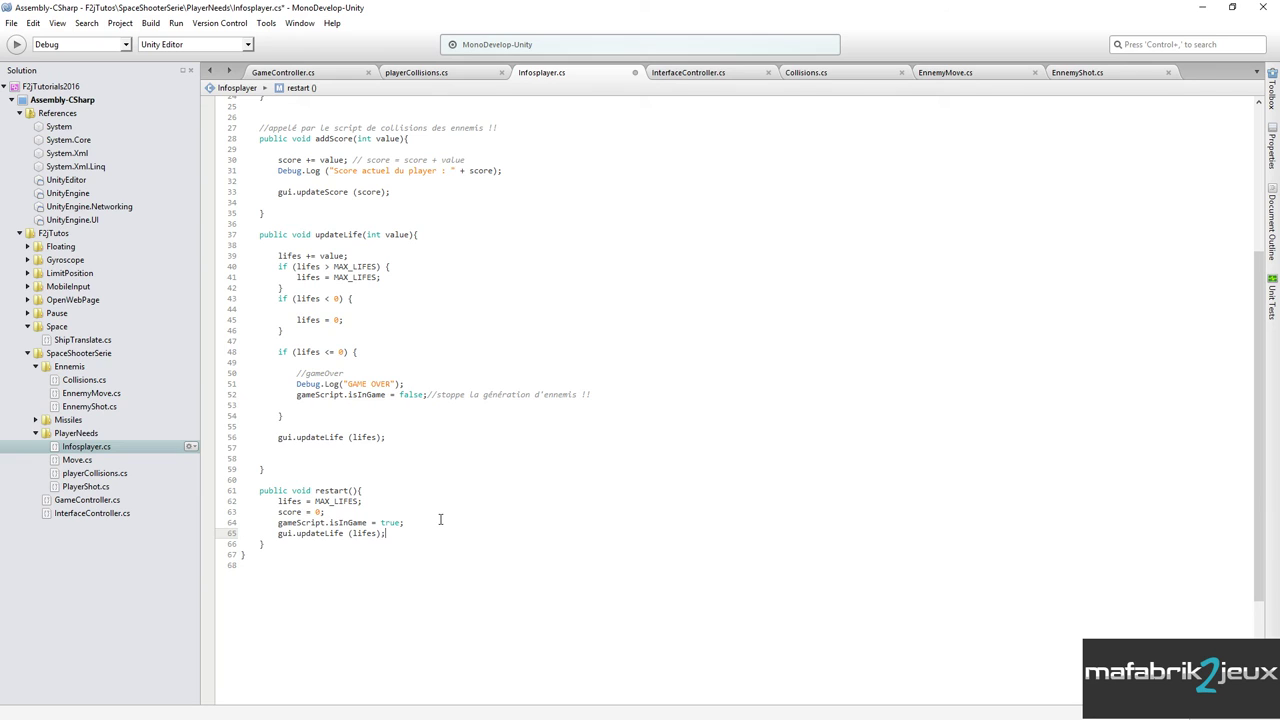
Add a gui.hideGameOver (); call to restart() and save Infosplayer.cs.
{"action": "key", "text": "Return"}
{"action": "type", "text": "gui"}
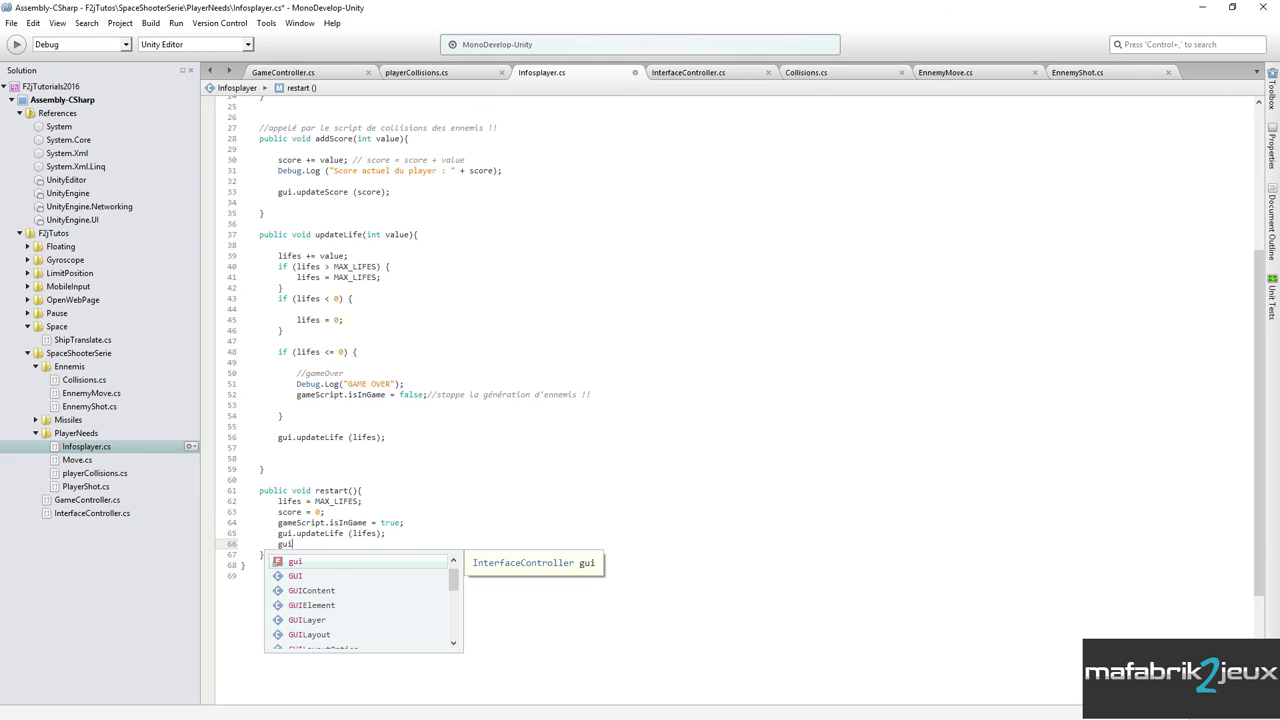
{"action": "type", "text": ".h"}
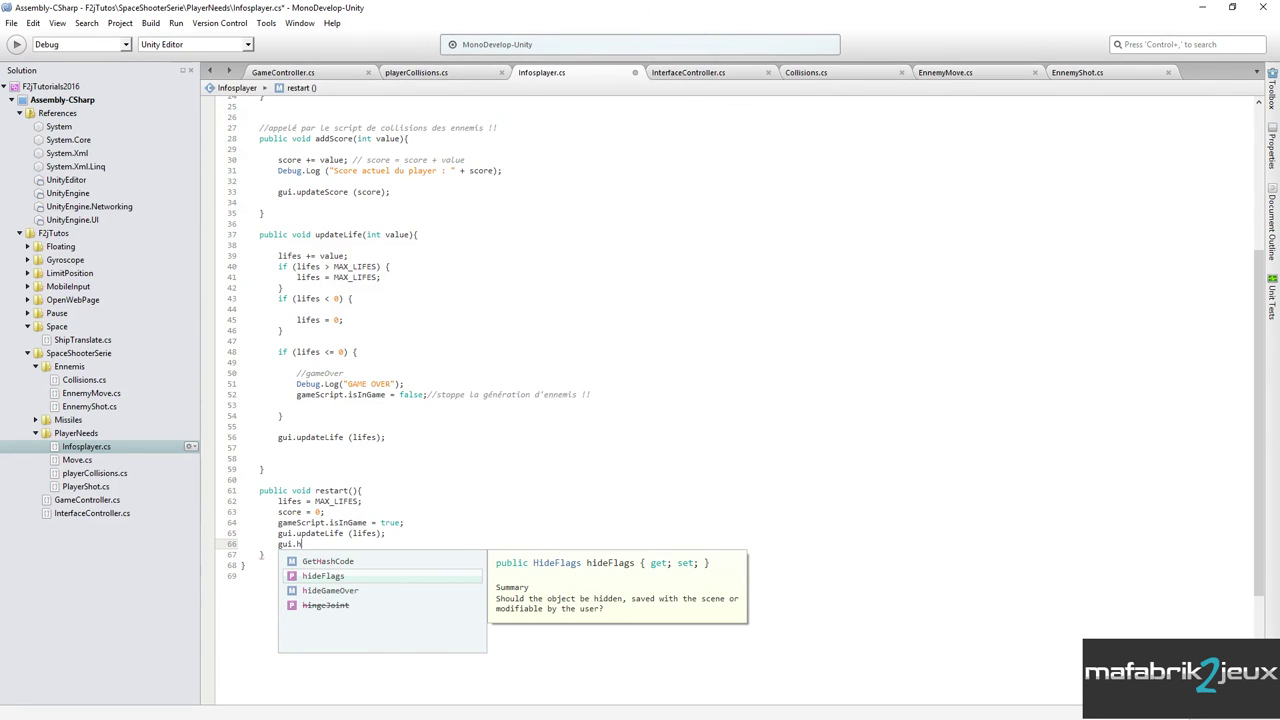
{"action": "key", "text": "Down"}
{"action": "key", "text": "Return"}
{"action": "type", "text": "();"}
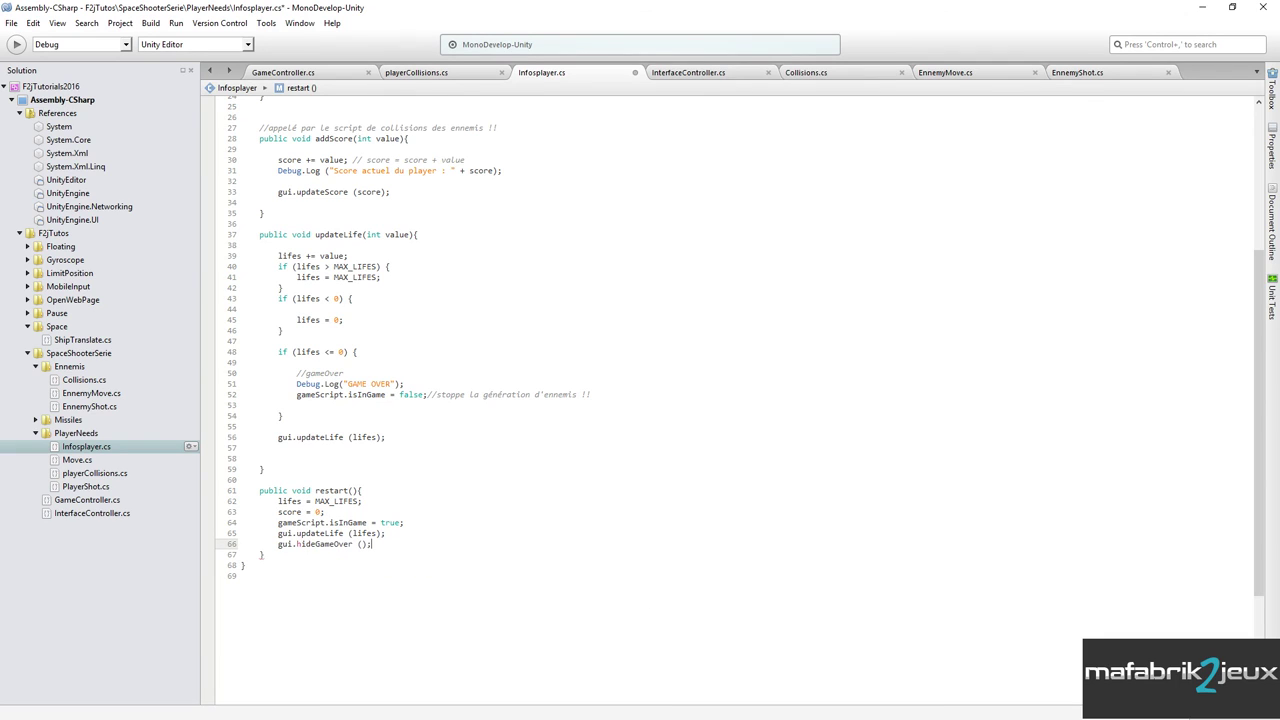
{"action": "key", "text": "ctrl+s"}
Select the Button under GameOverPanel and add an empty On Click () entry.
{"action": "left_click", "coordinate": [1204, 12]}
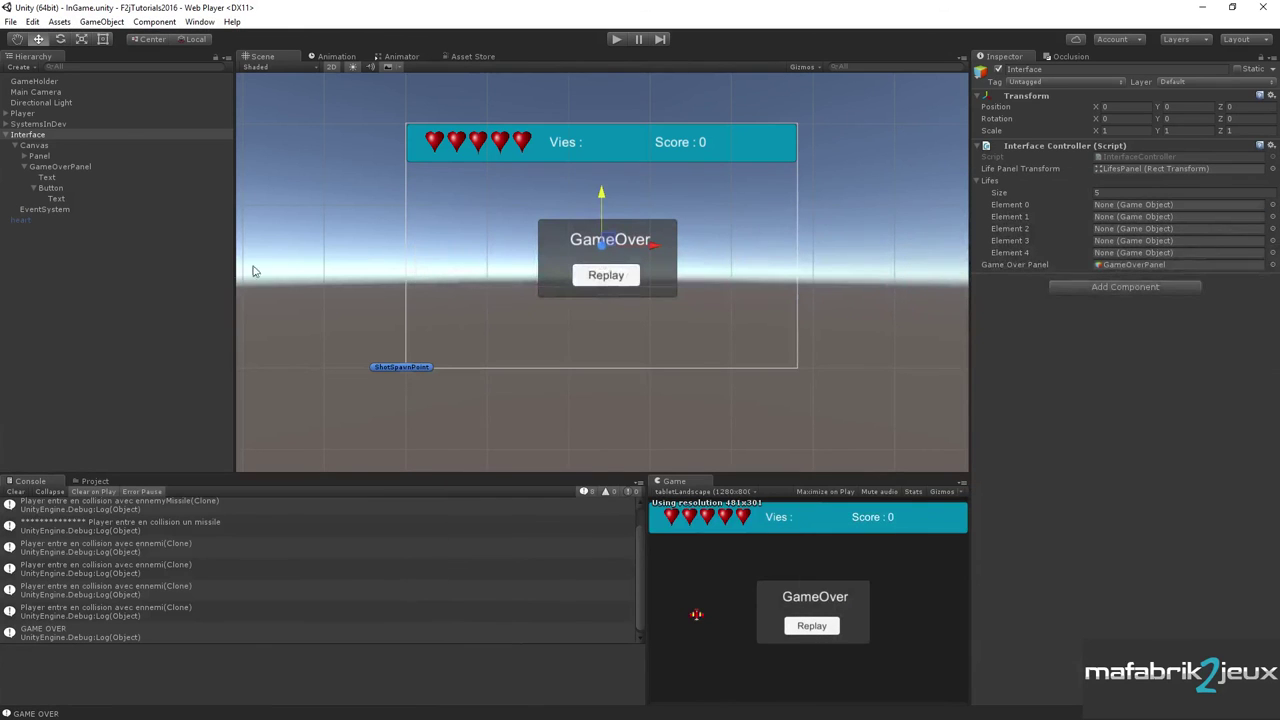
{"action": "left_click", "coordinate": [51, 189]}
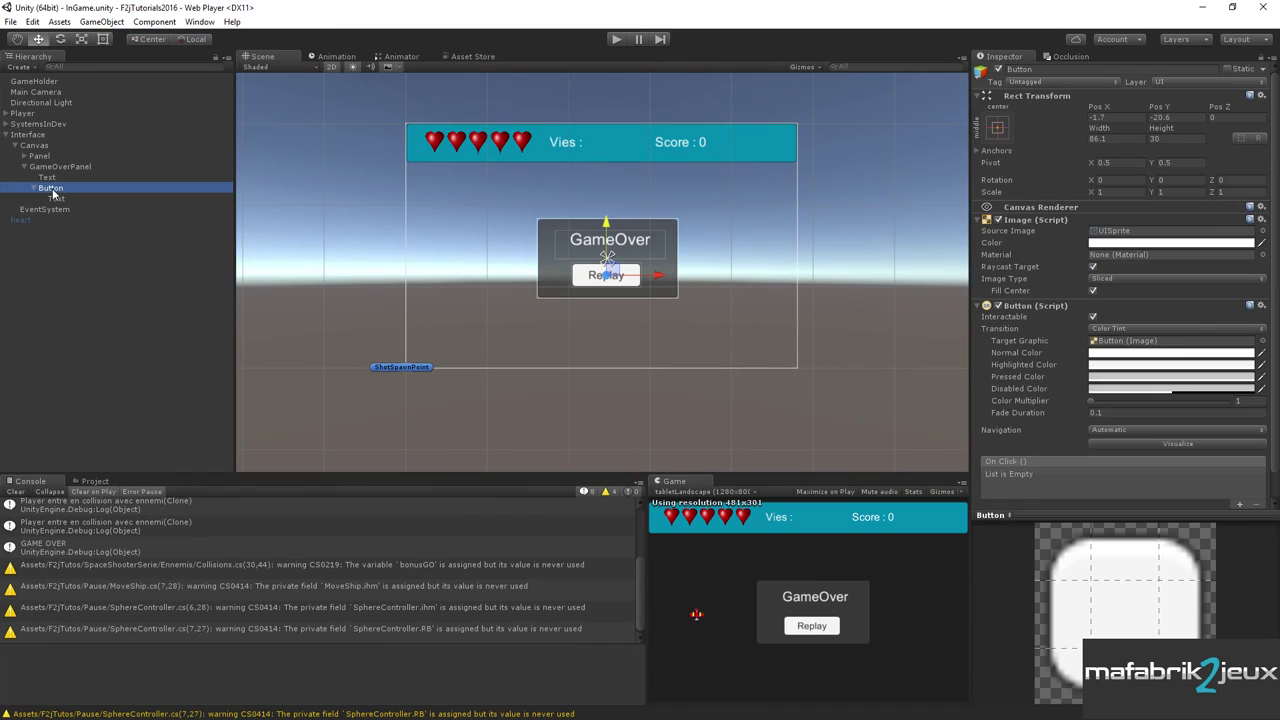
{"action": "scroll", "coordinate": [1055, 310], "scroll_direction": "down", "scroll_amount": 1}
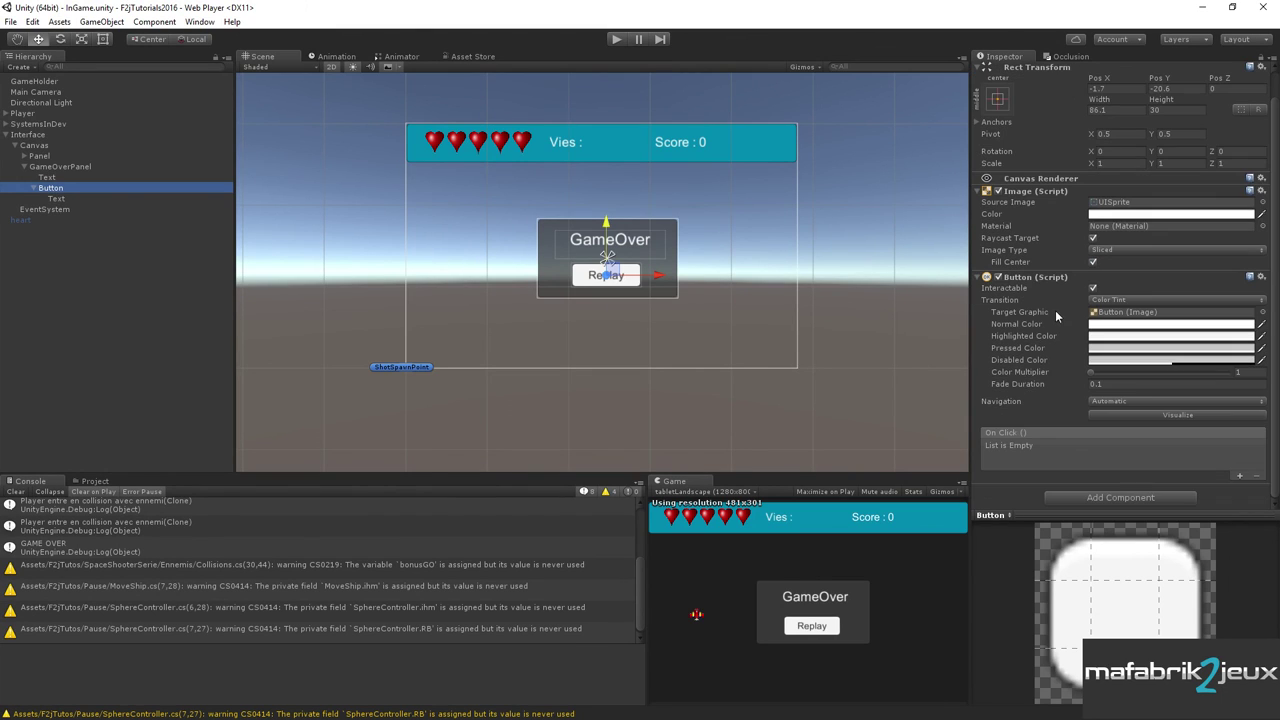
{"action": "left_click", "coordinate": [1240, 476]}
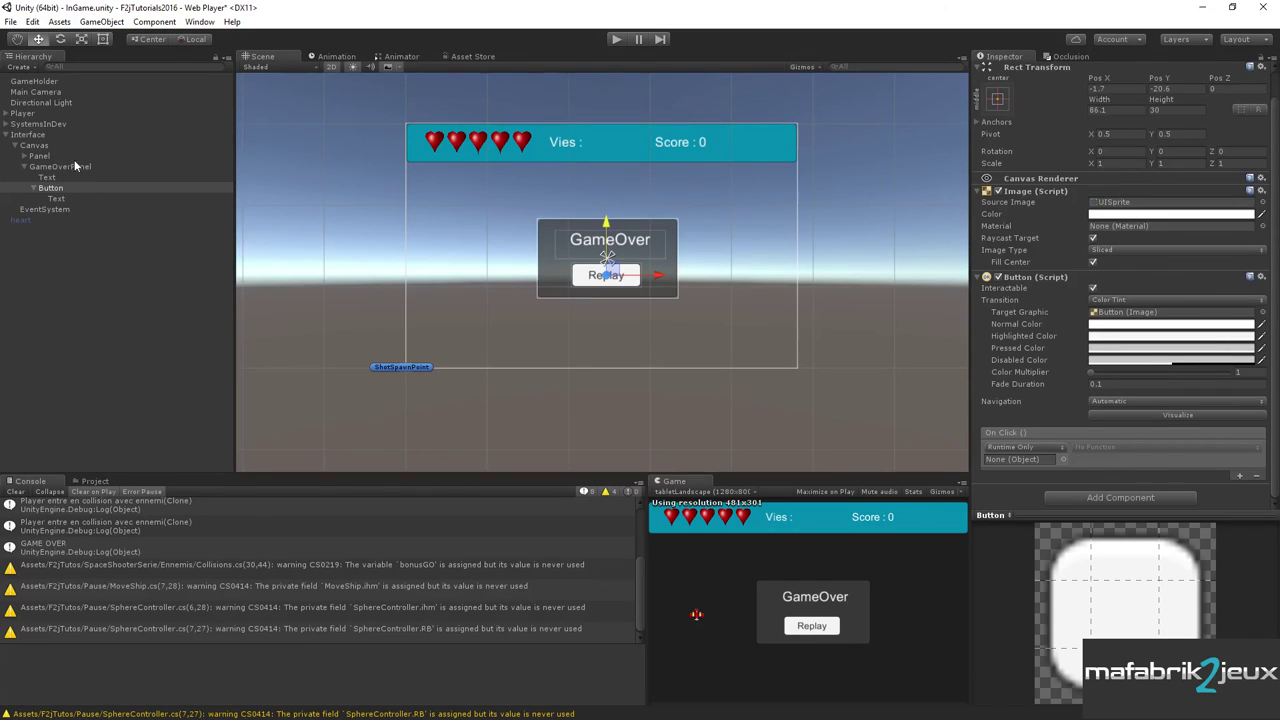
Set the On Click entry to Player's Infosplayer.restart() and save the scene.
{"action": "mouse_move", "coordinate": [28, 116]}
{"action": "left_mouse_down"}
{"action": "mouse_move", "coordinate": [1100, 390]}
{"action": "mouse_move", "coordinate": [1050, 461]}
{"action": "left_mouse_up"}
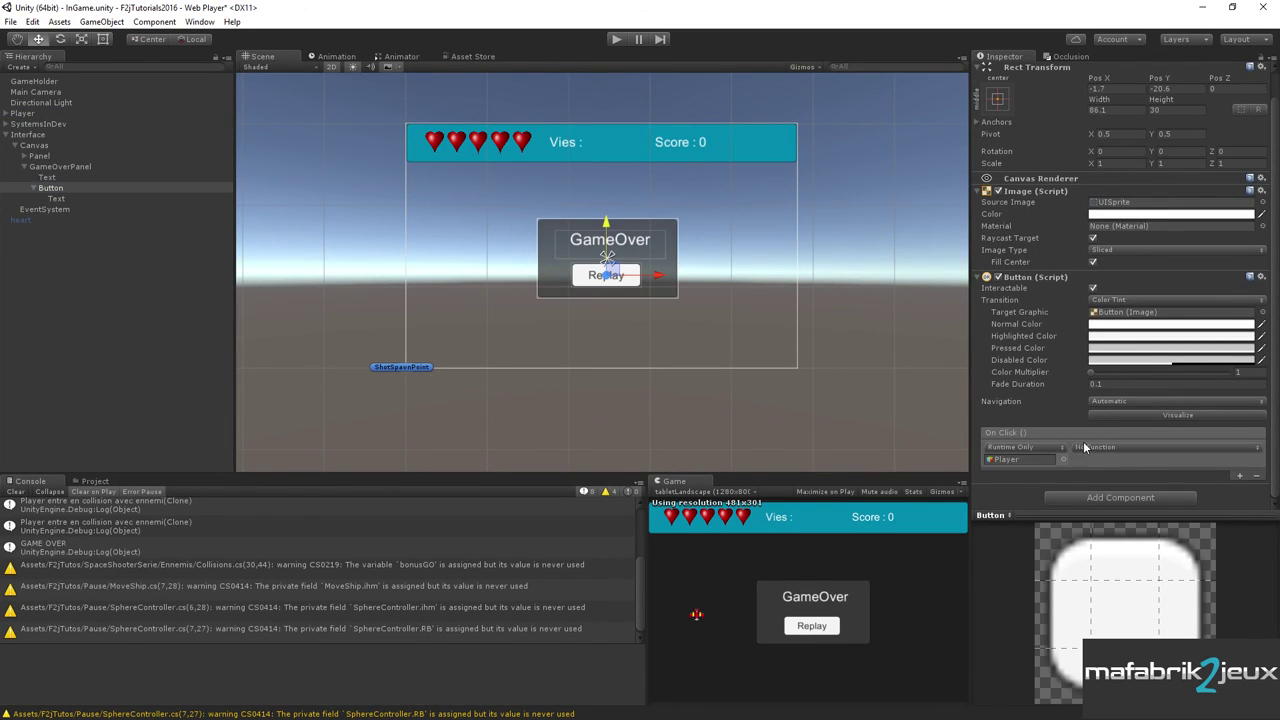
{"action": "left_click", "coordinate": [1084, 449]}
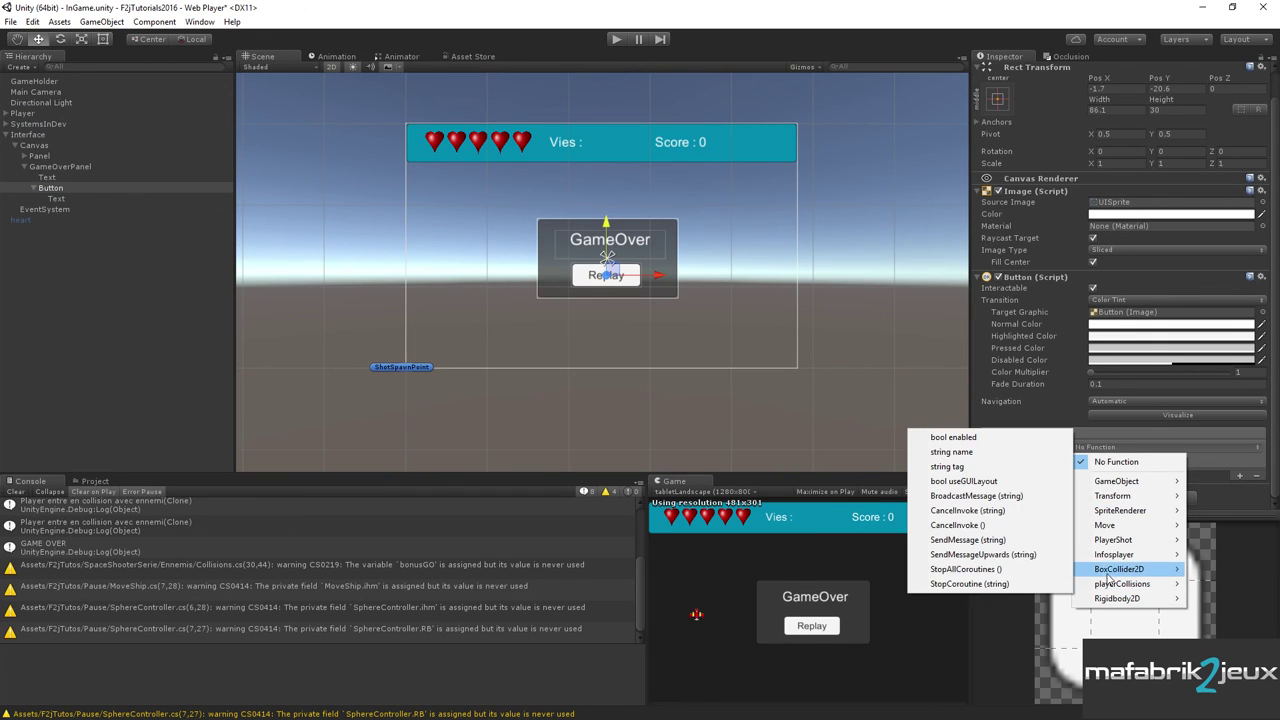
{"action": "mouse_move", "coordinate": [1108, 557]}
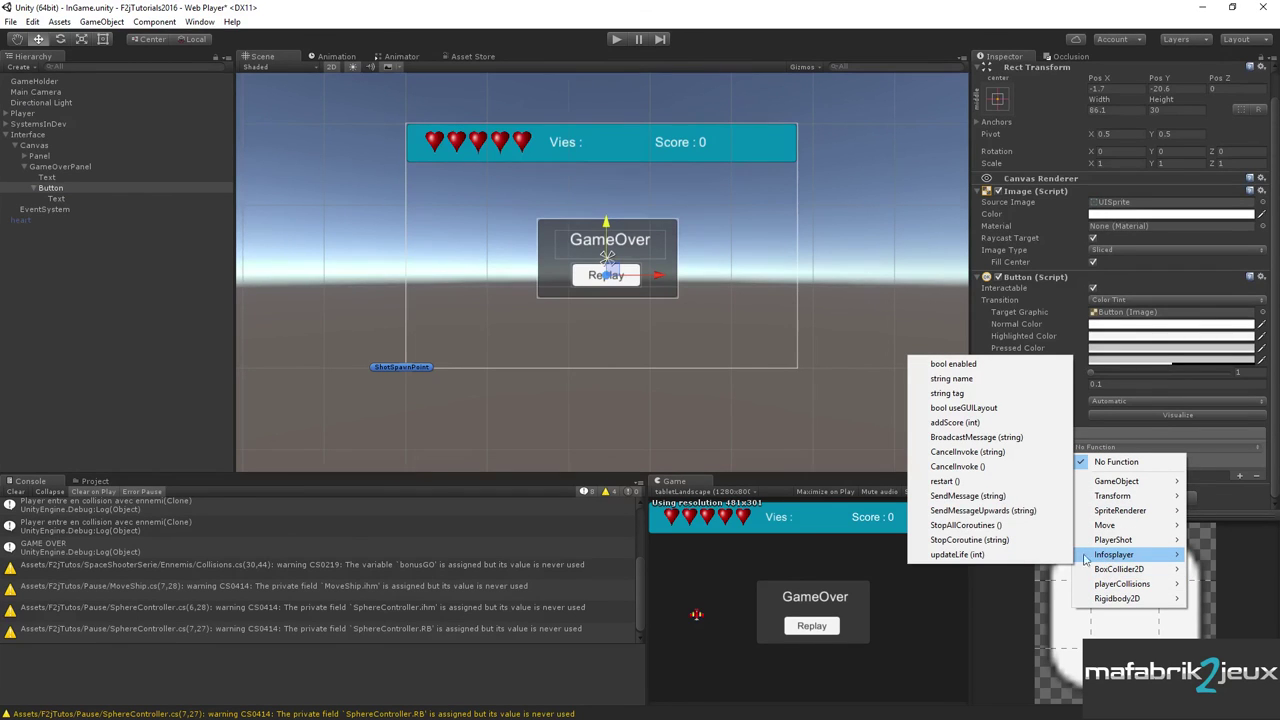
{"action": "left_click", "coordinate": [968, 481]}
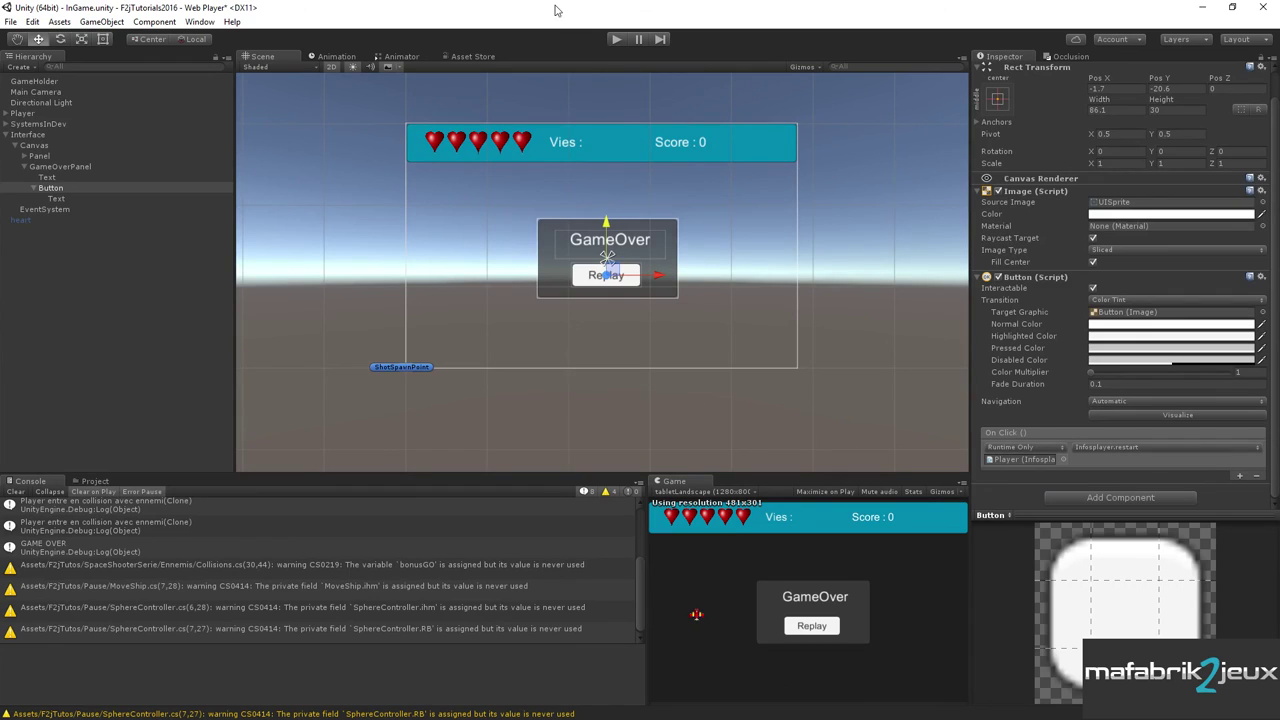
{"action": "key", "text": "ctrl+s"}
Play-test the game, steering the ship into enemies until game over.
{"action": "left_click", "coordinate": [617, 40]}
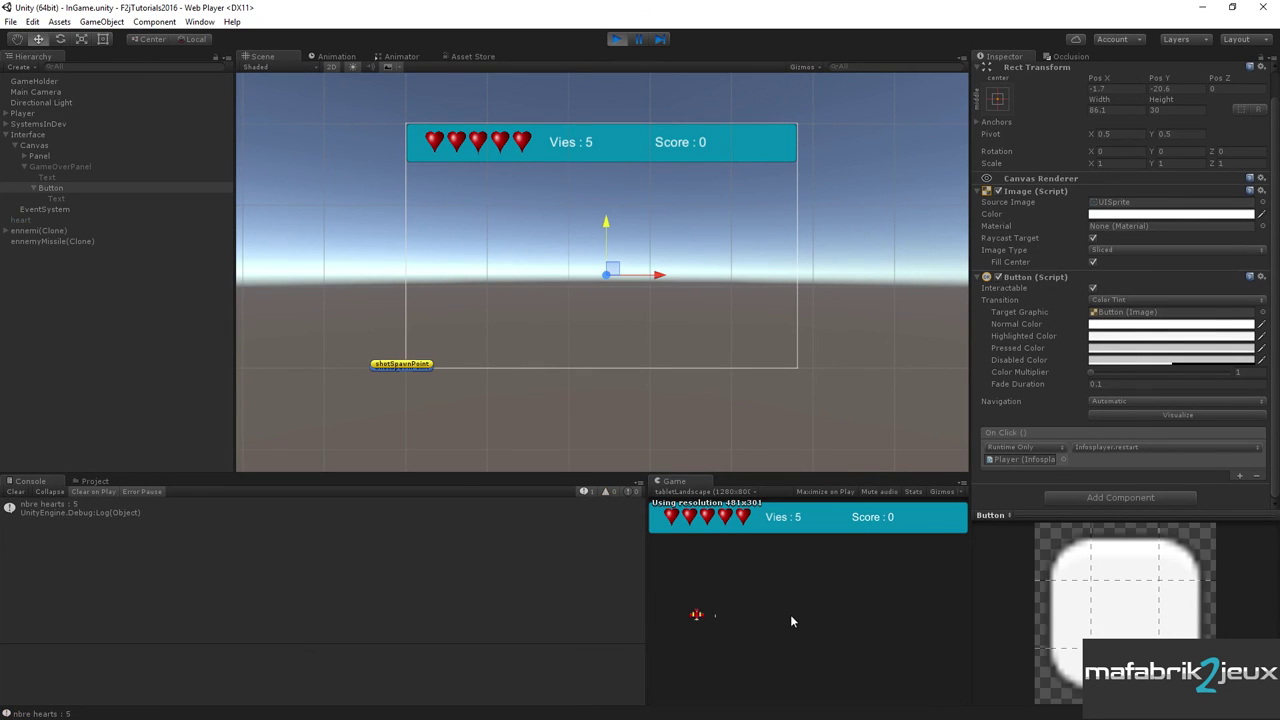
{"action": "key", "text": "Right"}
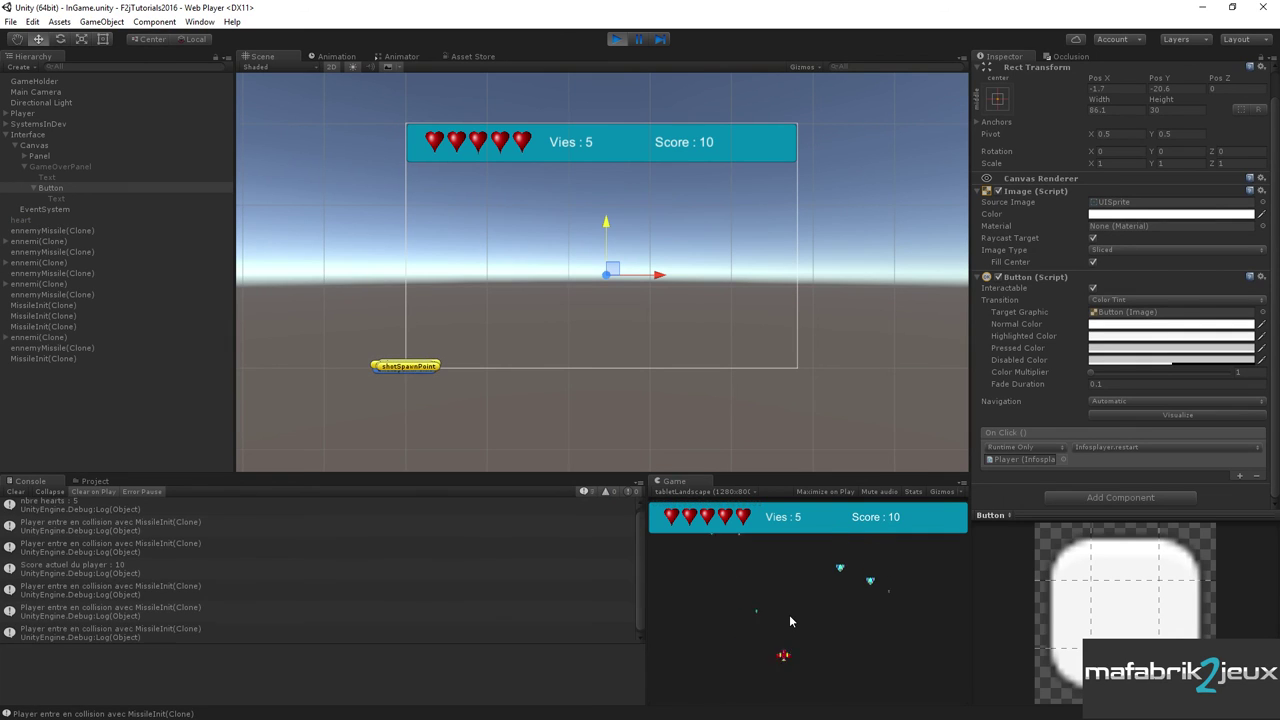
{"action": "key", "text": "Left"}
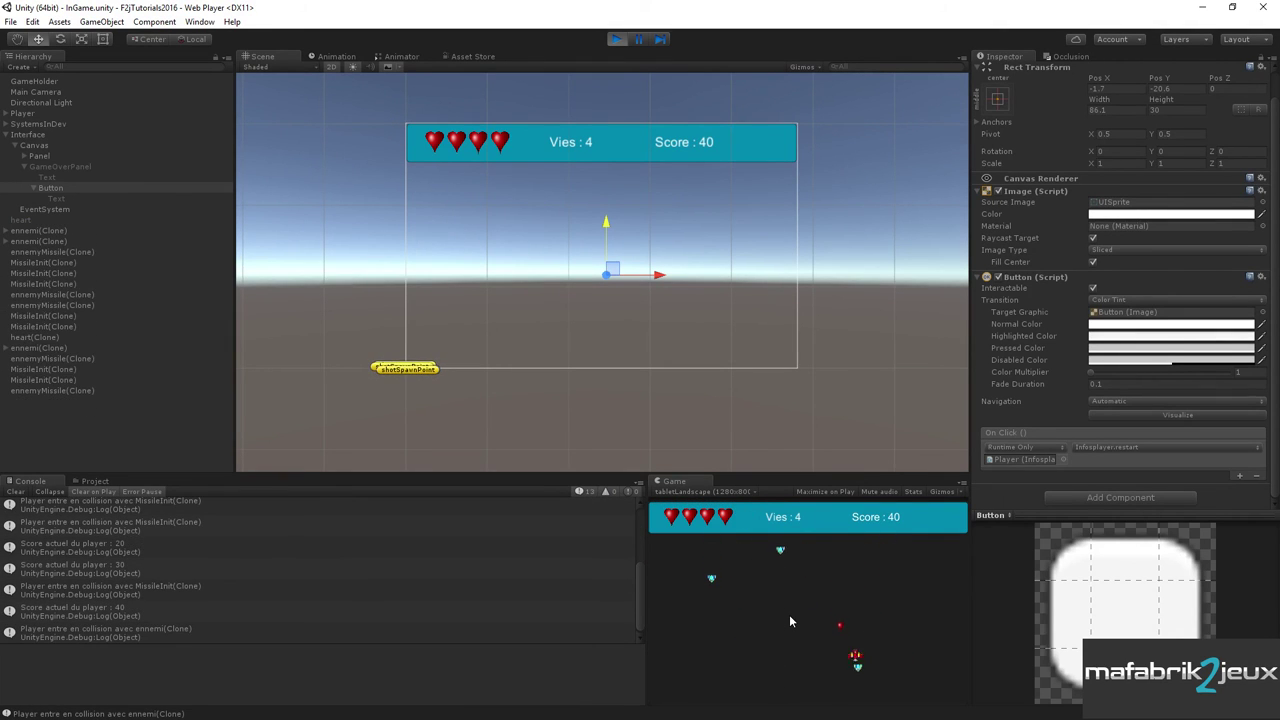
{"action": "key", "text": "Right"}
{"action": "key", "text": "Up"}
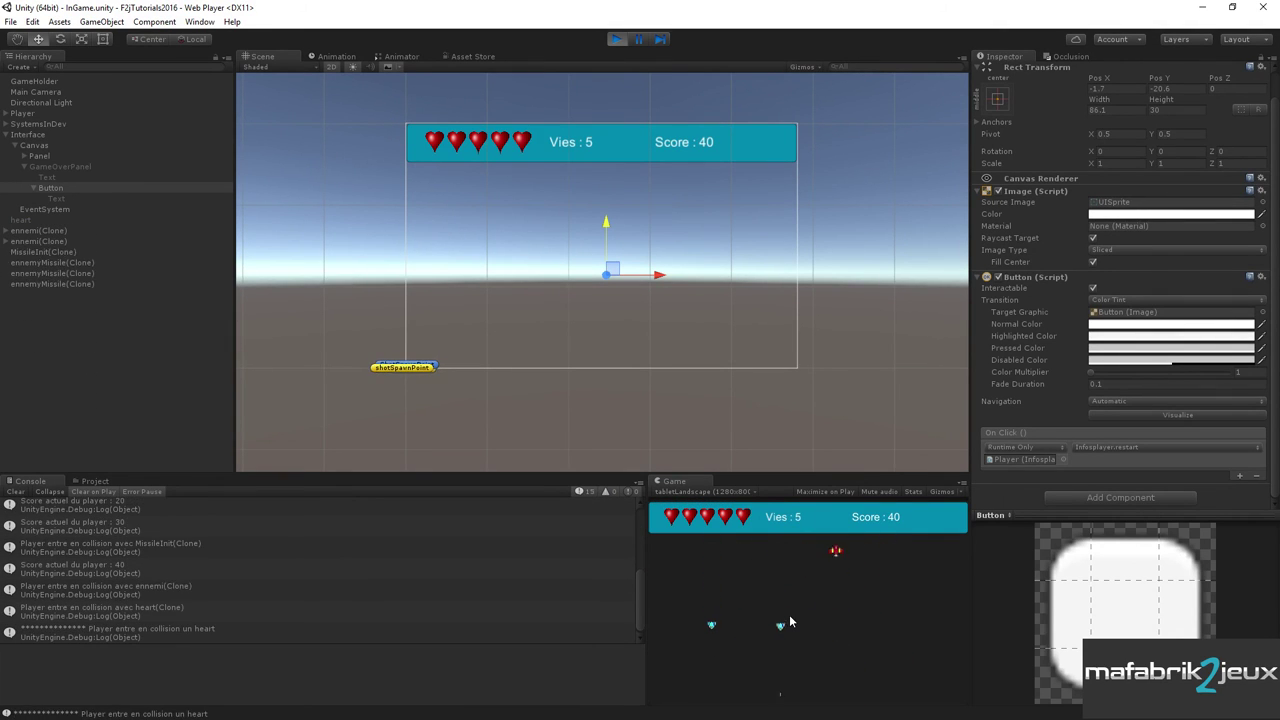
{"action": "key", "text": "Down"}
{"action": "key", "text": "Left"}
{"action": "key", "text": "Right"}
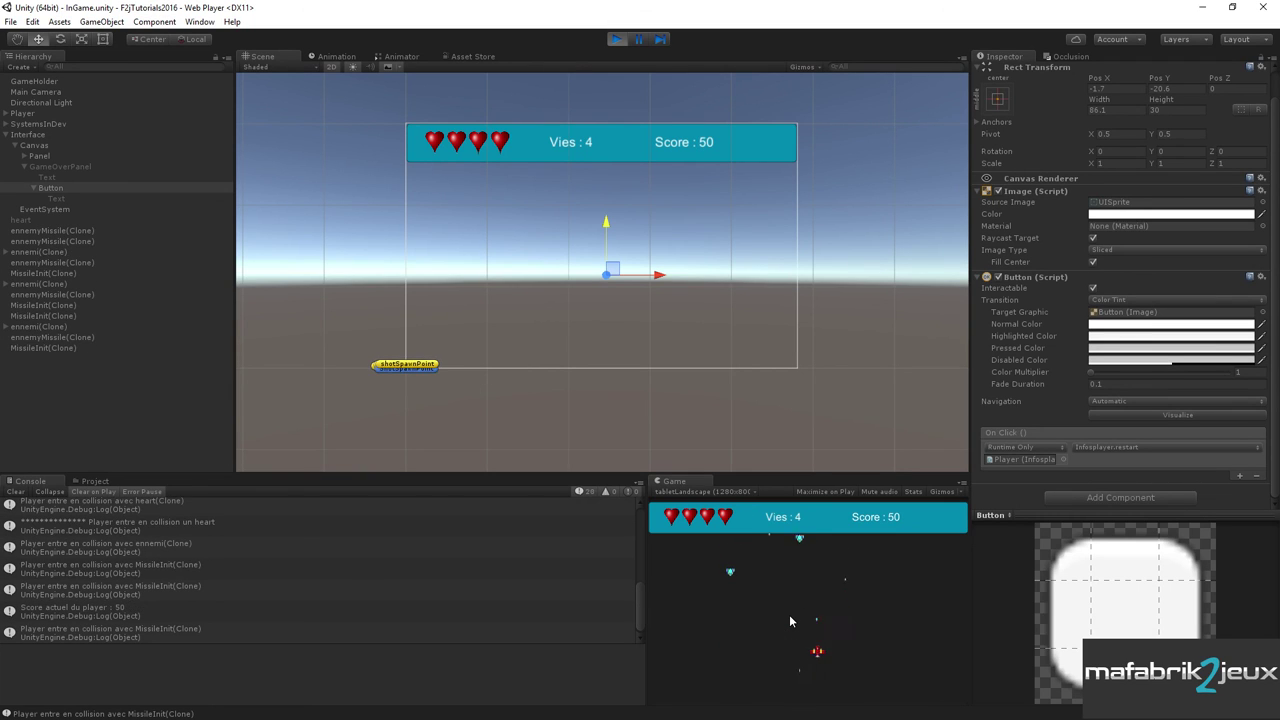
{"action": "key", "text": "Left"}
{"action": "key", "text": "Up"}
{"action": "key", "text": "Left"}
{"action": "key", "text": "Down"}
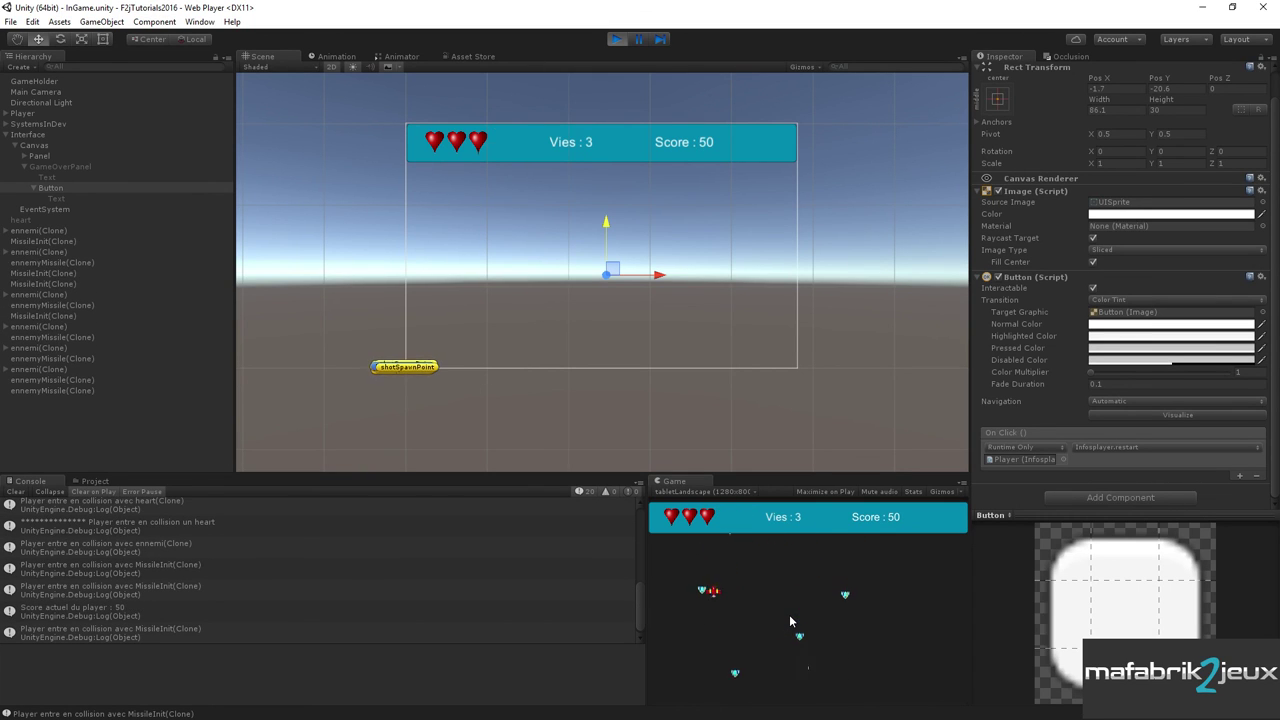
{"action": "key", "text": "Right"}
{"action": "key", "text": "Down"}
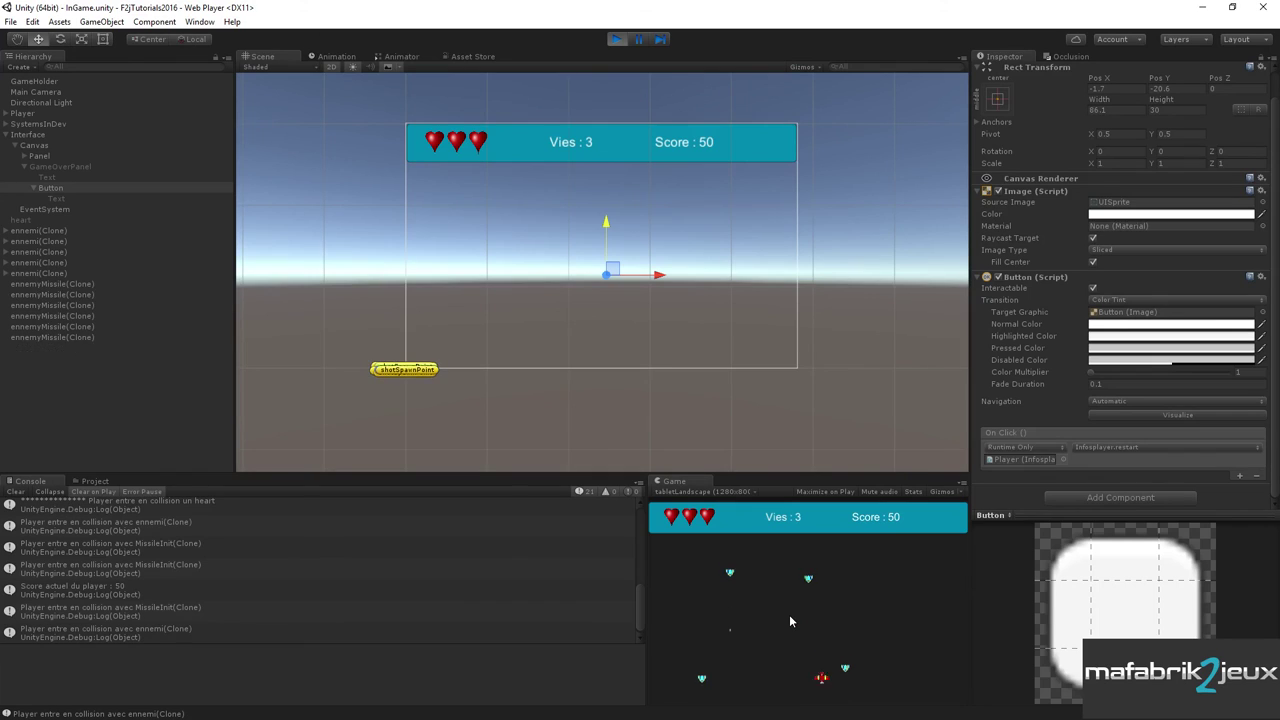
{"action": "key", "text": "Right"}
{"action": "key", "text": "Up"}
{"action": "key", "text": "Left"}
{"action": "key", "text": "Left"}
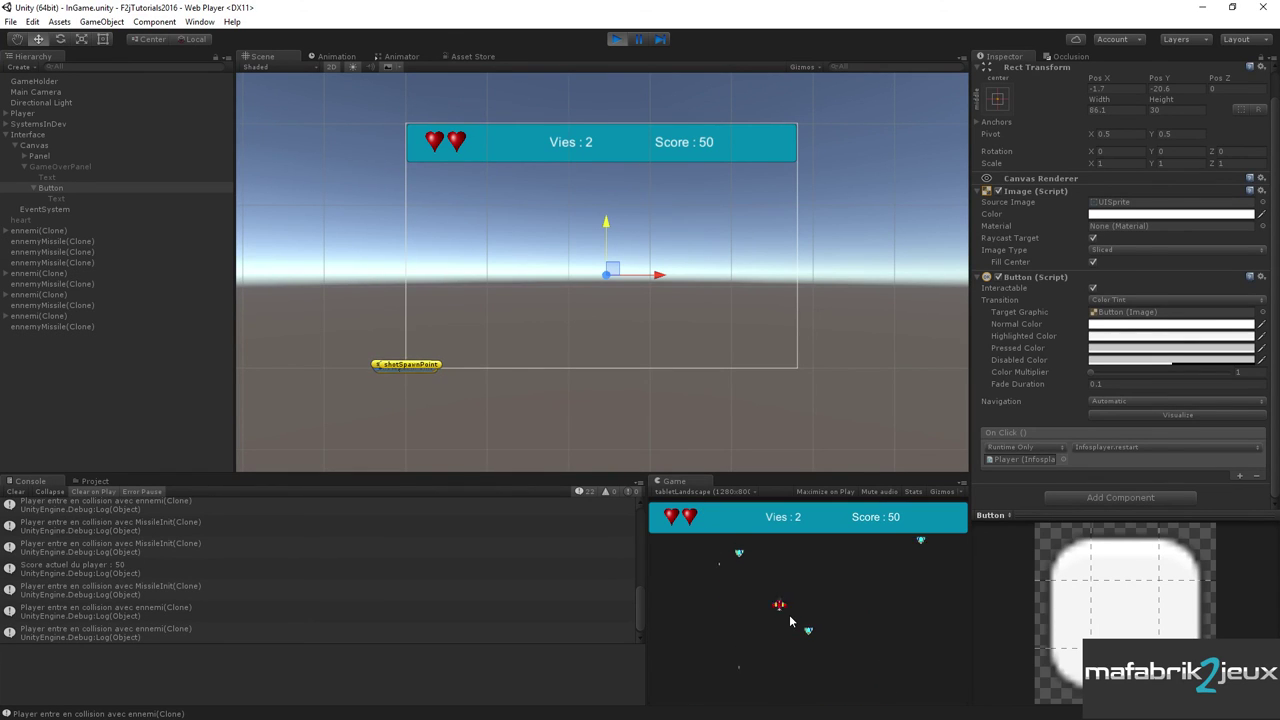
{"action": "key", "text": "Down"}
{"action": "key", "text": "Right"}
{"action": "key", "text": "Left"}
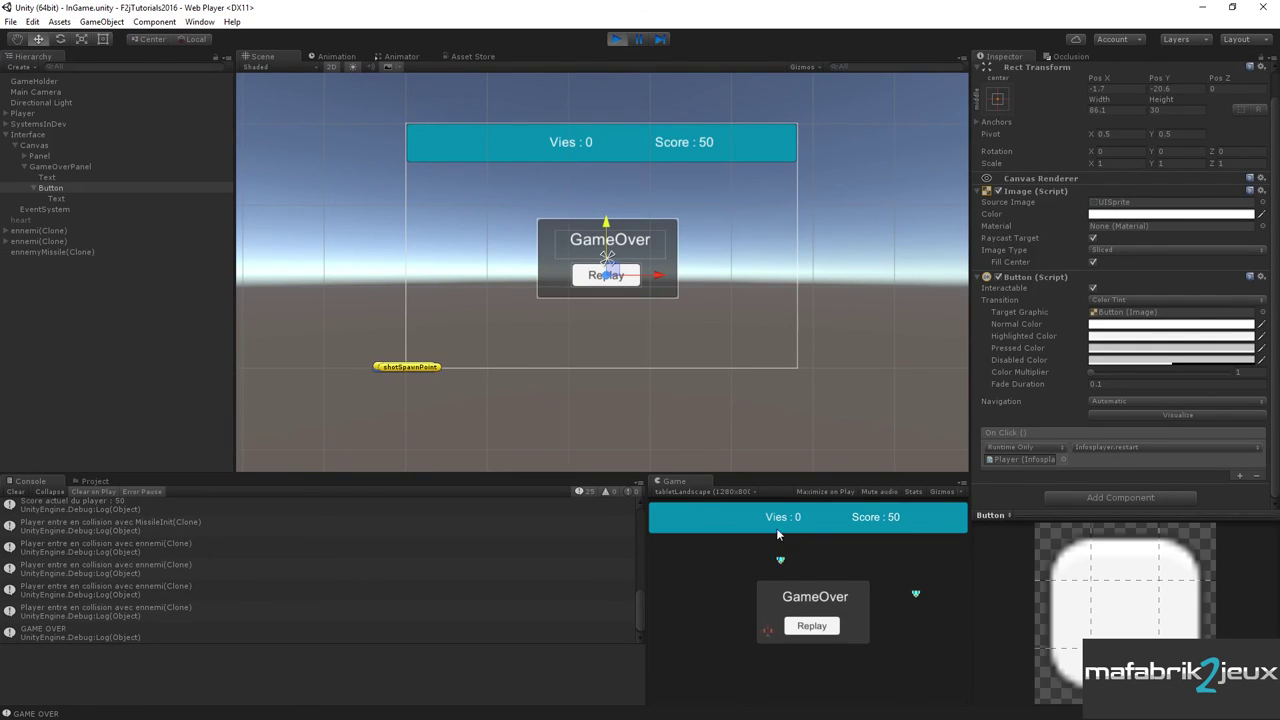
Hit Replay to restart, then stop Play mode and return to MonoDevelop.
{"action": "left_click", "coordinate": [813, 627]}
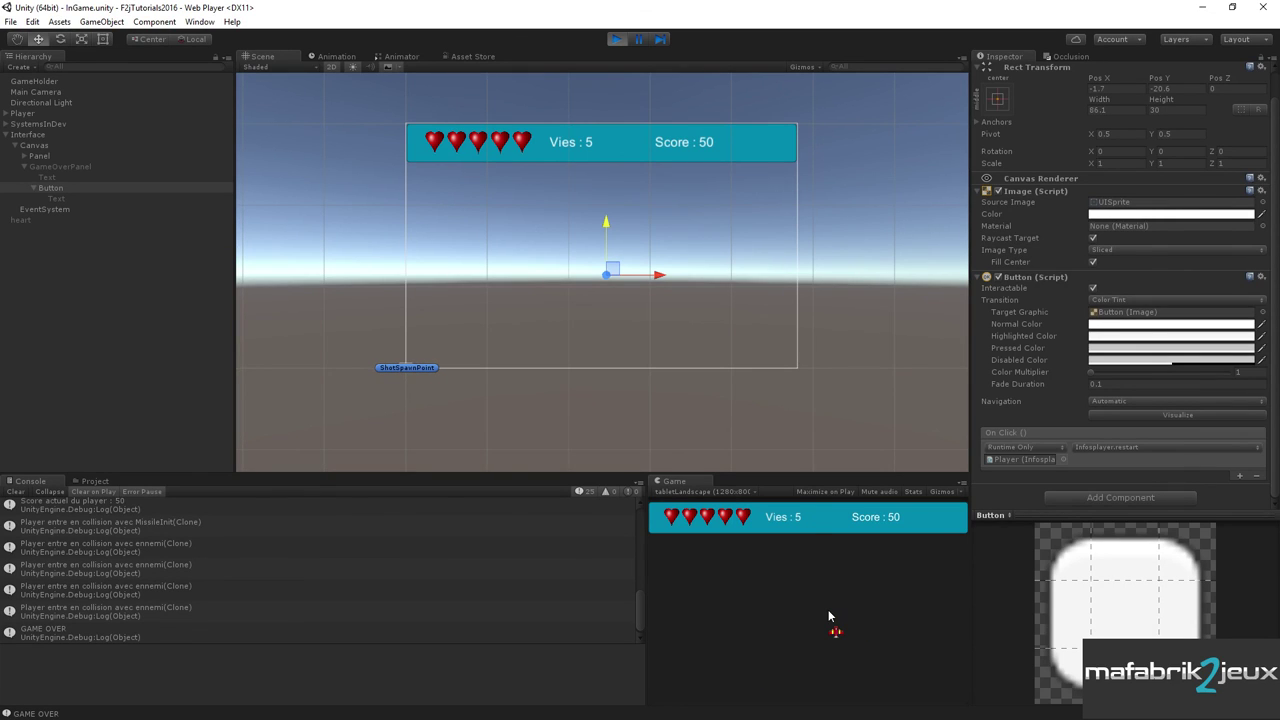
{"action": "left_click", "coordinate": [617, 40]}
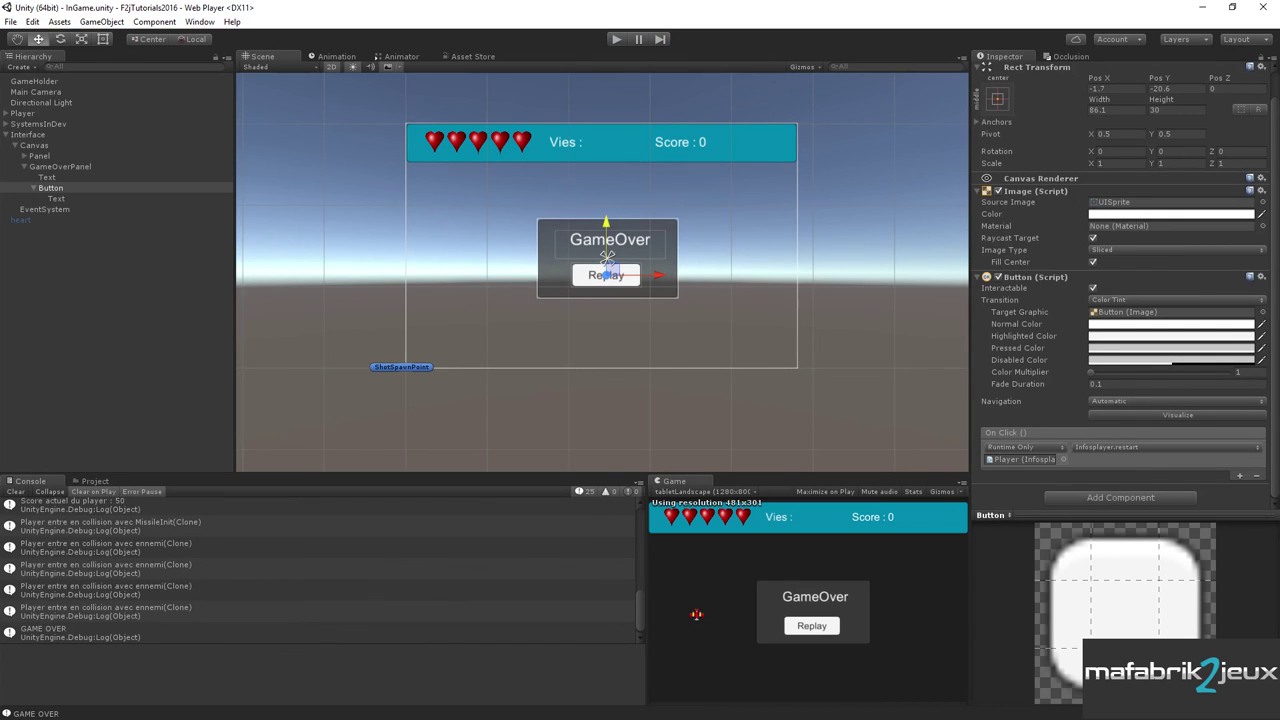
{"action": "key", "text": "alt+Tab"}
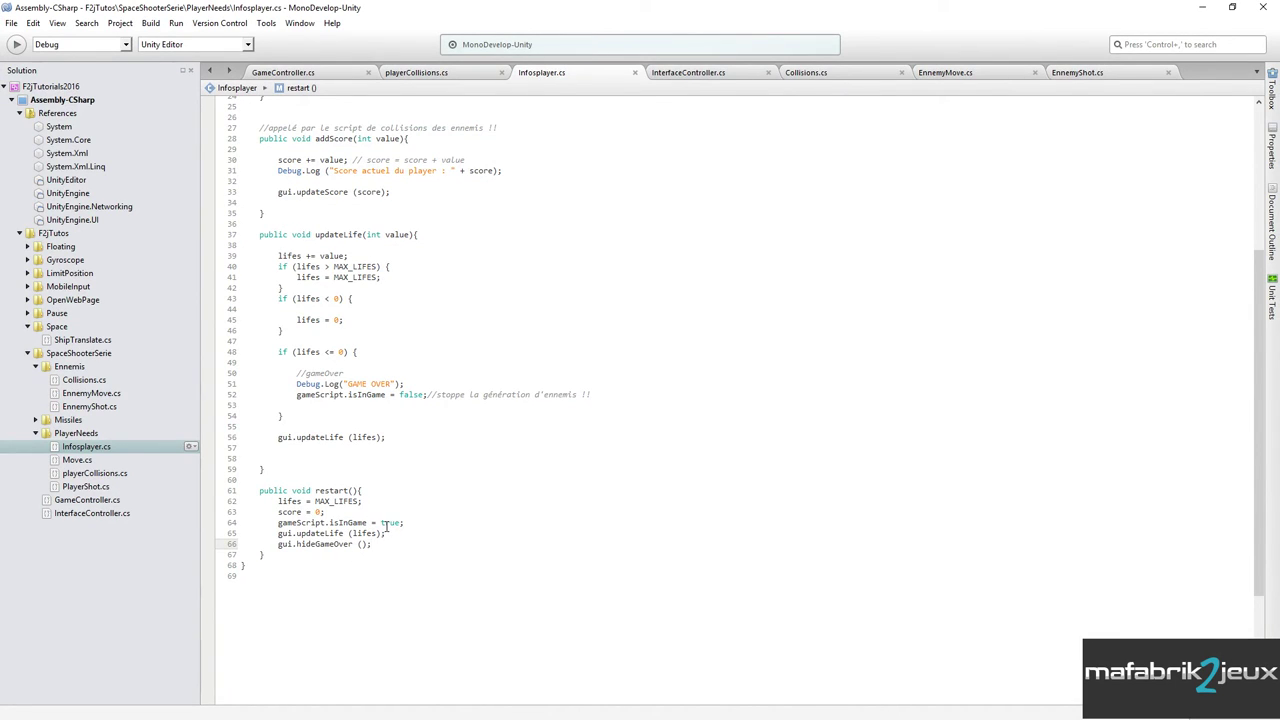
Review GameController's coroutine call plus playerCollisions, EnnemyMove and EnnemyShot, ending on GameController.cs.
{"action": "mouse_move", "coordinate": [386, 524]}
{"action": "left_click", "coordinate": [298, 75]}
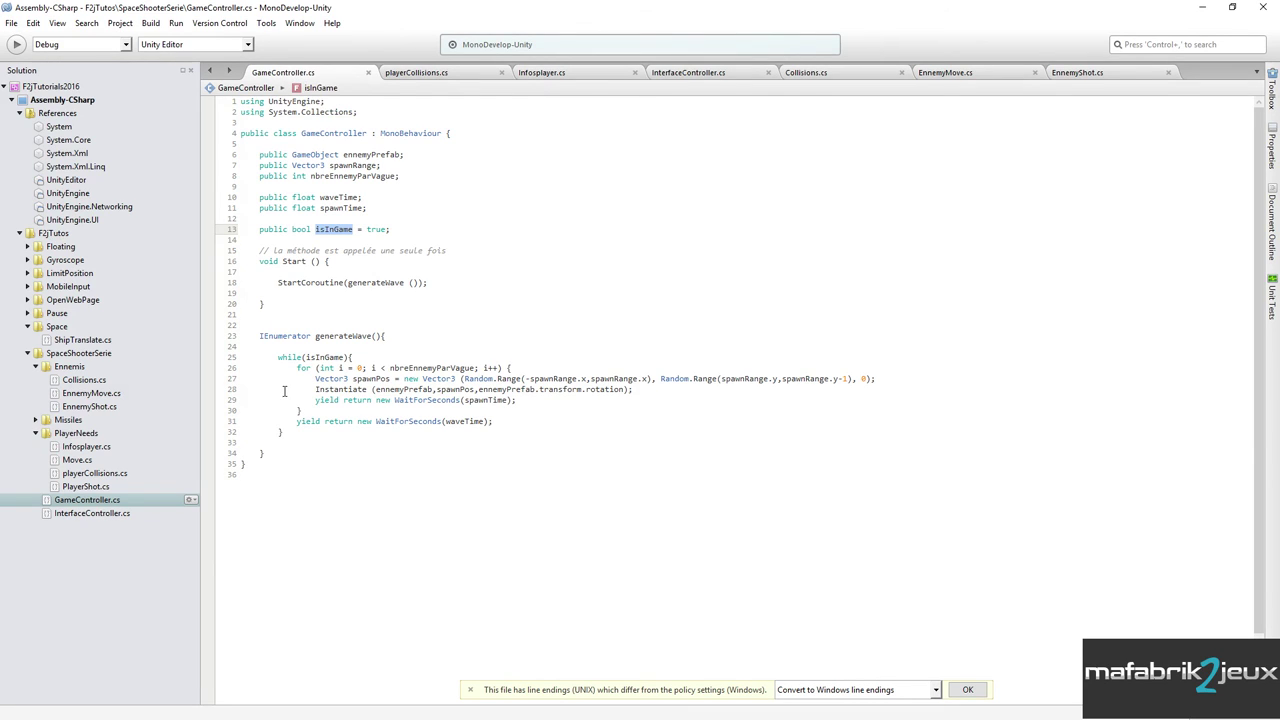
{"action": "left_click", "coordinate": [438, 284]}
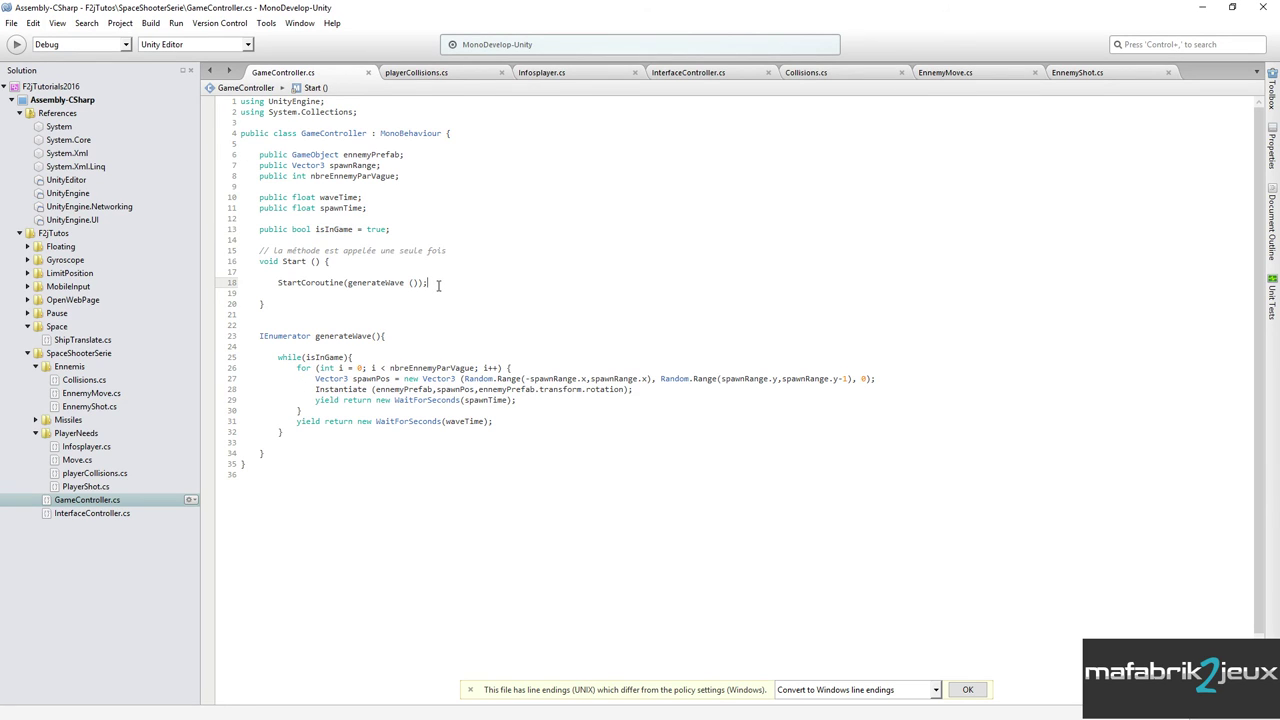
{"action": "left_click", "coordinate": [424, 73]}
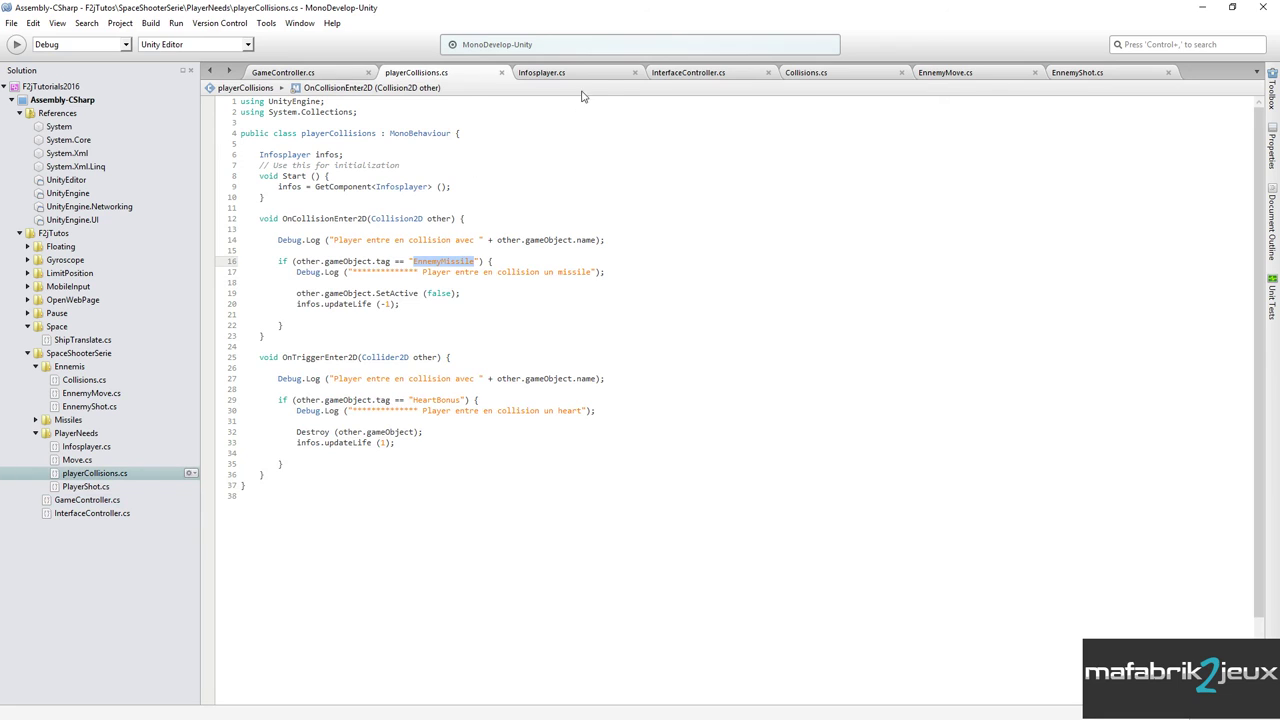
{"action": "left_click", "coordinate": [940, 77]}
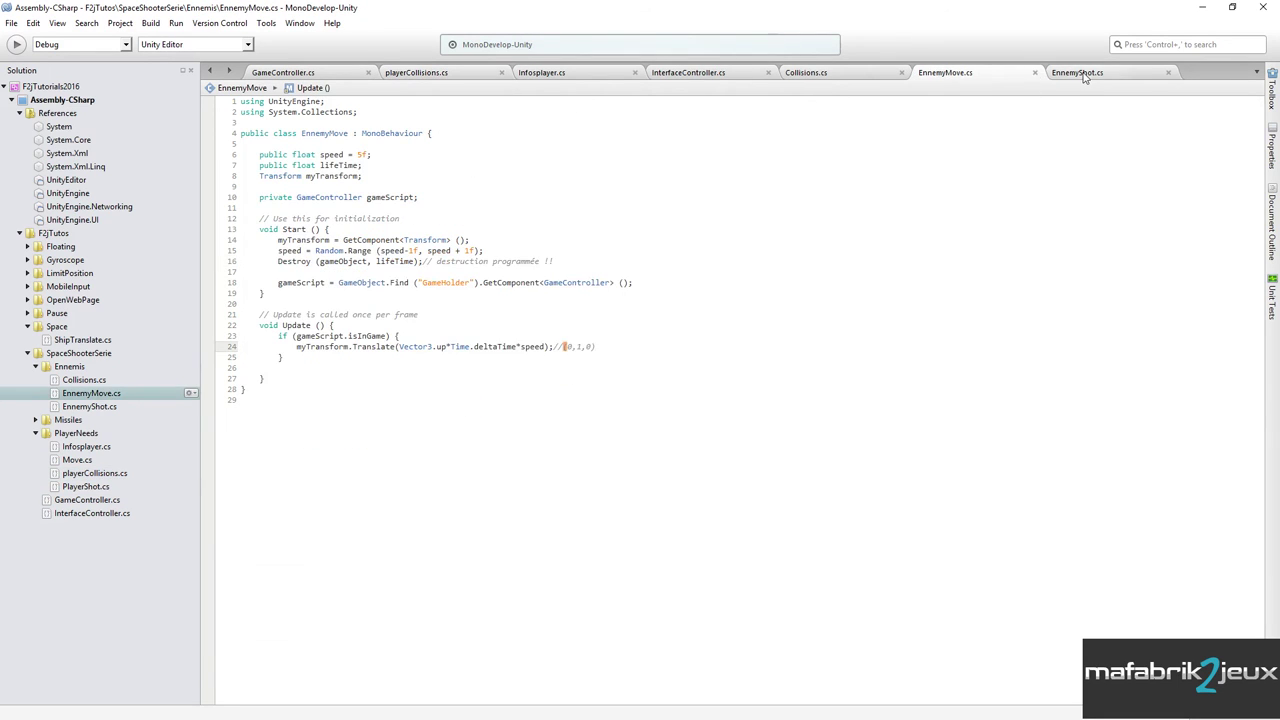
{"action": "left_click", "coordinate": [1080, 76]}
{"action": "left_click", "coordinate": [988, 77]}
{"action": "left_click", "coordinate": [1095, 77]}
{"action": "left_click", "coordinate": [955, 73]}
{"action": "left_click", "coordinate": [285, 76]}
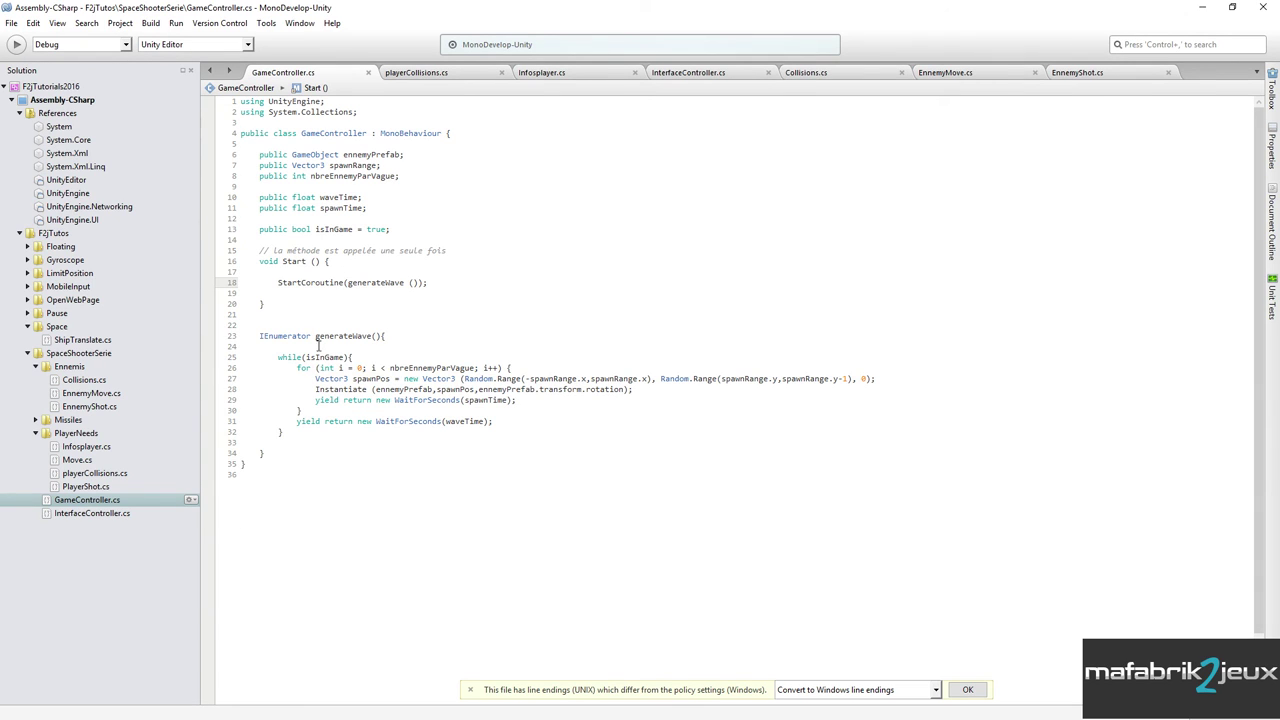
Add public void retartWaves() below generateWave, calling StartCoroutine(generateWave()) copied from Start.
{"action": "left_click", "coordinate": [290, 454]}
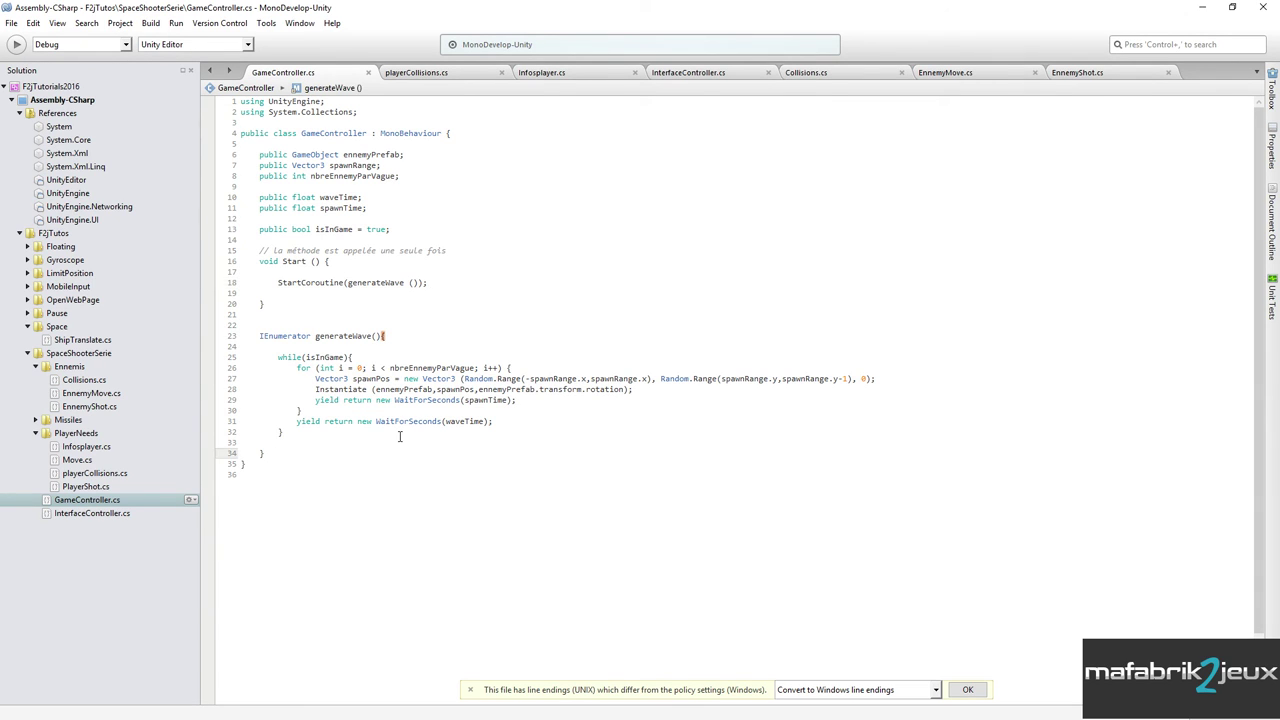
{"action": "key", "text": "Return"}
{"action": "key", "text": "Return"}
{"action": "type", "text": "public v"}
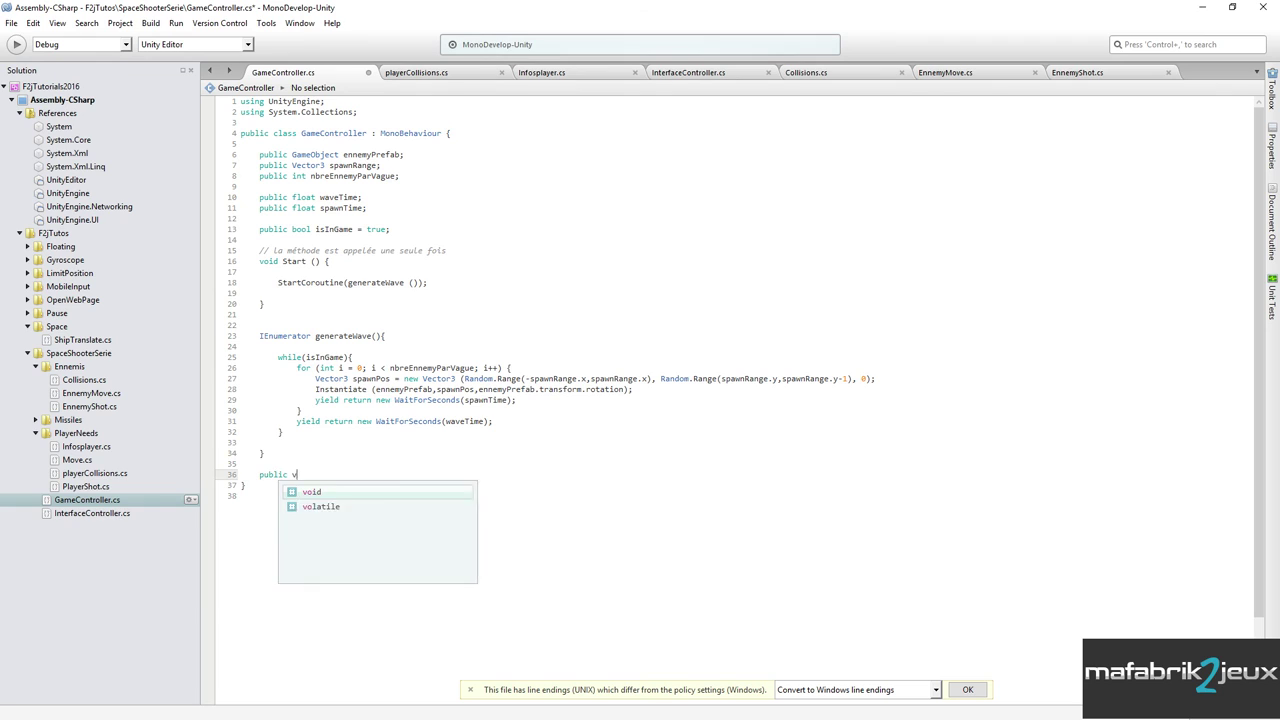
{"action": "type", "text": "oid retart"}
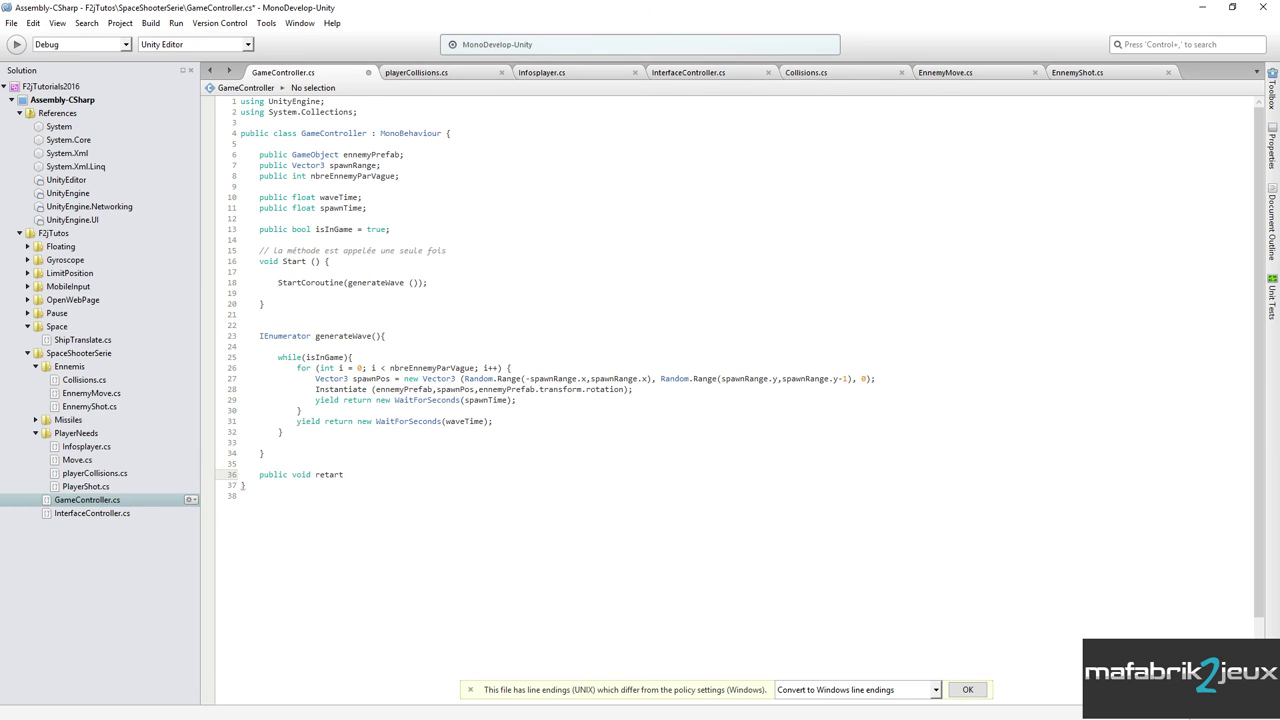
{"action": "type", "text": "{"}
{"action": "key", "text": "Return"}
{"action": "key", "text": "Return"}
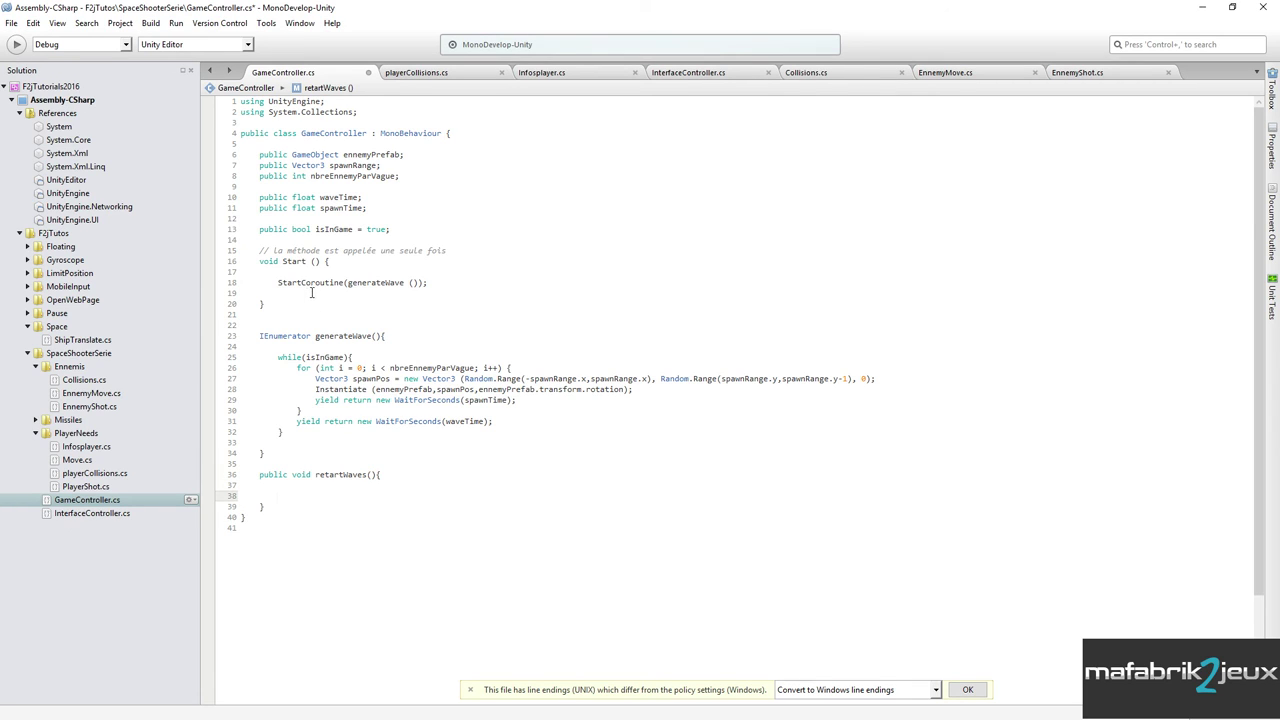
{"action": "left_click_drag", "start_coordinate": [278, 282], "coordinate": [444, 281]}
{"action": "key", "text": "ctrl+c"}
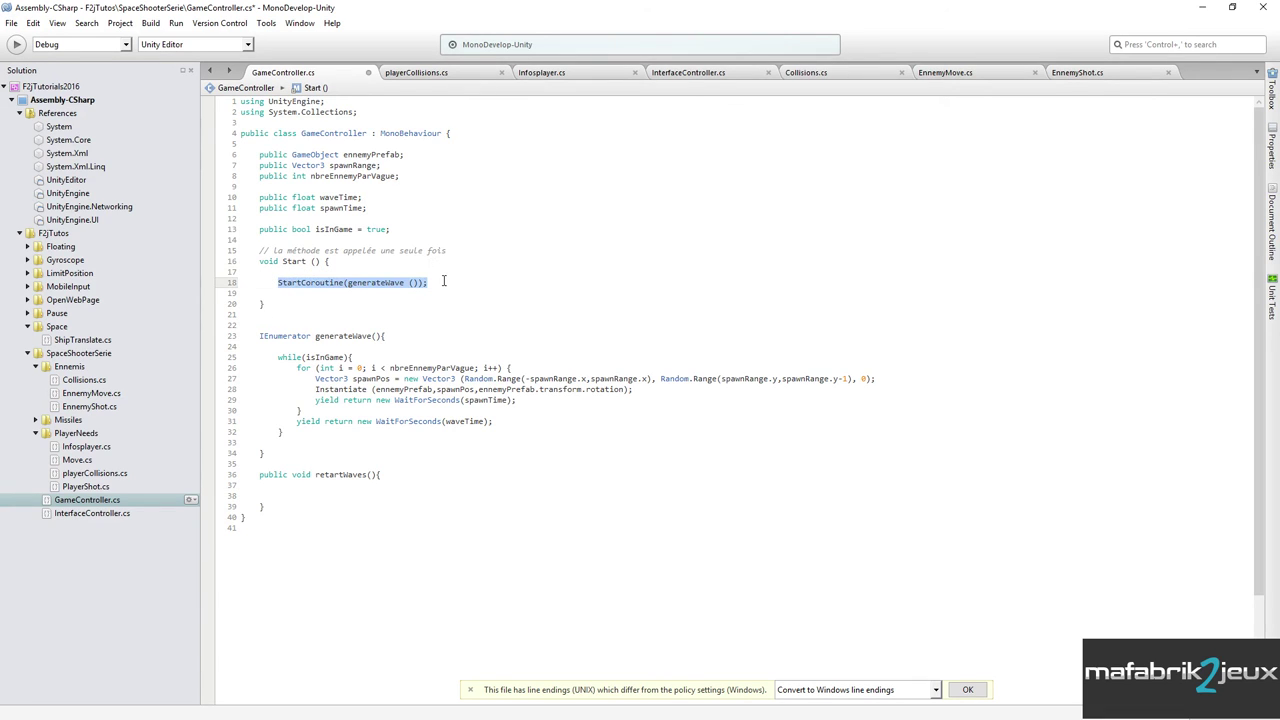
{"action": "left_click", "coordinate": [303, 495]}
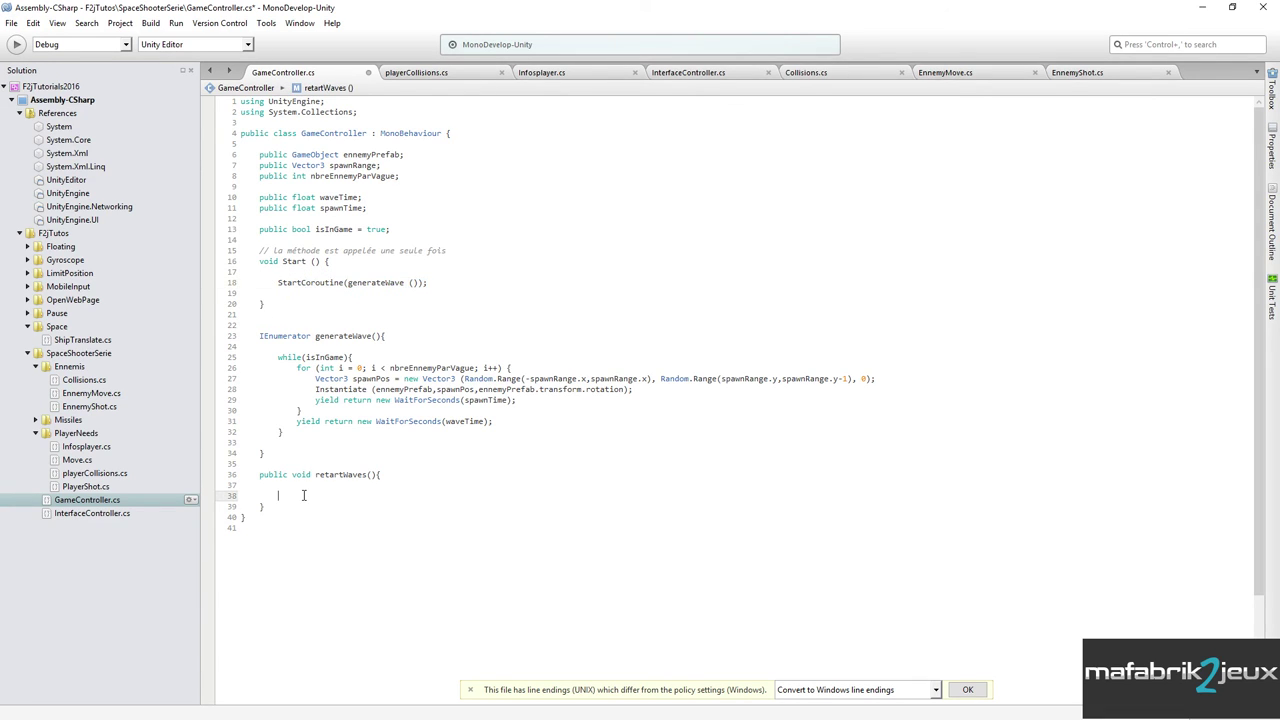
{"action": "key", "text": "ctrl+v"}
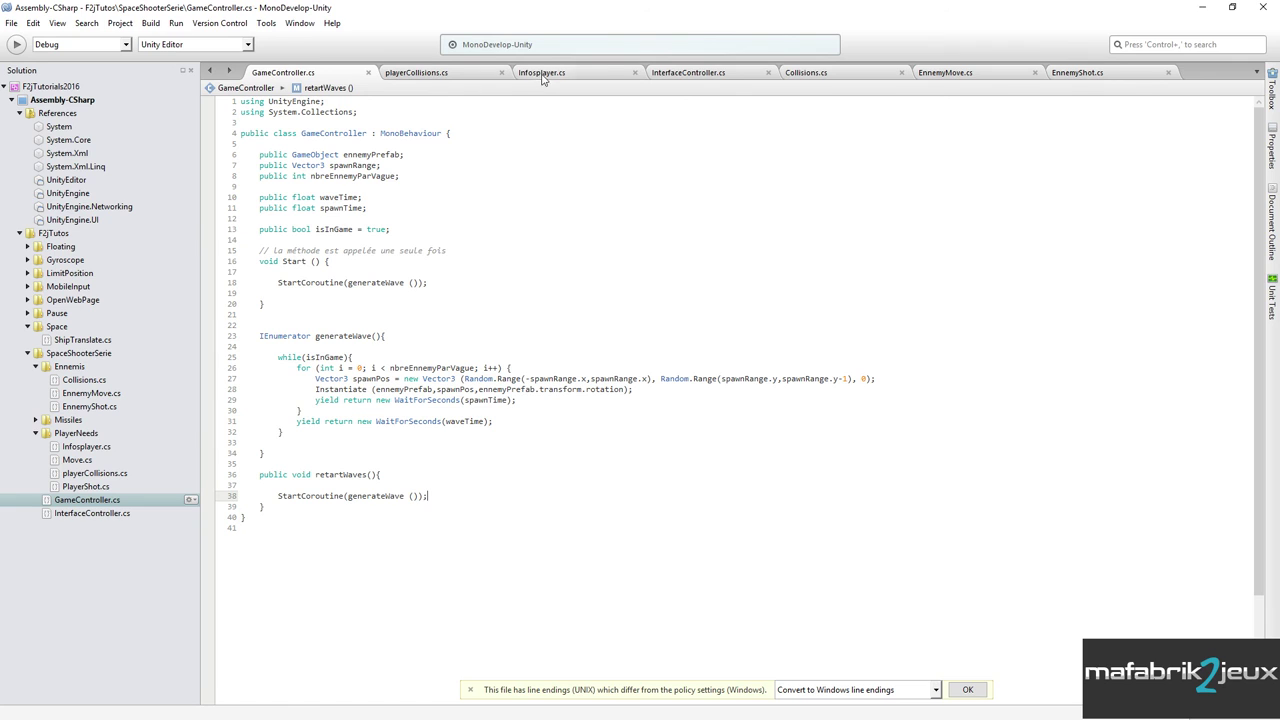
Add gameScript.retartWaves(); after the isInGame line in Infosplayer's restart() method.
{"action": "left_click", "coordinate": [559, 80]}
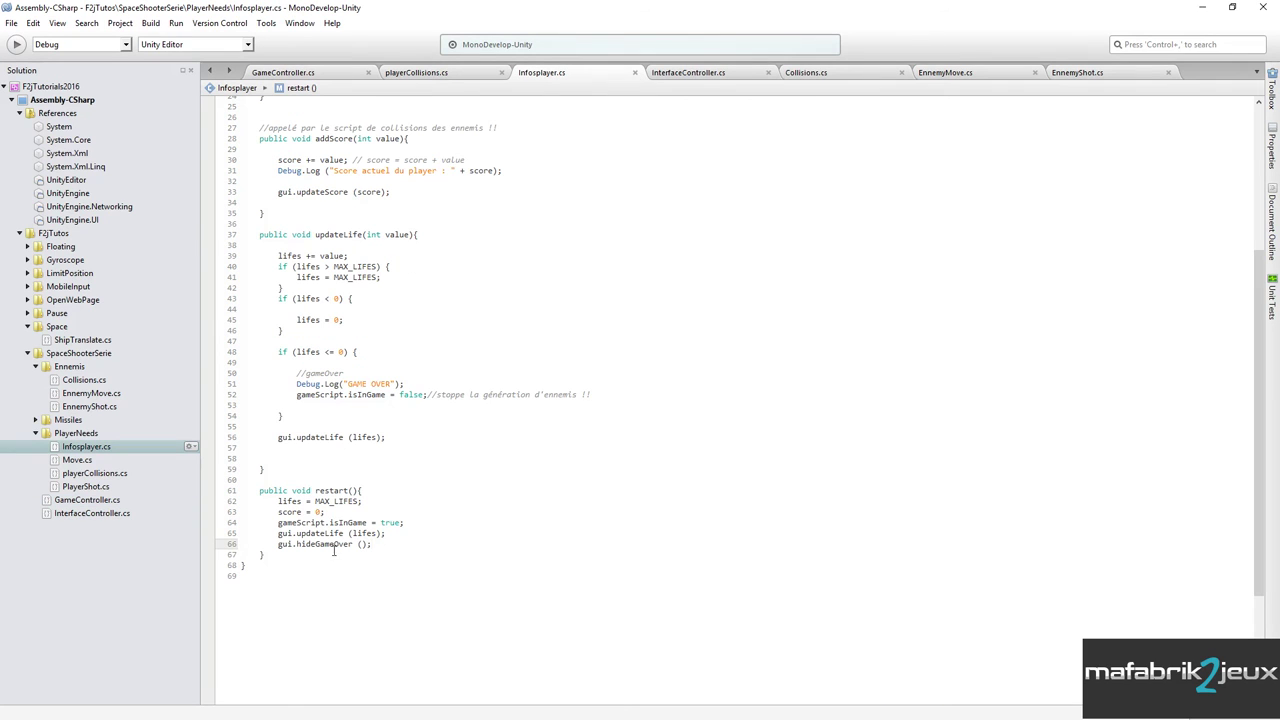
{"action": "left_click", "coordinate": [411, 522]}
{"action": "key", "text": "Return"}
{"action": "type", "text": "game"}
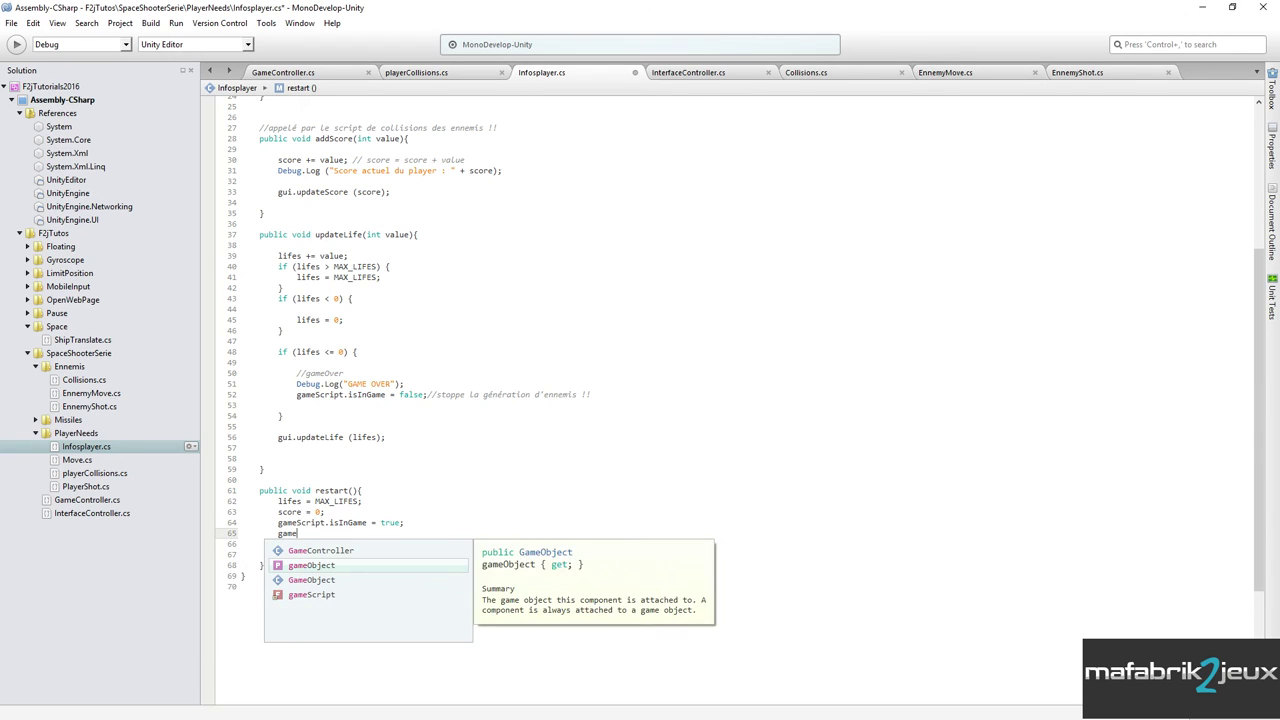
{"action": "key", "text": "Down"}
{"action": "key", "text": "Down"}
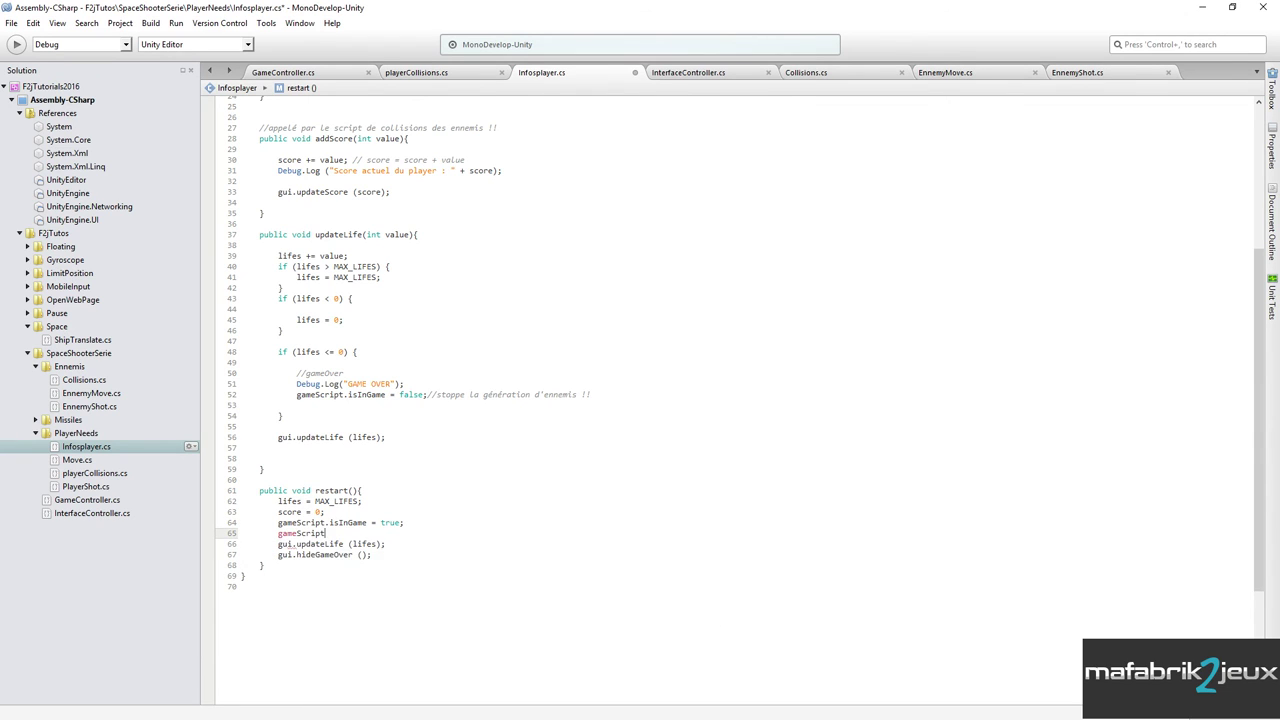
{"action": "type", "text": ".re"}
{"action": "key", "text": "Up"}
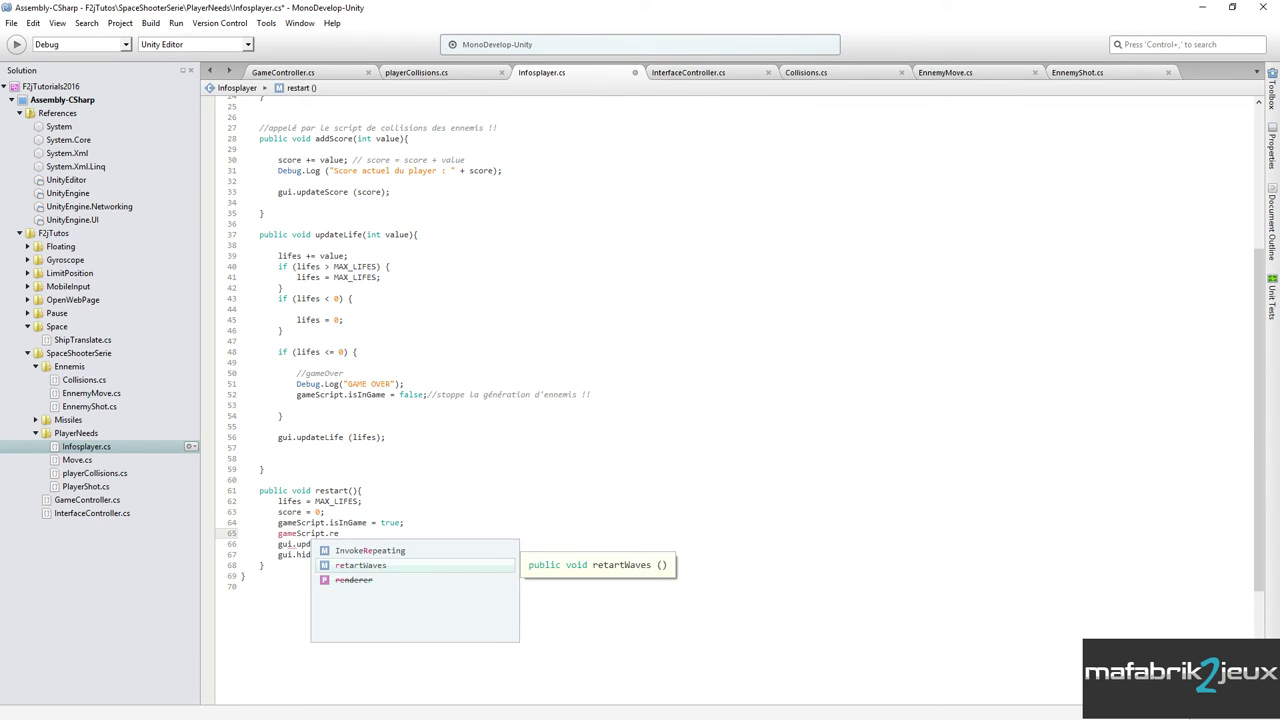
{"action": "type", "text": "();"}
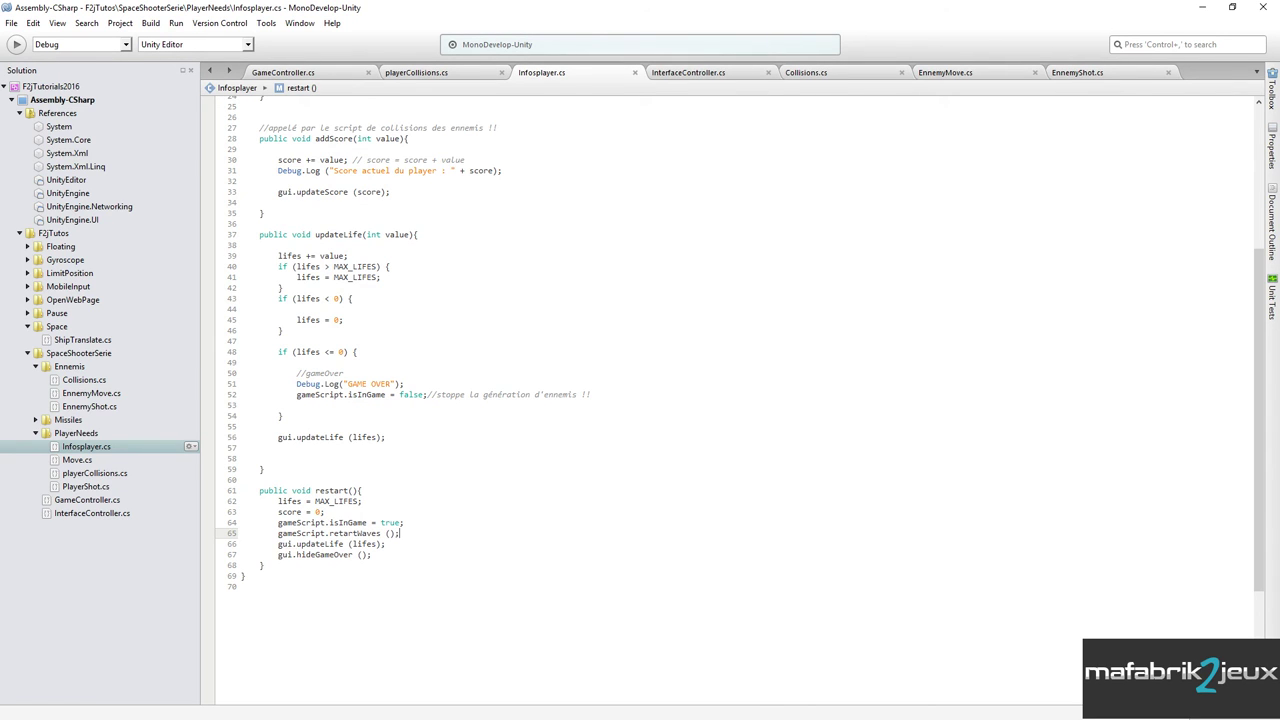
{"action": "key", "text": "alt+Tab"}
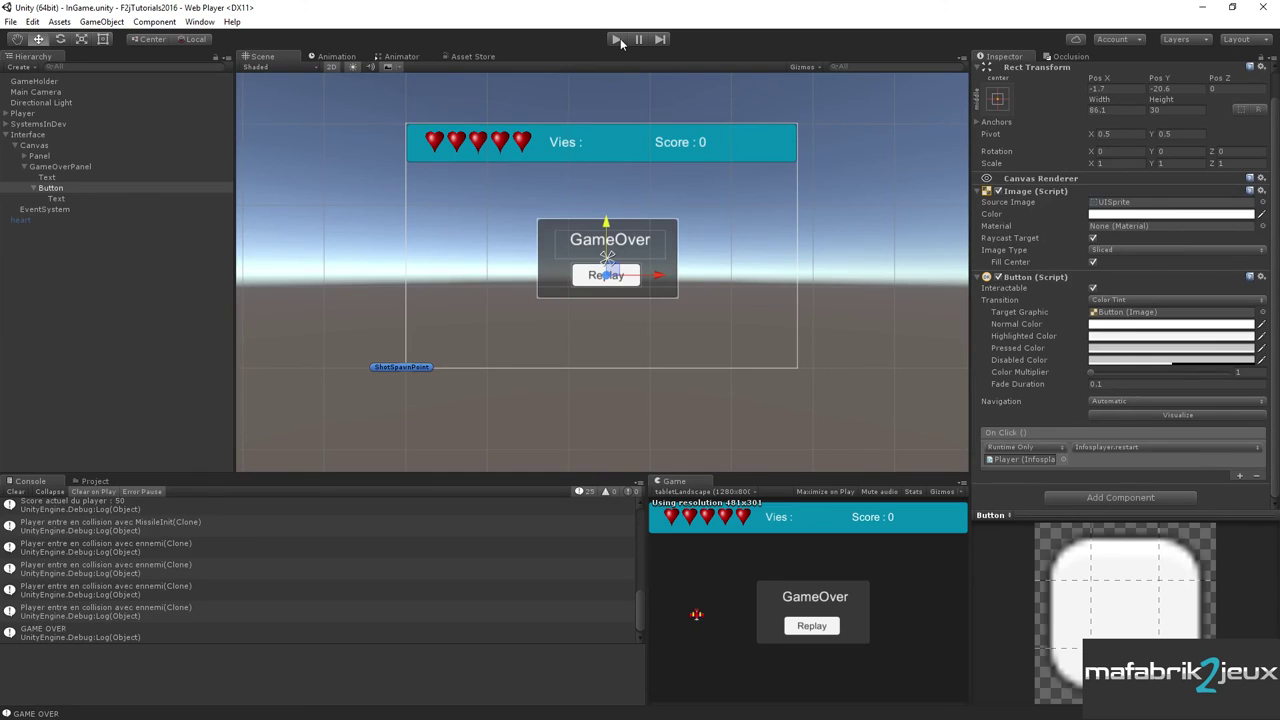
Play the game and use Replay on the GameOver panel after losing all lives.
{"action": "left_click", "coordinate": [620, 38]}
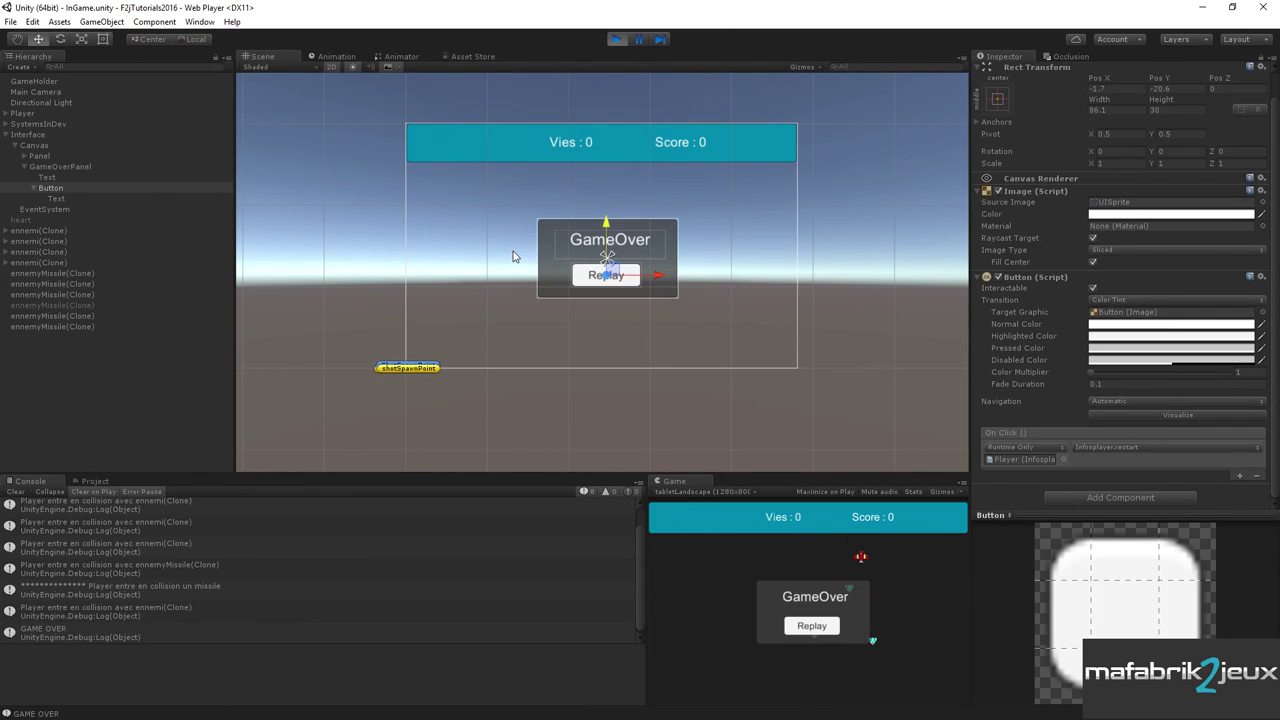
{"action": "left_click", "coordinate": [815, 628]}
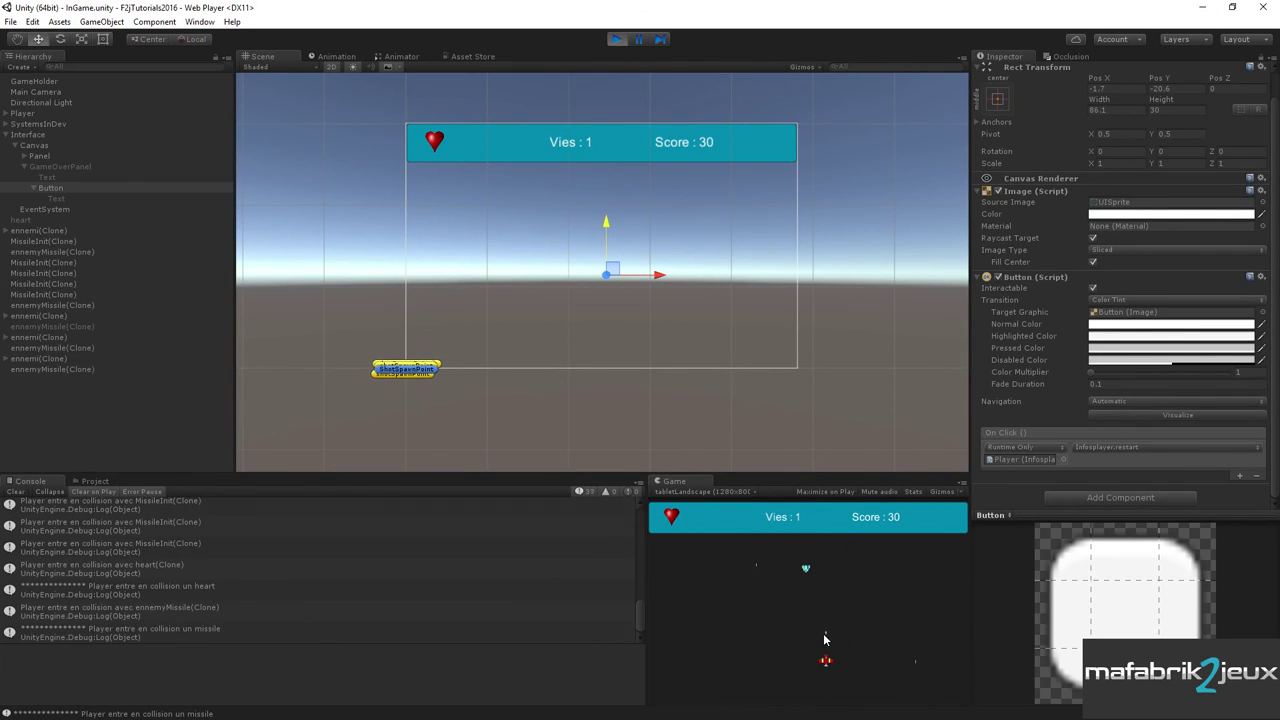
{"action": "left_click", "coordinate": [825, 638]}
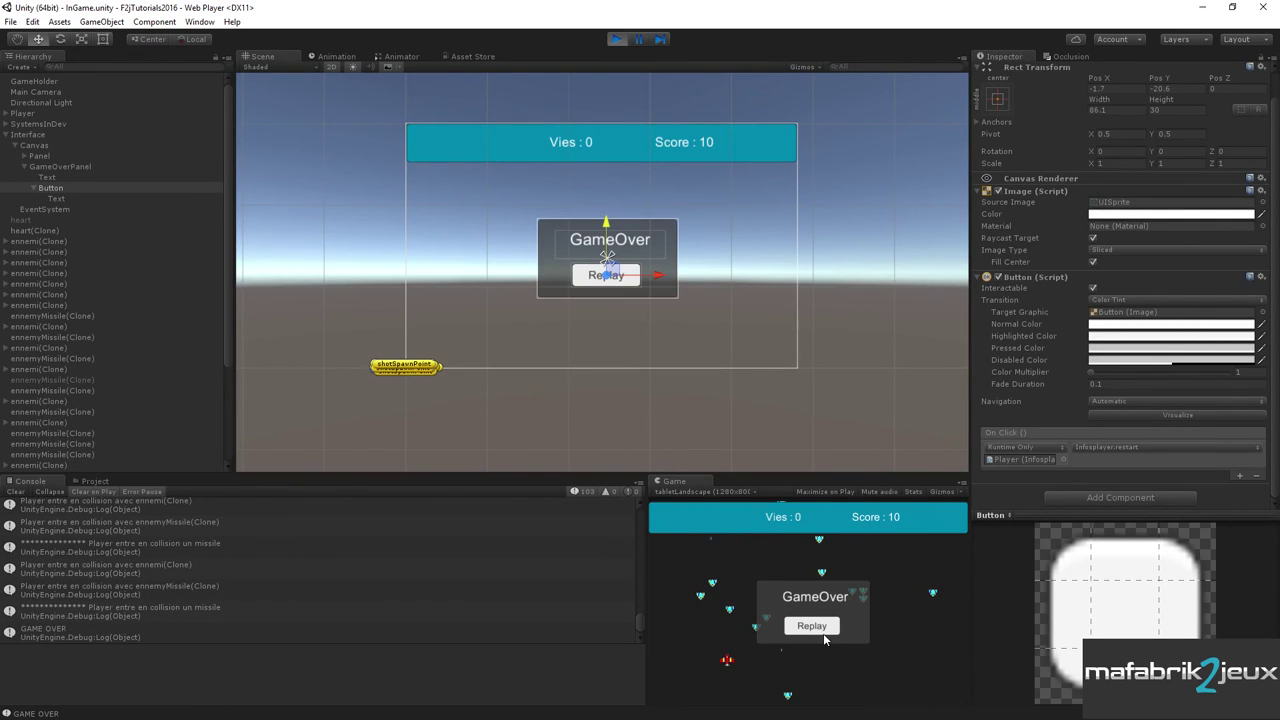
Replay several more times to confirm lives, score and enemy waves reset each time.
{"action": "left_click", "coordinate": [826, 621]}
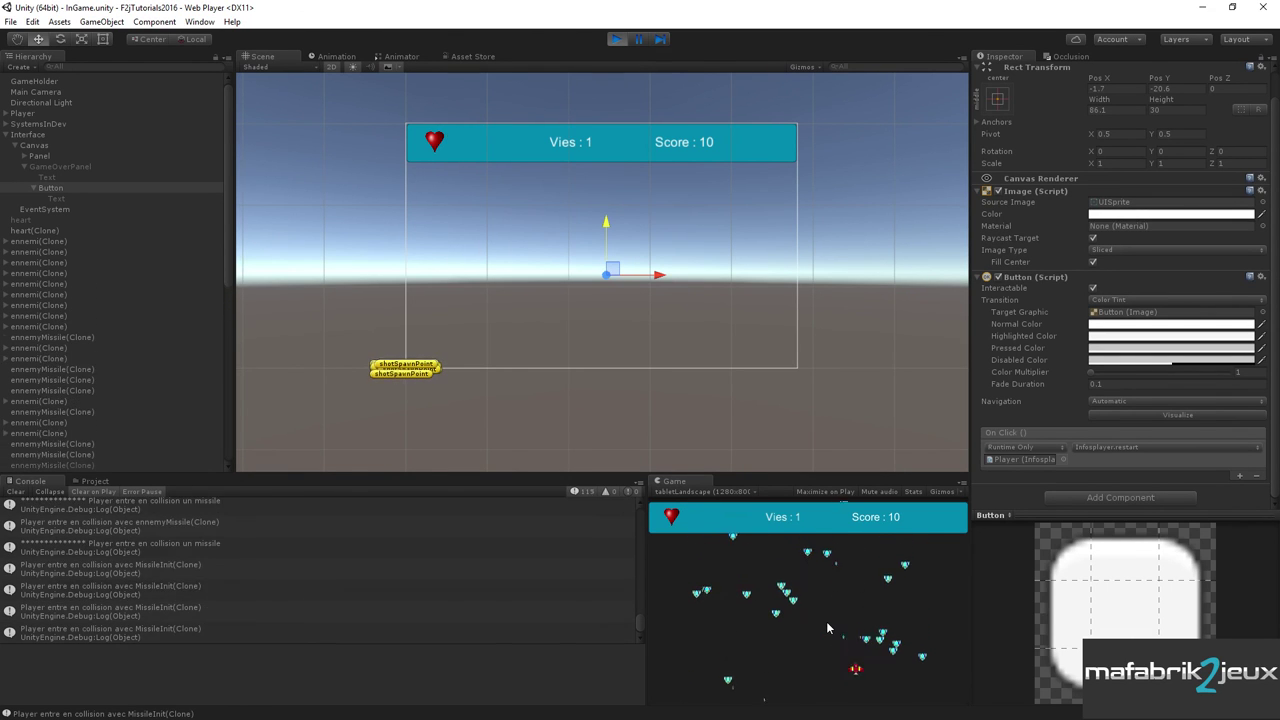
{"action": "left_click", "coordinate": [826, 621]}
{"action": "left_click", "coordinate": [826, 621]}
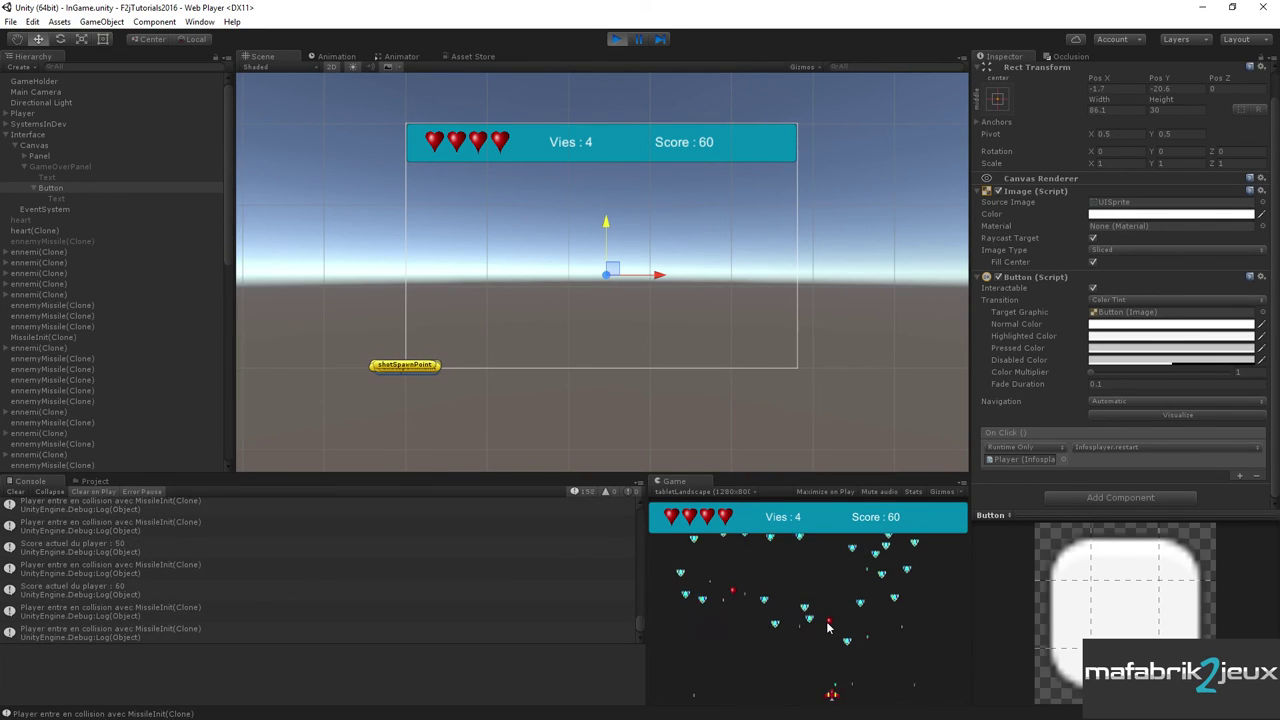
{"action": "left_click", "coordinate": [827, 626]}
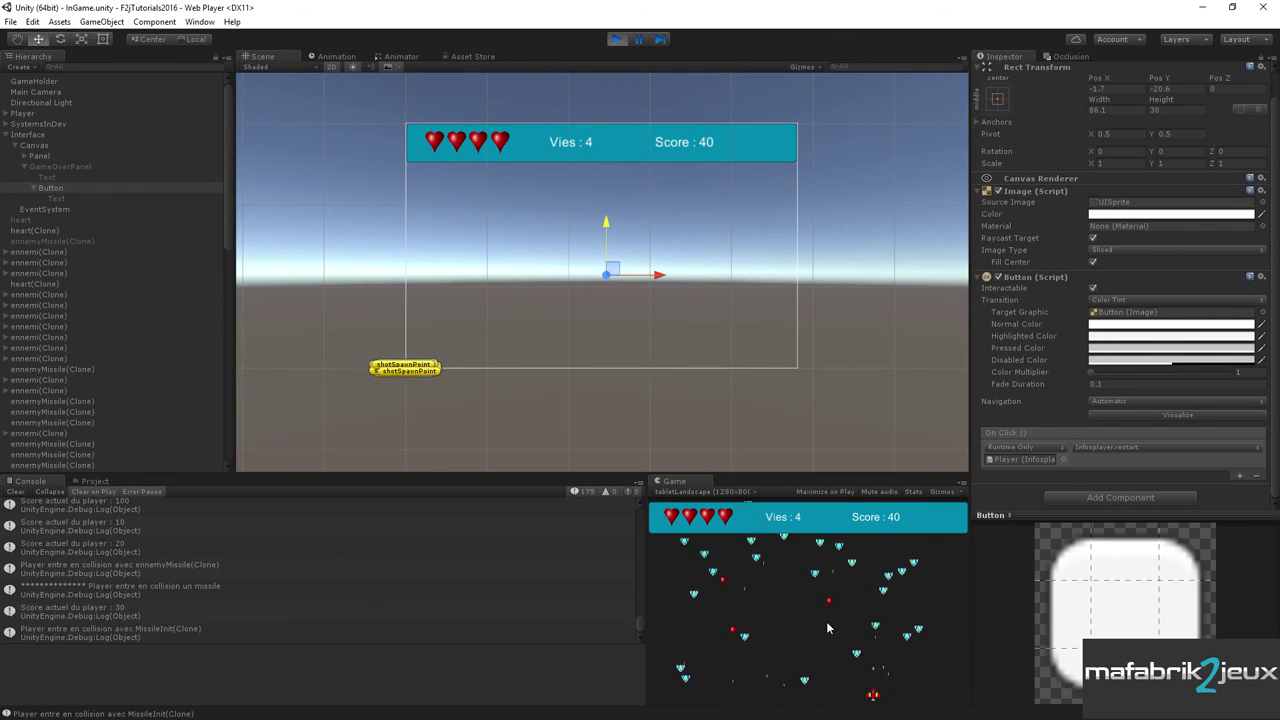